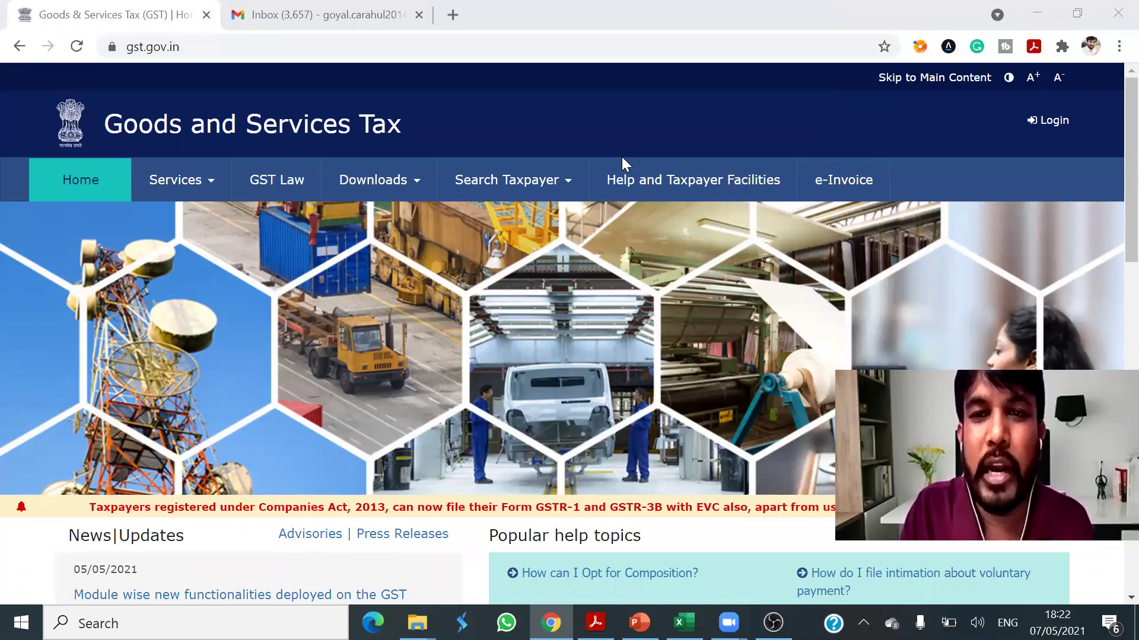
Step: Load the GST portal home page and scroll down to the Taxpayers section
left_click(225, 51)
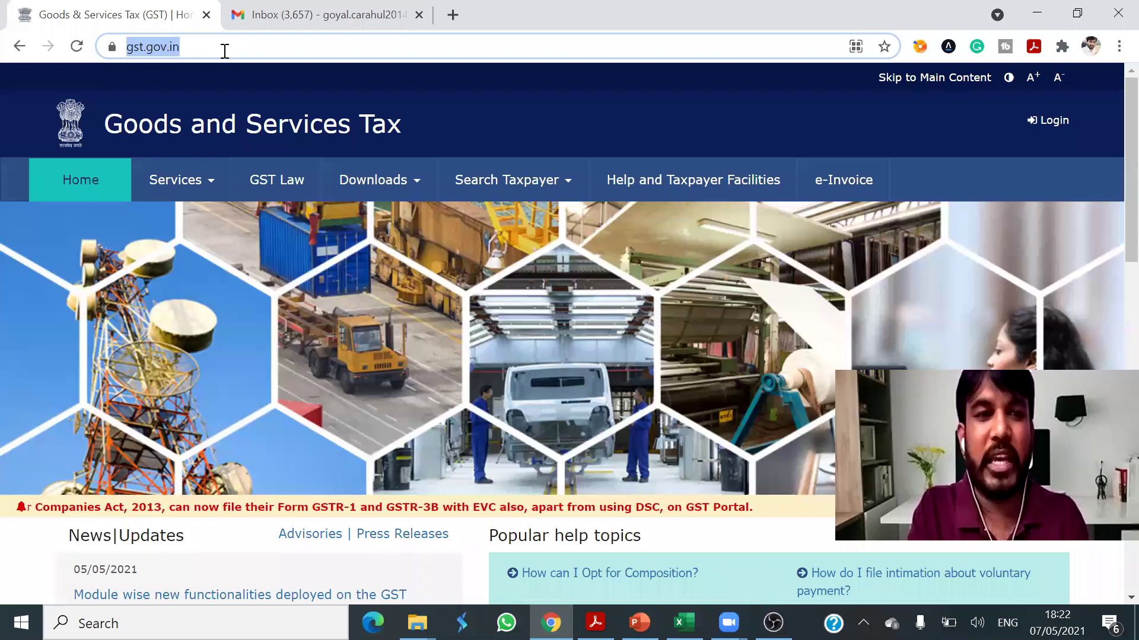
type("gst")
key("Return")
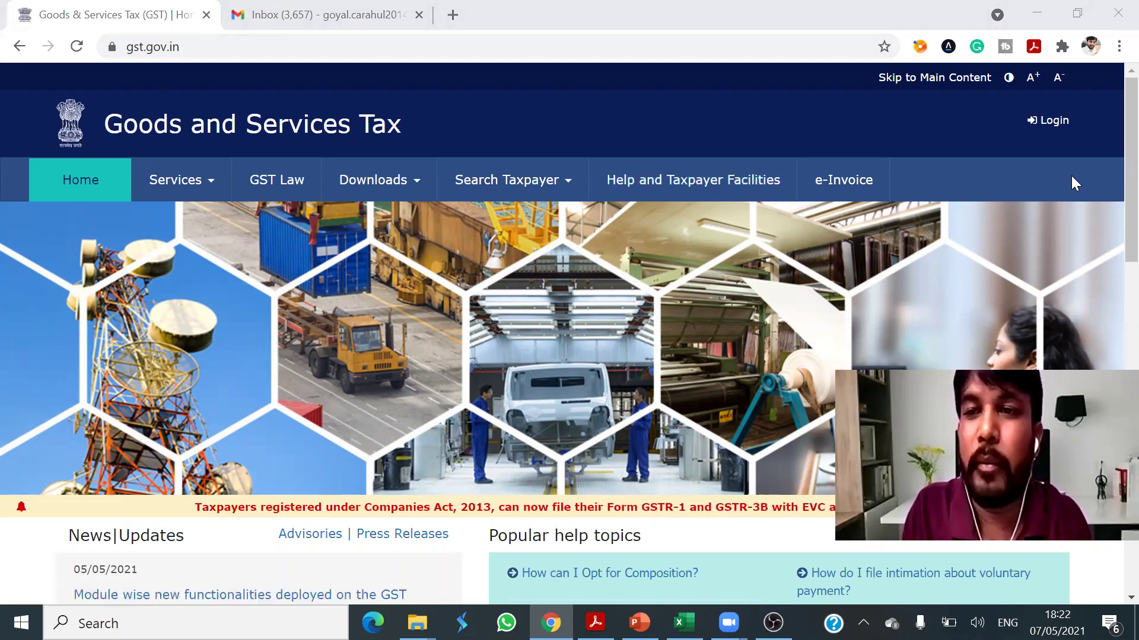
left_click(1110, 175)
scroll(1113, 222, "down", 2)
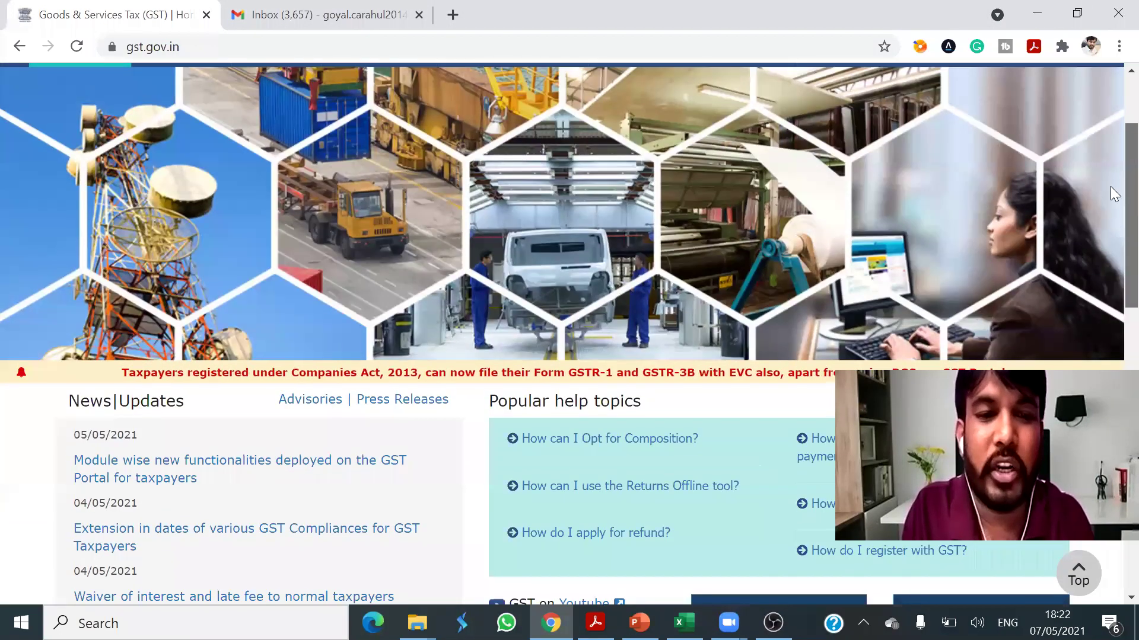
scroll(1110, 186, "up", 3)
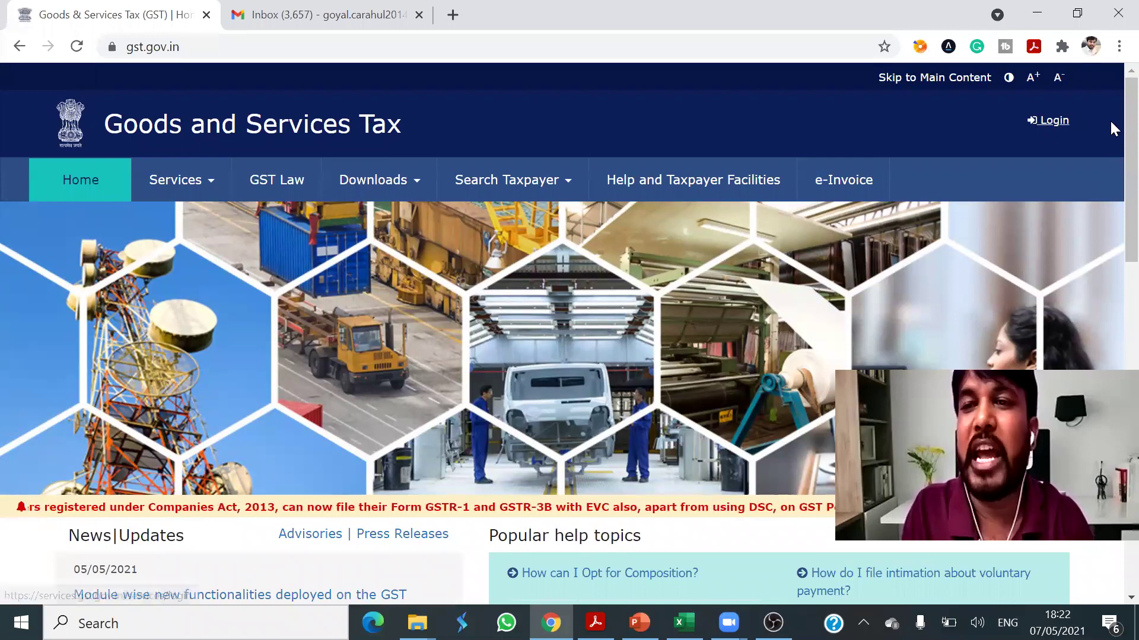
scroll(1110, 237, "down", 1)
scroll(1110, 241, "down", 9)
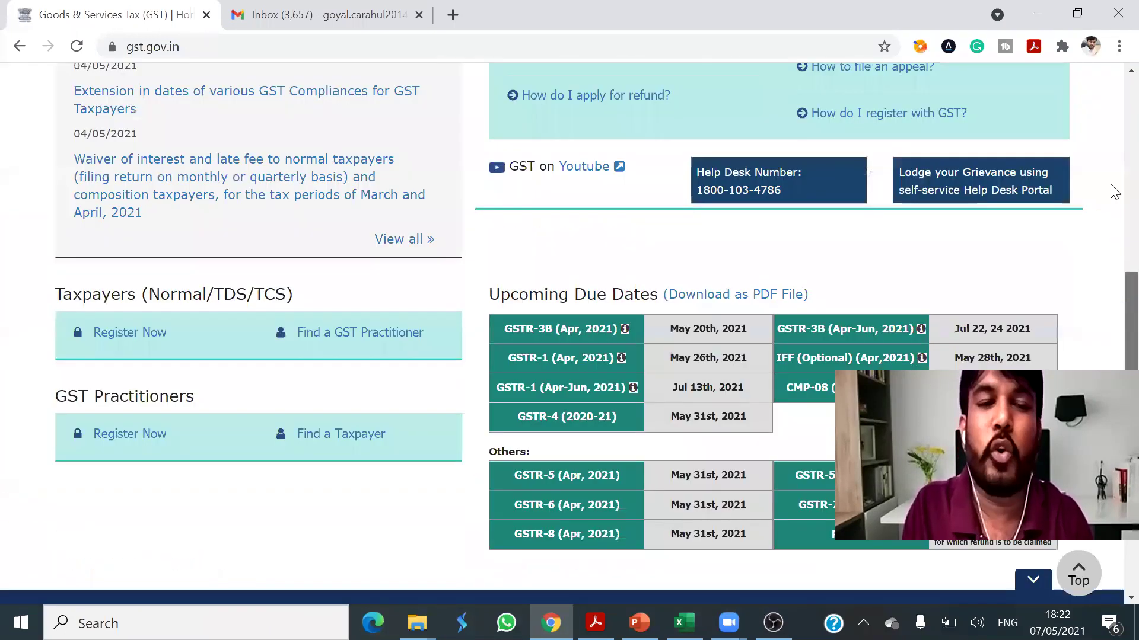
scroll(1110, 178, "up", 10)
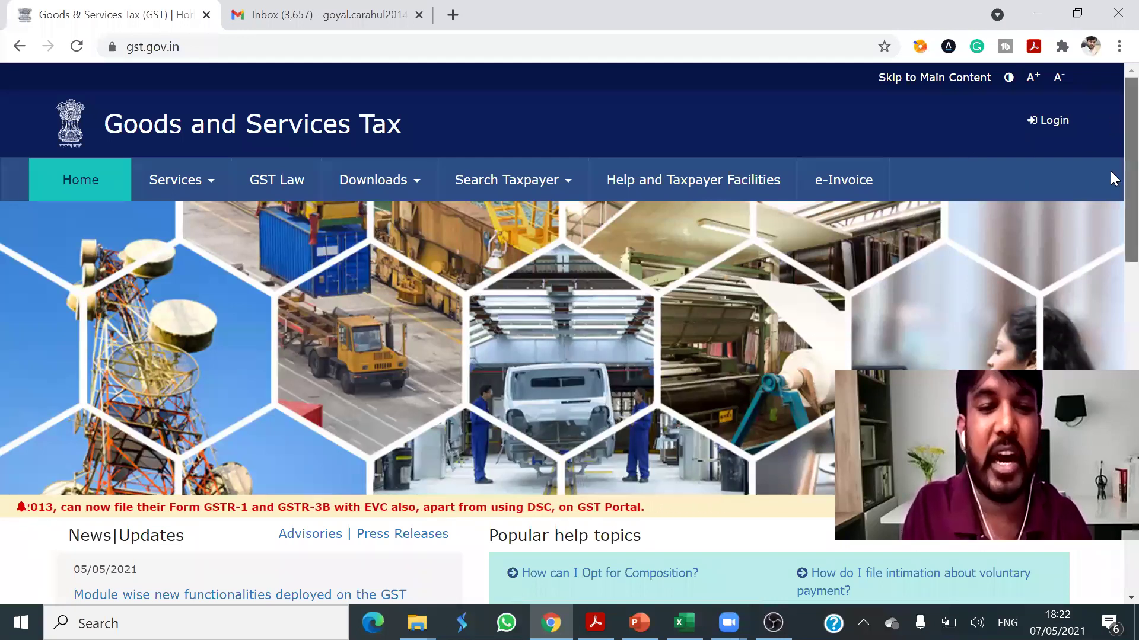
scroll(1110, 201, "down", 5)
scroll(1115, 238, "down", 2)
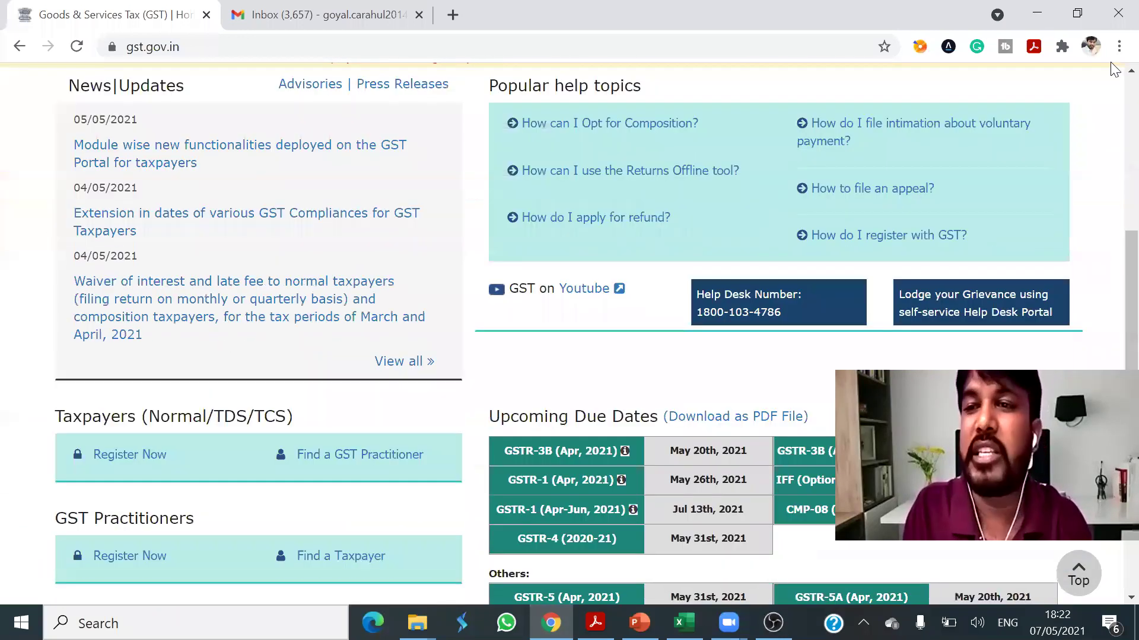
scroll(1115, 256, "down", 2)
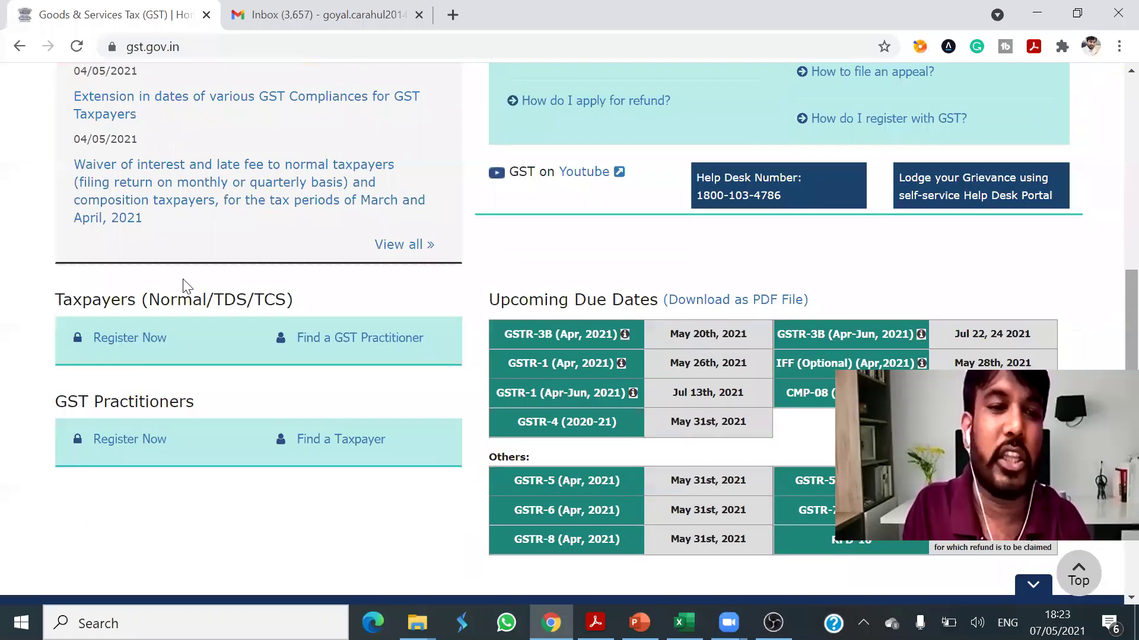
Step: Highlight the Taxpayers (Normal/TDS/TCS) heading and open the new taxpayer registration page
triple_click(127, 301)
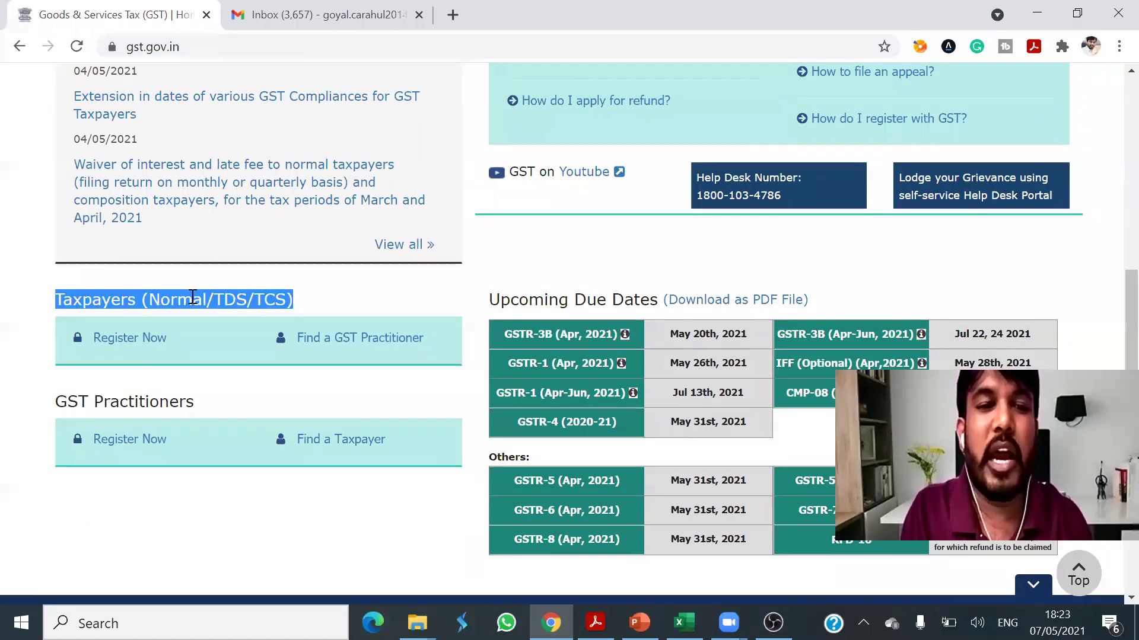
left_click(195, 297)
left_click_drag(241, 301, 295, 305)
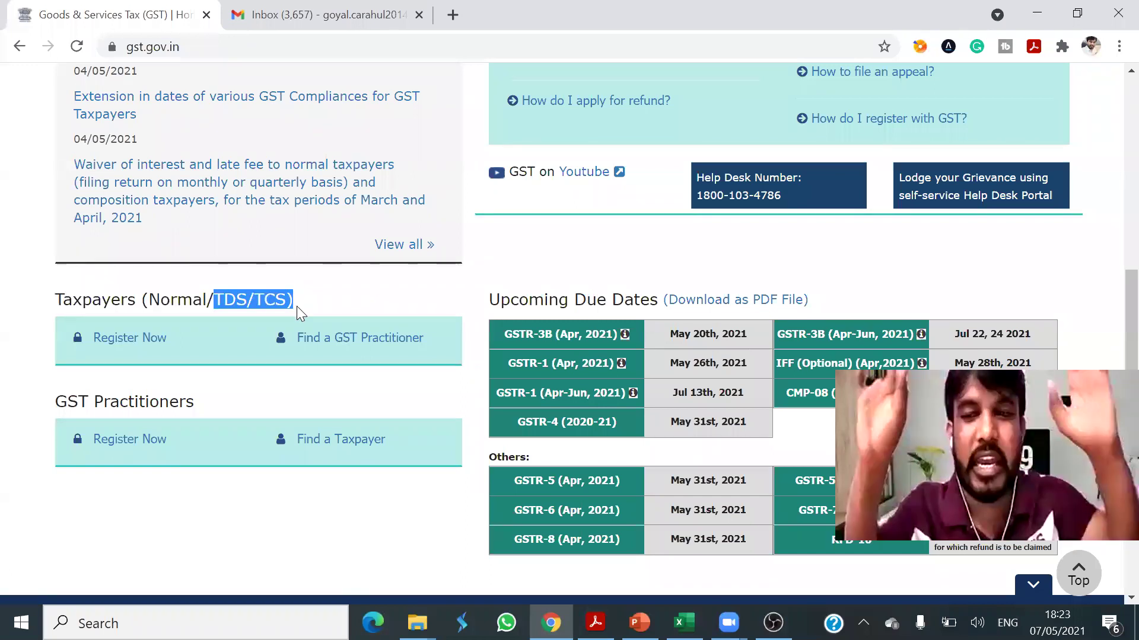
triple_click(183, 301)
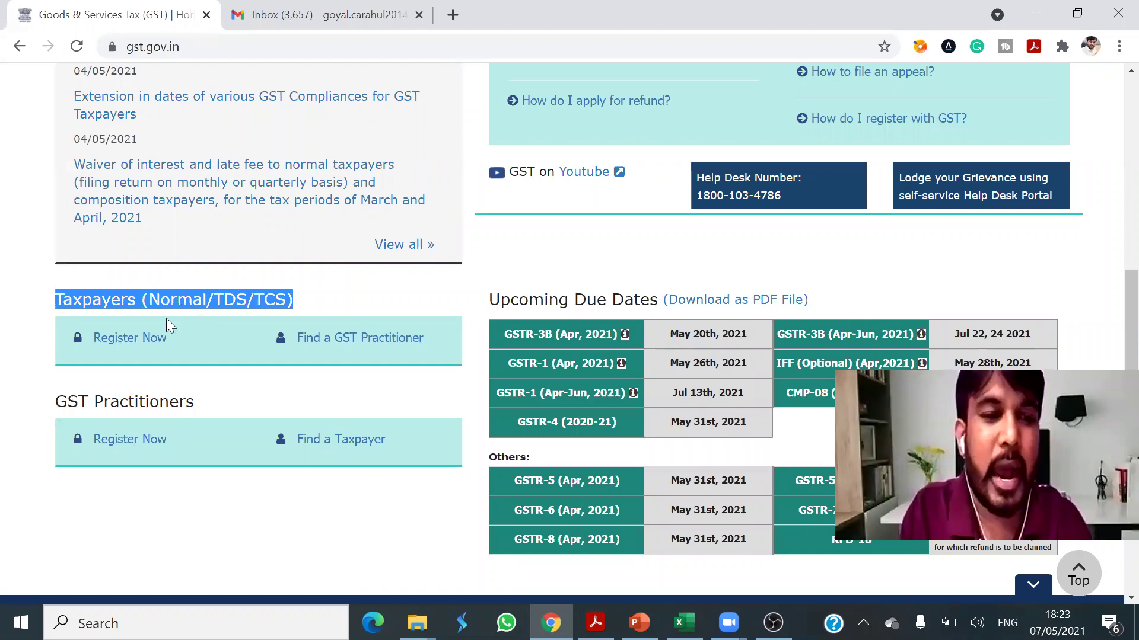
left_click(146, 342)
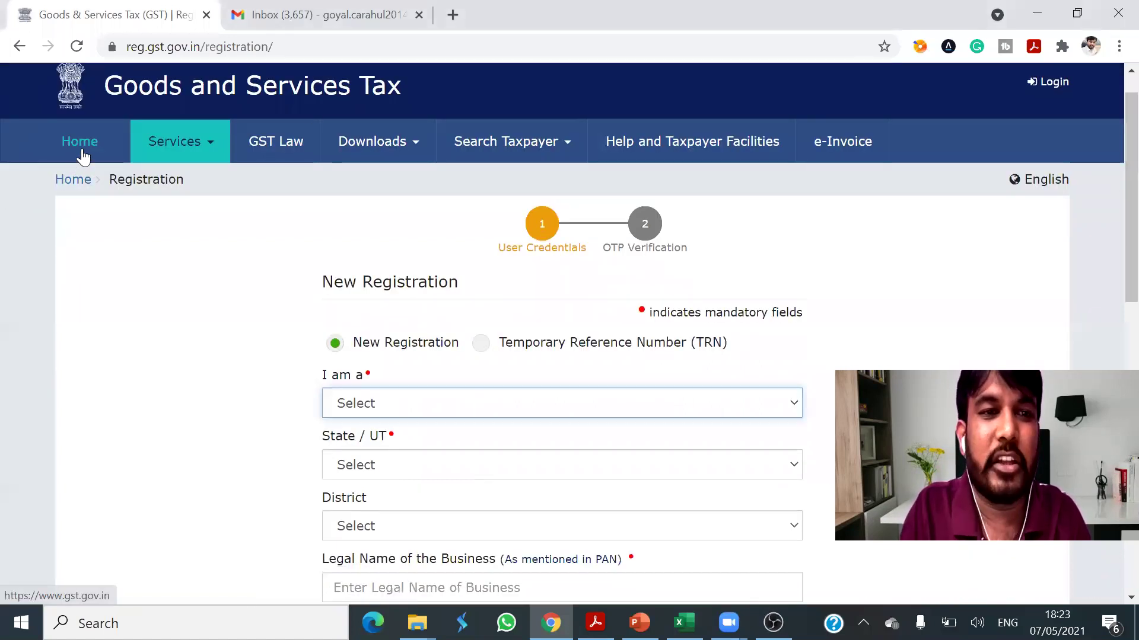
Step: Return to the GST home page and open the new registration page again
left_click(81, 153)
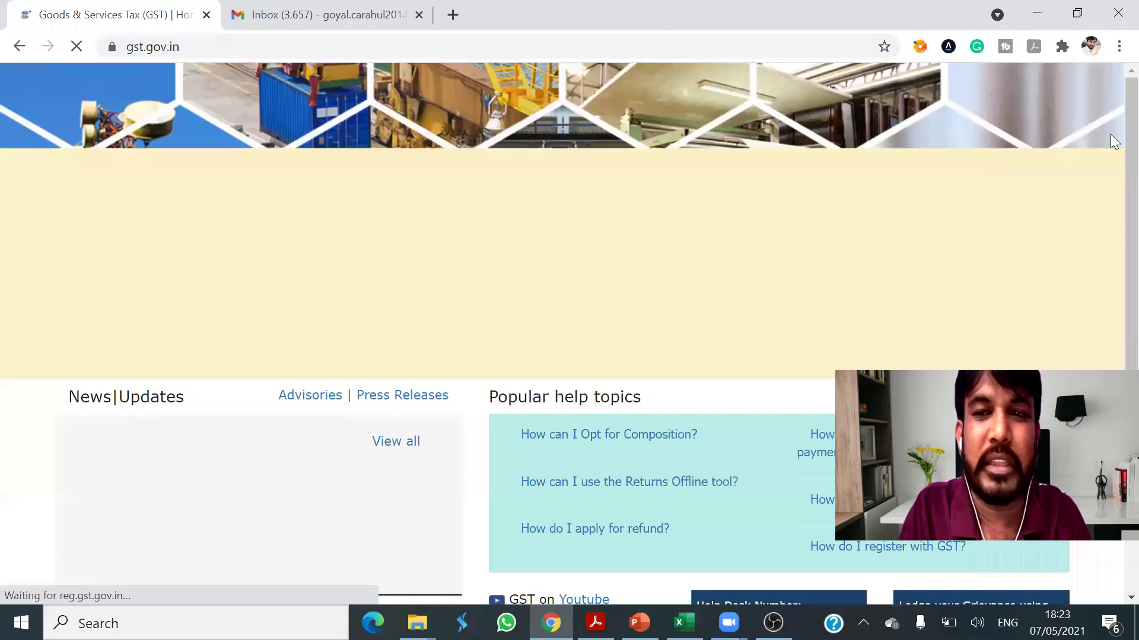
scroll(1110, 164, "down", 8)
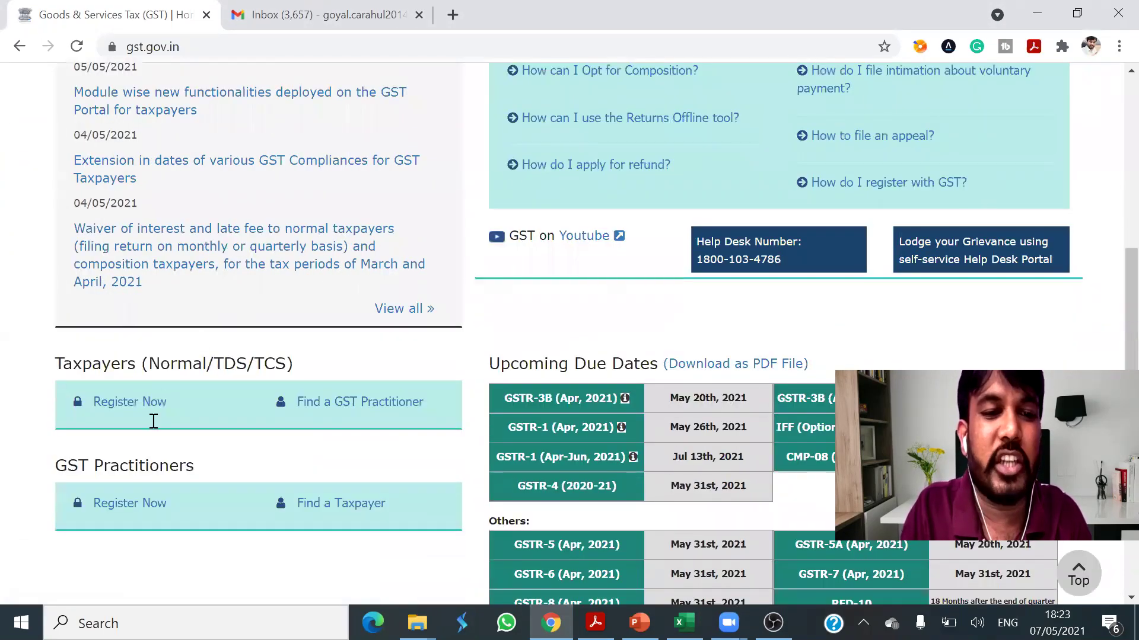
left_click(138, 410)
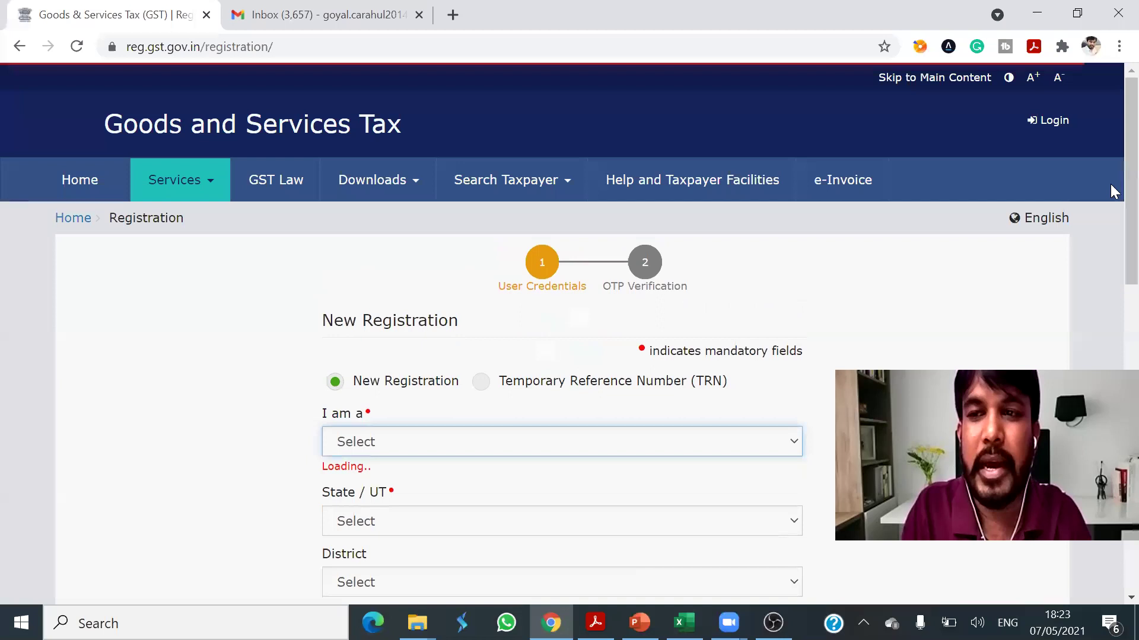
scroll(1110, 248, "down", 3)
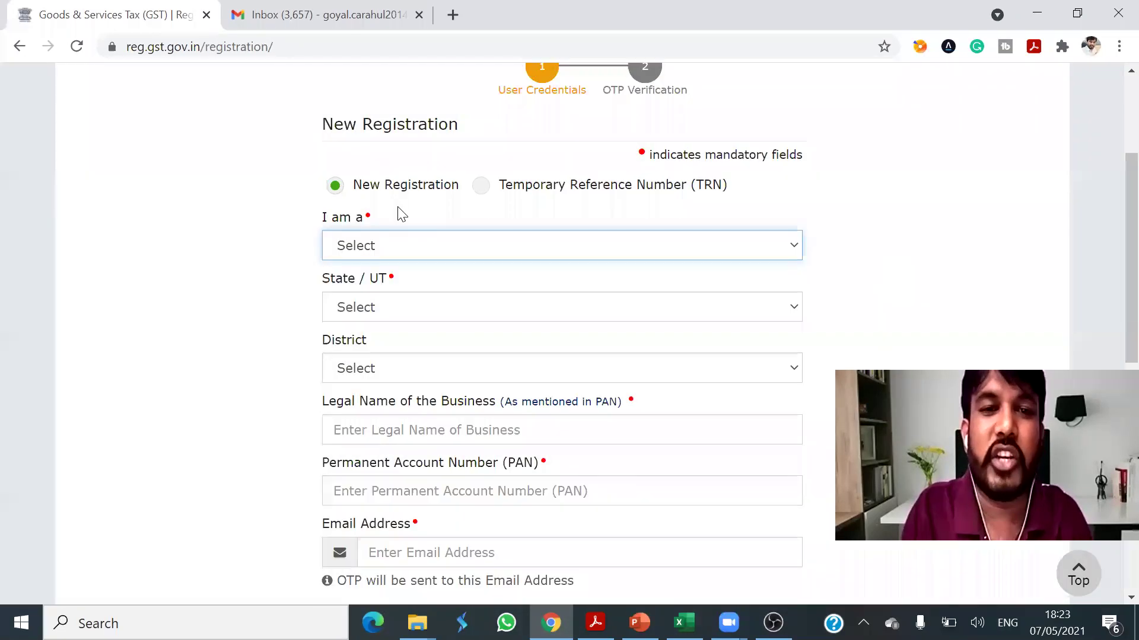
Step: Choose Taxpayer as applicant type, Rajasthan as state and Jaipur as district
left_click(405, 245)
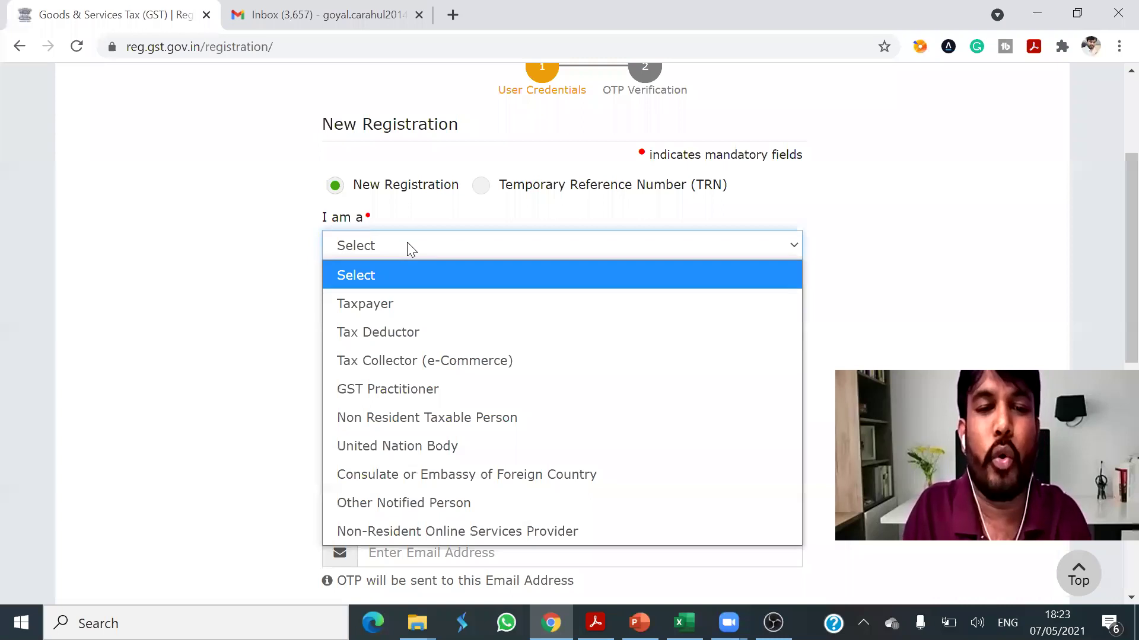
key("Down")
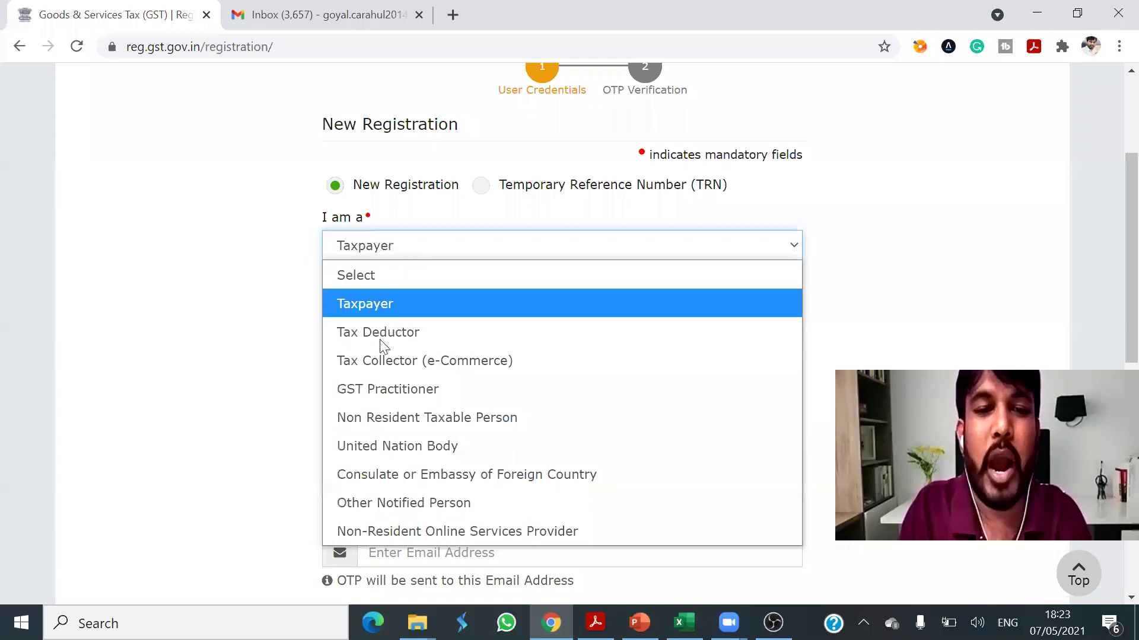
left_click(386, 309)
left_click(423, 308)
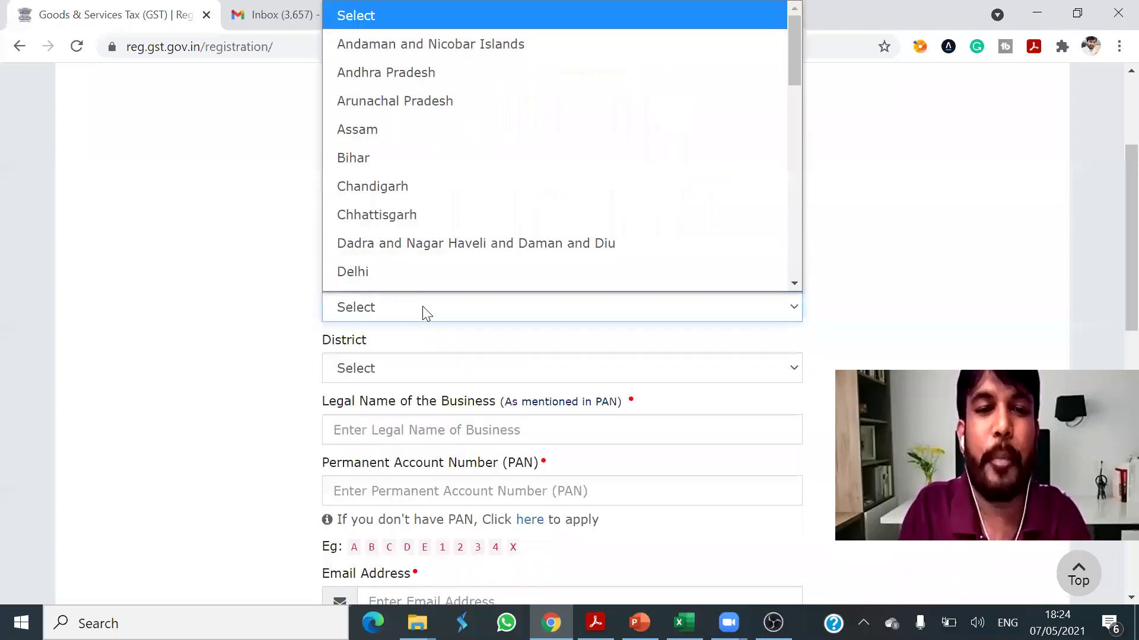
key("r")
key("Return")
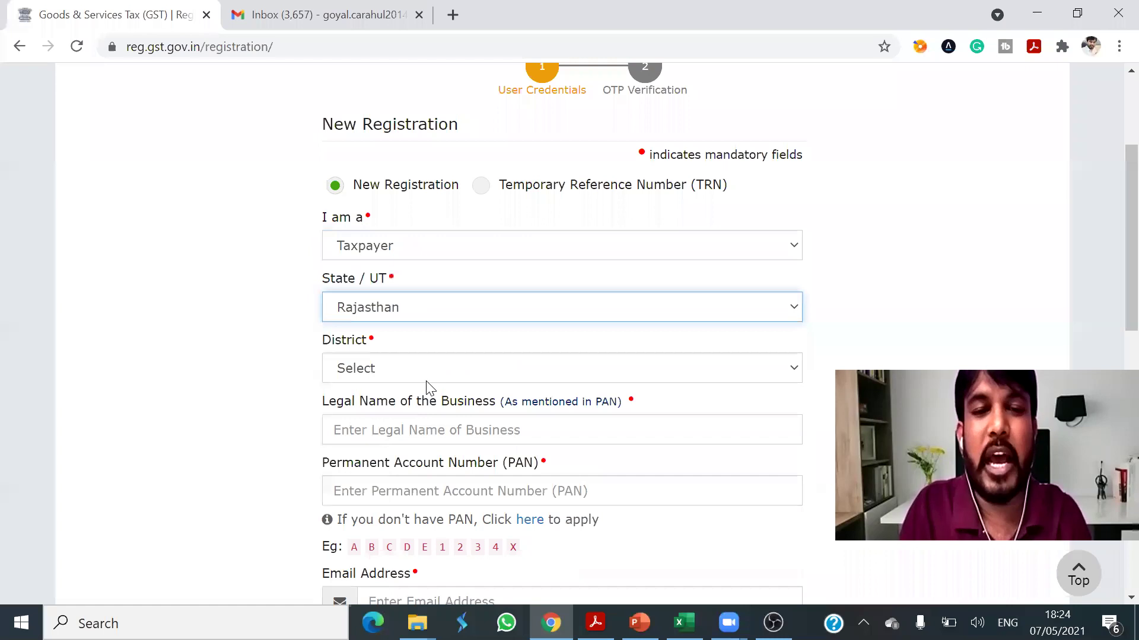
left_click(427, 379)
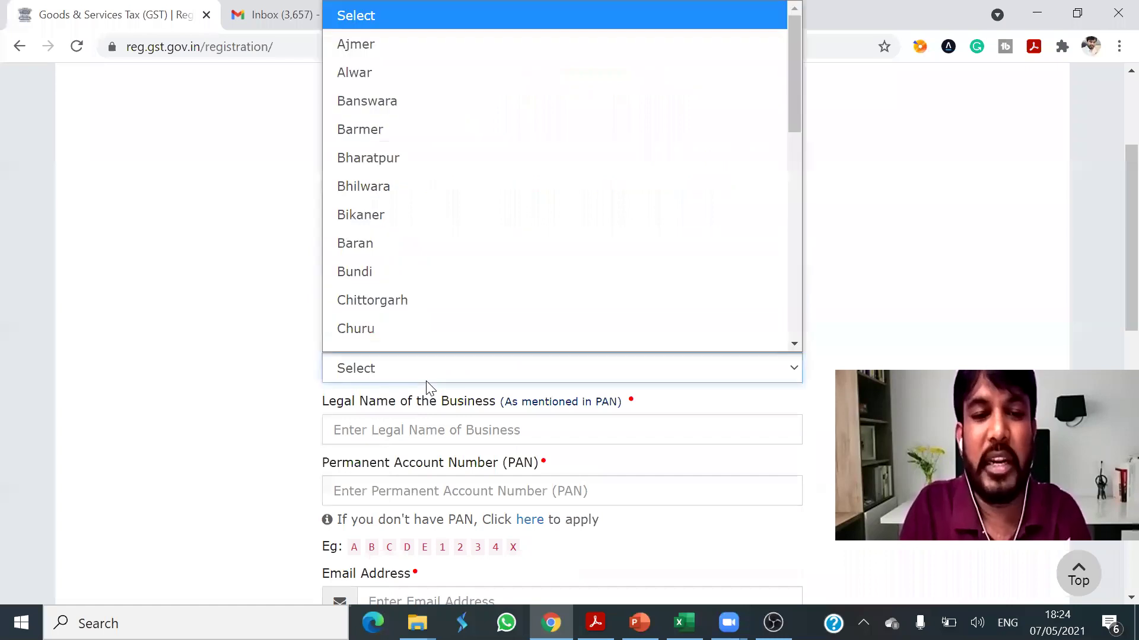
key("j")
key("a")
key("i")
key("Return")
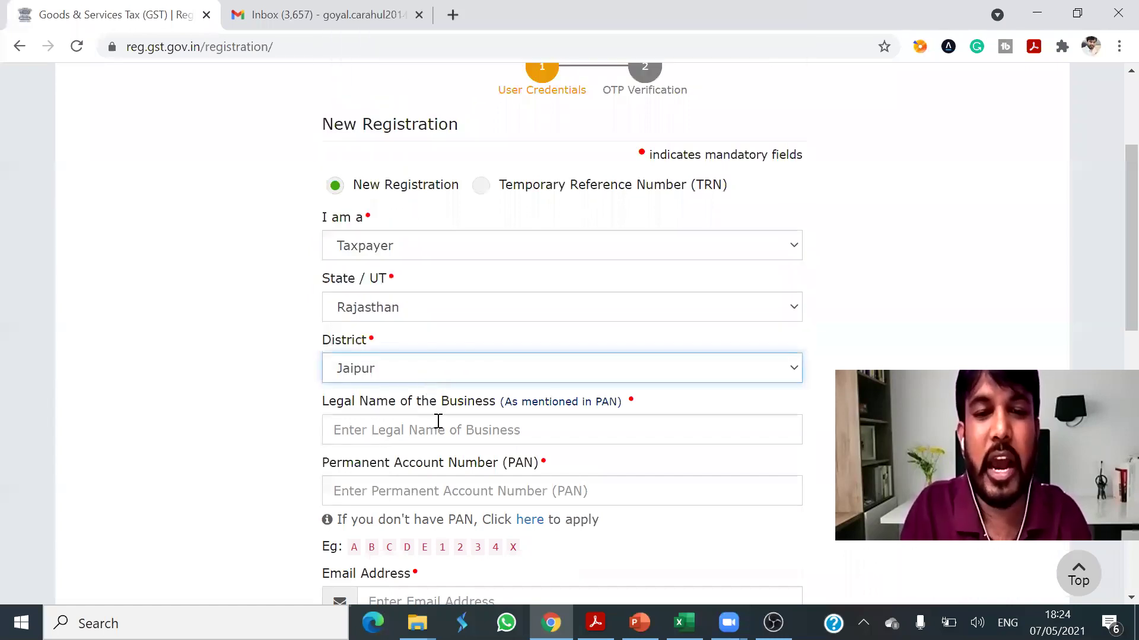
Step: Enter the applicant's legal business name and PAN
left_click(439, 436)
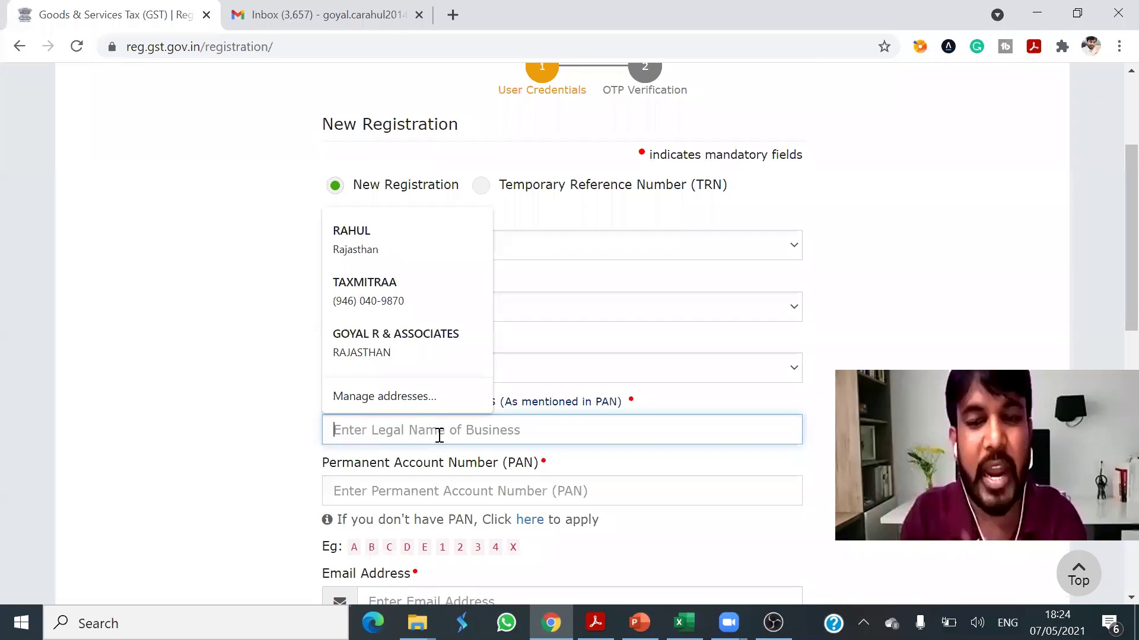
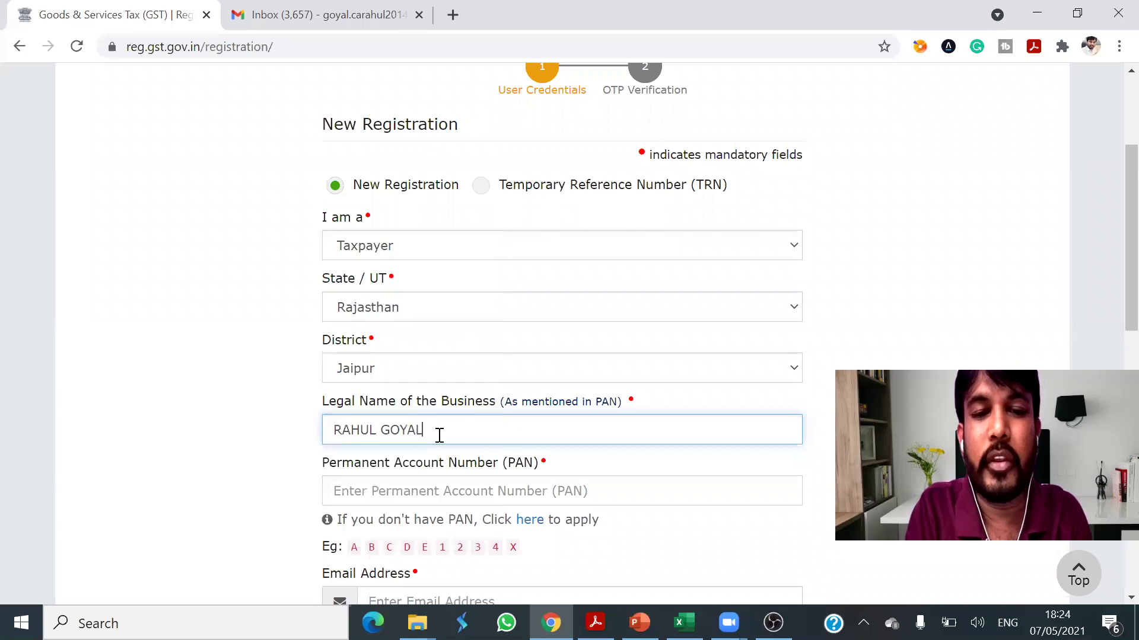
key("Tab")
scroll(439, 436, "down", 2)
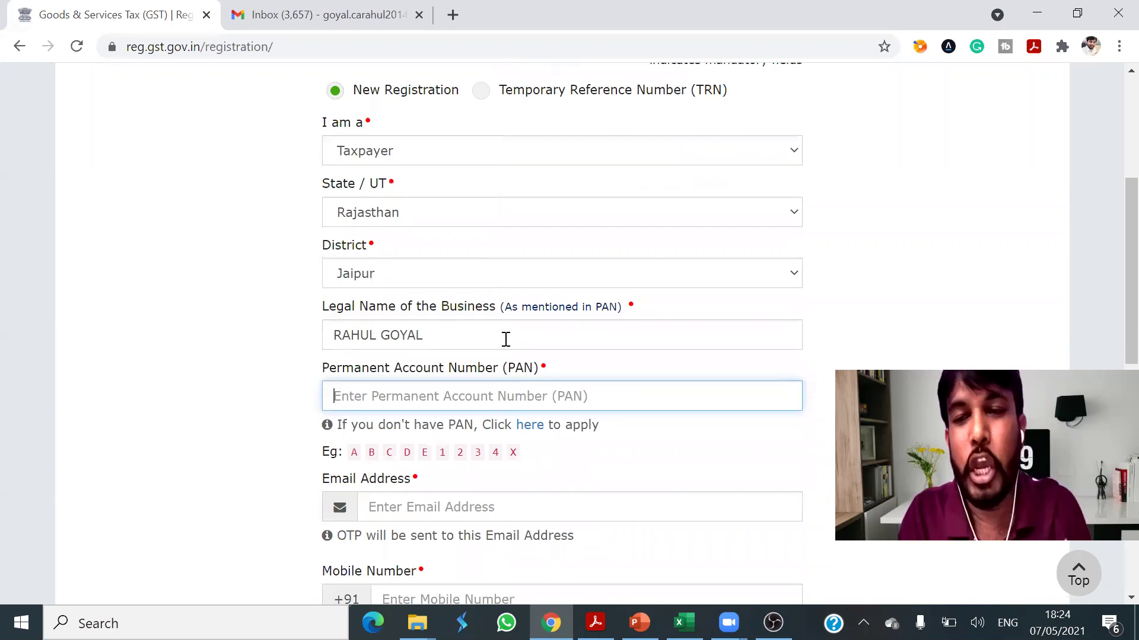
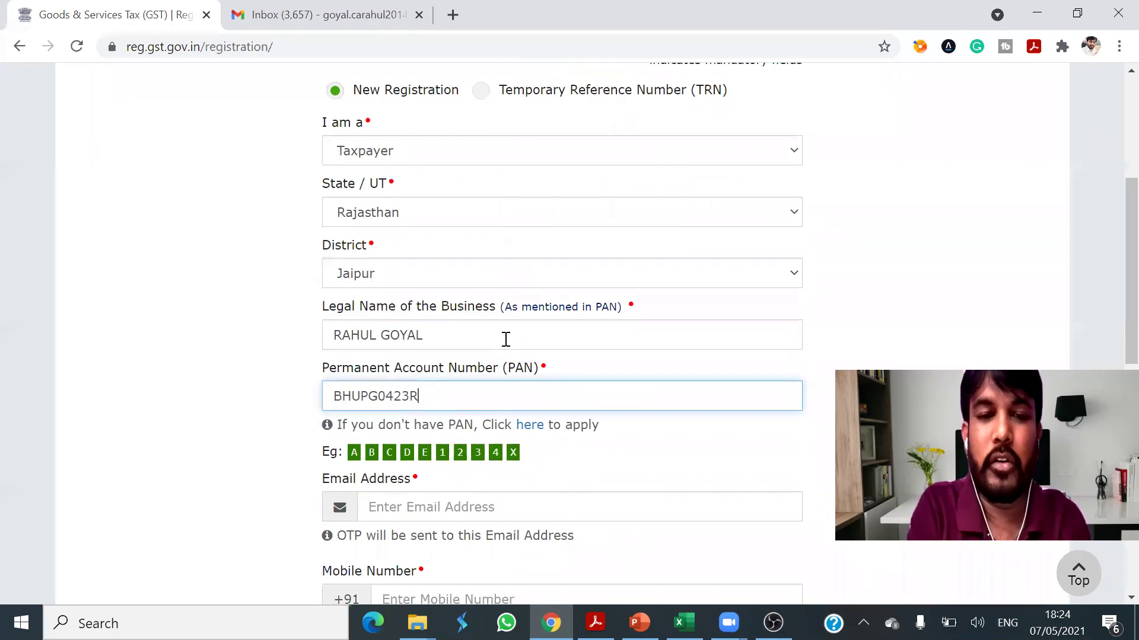
scroll(506, 339, "down", 3)
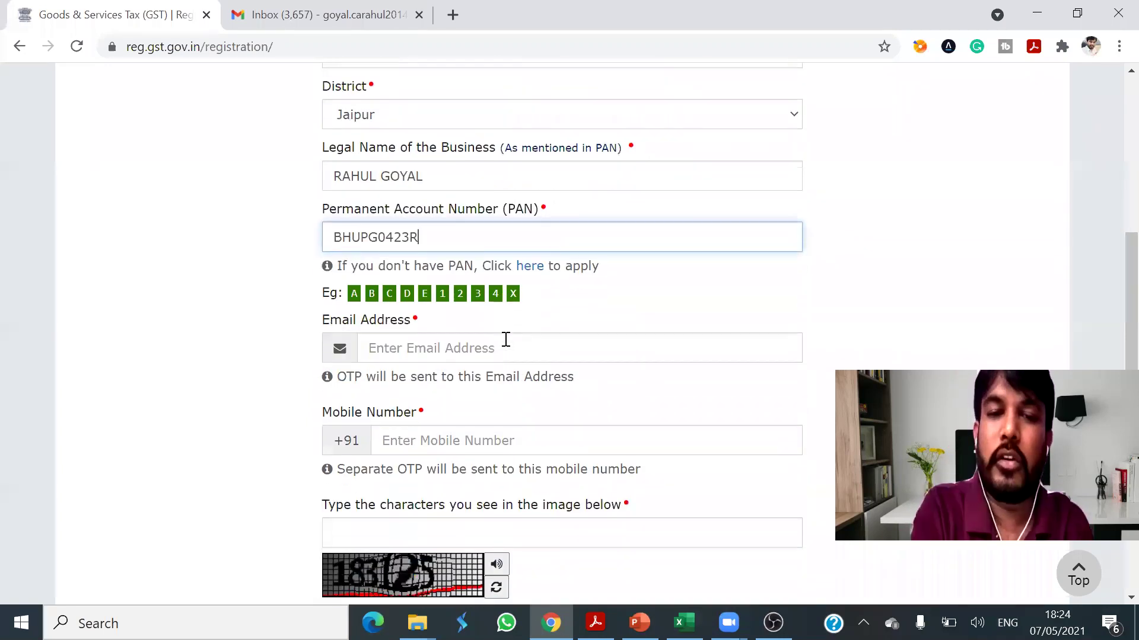
Step: Fill the applicant's e-mail address from the saved browser suggestion
left_click(506, 340)
type("GOYAL.C")
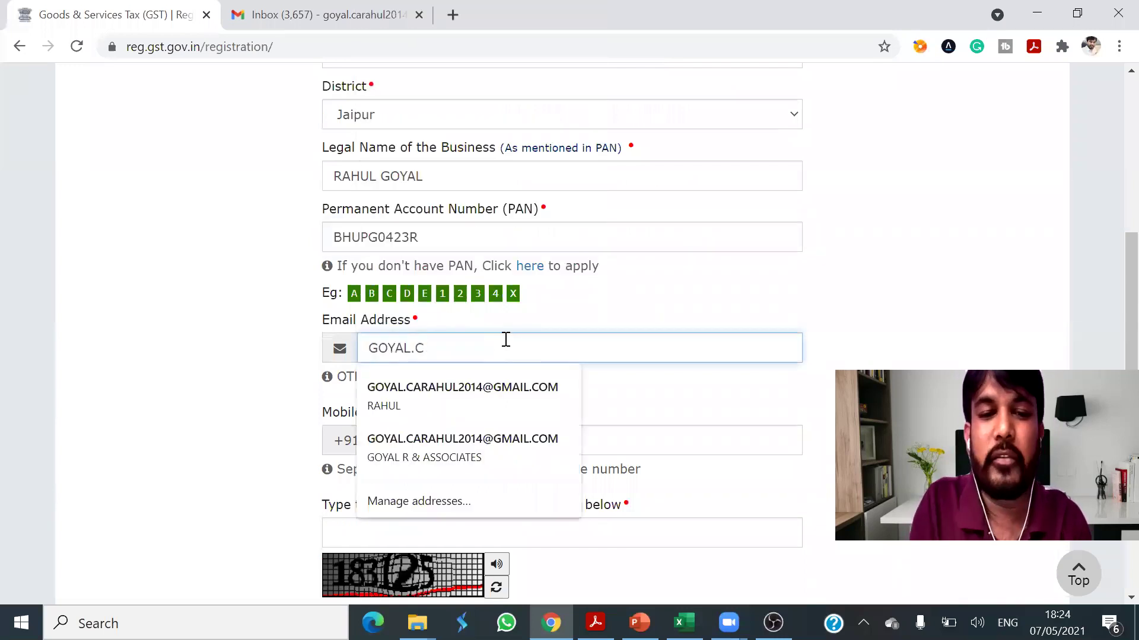
key("Down")
key("Return")
key("Tab")
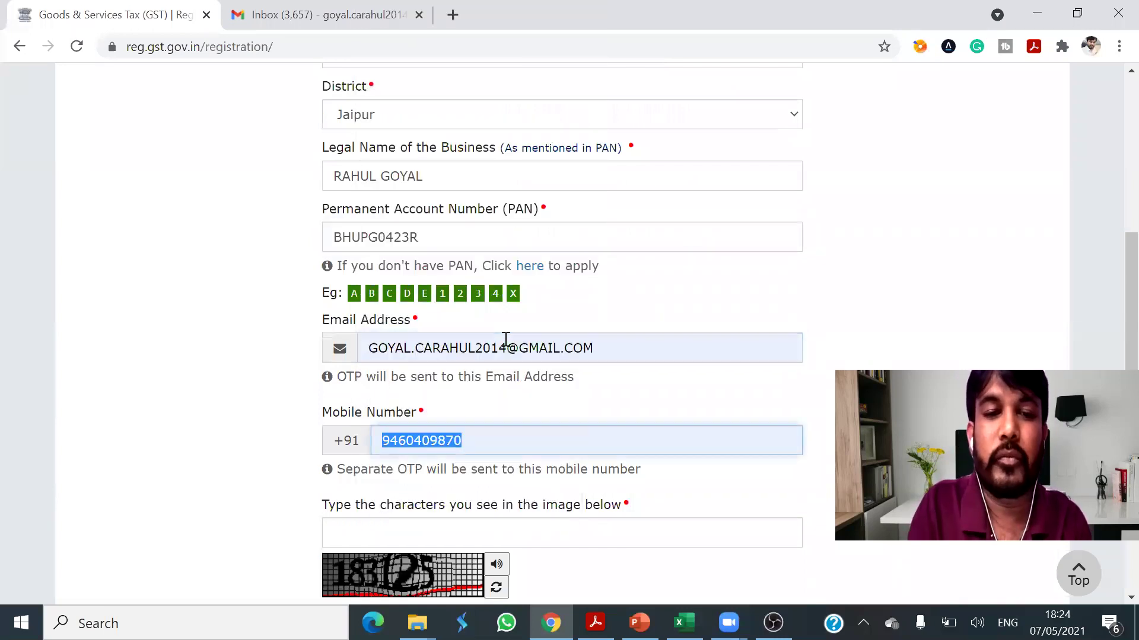
scroll(506, 339, "down", 2)
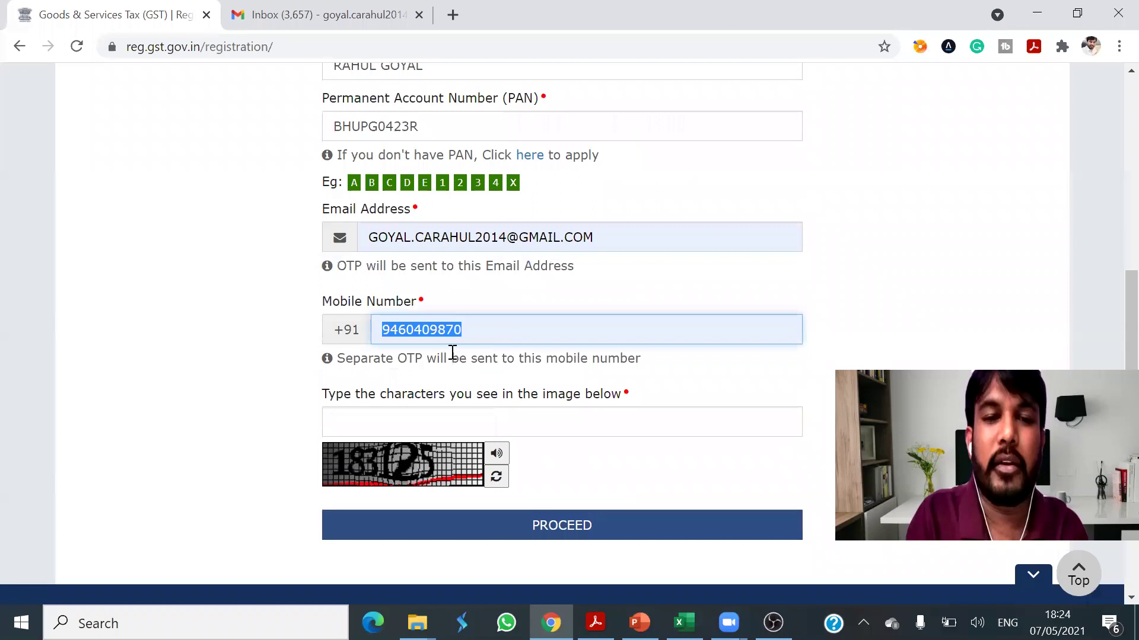
Step: Re-enter the applicant's mobile number, type the captcha characters and submit
key("Down")
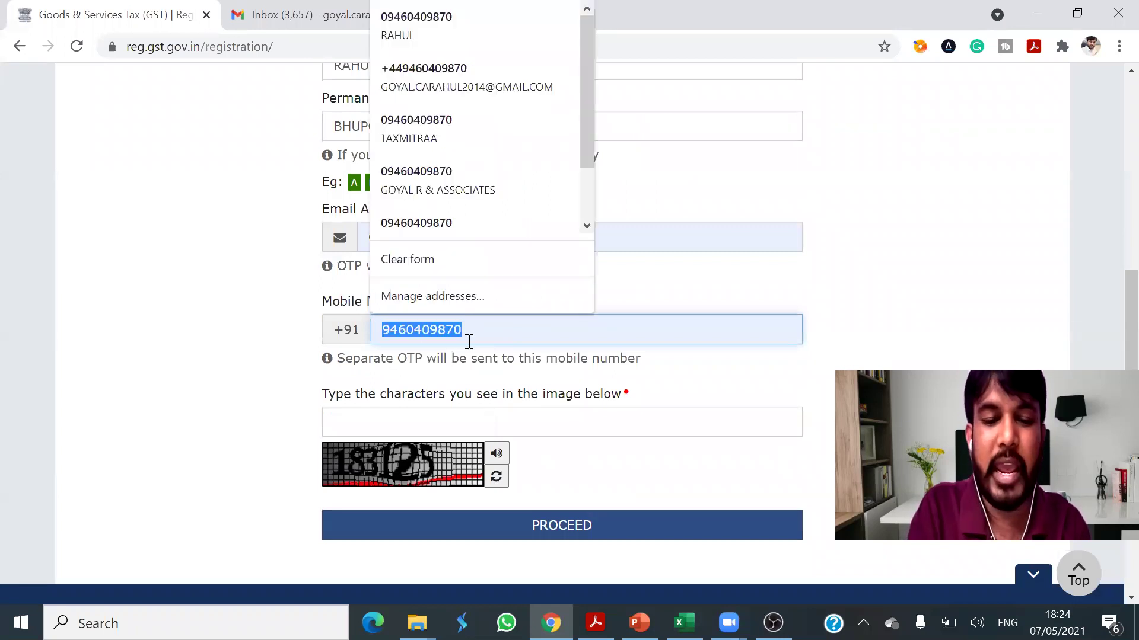
key("Escape")
key("Tab")
scroll(468, 342, "down", 2)
type("183125")
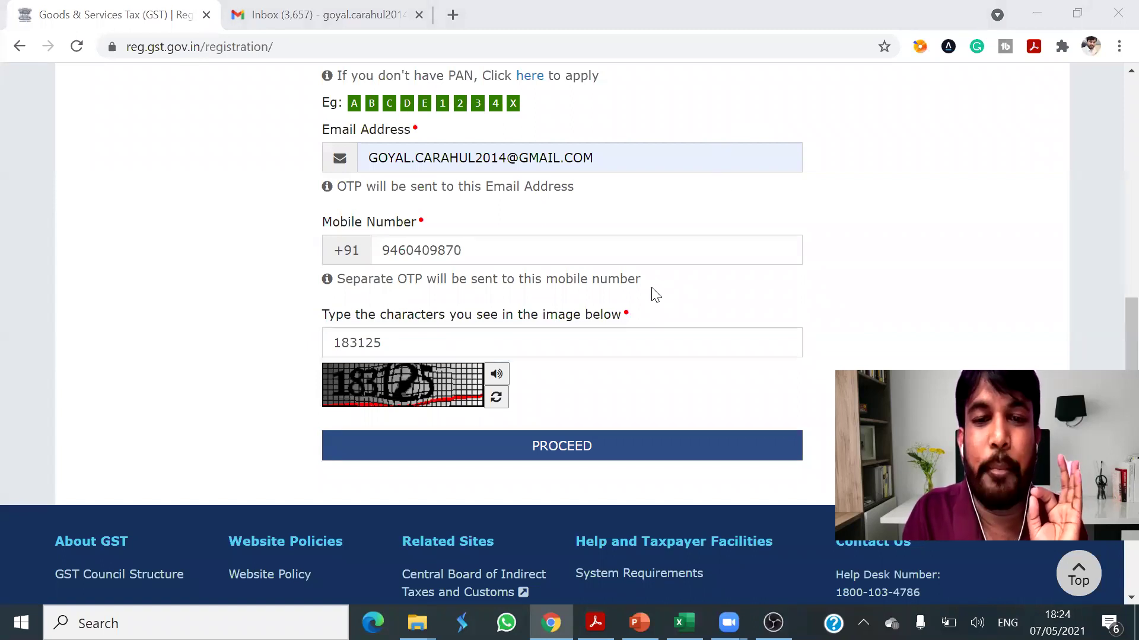
left_click(600, 436)
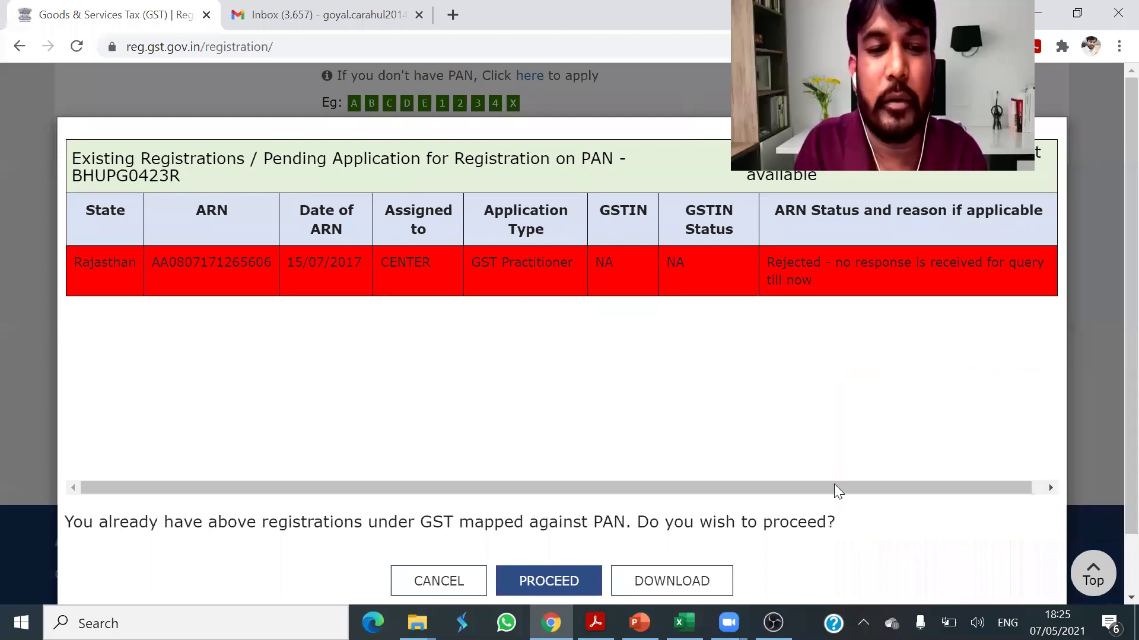
Step: Review the existing Rajasthan GST Practitioner registration table and proceed with the new registration
scroll(1111, 485, "down", 1)
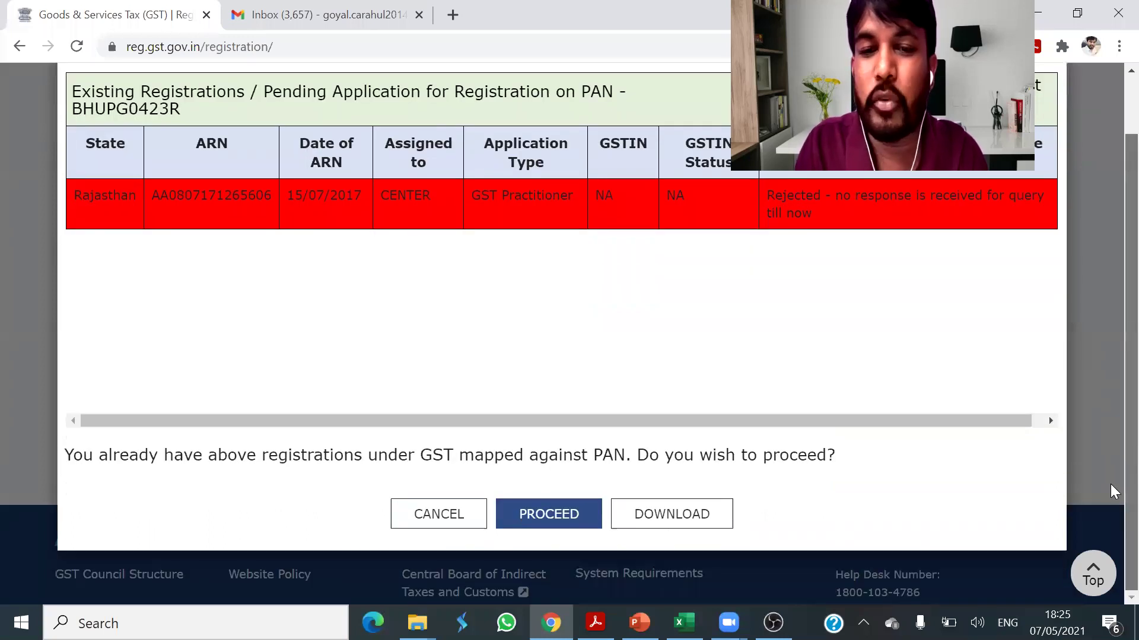
left_click_drag(561, 115, 623, 200)
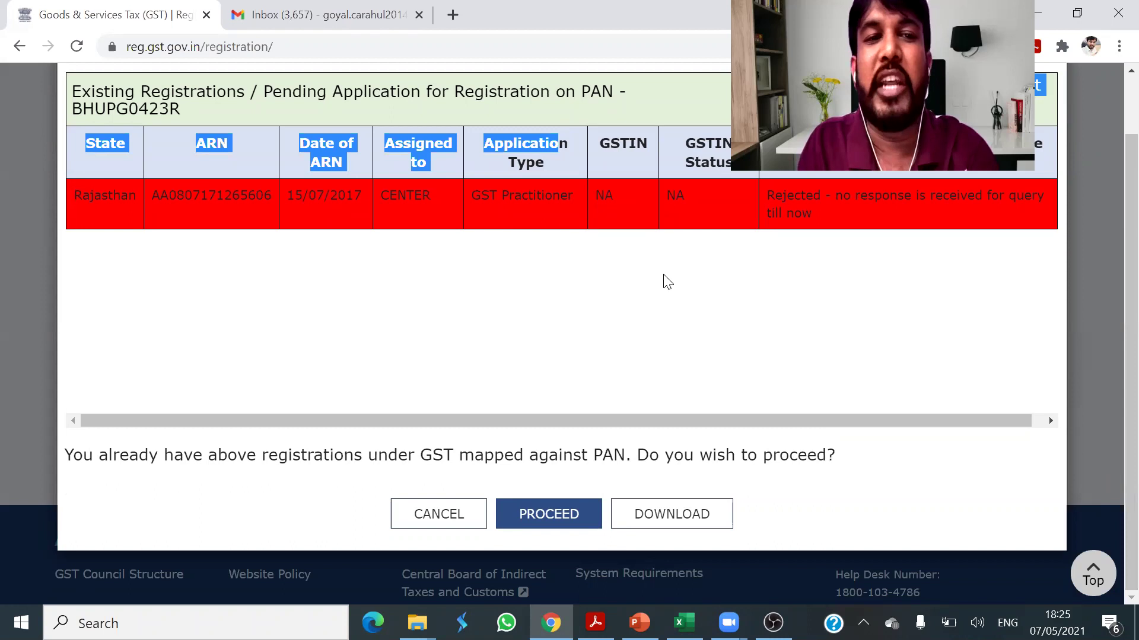
scroll(667, 281, "up", 1)
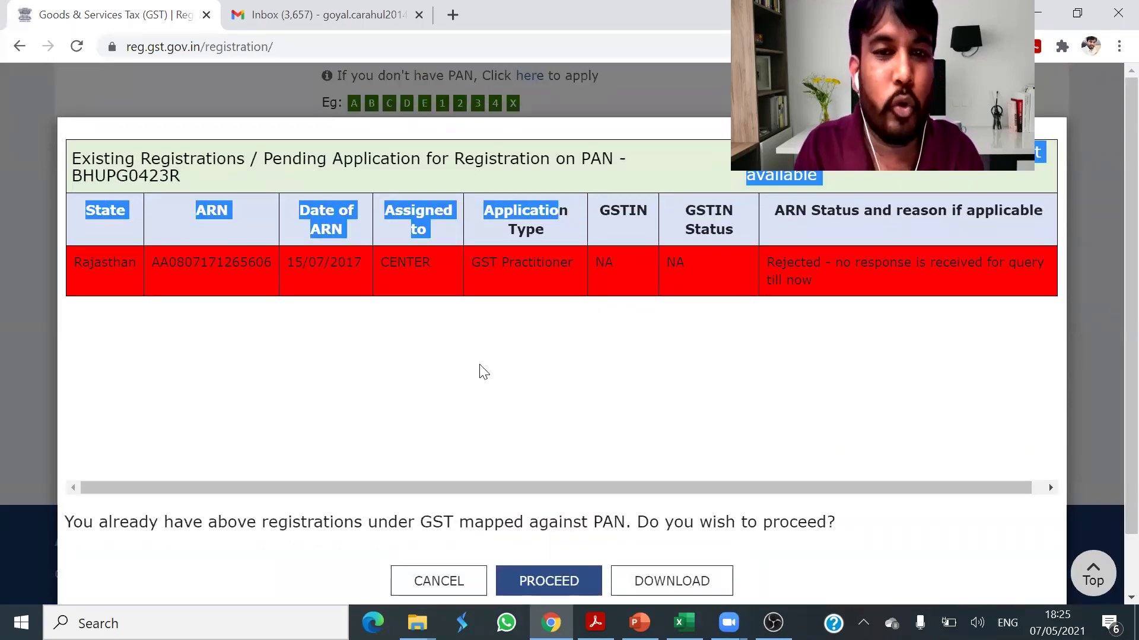
left_click(497, 279)
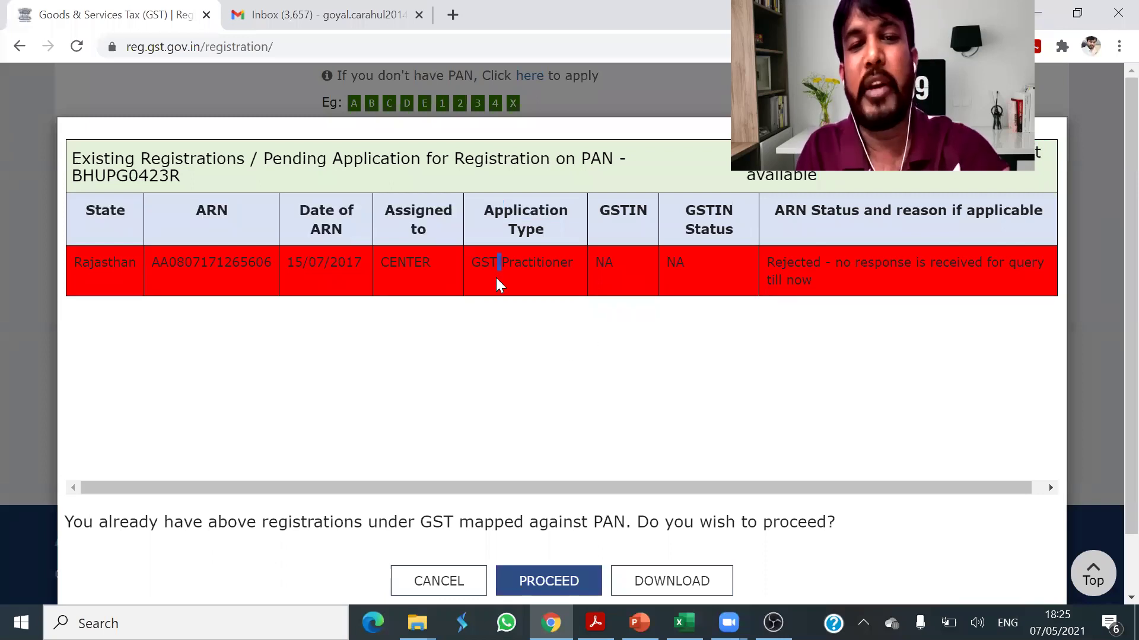
scroll(495, 278, "down", 1)
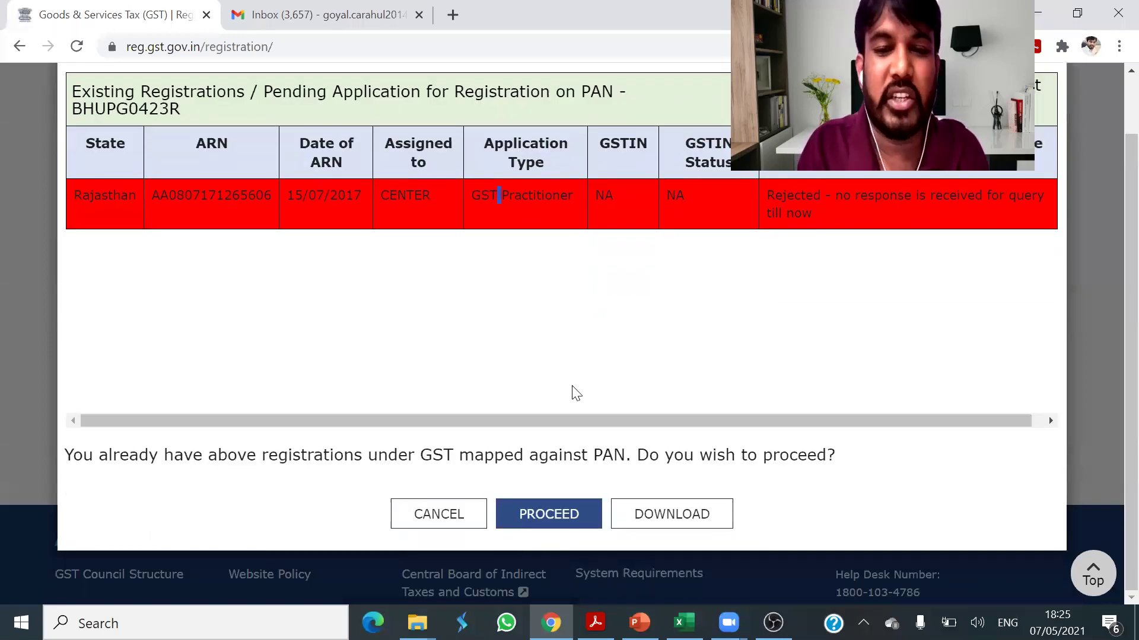
left_click(566, 511)
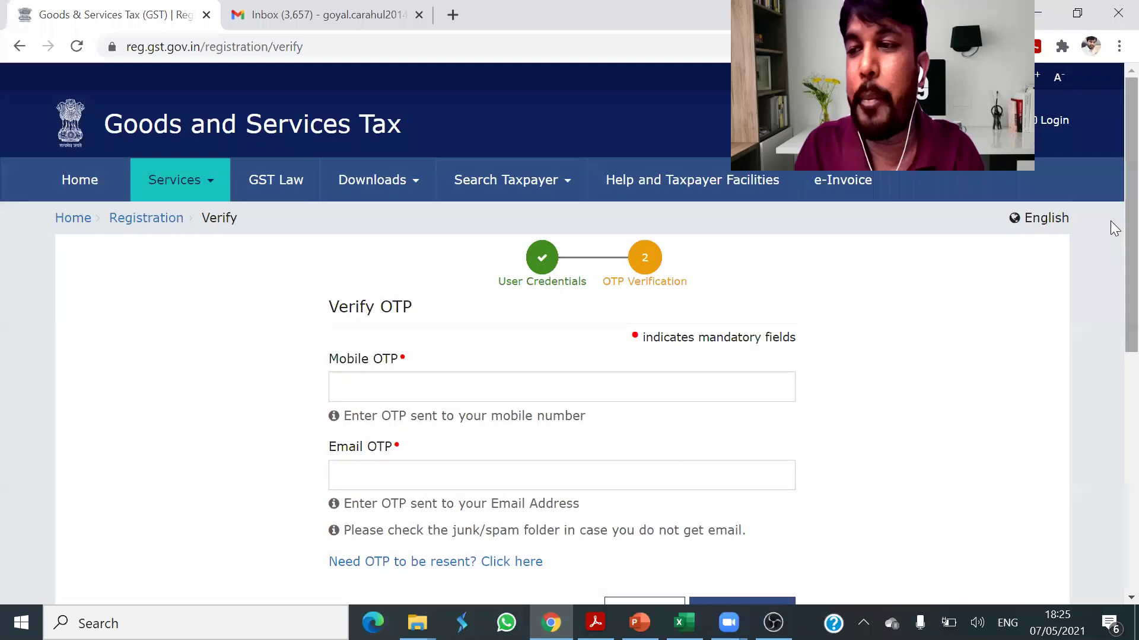
Step: Scroll the Verify OTP page, then switch to the Gmail inbox for the OTP
scroll(1111, 246, "down", 1)
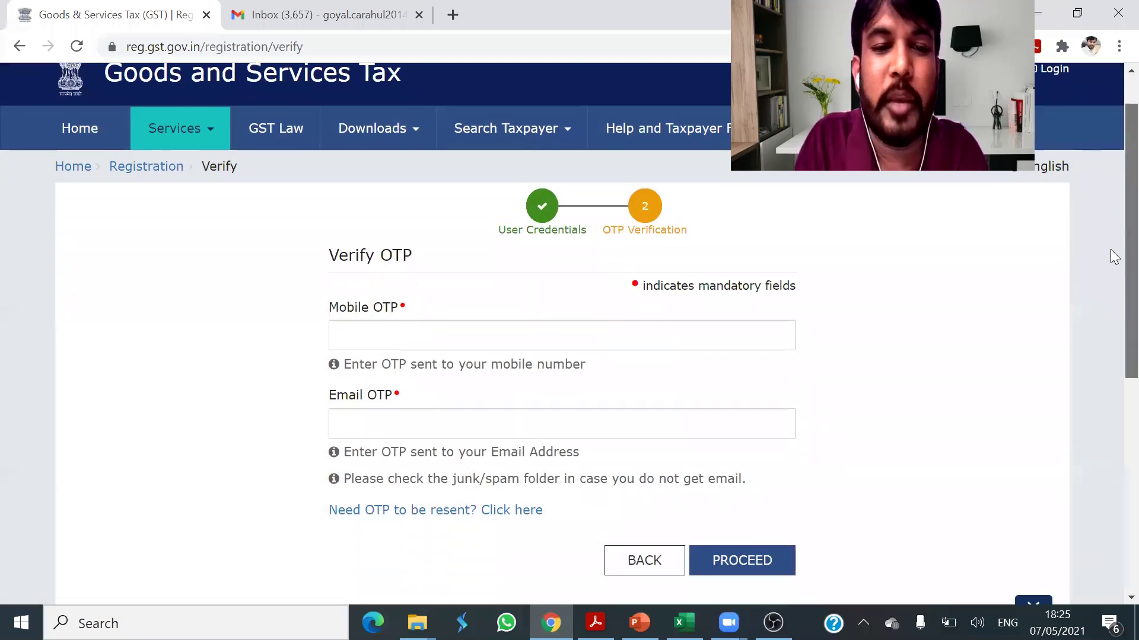
left_click(304, 10)
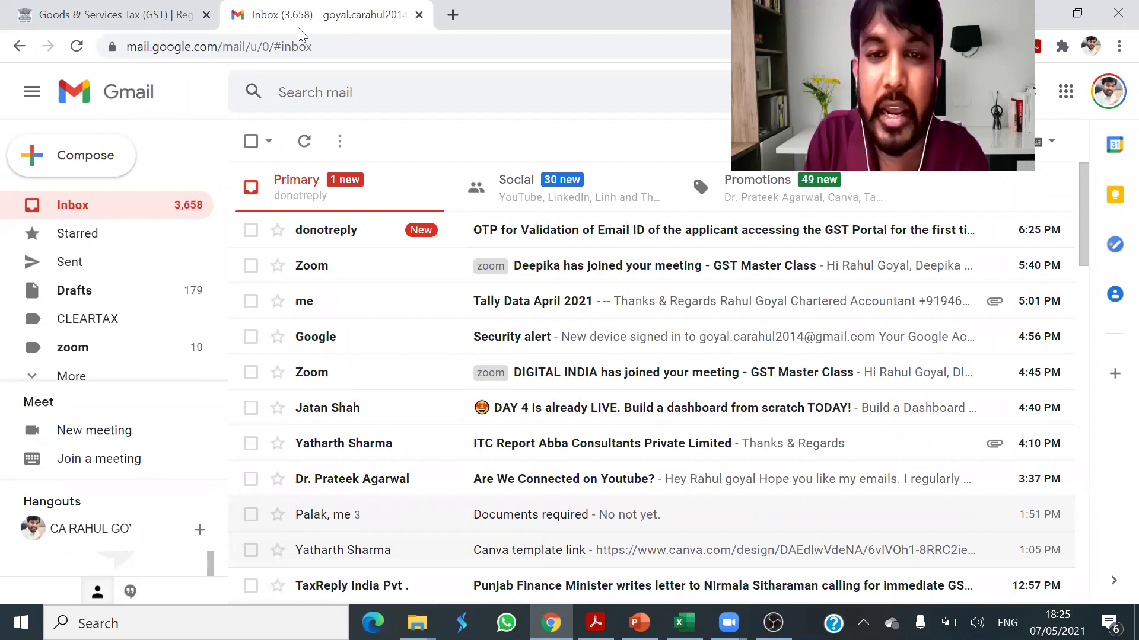
Step: Open the 'OTP for Validation of Email ID' email and highlight its one-time password
left_click(582, 235)
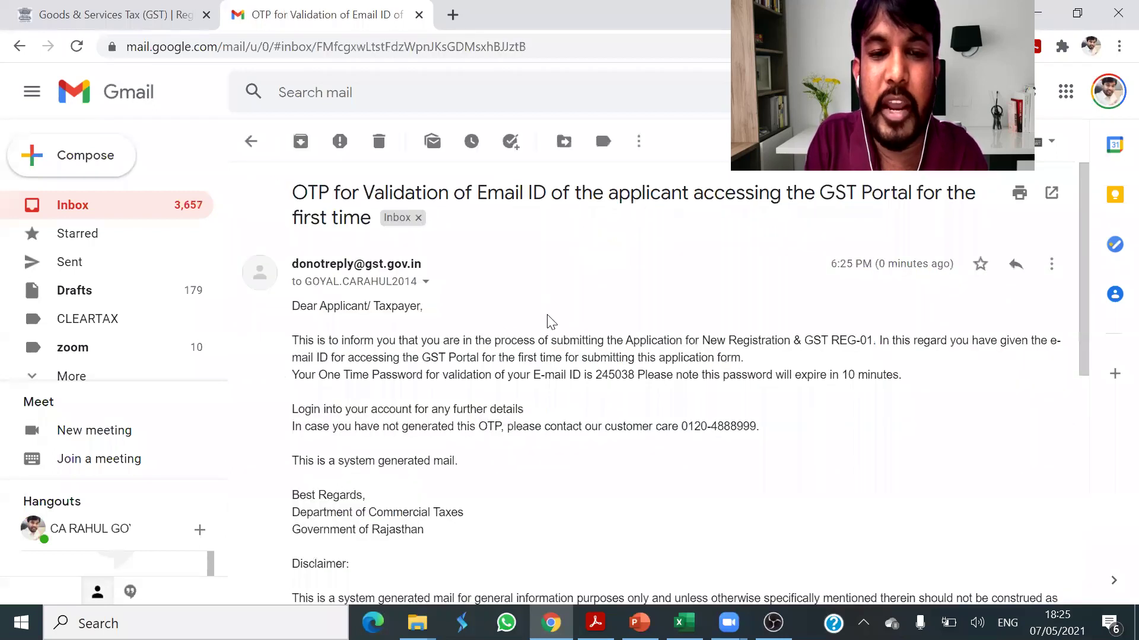
double_click(617, 375)
triple_click(617, 375)
left_click(374, 353)
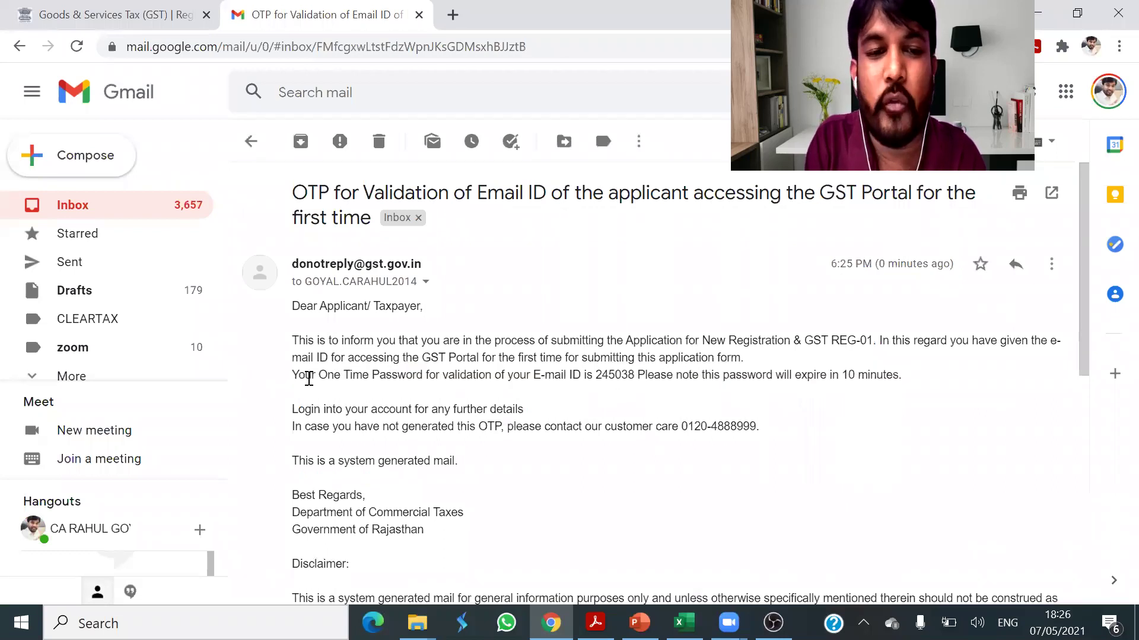
left_click_drag(291, 375, 636, 377)
Step: Enter the emailed one-time password into the Email OTP field, rechecking it in Gmail
left_click(127, 8)
left_click(437, 415)
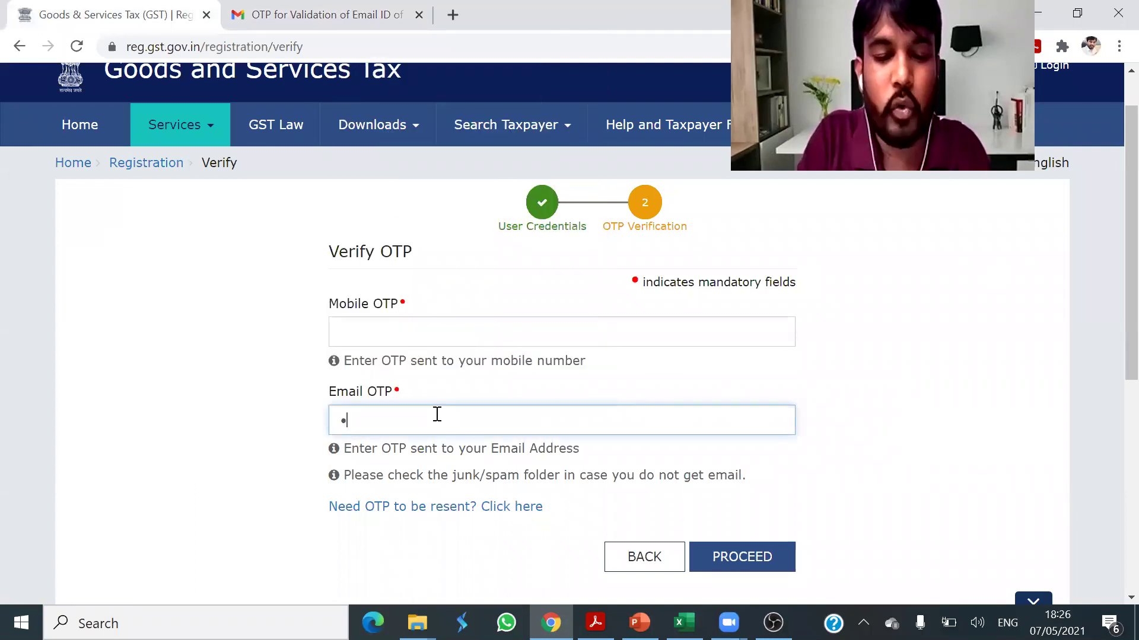
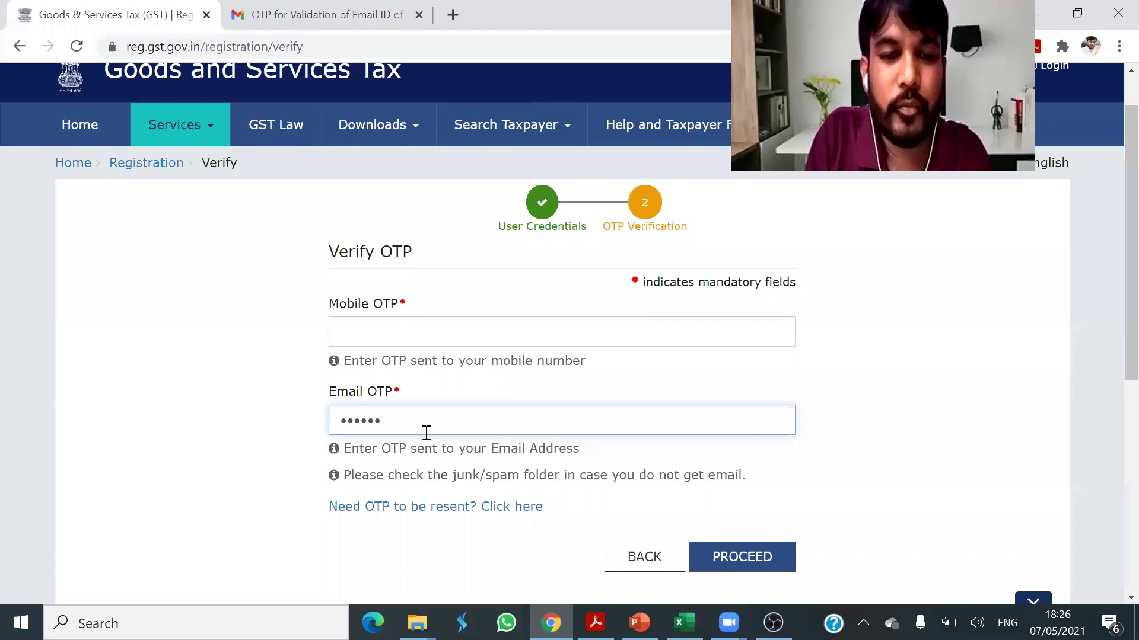
double_click(426, 432)
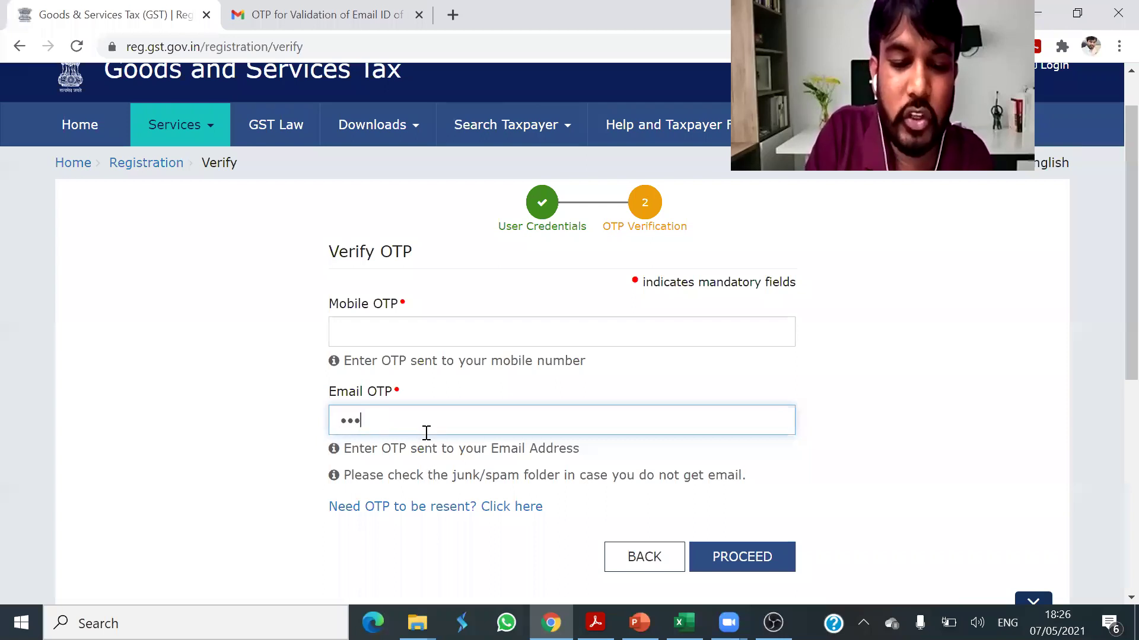
left_click(332, 13)
left_click(119, 9)
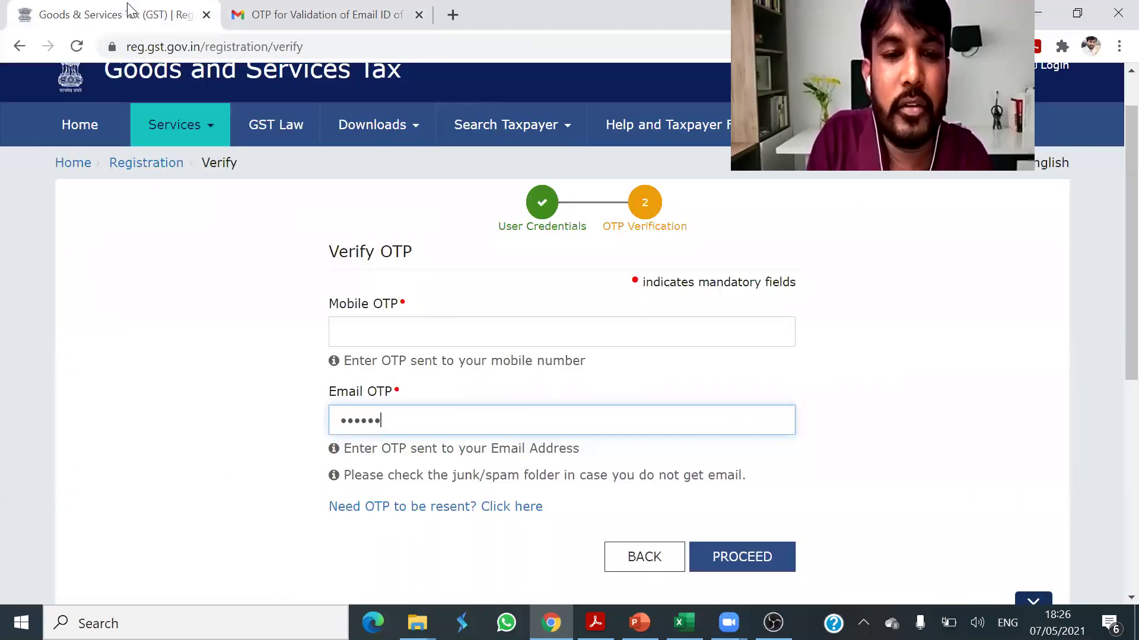
Step: Enter the SMS one-time password into the Mobile OTP field
left_click(387, 326)
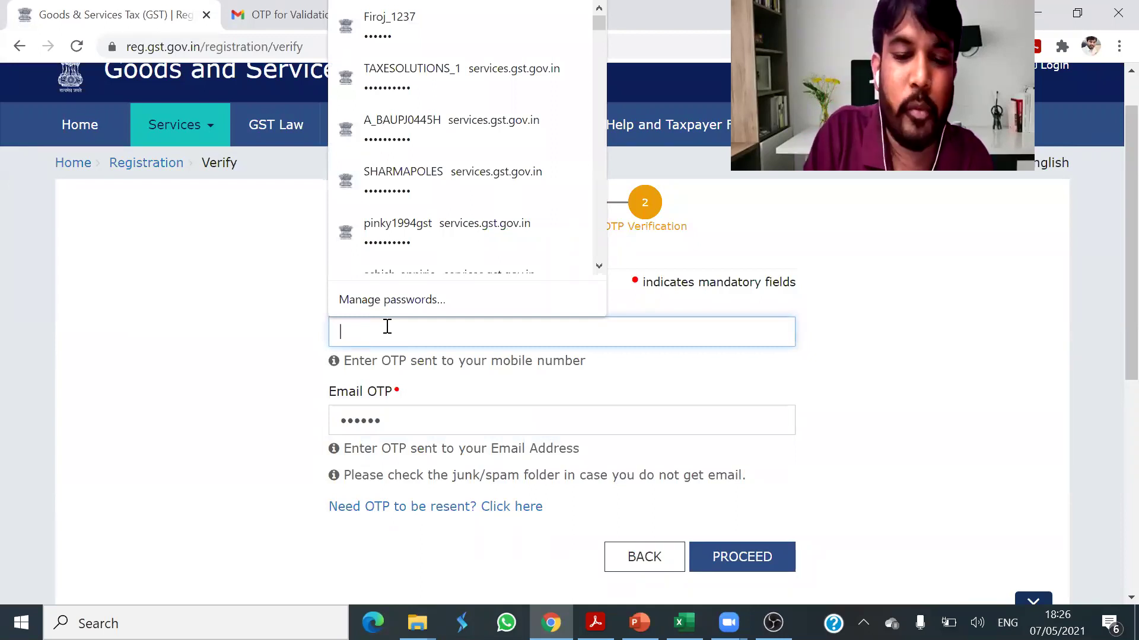
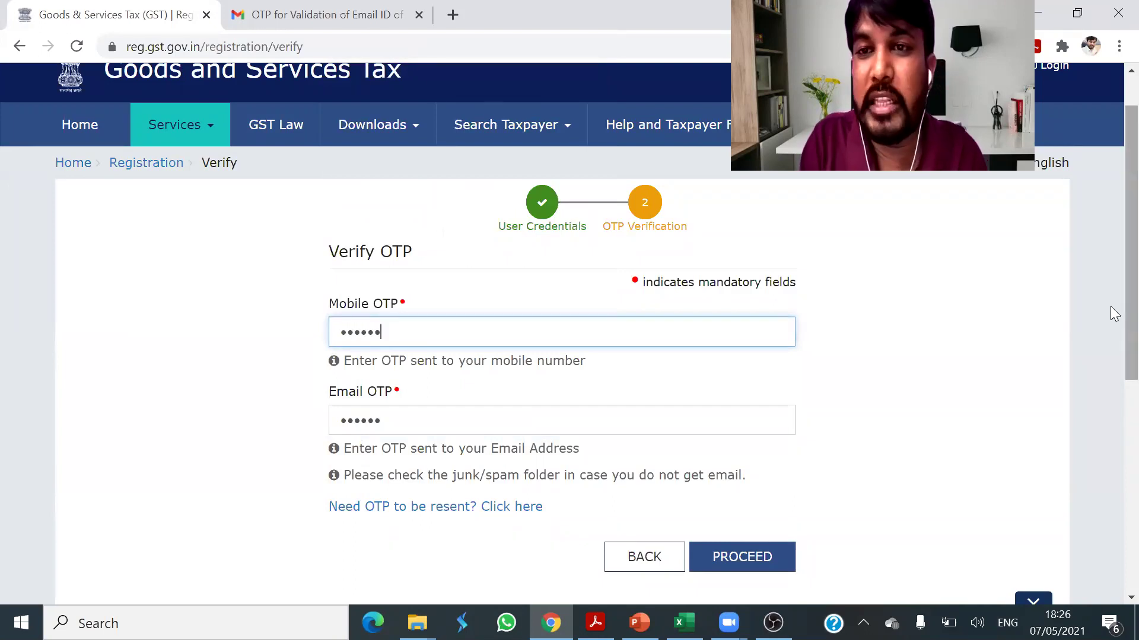
scroll(1113, 314, "down", 1)
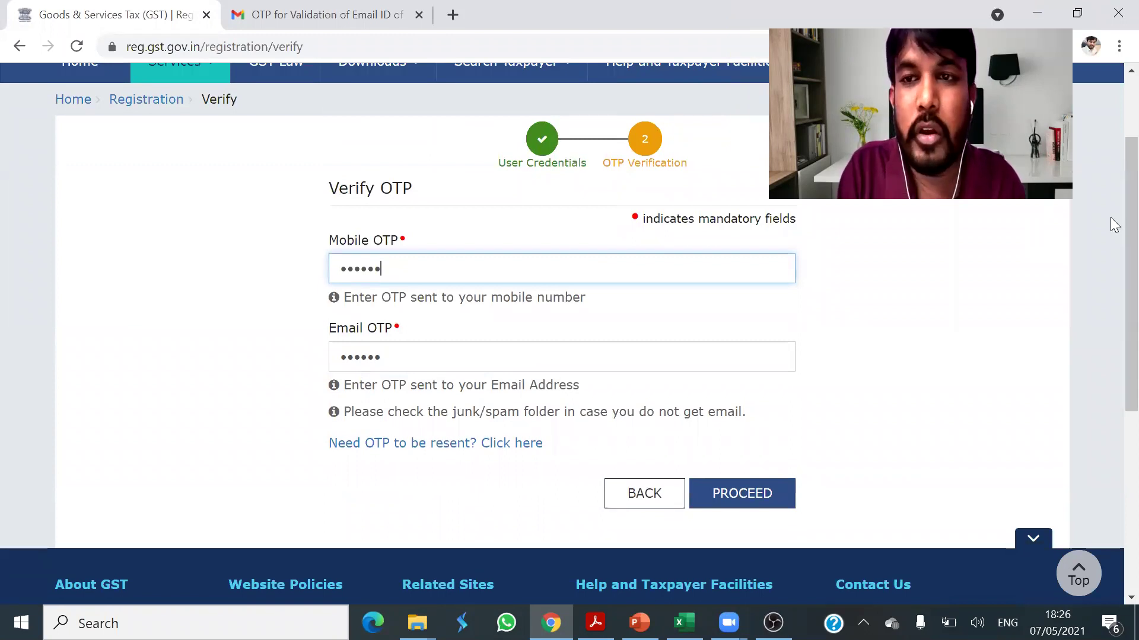
scroll(1110, 217, "down", 1)
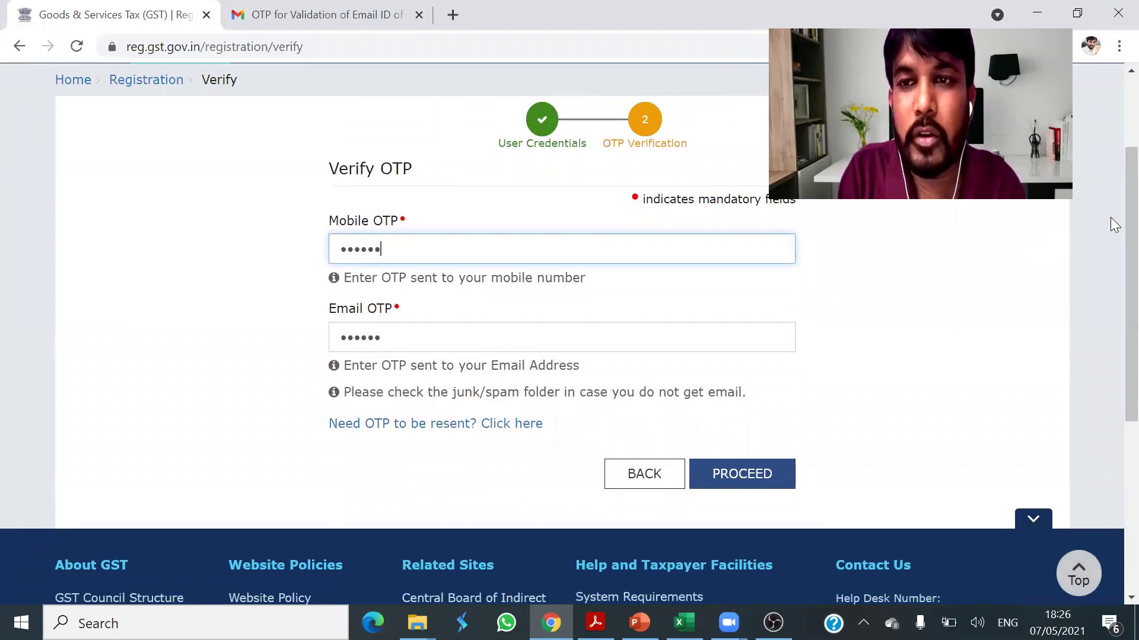
Step: Submit both OTPs, decline Chrome's password save, and highlight the issued Temporary Reference Number
left_click(759, 472)
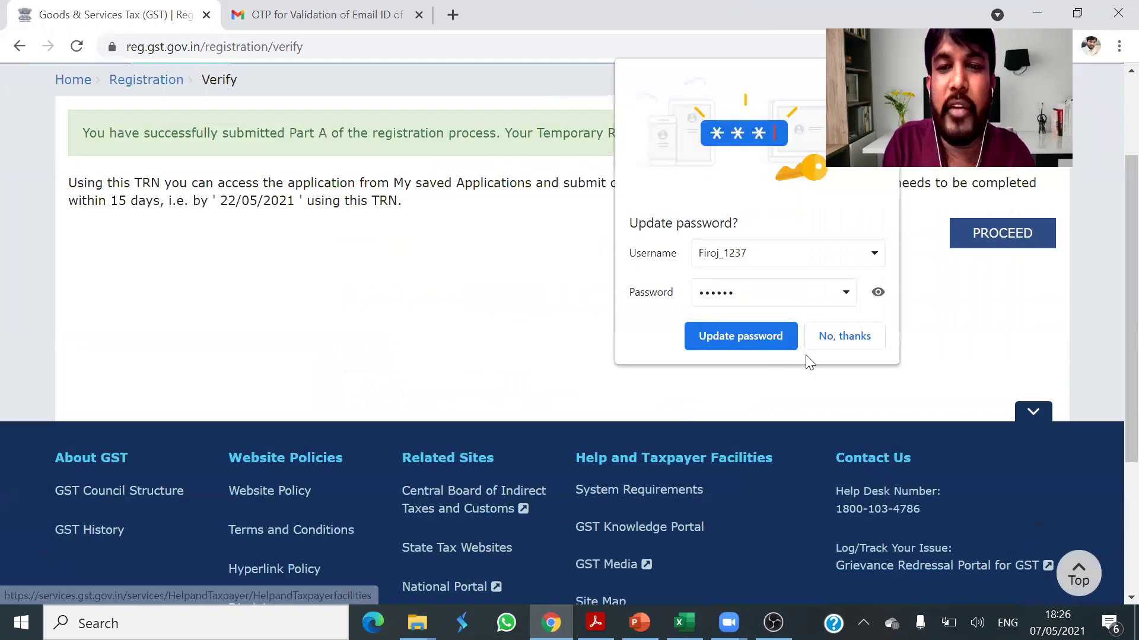
left_click(876, 331)
scroll(1114, 322, "up", 3)
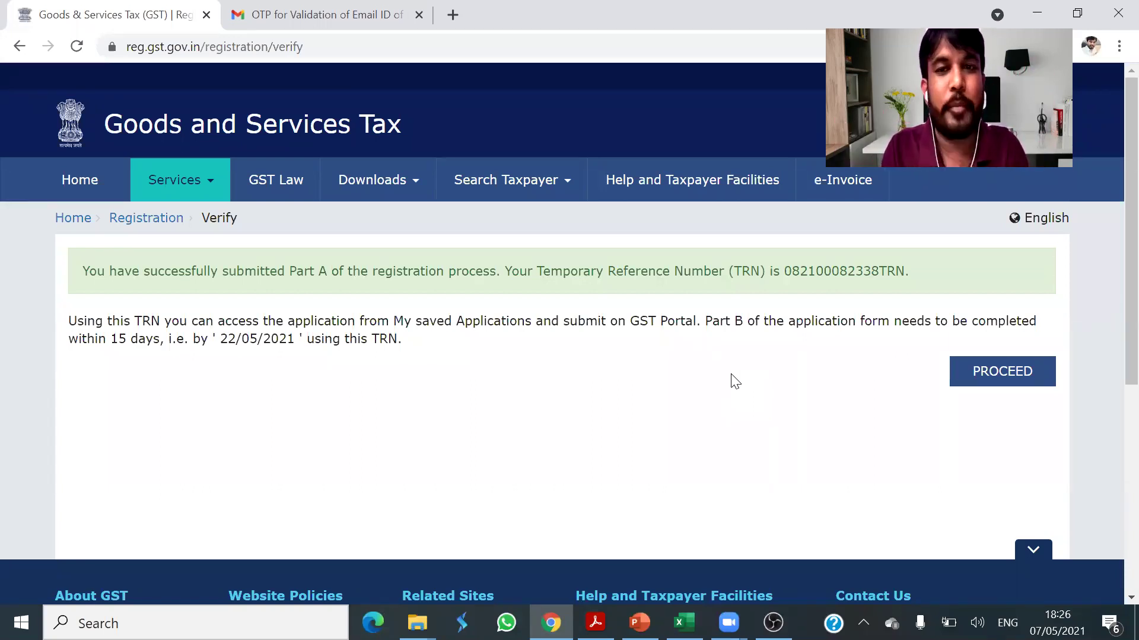
triple_click(811, 272)
double_click(812, 273)
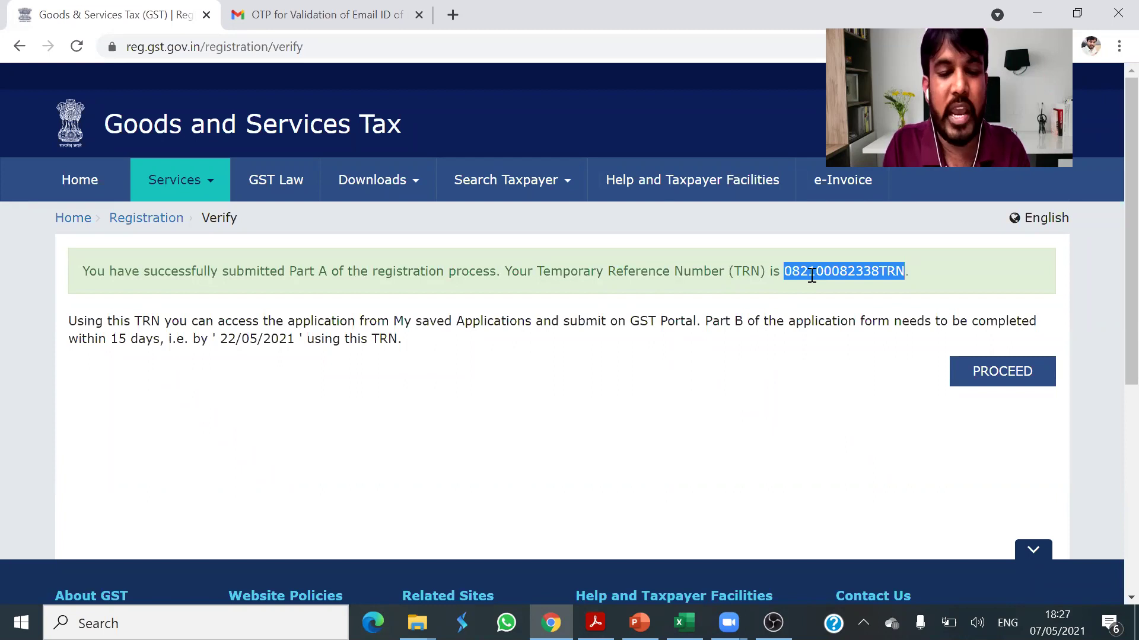
left_click(811, 274)
double_click(815, 276)
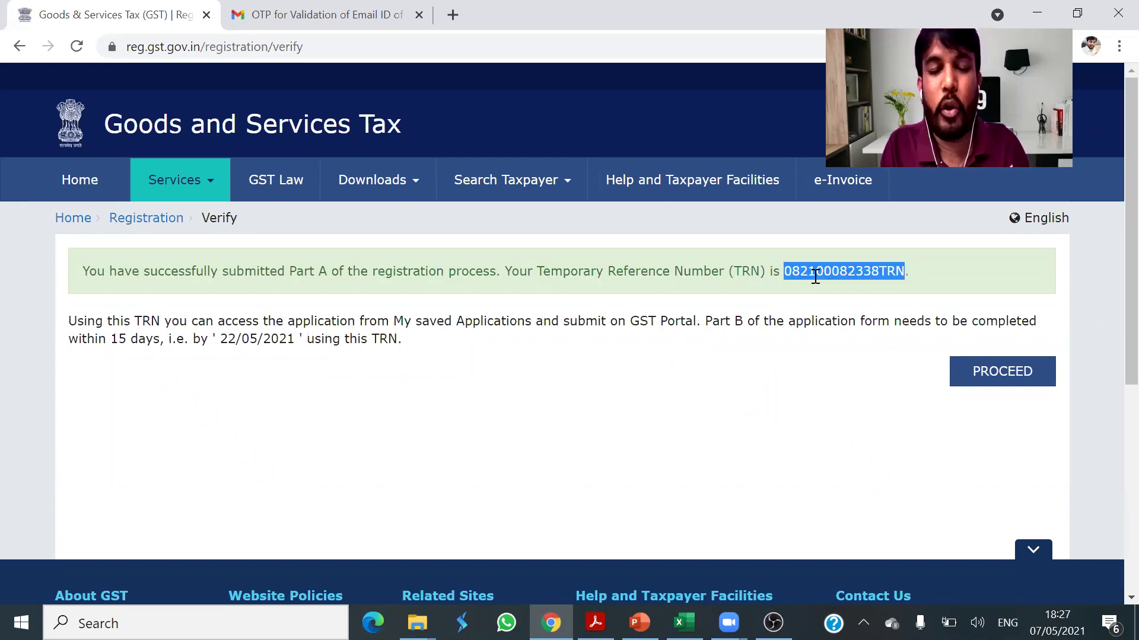
Step: Check the new registration confirmation email in Gmail and return to the GST tab
left_click(302, 11)
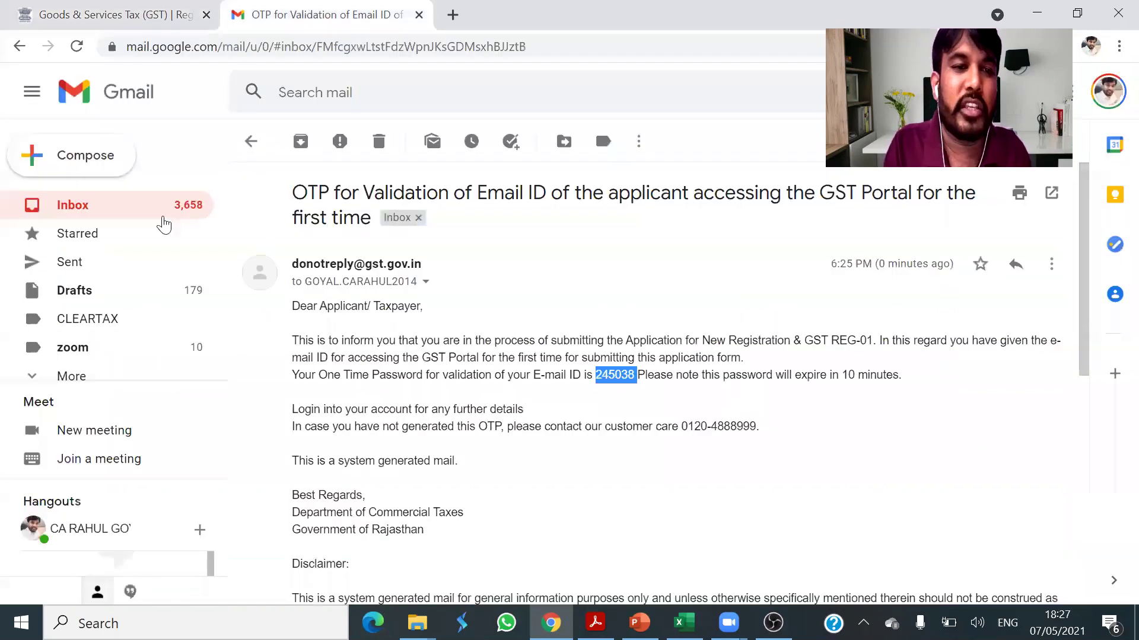
left_click(116, 204)
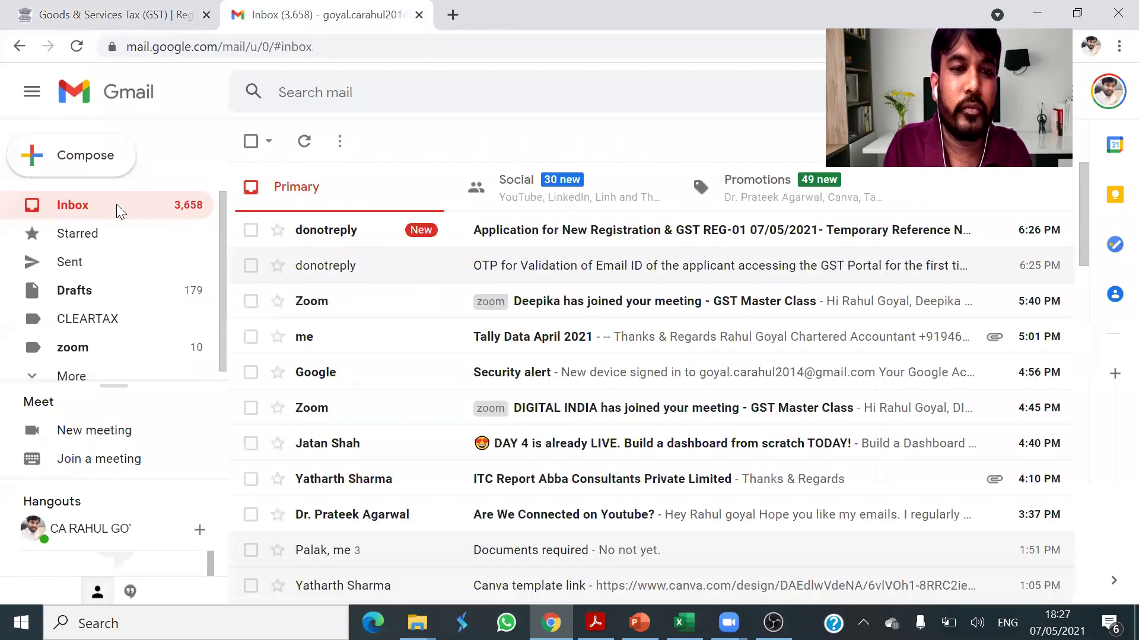
left_click(596, 243)
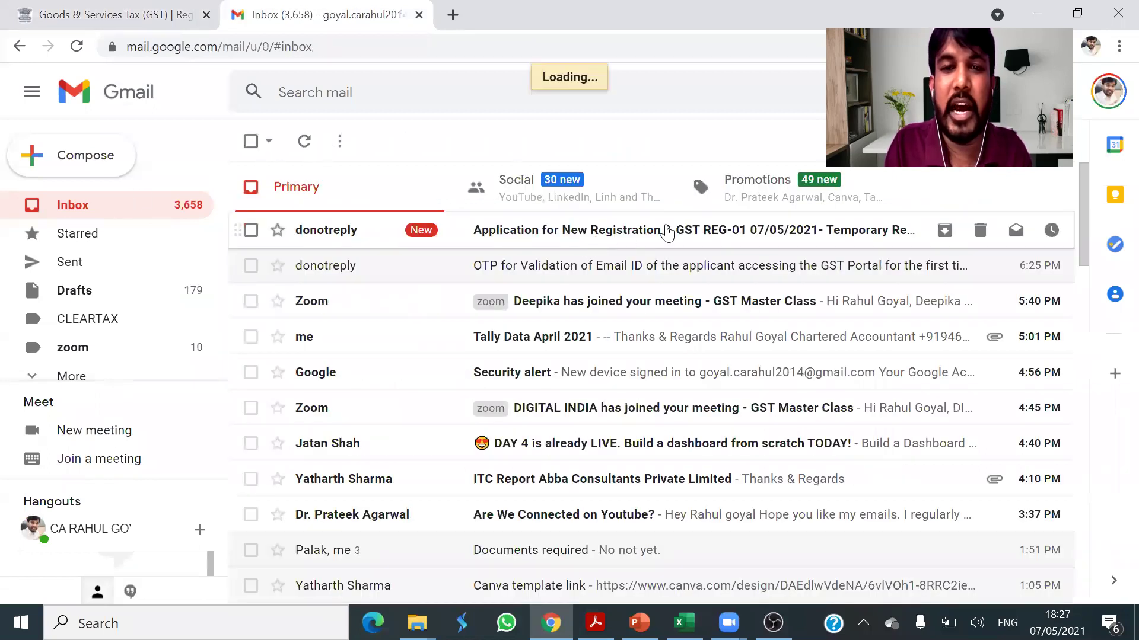
left_click(57, 8)
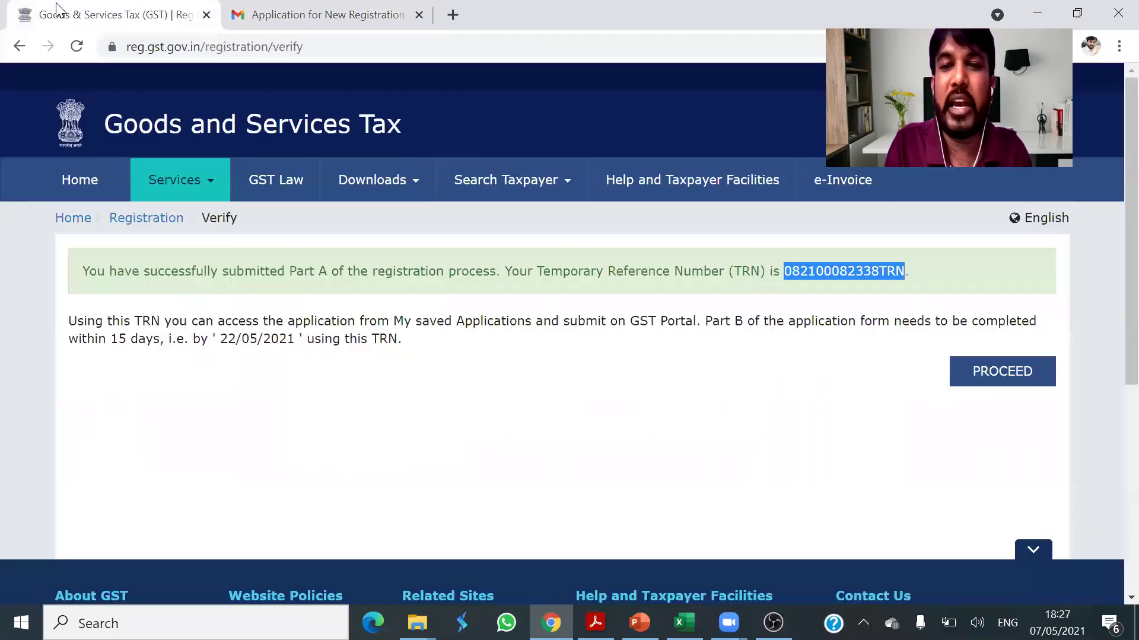
left_click(830, 292)
double_click(843, 279)
key("ctrl+c")
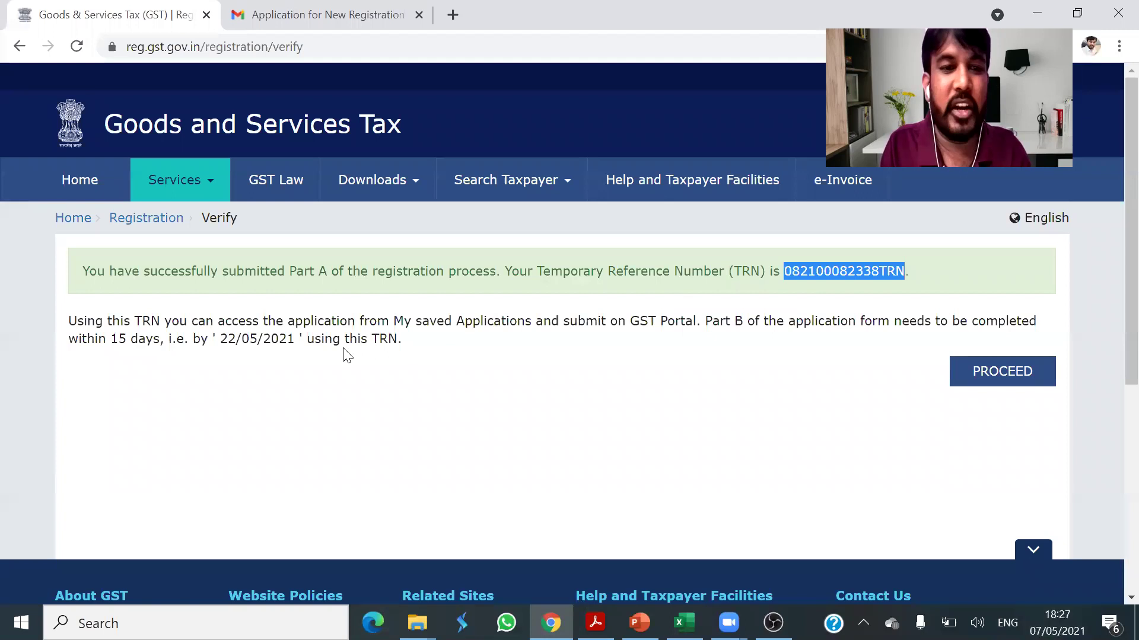
double_click(248, 340)
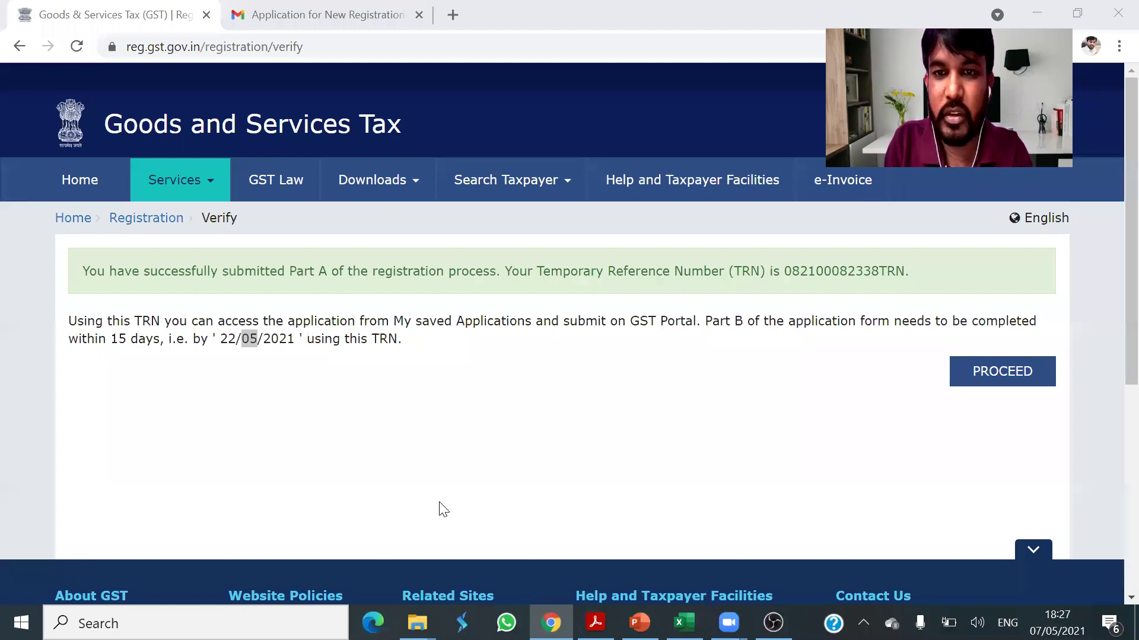
Step: Log in with the pasted Temporary Reference Number and captcha, then switch to Gmail for the OTP
left_click(982, 372)
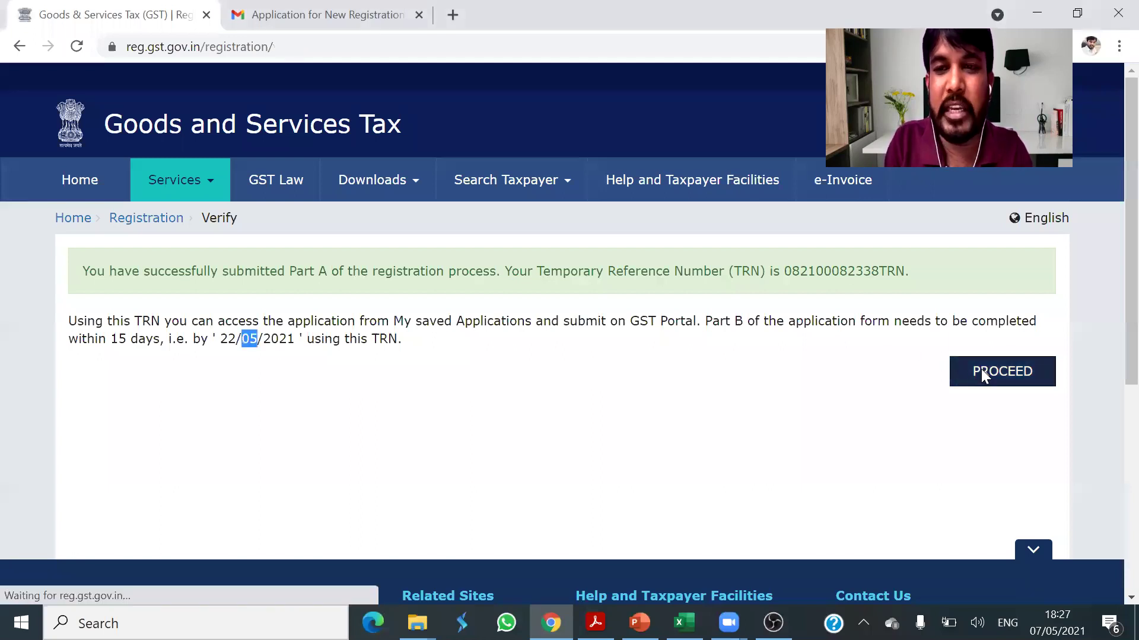
scroll(1110, 312, "down", 2)
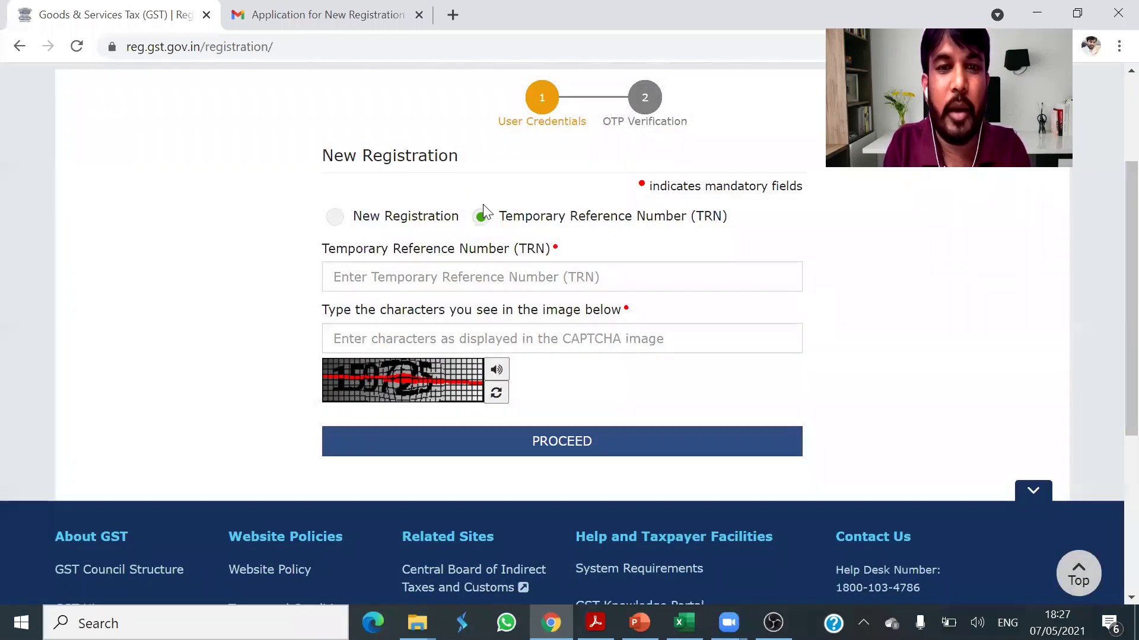
left_click(537, 286)
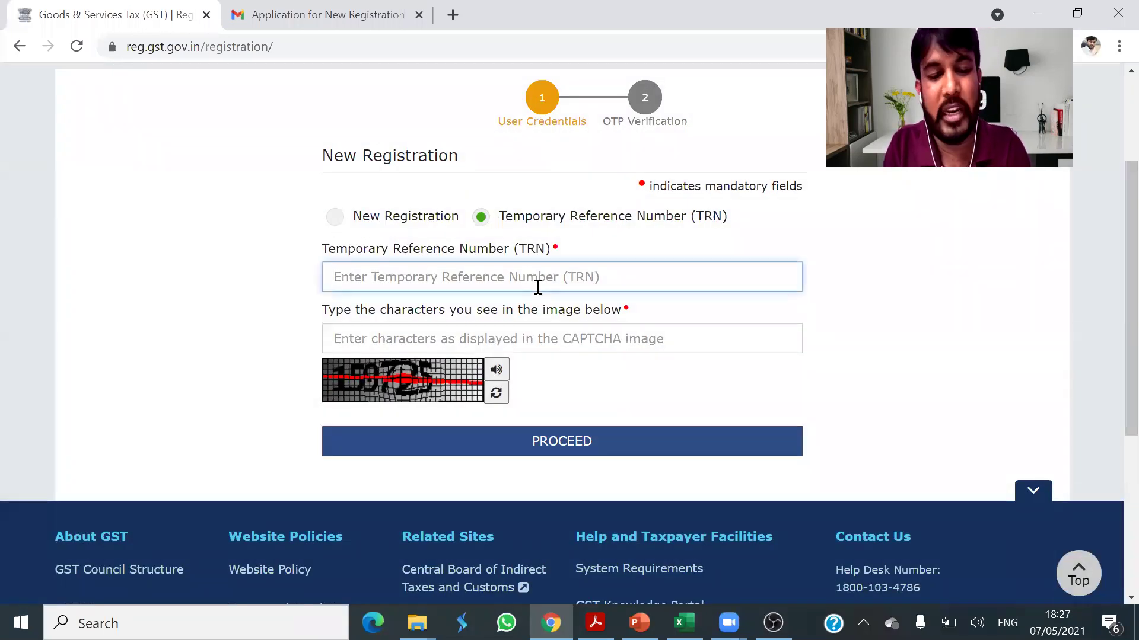
key("ctrl+v")
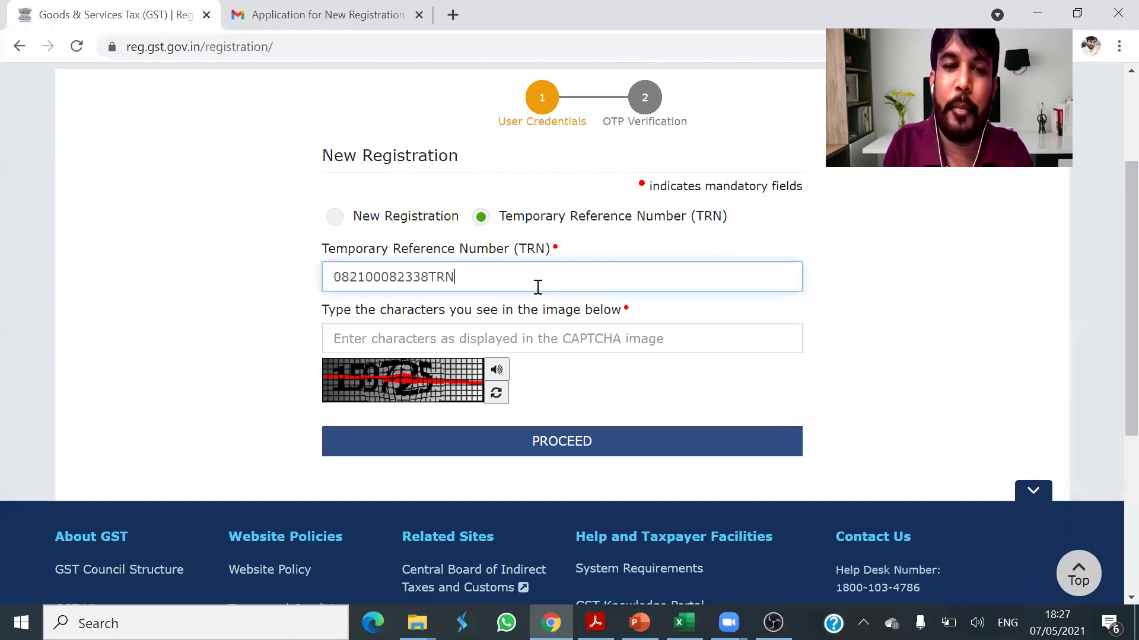
left_click(540, 337)
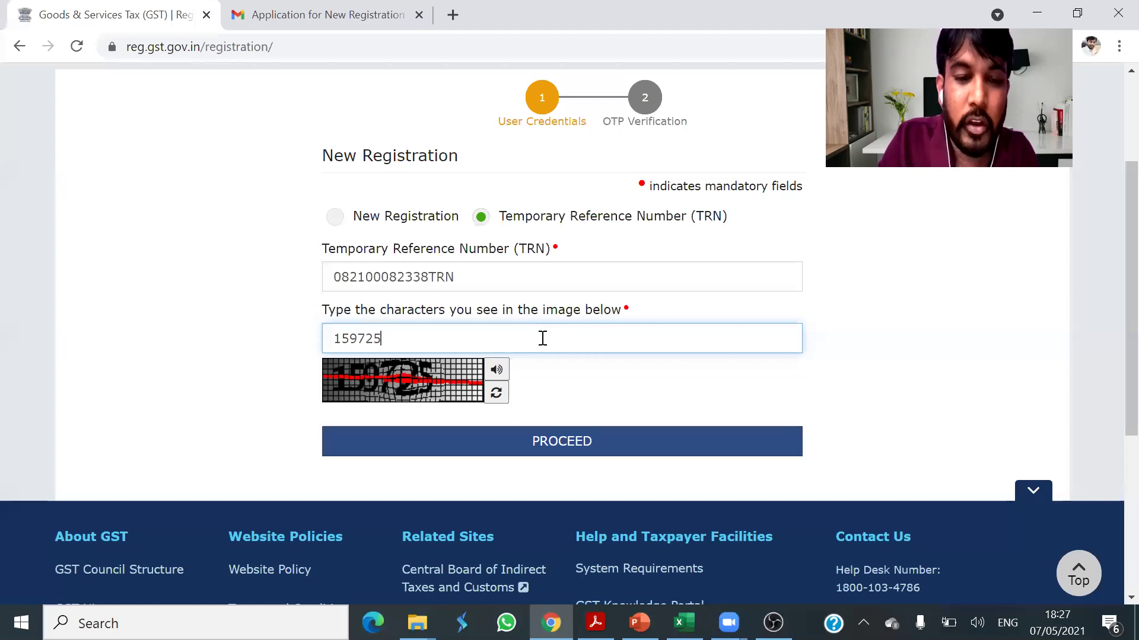
left_click(539, 452)
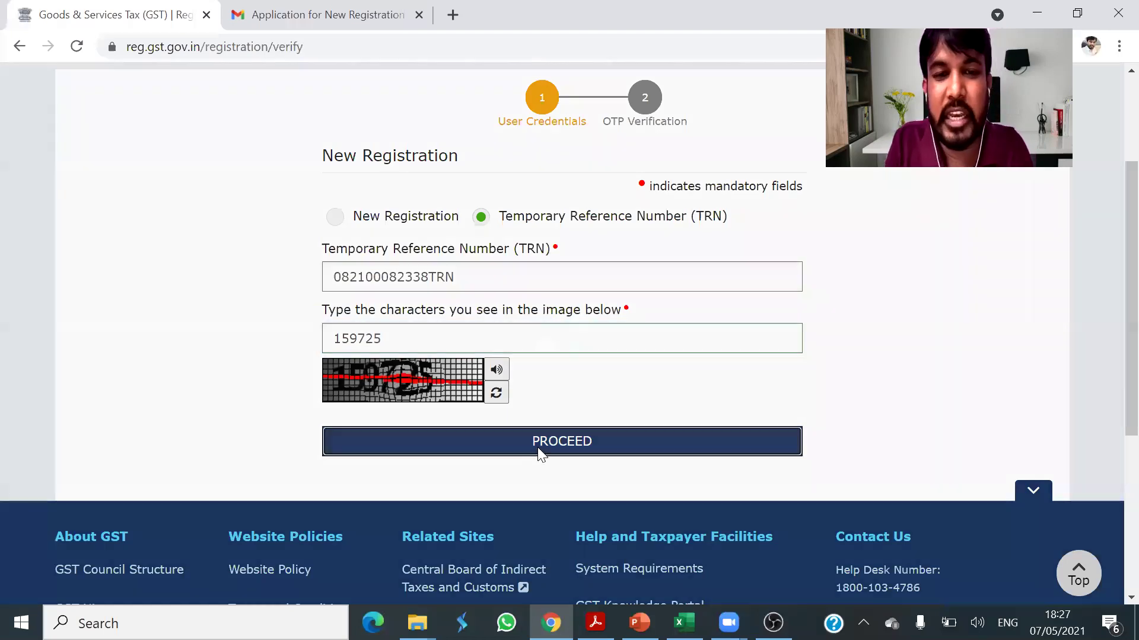
scroll(1112, 306, "down", 1)
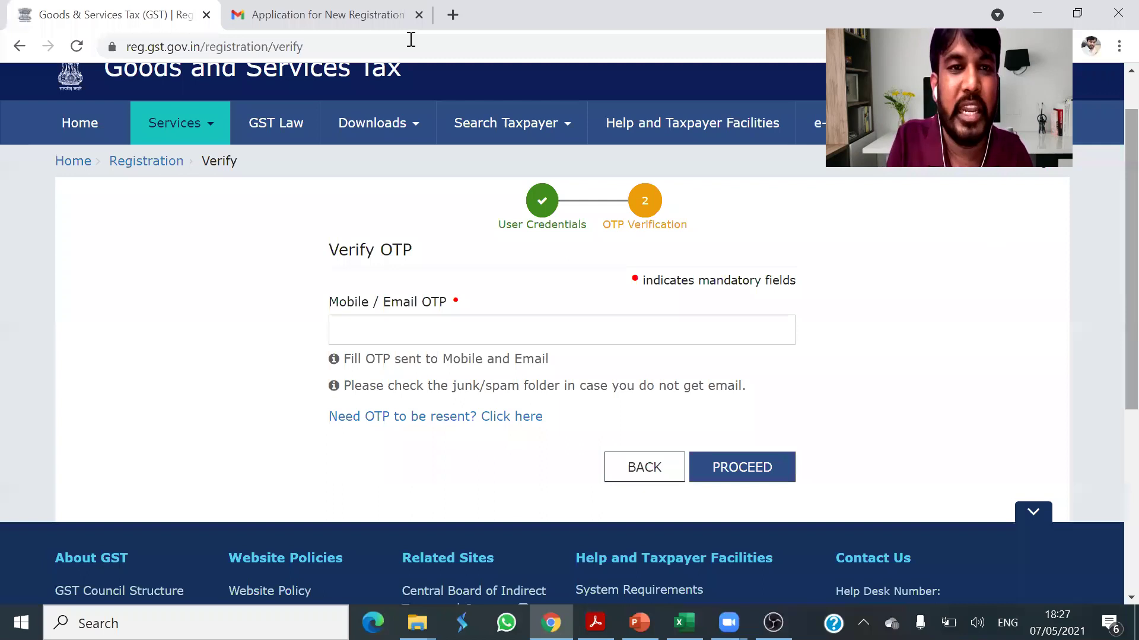
left_click(308, 13)
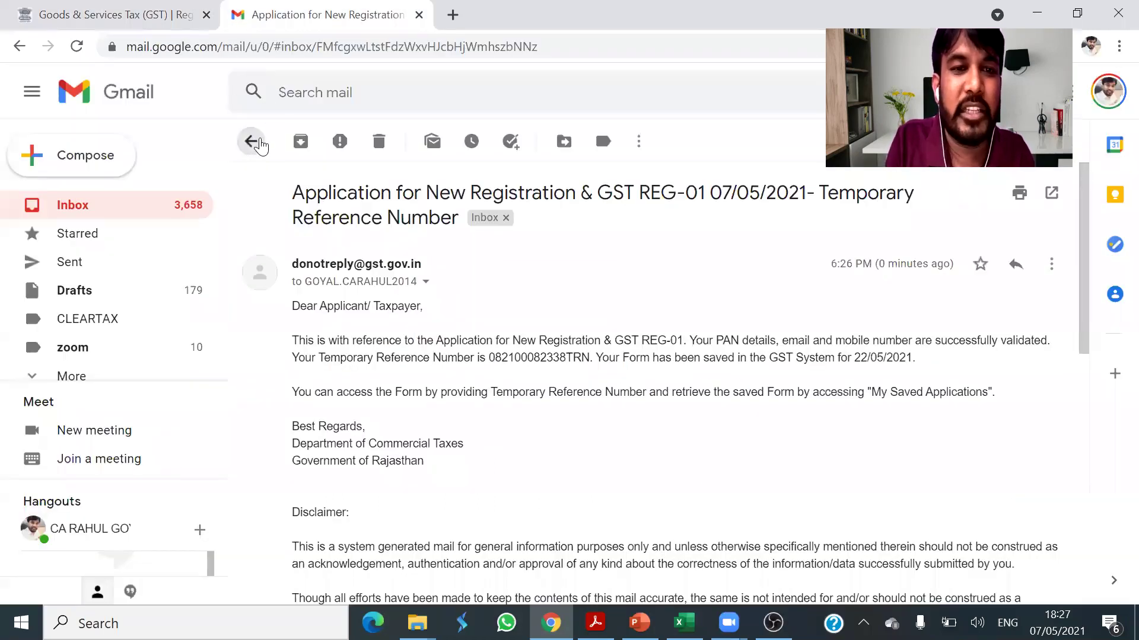
Step: Refresh the inbox, open the newest OTP validation email and select its one-time password
left_click(253, 142)
left_click(304, 142)
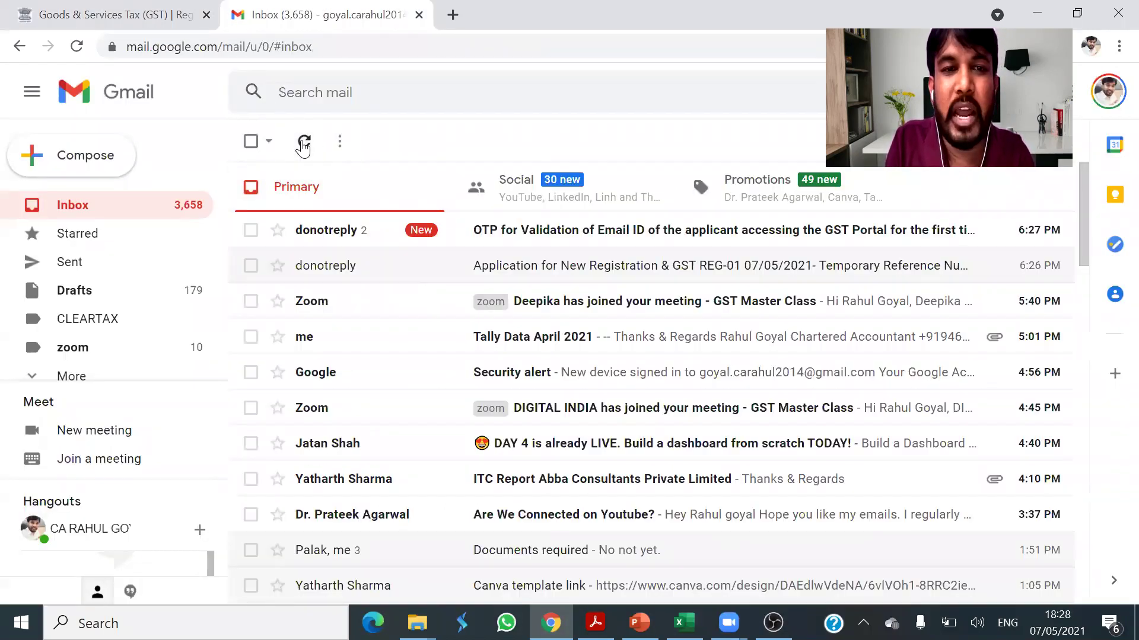
left_click(574, 236)
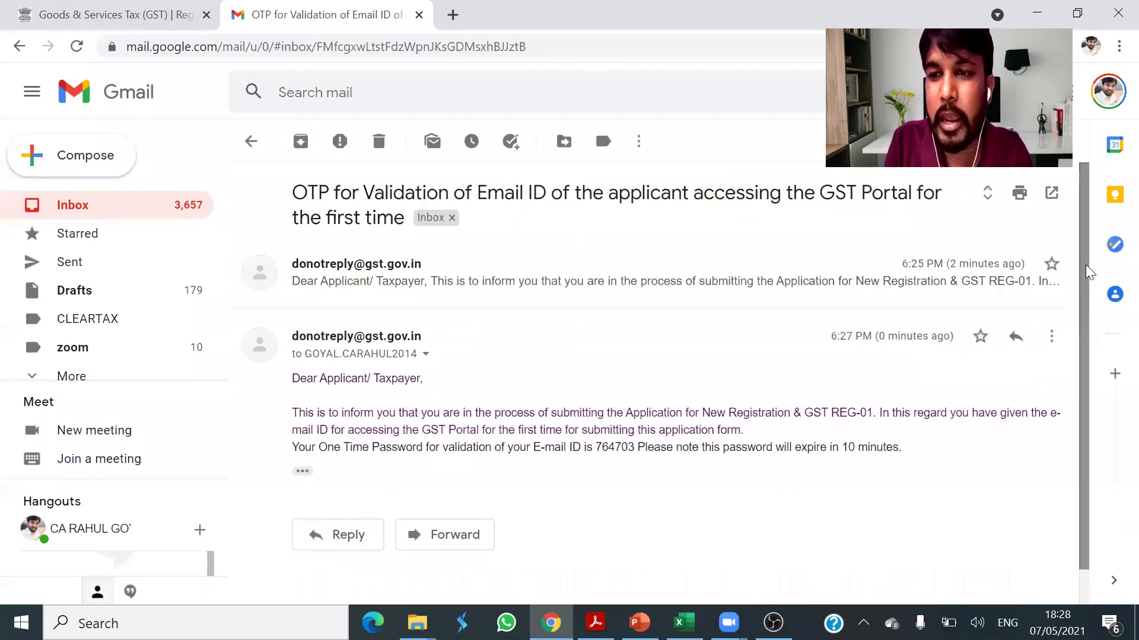
scroll(1088, 272, "down", 1)
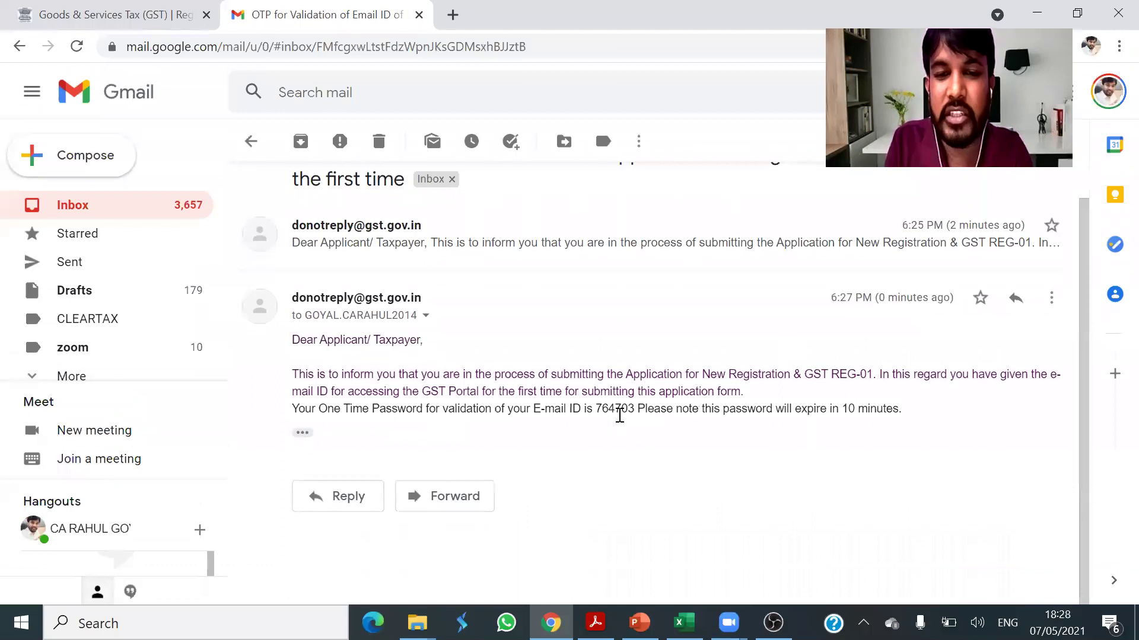
double_click(618, 409)
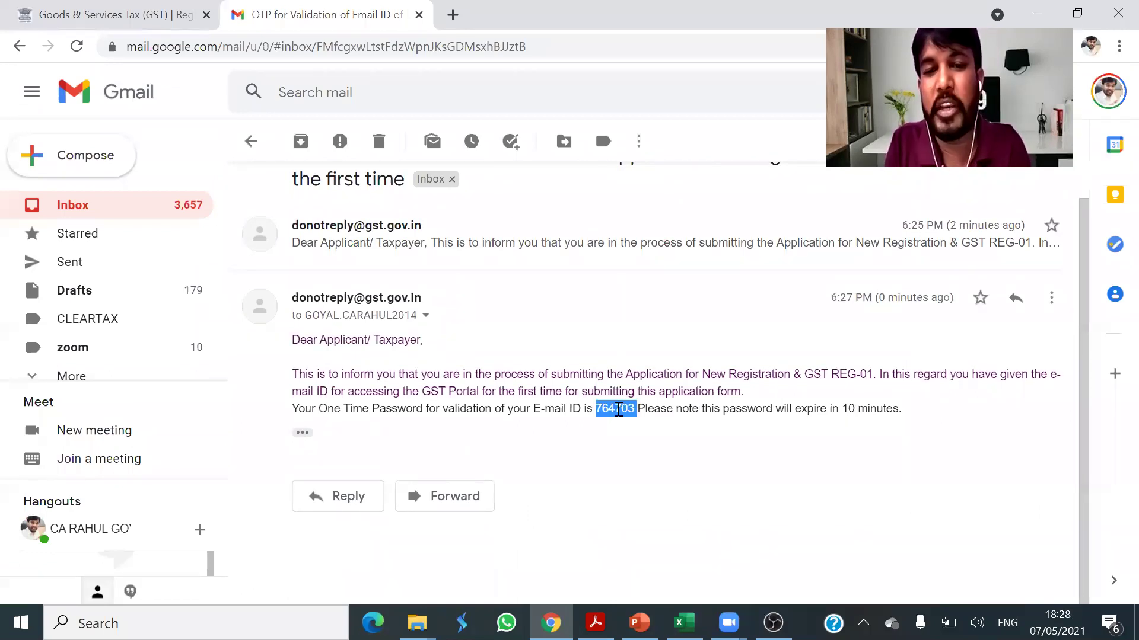
Step: Paste the emailed OTP into the Mobile / Email OTP field and submit it for verification
left_click(171, 10)
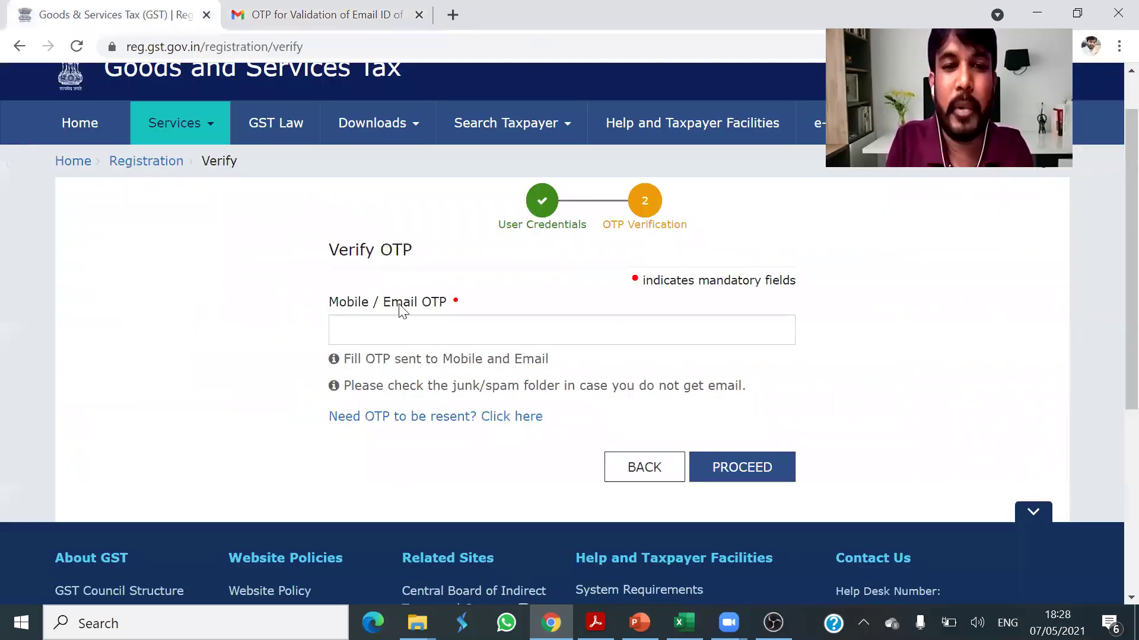
left_click(403, 325)
key("ctrl+v")
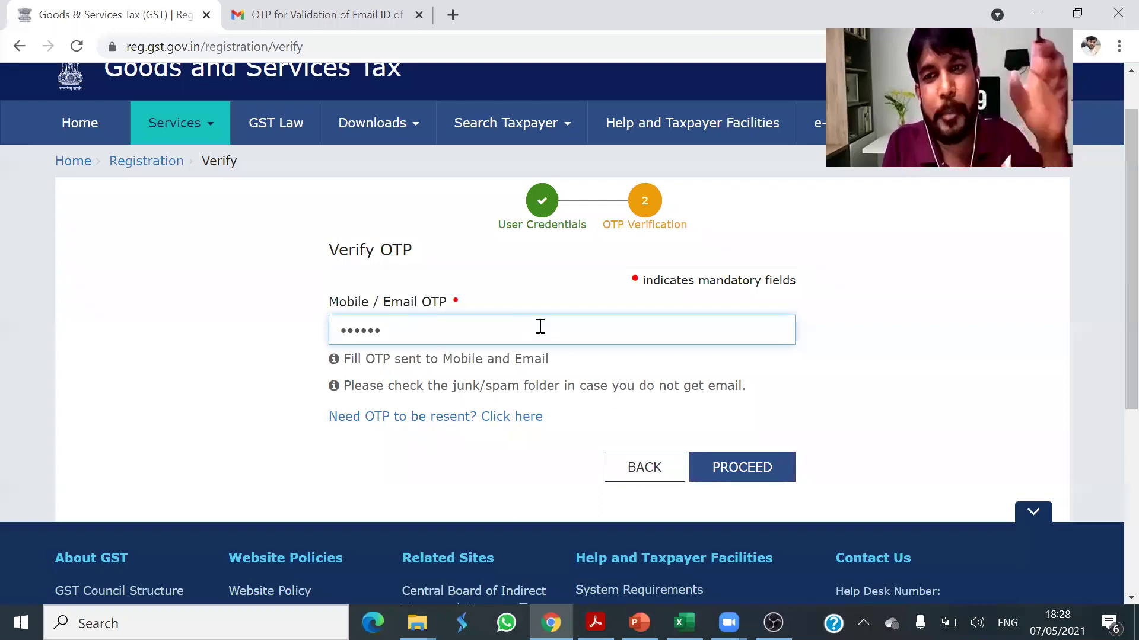
left_click(744, 468)
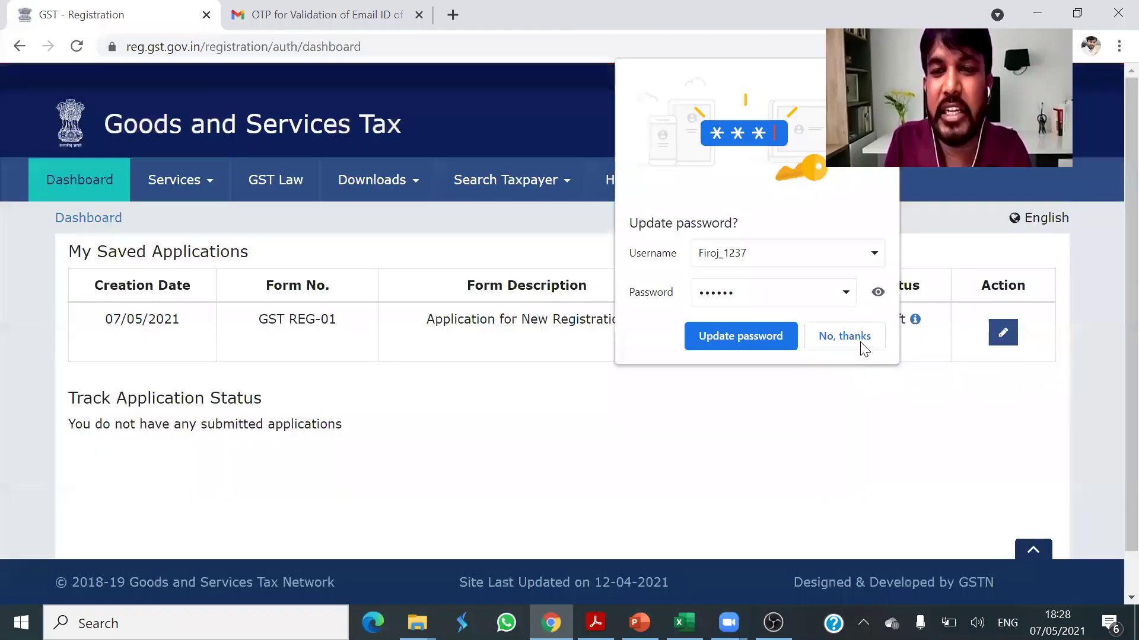
Step: Dismiss Chrome's password prompt and open the draft REG-01 application for editing
left_click(860, 344)
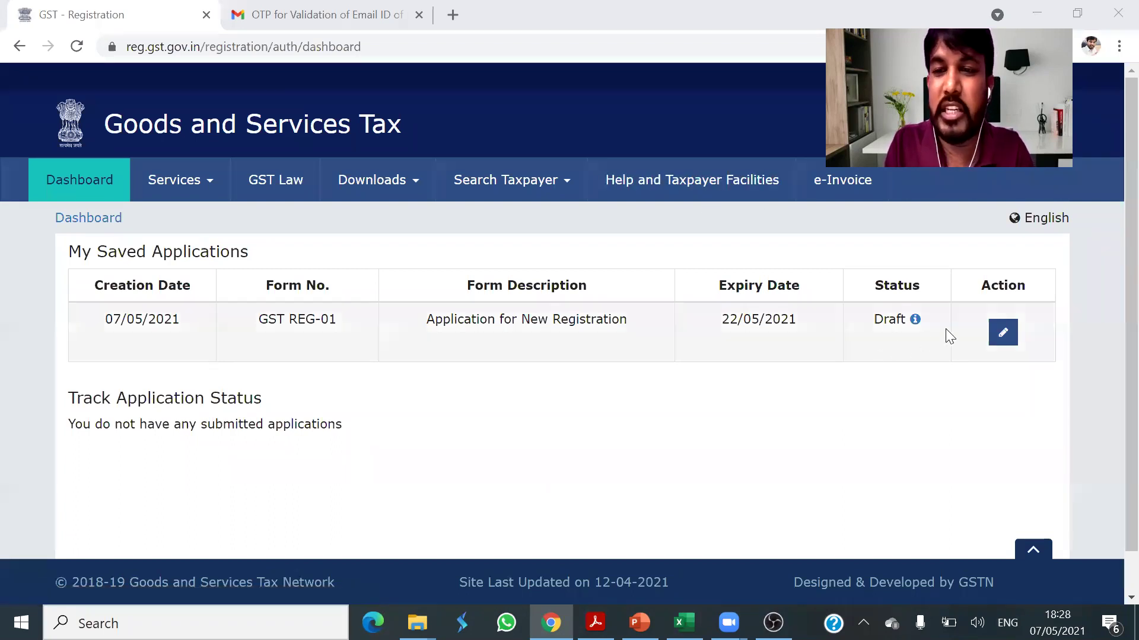
left_click(1003, 334)
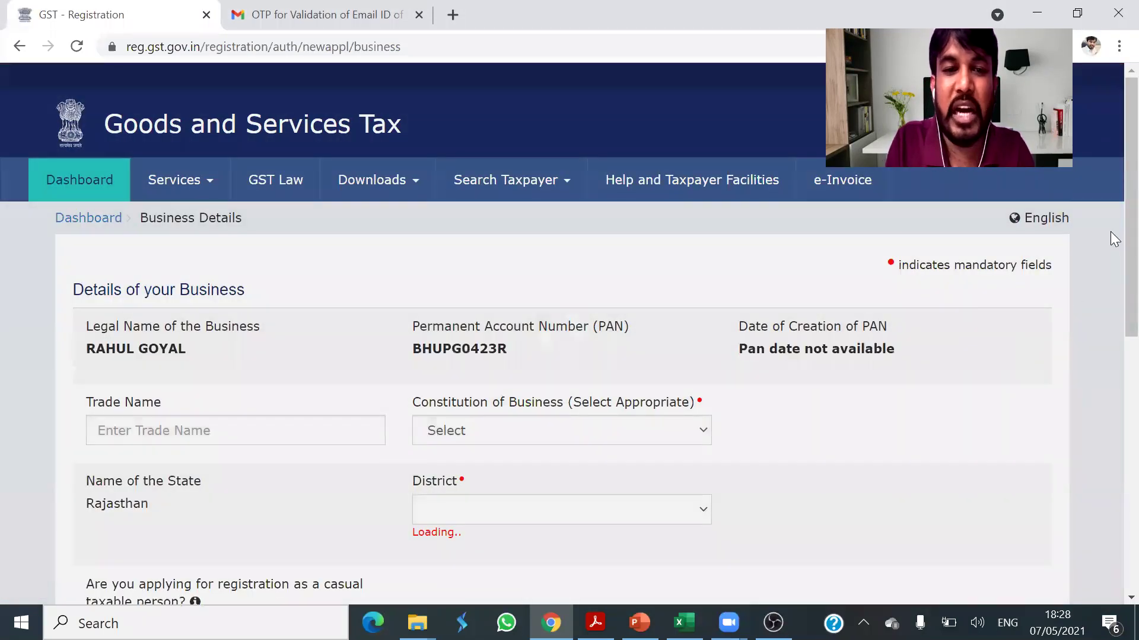
scroll(1113, 267, "down", 3)
scroll(1113, 356, "down", 2)
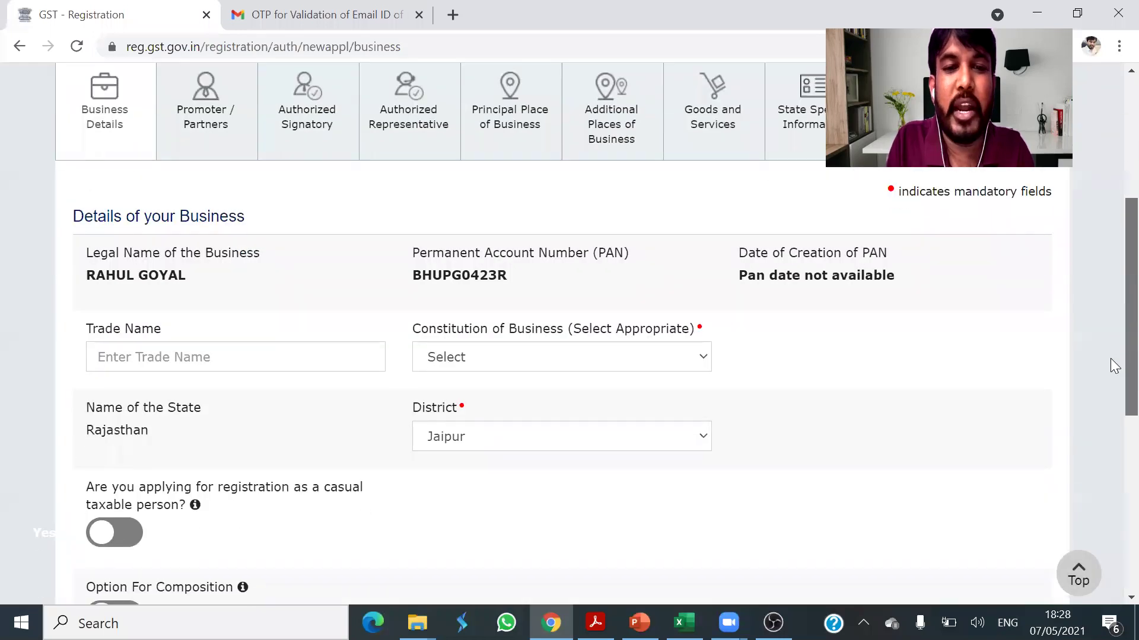
double_click(175, 231)
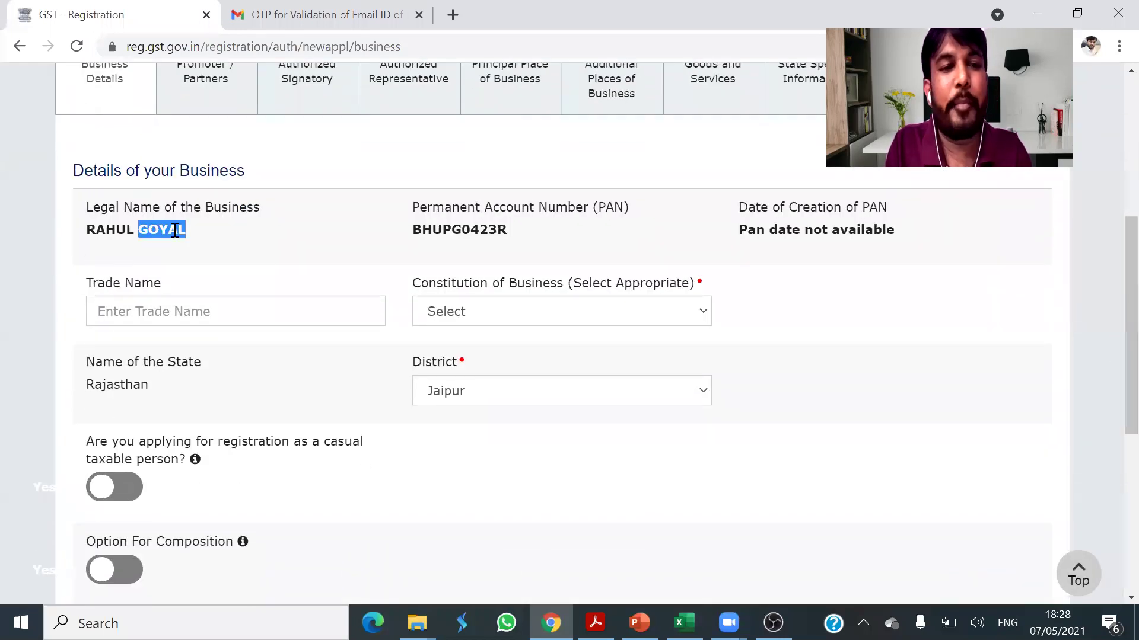
double_click(480, 224)
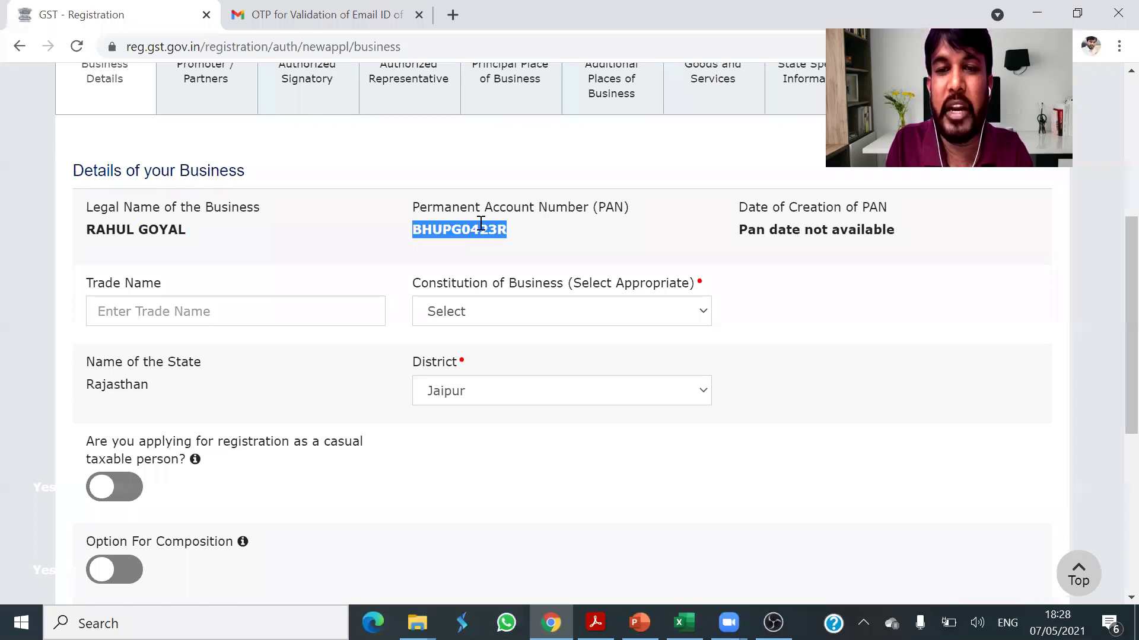
scroll(1109, 332, "down", 1)
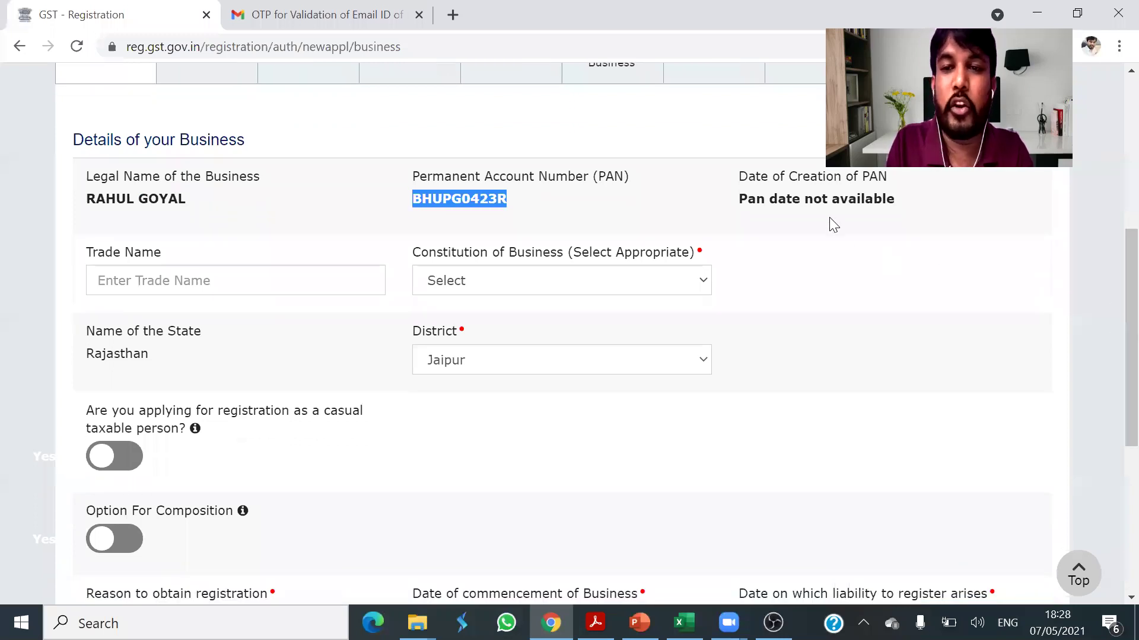
double_click(823, 203)
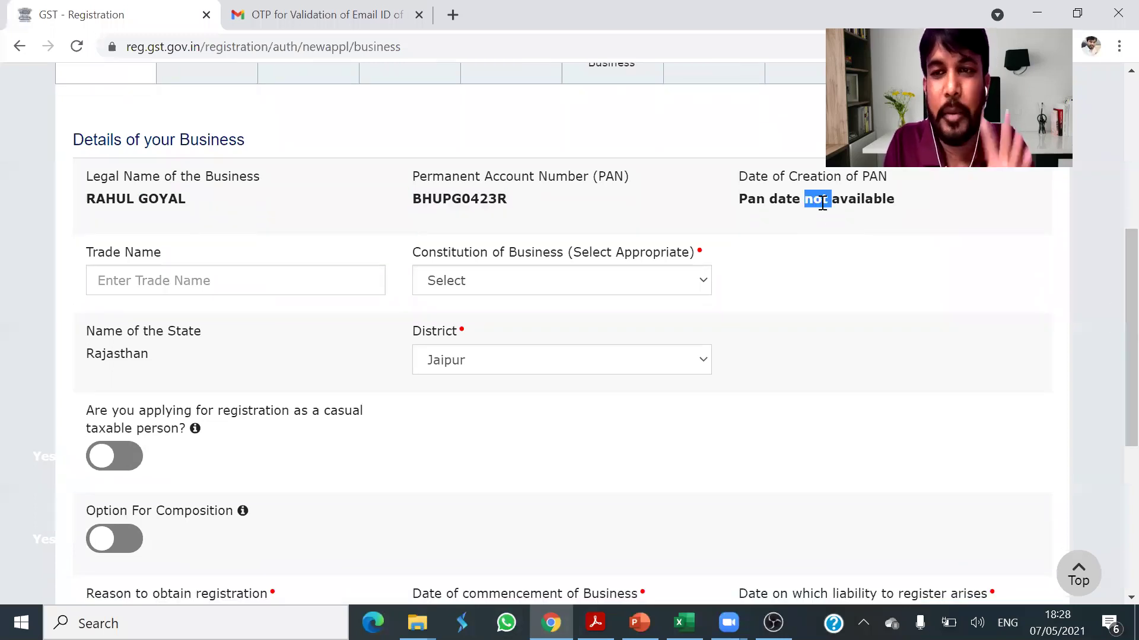
scroll(1111, 356, "down", 2)
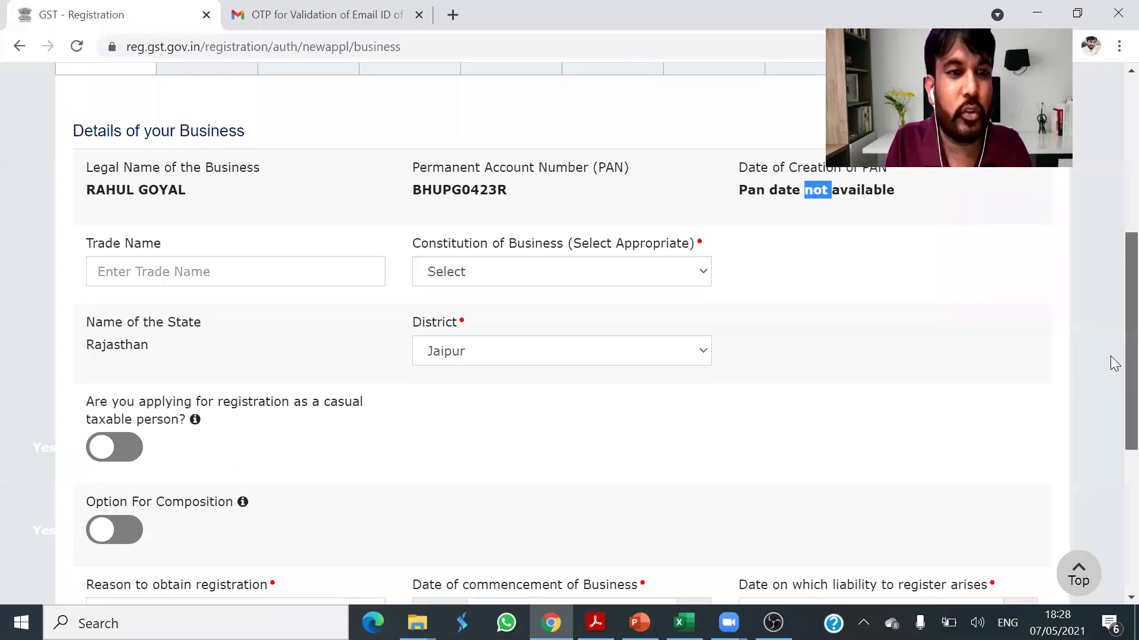
left_click(323, 200)
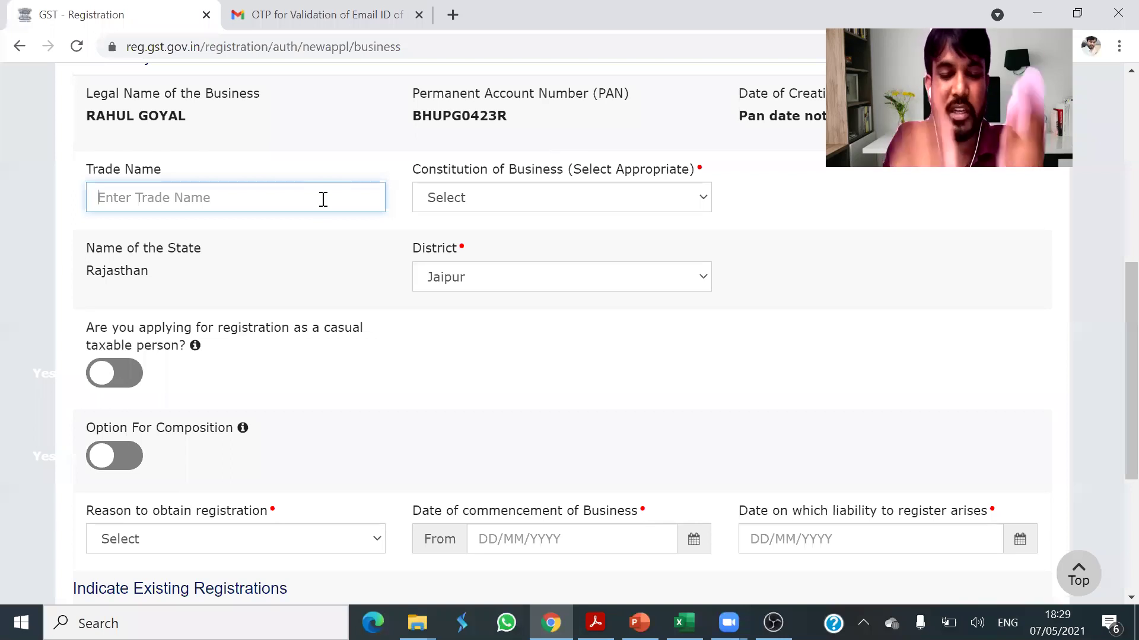
type("GOYAL R")
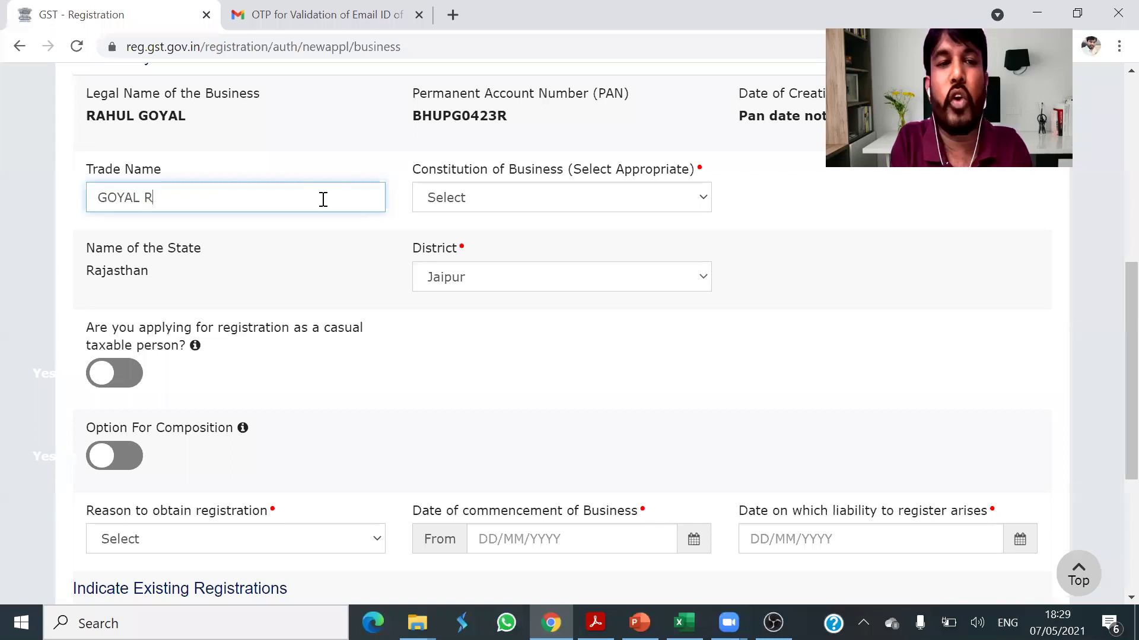
type(" & COMP")
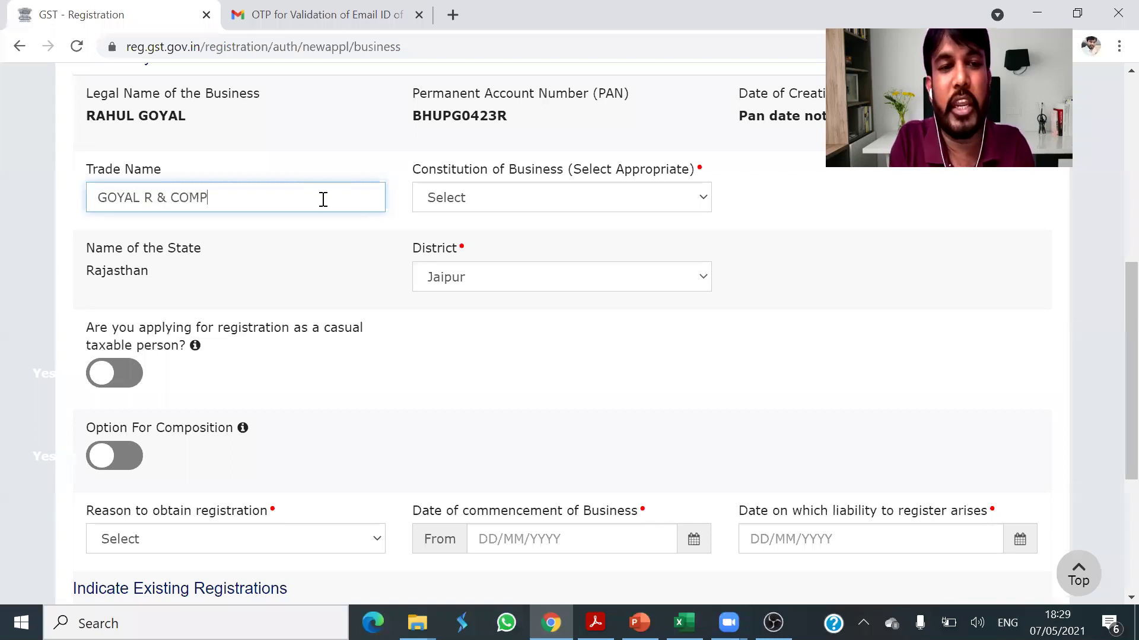
type("ANY")
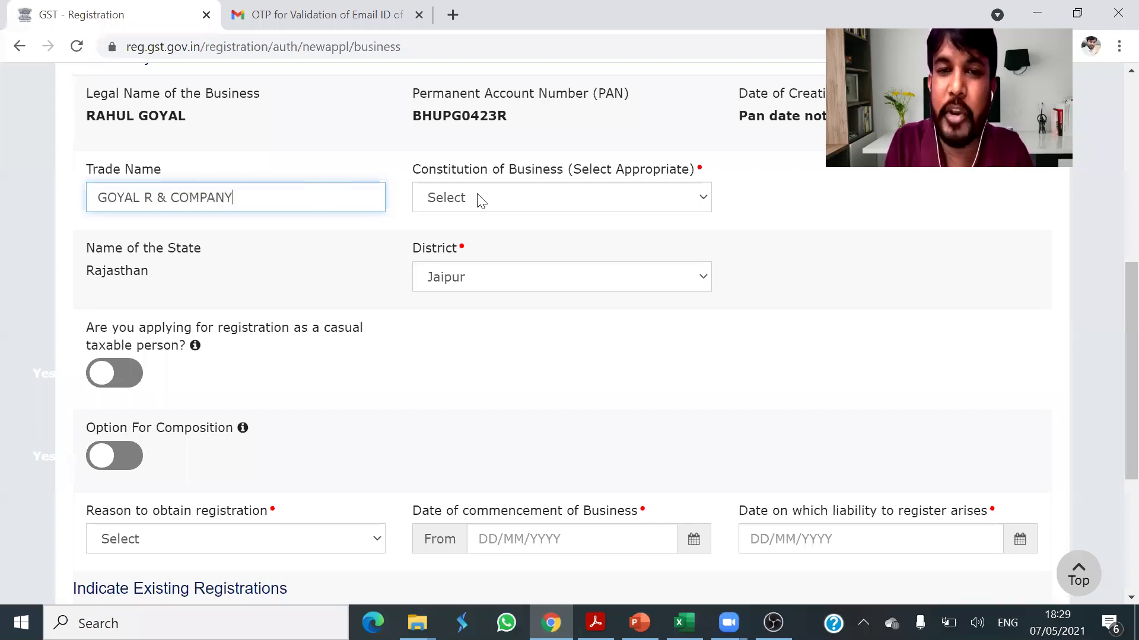
left_click(541, 198)
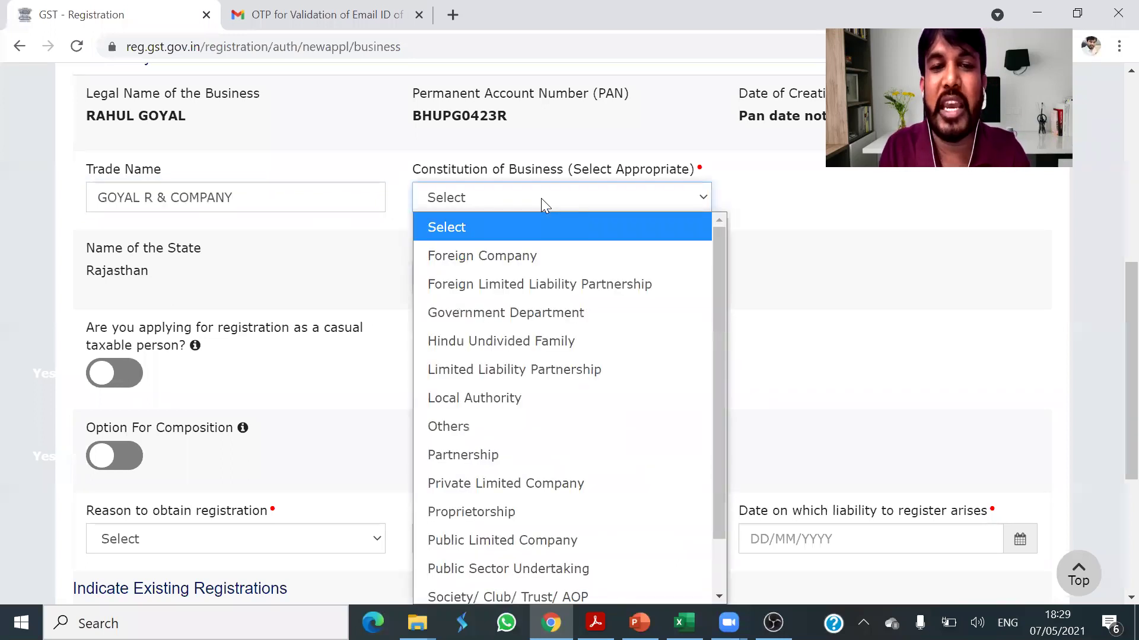
key("Down")
key("Down")
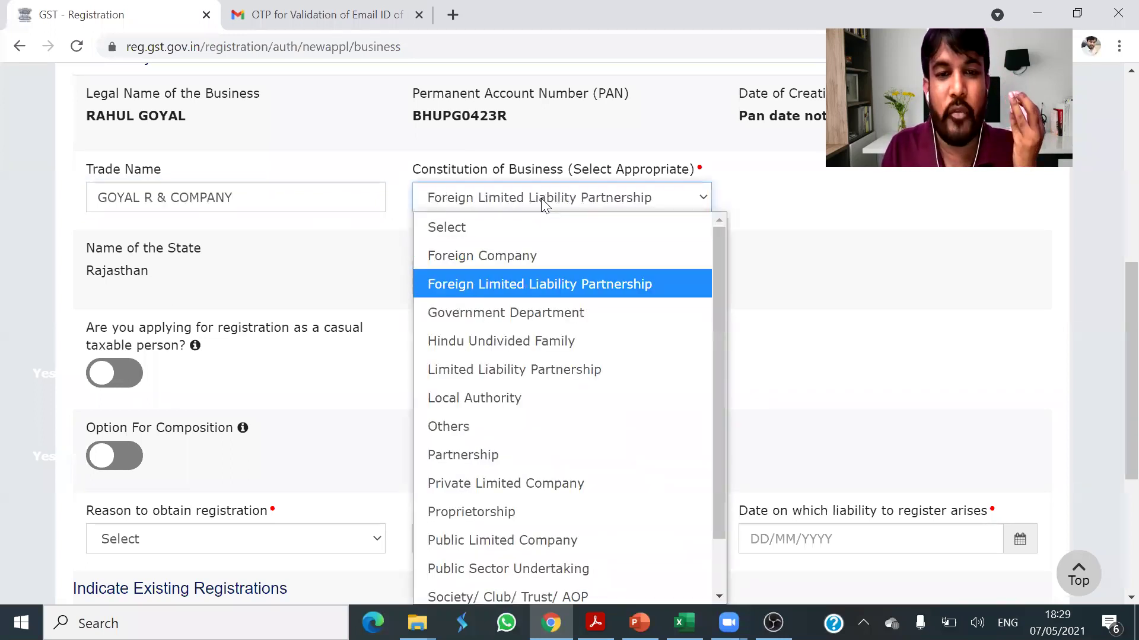
key("Down")
key("Down")
key("Down")
key("Down")
key("Down")
key("Down")
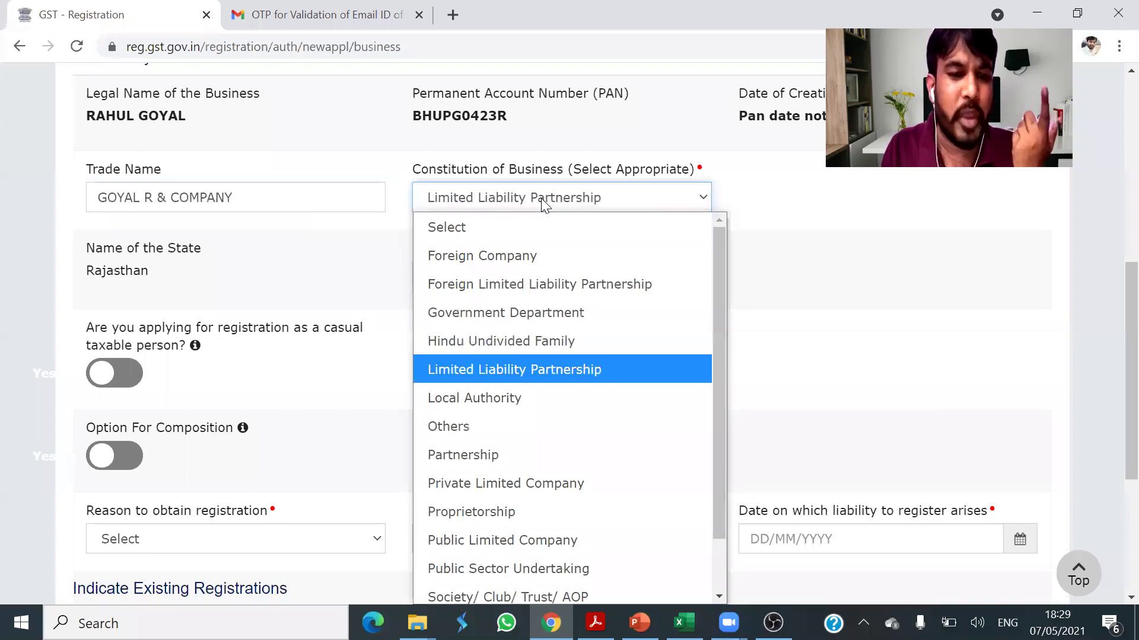
key("Down")
key("Down")
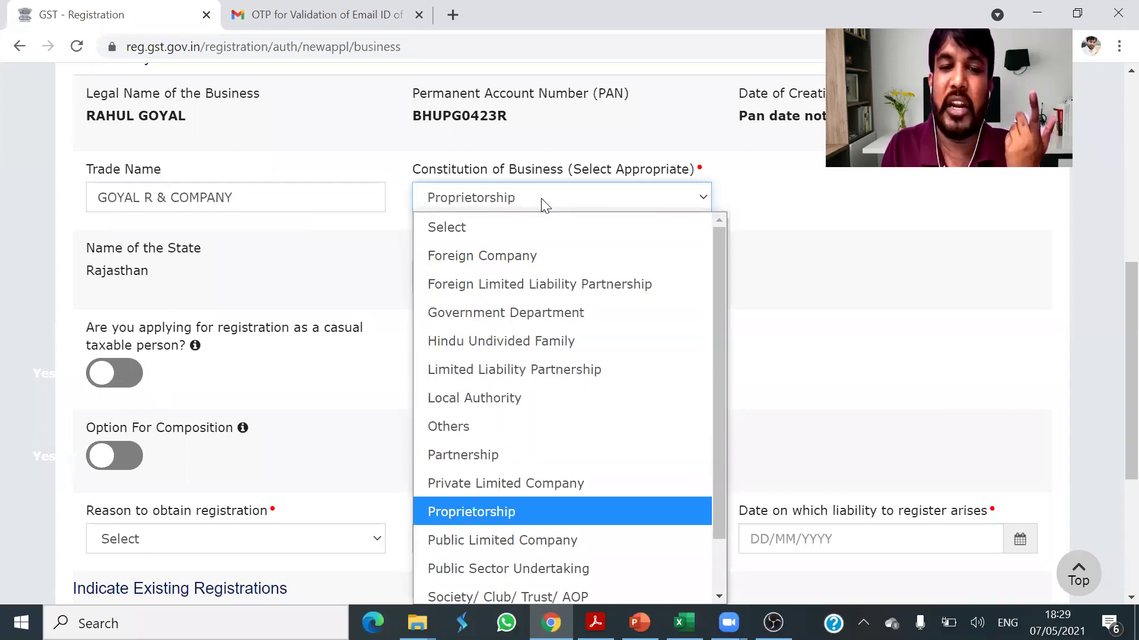
key("Return")
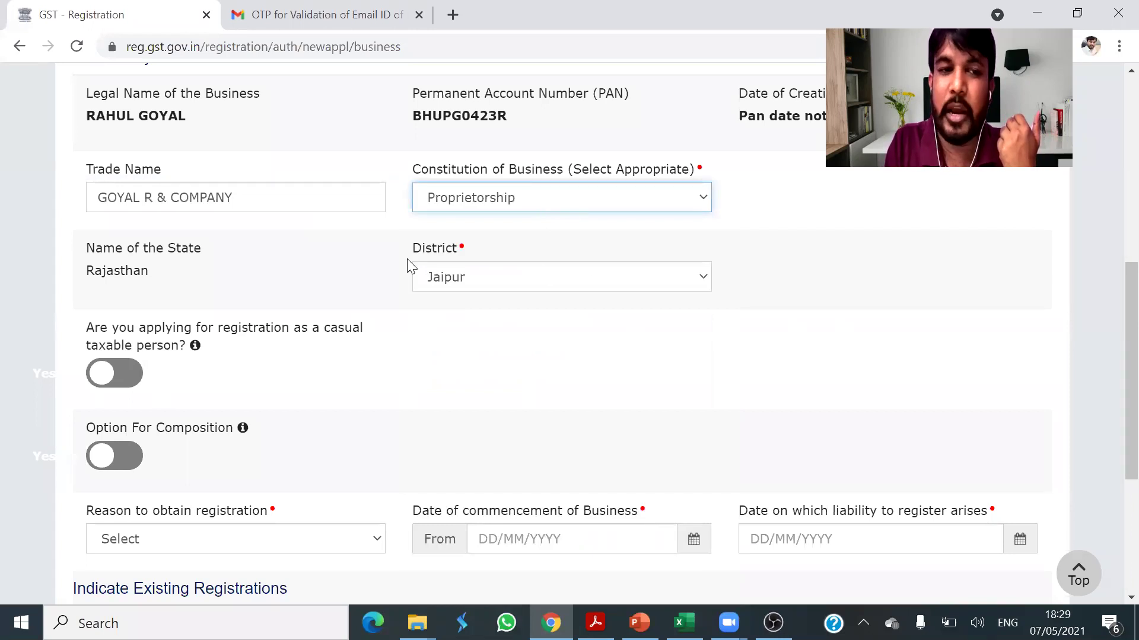
double_click(114, 271)
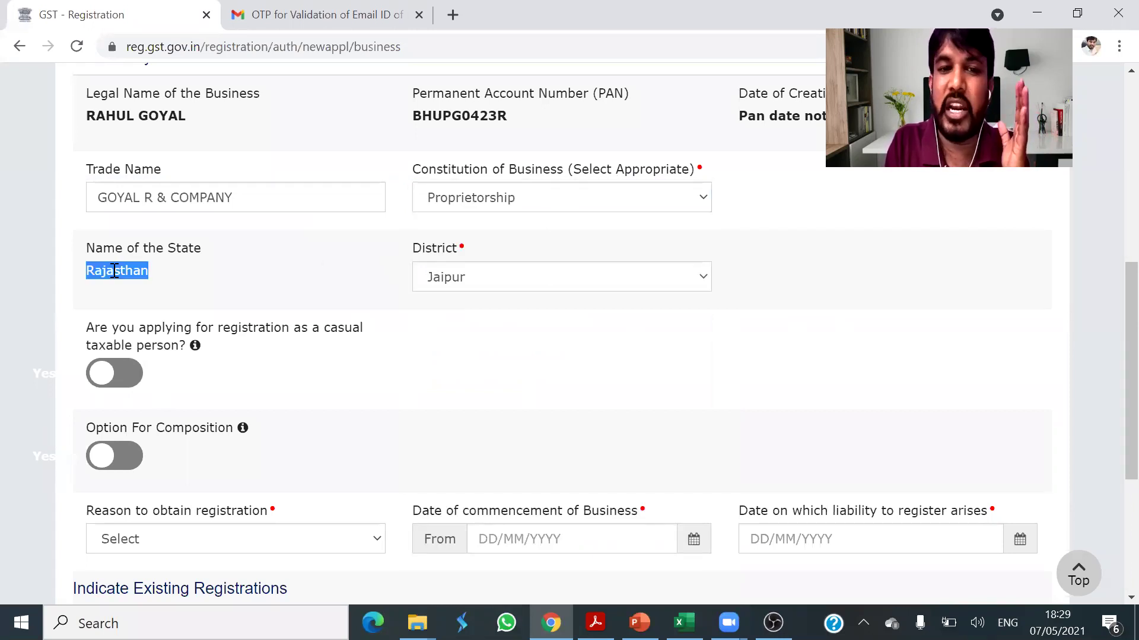
scroll(1112, 297, "up", 1)
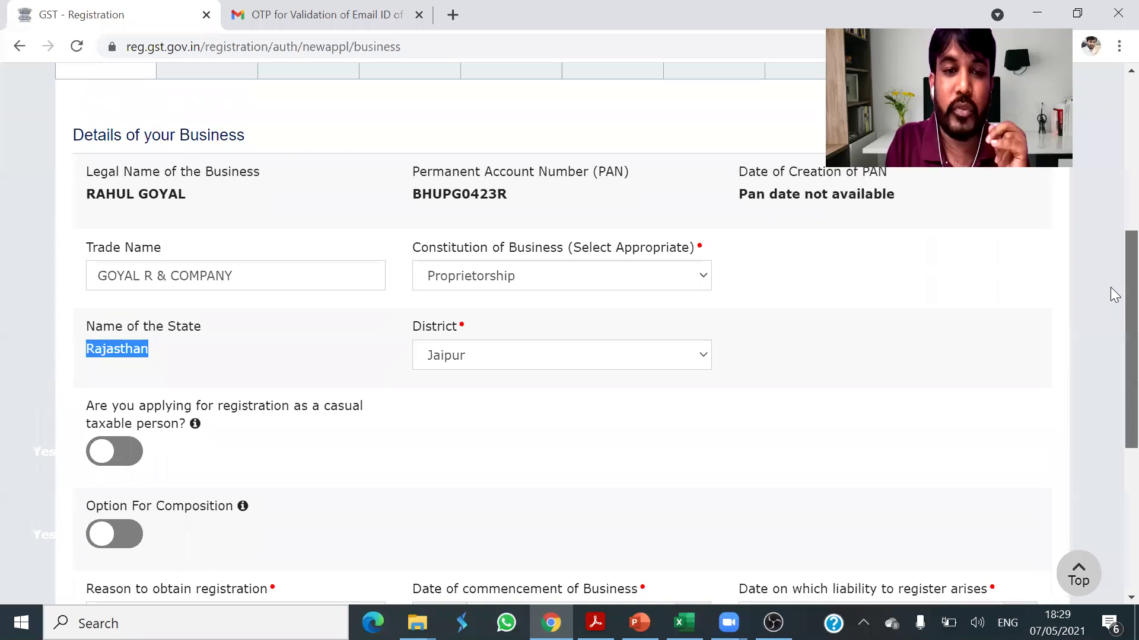
scroll(1112, 332, "down", 2)
scroll(1110, 339, "down", 1)
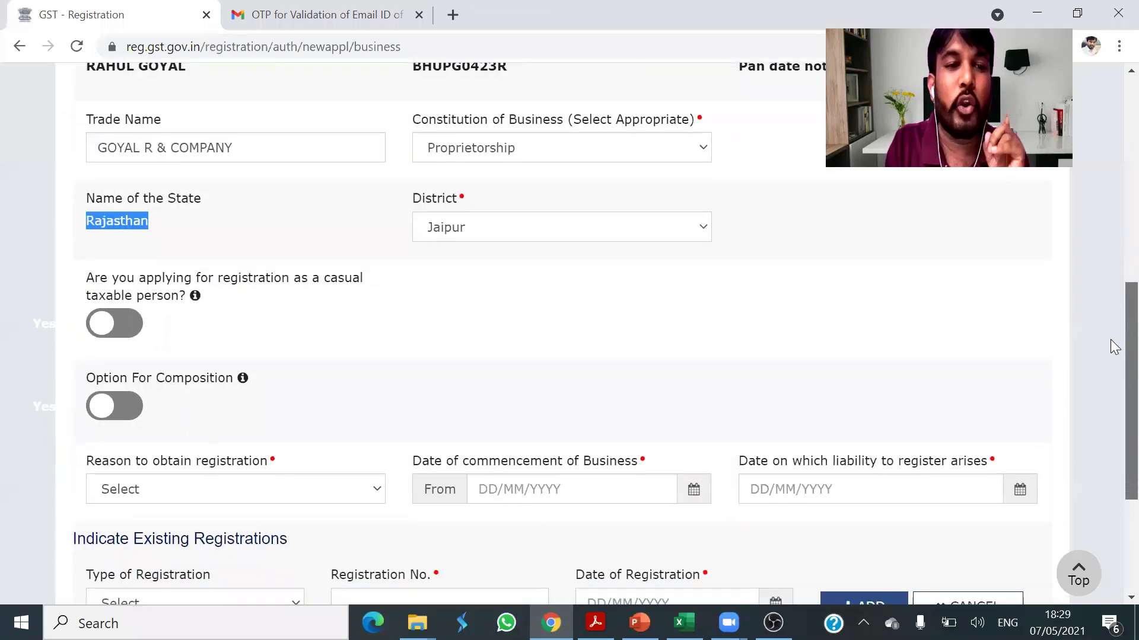
scroll(1112, 356, "down", 1)
scroll(1112, 370, "down", 1)
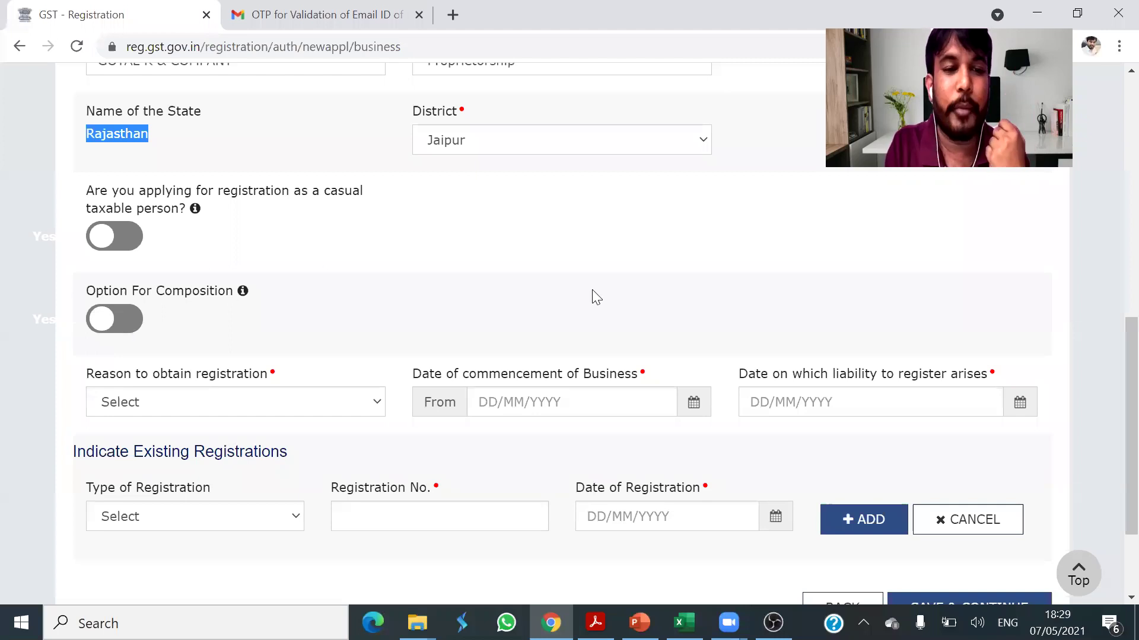
Step: Browse the registration reasons list and choose Voluntary Basis
scroll(1110, 453, "down", 2)
scroll(1110, 453, "down", 1)
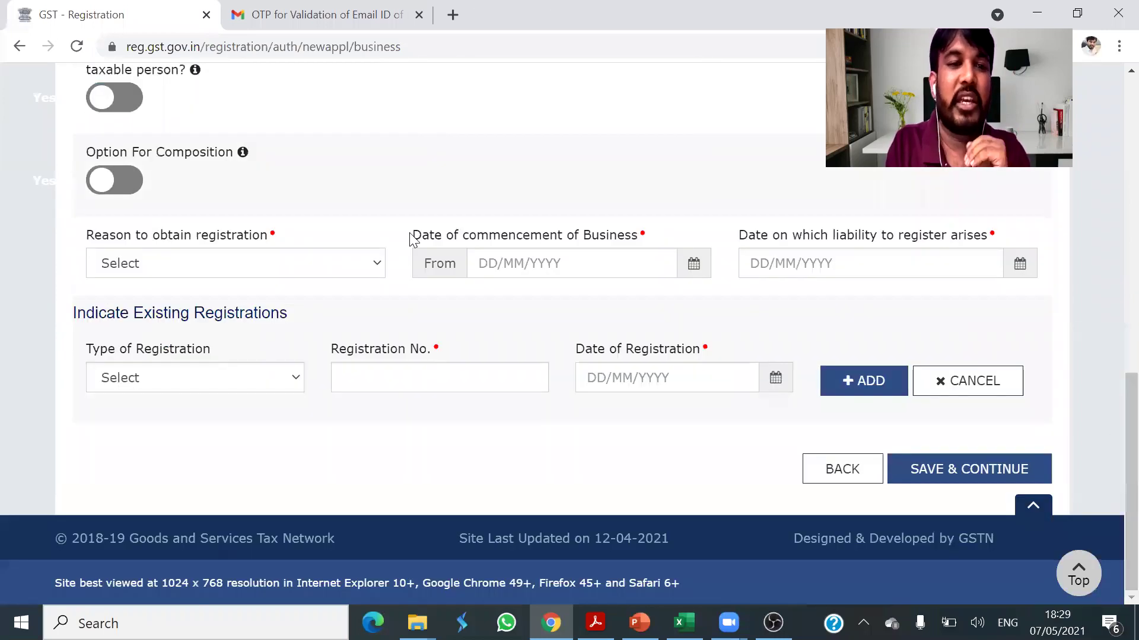
left_click(379, 265)
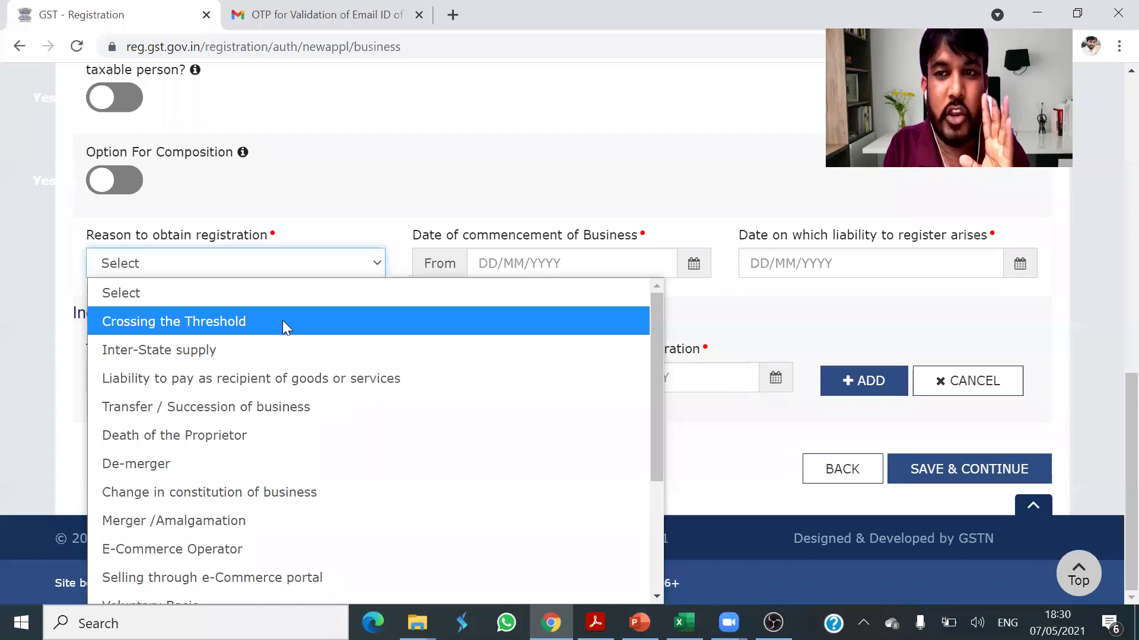
key("Down")
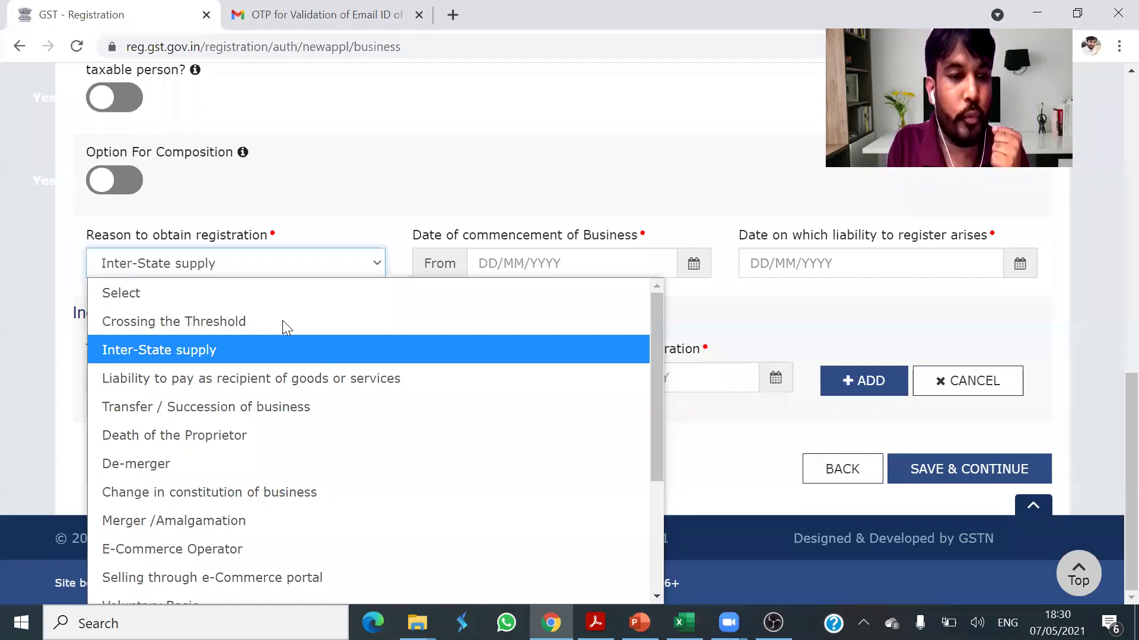
key("Down")
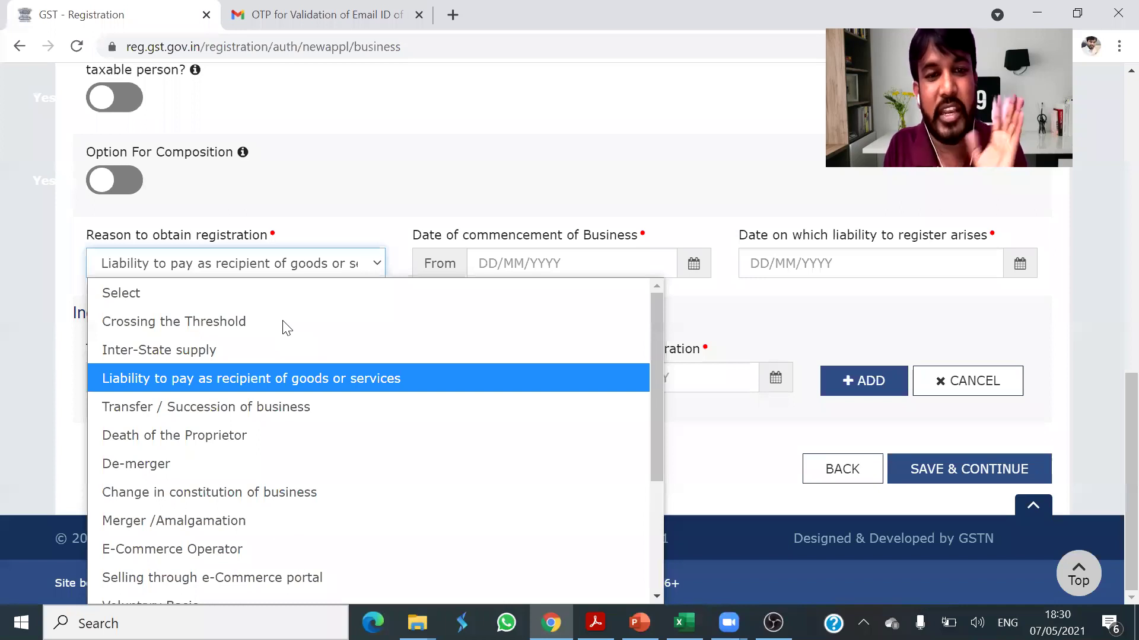
key("Down")
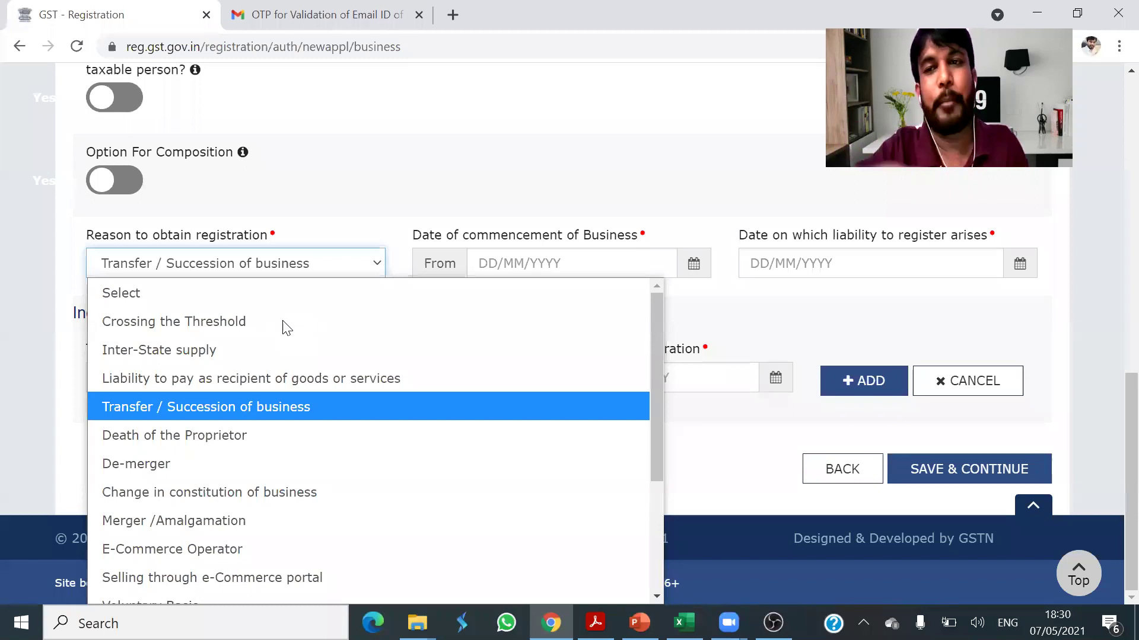
key("Down")
key("Down")
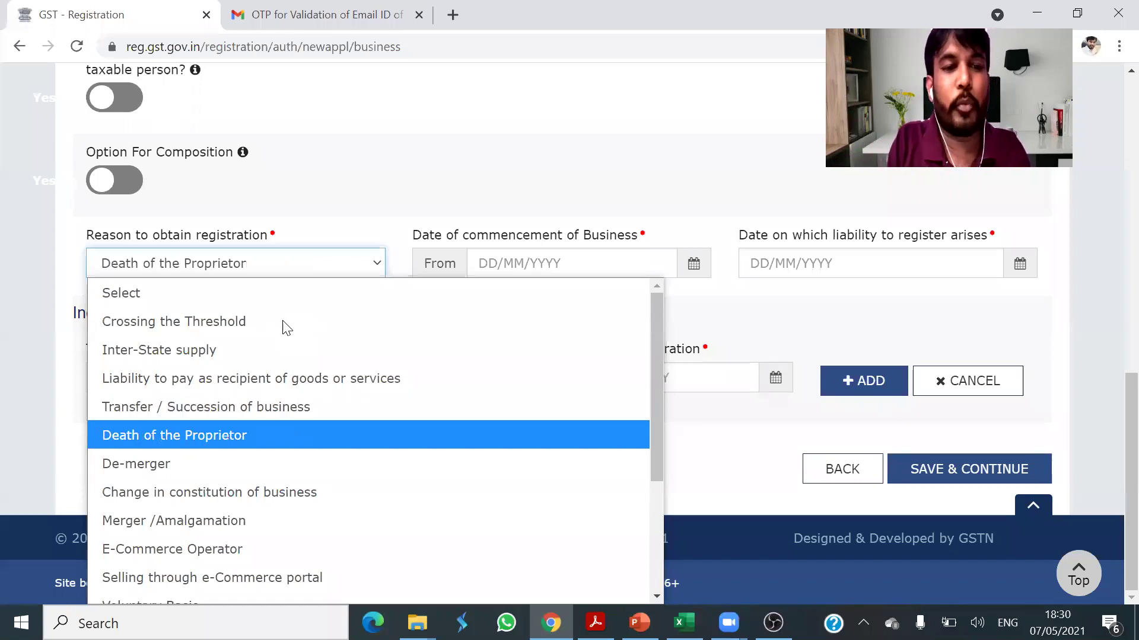
key("Down")
key("Down")
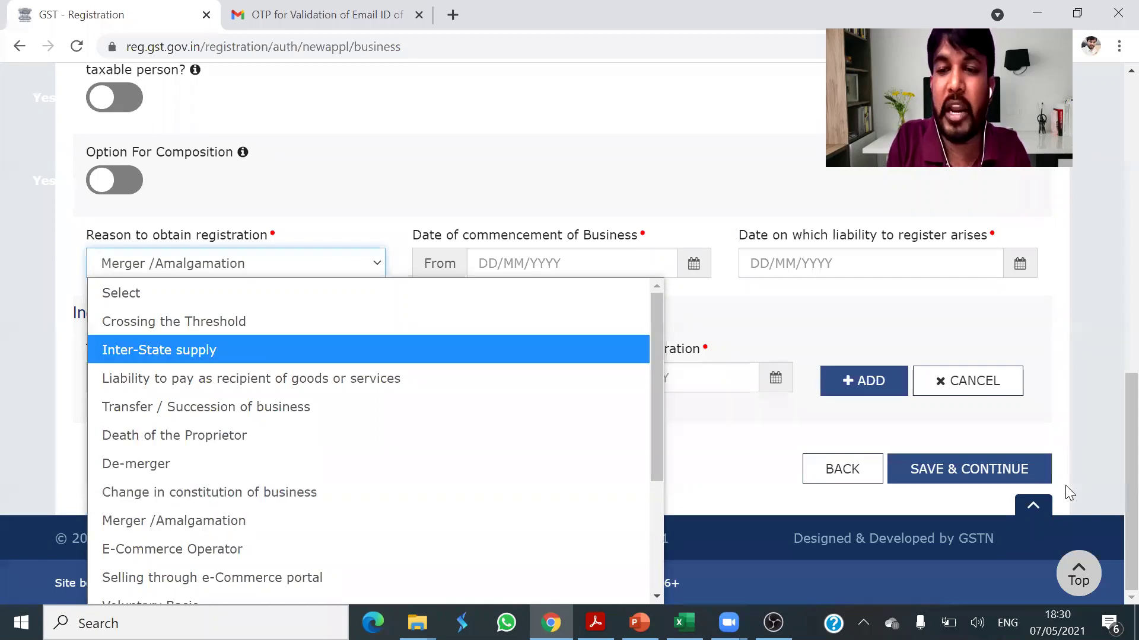
left_click_drag(654, 442, 650, 504)
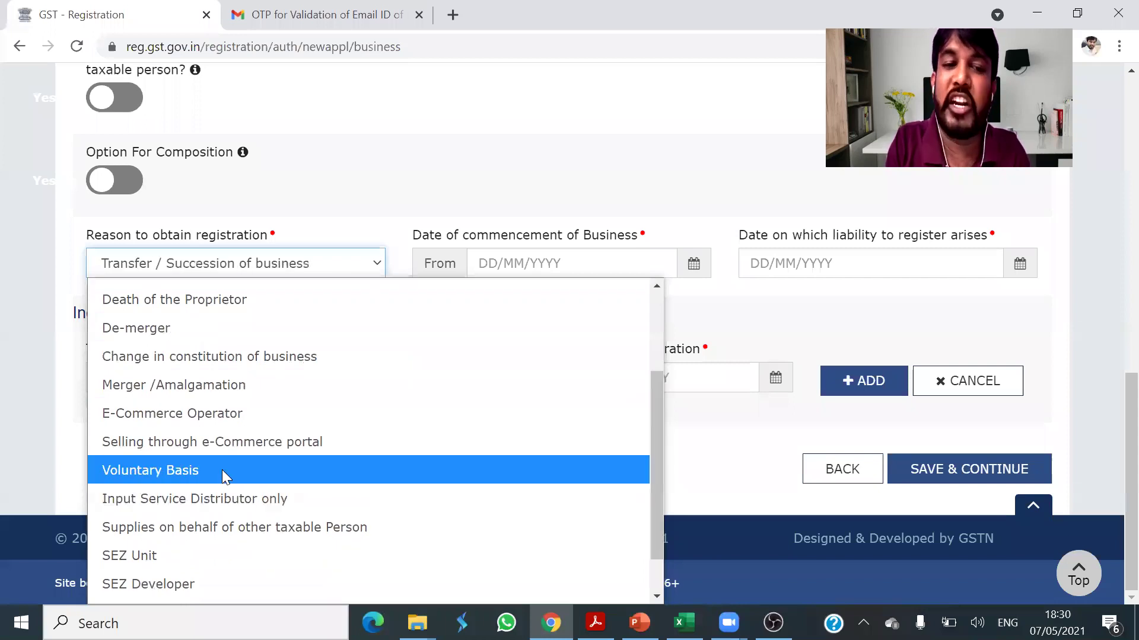
left_click(660, 440)
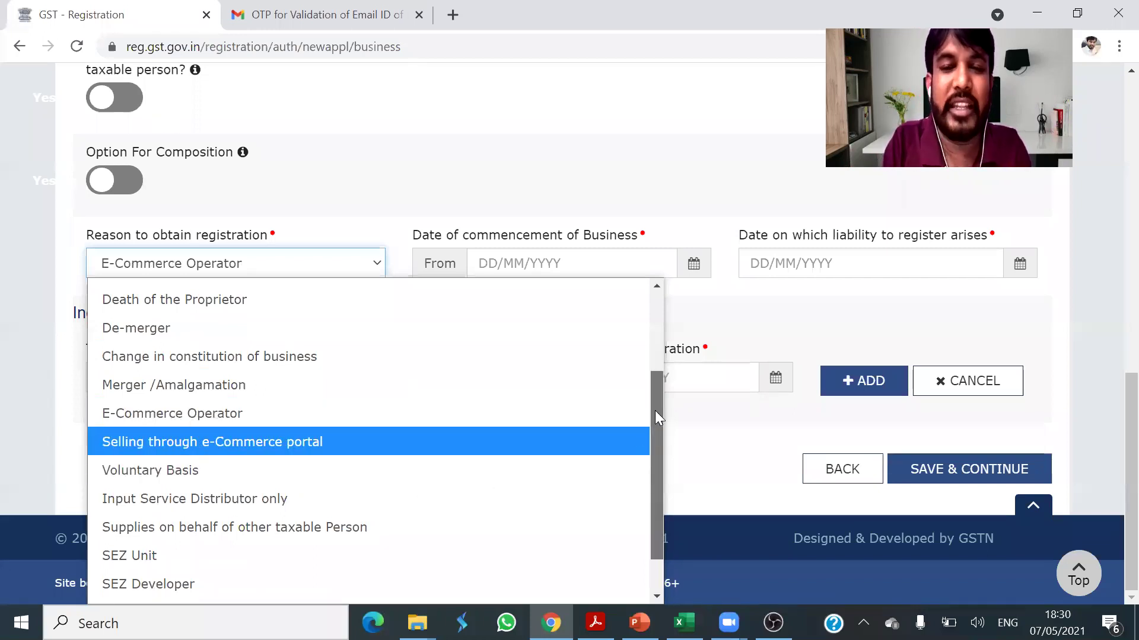
left_click_drag(657, 418, 655, 338)
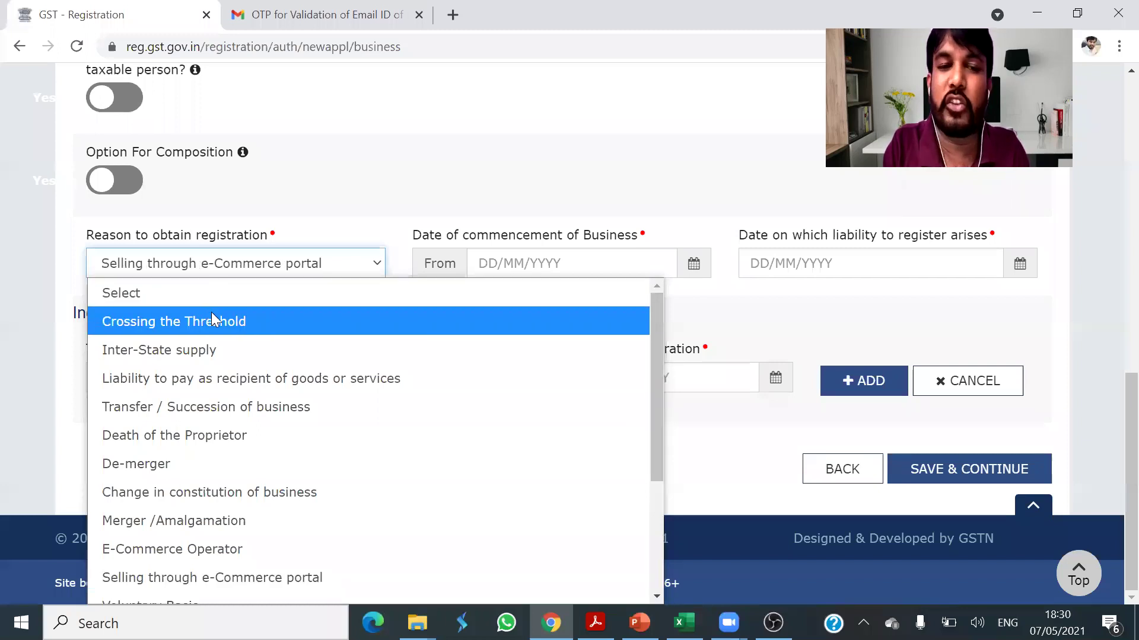
left_click_drag(657, 386, 662, 505)
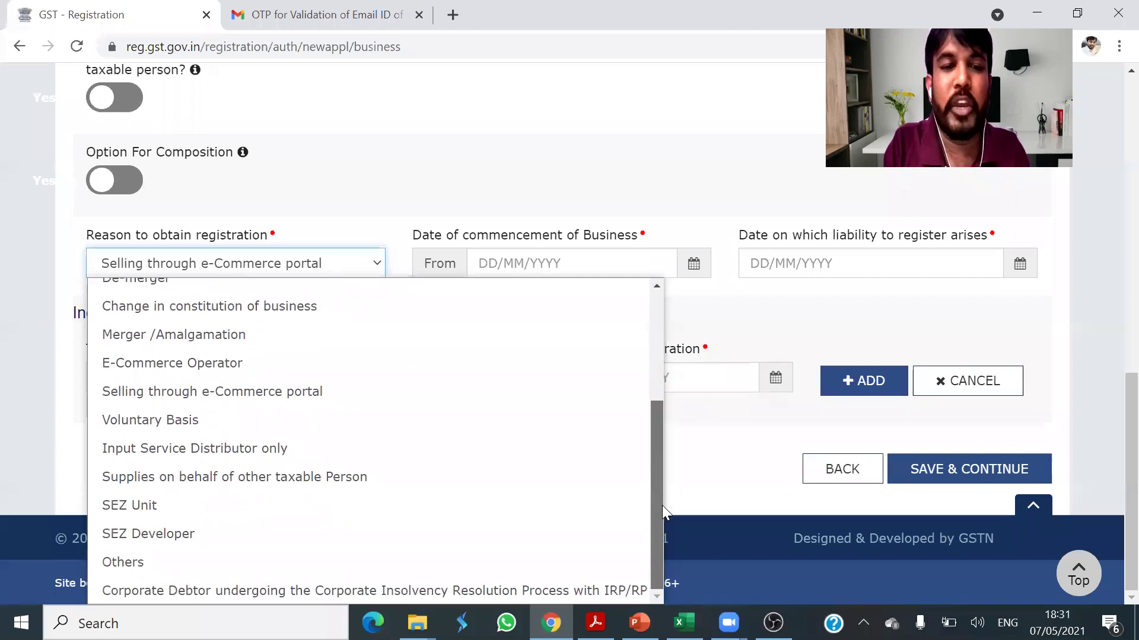
left_click(250, 420)
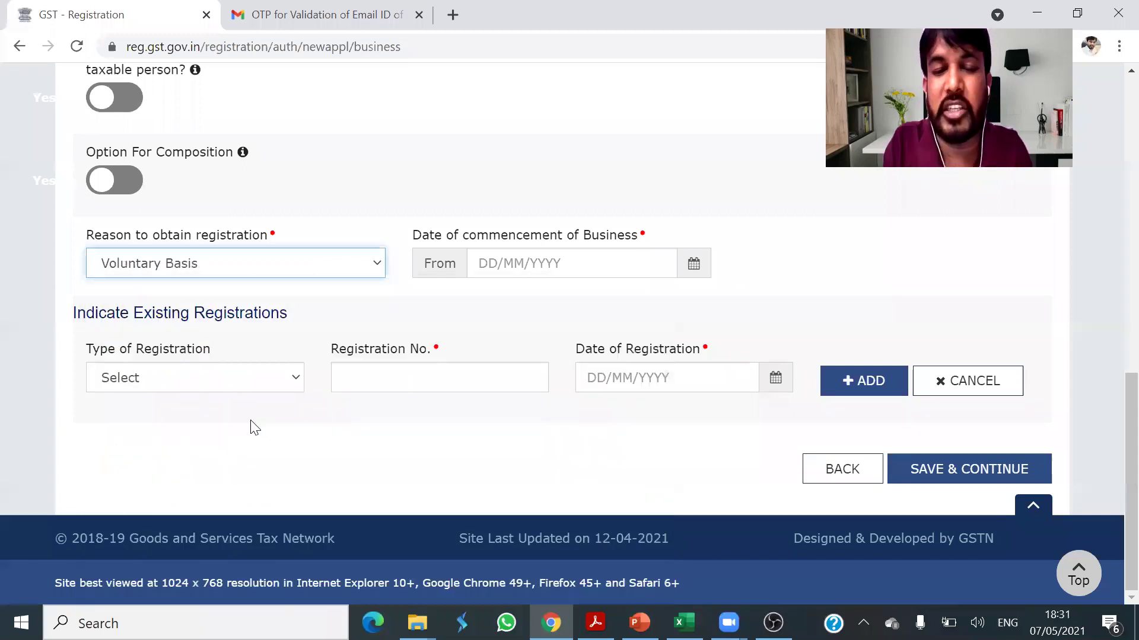
Step: Set the business commencement date to 07/05/2021
left_click(486, 258)
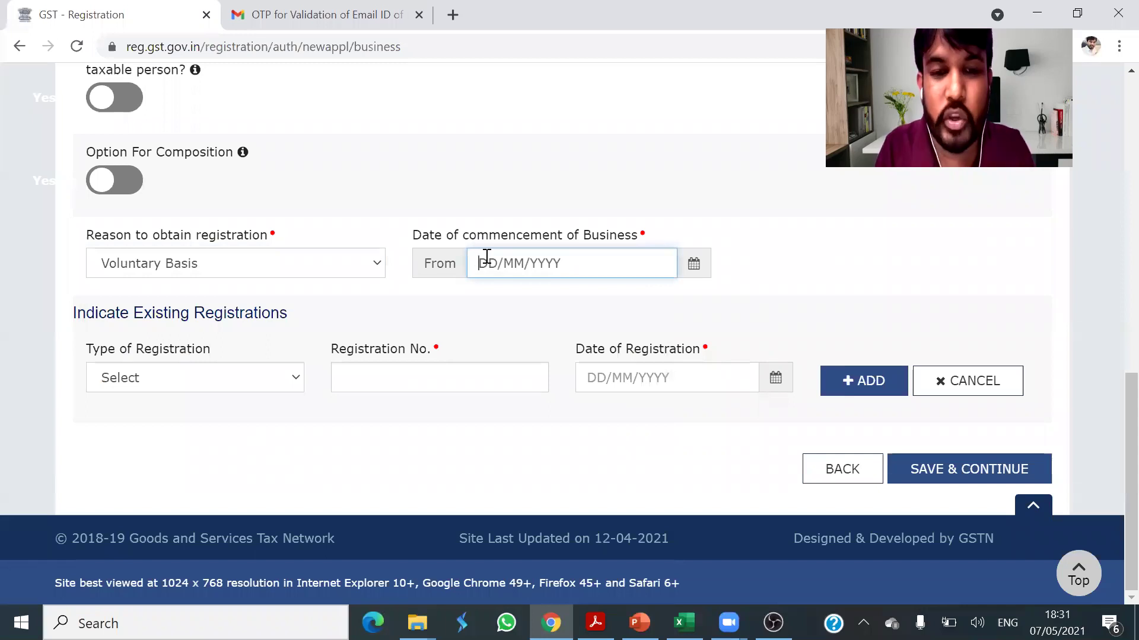
type("07/05/2021")
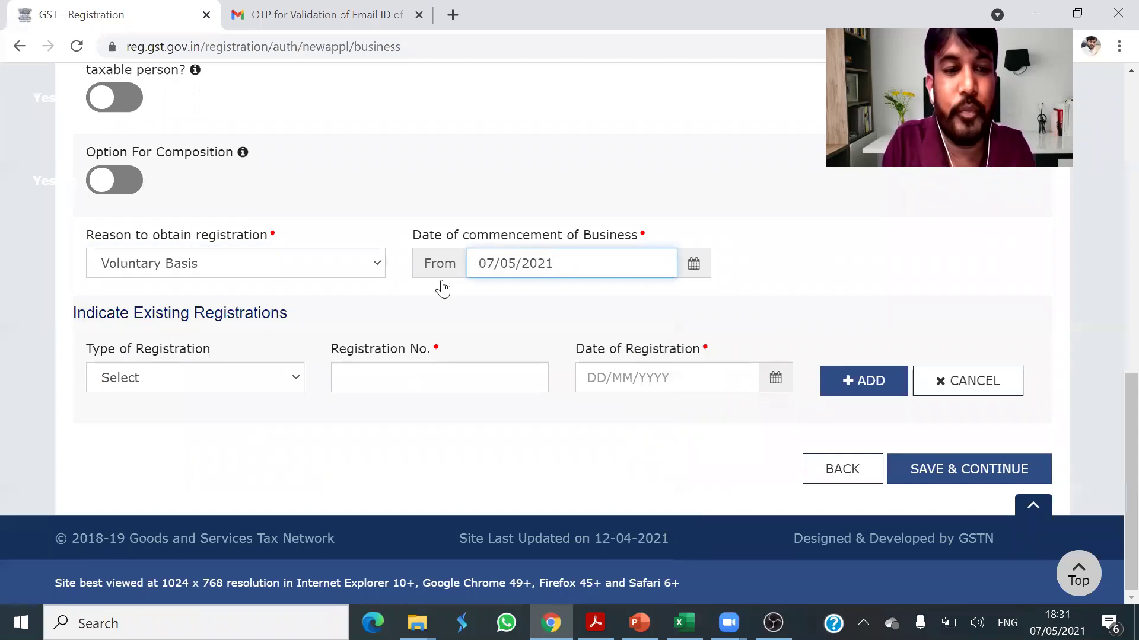
left_click(309, 421)
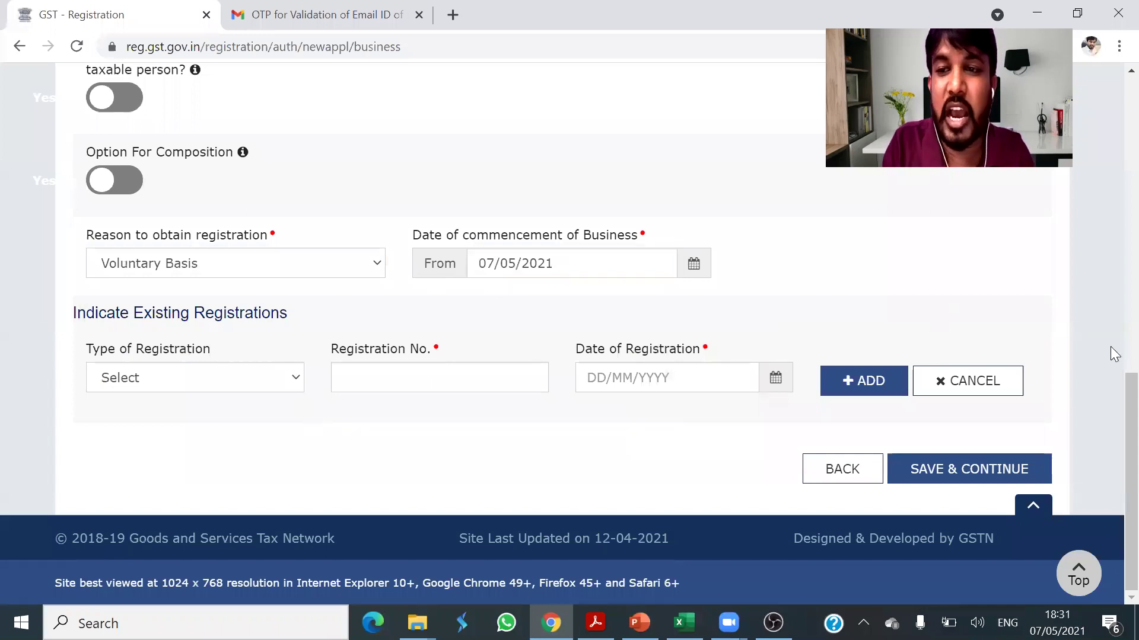
Step: Try Shops and Establishment Act, then Others, as the existing registration type
left_click(299, 383)
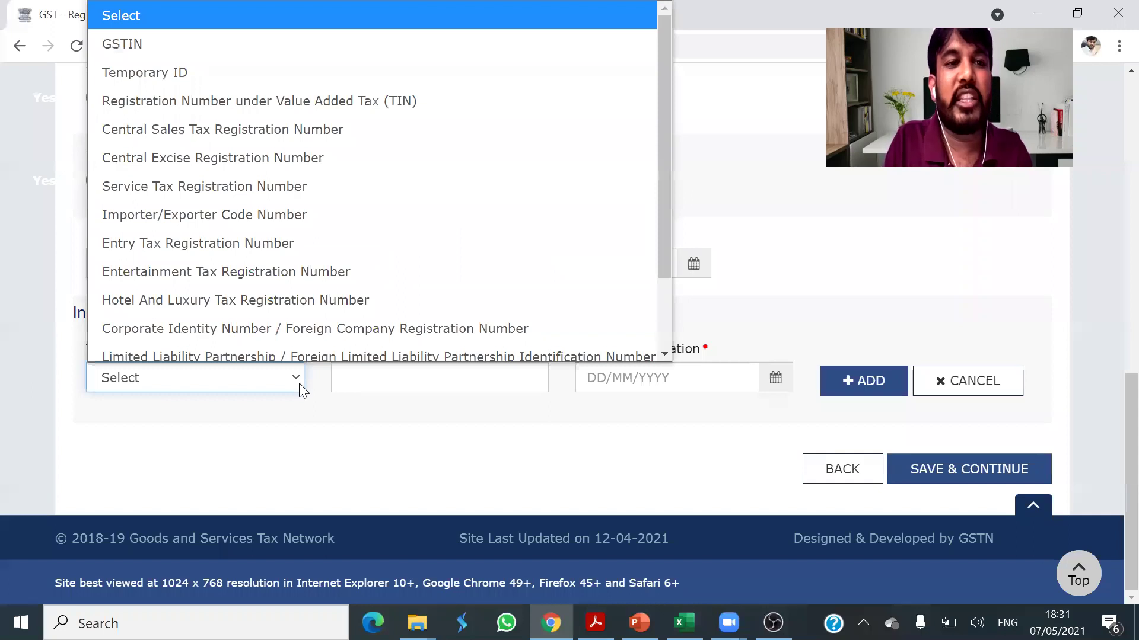
key("Down")
key("Down")
key("Down")
key("Down")
key("Down")
key("Down")
key("Down")
key("Down")
key("Down")
key("Down")
key("Down")
key("Down")
key("Down")
key("Down")
key("Down")
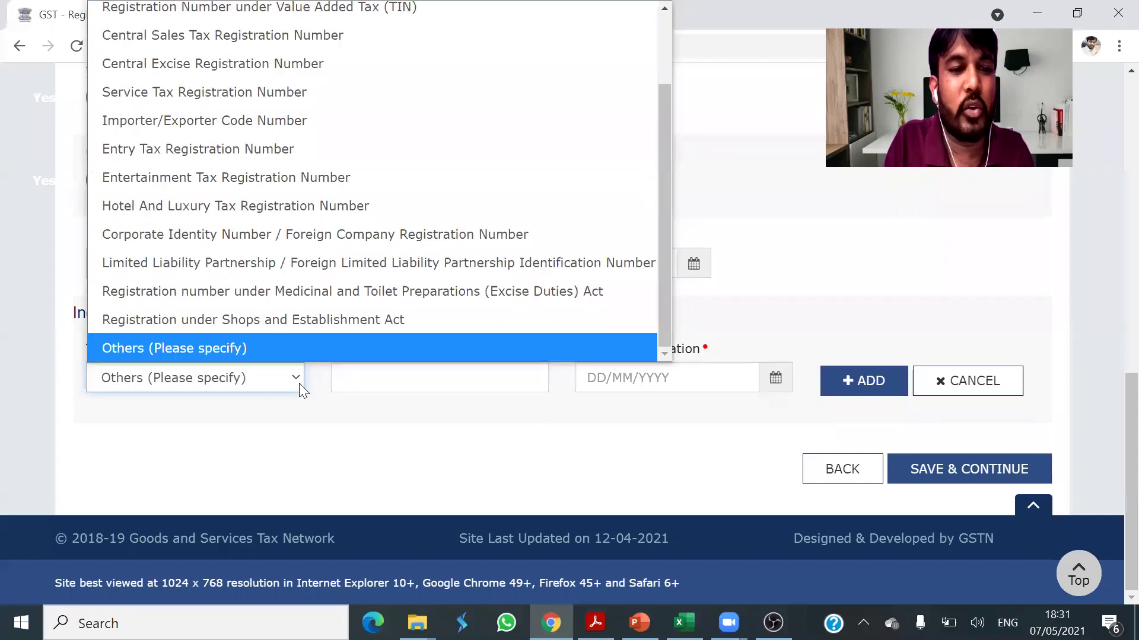
key("Up")
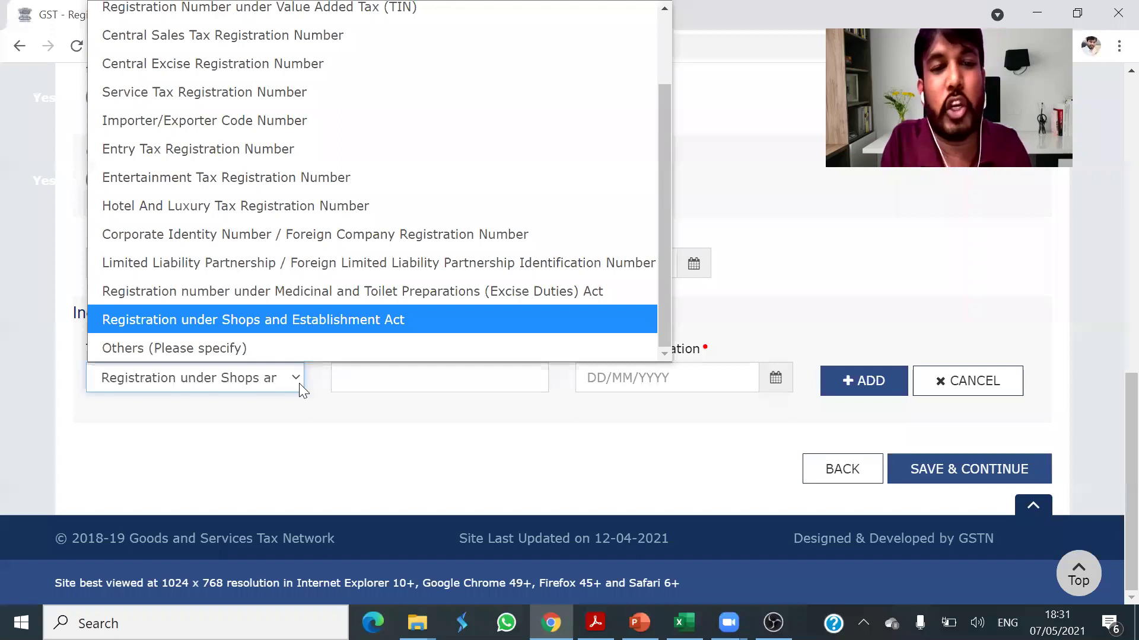
key("Return")
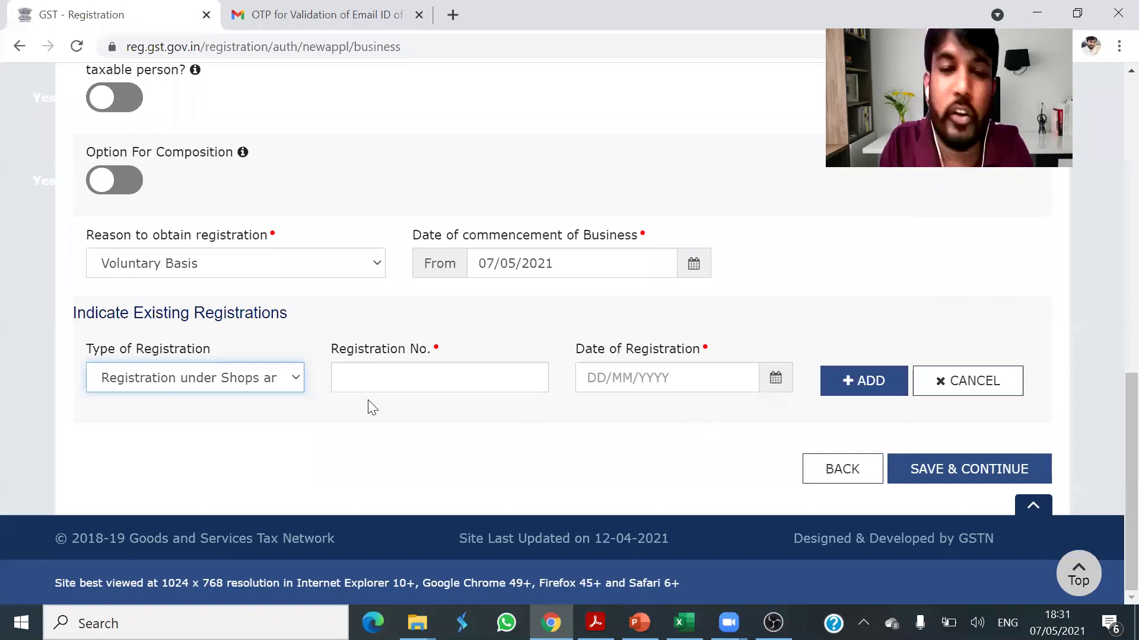
left_click(300, 384)
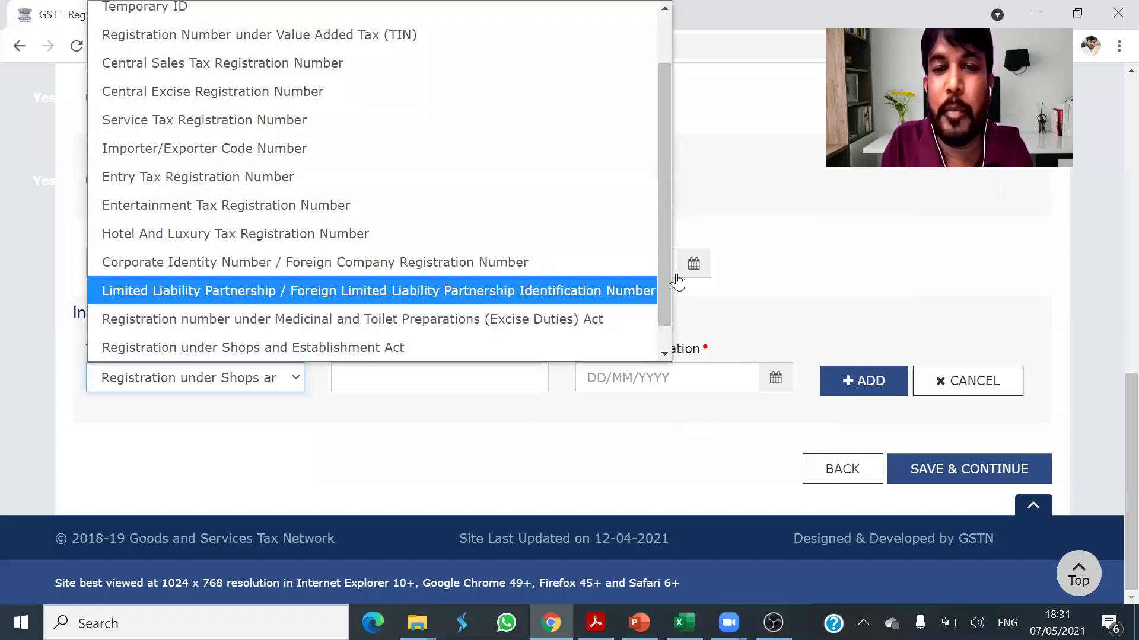
left_click_drag(662, 273, 665, 342)
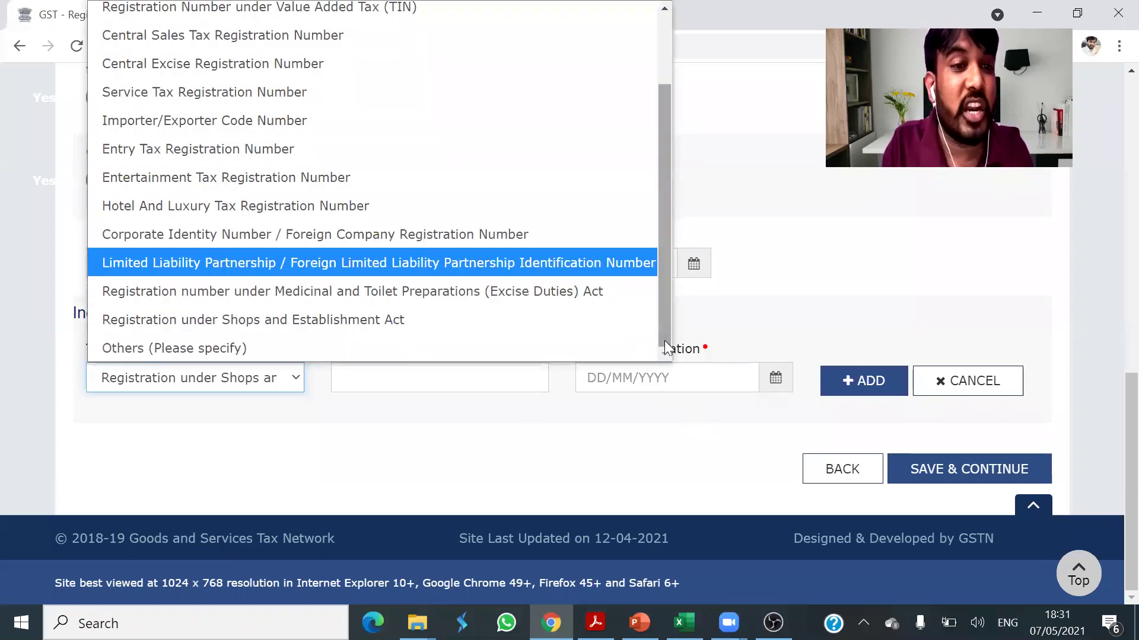
left_click(226, 346)
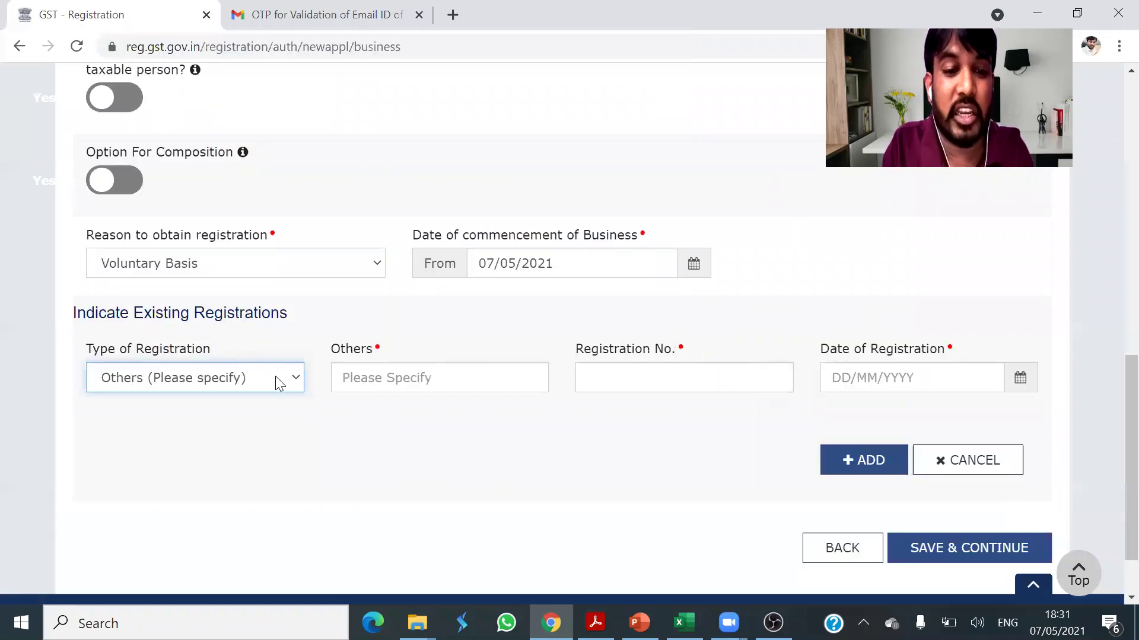
Step: Reset the existing registration type to Select and save the Business Details
scroll(1114, 527, "down", 2)
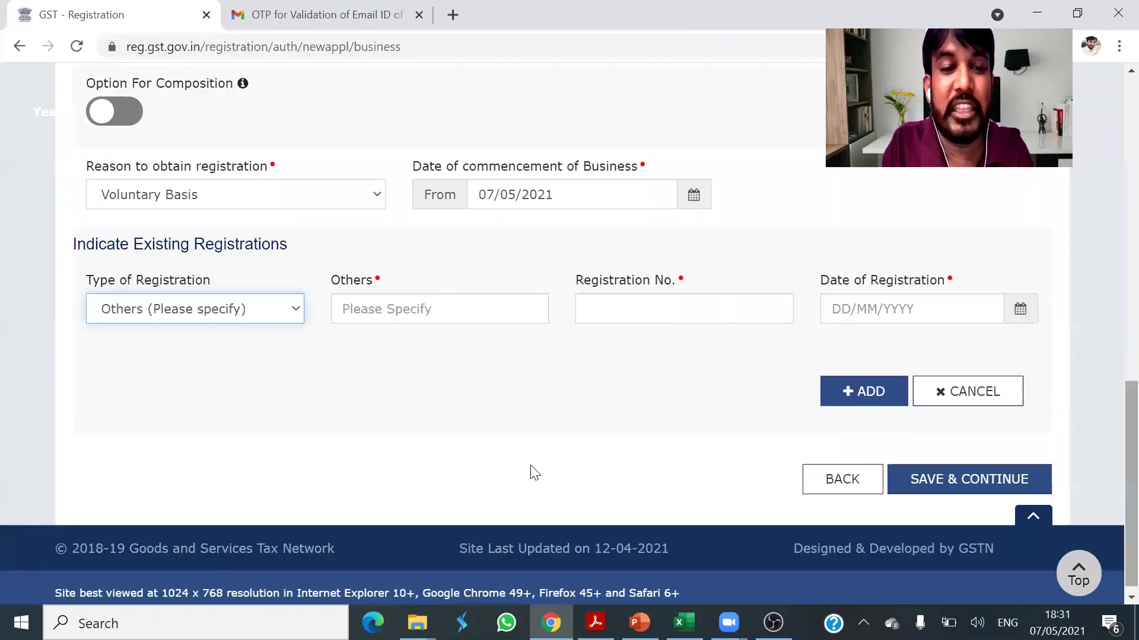
left_click(300, 312)
left_click_drag(667, 211, 652, 39)
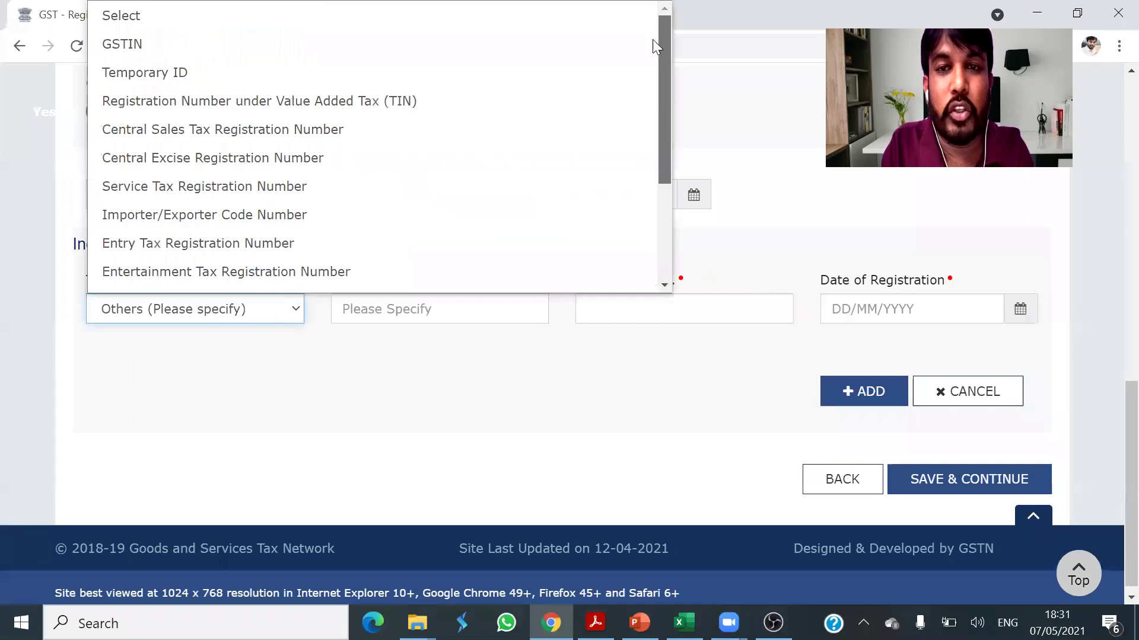
left_click(178, 19)
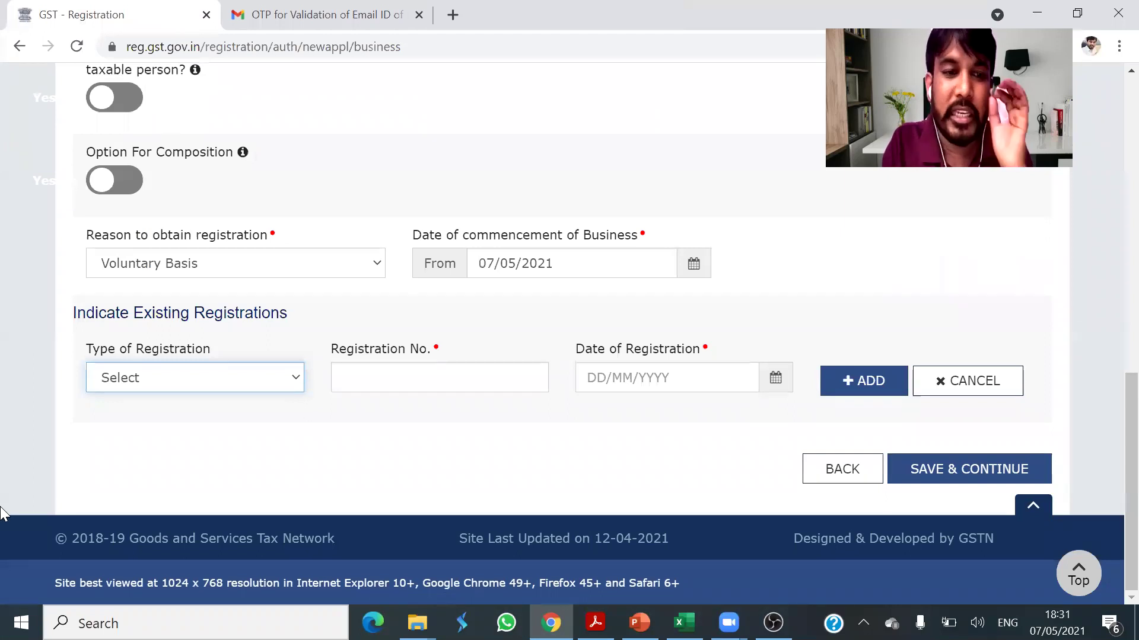
left_click(258, 389)
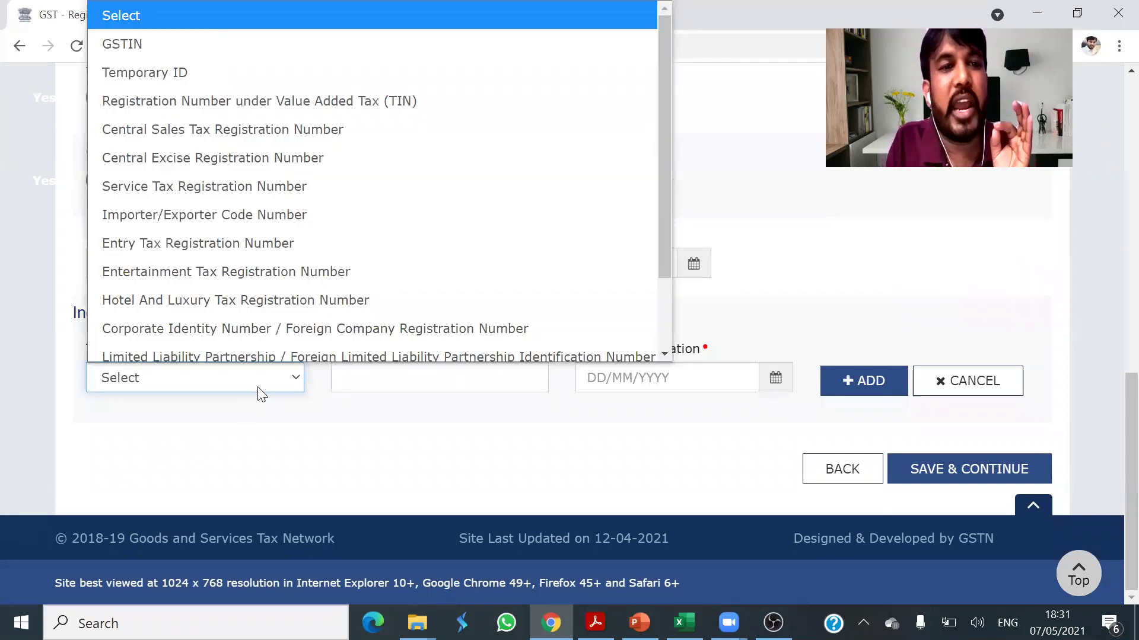
key("Down")
key("Down")
key("Down")
key("Down")
key("Down")
key("Down")
key("Down")
key("Down")
key("Down")
key("Down")
key("Down")
key("Down")
key("Down")
key("Down")
key("Down")
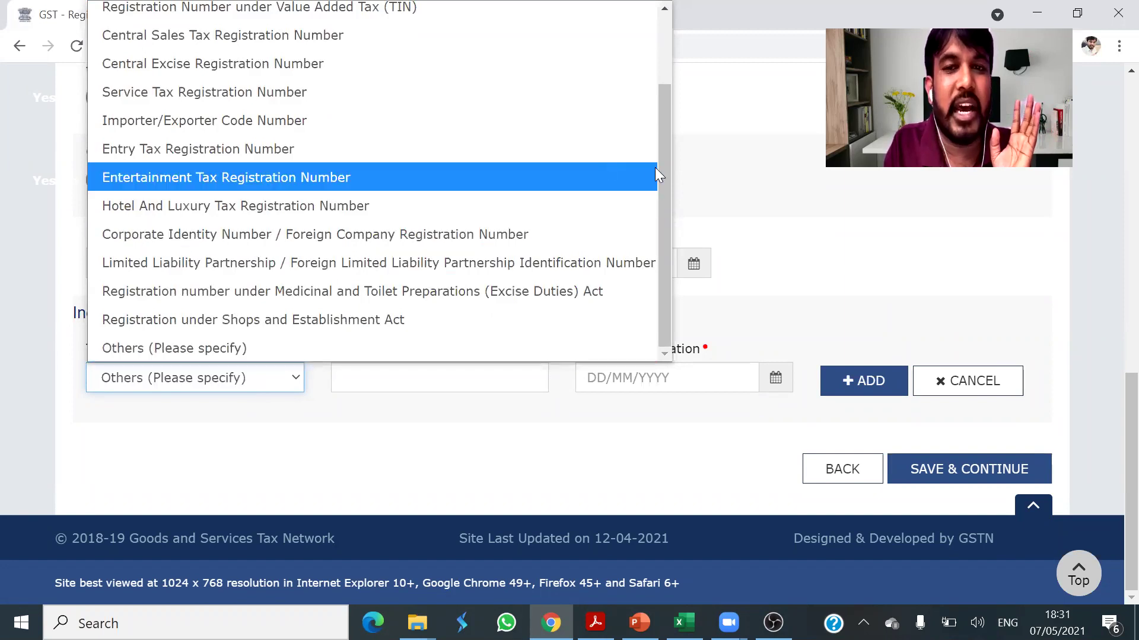
left_click_drag(664, 167, 655, 36)
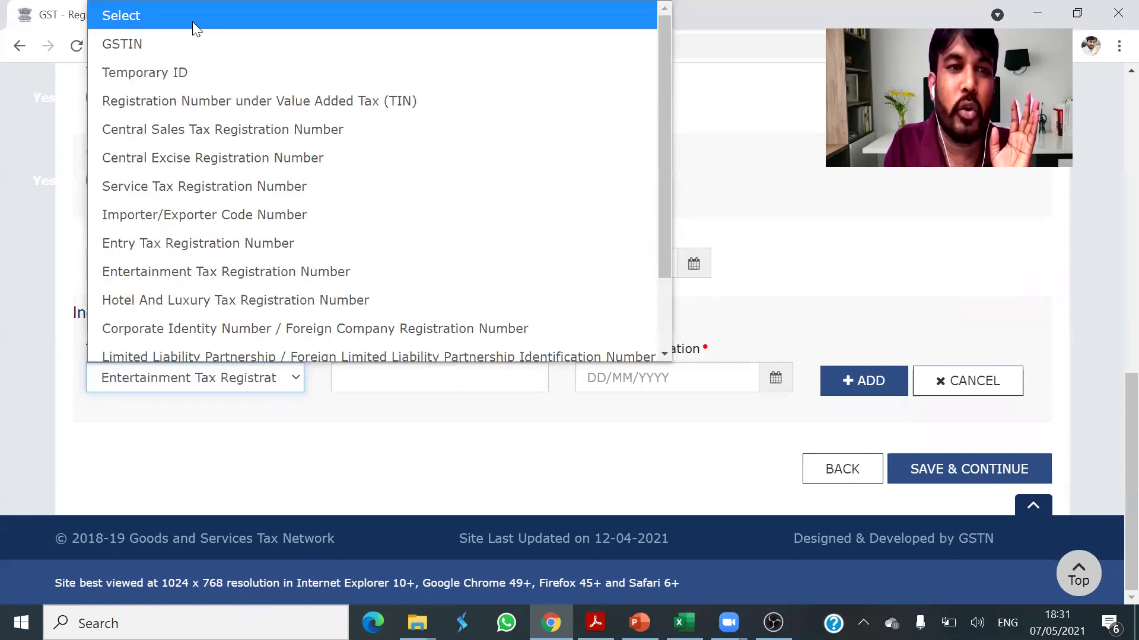
left_click(192, 22)
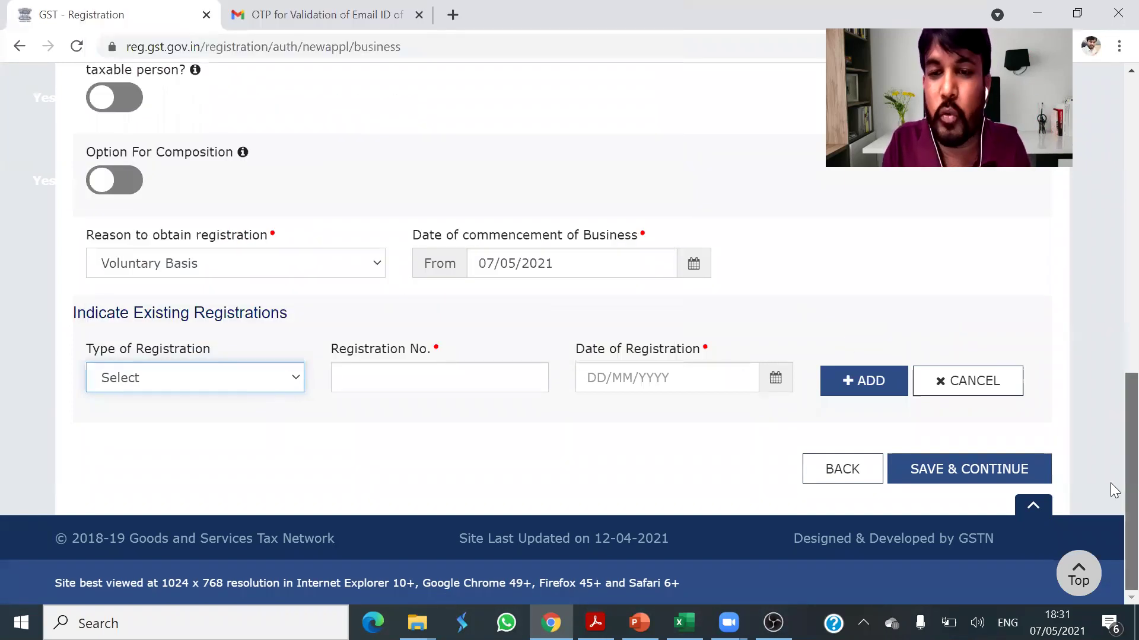
scroll(1110, 356, "up", 15)
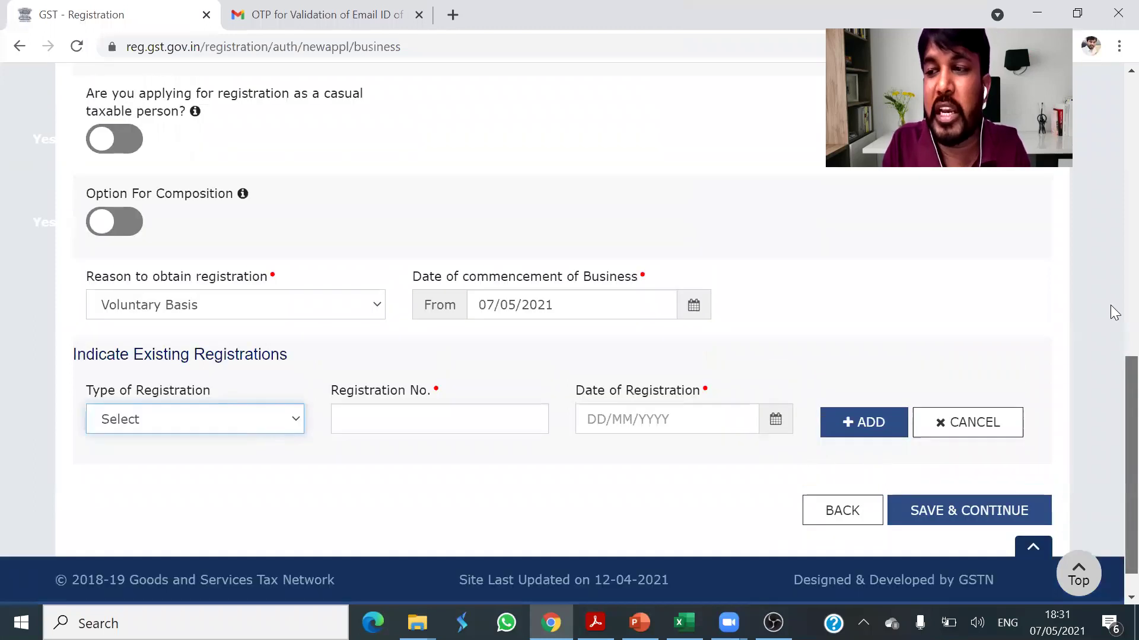
scroll(1103, 415, "down", 15)
left_click(970, 471)
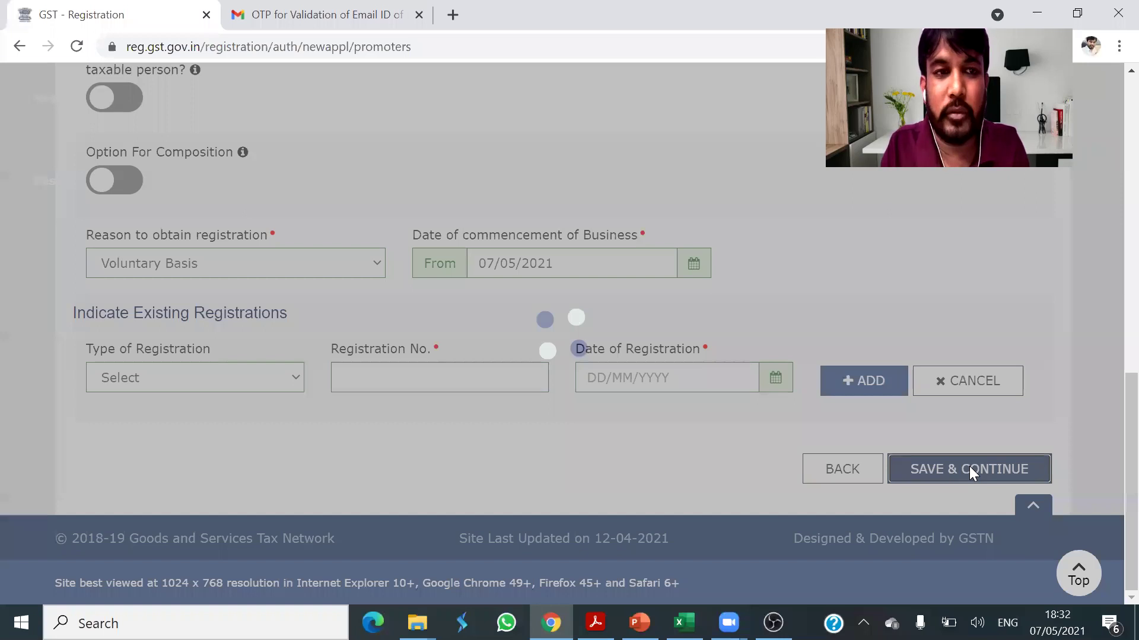
Step: Enter the proprietor's father's first and last name
scroll(1114, 190, "down", 3)
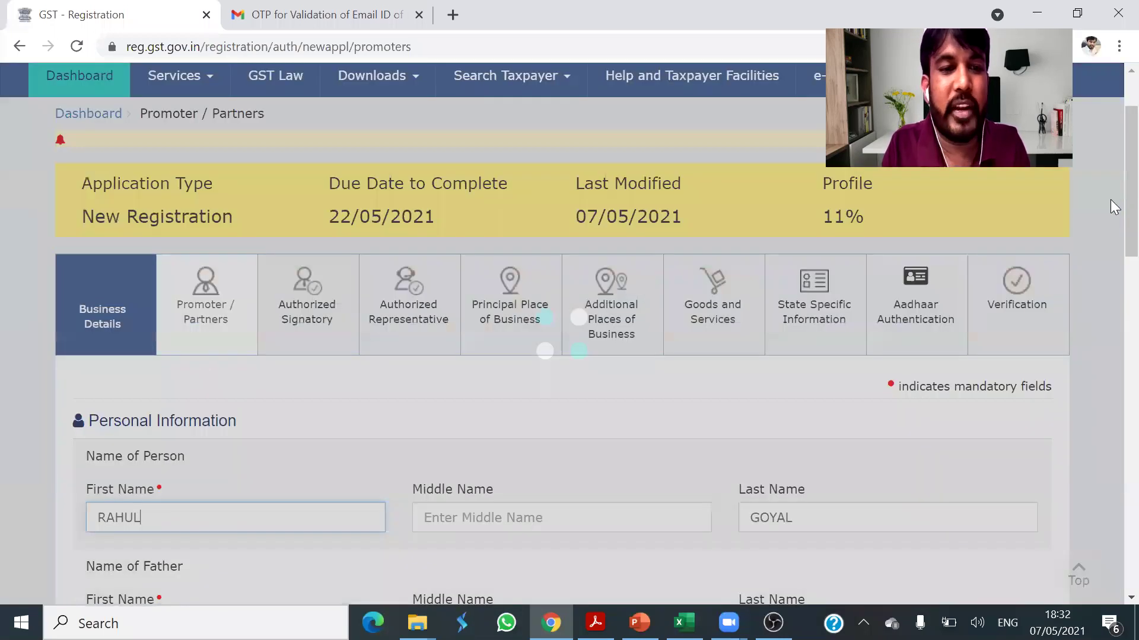
scroll(1114, 216, "down", 1)
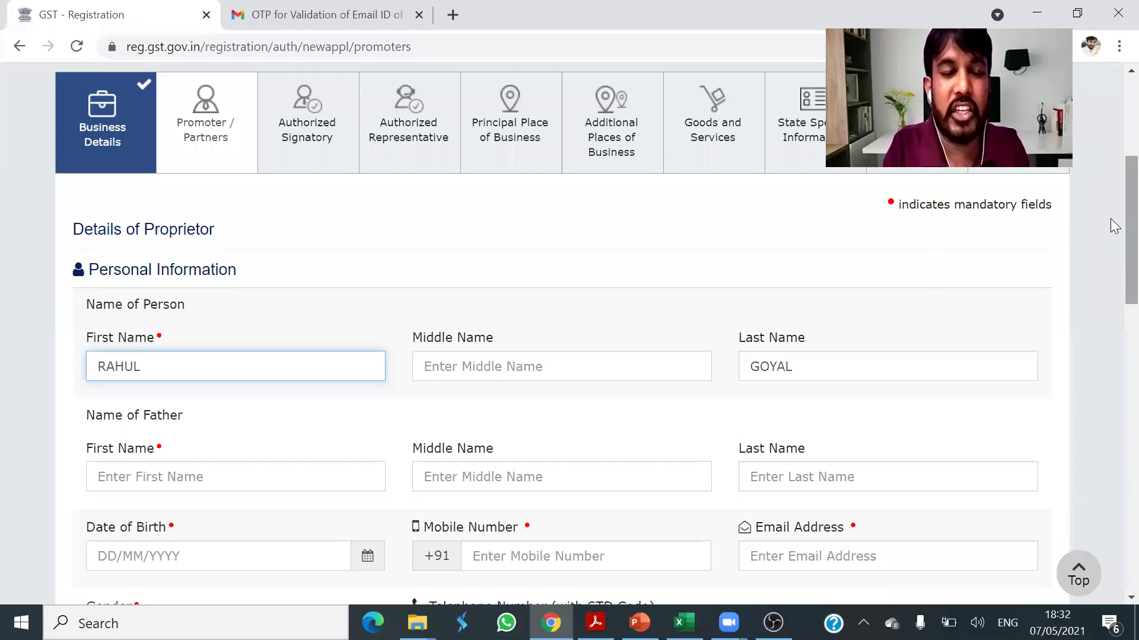
scroll(1111, 249, "down", 3)
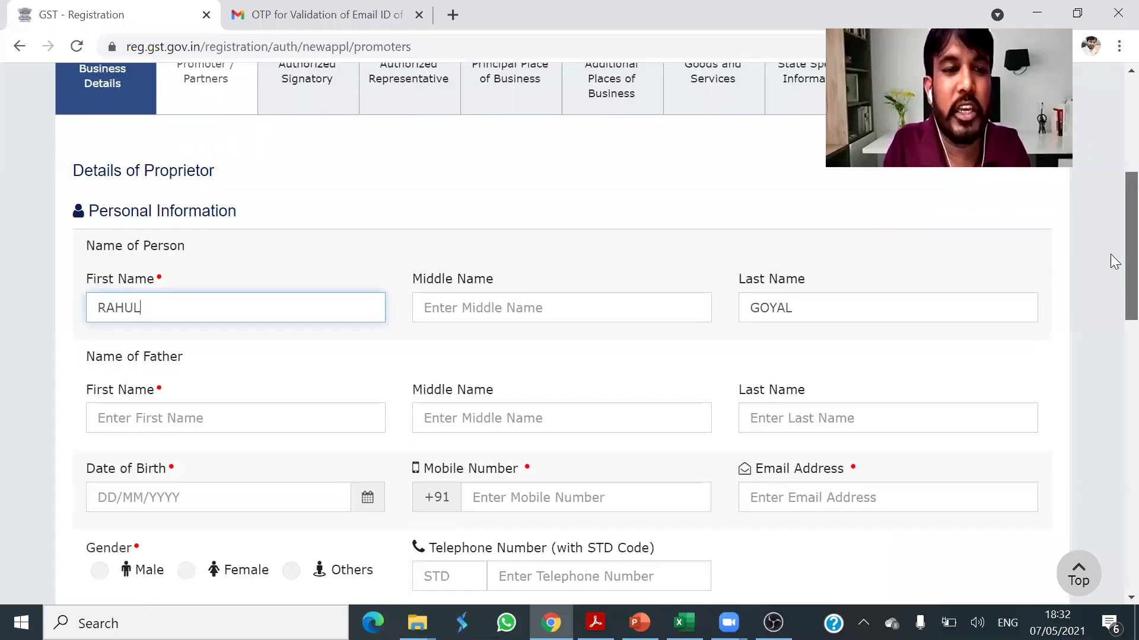
scroll(203, 142, "up", 1)
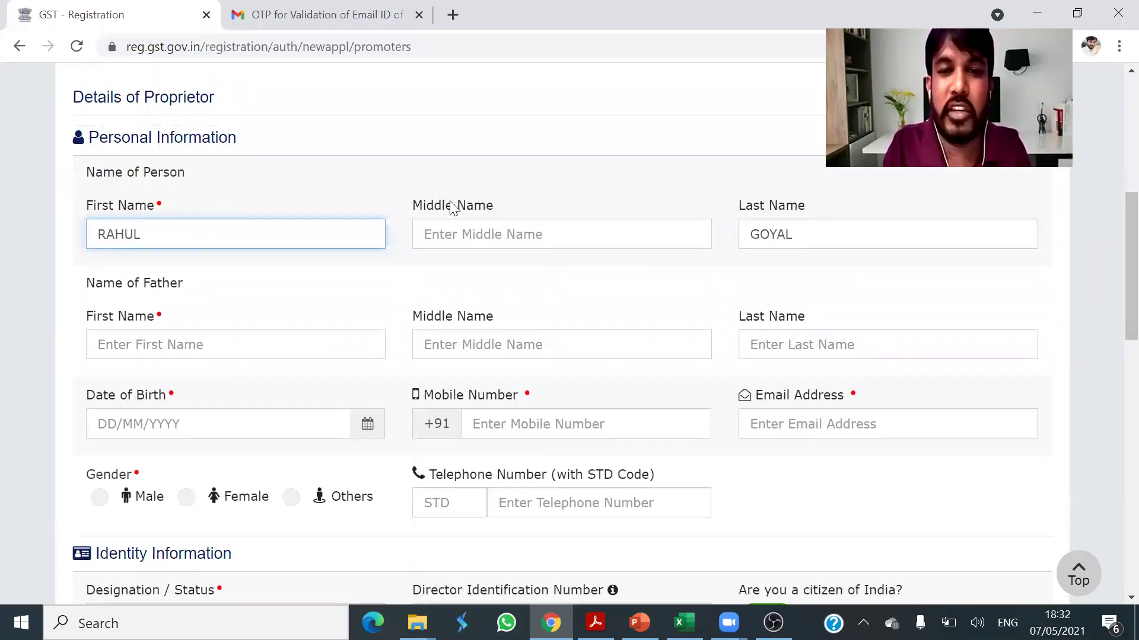
scroll(1112, 297, "down", 2)
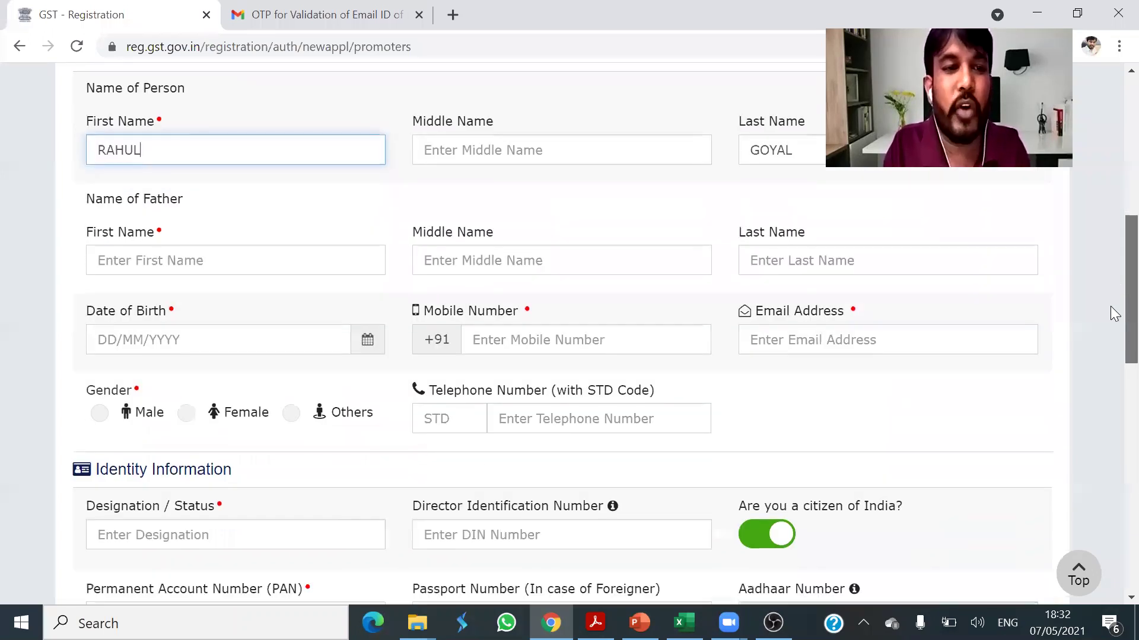
left_click(255, 243)
type("MA")
key("BackSpace")
key("BackSpace")
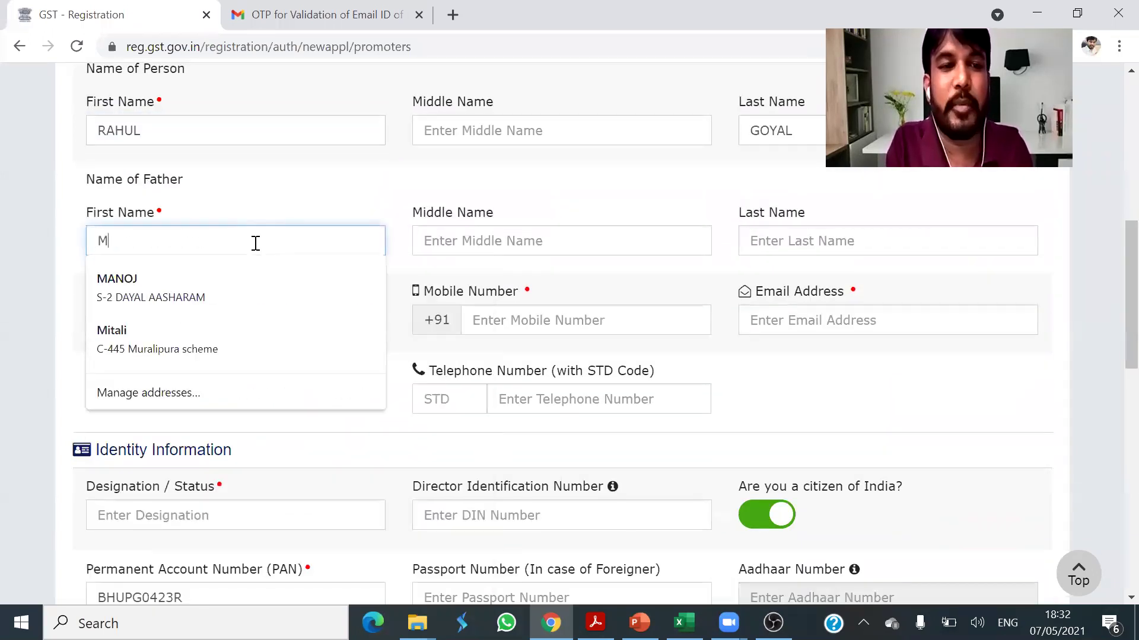
type("MA")
key("BackSpace")
key("BackSpace")
type("XYZ")
key("Tab")
key("Tab")
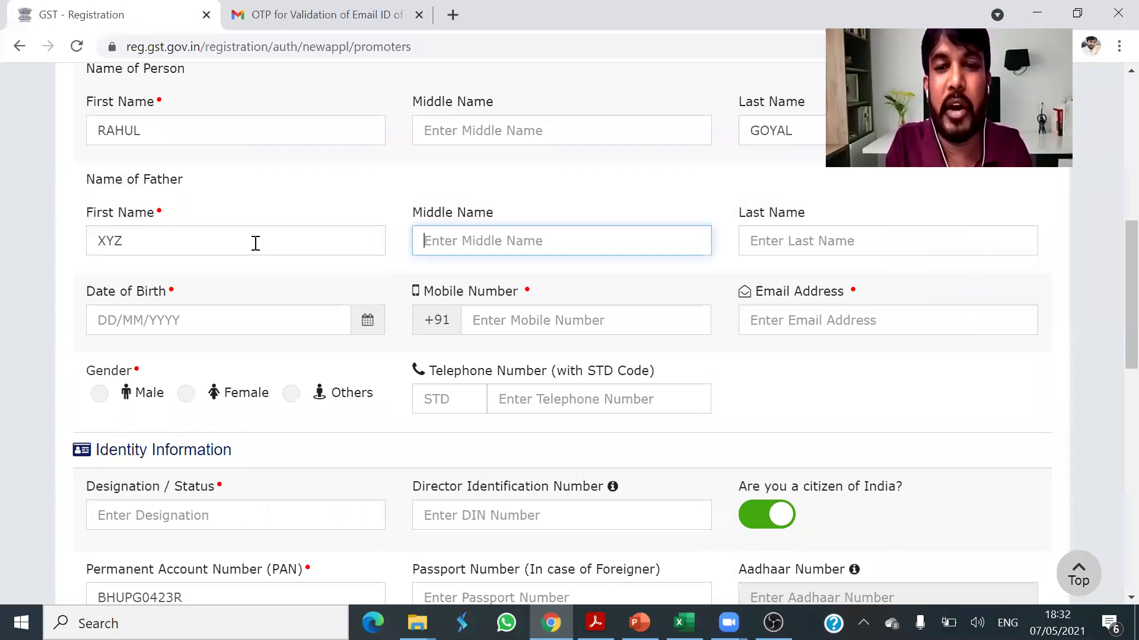
type("ABC")
Step: Fill in the proprietor's date of birth, mobile number and e-mail address
key("Tab")
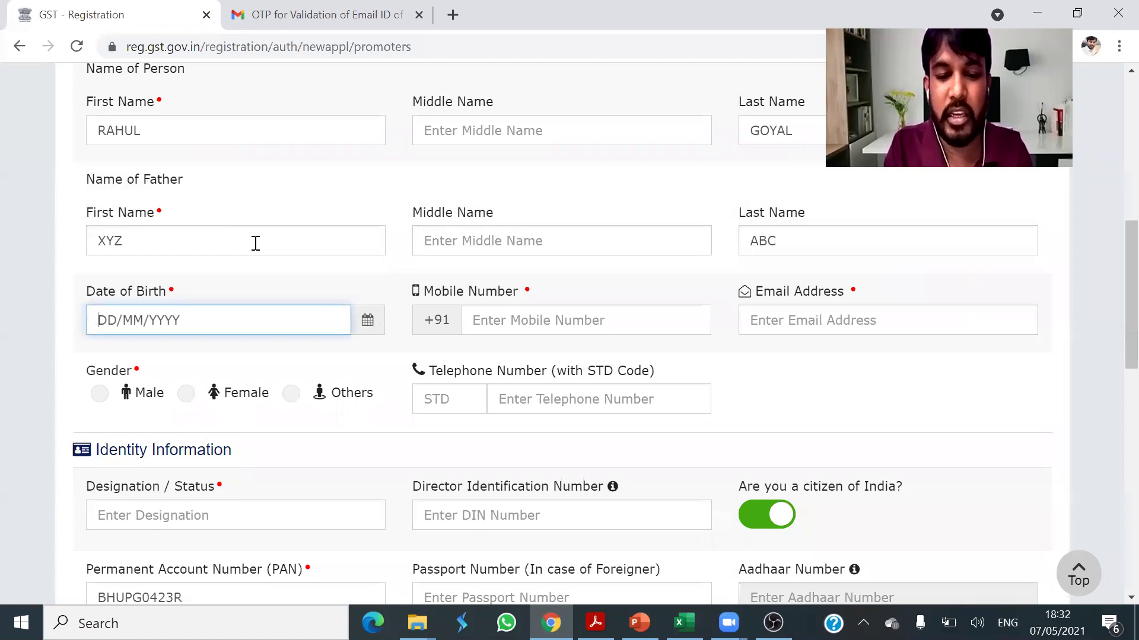
type("13/02/")
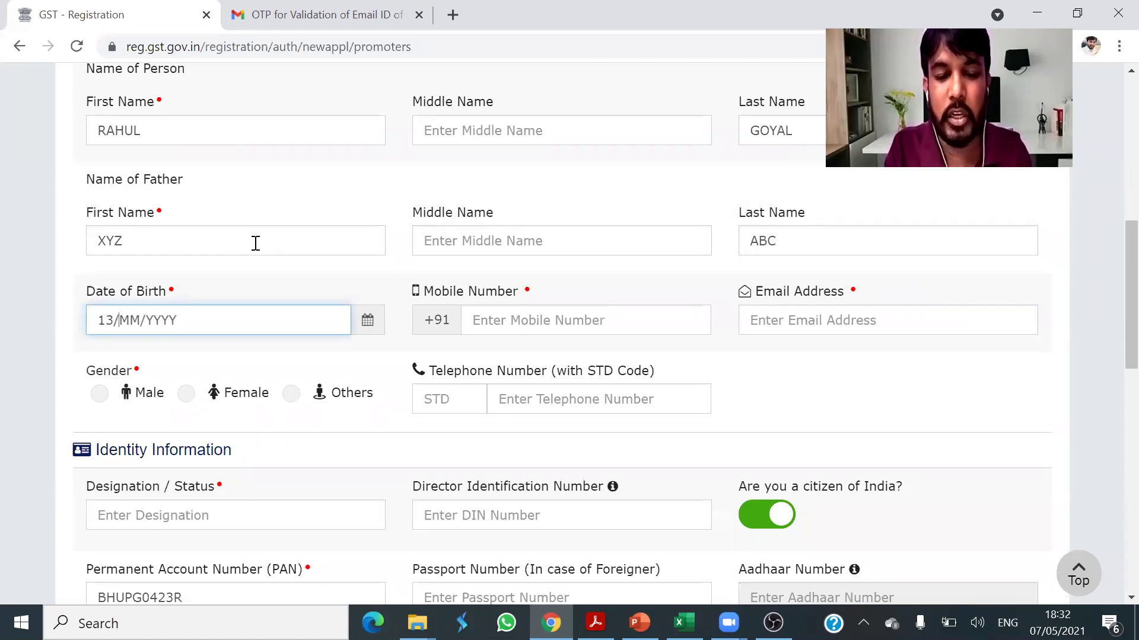
type("1995")
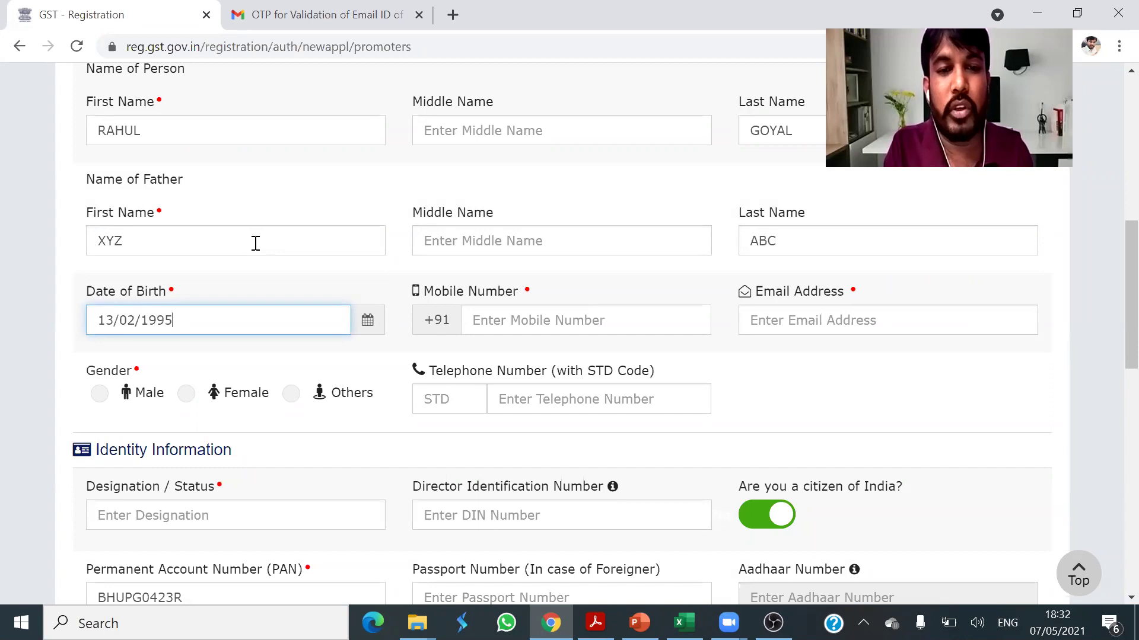
key("Tab")
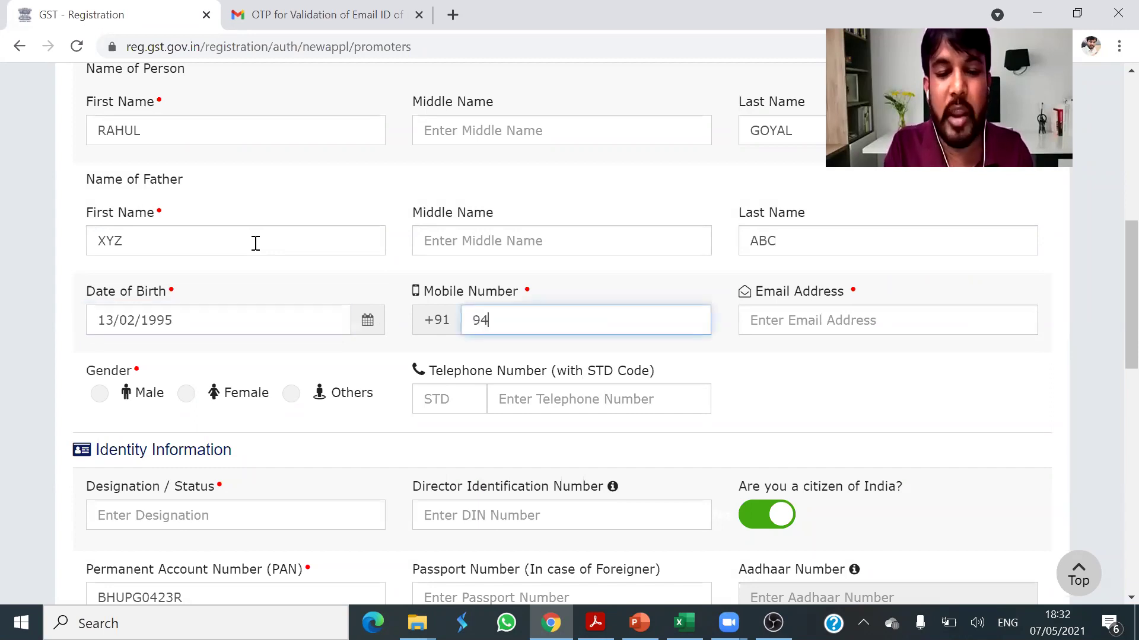
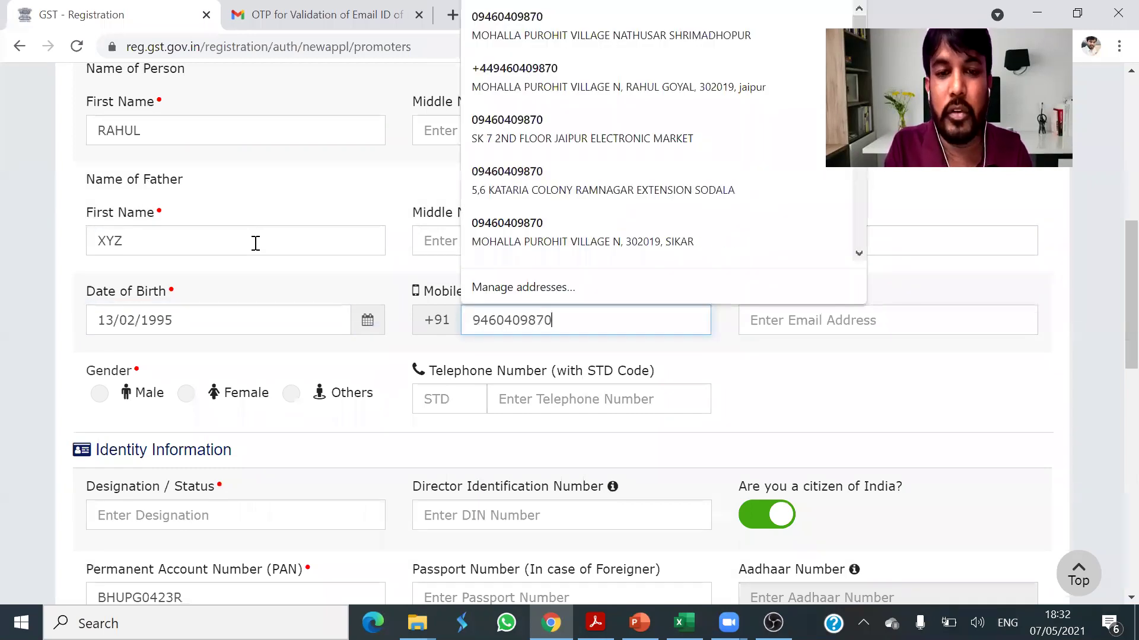
key("Tab")
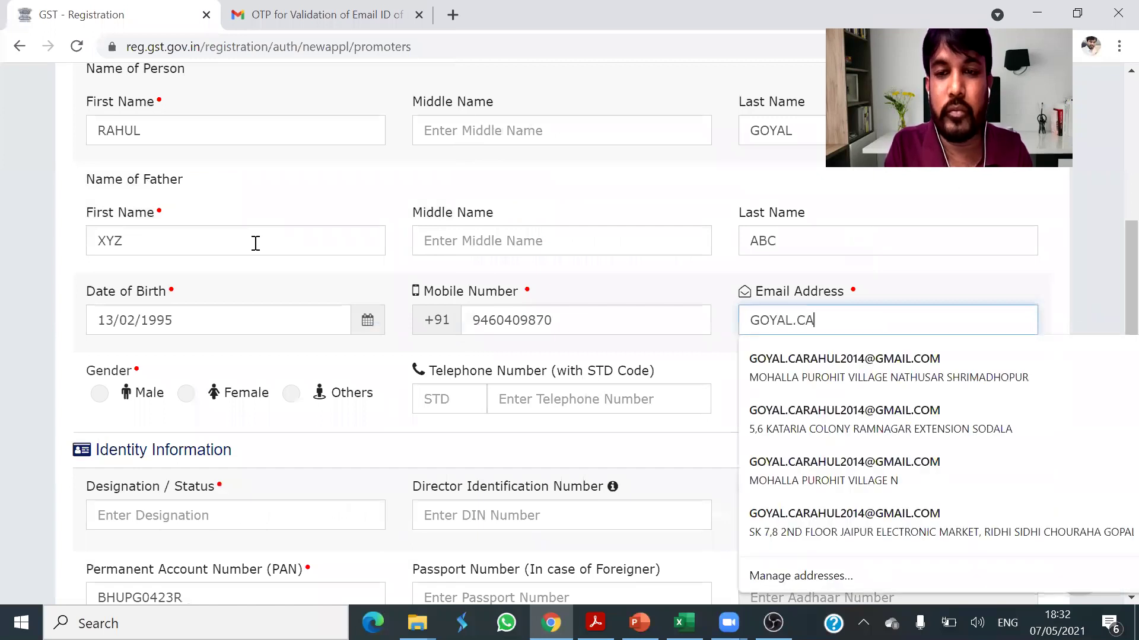
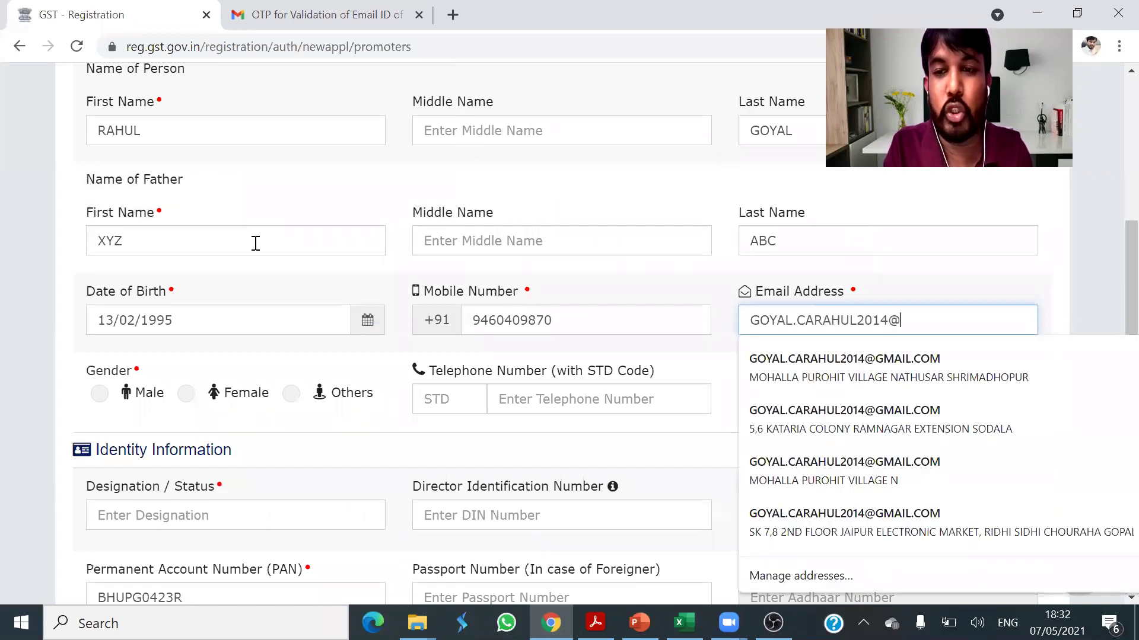
key("Tab")
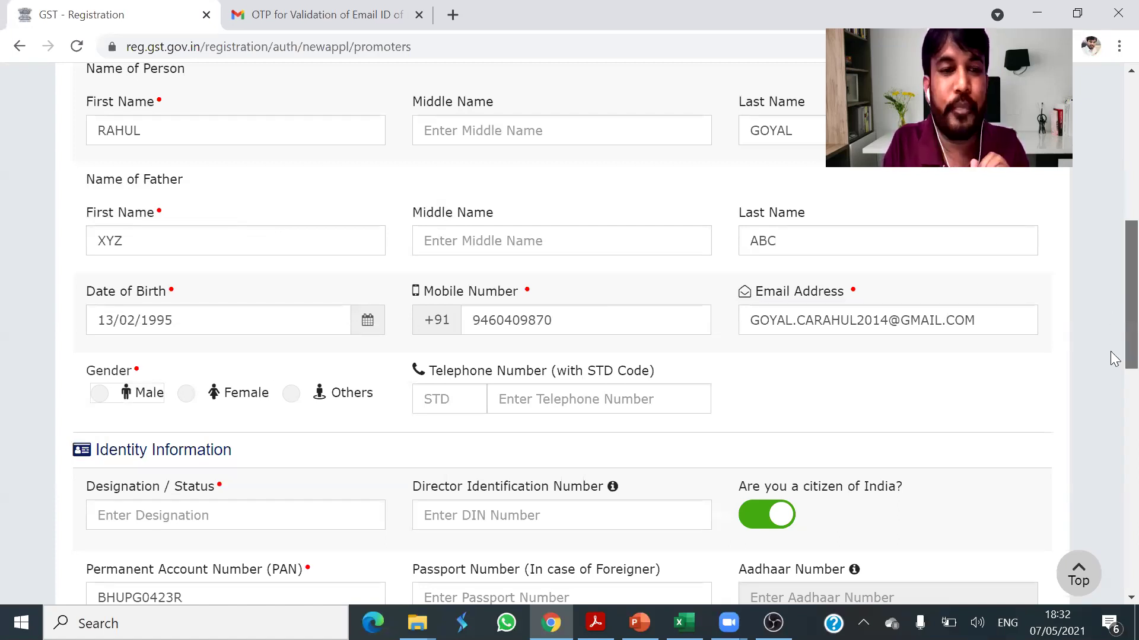
Step: Select Male as the proprietor's gender
scroll(1115, 356, "down", 3)
left_click(100, 205)
scroll(642, 215, "down", 1)
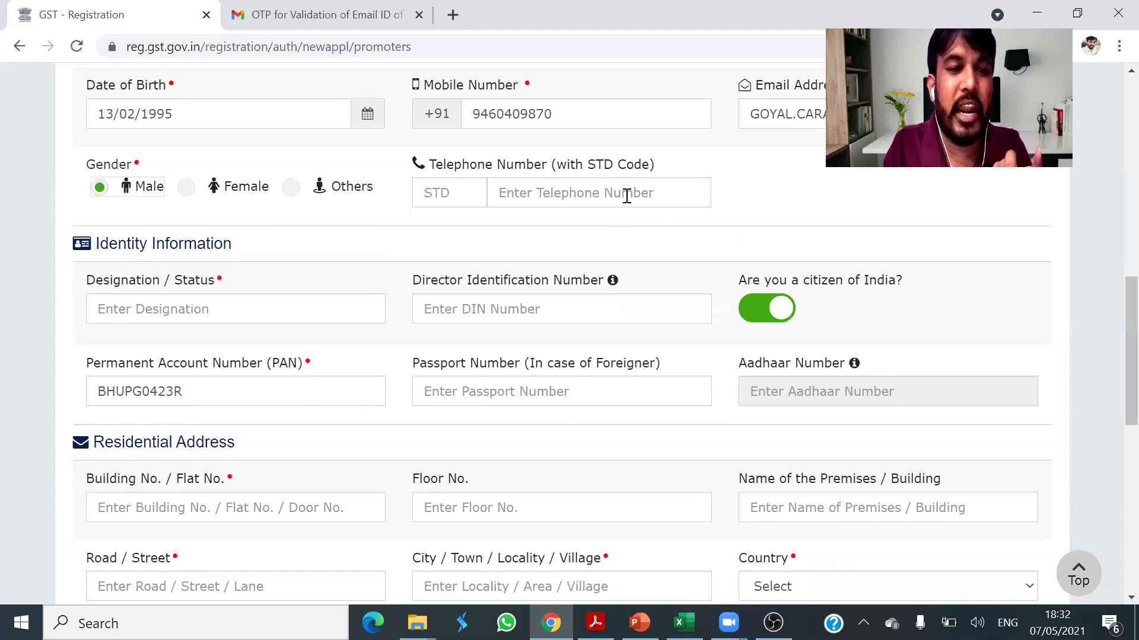
left_click(192, 304)
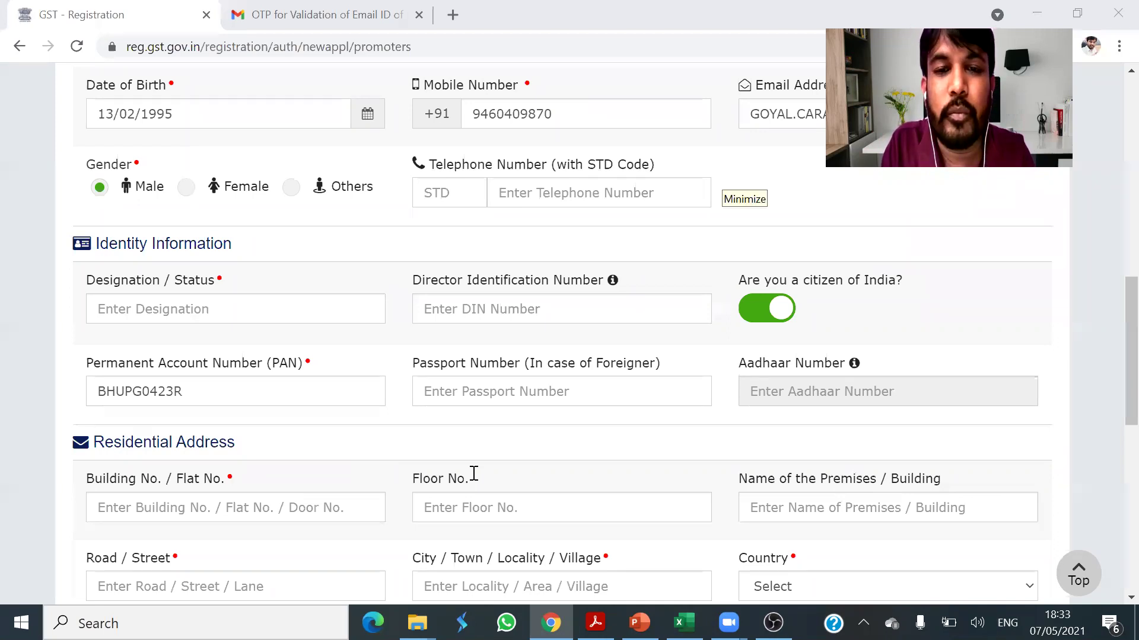
Step: Enter Proprietor as the Designation / Status
left_click(256, 313)
type("pRO")
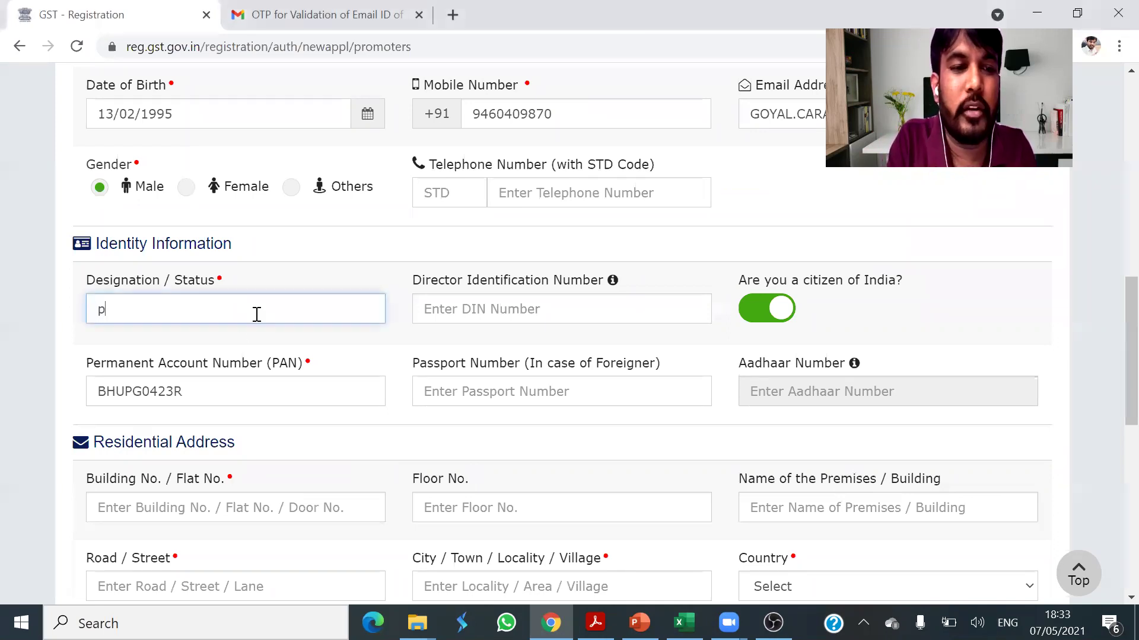
key("BackSpace")
key("BackSpace")
key("BackSpace")
type("Propr")
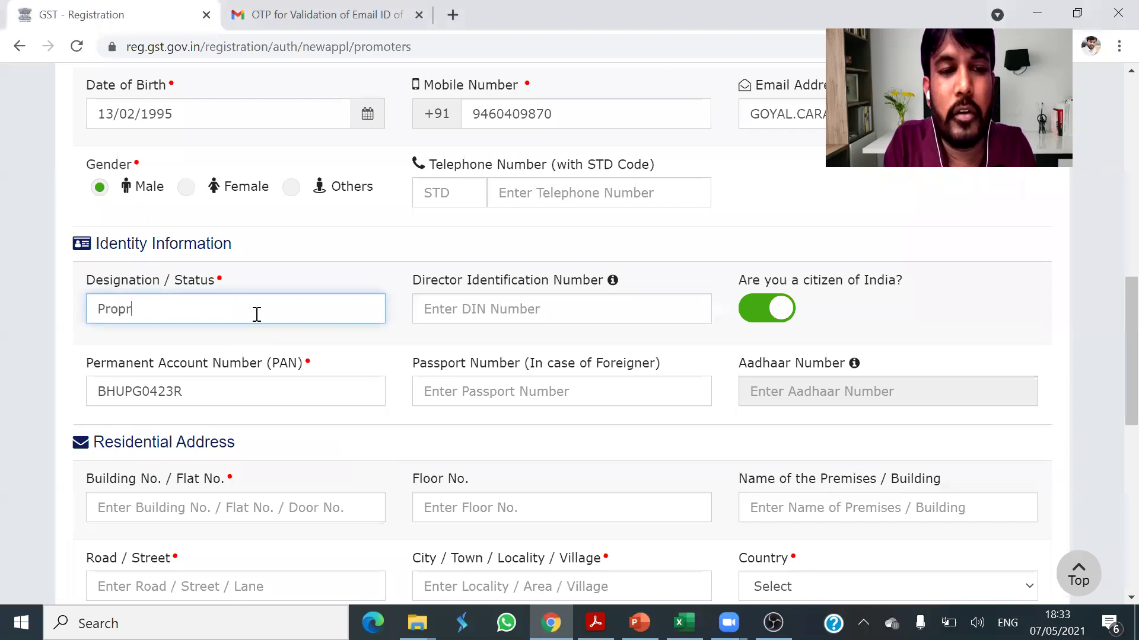
type("ietor")
key("Tab")
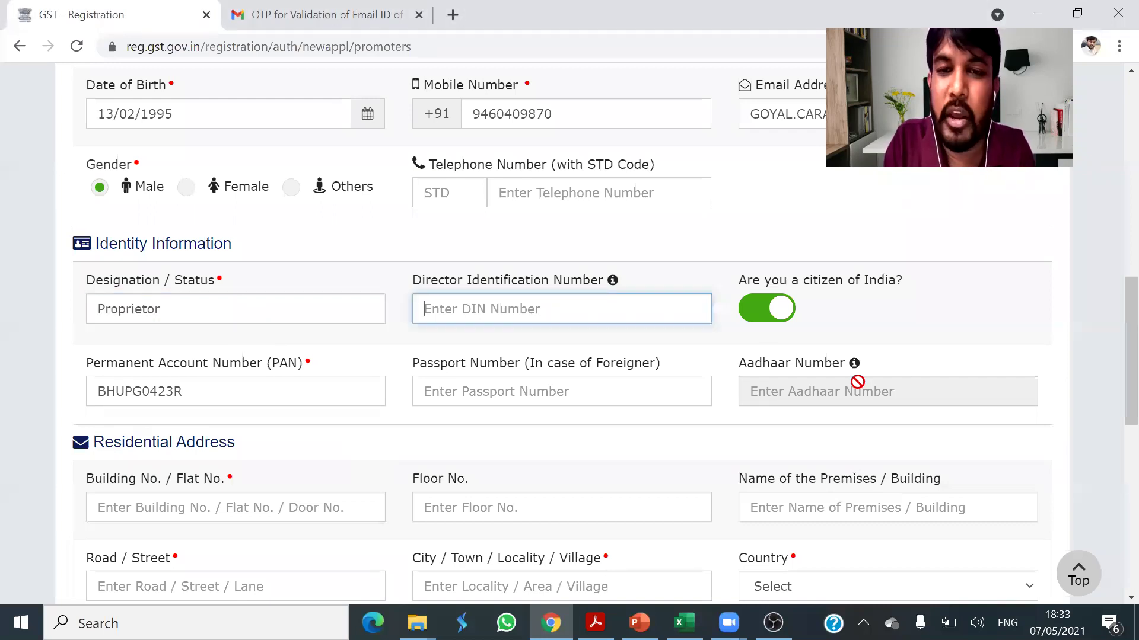
Step: Select the PAN entry and move to the Passport Number field
scroll(1112, 380, "down", 2)
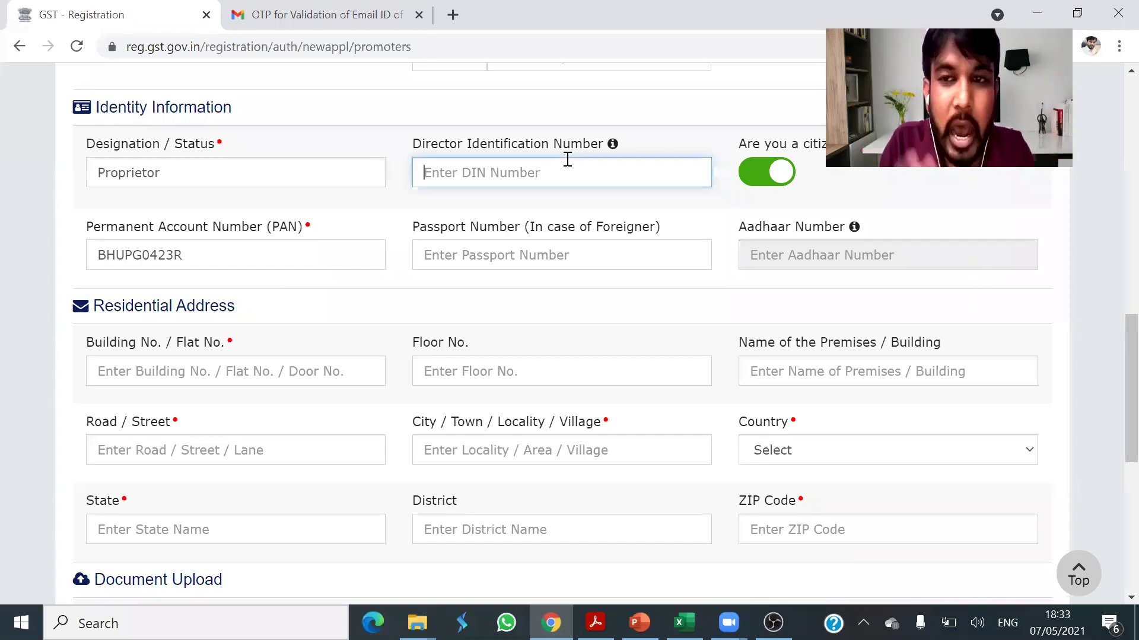
double_click(202, 256)
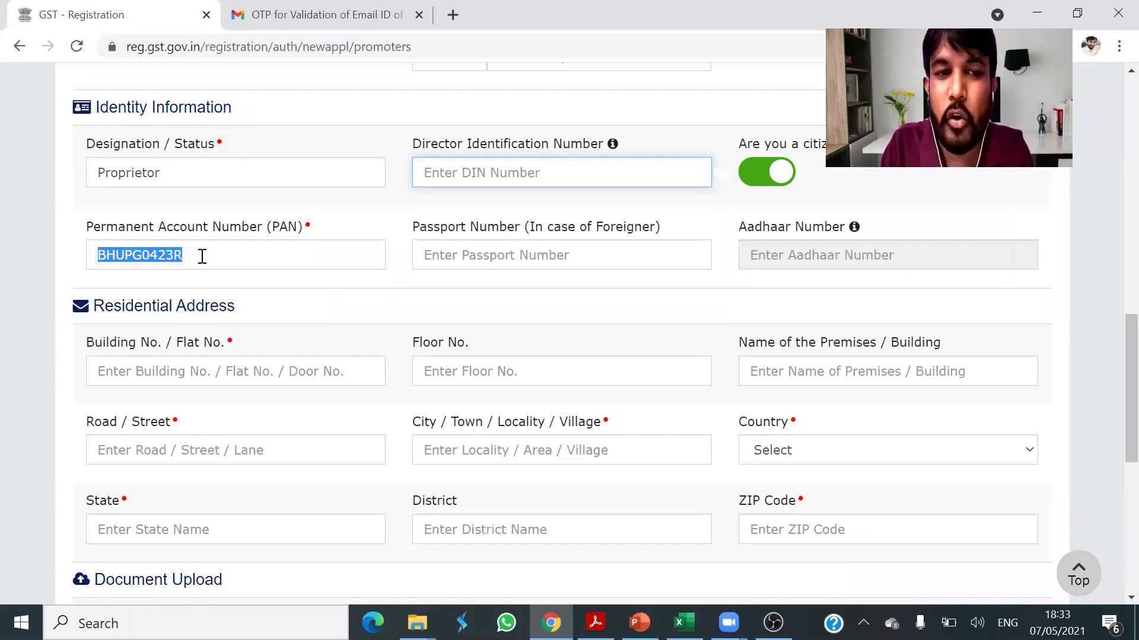
left_click(641, 256)
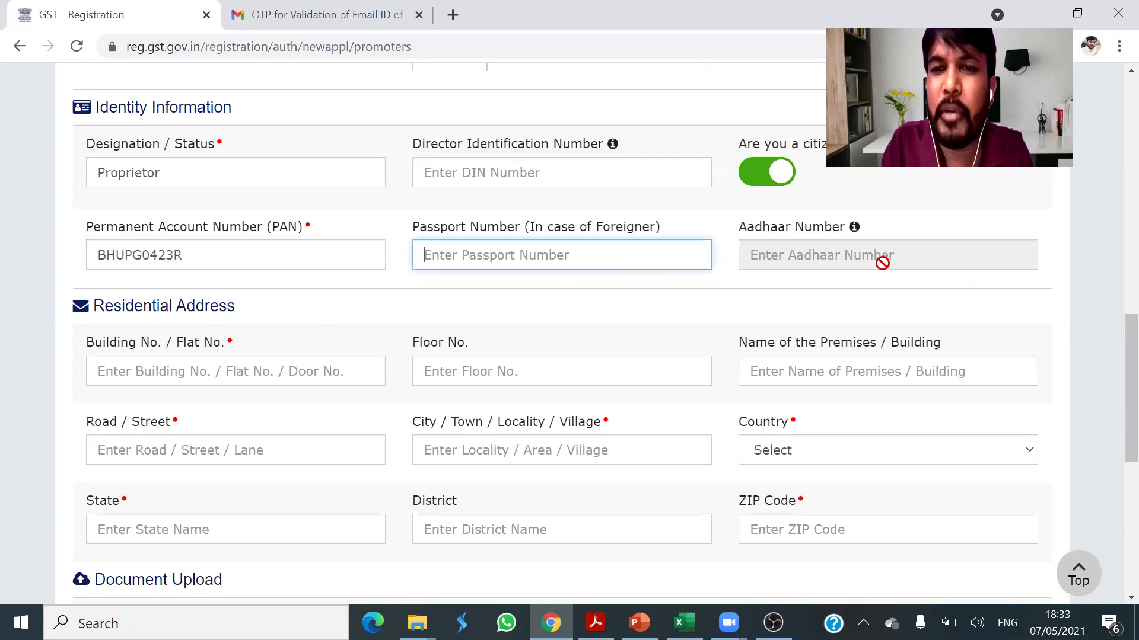
scroll(1112, 412, "down", 2)
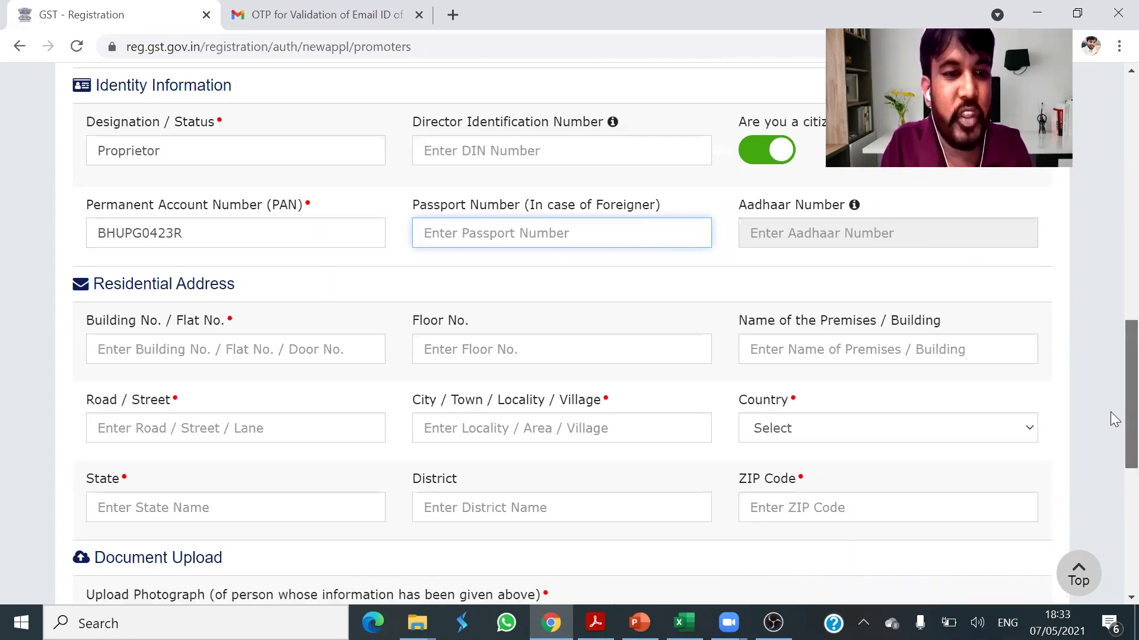
Step: Fill the residential building number, floor, premises name and road/street fields
left_click(335, 219)
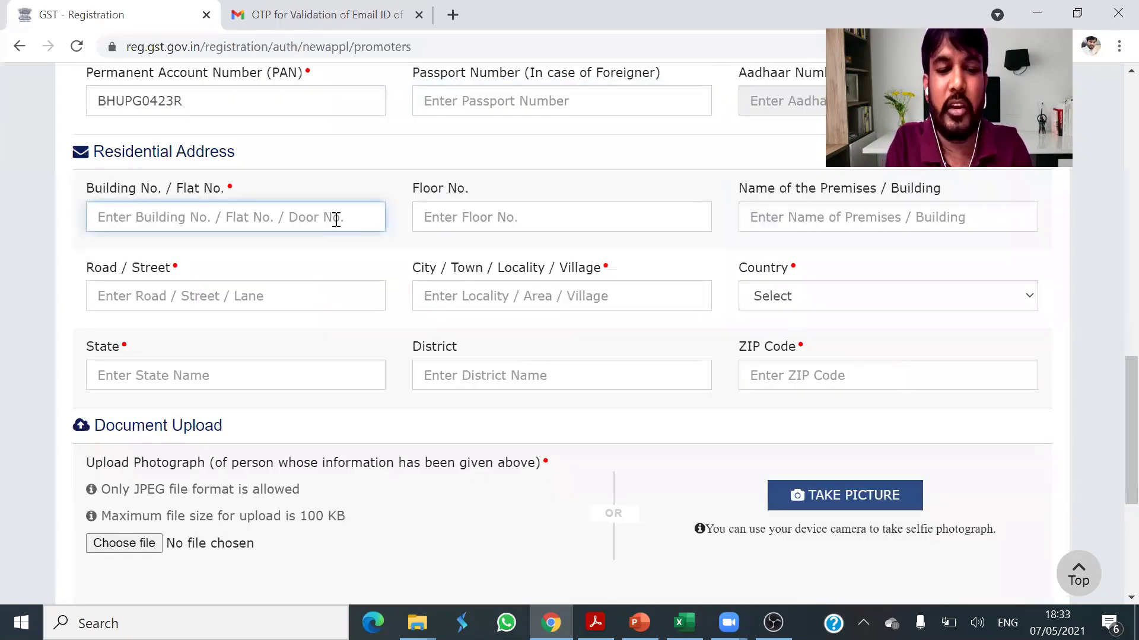
key("Tab")
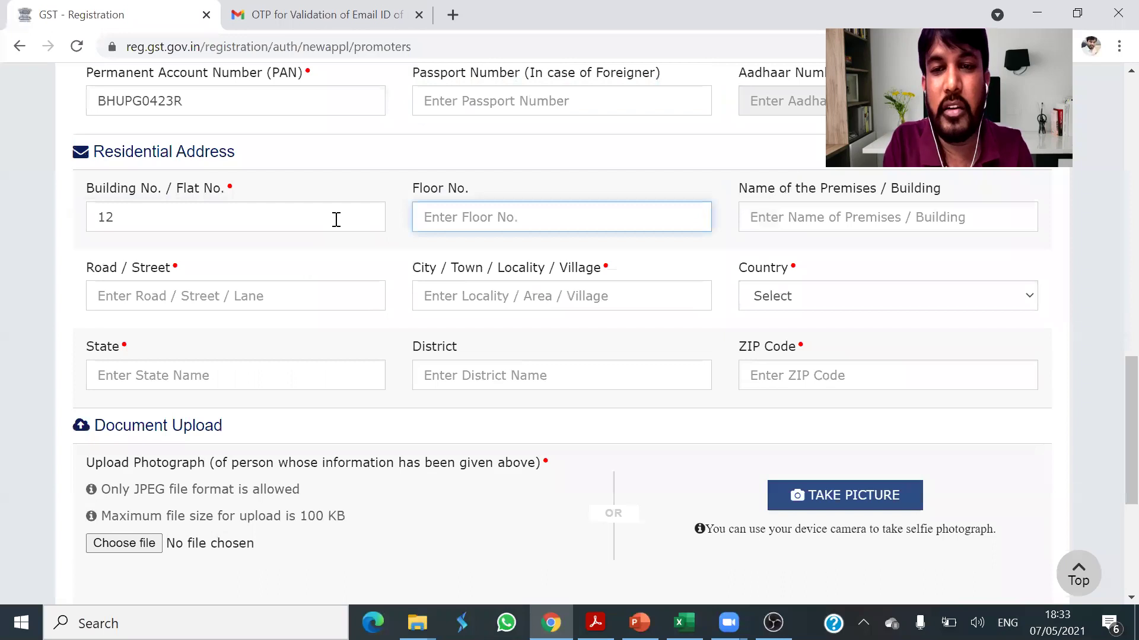
type("xyz")
key("Tab")
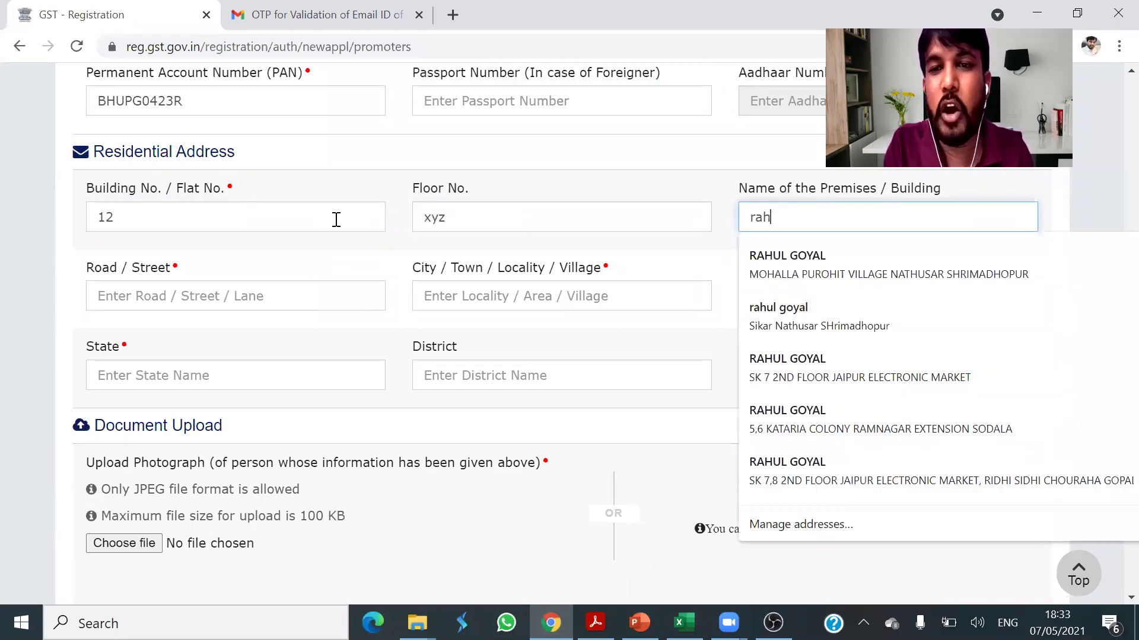
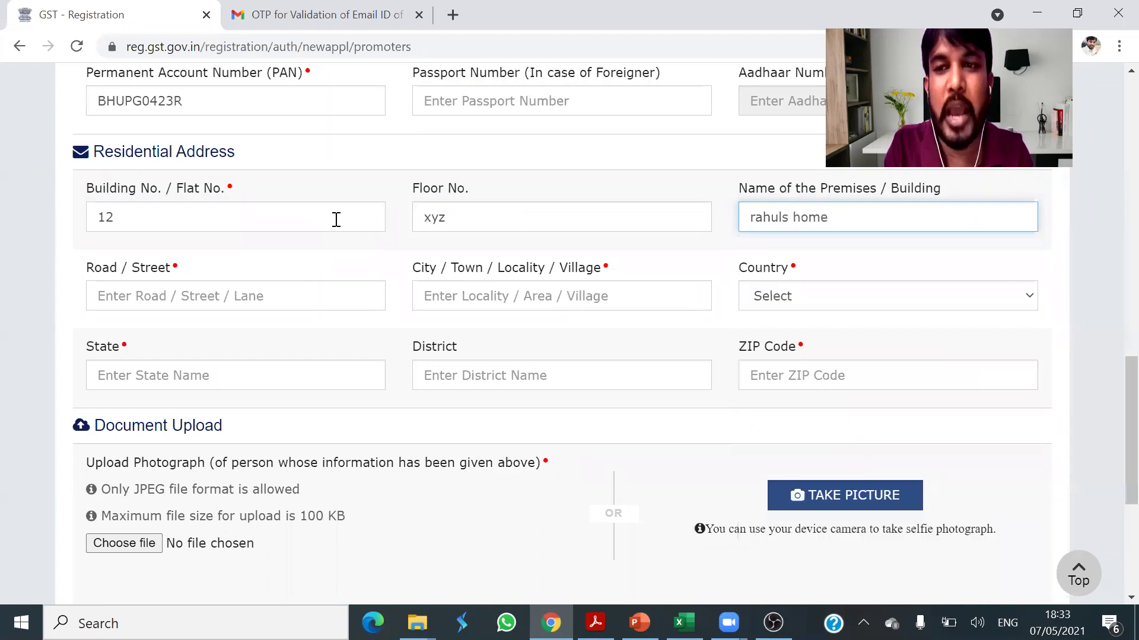
triple_click(778, 221)
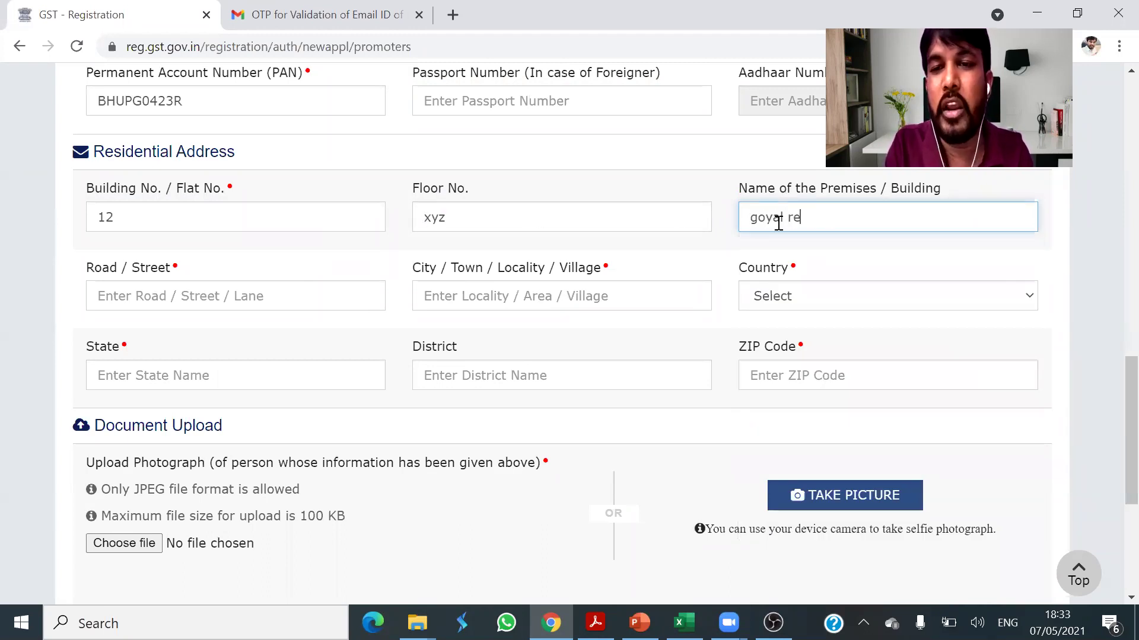
key("Tab")
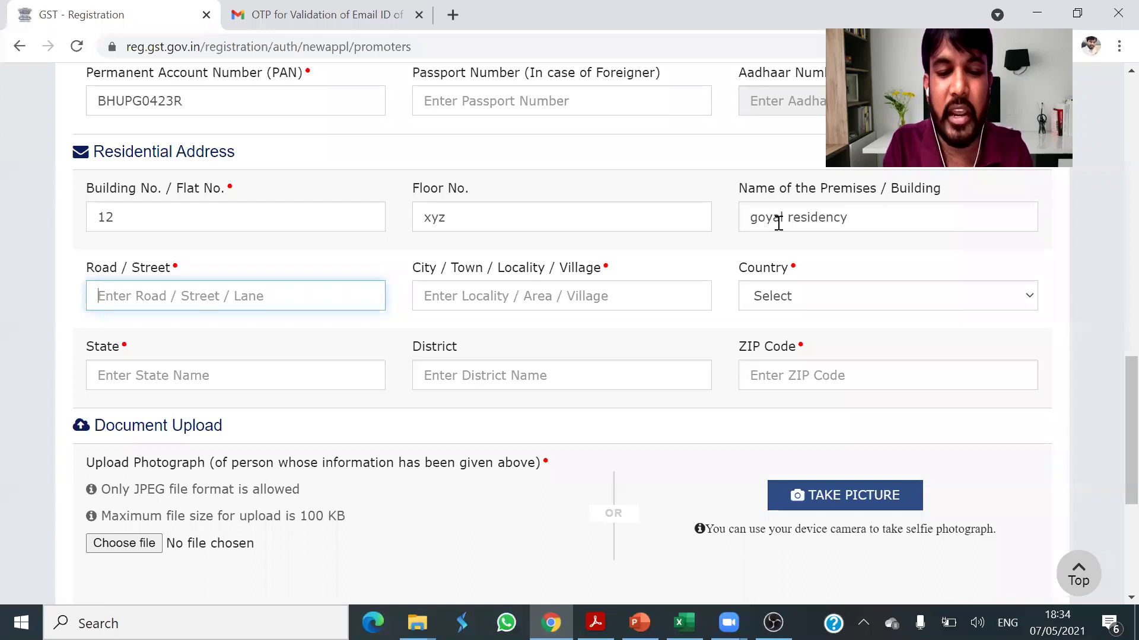
type("shrimadhipd")
key("BackSpace")
key("BackSpace")
type("oup")
key("BackSpace")
key("BackSpace")
key("BackSpace")
type("opur")
Step: Enter the city, choose India, Rajasthan and Jaipur, and fill the PIN code
key("Tab")
type("sodala")
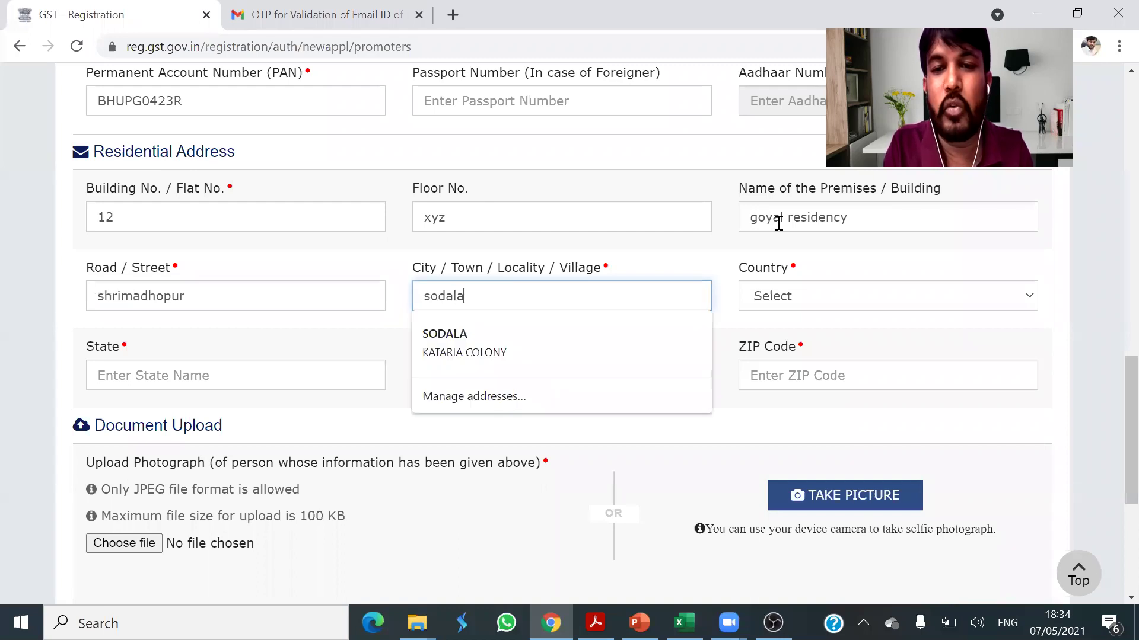
left_click(626, 301)
type("jaipur")
key("Tab")
key("r")
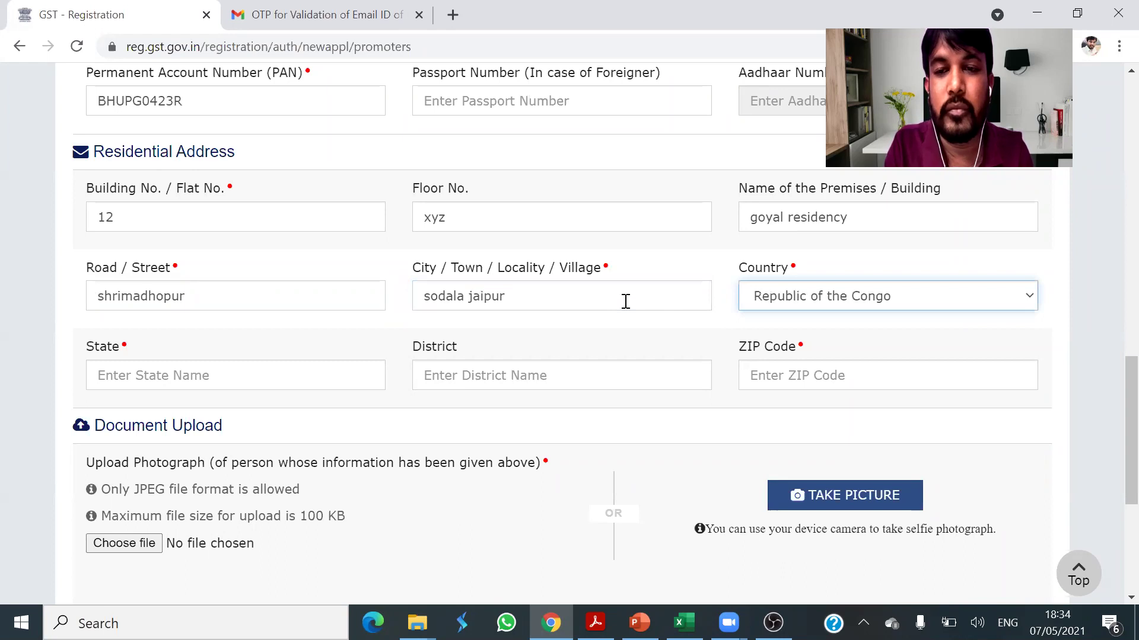
left_click(773, 286)
key("i")
key("Return")
key("Tab")
key("r")
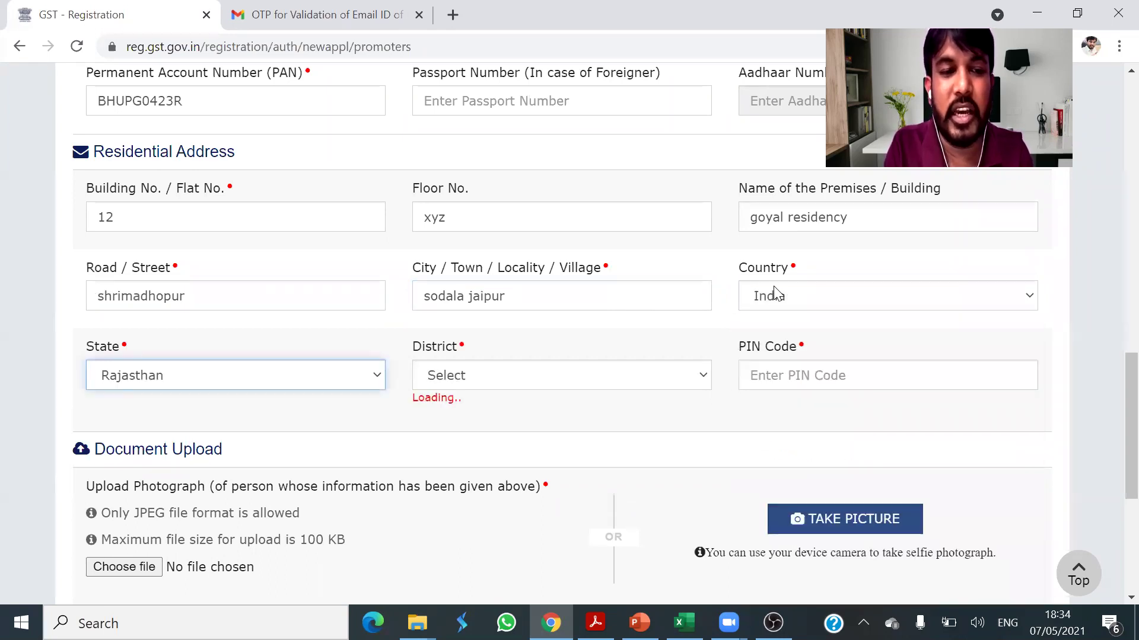
key("Tab")
key("j")
key("Tab")
type("30201")
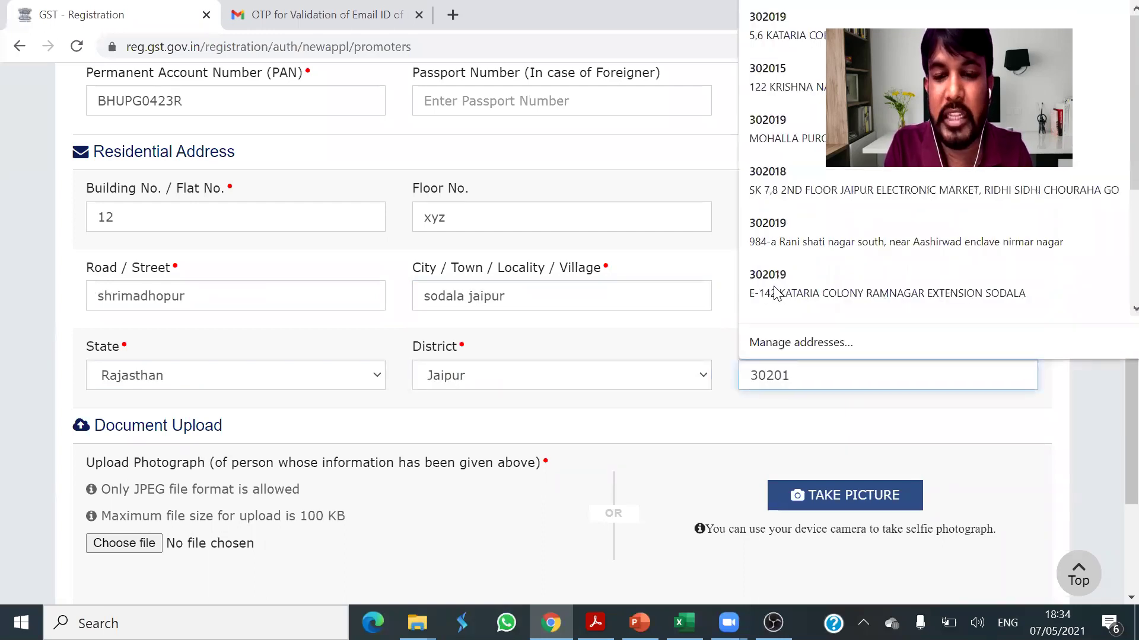
type("9")
key("Tab")
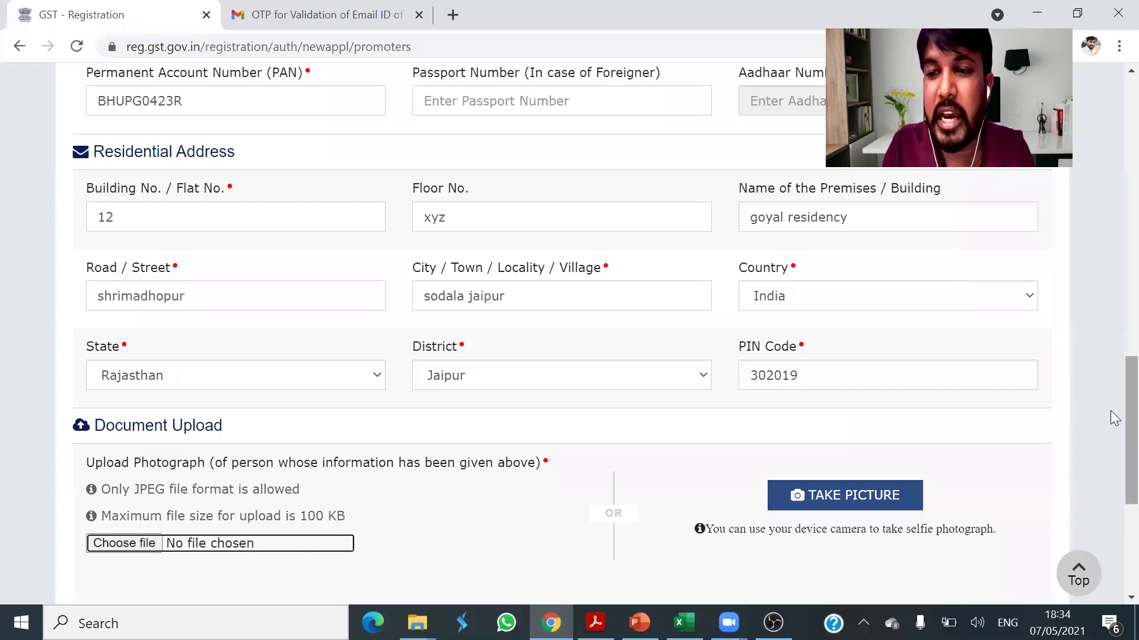
scroll(1111, 411, "down", 4)
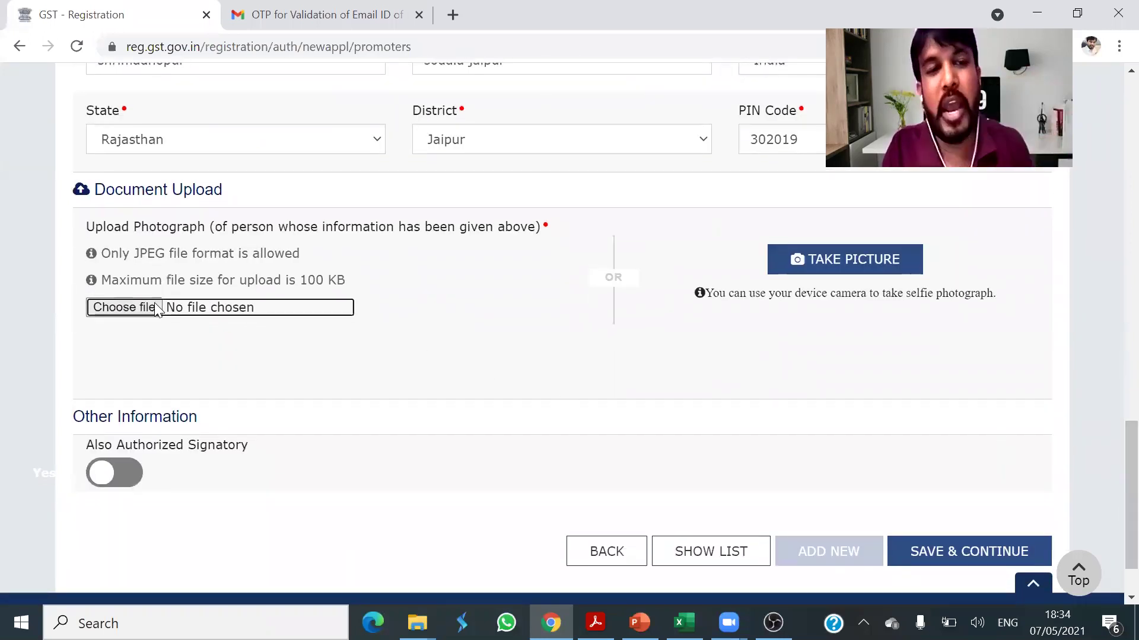
Step: Start the photograph upload and browse to the GST folder in the Open dialog
left_click(323, 285)
triple_click(323, 285)
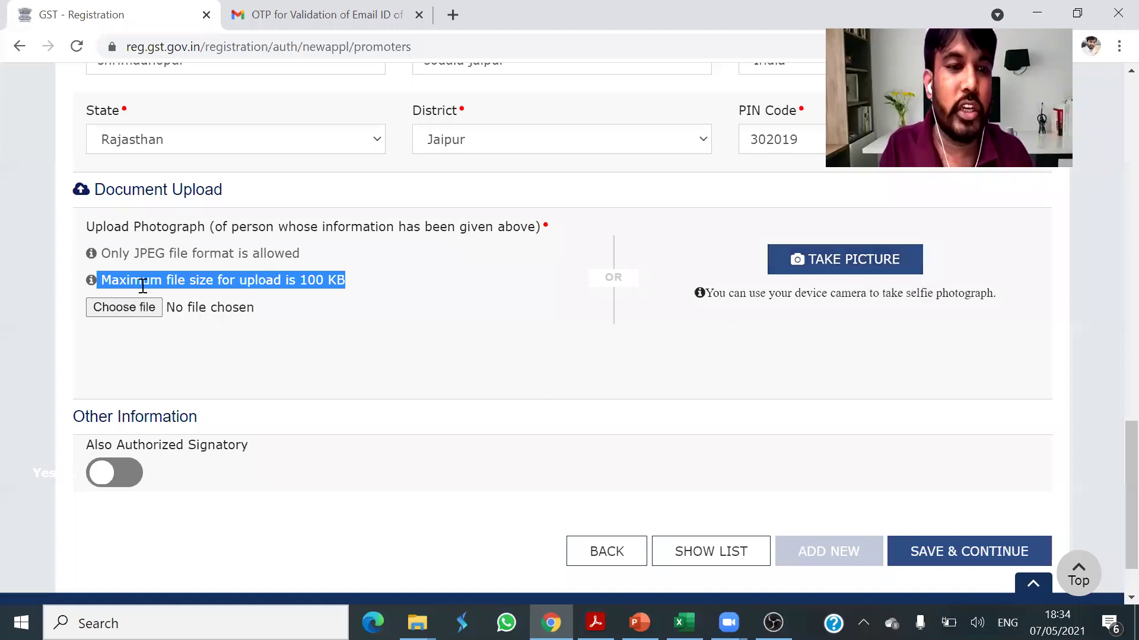
left_click(153, 313)
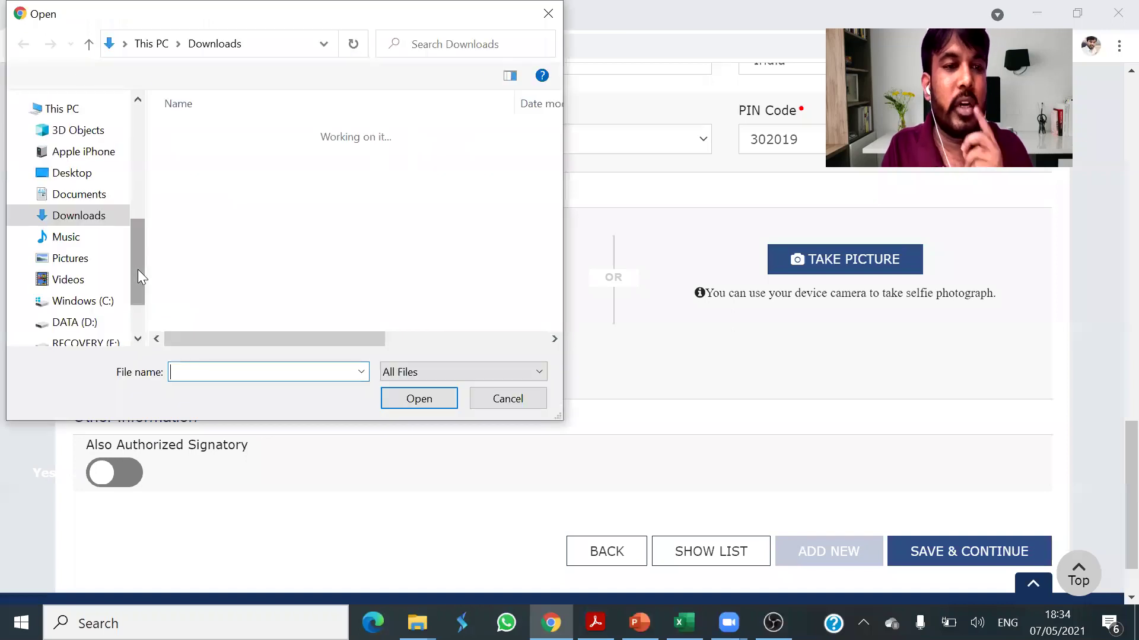
scroll(134, 161, "up", 2)
scroll(131, 149, "up", 4)
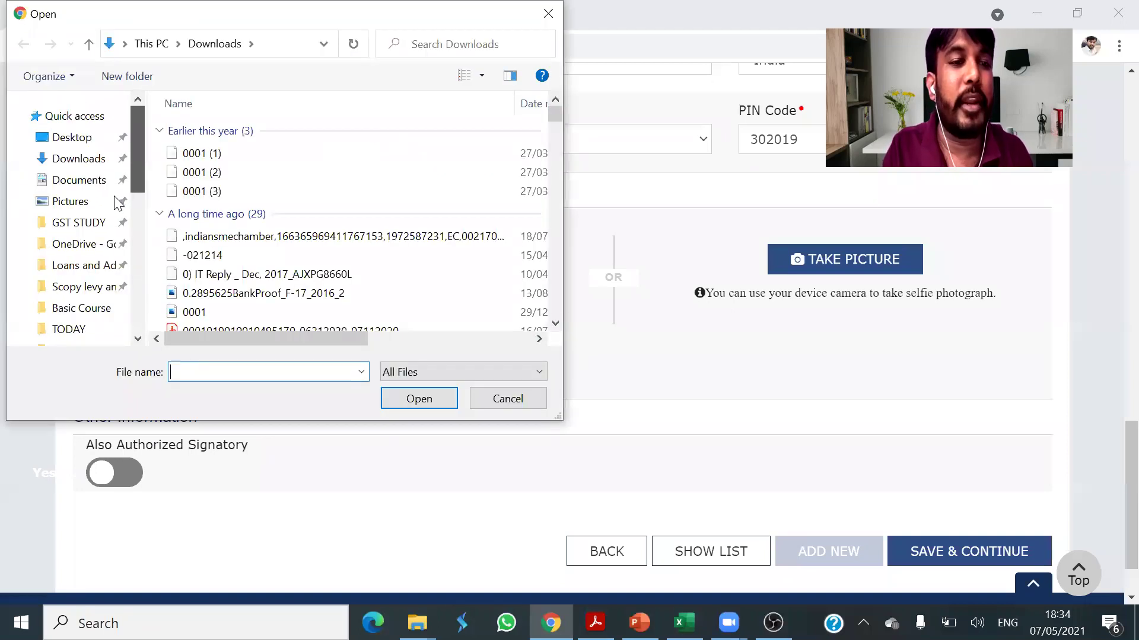
left_click(97, 224)
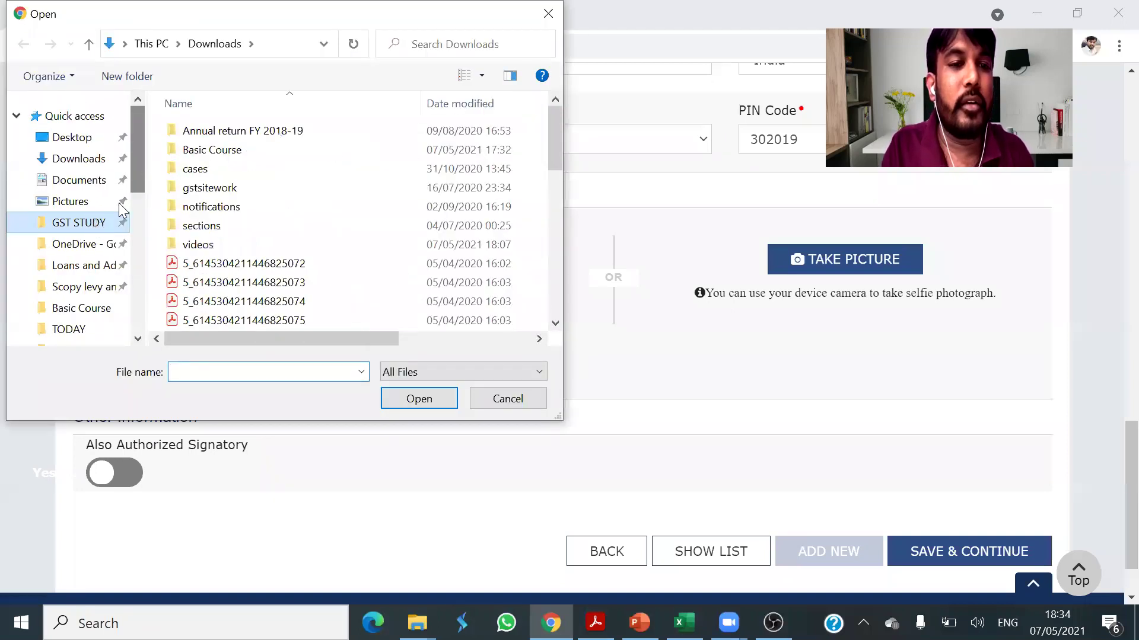
left_click(248, 150)
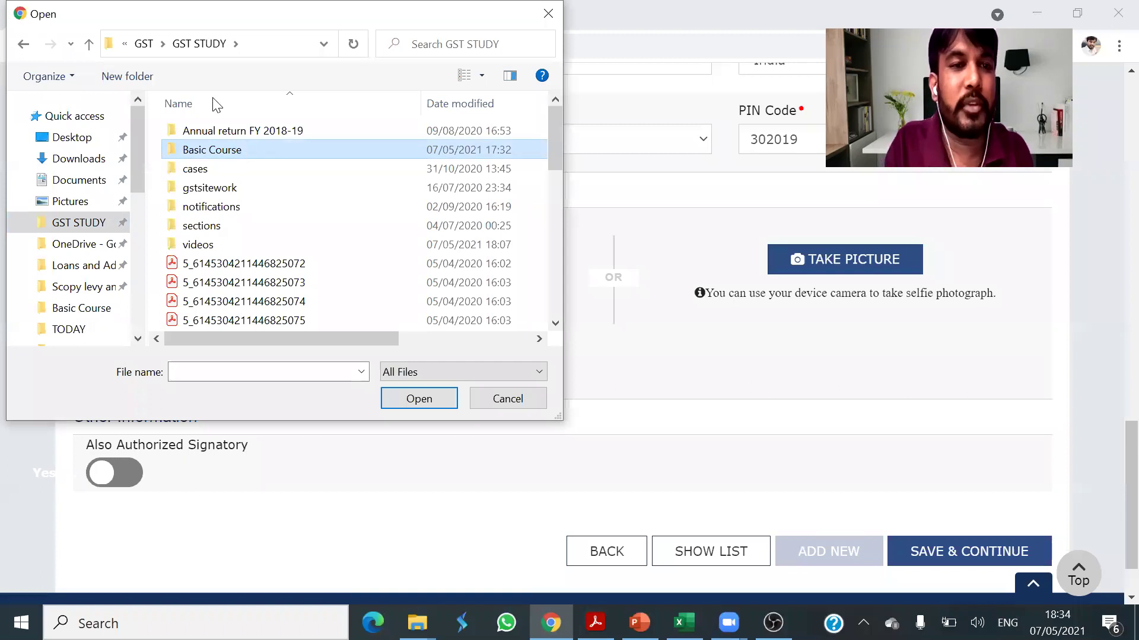
left_click(144, 45)
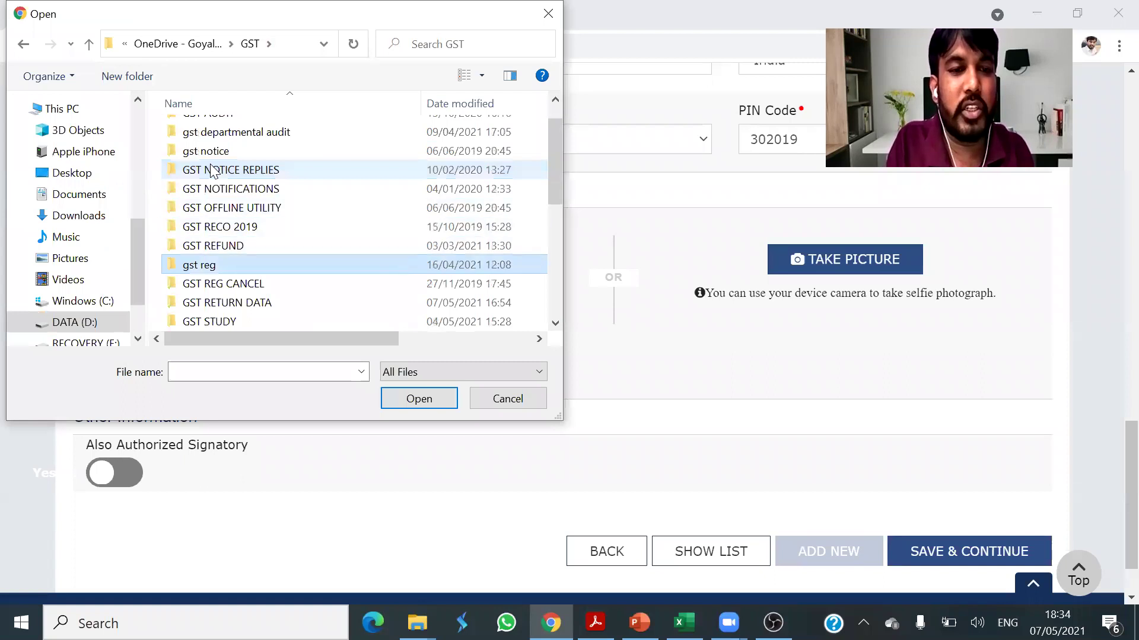
Step: Open the client's folder and upload IMG-20190409-WA0006 as the proprietor's photo
key("Return")
type("anan")
key("Down")
key("Down")
key("Down")
key("Down")
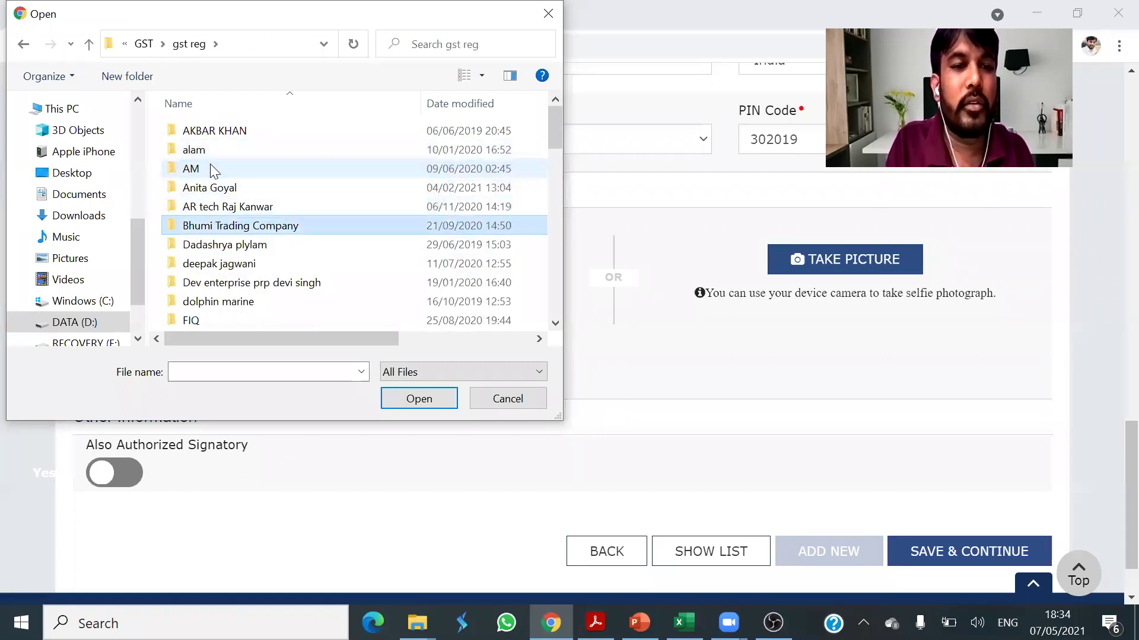
key("Return")
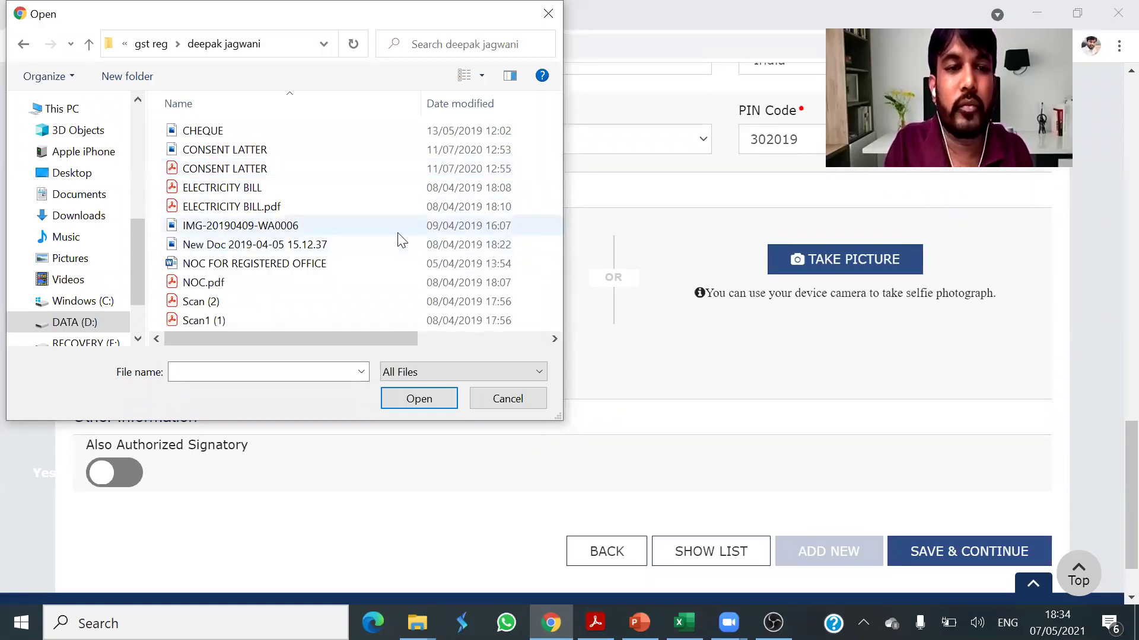
double_click(352, 228)
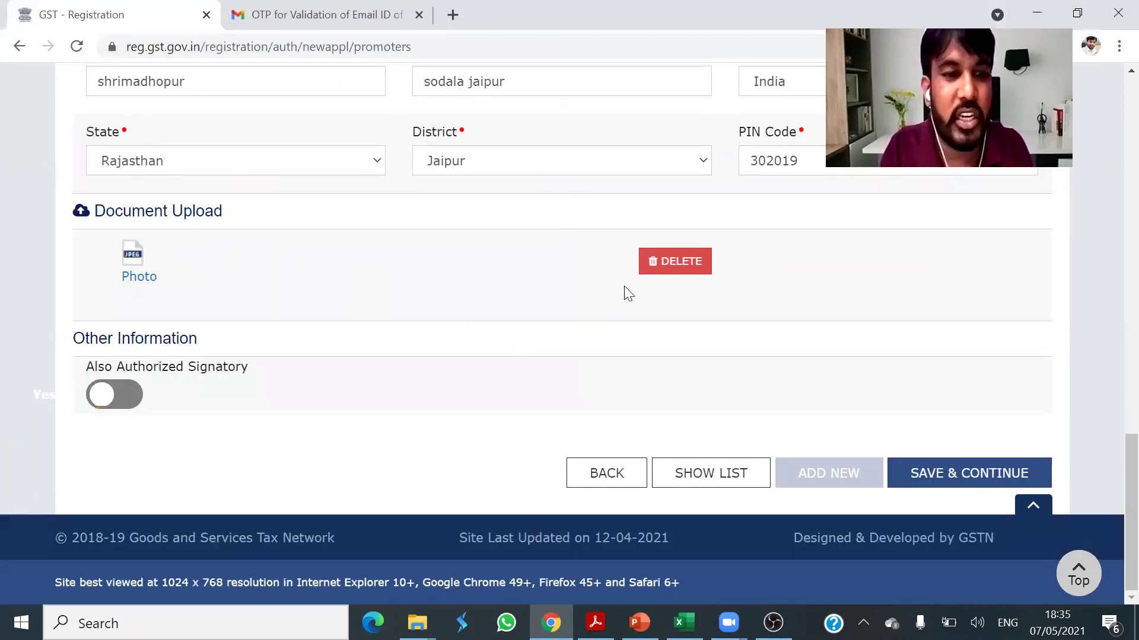
Step: Make the proprietor also and primary authorized signatory, saving each step
left_click(131, 401)
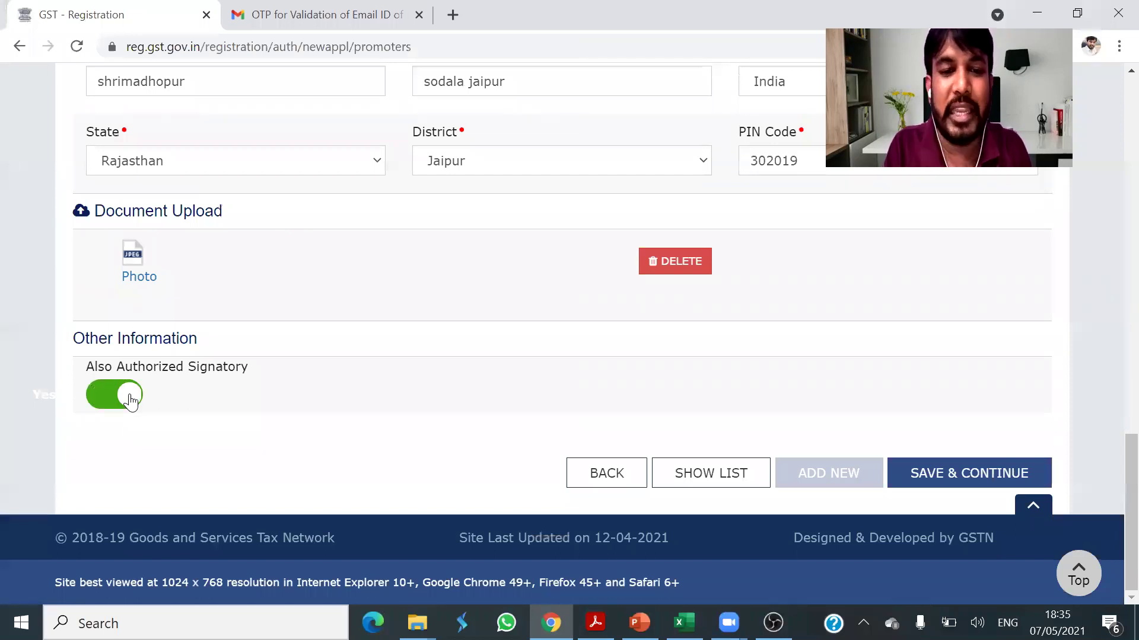
left_click(944, 485)
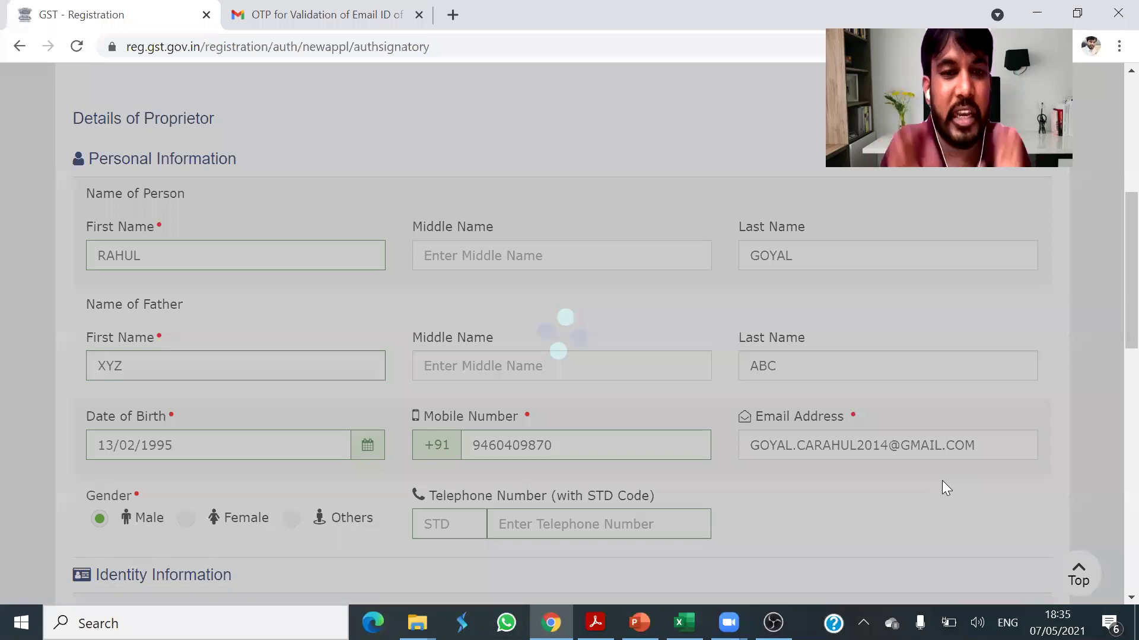
scroll(1111, 202, "down", 1)
scroll(1110, 223, "down", 3)
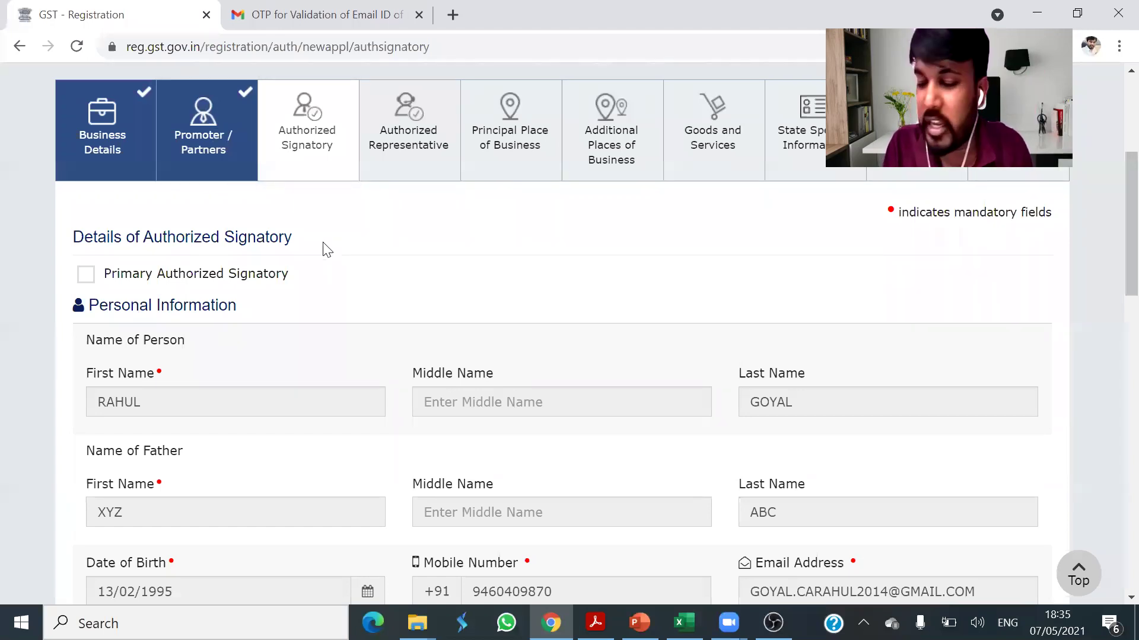
left_click(89, 275)
left_click_drag(1111, 261, 1114, 535)
scroll(1114, 536, "down", 1)
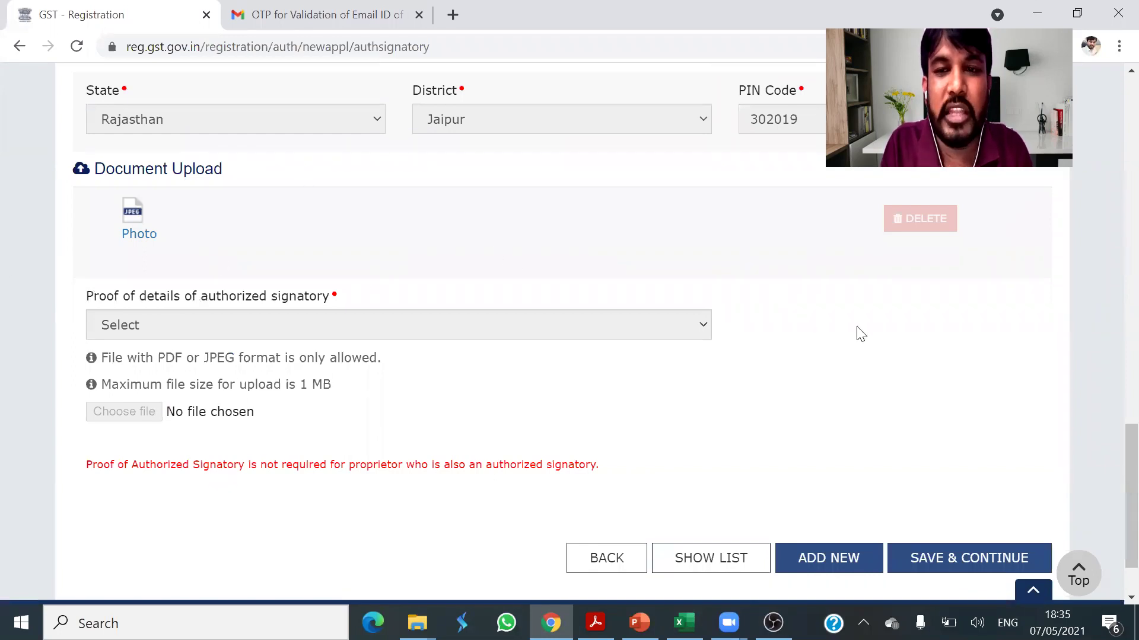
left_click_drag(1114, 493, 1114, 213)
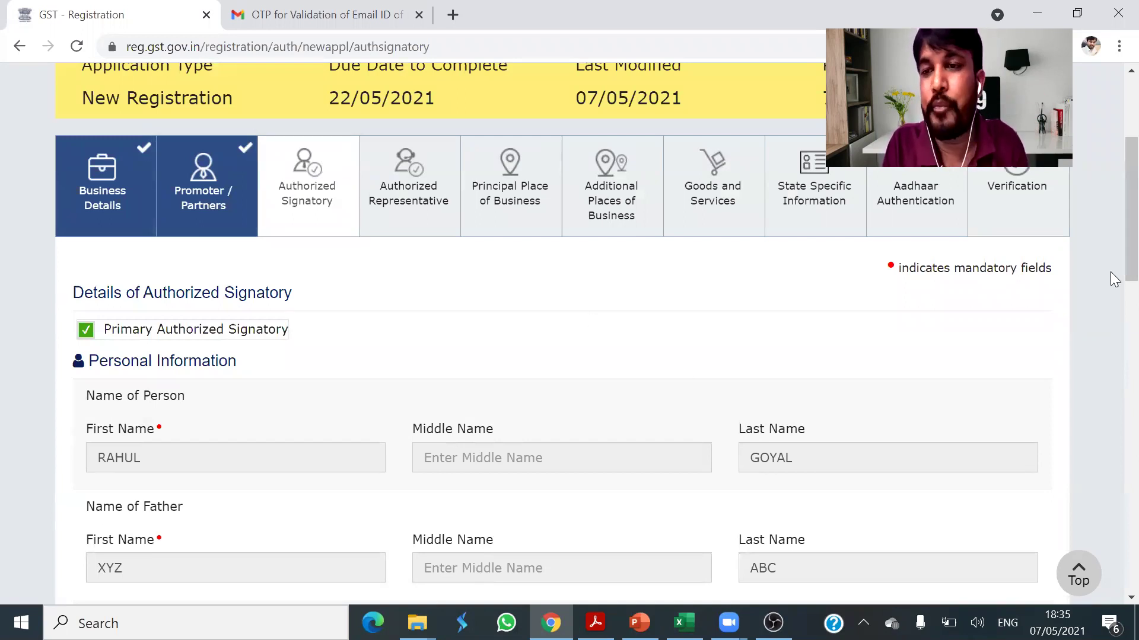
scroll(1113, 287, "down", 3)
scroll(1114, 365, "down", 6)
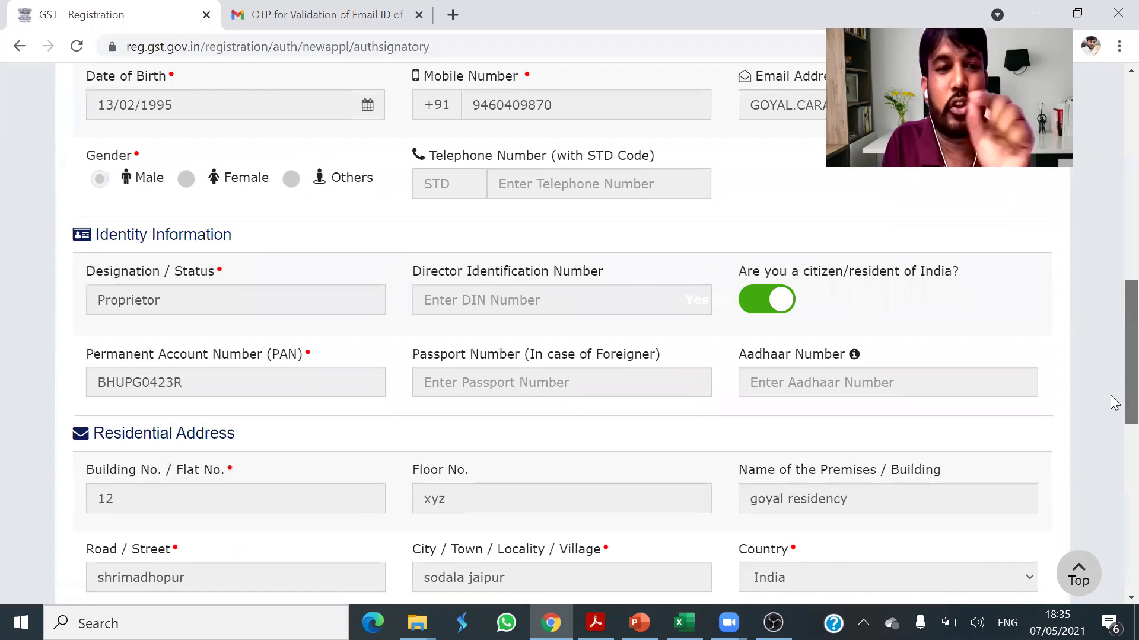
scroll(1114, 403, "down", 2)
scroll(1113, 428, "down", 9)
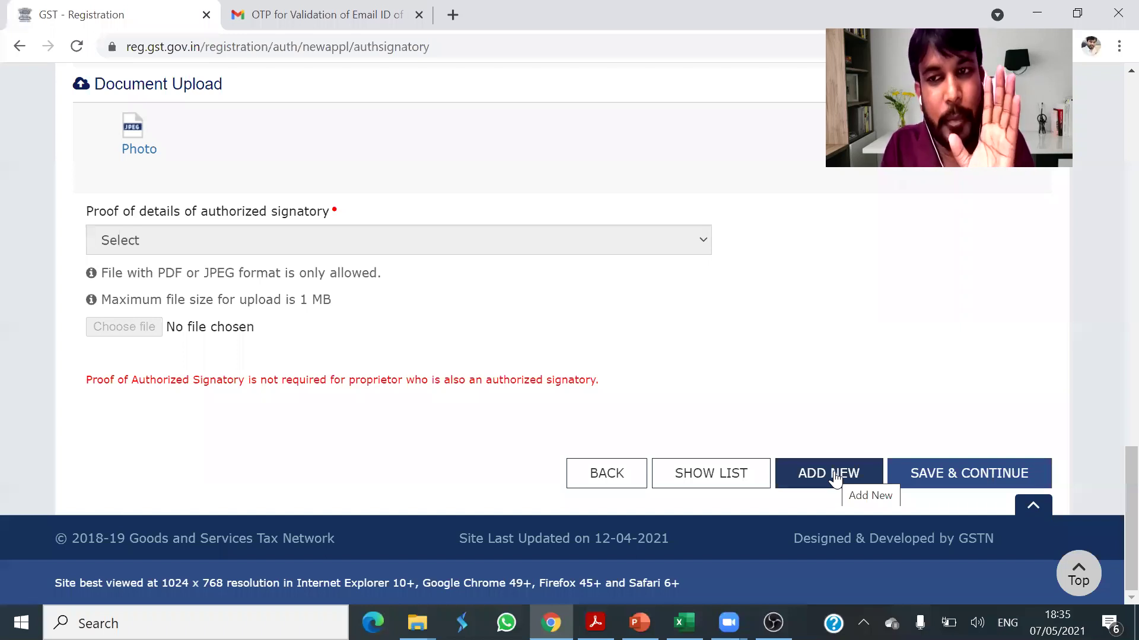
left_click(934, 475)
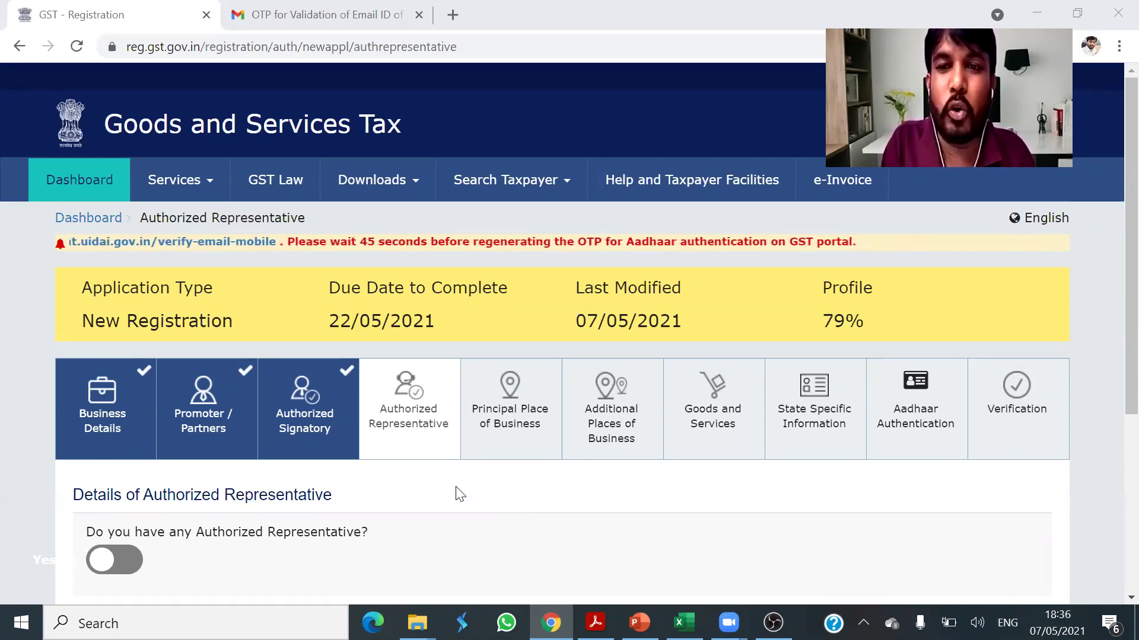
left_click(707, 172)
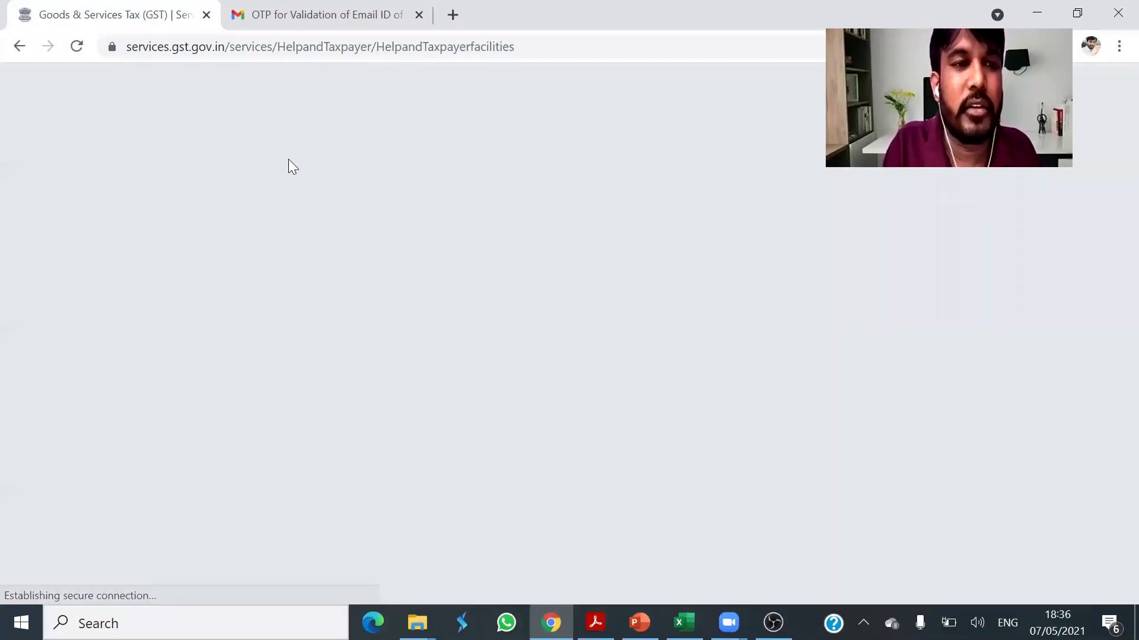
left_click(20, 48)
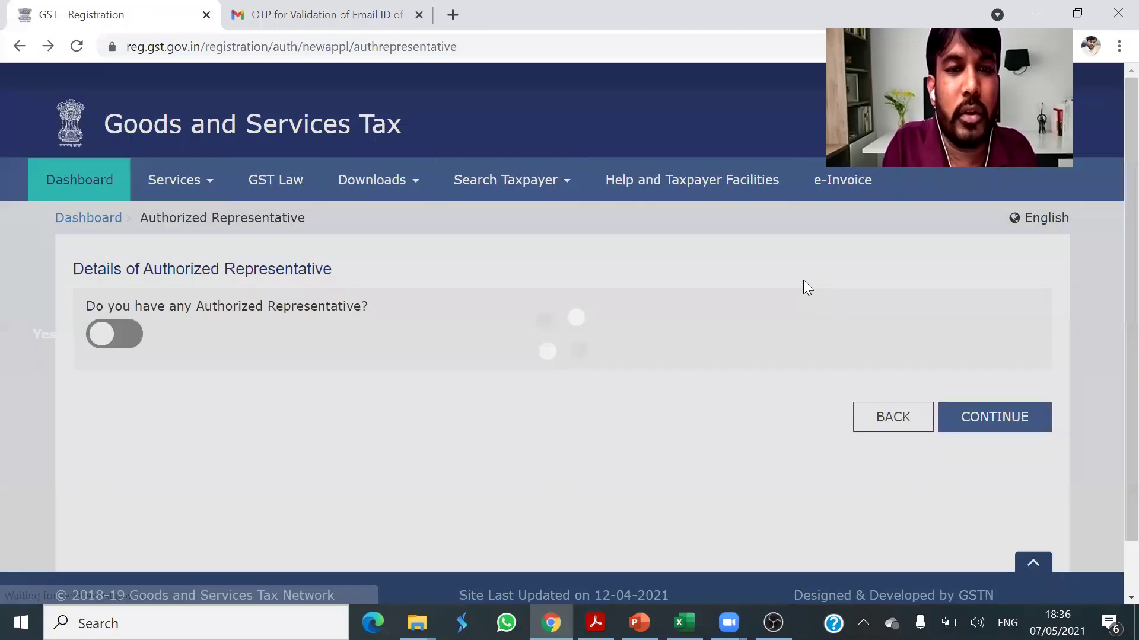
scroll(1110, 303, "down", 2)
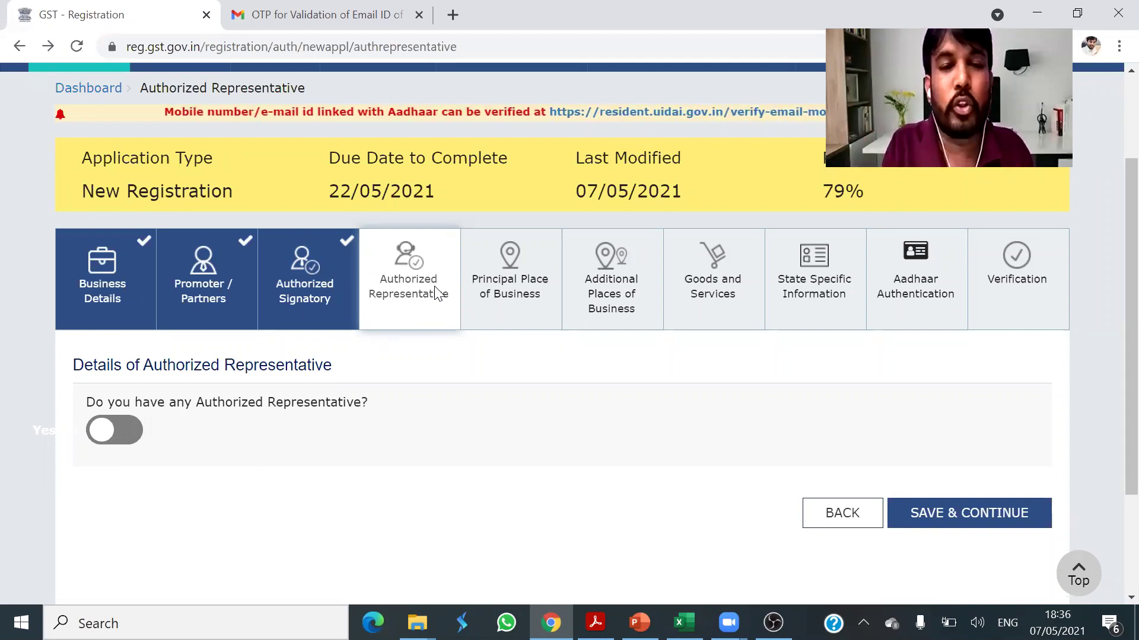
Step: Save the Authorized Representative step and scroll to the Principal Place of Business address
left_click(528, 284)
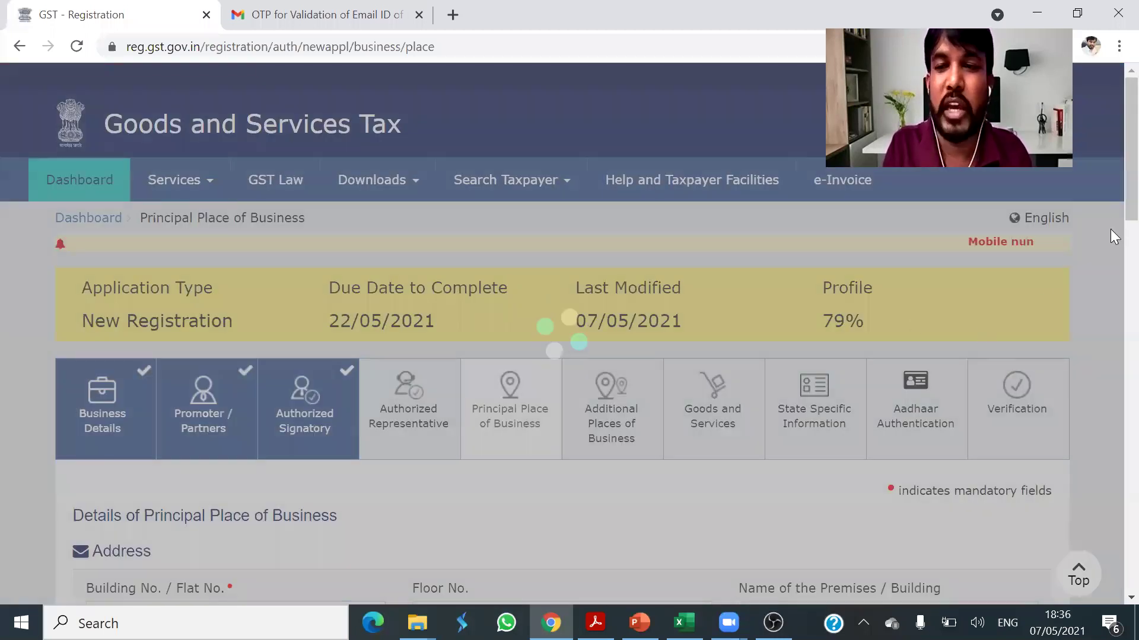
scroll(1110, 207, "down", 5)
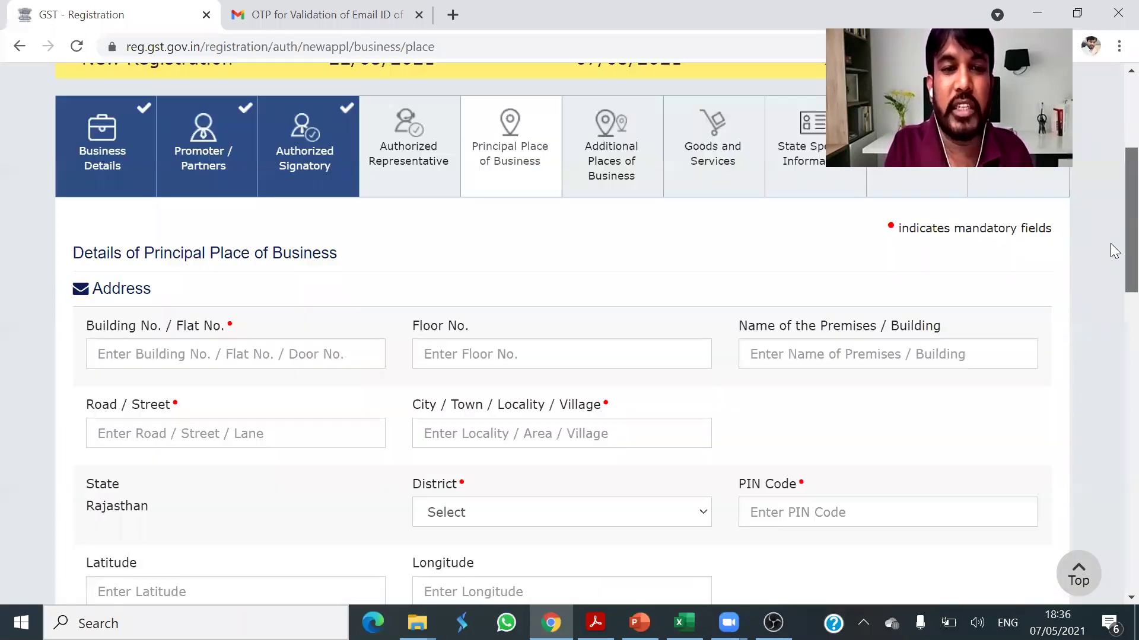
left_click(409, 106)
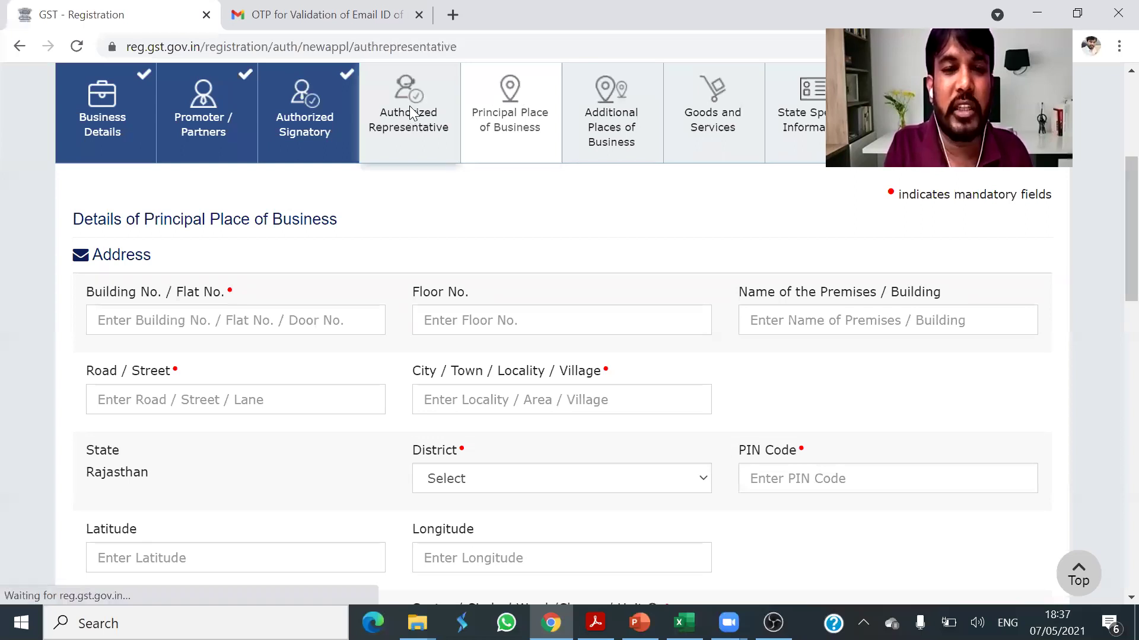
scroll(1110, 420, "down", 4)
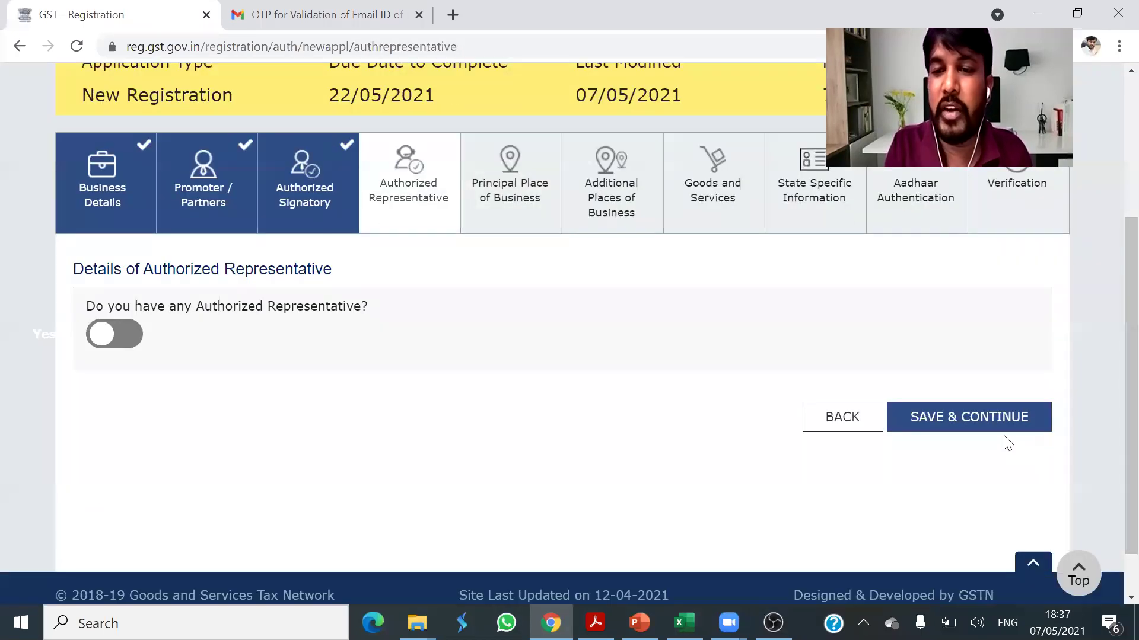
left_click(996, 426)
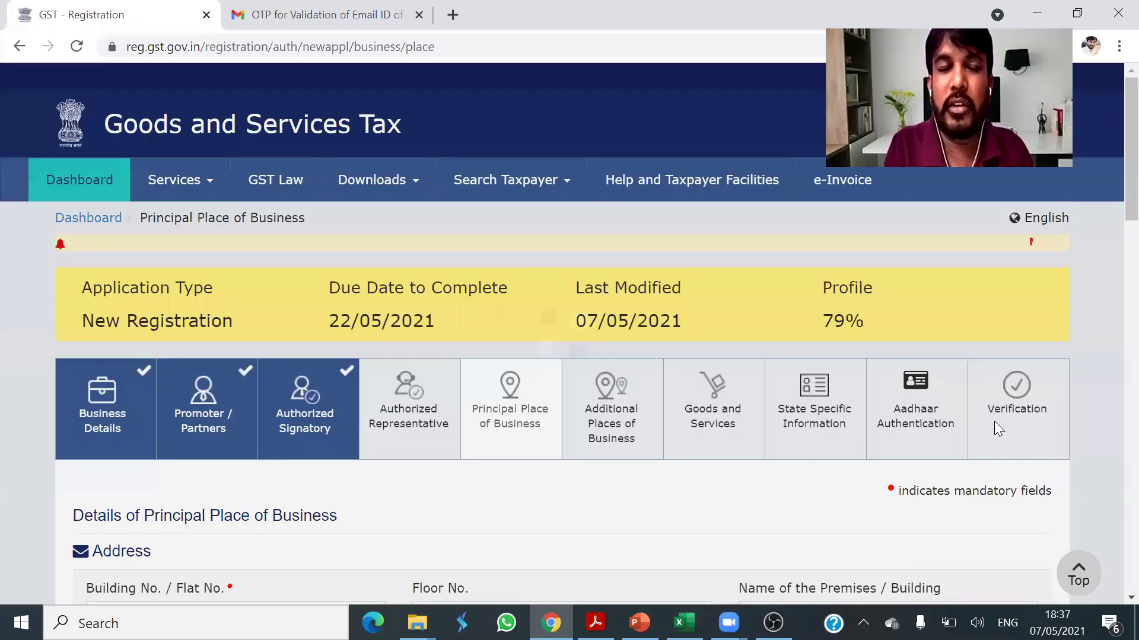
scroll(1111, 155, "down", 3)
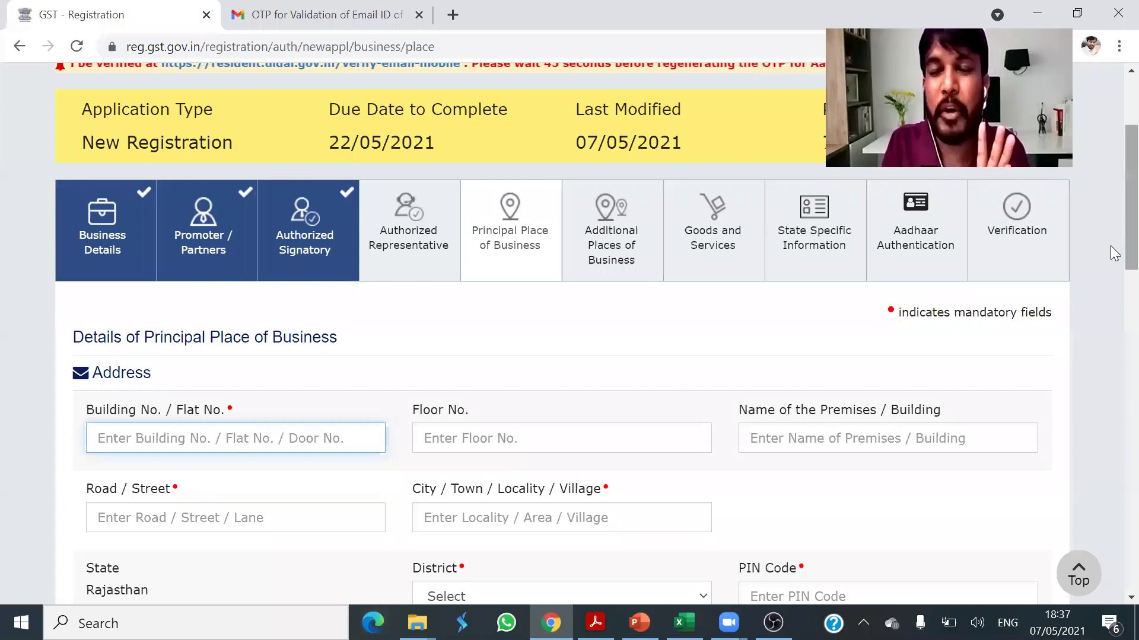
scroll(255, 492, "down", 1)
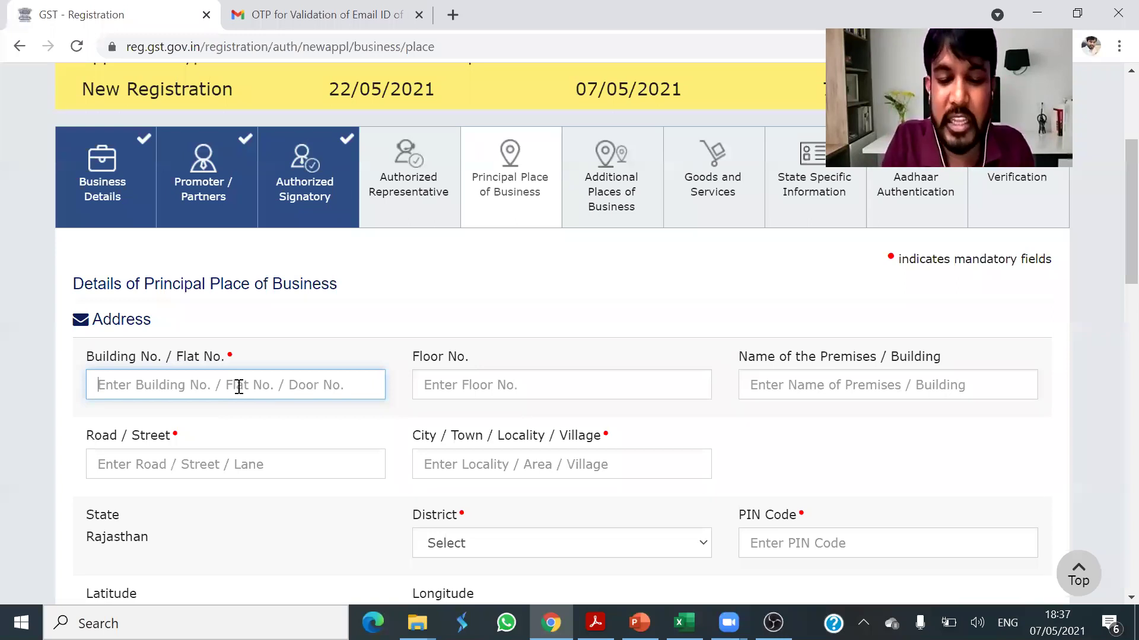
key("Tab")
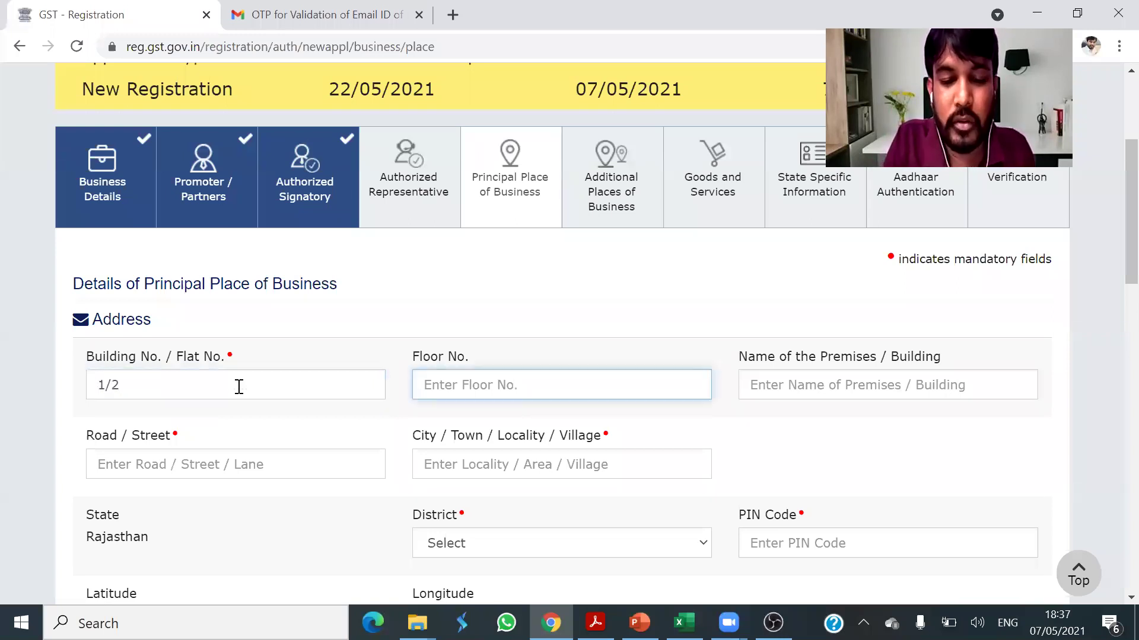
type("2nd floor")
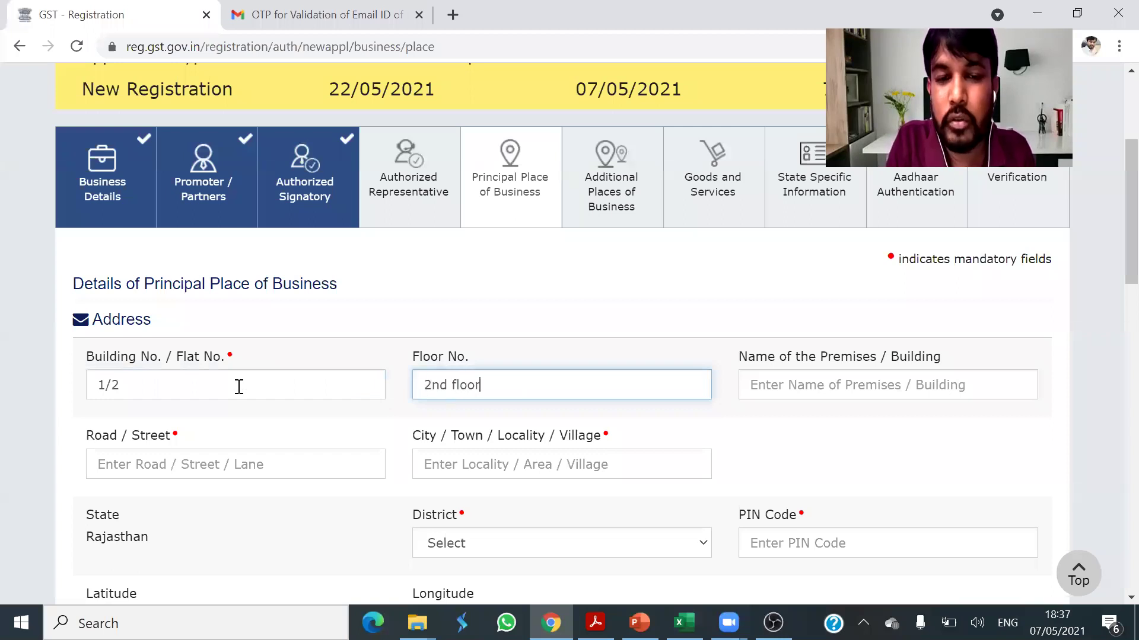
key("Tab")
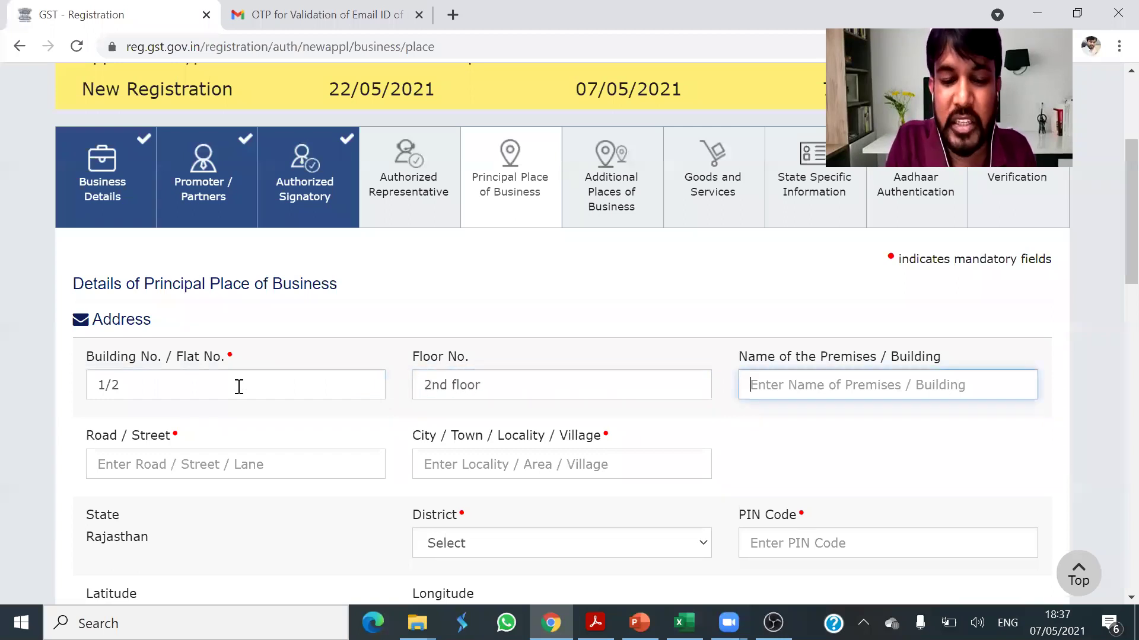
type("gay")
key("BackSpace")
key("BackSpace")
key("BackSpace")
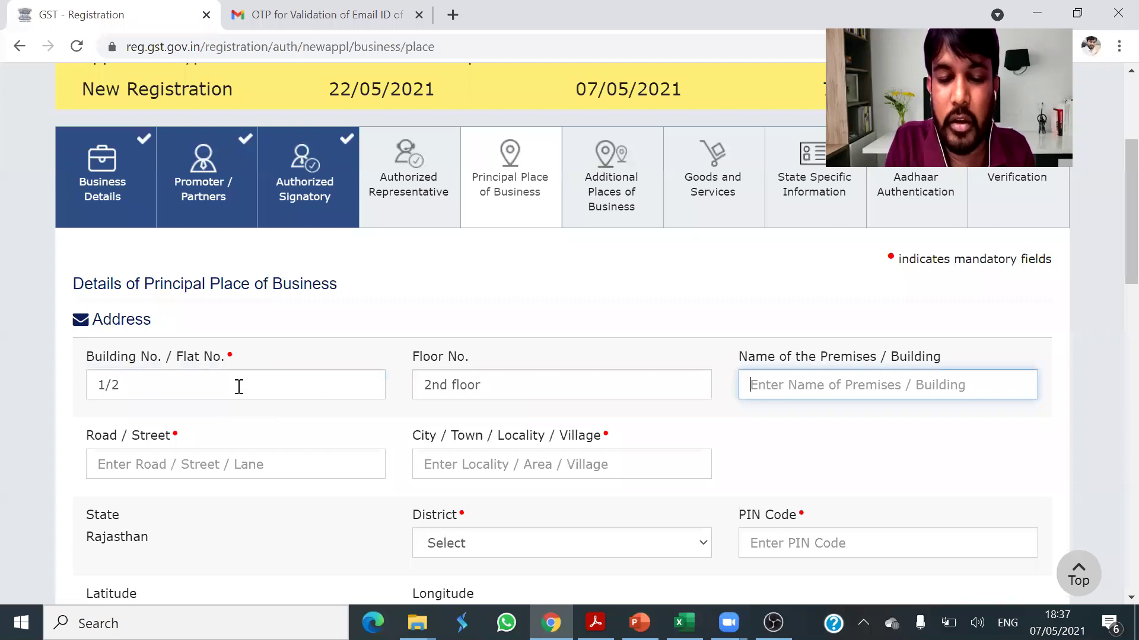
type("umedh")
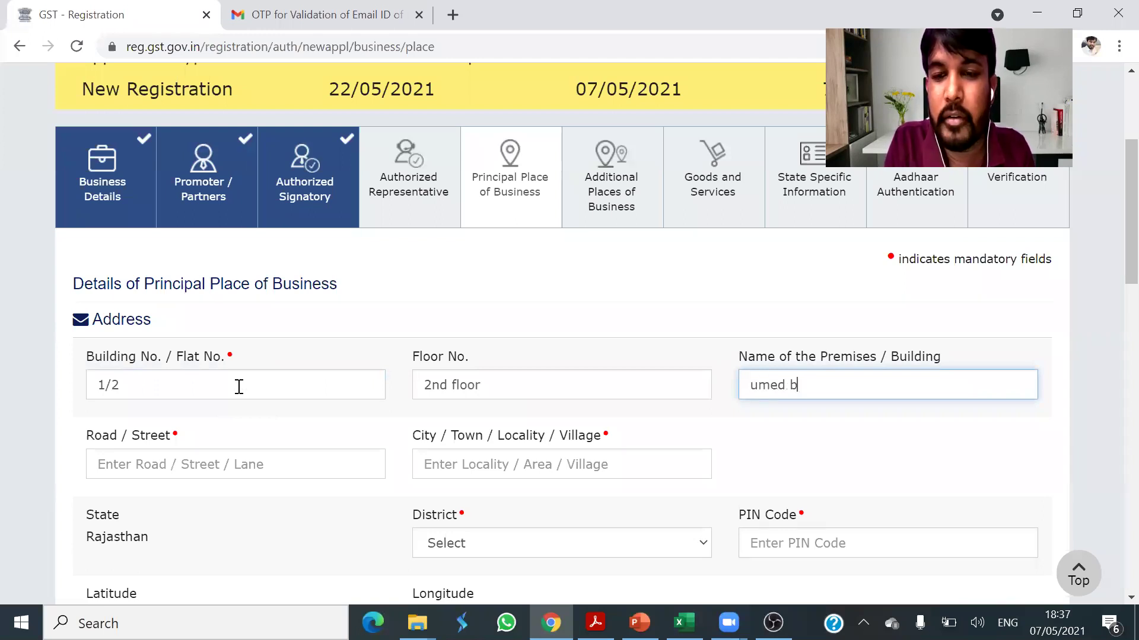
key("BackSpace")
key("BackSpace")
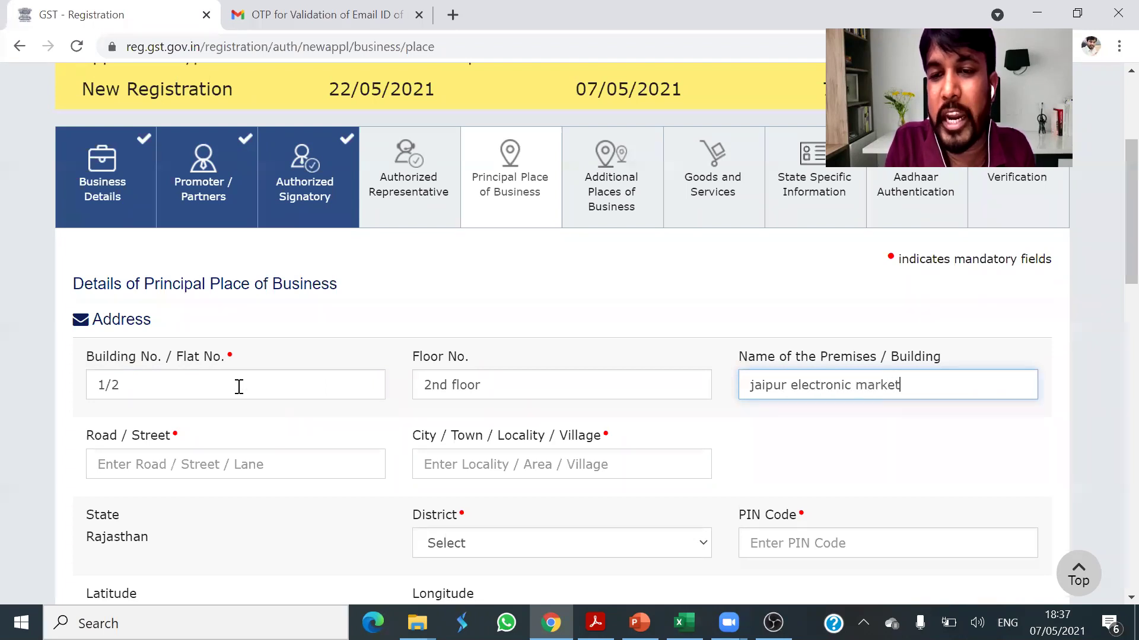
Step: Enter road 'gopalpura' and city 'jaipur'
key("Tab")
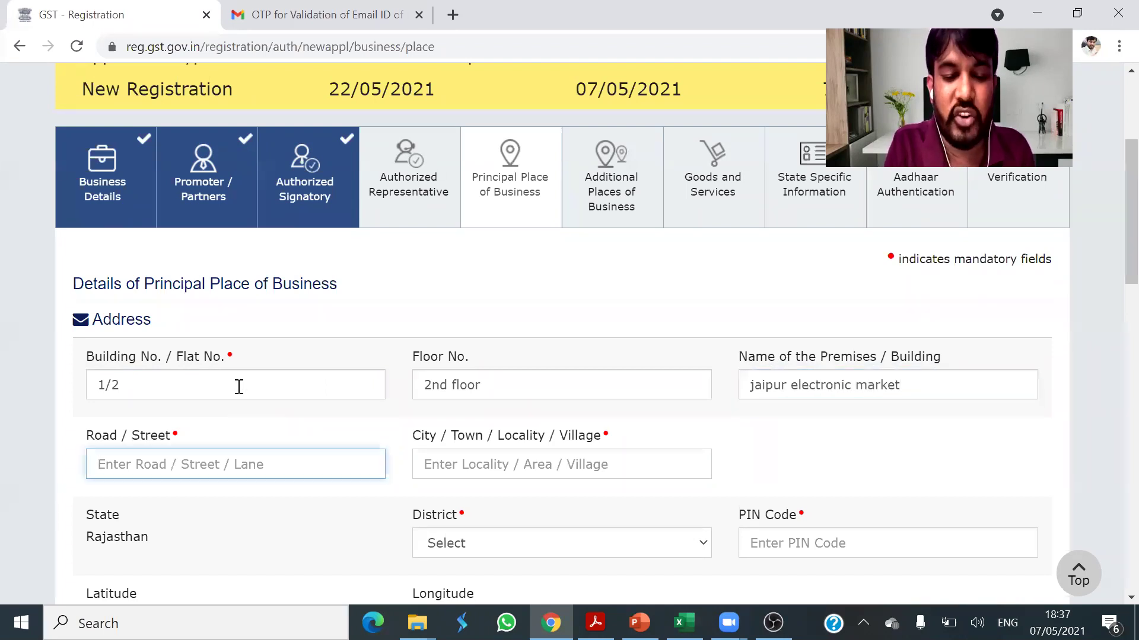
type("gopo")
type("lpura")
key("Tab")
type("jai")
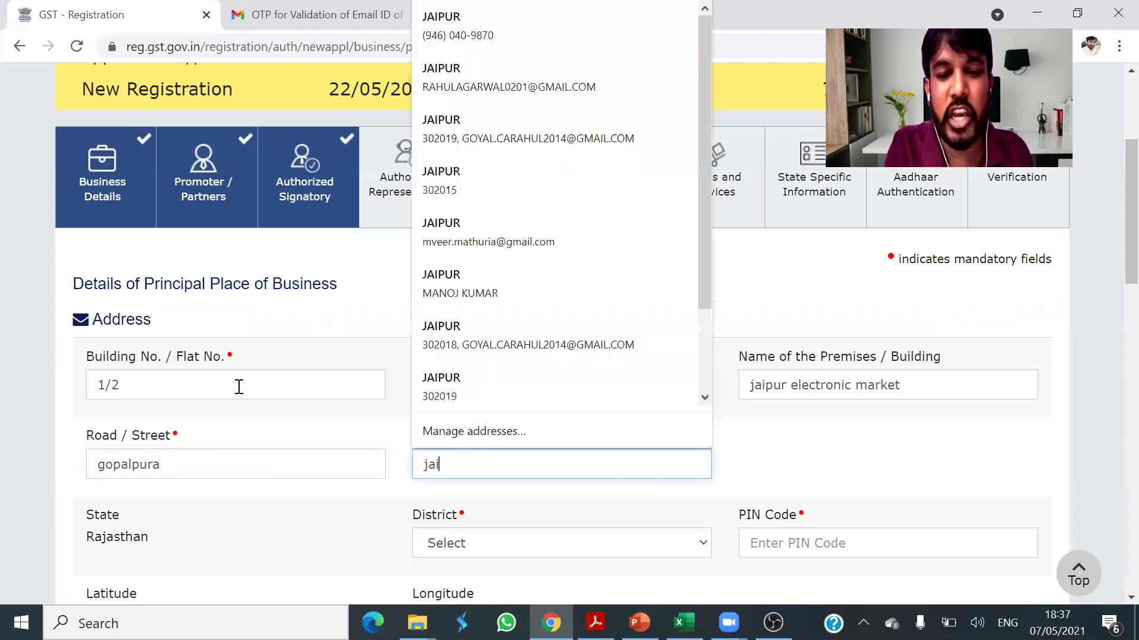
type("upu")
type("r")
key("BackSpace")
key("BackSpace")
key("BackSpace")
key("BackSpace")
type("pur")
Step: Choose district Jaipur and enter PIN code 302019 so the state ward loads
key("Tab")
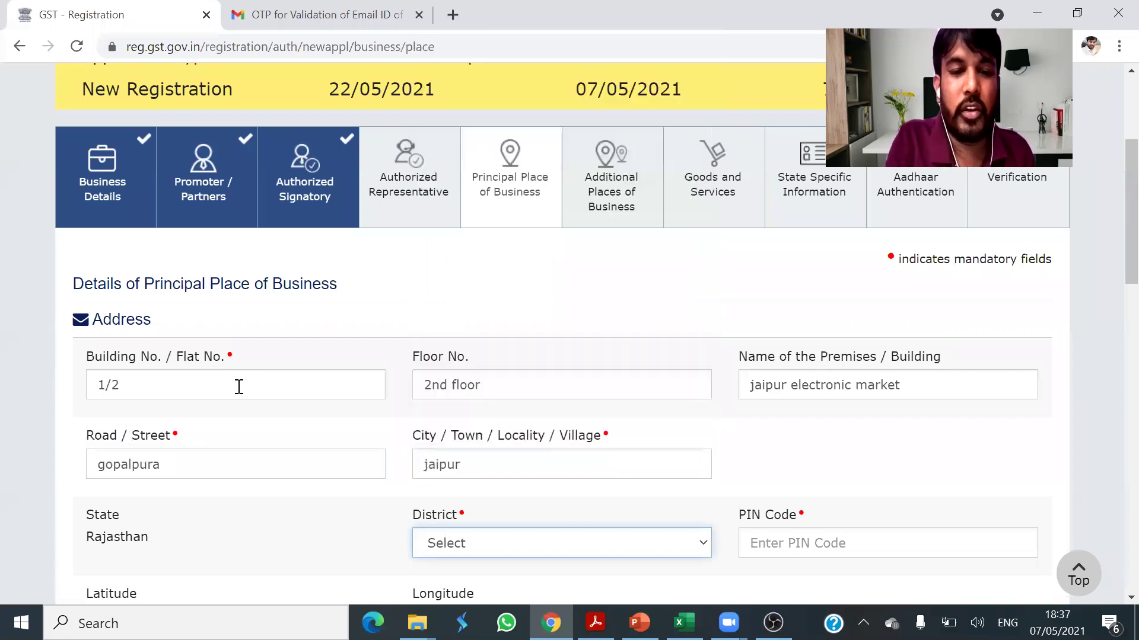
scroll(239, 387, "down", 2)
key("j")
key("Tab")
type("302019")
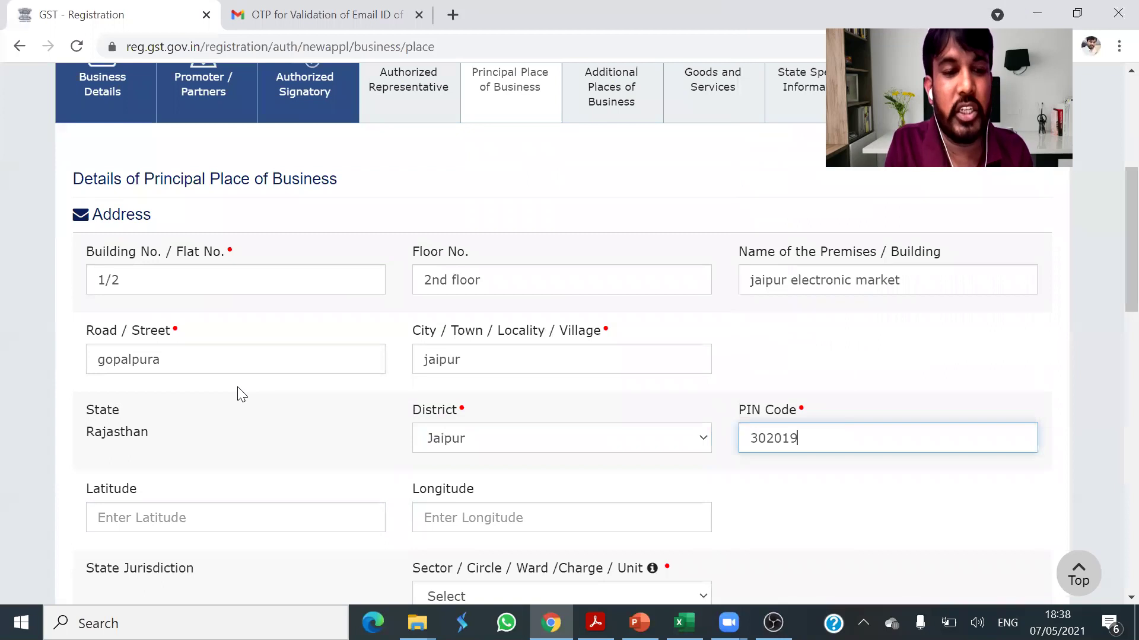
key("Tab")
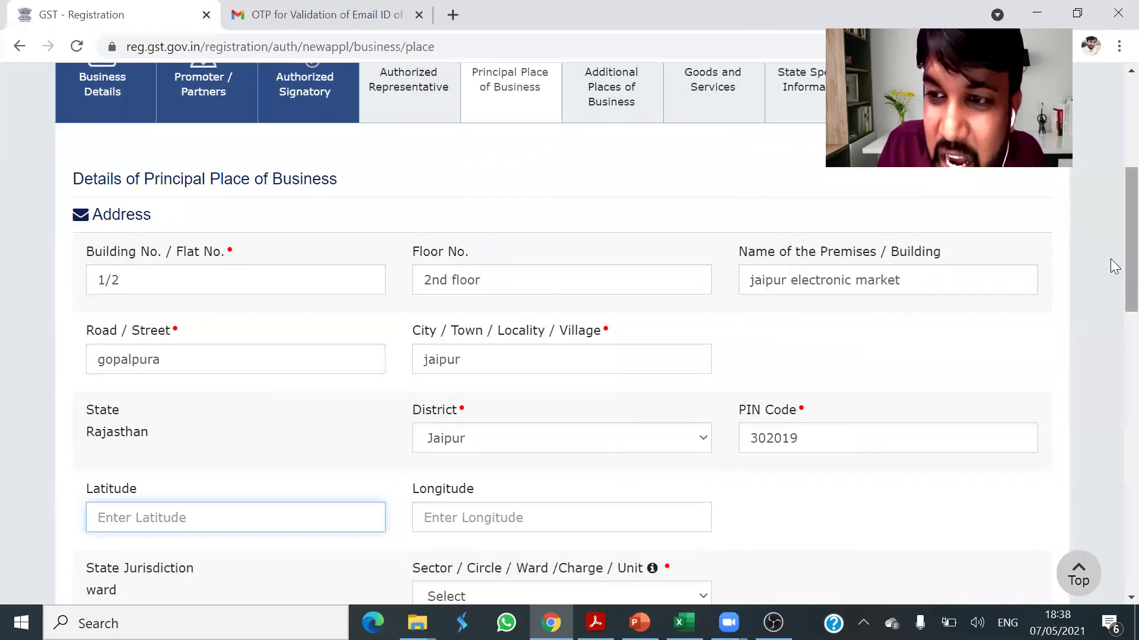
scroll(1114, 274, "down", 2)
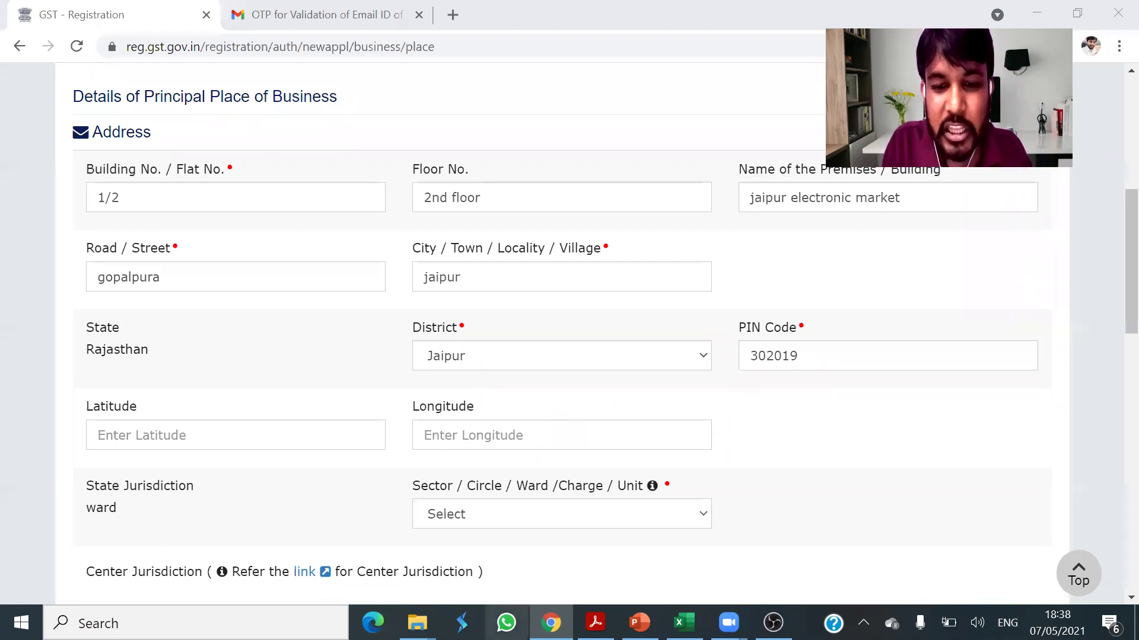
left_click(596, 622)
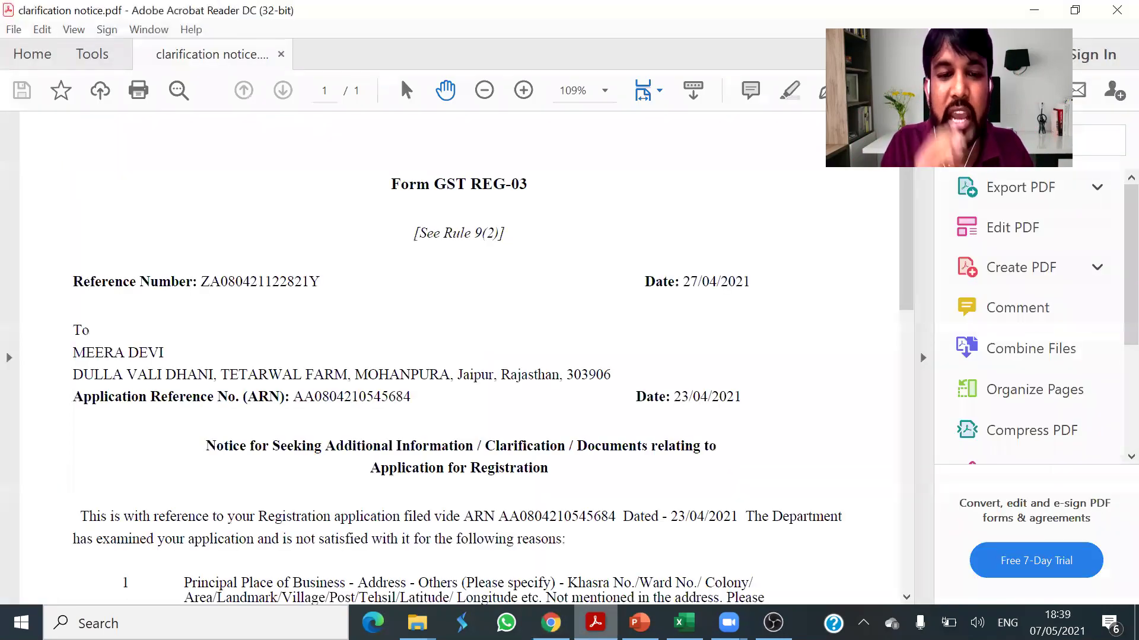
scroll(456, 355, "down", 3)
scroll(423, 418, "down", 3)
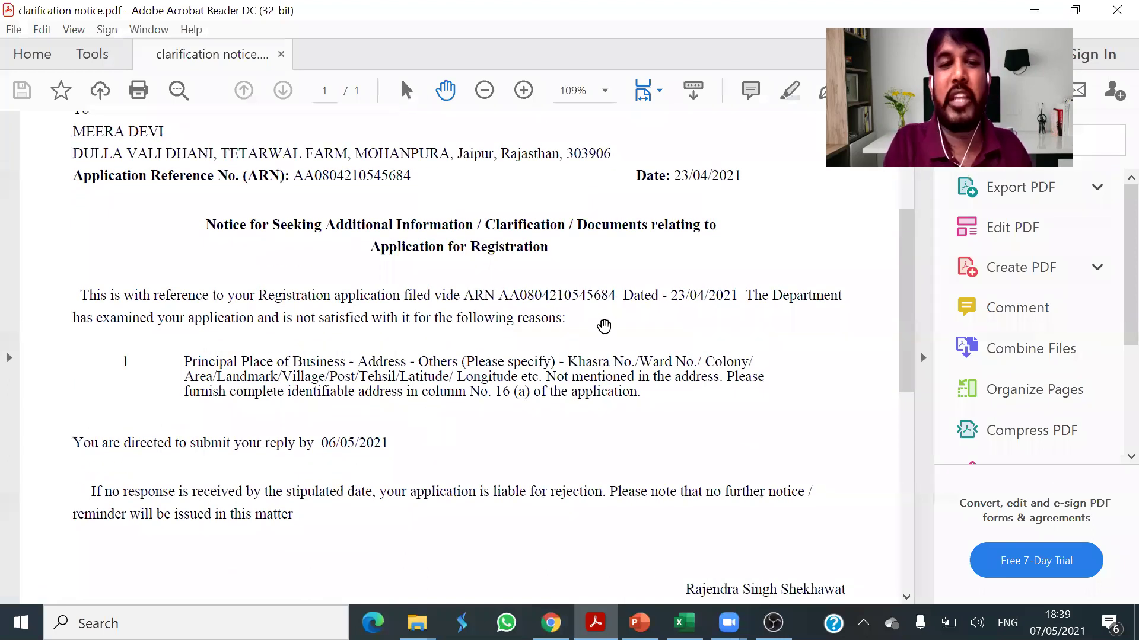
triple_click(435, 374)
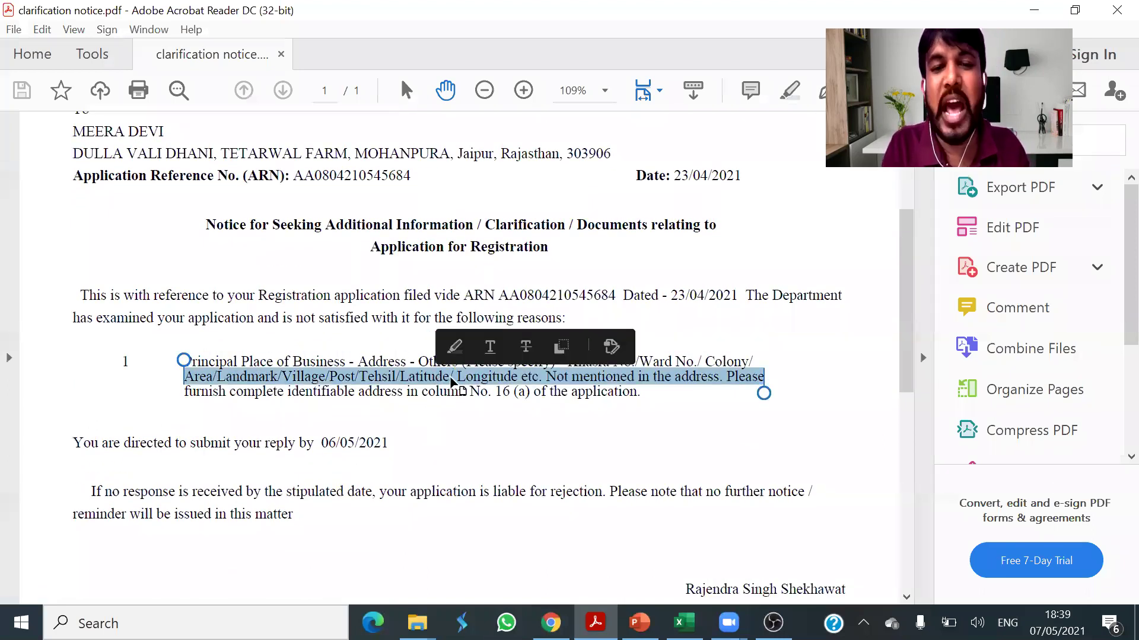
left_click(1026, 5)
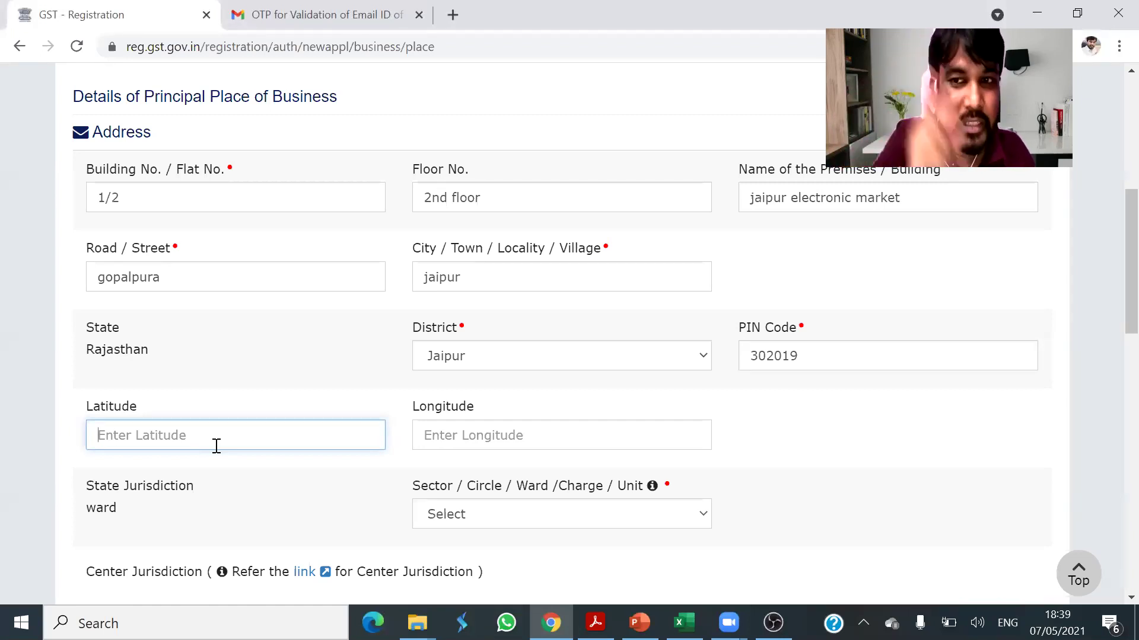
Step: In a new tab, search Bing for 'google maps' and open the Google Maps result
left_click(450, 22)
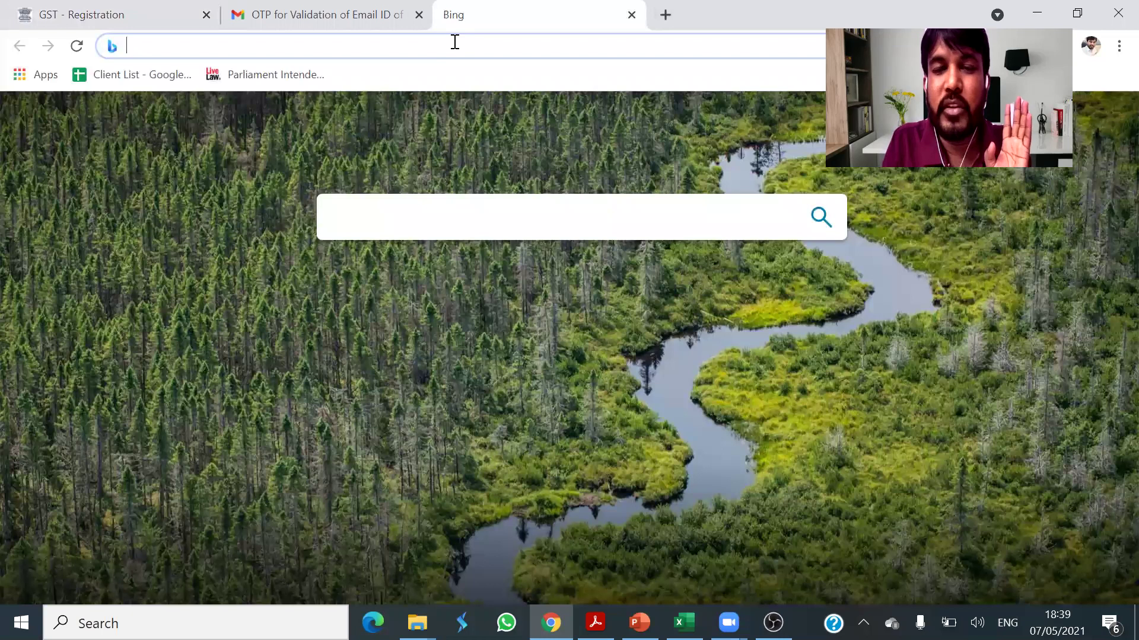
type("latu")
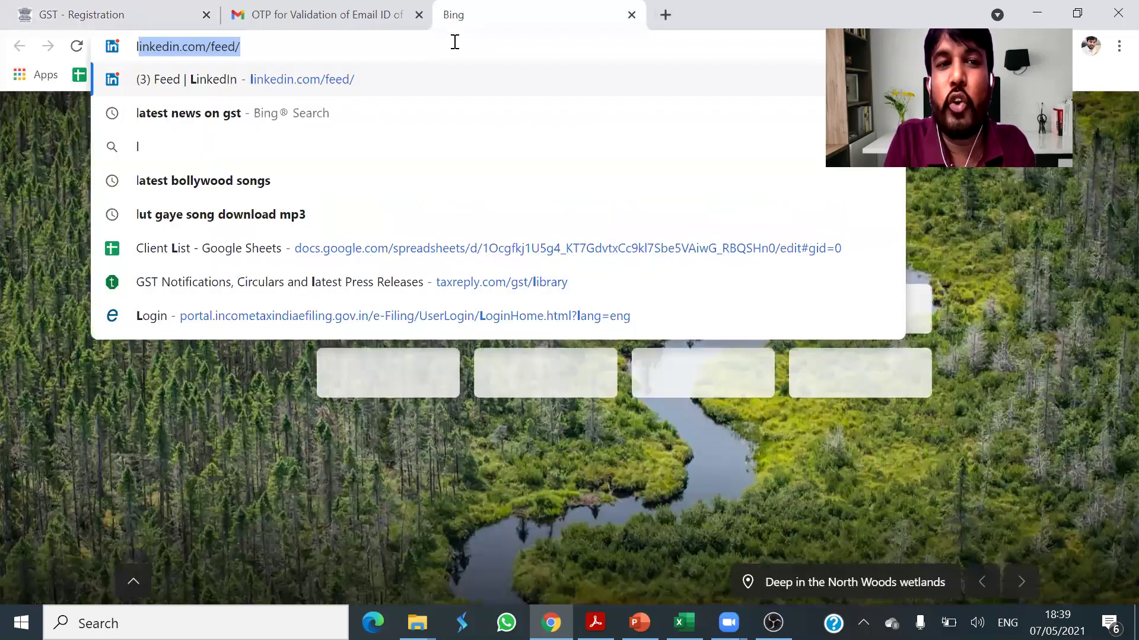
key("BackSpace")
key("BackSpace")
key("BackSpace")
key("BackSpace")
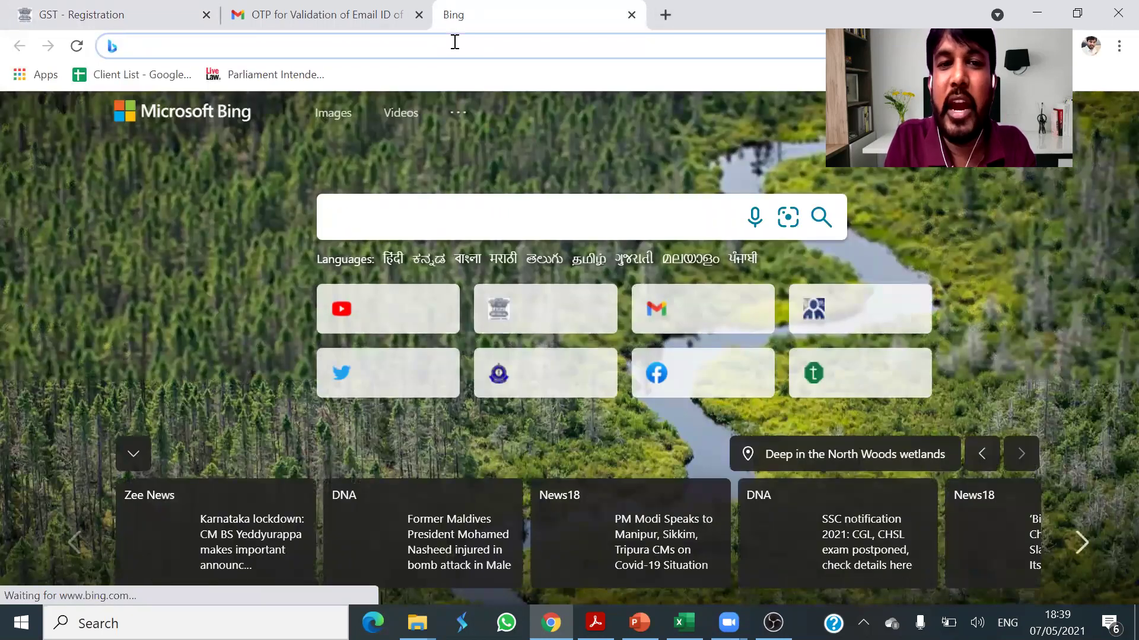
key("Escape")
type("goog")
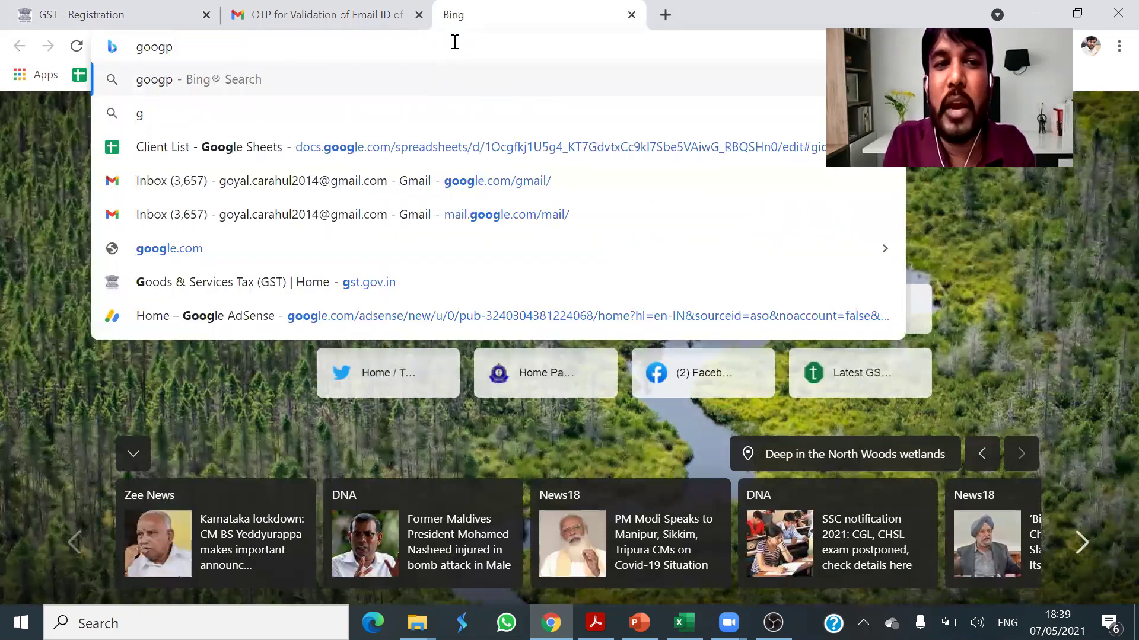
type("le maps")
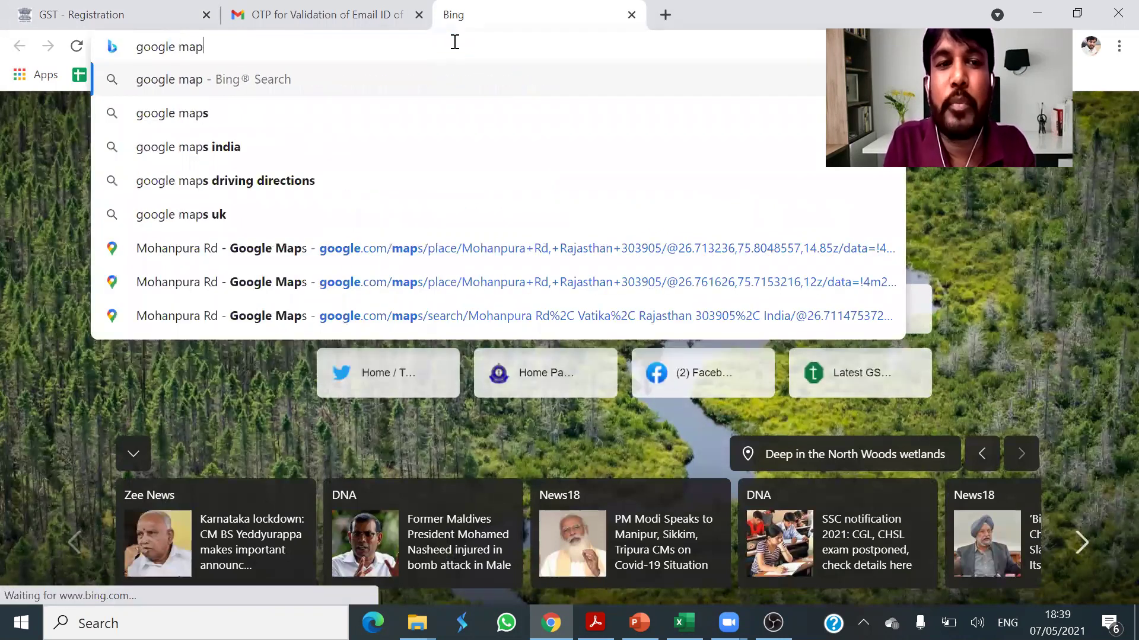
key("Return")
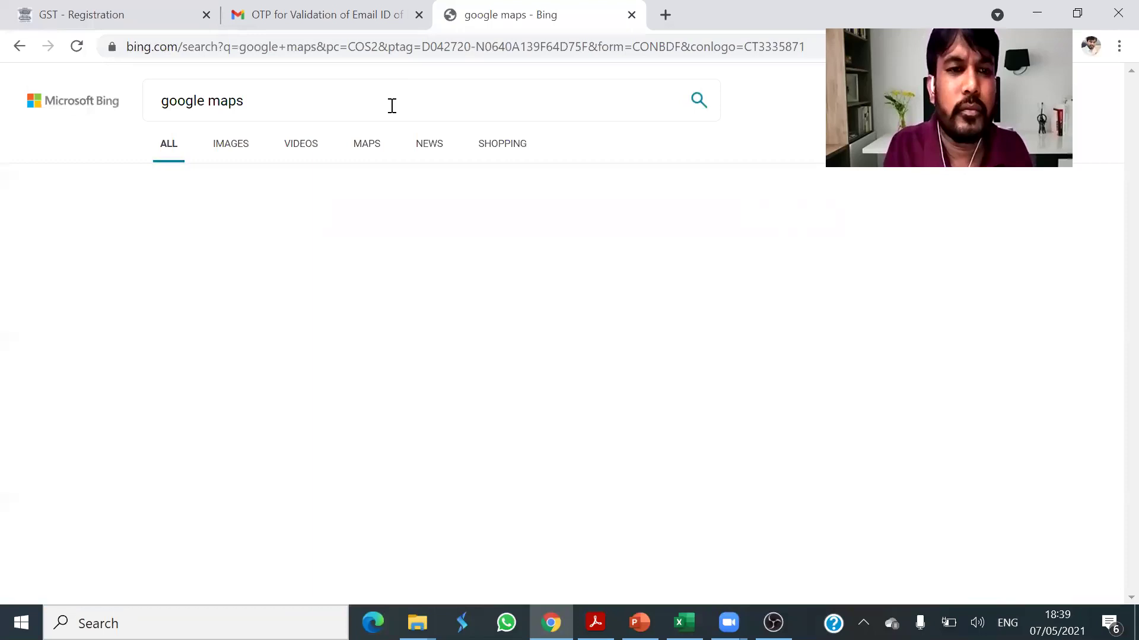
left_click(257, 235)
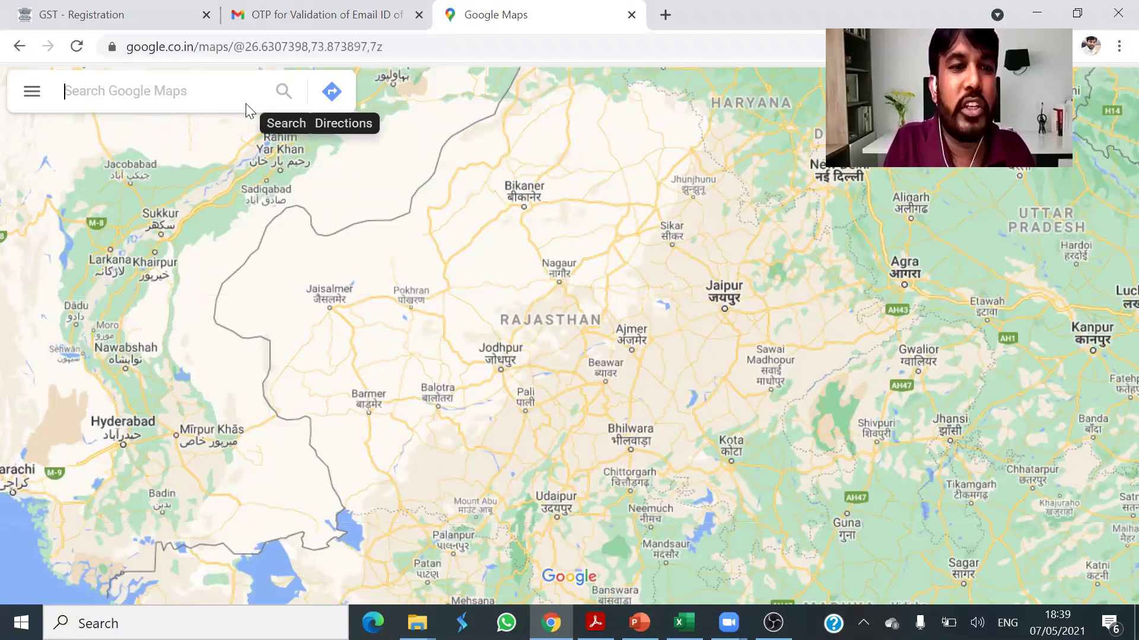
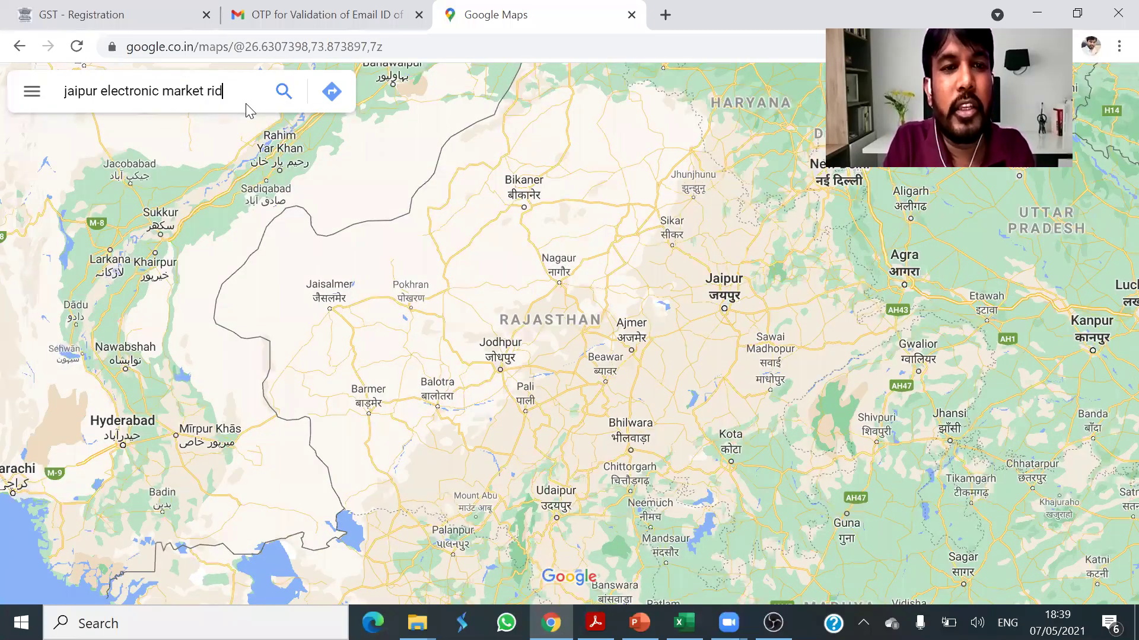
type("hi sidhi jaipur")
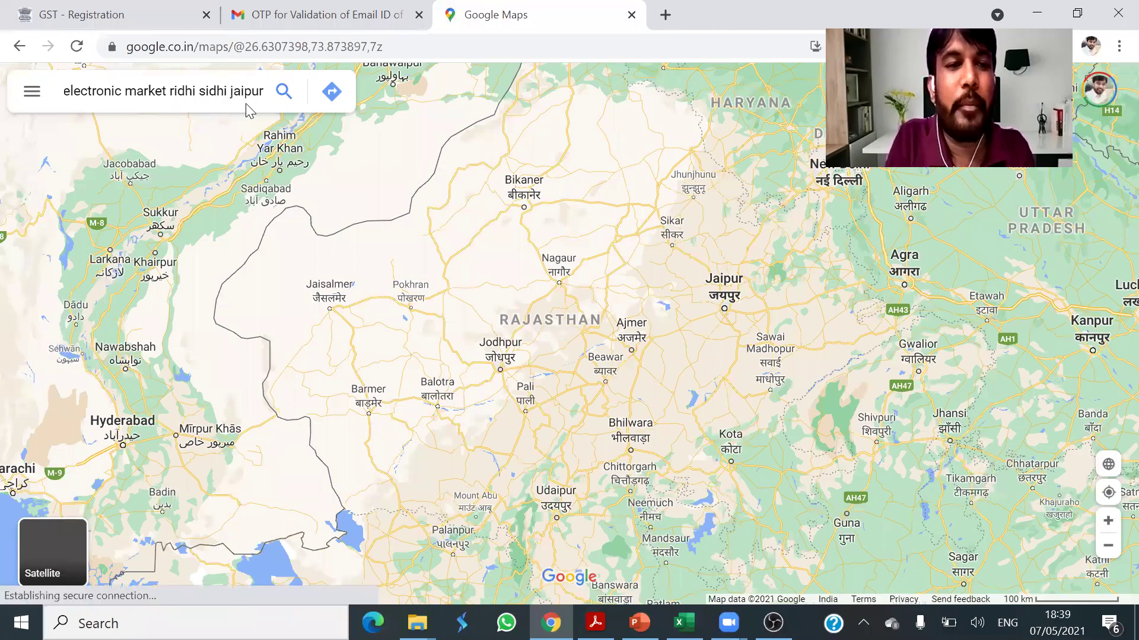
key("Return")
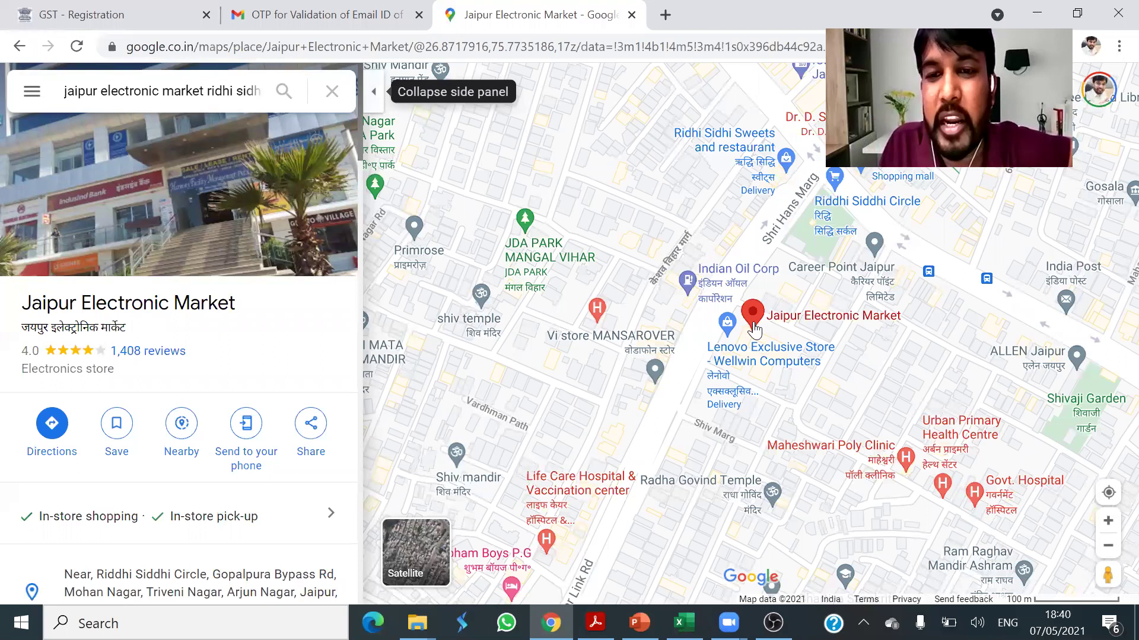
Step: Zoom in and inspect places beside the market: Toughened Glass, CollegeSathi.com, Indusind Bank
scroll(754, 327, "up", 2)
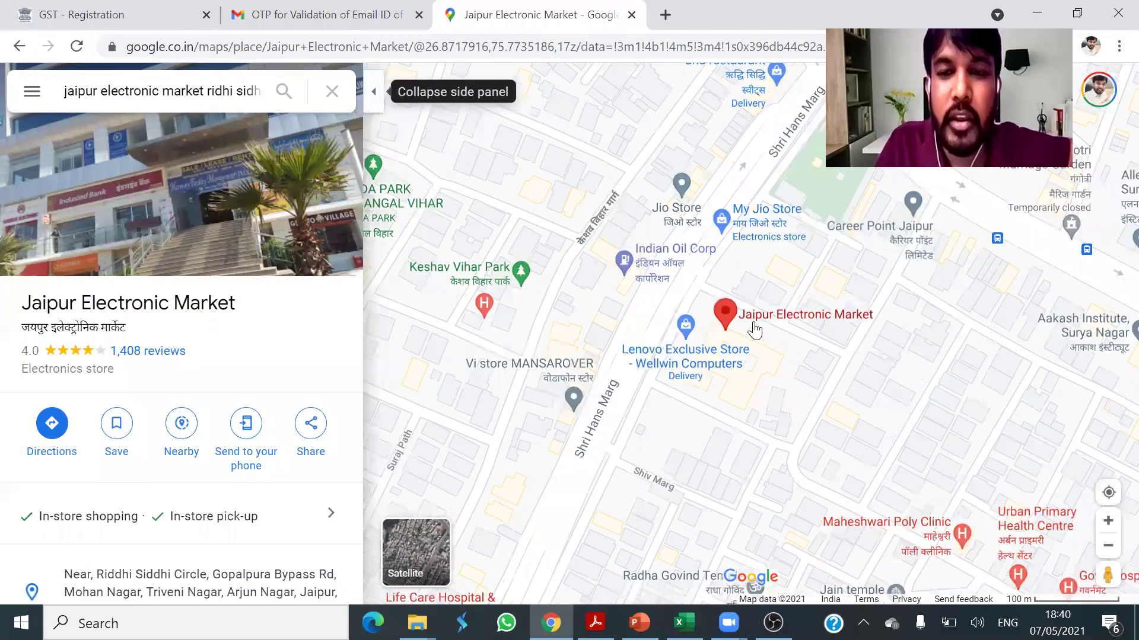
scroll(741, 330, "up", 1)
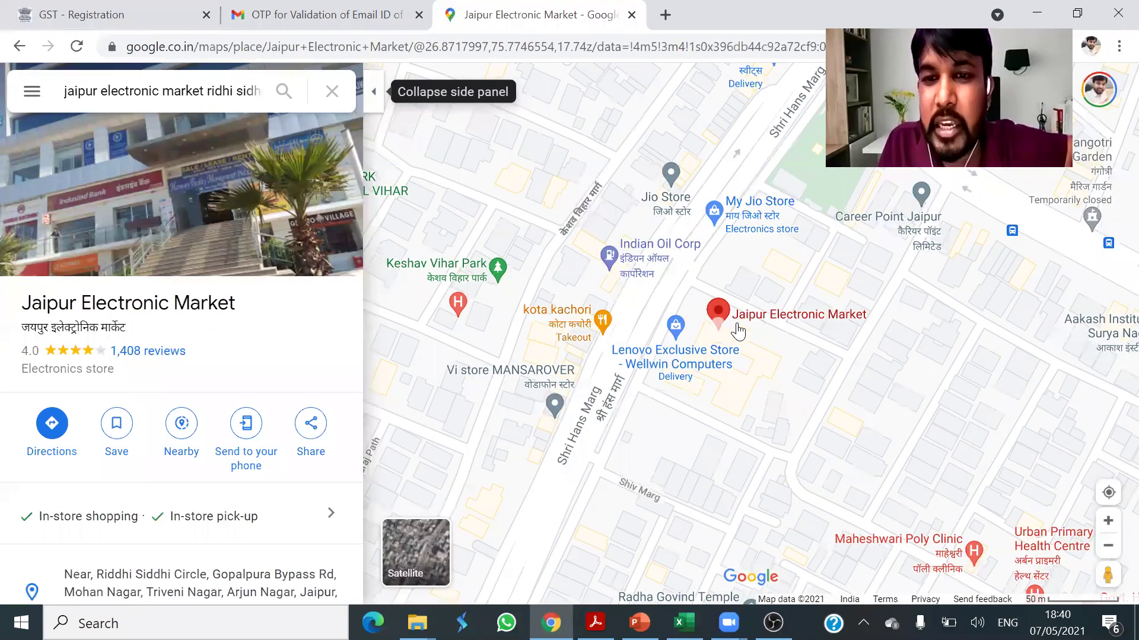
left_click(374, 91)
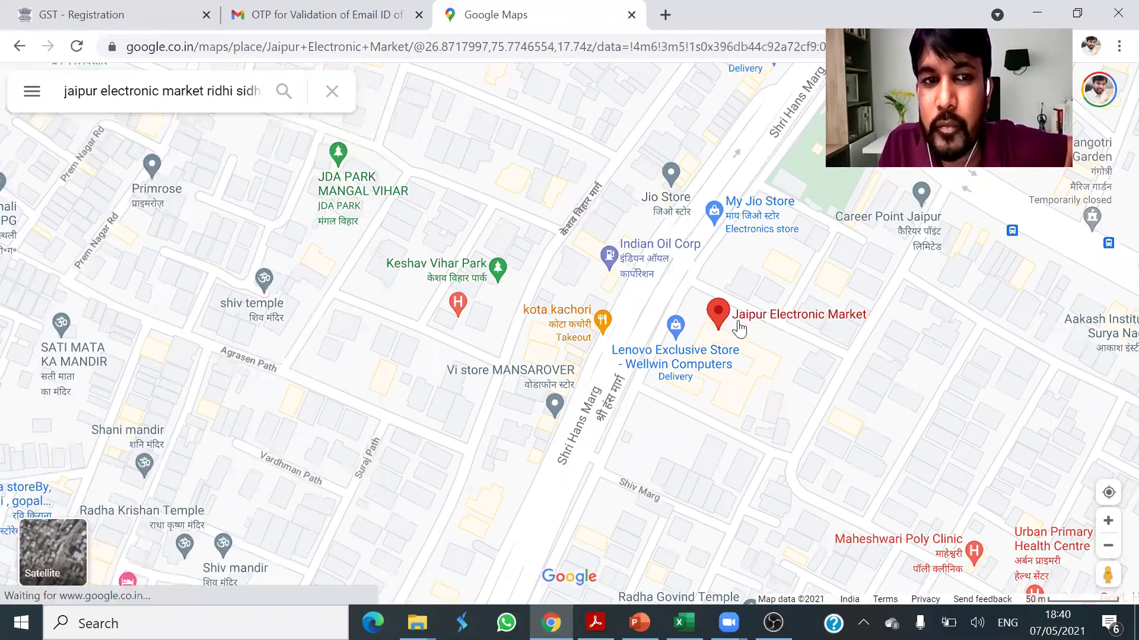
scroll(749, 328, "up", 2)
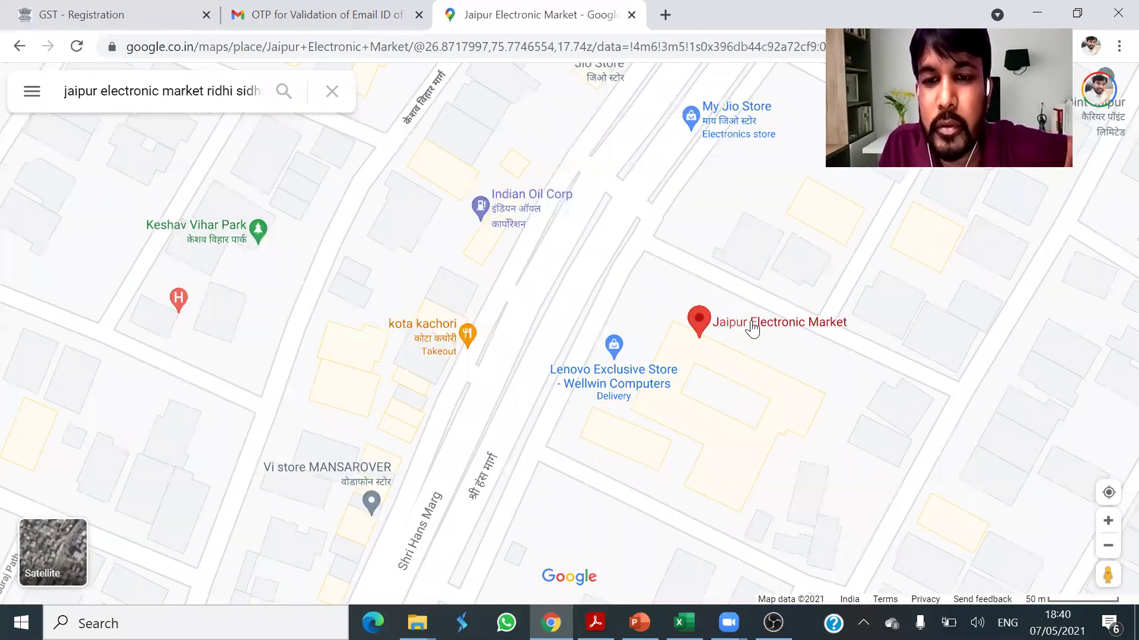
left_click(729, 344)
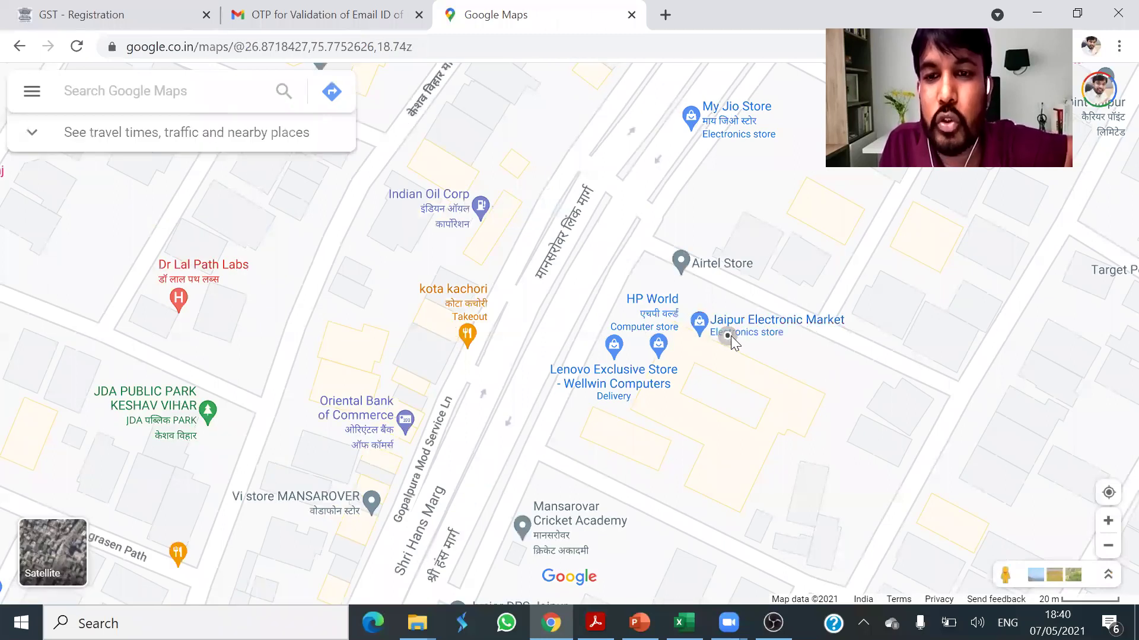
left_click(728, 337)
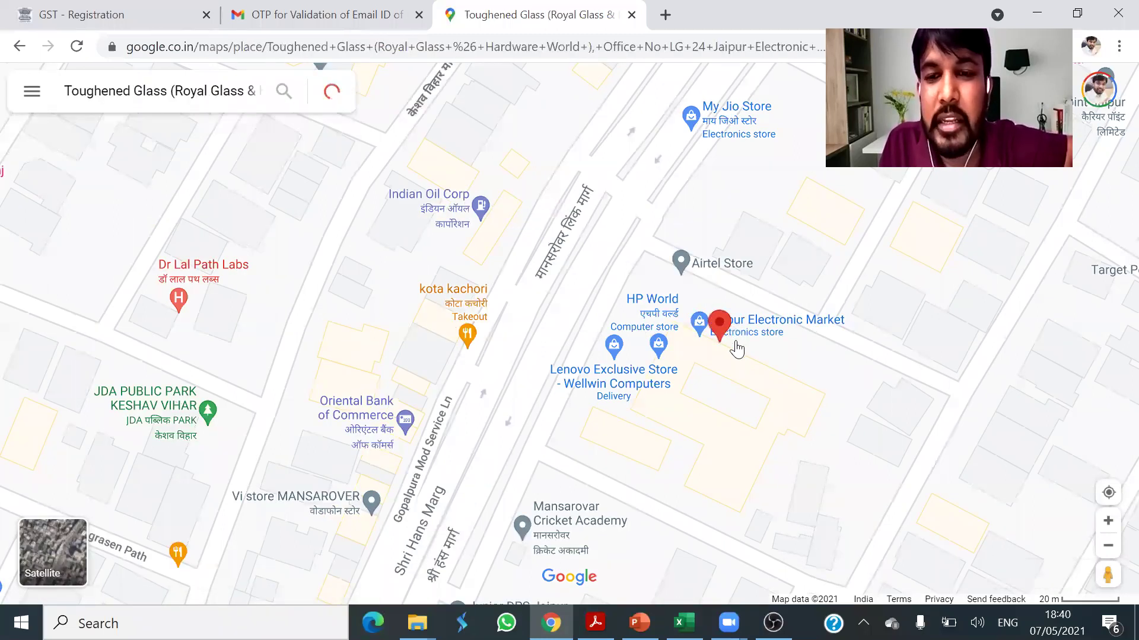
left_click(737, 350)
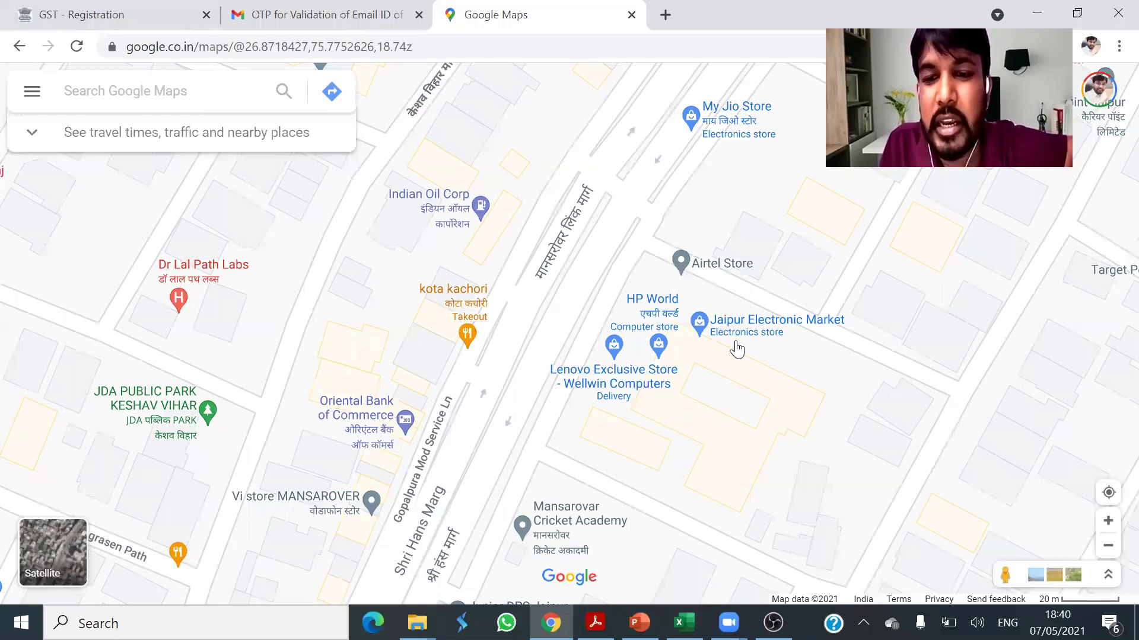
scroll(735, 347, "up", 1)
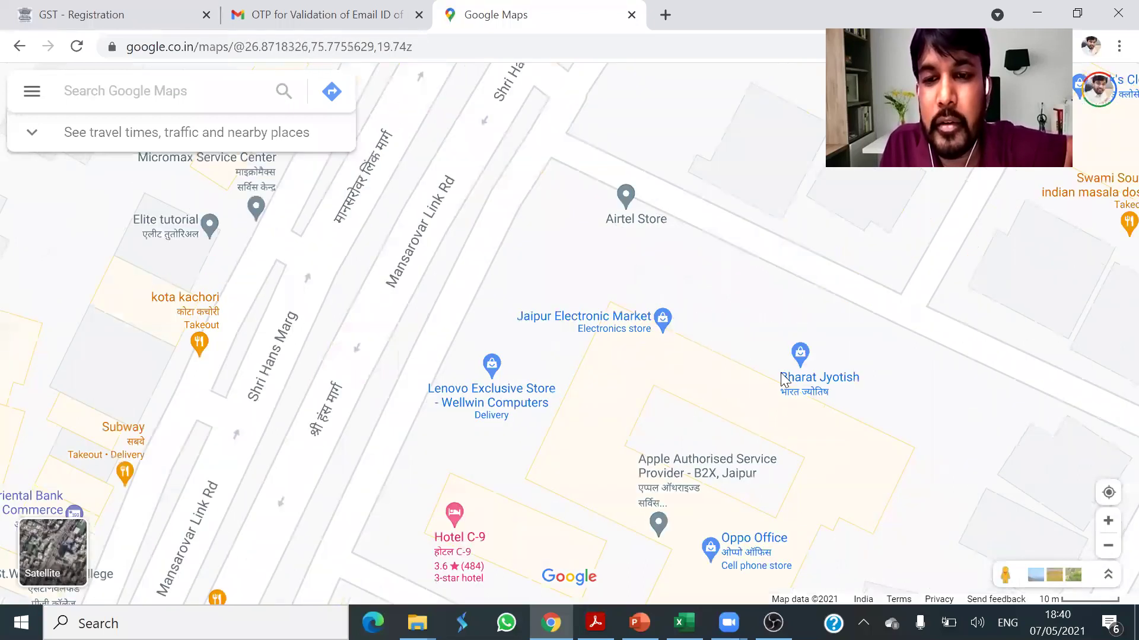
left_click(685, 318)
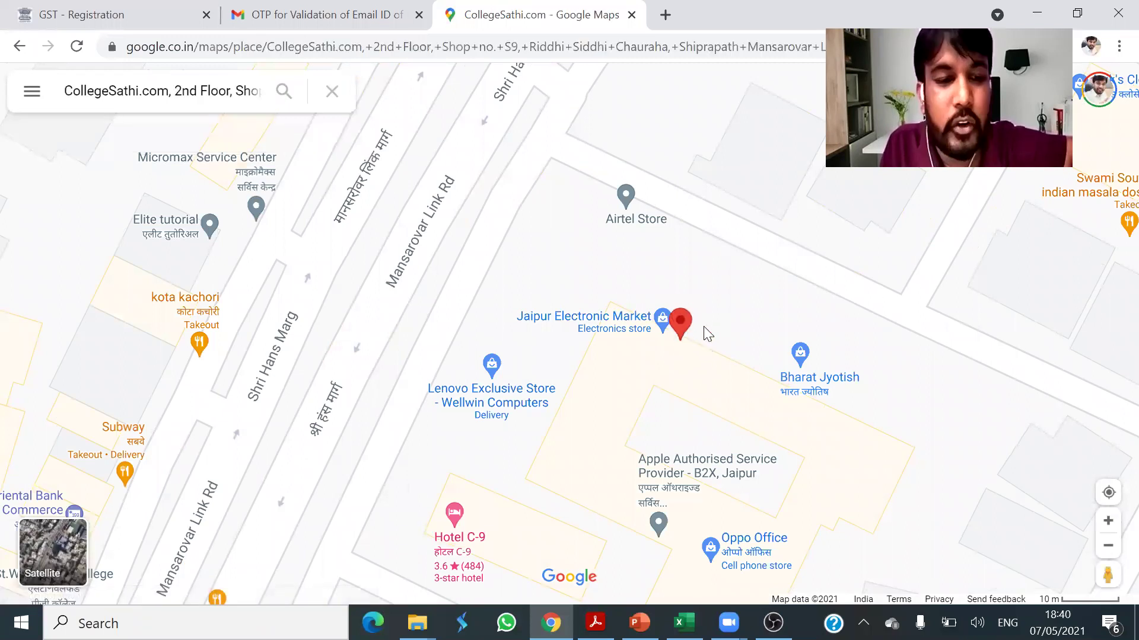
left_click(665, 309)
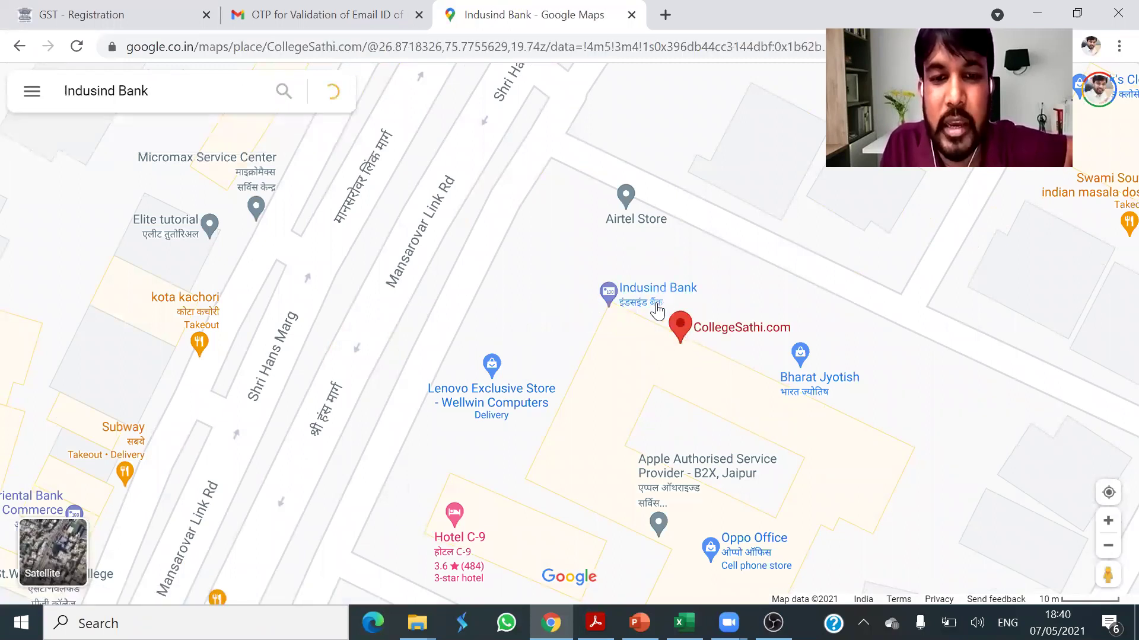
left_click(697, 313)
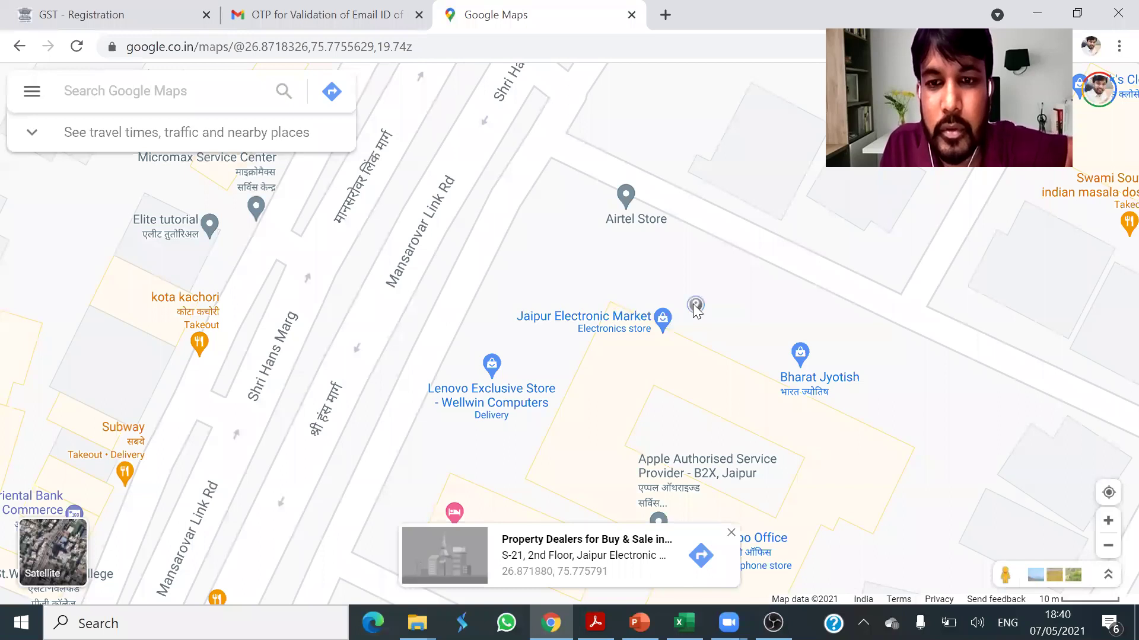
Step: Try a dropped pin, then settle on the Toughened Glass spot beside the market
left_click(695, 306)
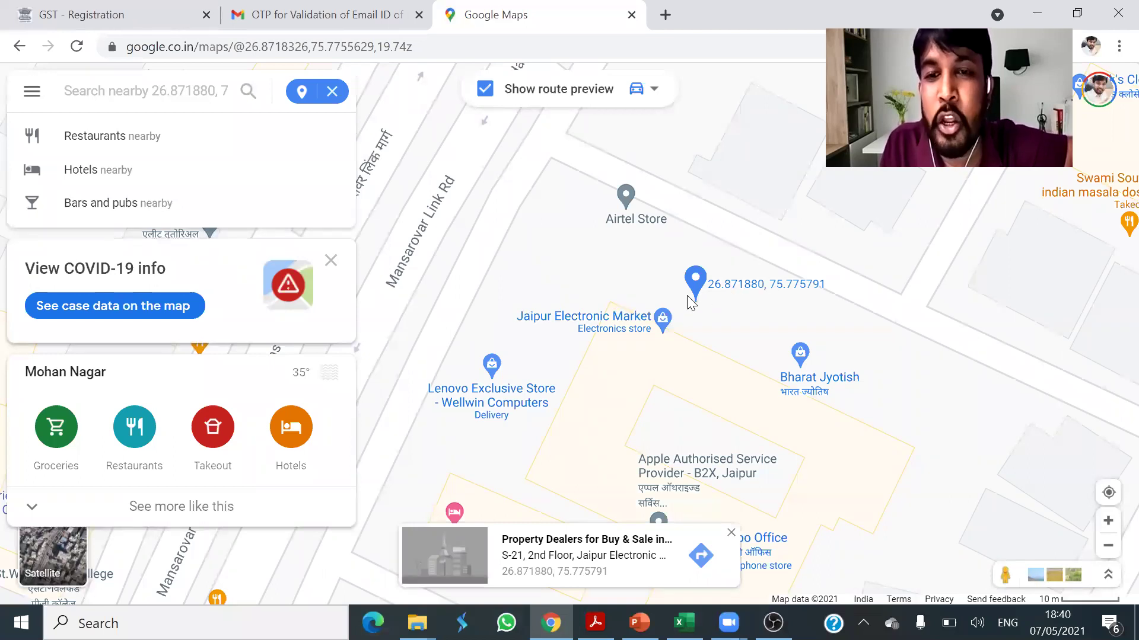
left_click(696, 306)
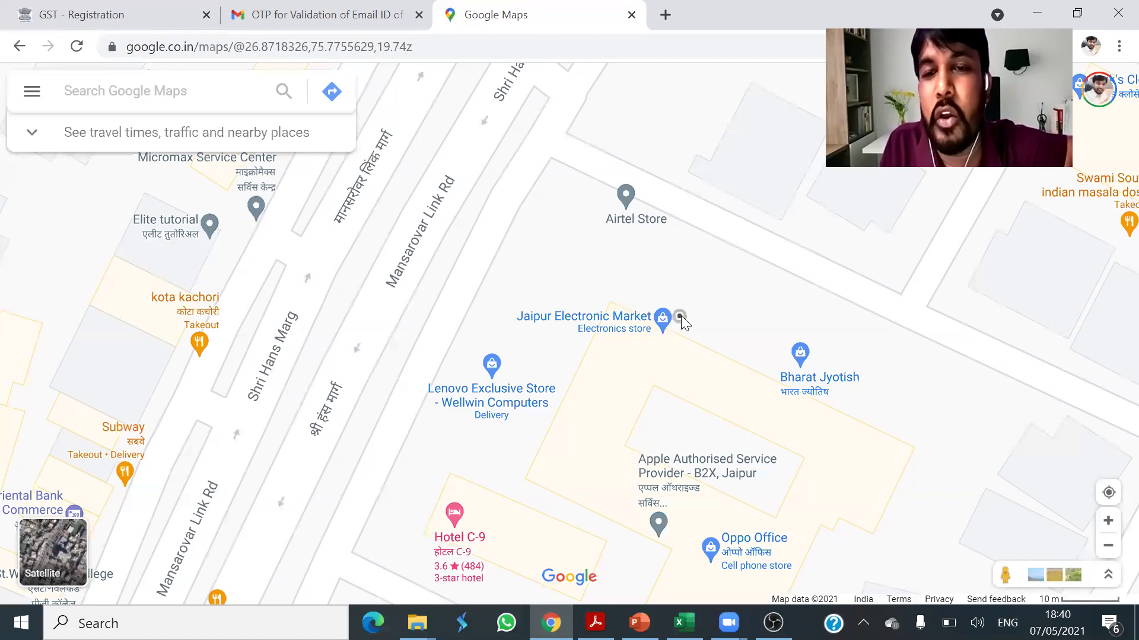
left_click(680, 316)
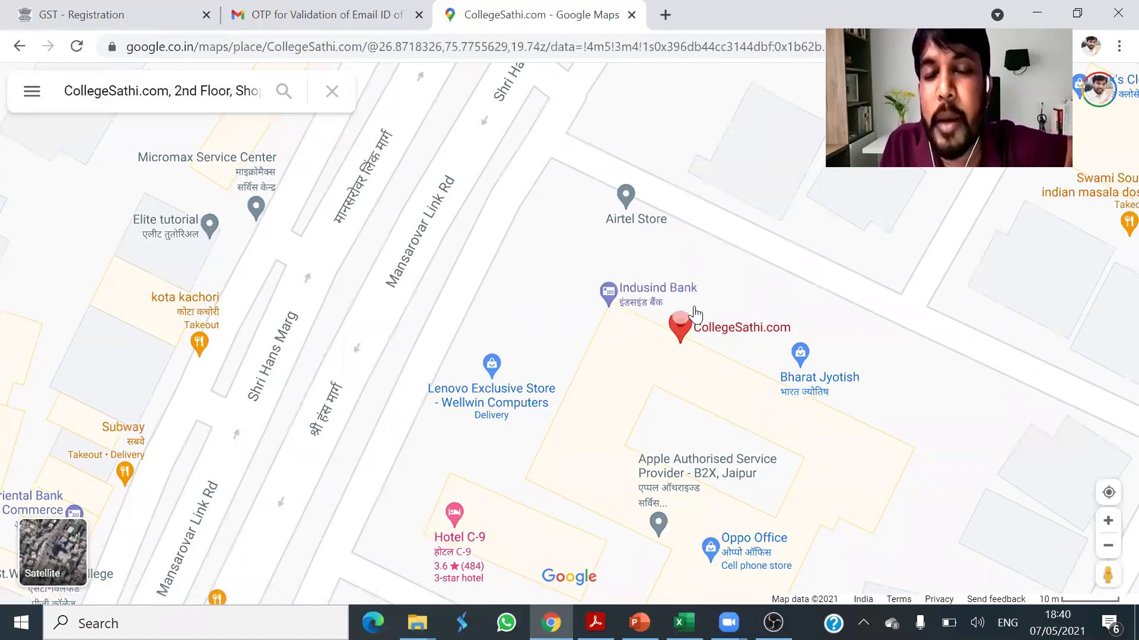
scroll(695, 312, "up", 1)
left_click(697, 313)
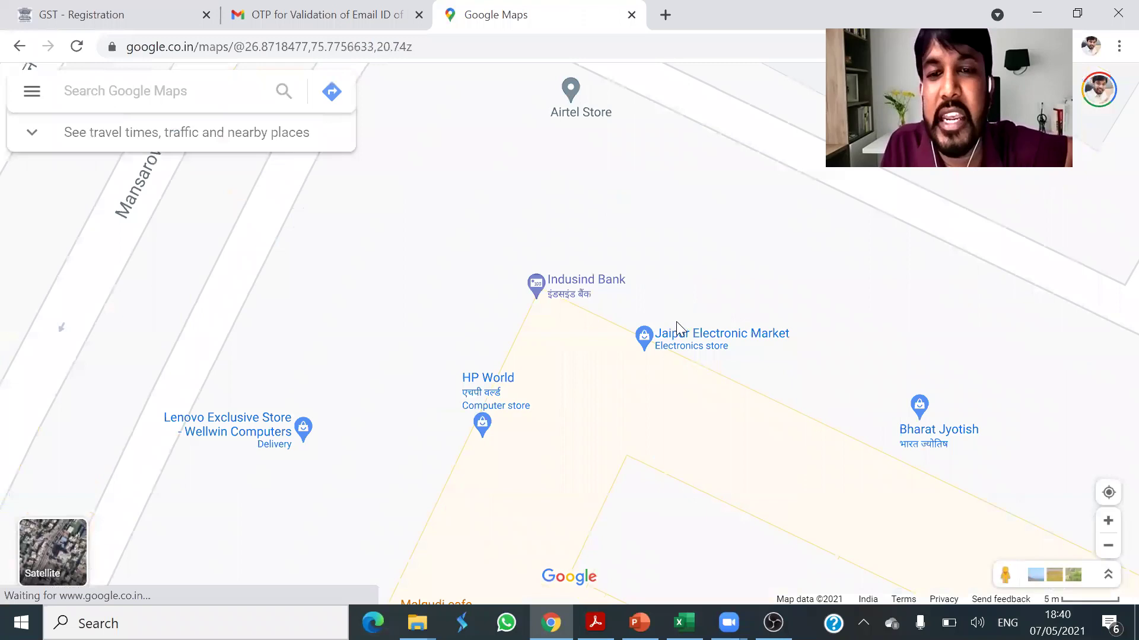
left_click(731, 350)
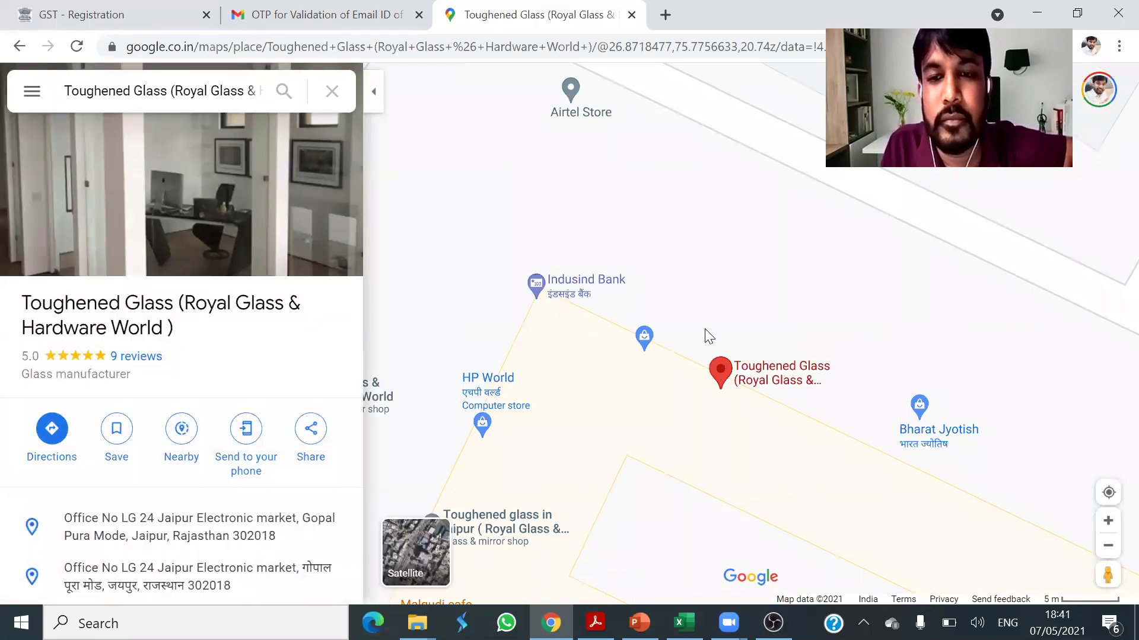
left_click(709, 337)
mouse_move(709, 347)
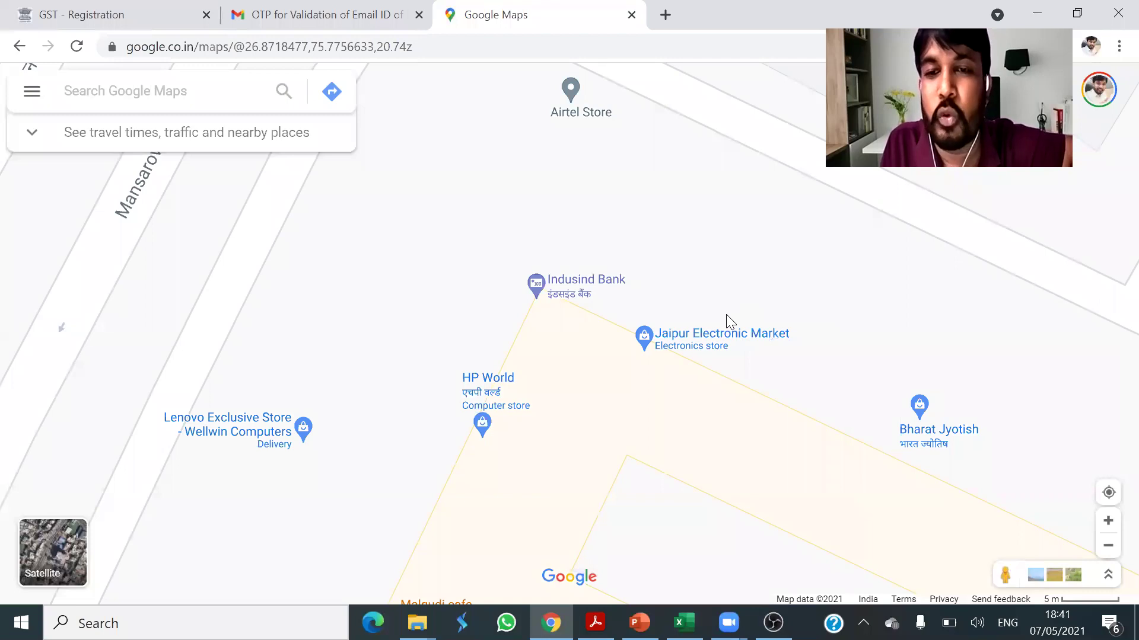
key("alt+Left")
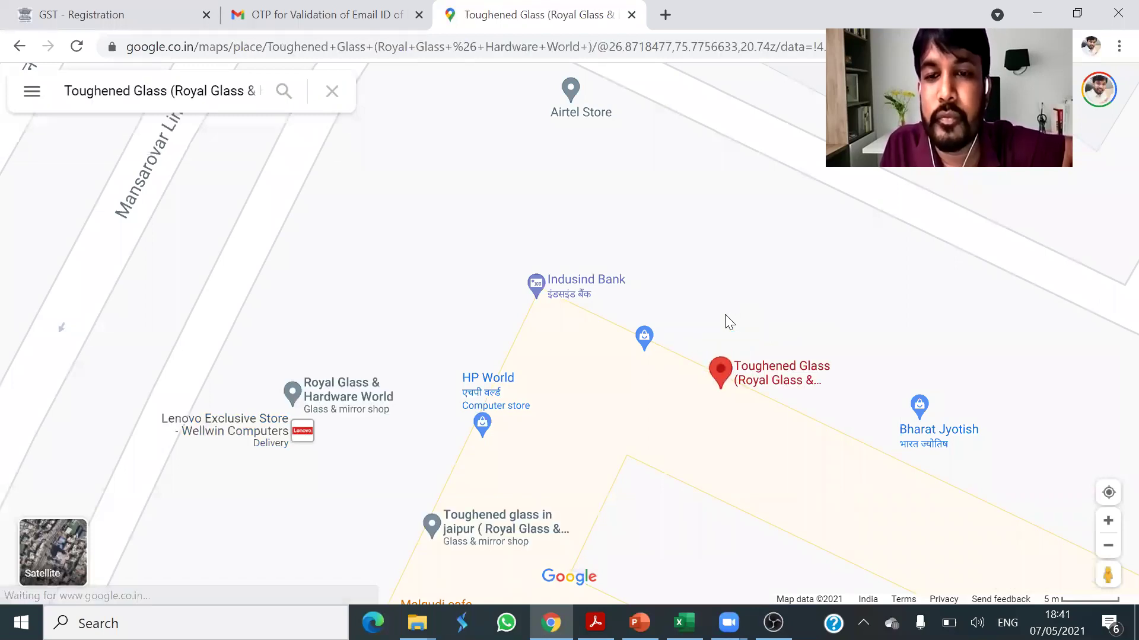
key("alt+Left")
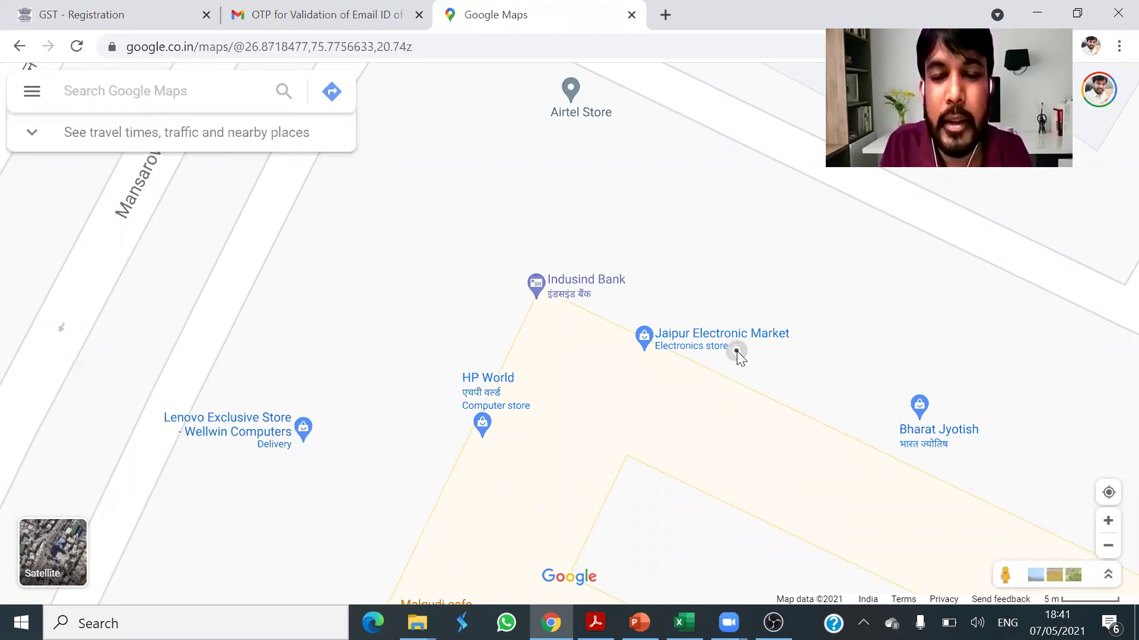
left_click(737, 351)
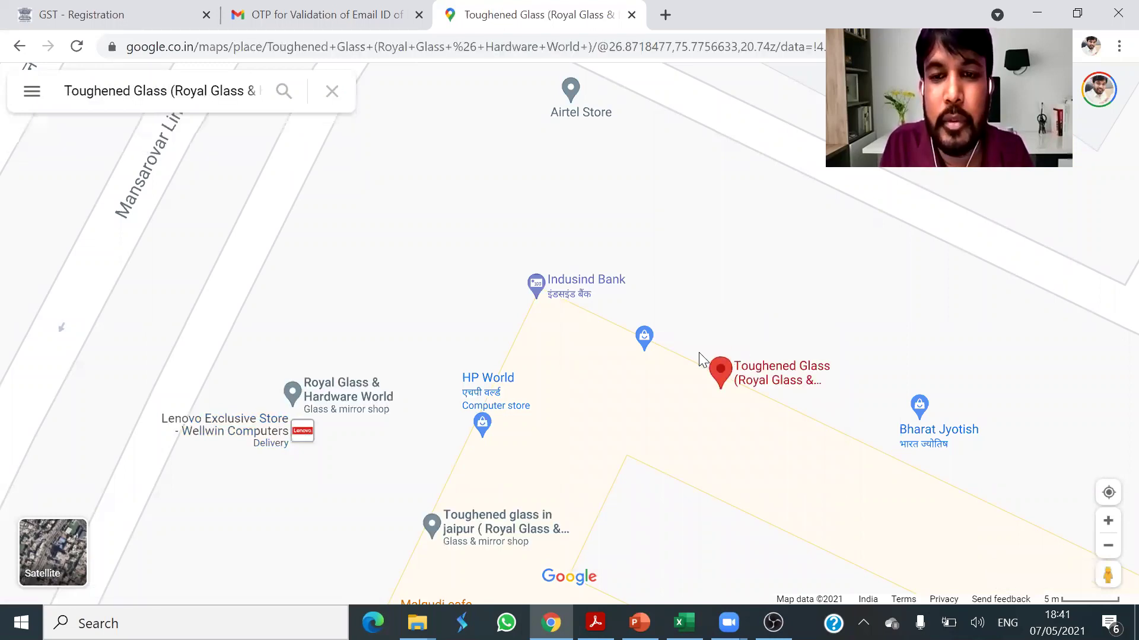
Step: Copy the coordinates 26.87184, 75.77578 of the spot beside the market
right_click(694, 342)
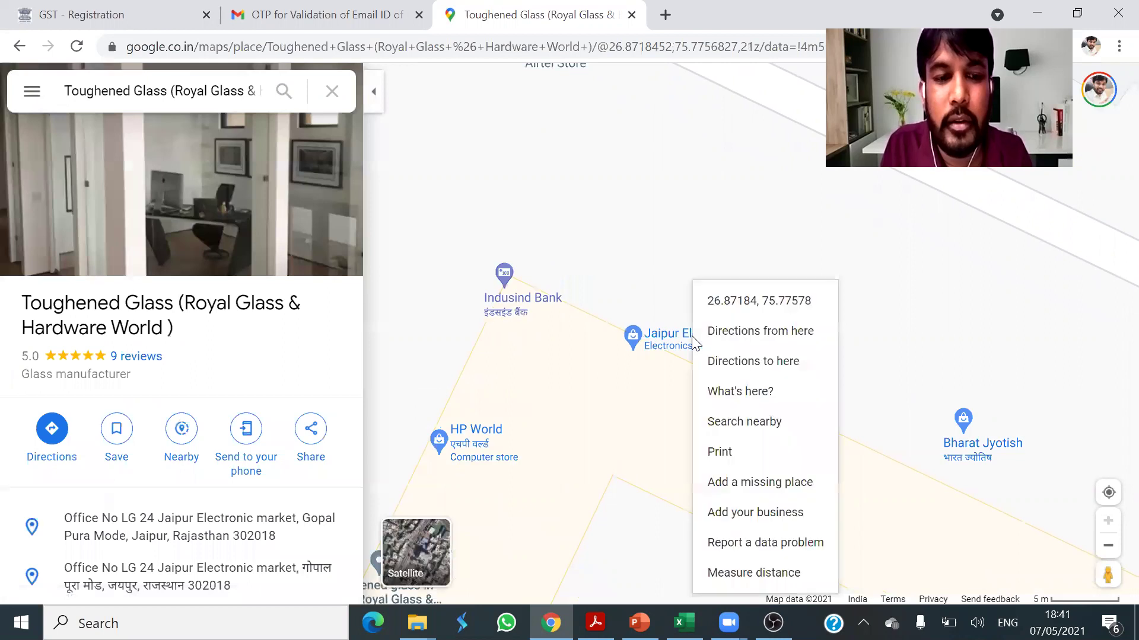
left_click(720, 306)
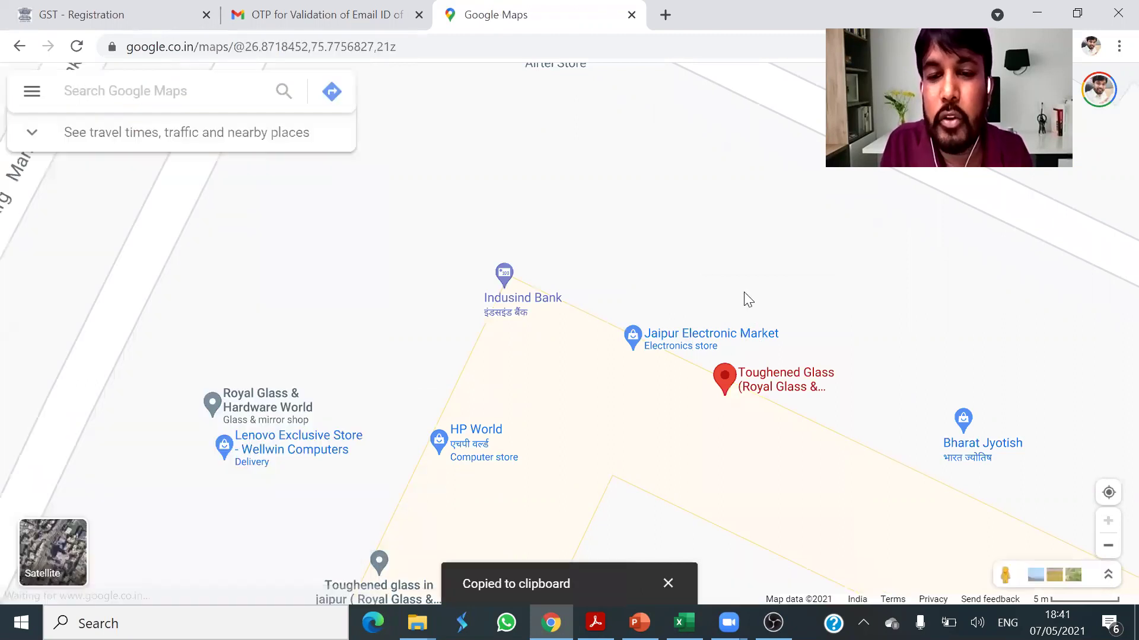
left_click(87, 9)
Step: Fill Latitude 26.765678 and Longitude 26.876543 in the Principal Place of Business form
type("887897987")
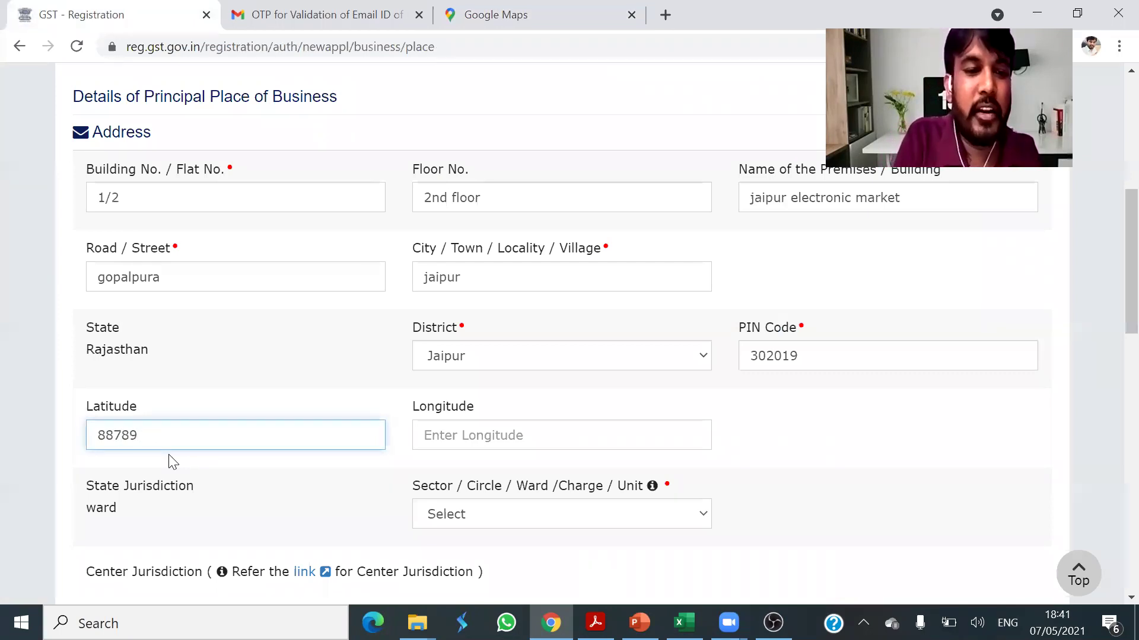
key("BackSpace")
key("BackSpace")
key("BackSpace")
type("26.765678")
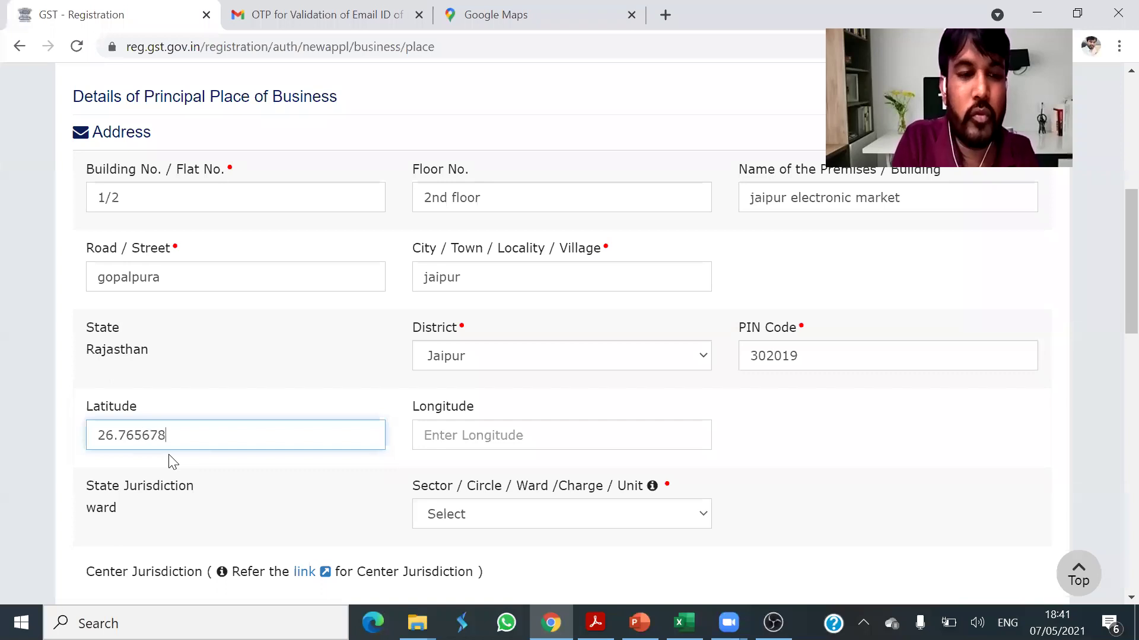
key("Tab")
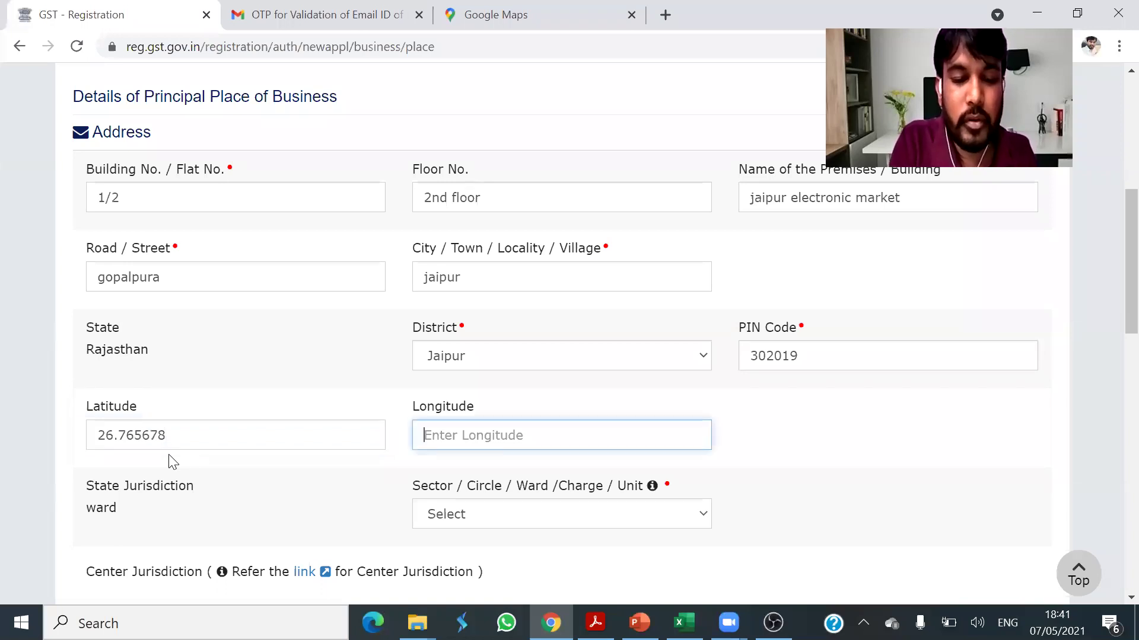
type("26.876543")
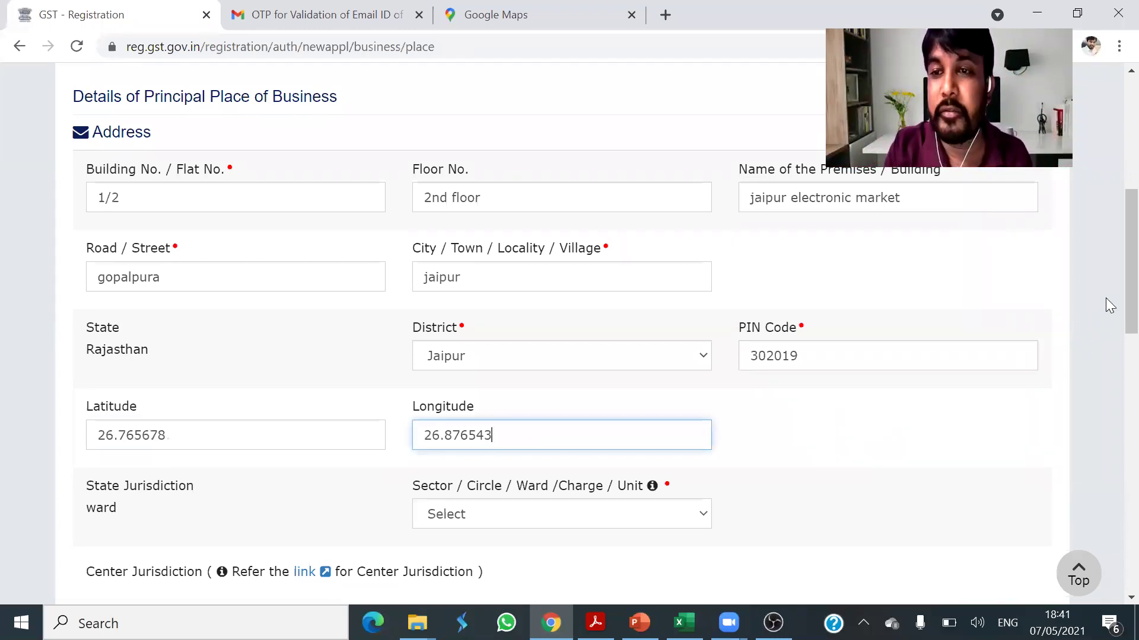
scroll(1110, 279, "down", 2)
scroll(1112, 326, "down", 2)
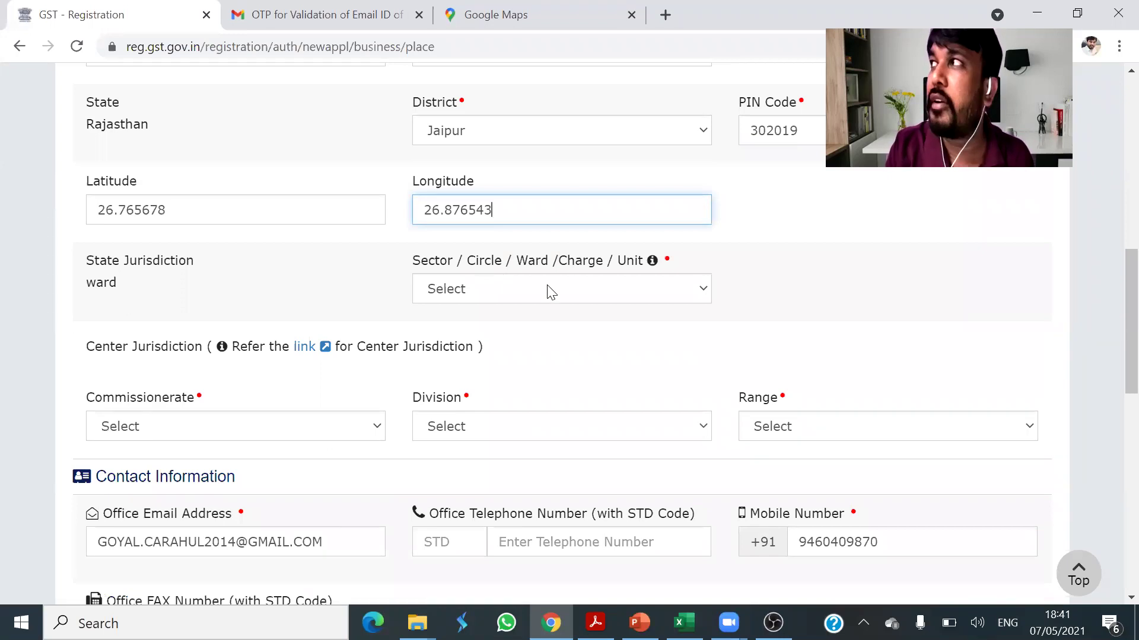
left_click(506, 295)
left_click(503, 290)
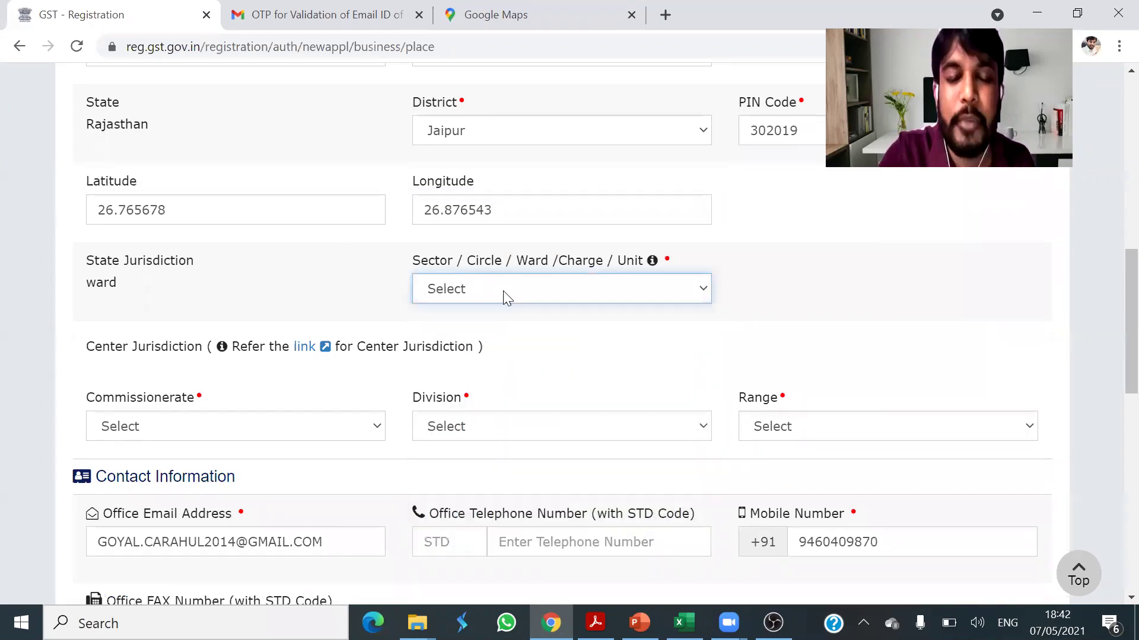
scroll(503, 291, "down", 2)
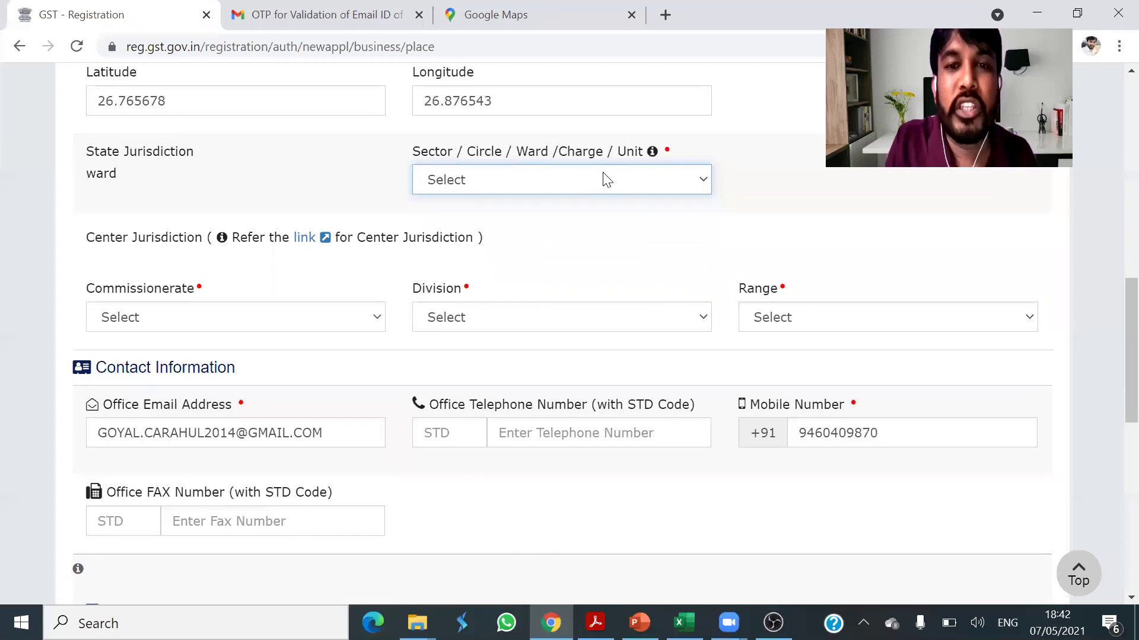
left_click(606, 180)
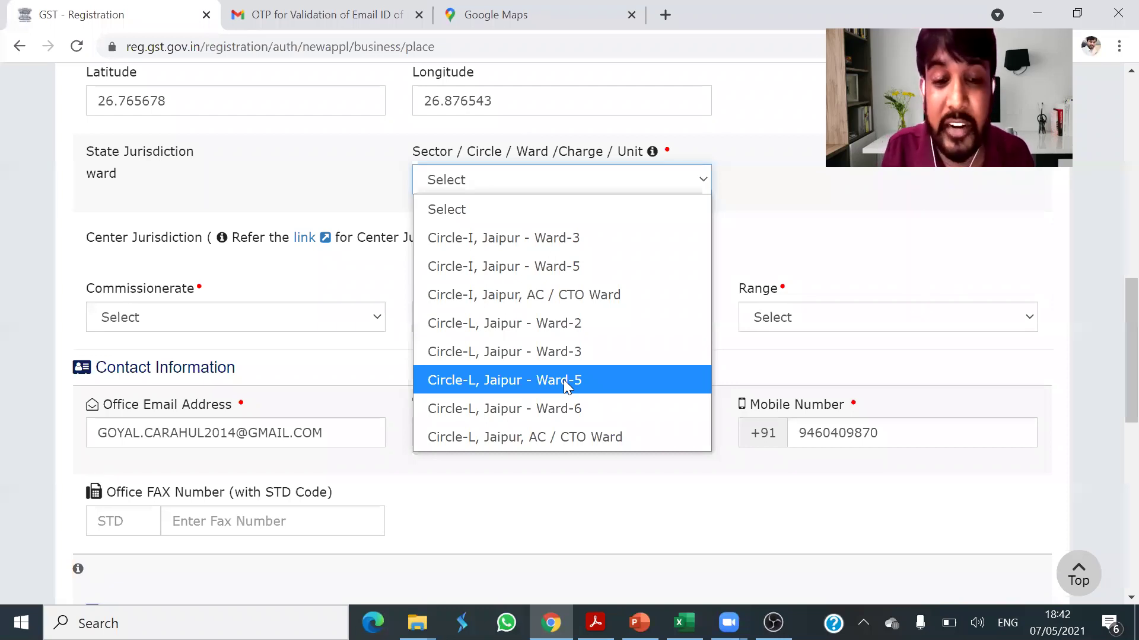
left_click(503, 462)
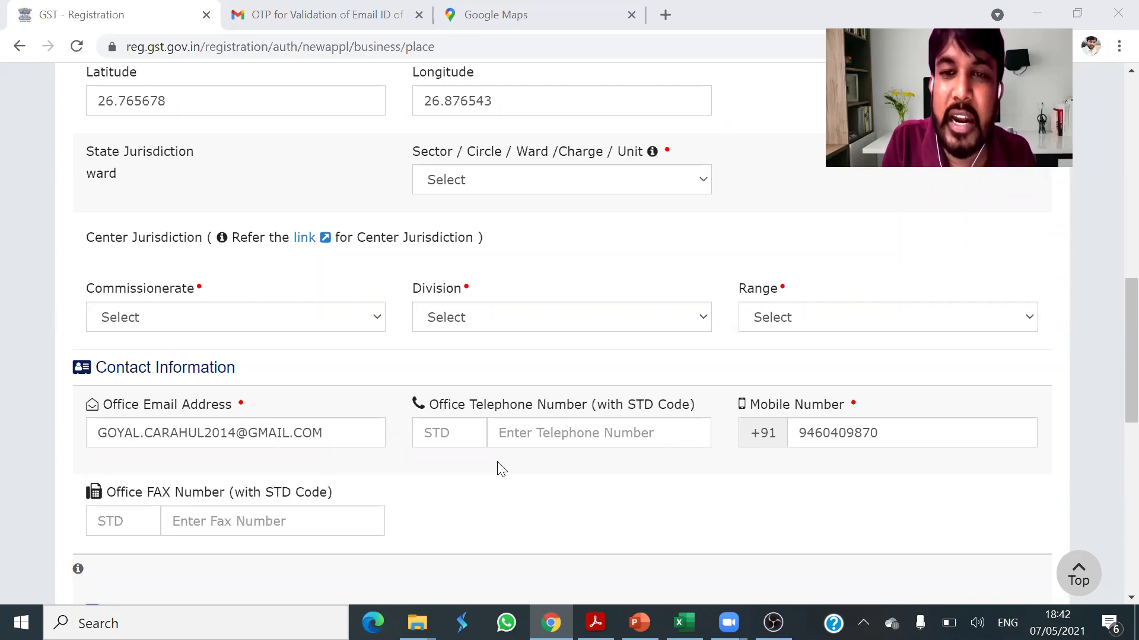
Step: Open the Rajasthan Commercial Taxes site's Organization > Jurisdiction page and download the Circle Jurisdiction PDF
left_click(665, 13)
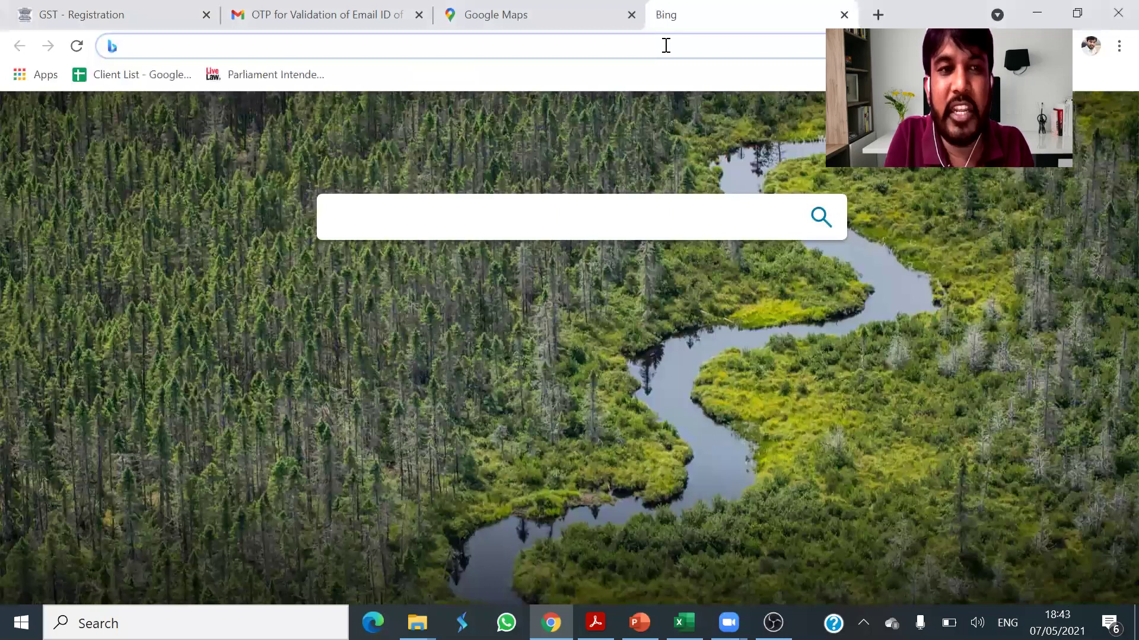
type("raj")
key("Return")
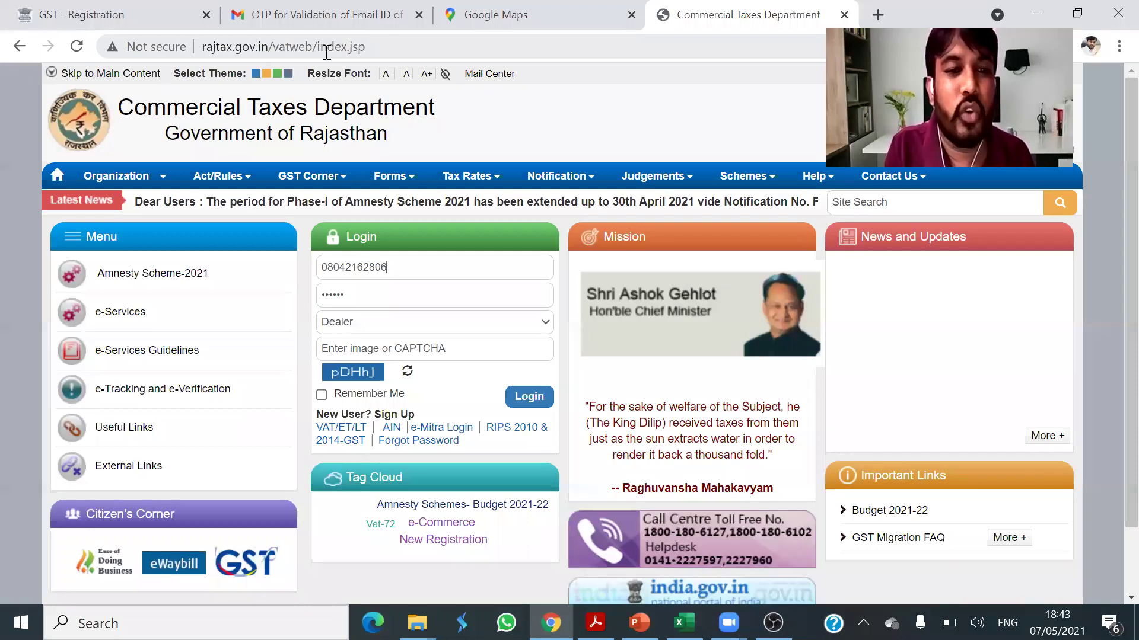
left_click(160, 180)
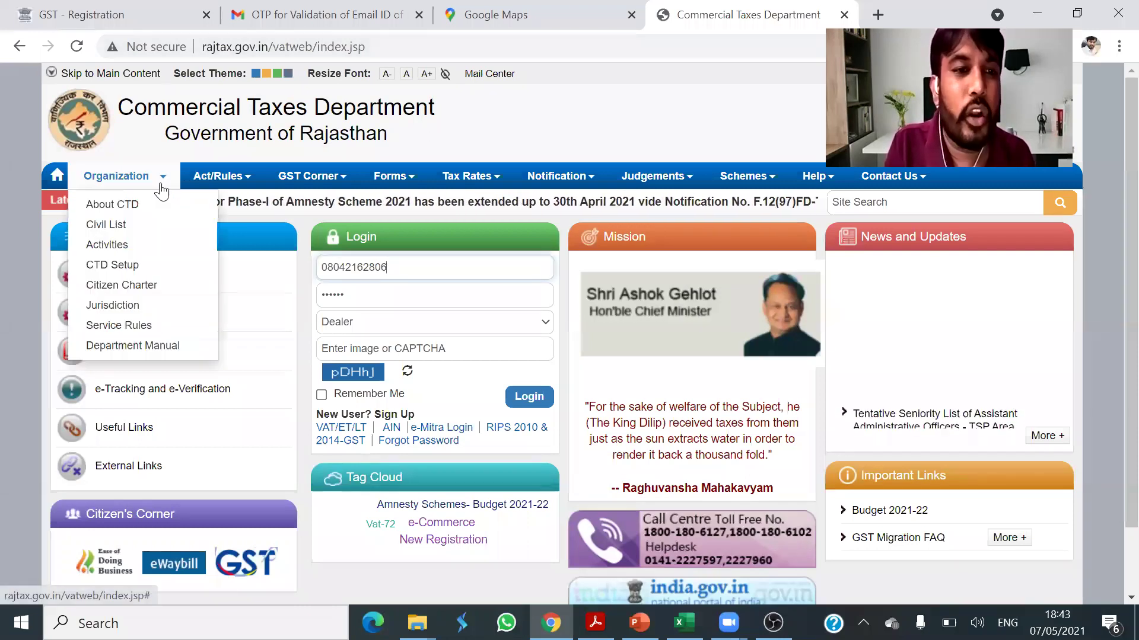
left_click(113, 305)
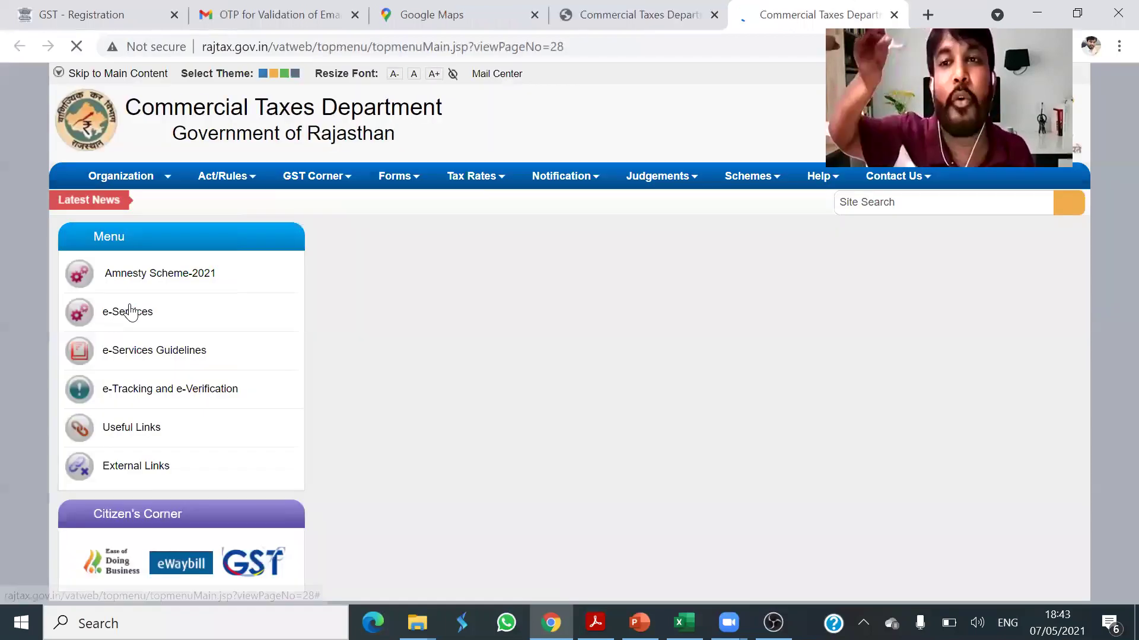
mouse_move(130, 309)
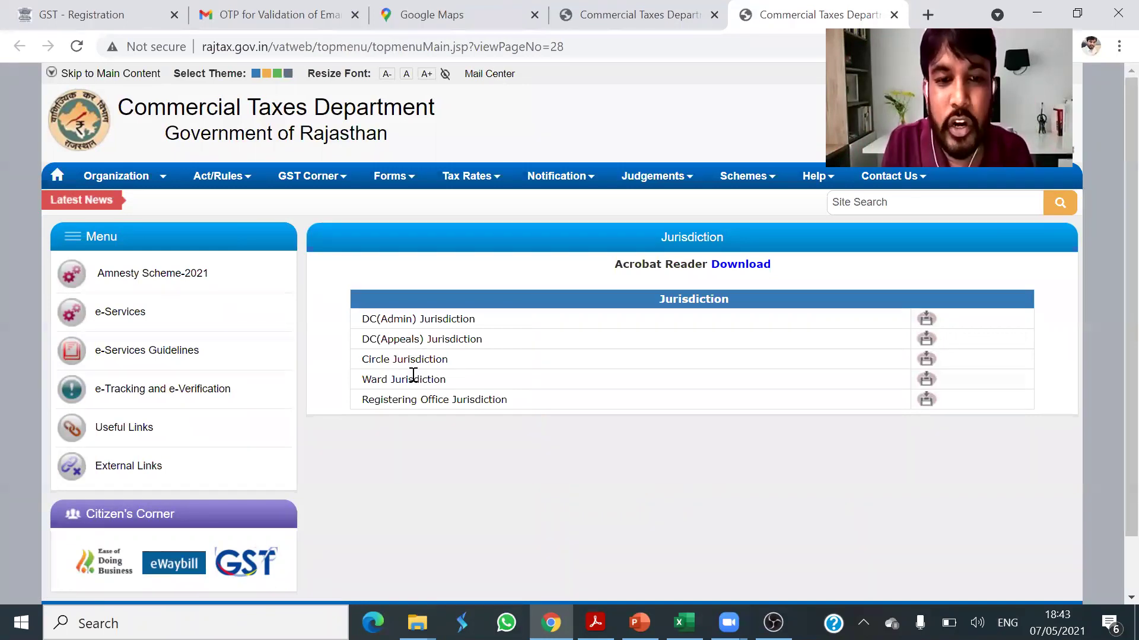
left_click(927, 361)
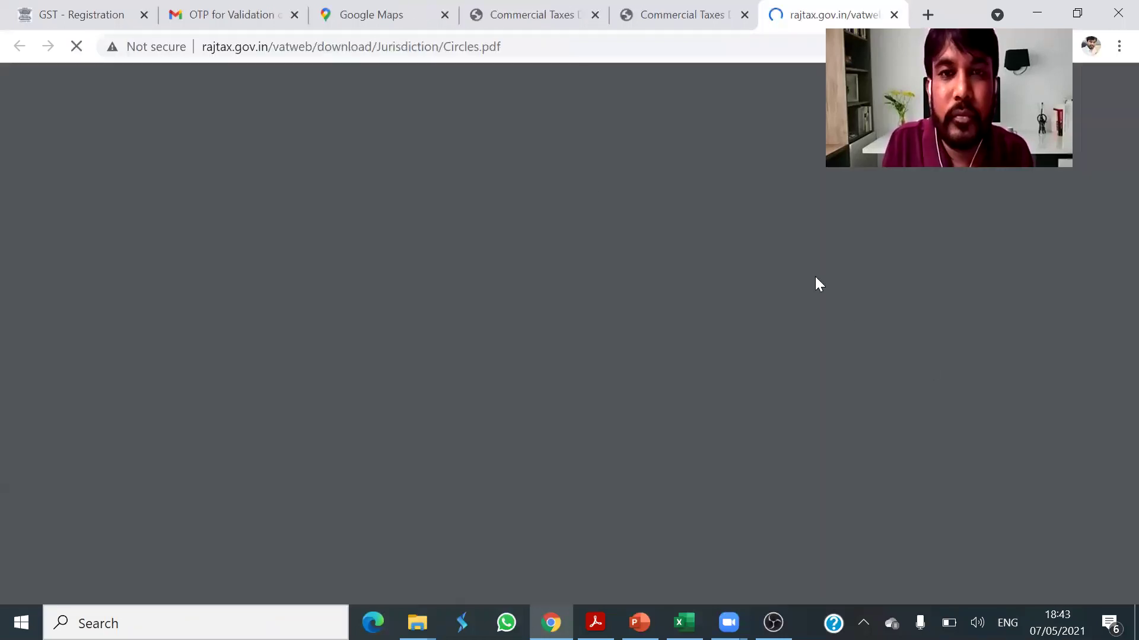
Step: Check the GST form's circle and ward list, then switch to the Circles.pdf tab
left_click(631, 12)
left_click(455, 8)
left_click(532, 8)
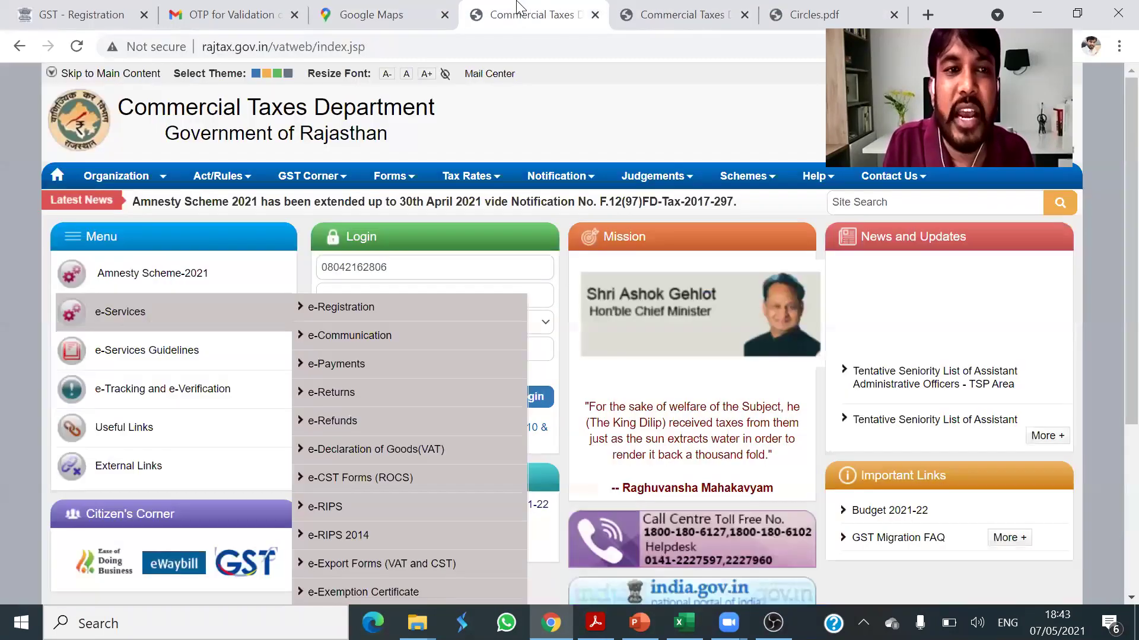
left_click(77, 14)
left_click(574, 188)
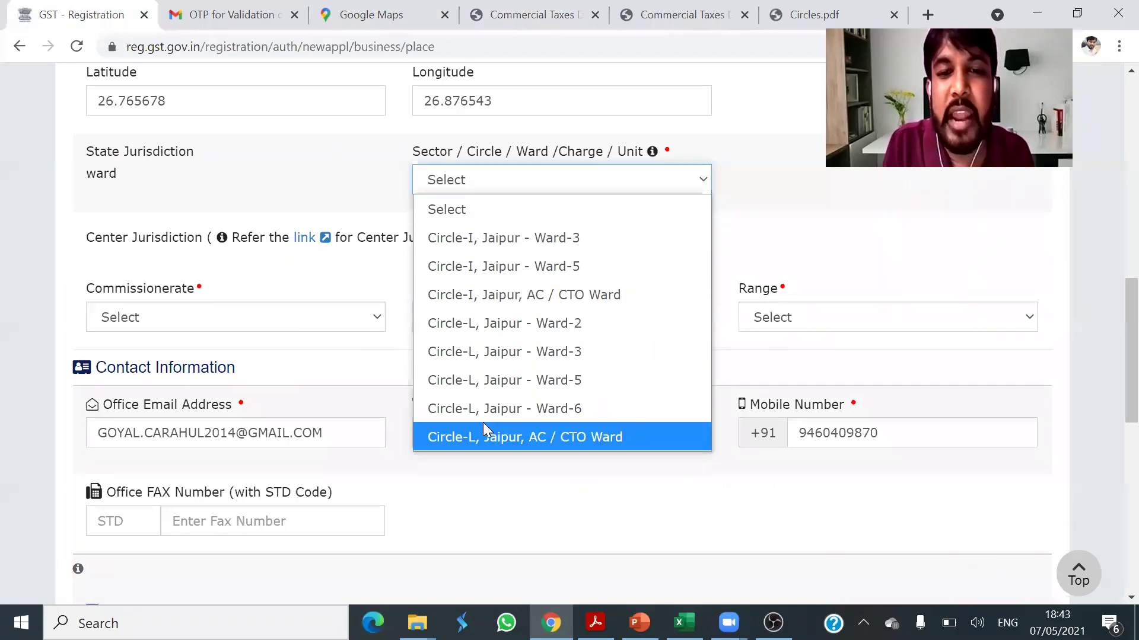
left_click(819, 14)
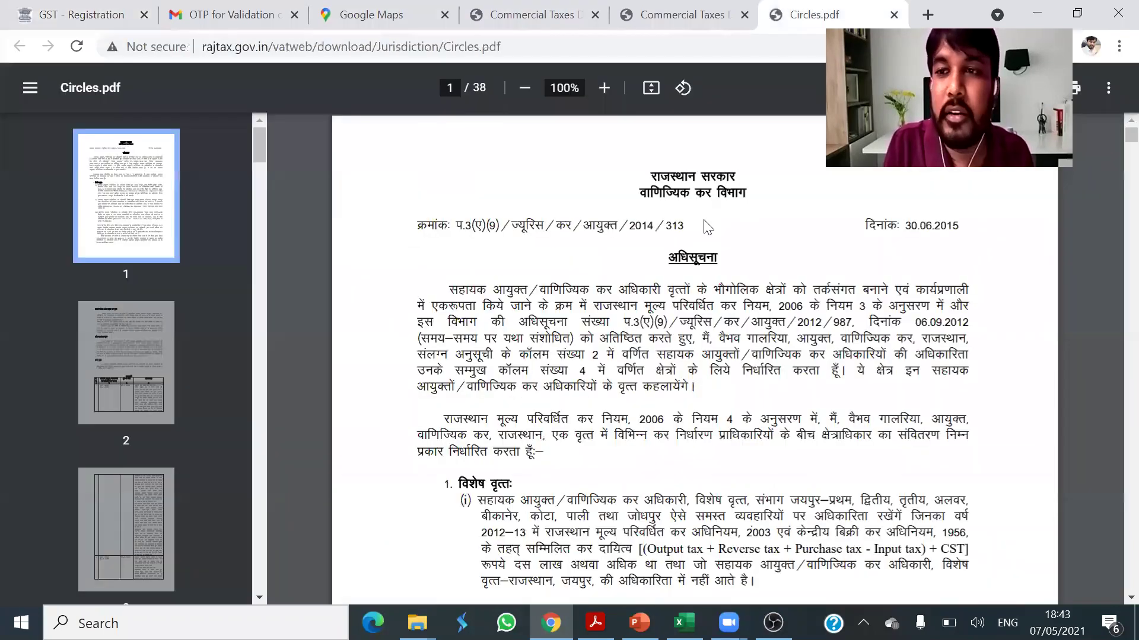
Step: Scroll Circles.pdf to page 22 and mark entry 77, Ward-Q Jaipur, then return to GST
left_click_drag(1110, 137, 1111, 208)
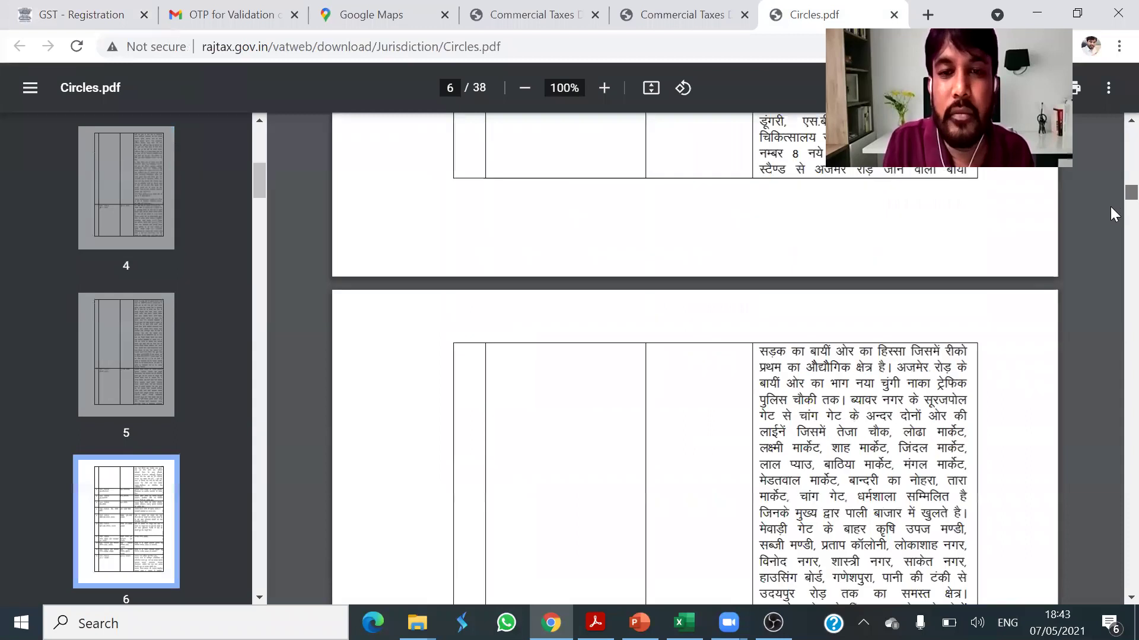
scroll(1110, 207, "down", 15)
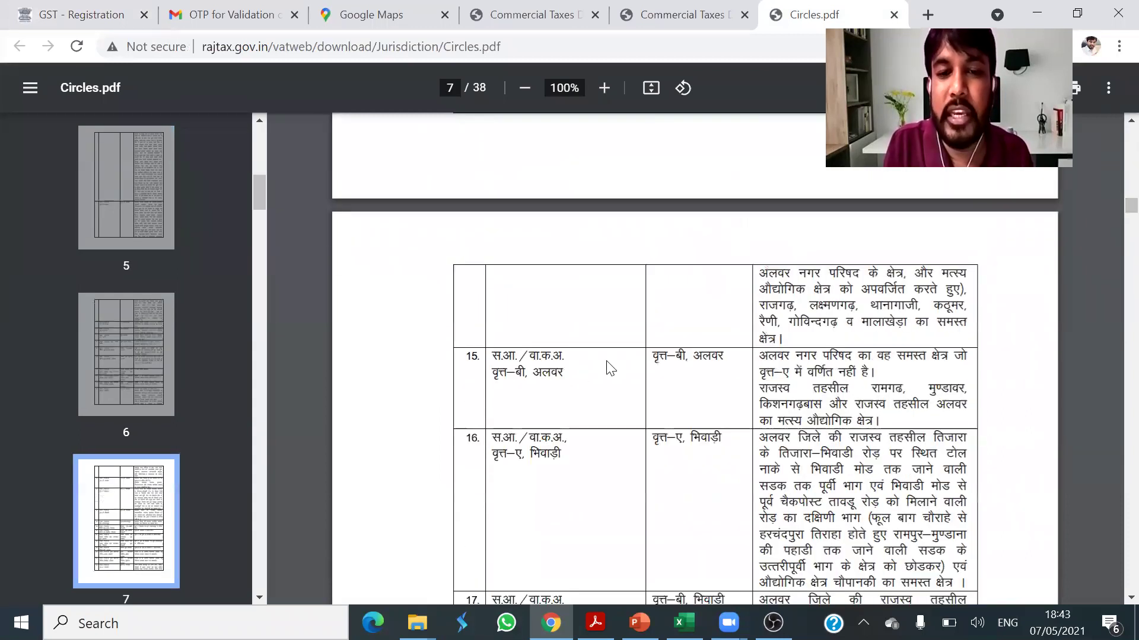
scroll(1110, 237, "down", 20)
scroll(1111, 247, "down", 20)
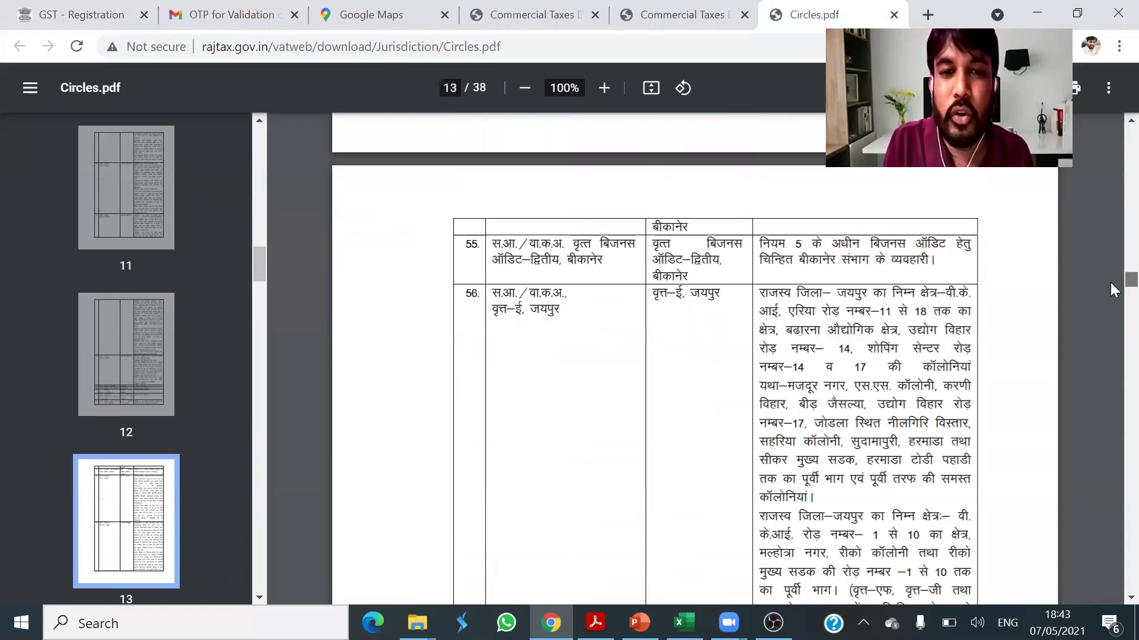
scroll(1114, 294, "down", 20)
scroll(1114, 338, "down", 8)
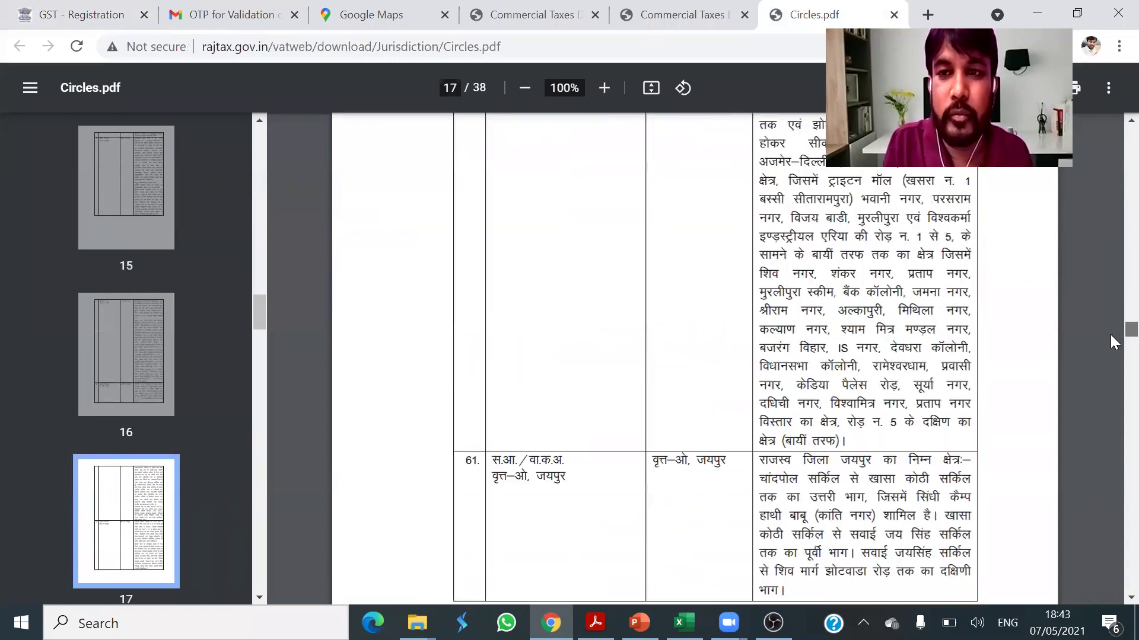
scroll(1113, 342, "down", 10)
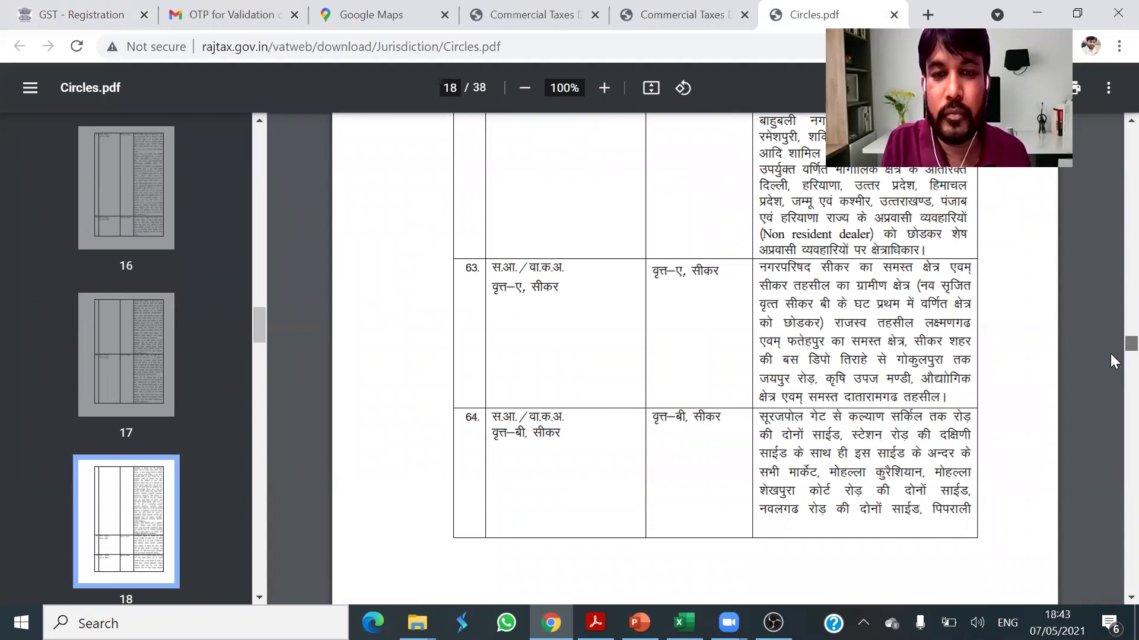
scroll(1114, 361, "down", 20)
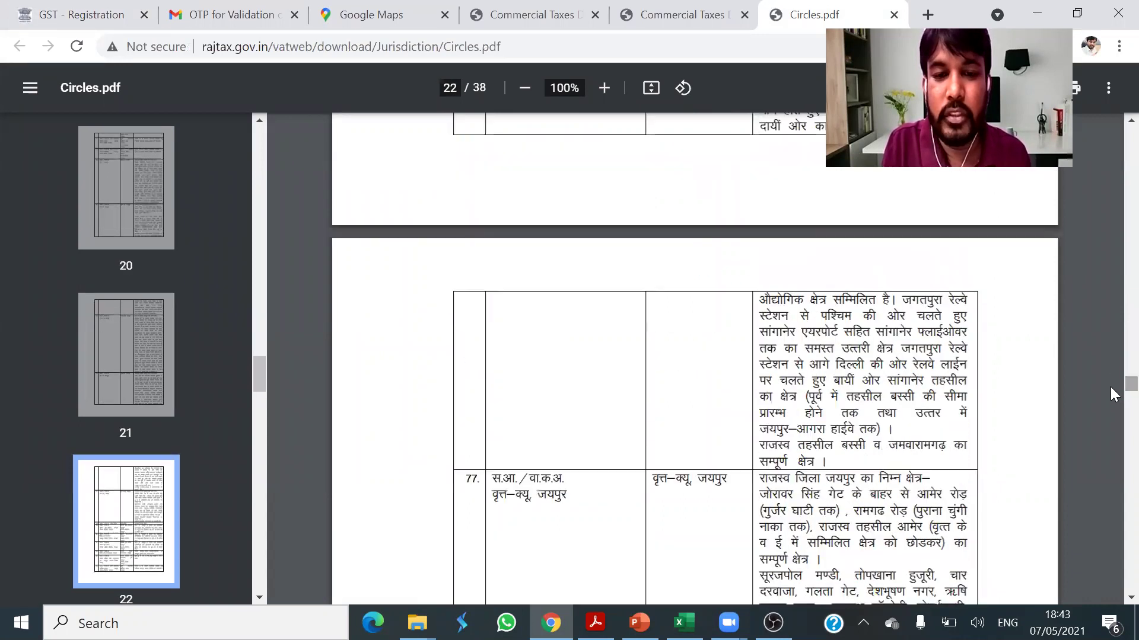
scroll(1112, 394, "down", 3)
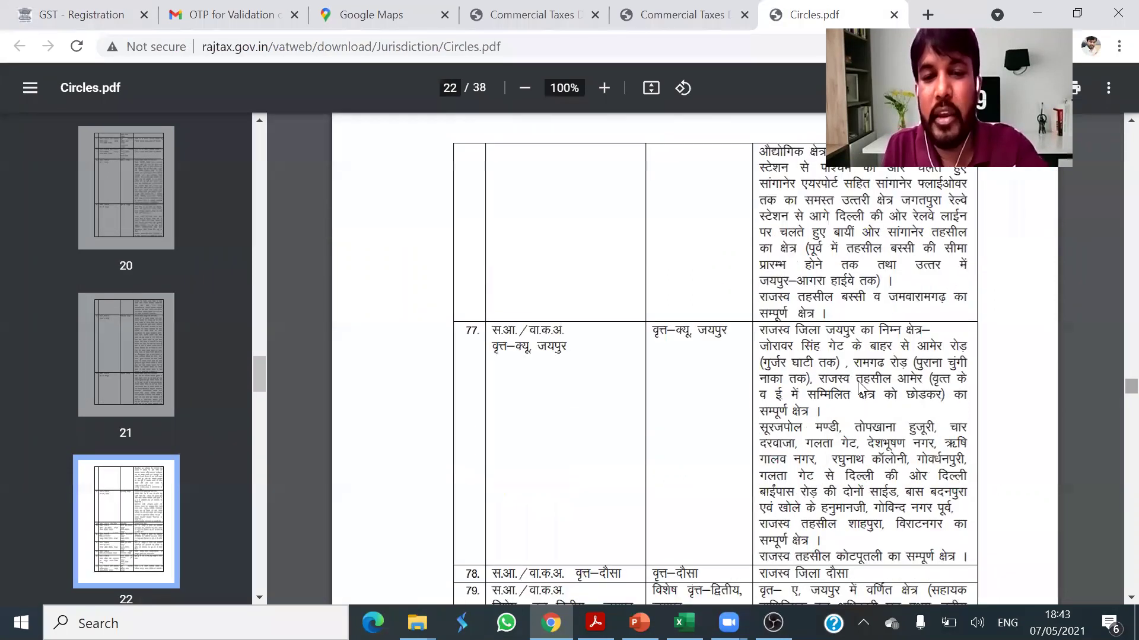
scroll(653, 297, "down", 3)
double_click(522, 256)
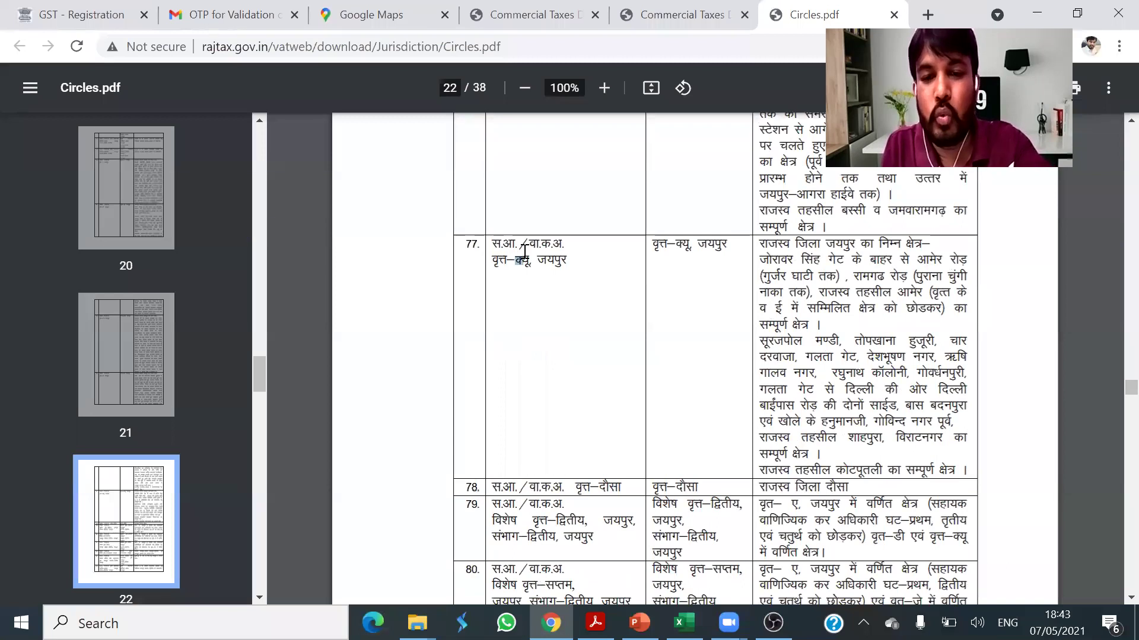
scroll(525, 251, "down", 4)
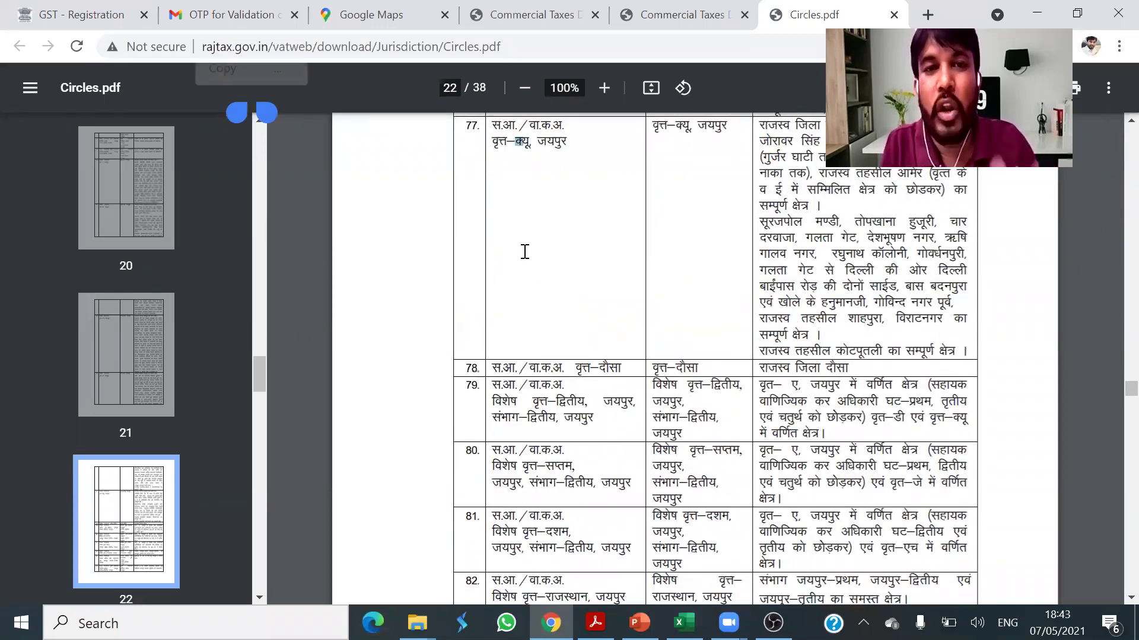
left_click(82, 14)
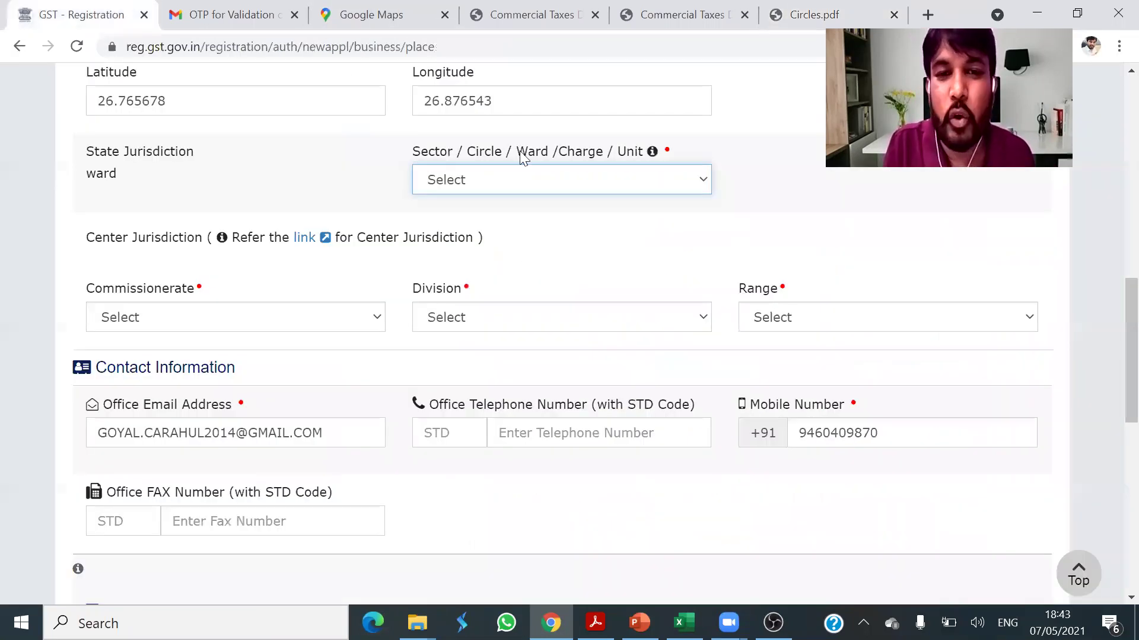
Step: Set ward Circle-L, Jaipur - Ward-5 and Commissionerate JAIPUR
left_click(533, 179)
key("Down")
key("Down")
key("Down")
key("Down")
key("Down")
key("Down")
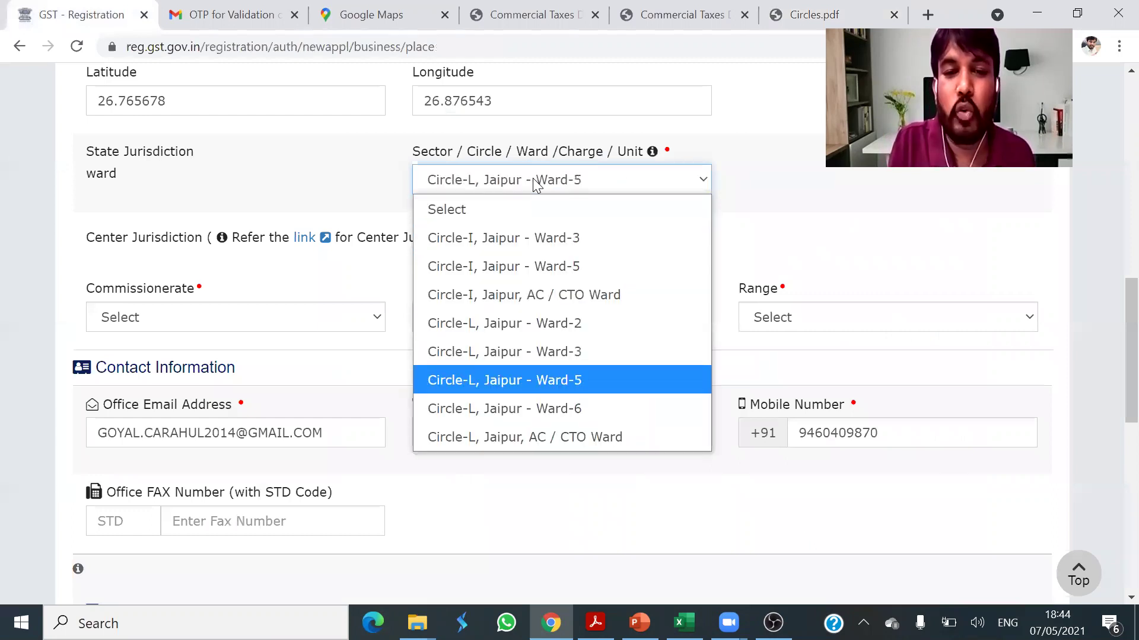
key("Return")
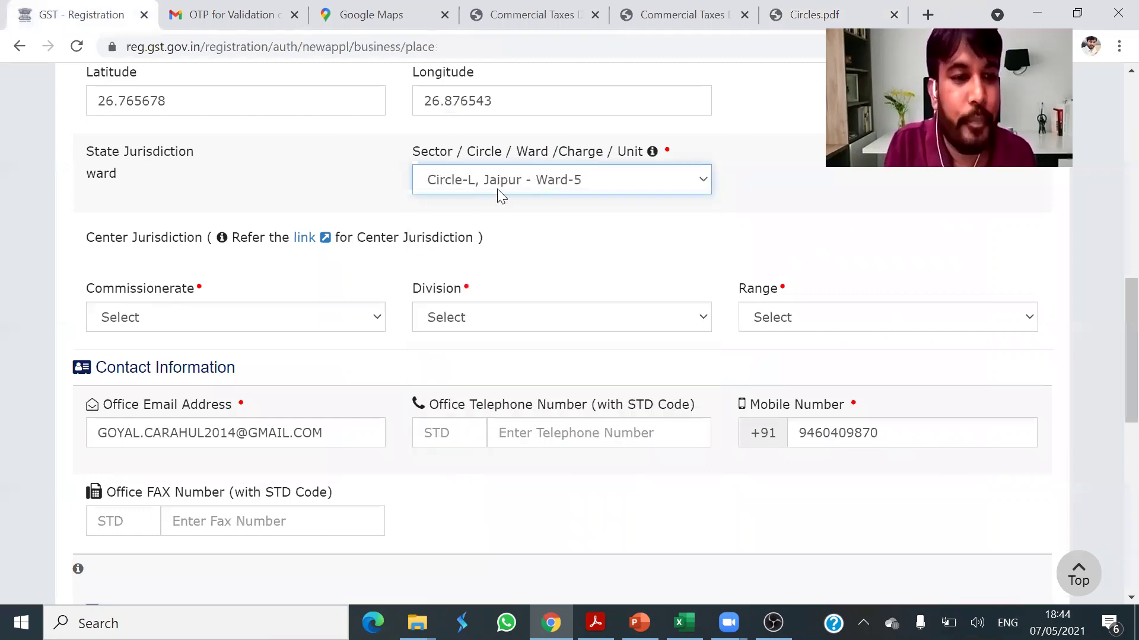
left_click(360, 326)
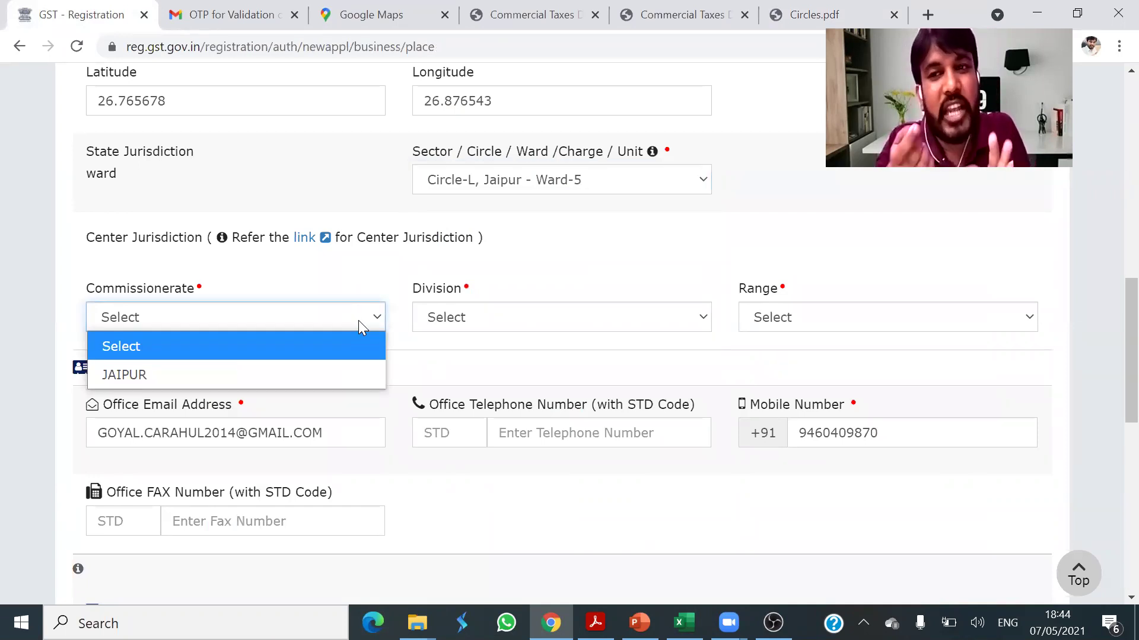
key("Down")
key("Return")
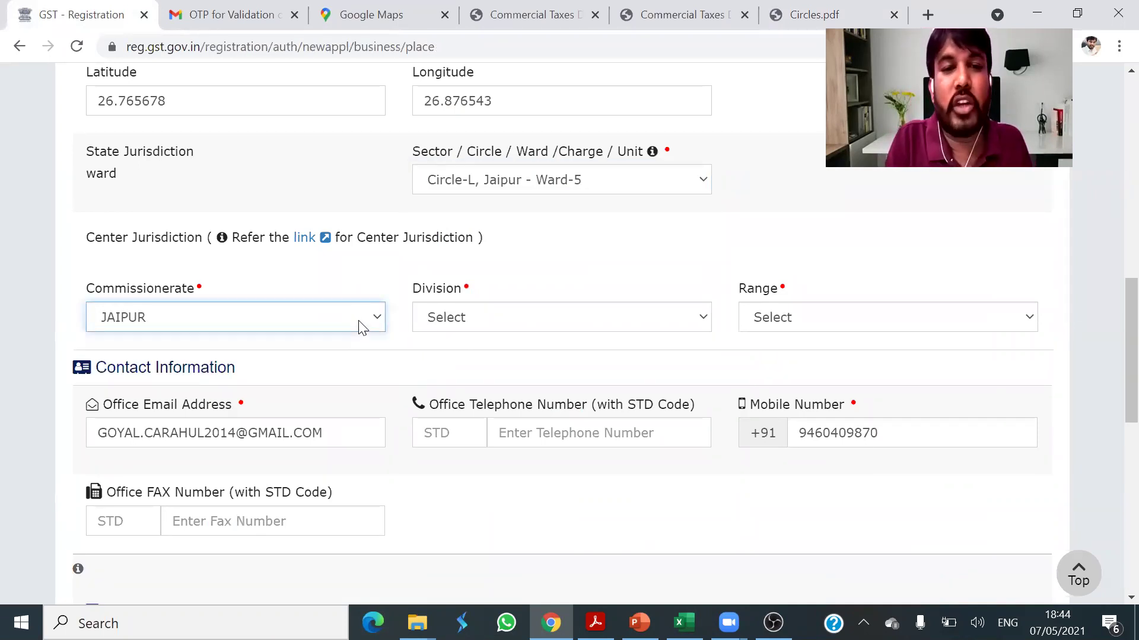
Step: Set Division GST DIVISION-F JAIPUR and Range GST RANGE-XXX
left_click(493, 321)
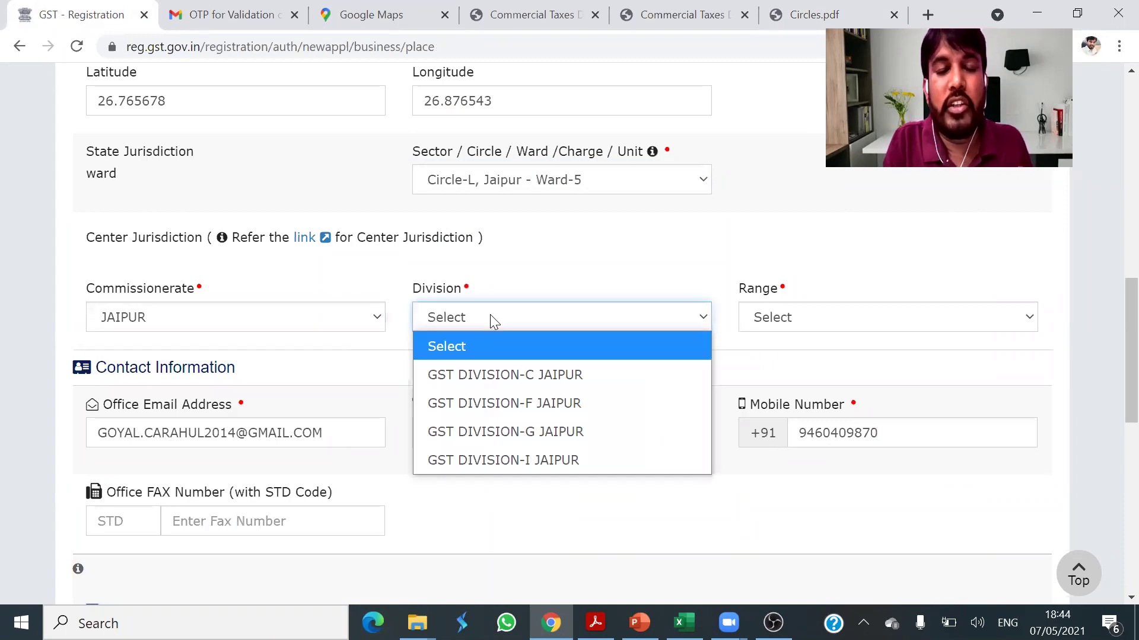
left_click(766, 324)
left_click(596, 316)
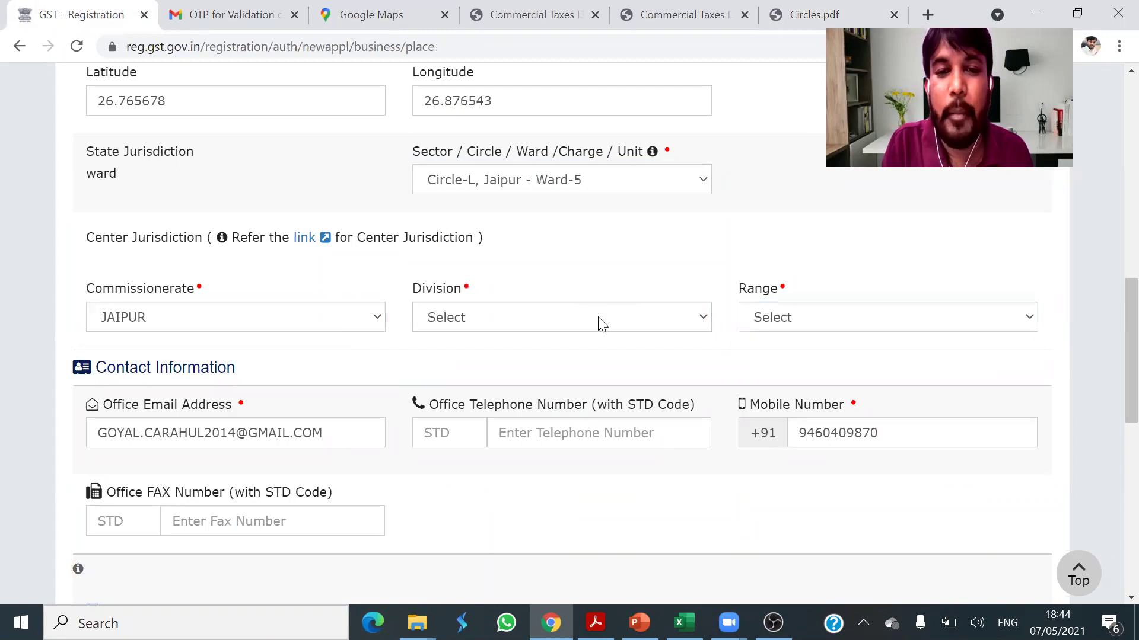
left_click(598, 317)
key("Down")
key("Down")
key("Return")
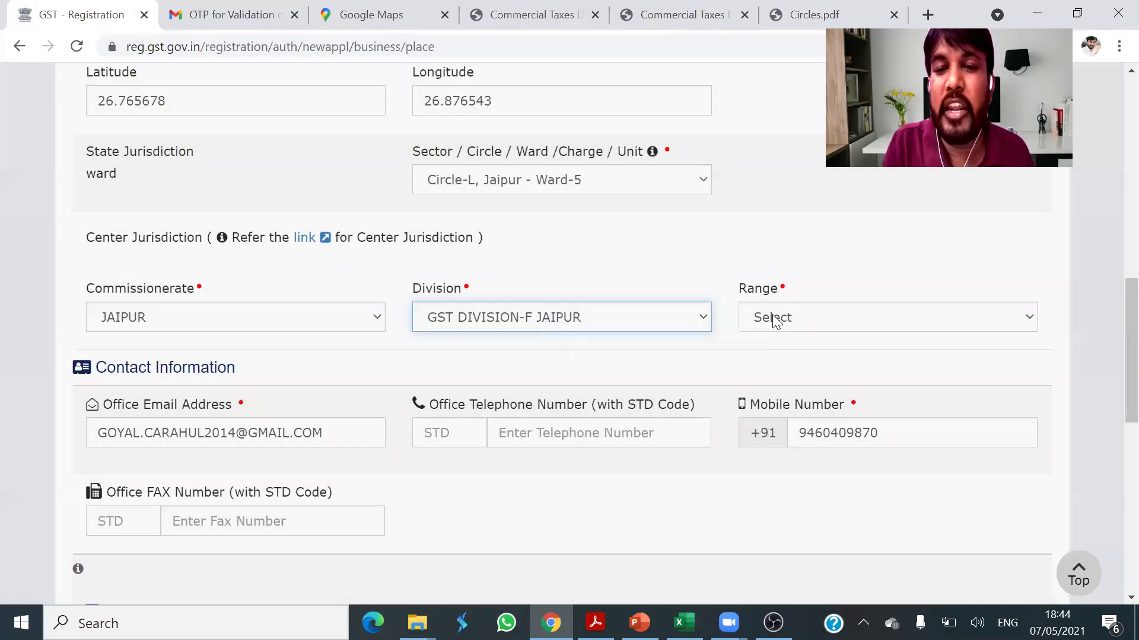
left_click(772, 315)
key("Down")
key("Return")
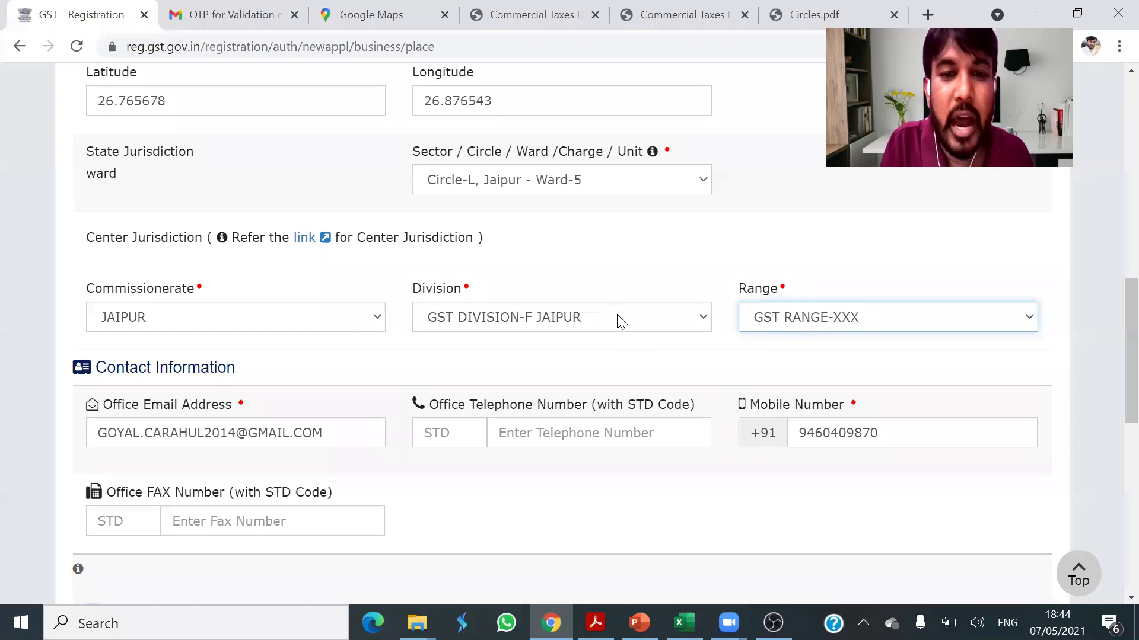
left_click(619, 320)
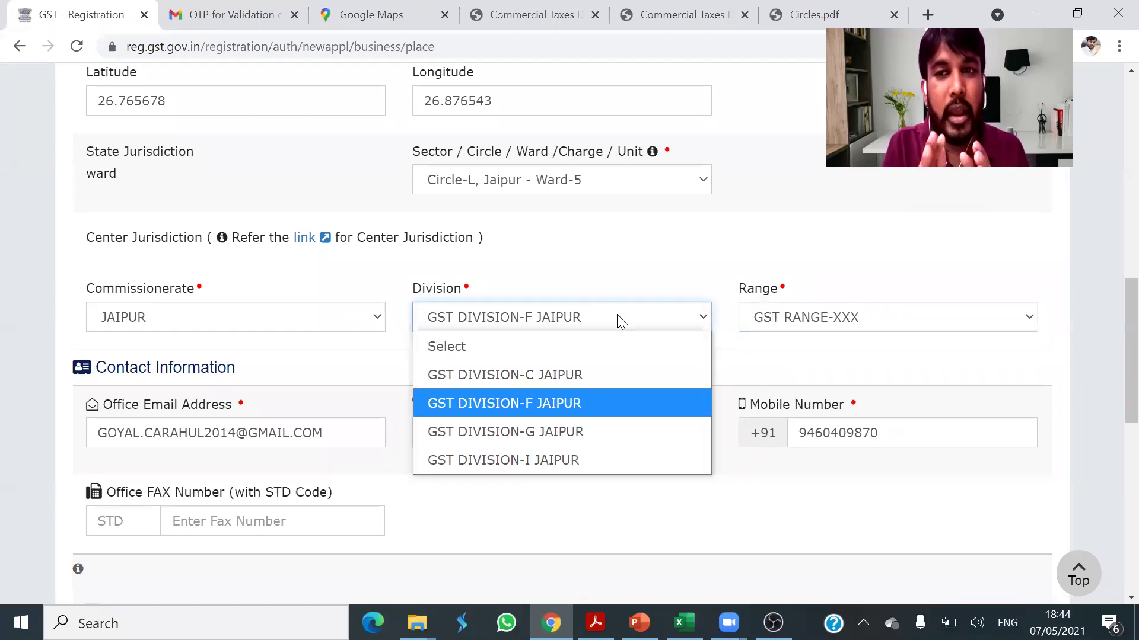
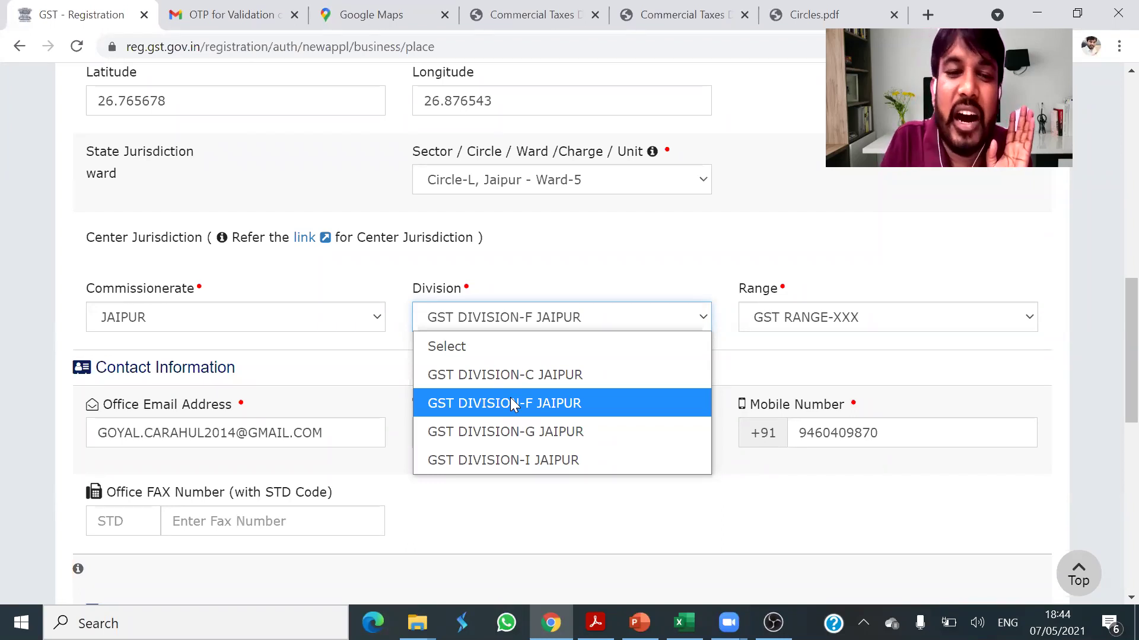
Step: Confirm GST DIVISION-F JAIPUR as the Center Jurisdiction division
left_click(454, 515)
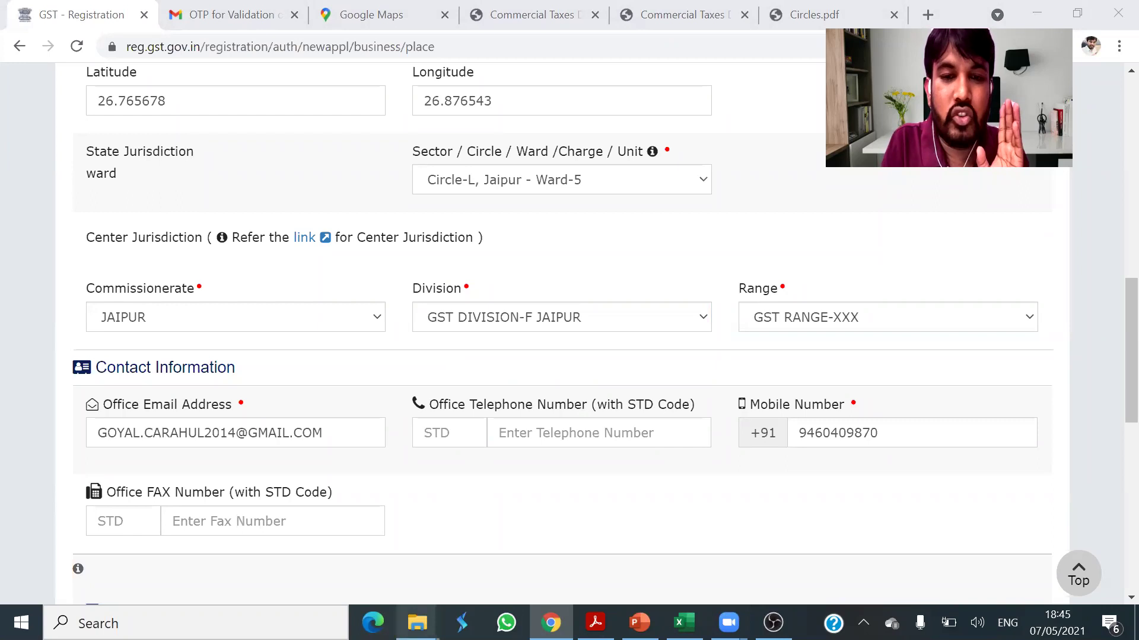
Step: Open the All-India-GST-Jurisdiction (3) workbook from the GST > gst reg folder in File Explorer
mouse_move(418, 621)
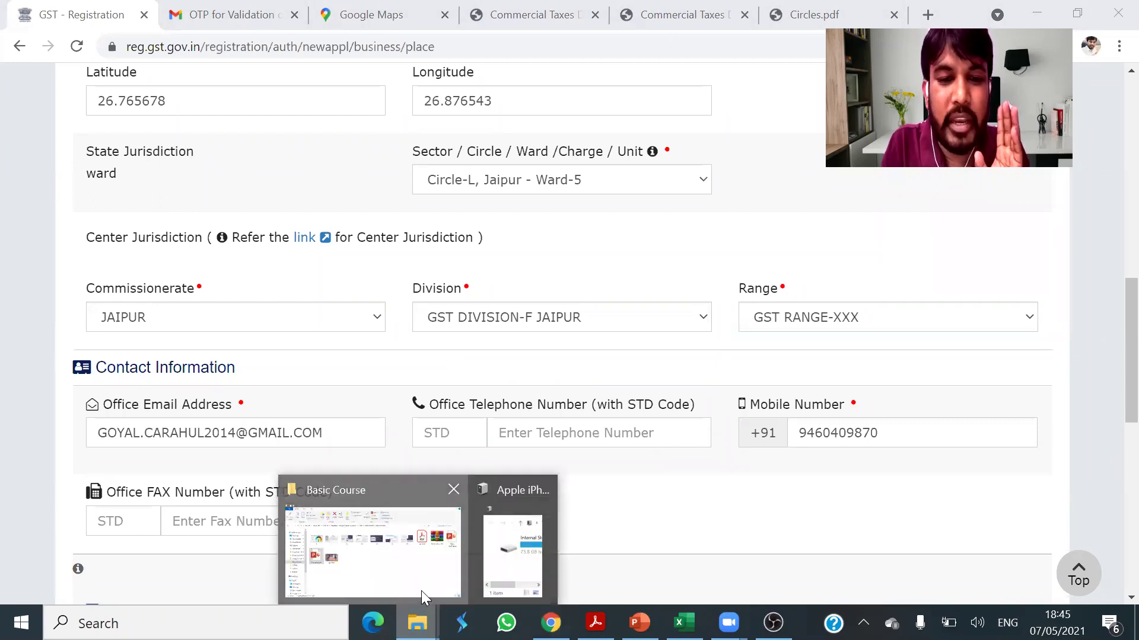
left_click(421, 591)
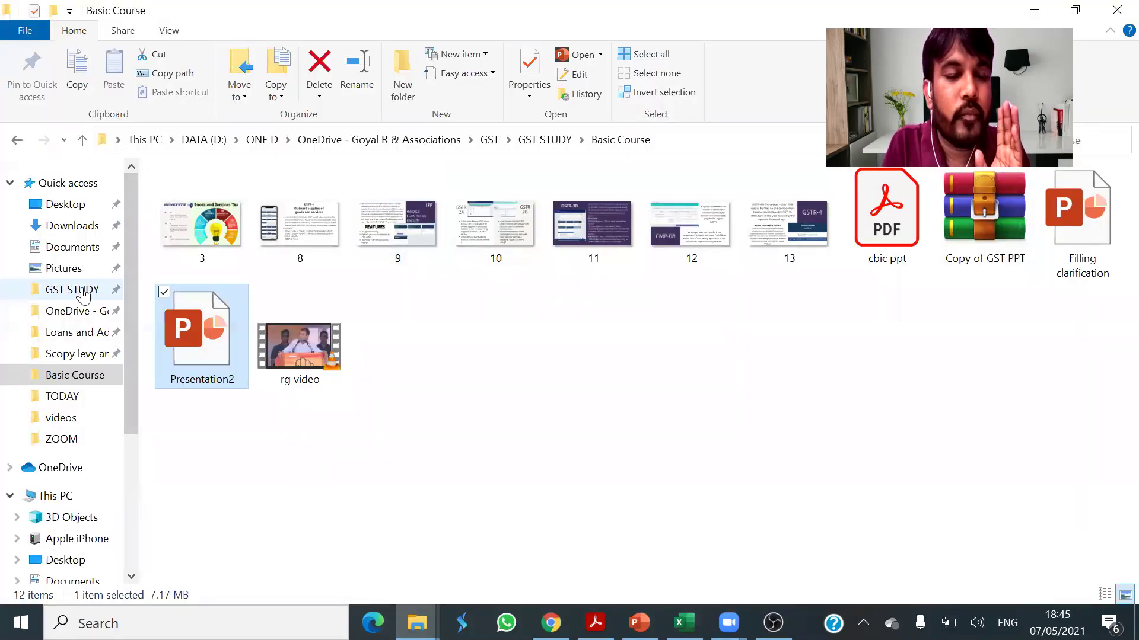
left_click(83, 292)
left_click(489, 140)
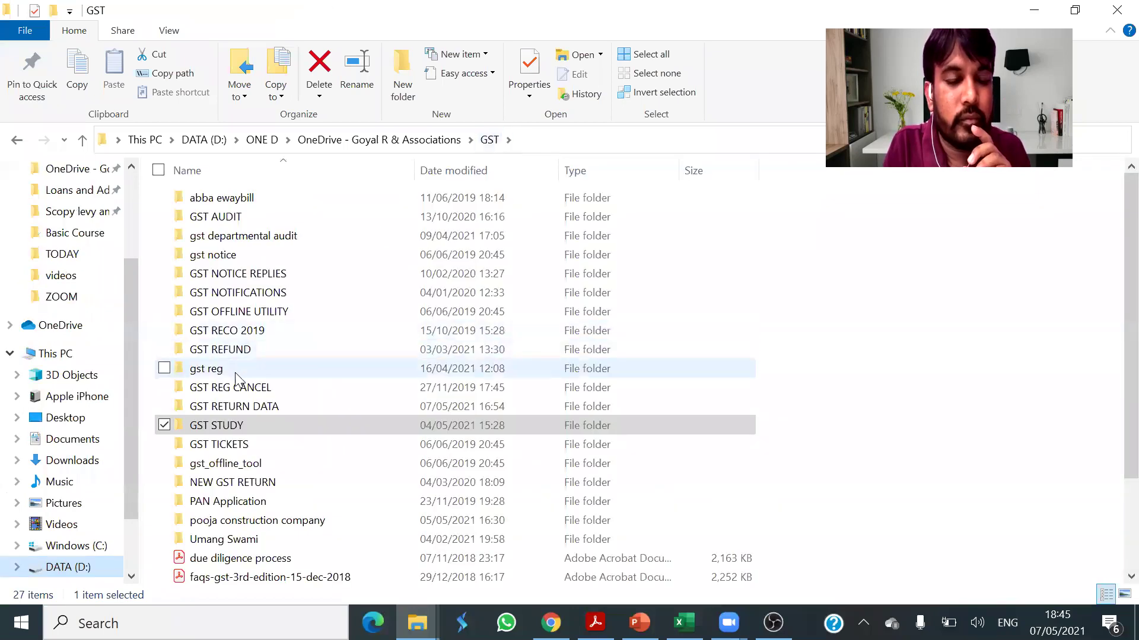
double_click(234, 373)
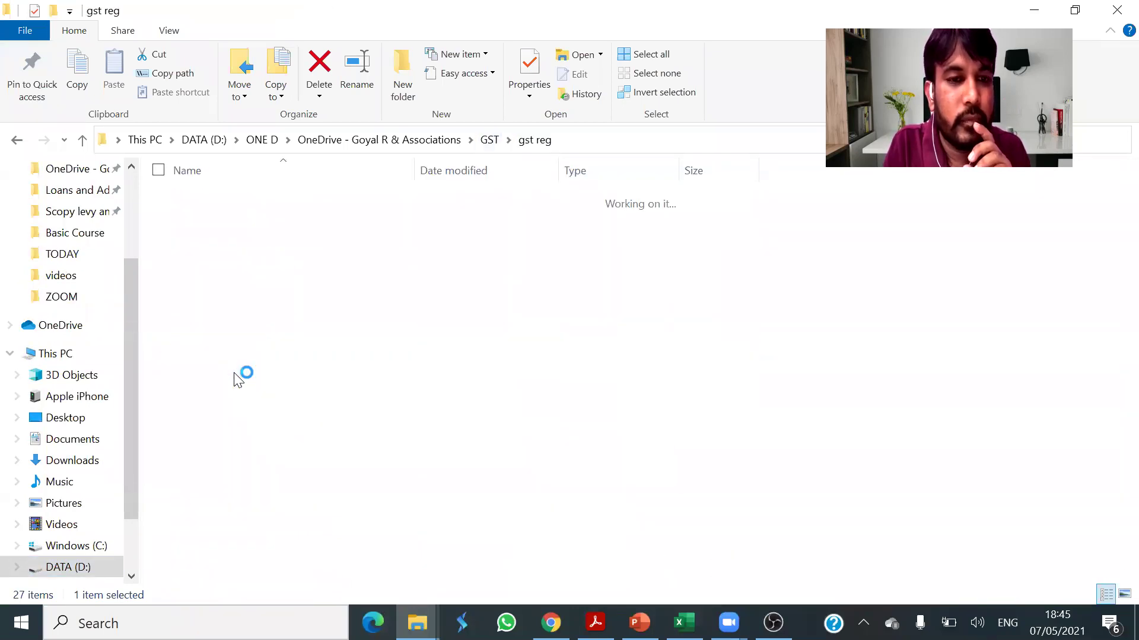
left_click_drag(1130, 314, 1130, 534)
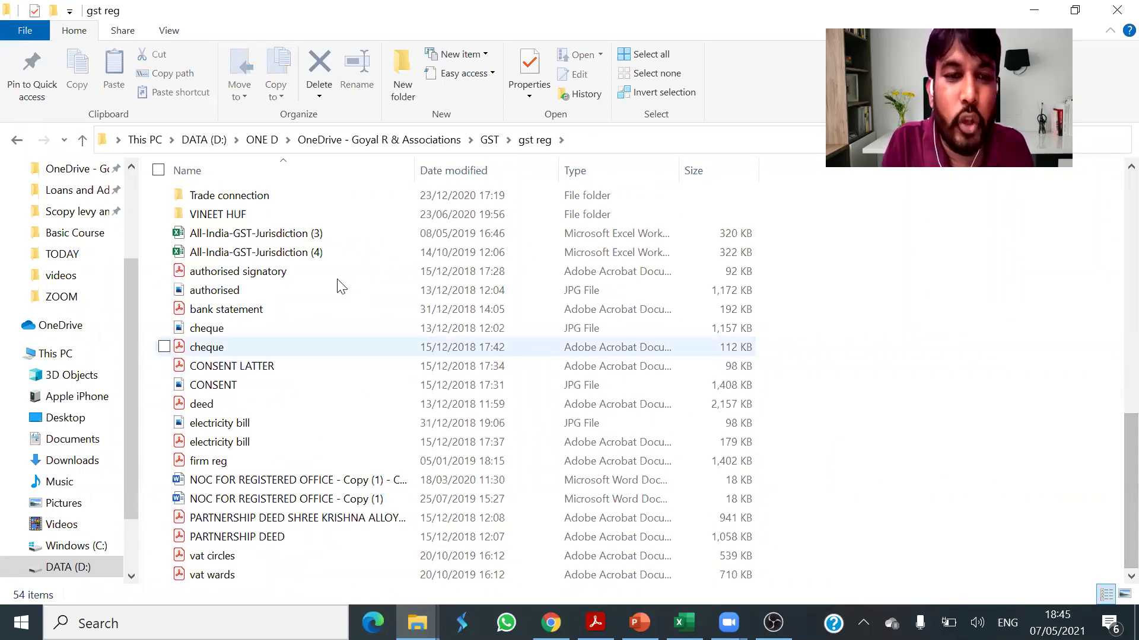
double_click(295, 237)
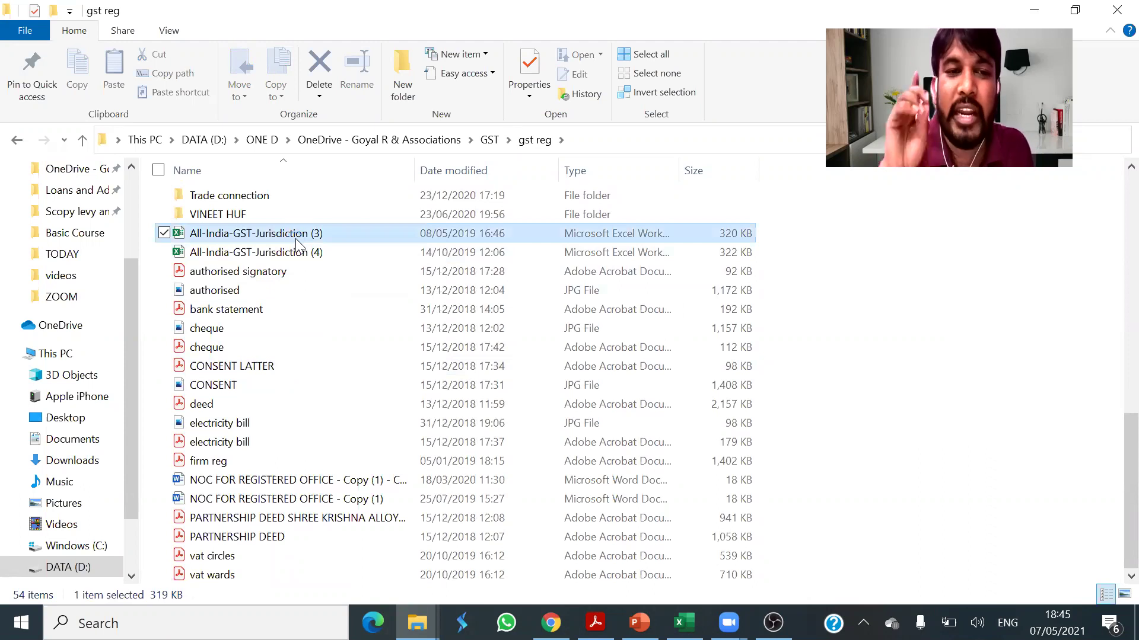
double_click(296, 239)
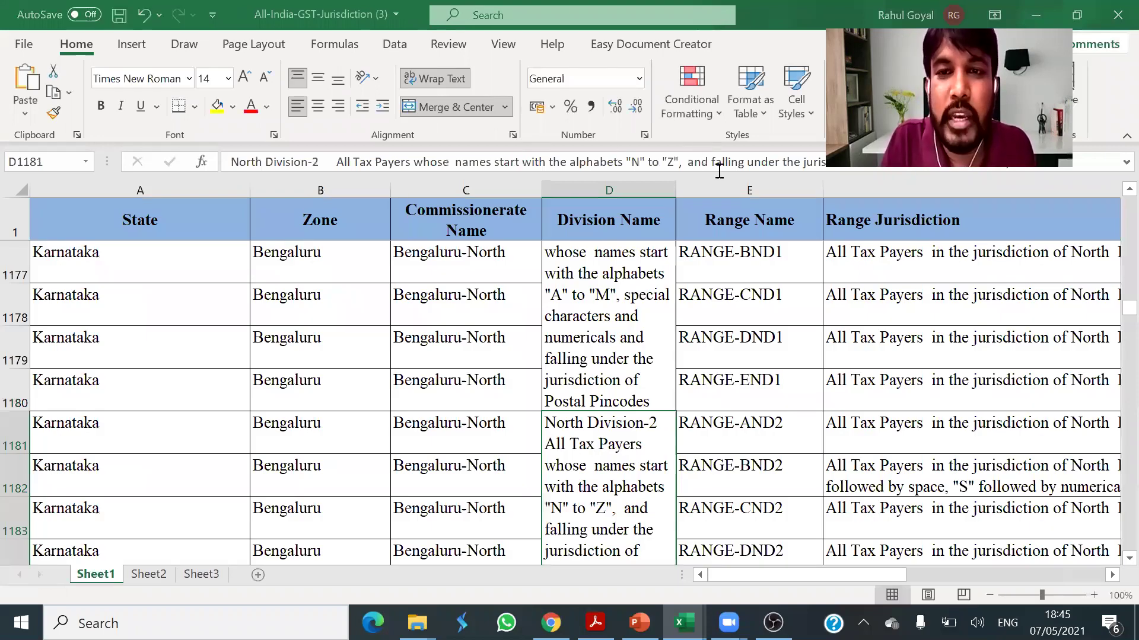
Step: Select the whole jurisdiction table and turn on header filters with Ctrl+Shift+L
left_click(431, 226)
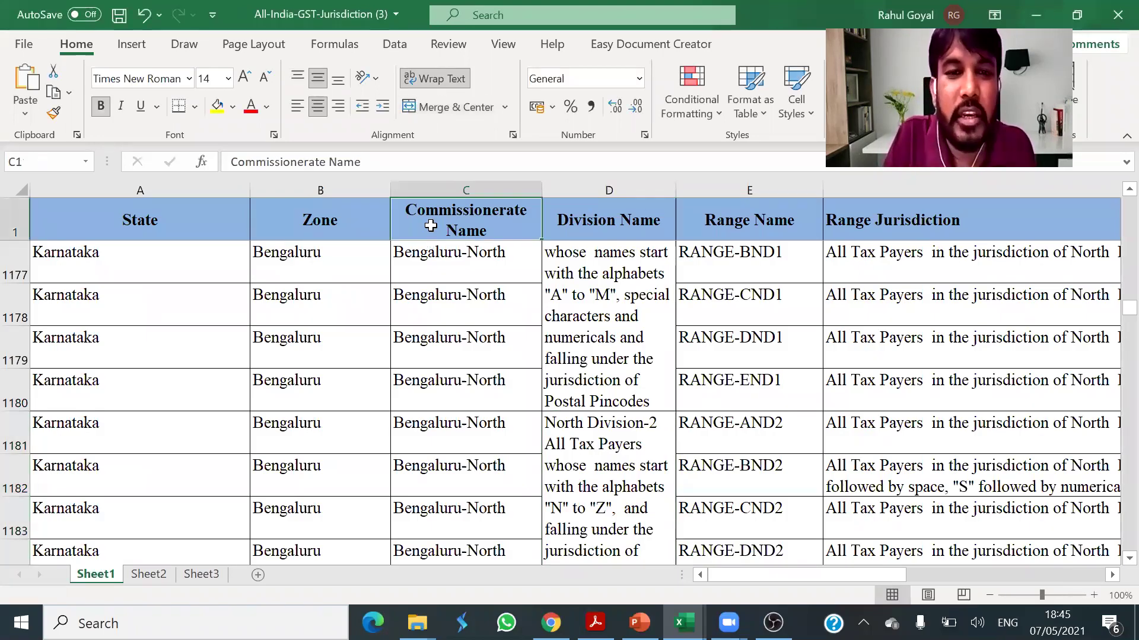
key("Left")
key("Left")
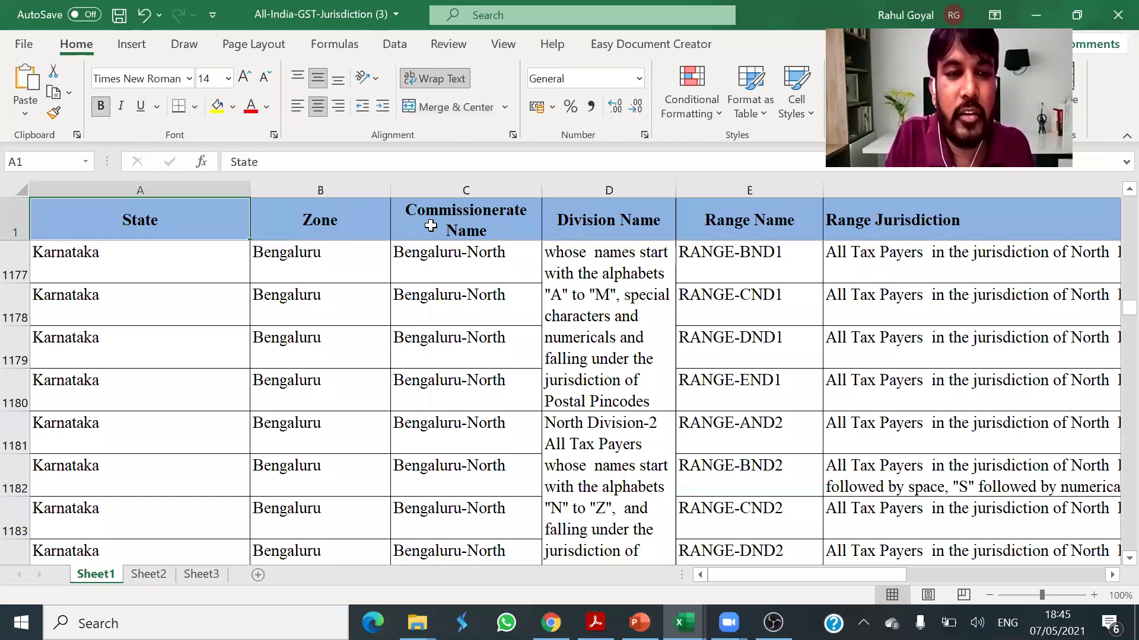
key("Down")
key("Down")
key("Down")
key("Down")
key("Down")
key("Up")
key("Up")
key("Up")
key("Up")
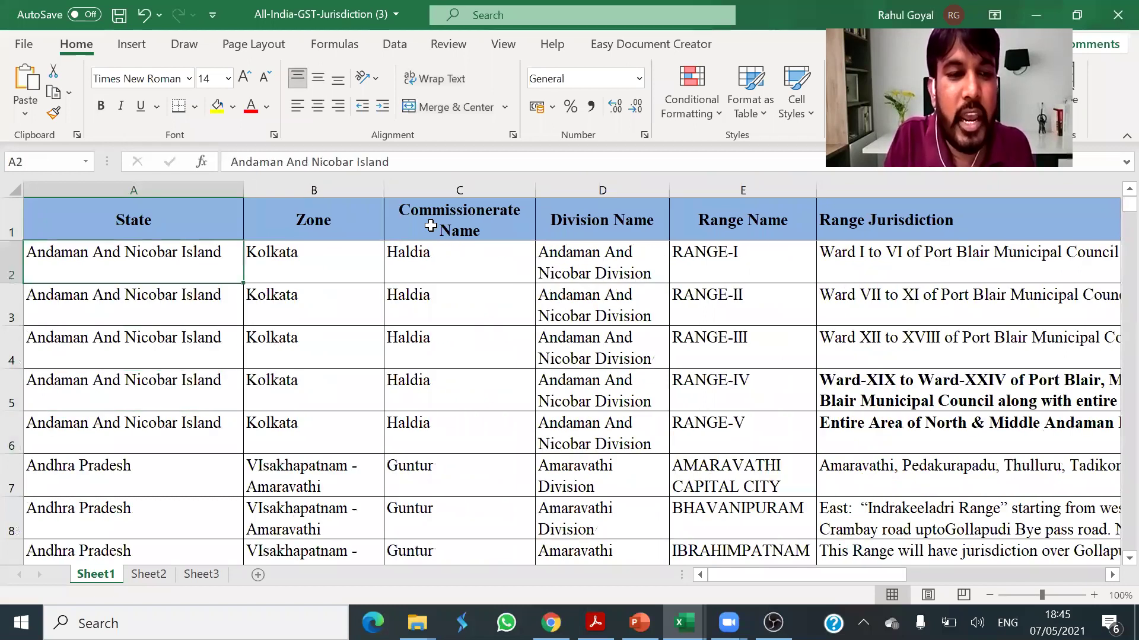
key("ctrl+shift+Down")
key("Up")
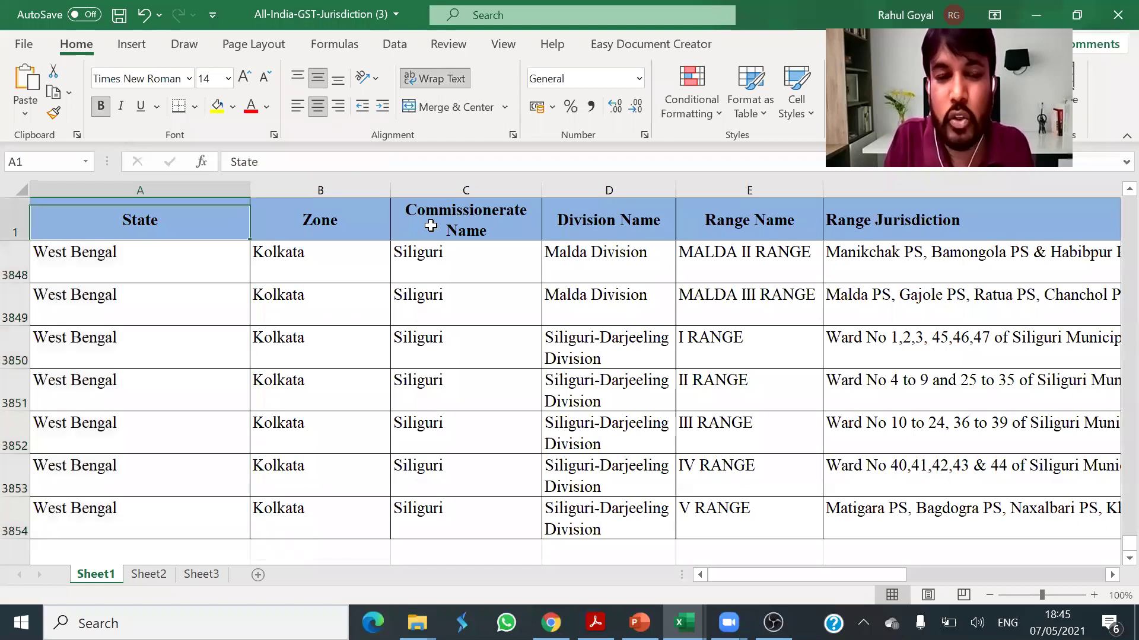
key("Down")
key("Up")
key("Down")
key("Up")
key("ctrl+shift+Right")
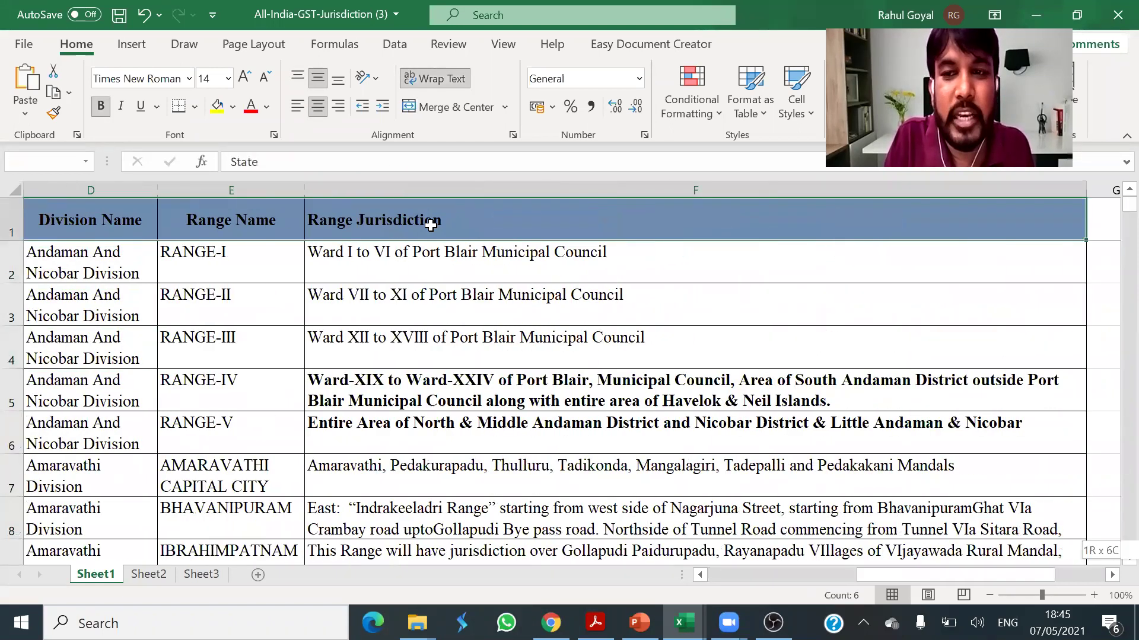
key("ctrl+shift+Down")
key("ctrl+shift+l")
key("ctrl+Home")
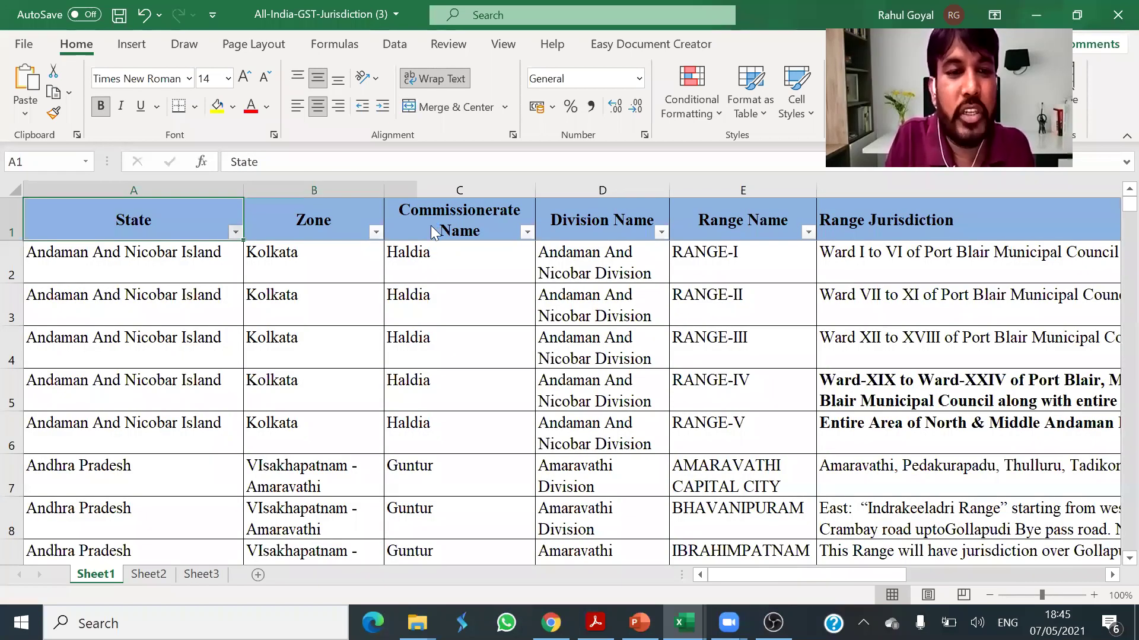
Step: Filter State to Rajasthan, Zone to Jaipur and Commissionerate to Jaipur
key("alt+Down")
type("erajasthan")
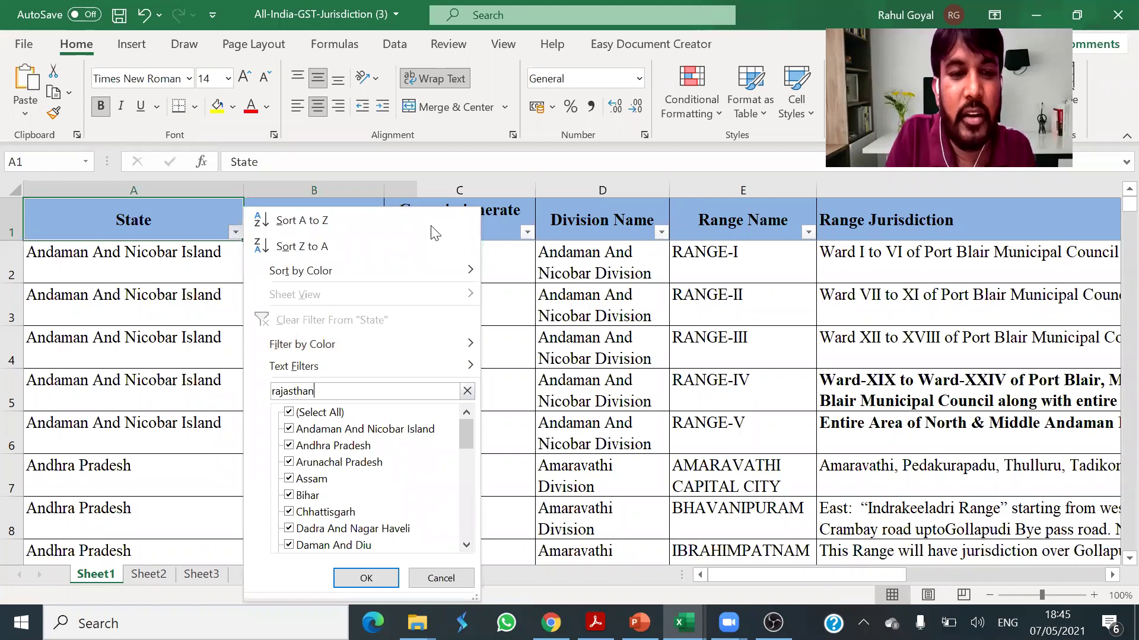
key("Return")
key("Right")
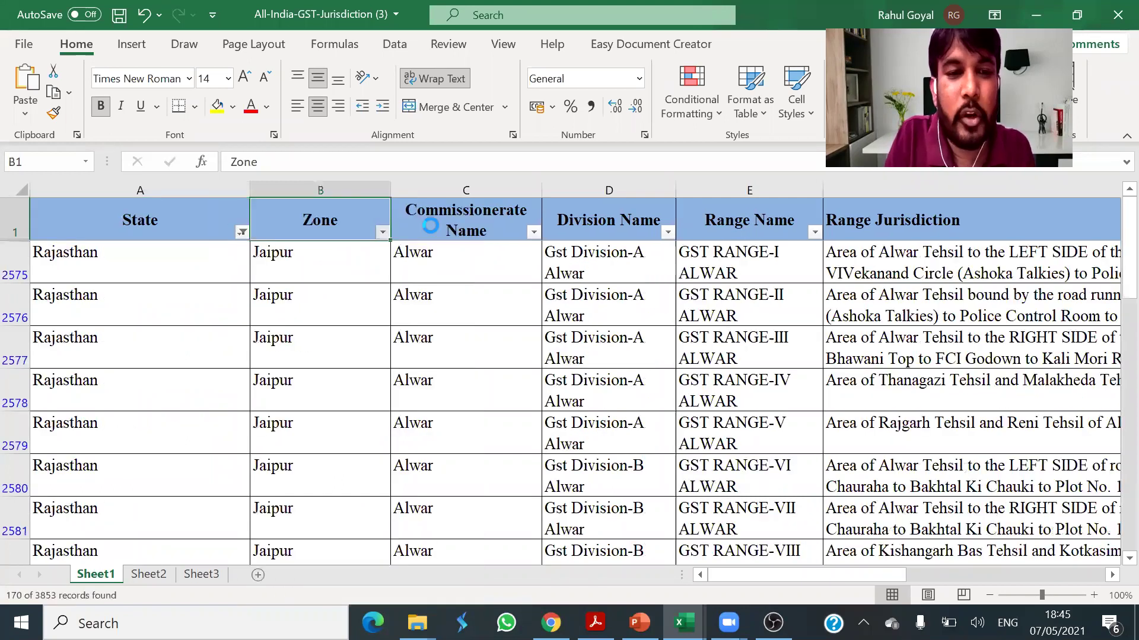
key("alt+Down")
type("ejaipur")
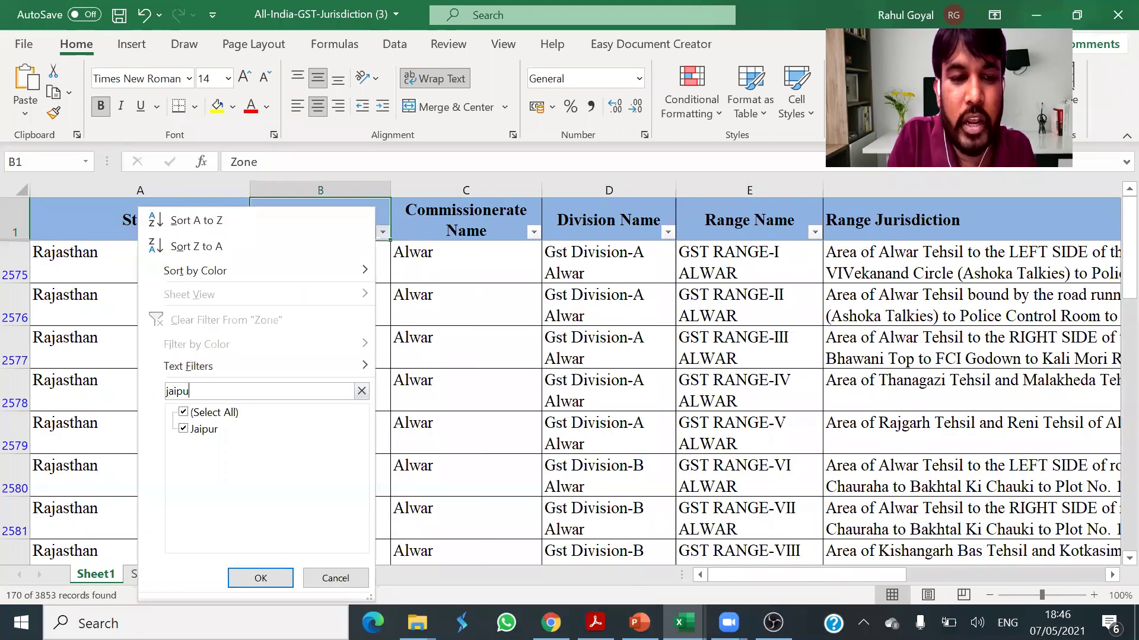
key("Return")
key("Right")
key("alt+Down")
key("Down")
type("ejaipur")
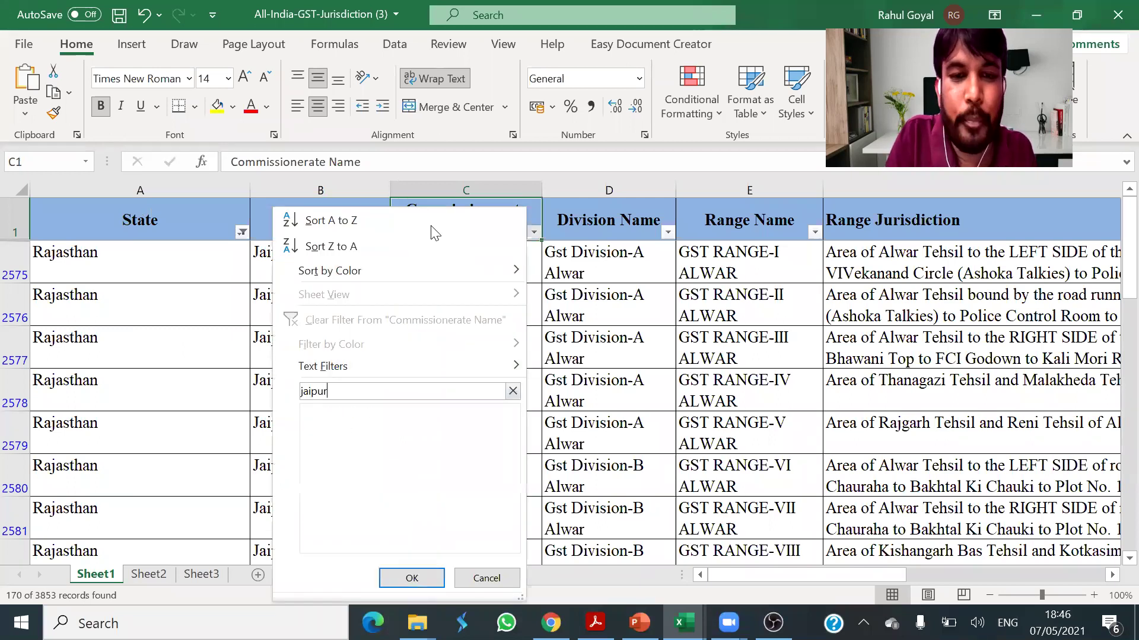
key("Return")
Step: Read the first filtered Range Jurisdiction entry in cell F2610
key("Right")
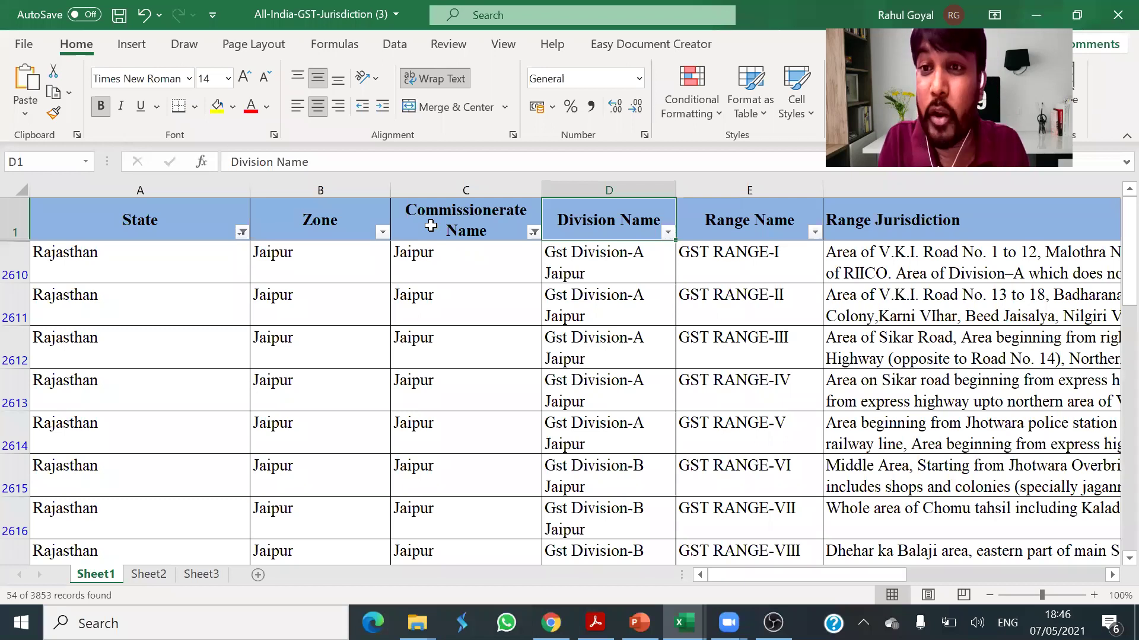
key("Right")
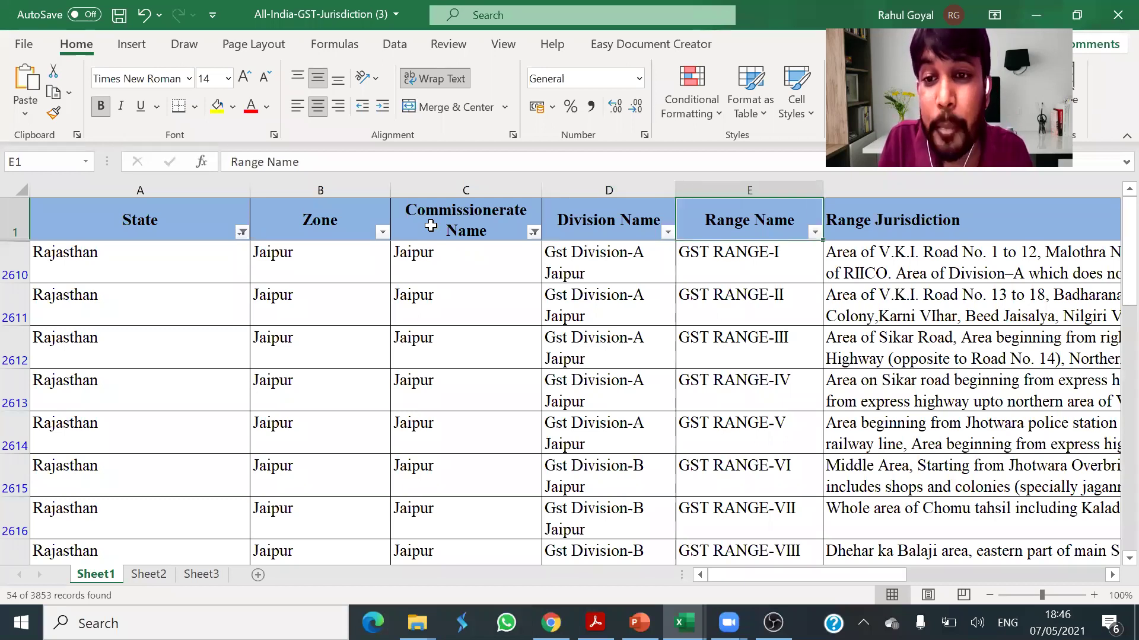
key("Right")
key("Down")
key("Up")
key("Down")
key("F2")
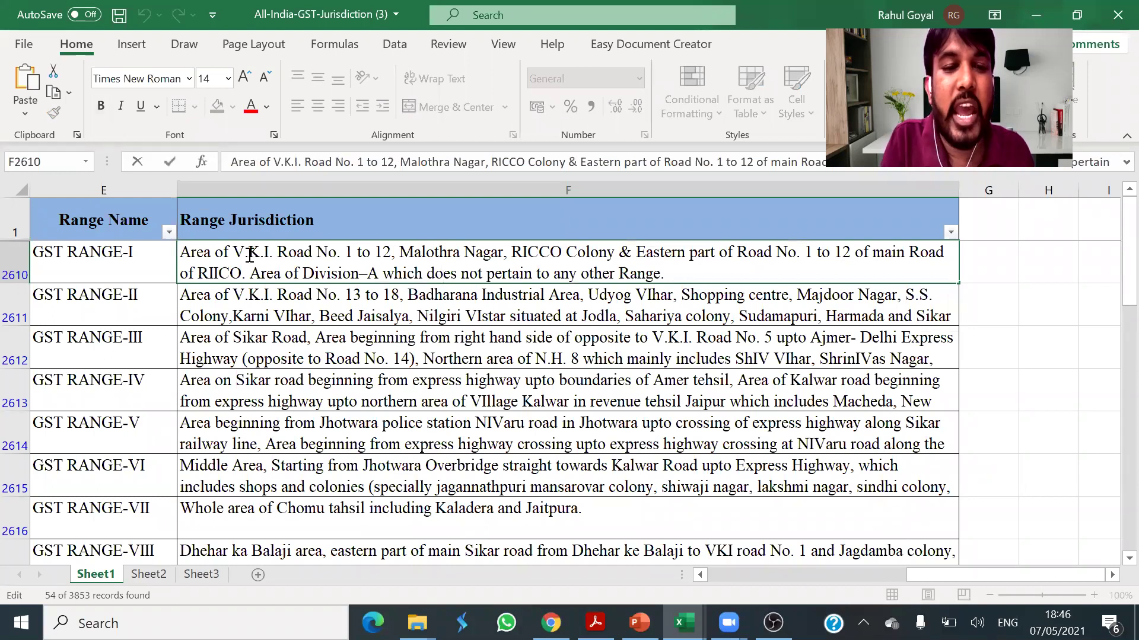
Step: Highlight the V.K.I. Road to RICCO area names in the jurisdiction text
left_click_drag(249, 254, 565, 255)
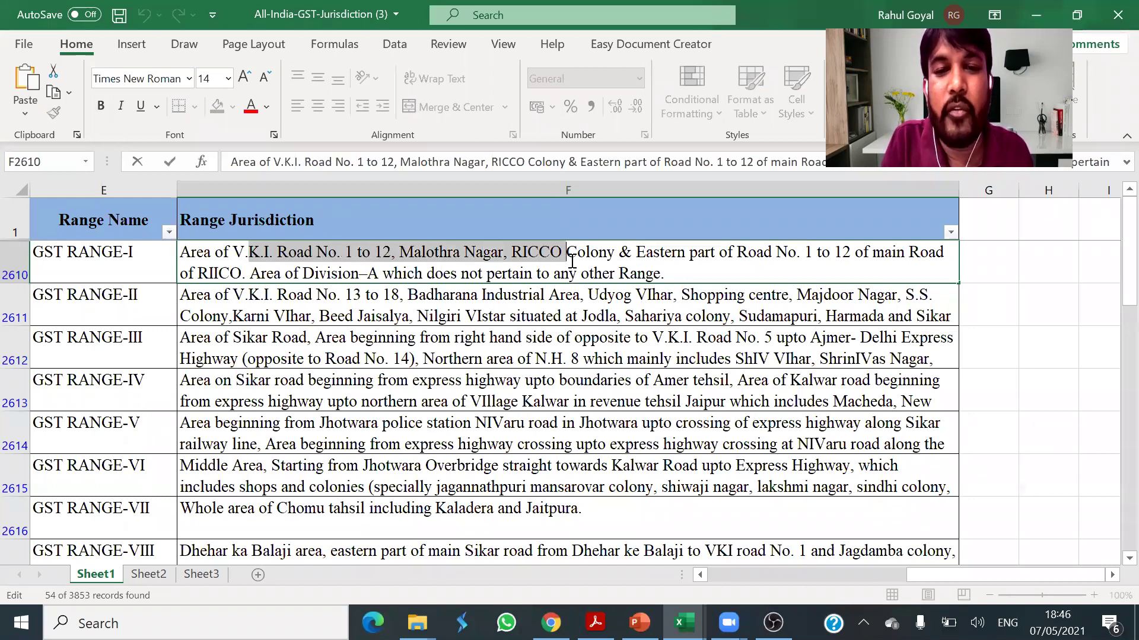
left_click(287, 332)
left_click(364, 385)
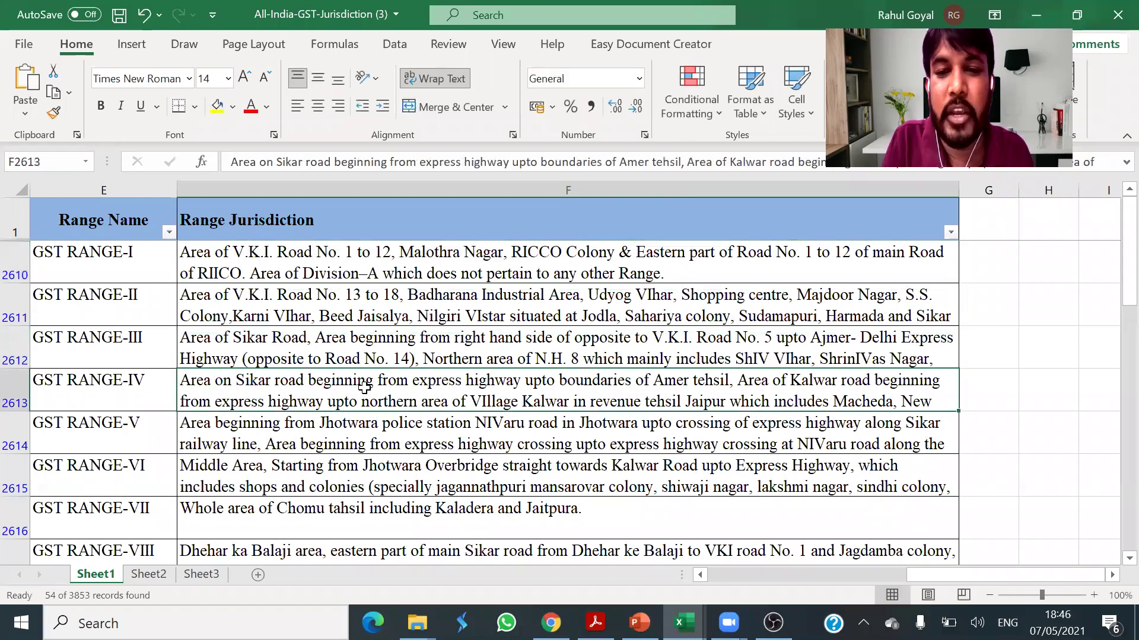
Step: Filter the Range Jurisdiction column to entries containing 'gopalpura'
left_click(556, 219)
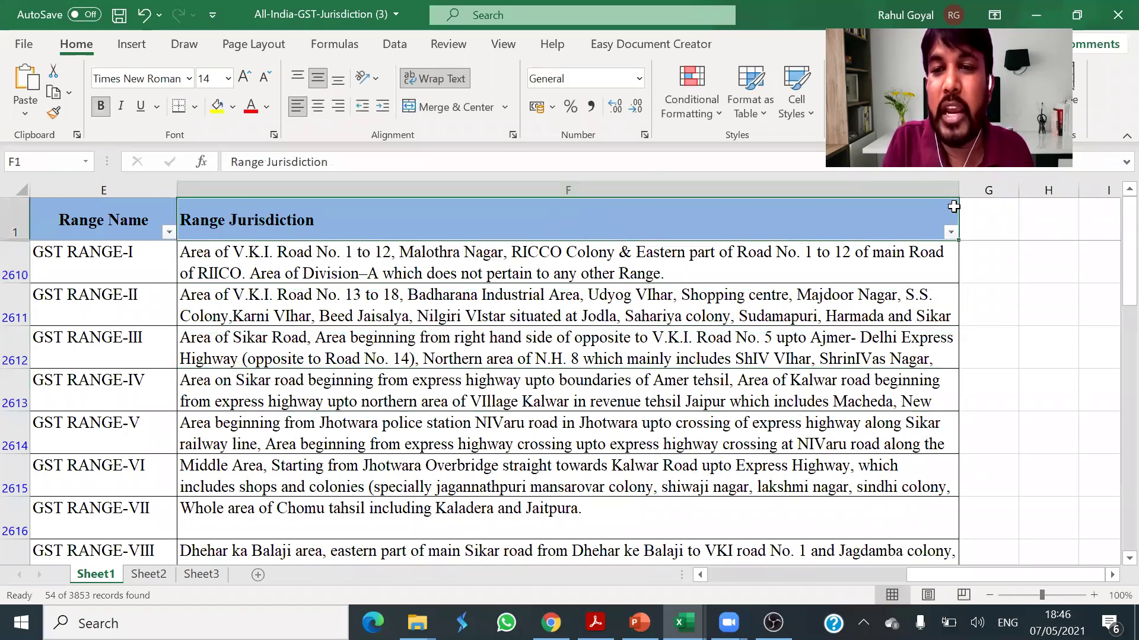
left_click(951, 232)
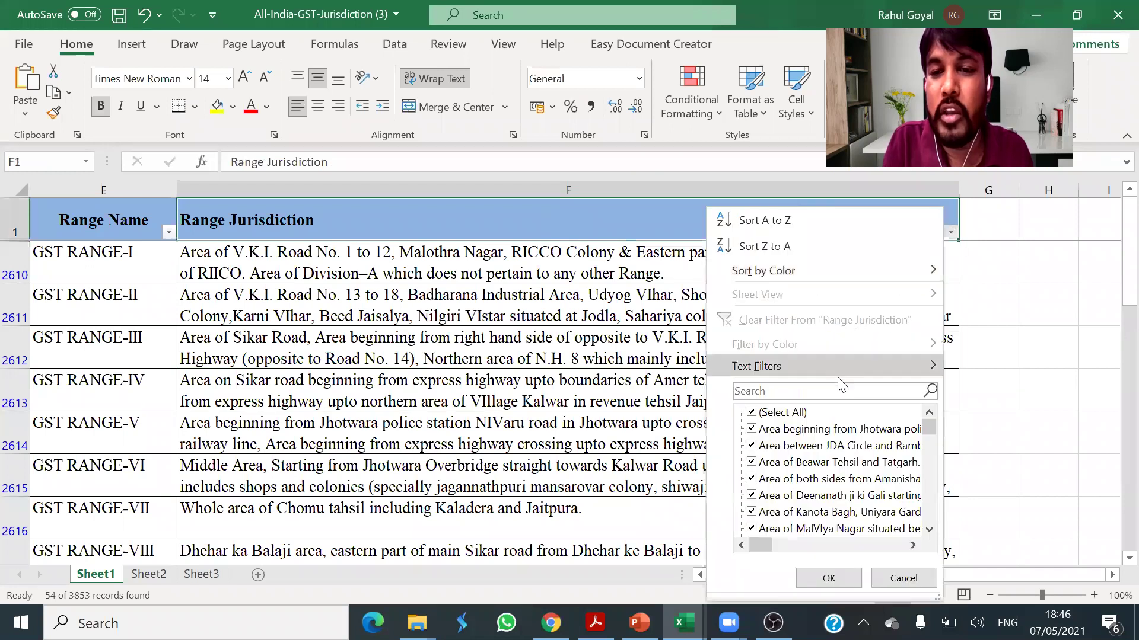
left_click(840, 389)
type("gop")
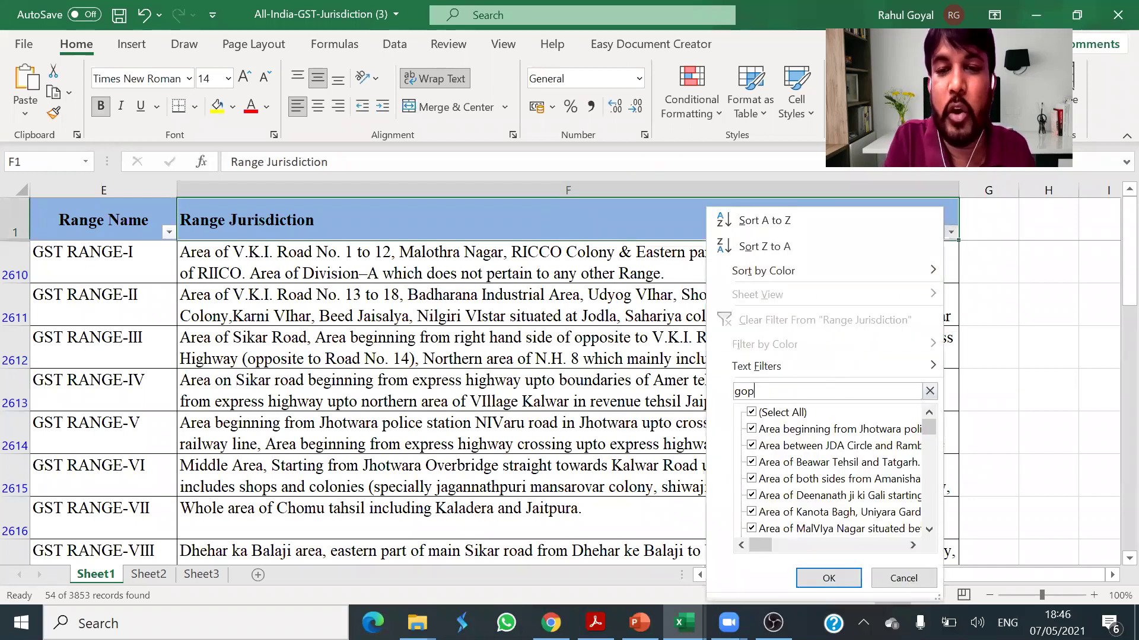
type("alpura")
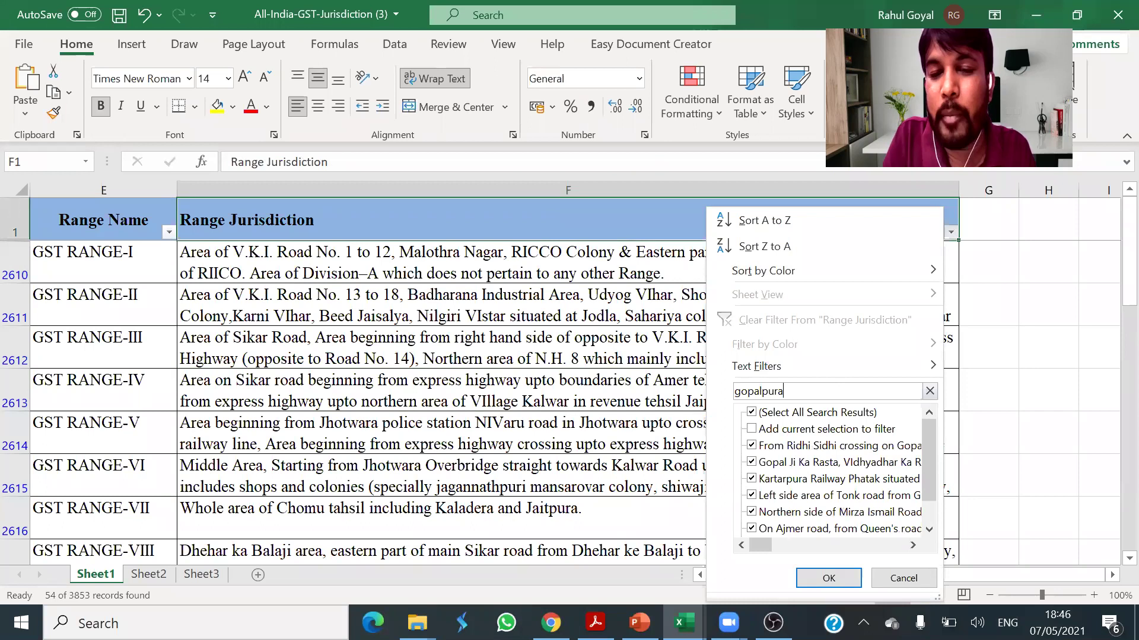
key("Return")
Step: Review the six Gopalpura matches, locating Gst Division-F Jaipur and GST RANGE-XXX
key("Down")
key("Up")
key("ctrl+shift+Down")
key("Up")
key("Down")
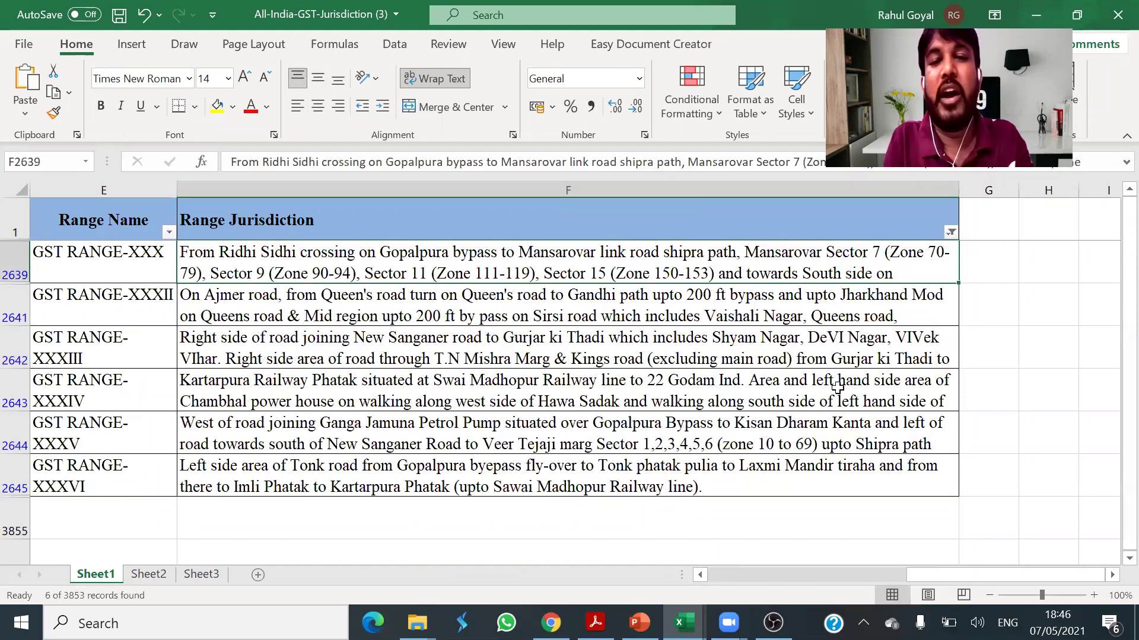
key("Down")
key("Up")
key("Up")
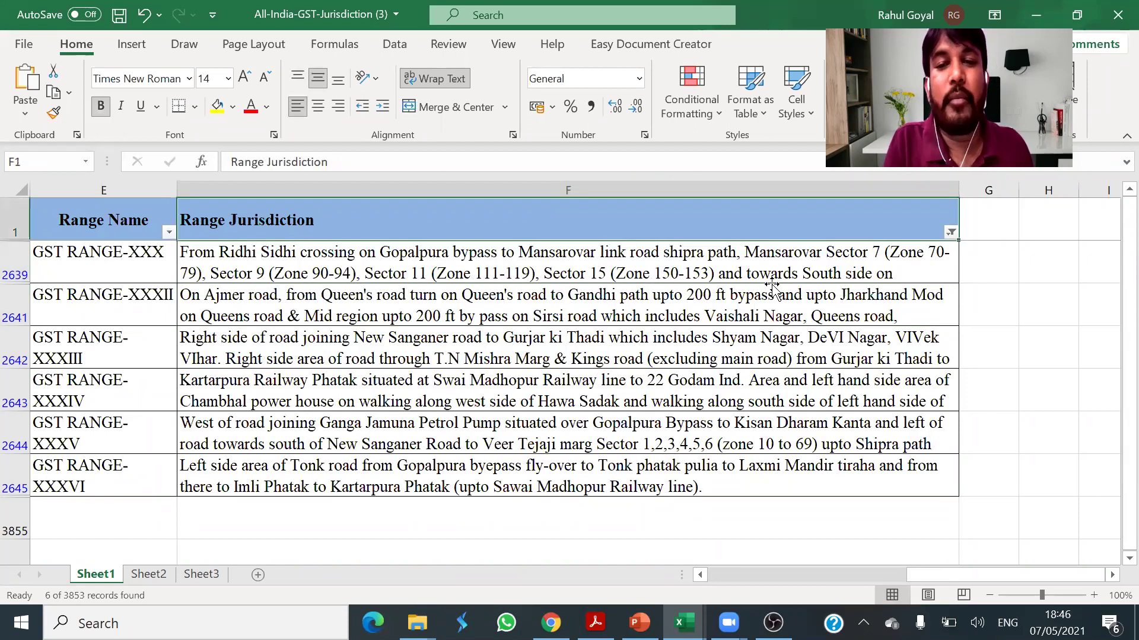
key("Down")
key("Left")
key("Left")
key("Left")
key("Left")
key("Right")
key("Right")
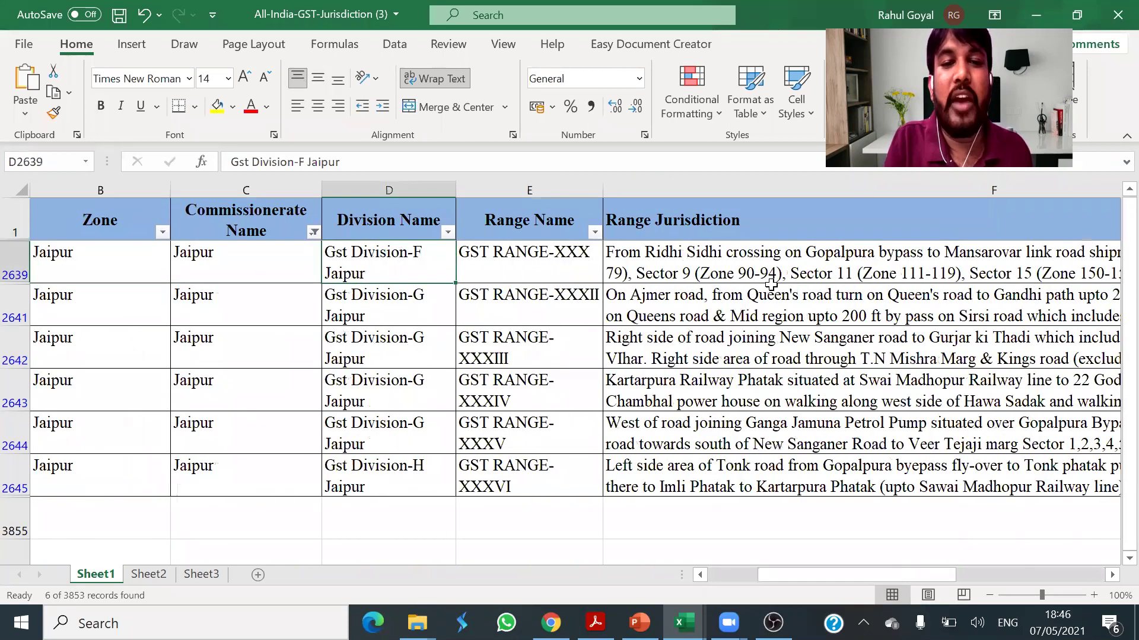
key("Right")
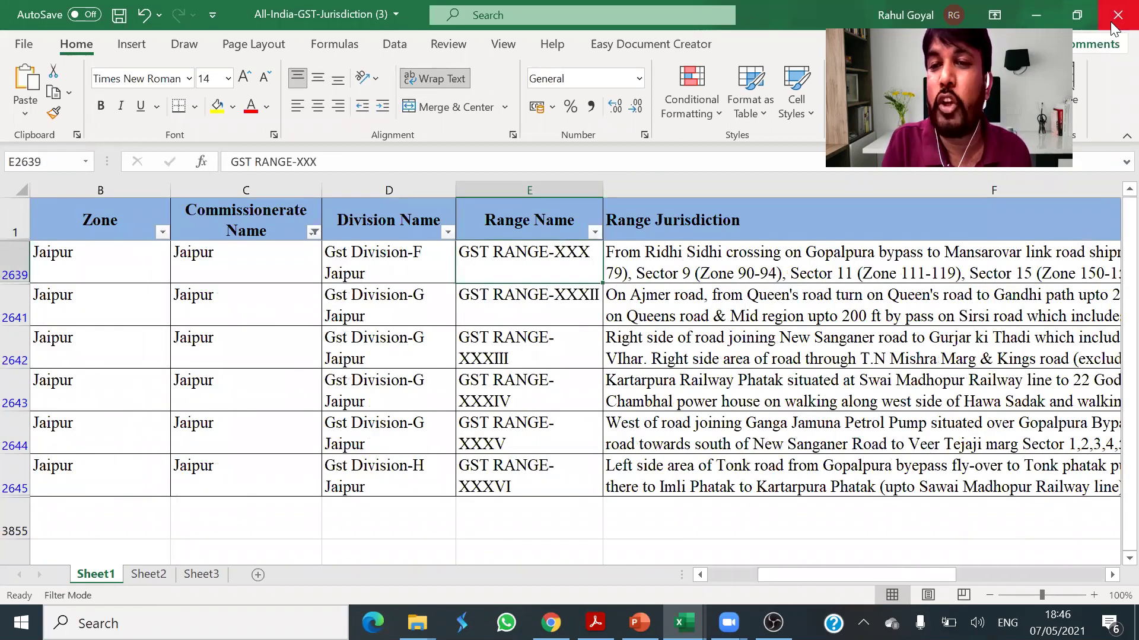
Step: Close the jurisdiction workbook without saving and return to the GST form in Chrome
left_click(1114, 27)
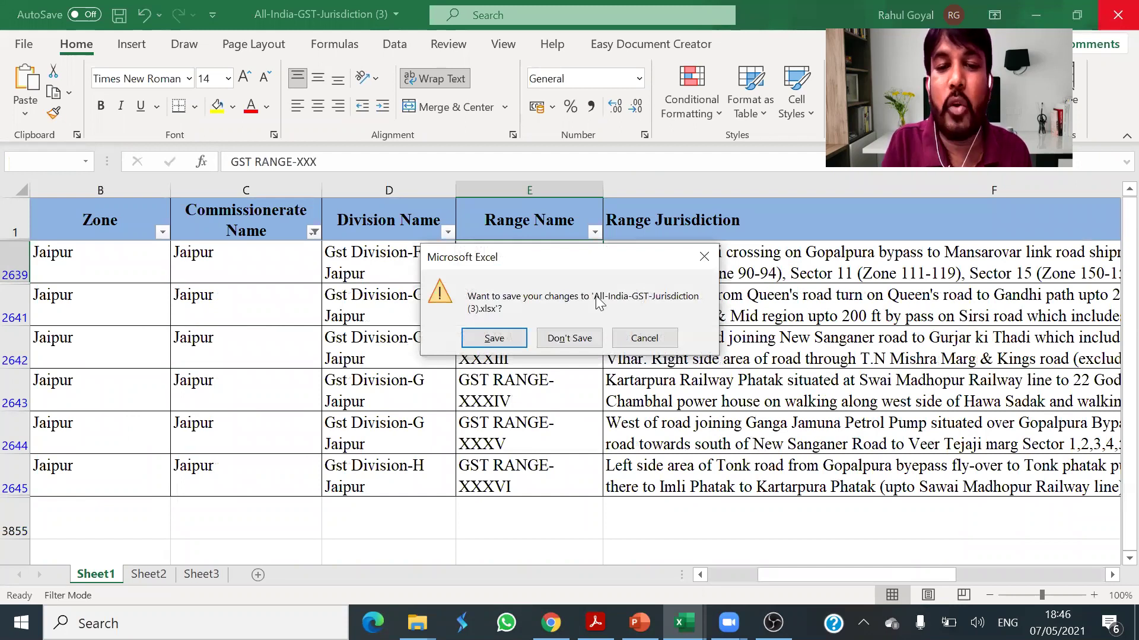
left_click(579, 338)
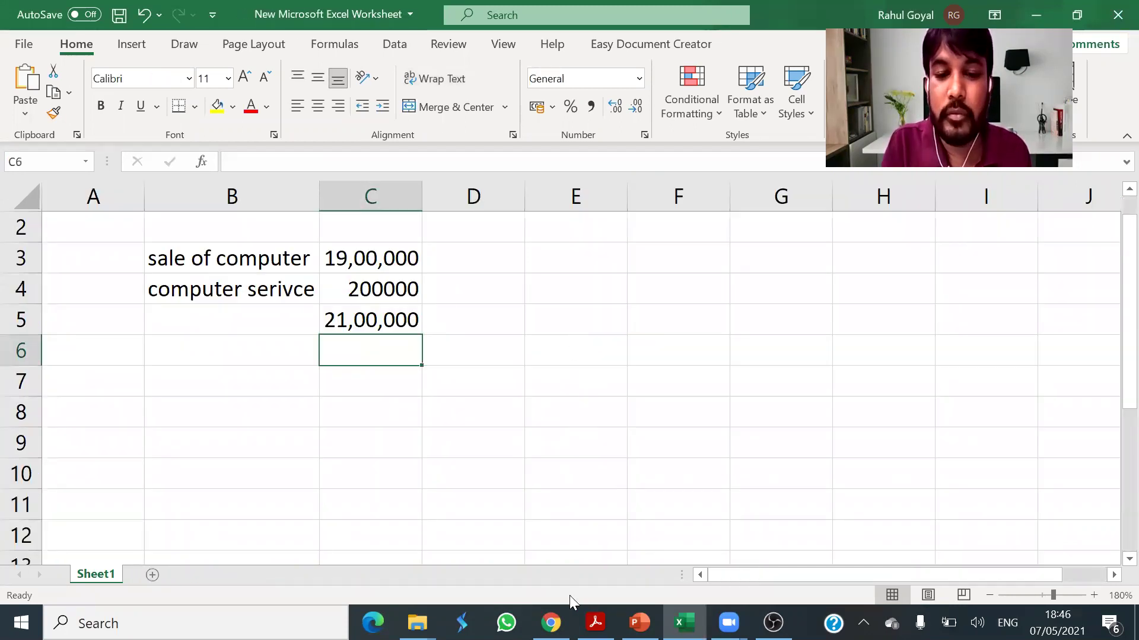
left_click(551, 622)
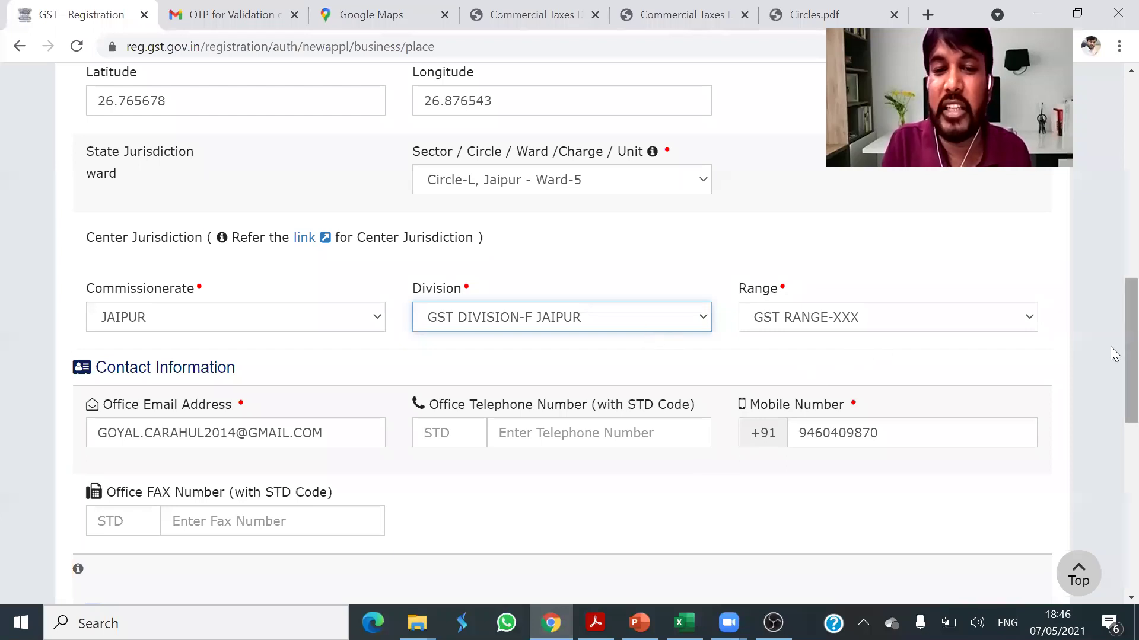
scroll(1112, 404, "down", 3)
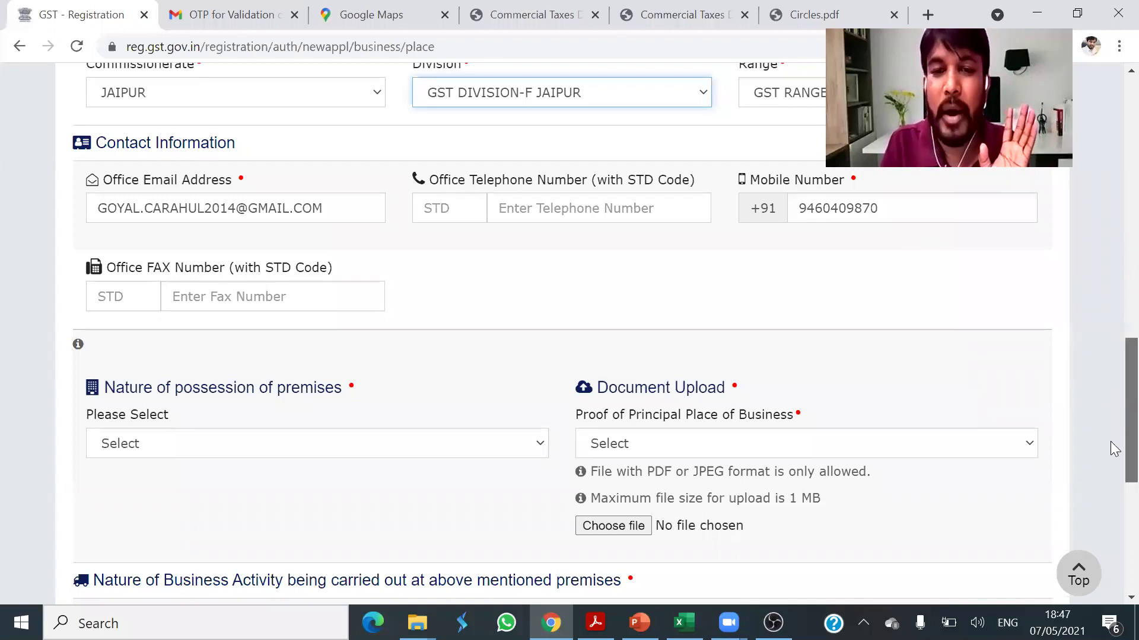
scroll(1114, 449, "down", 3)
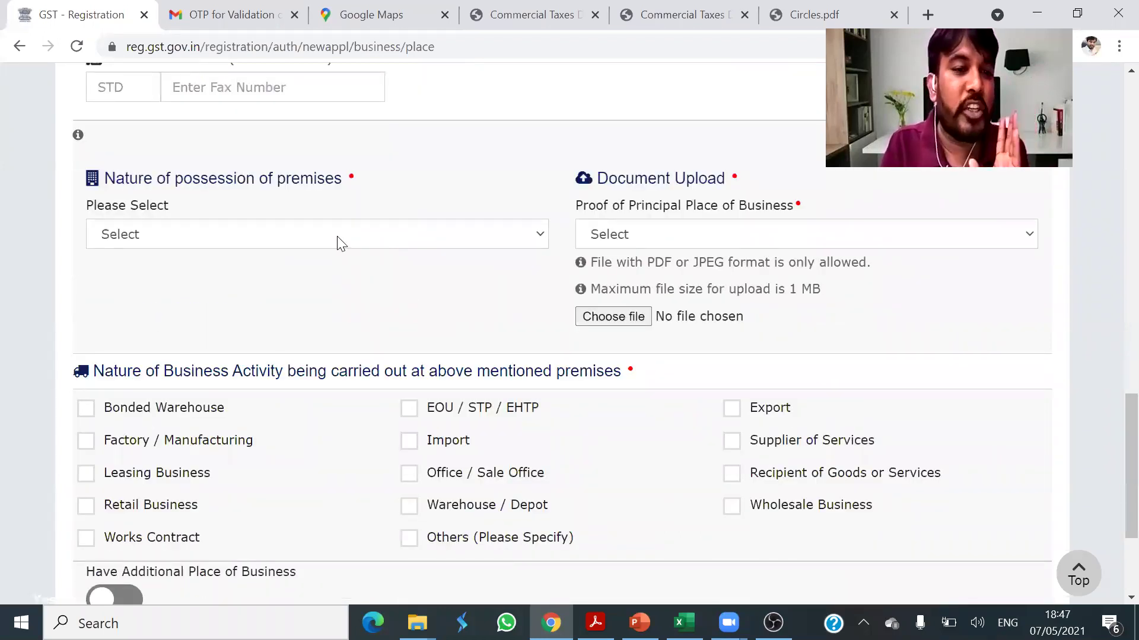
Step: Try Own possession and browse proofs: Electricity Bill, Legal ownership document, Municipal Khata Copy
left_click(354, 242)
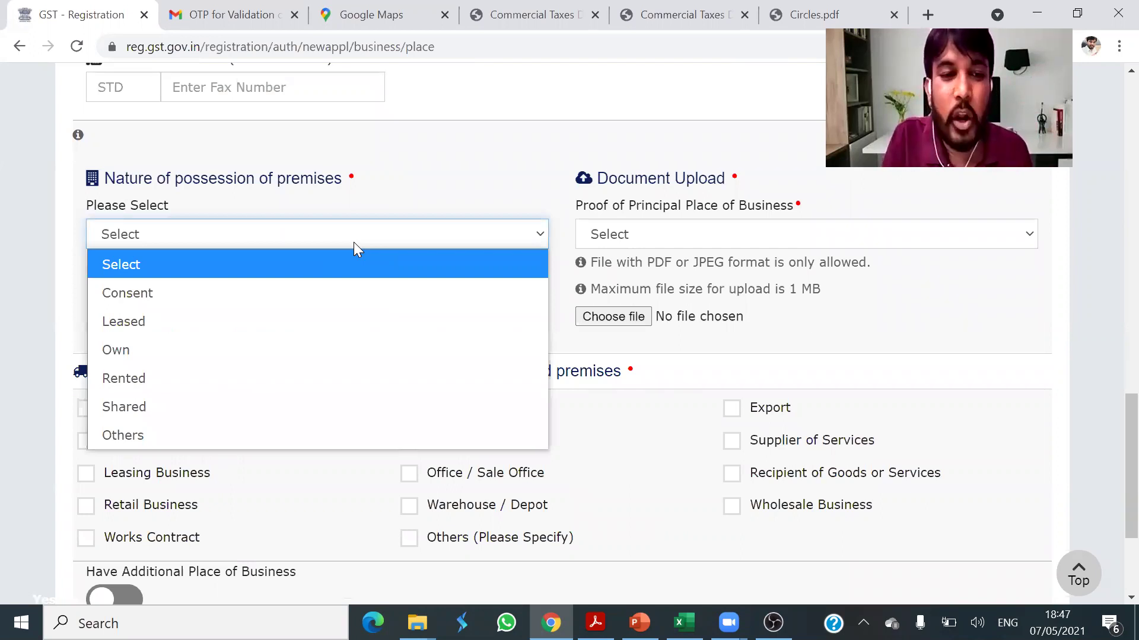
key("Down")
key("Down")
key("Down")
key("Return")
left_click(628, 244)
key("Down")
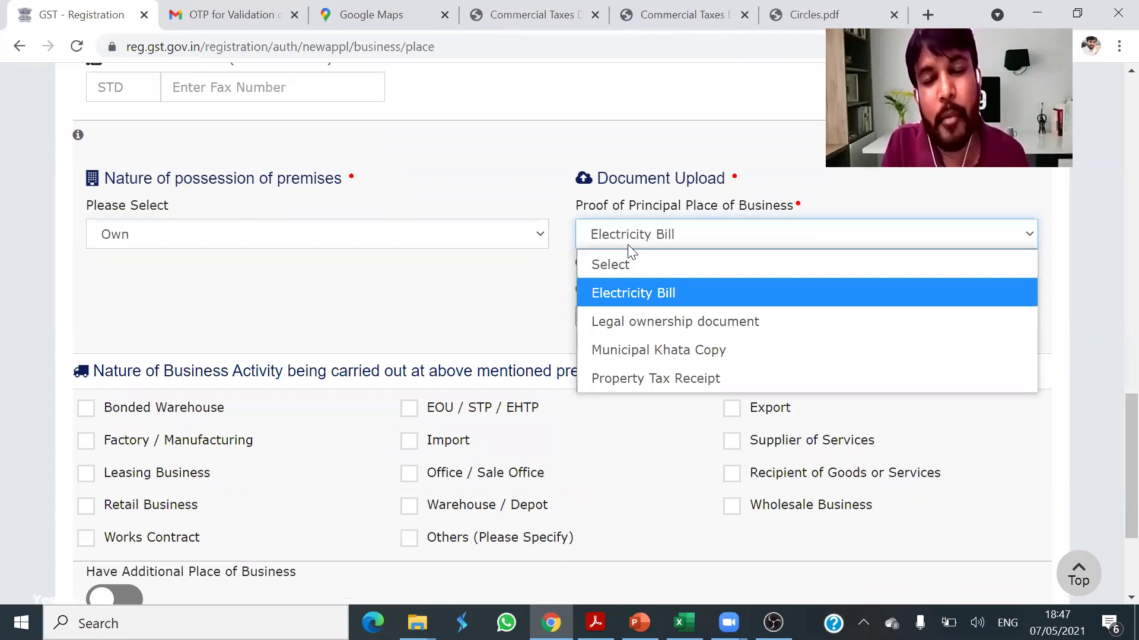
key("Down")
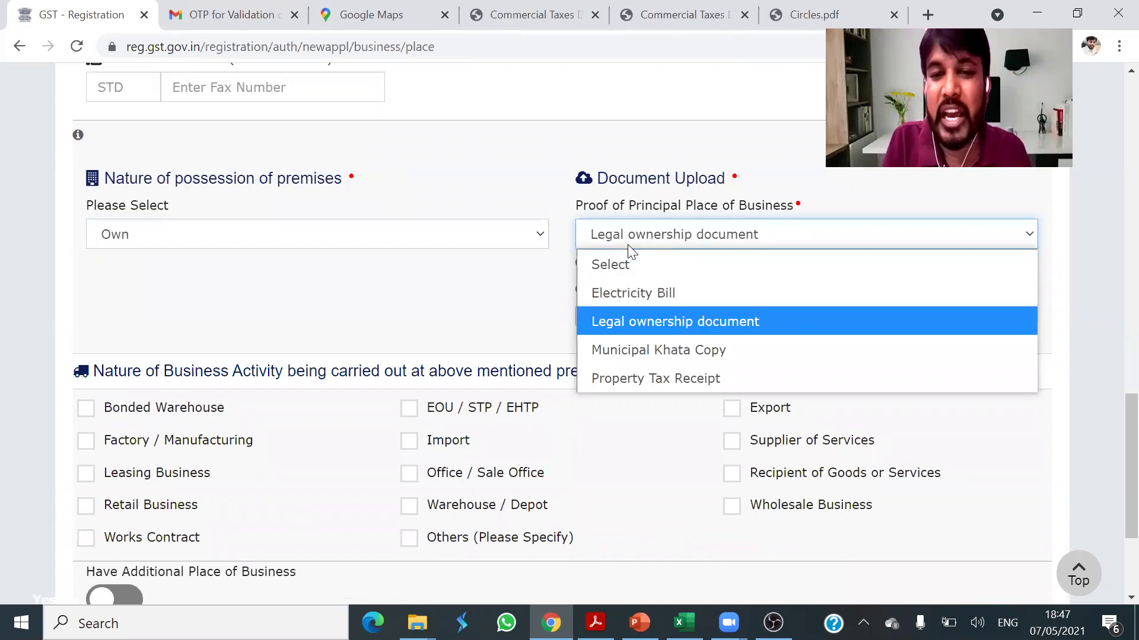
key("Down")
key("Down")
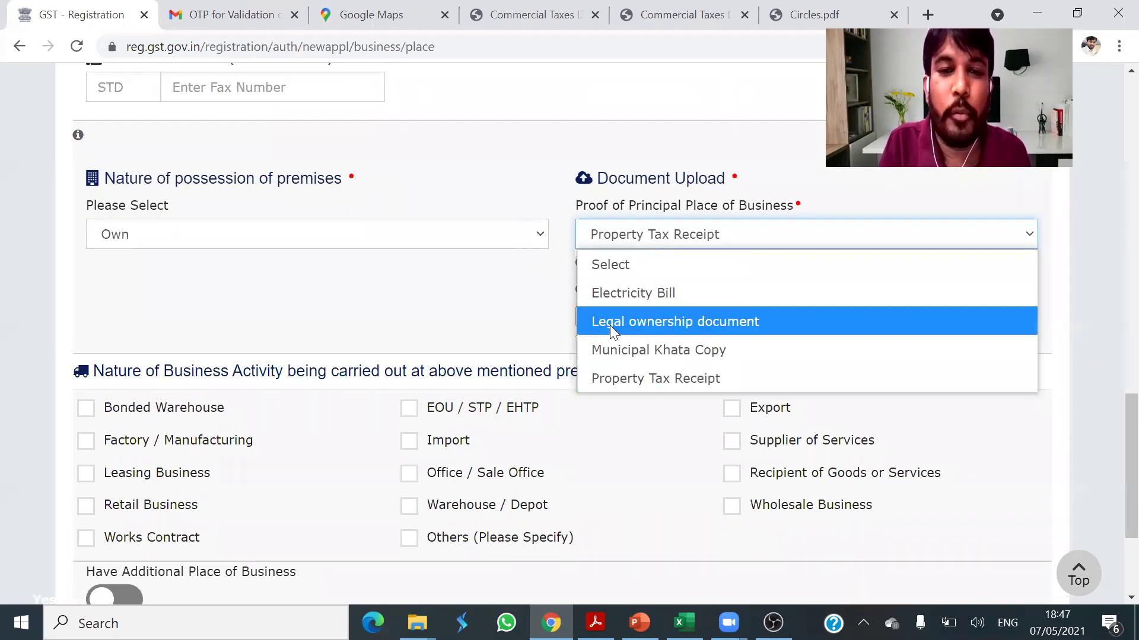
Step: Set Nature of possession to Rented with Rent / Lease agreement as proof
left_click(326, 247)
left_click(327, 247)
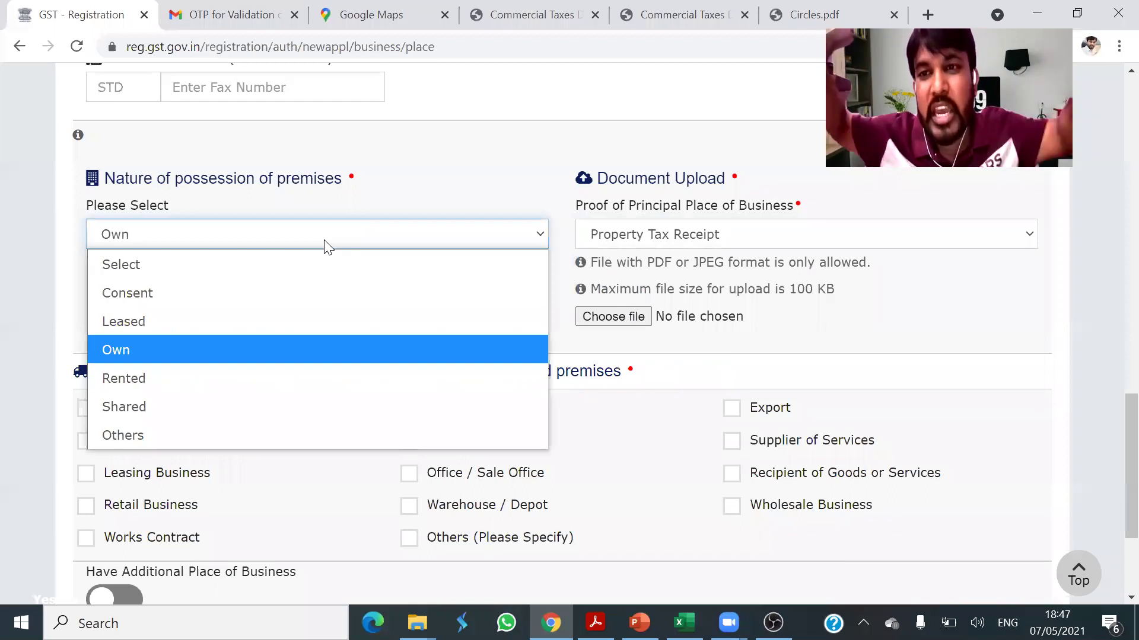
key("Down")
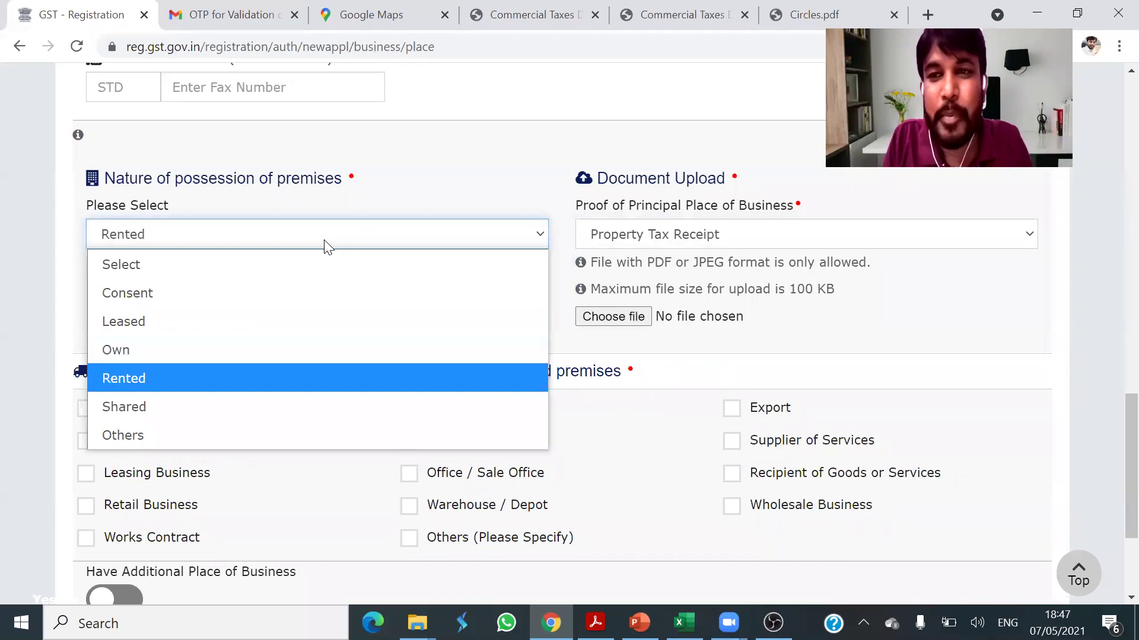
key("Return")
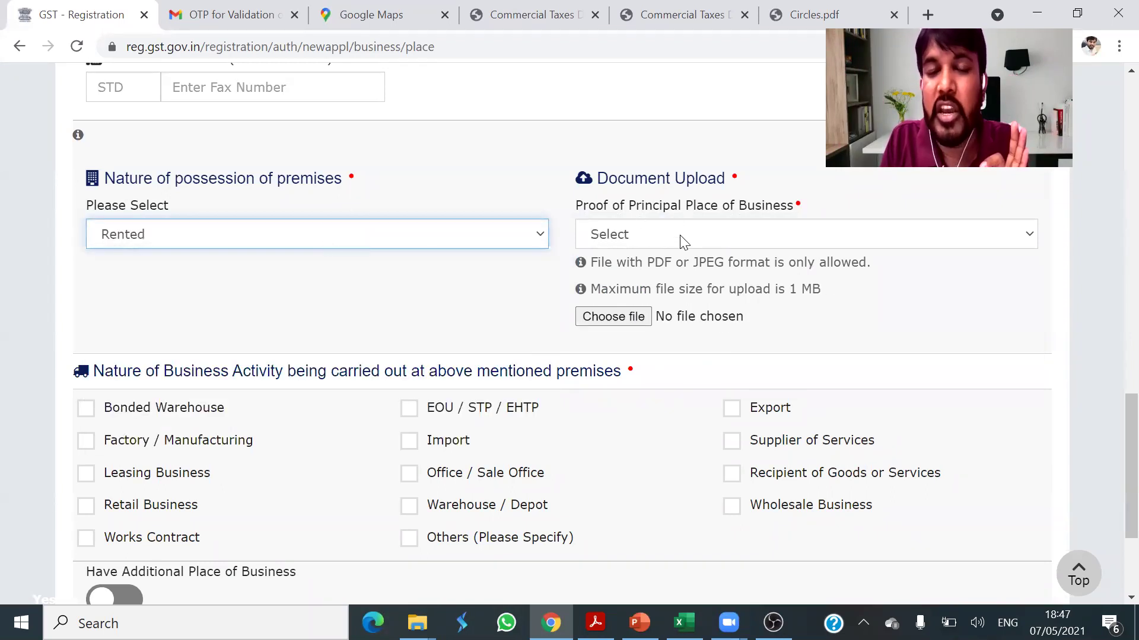
left_click(683, 242)
key("Down")
key("Down")
key("Down")
key("Down")
key("Down")
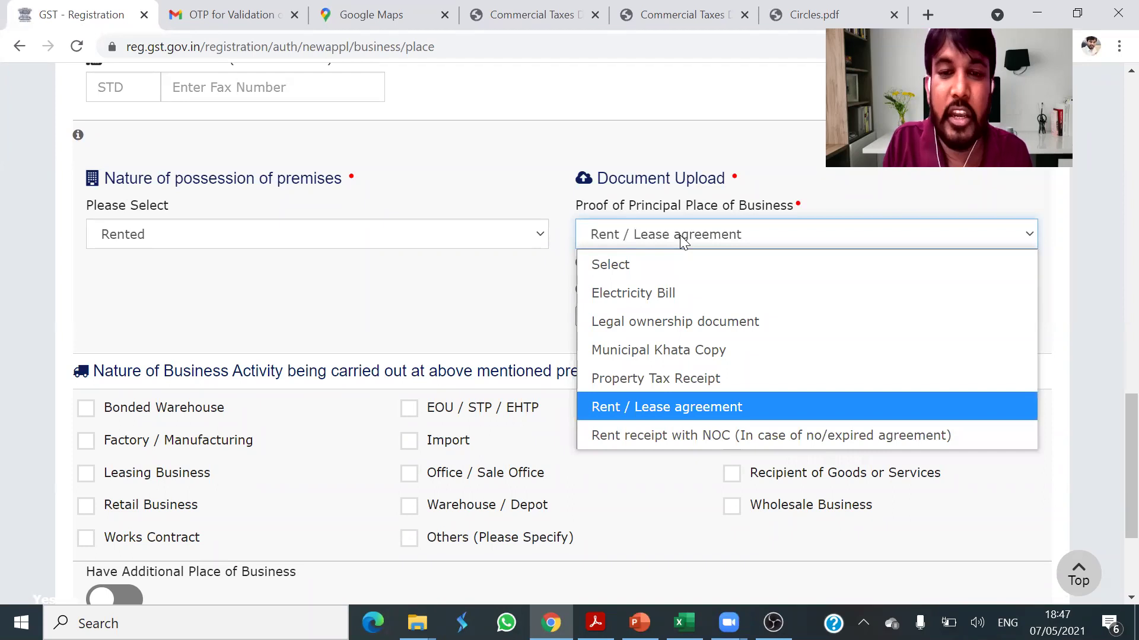
Step: Try Consent possession with Consent Letter as the proof document
left_click(484, 237)
key("Down")
key("Up")
key("Up")
key("Down")
key("Down")
key("Up")
key("Up")
key("Up")
key("Up")
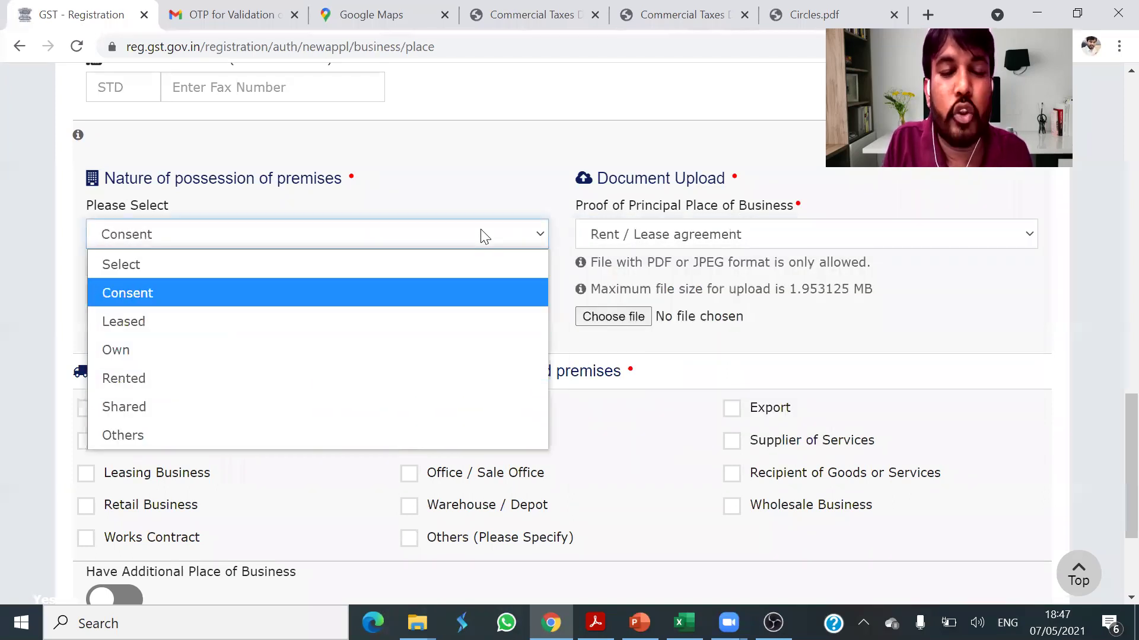
key("Return")
left_click(626, 234)
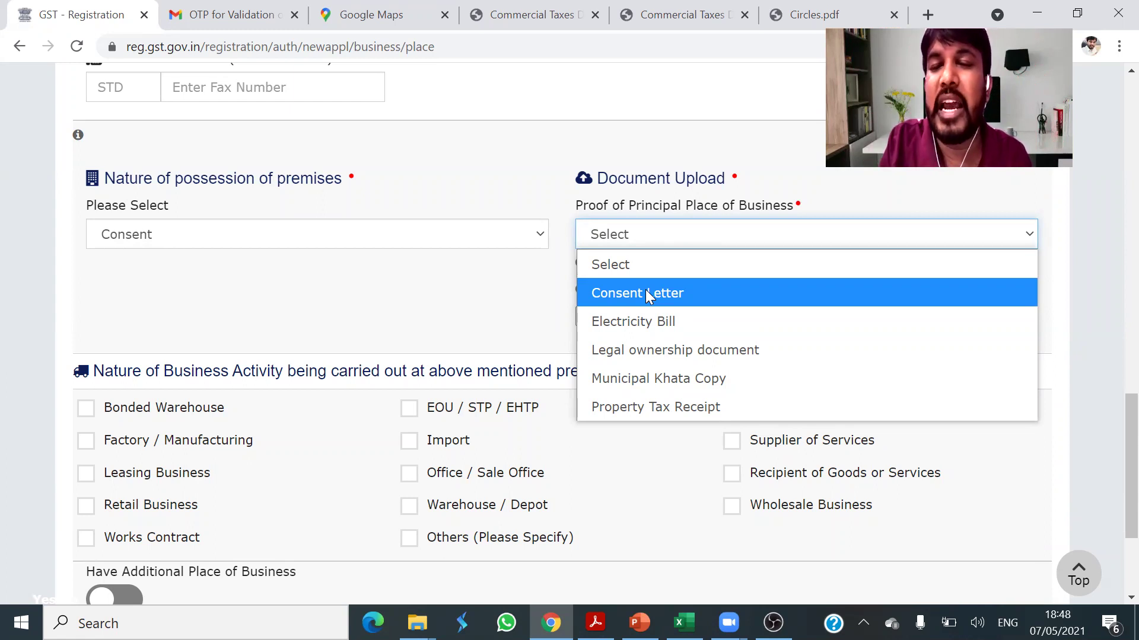
left_click(645, 293)
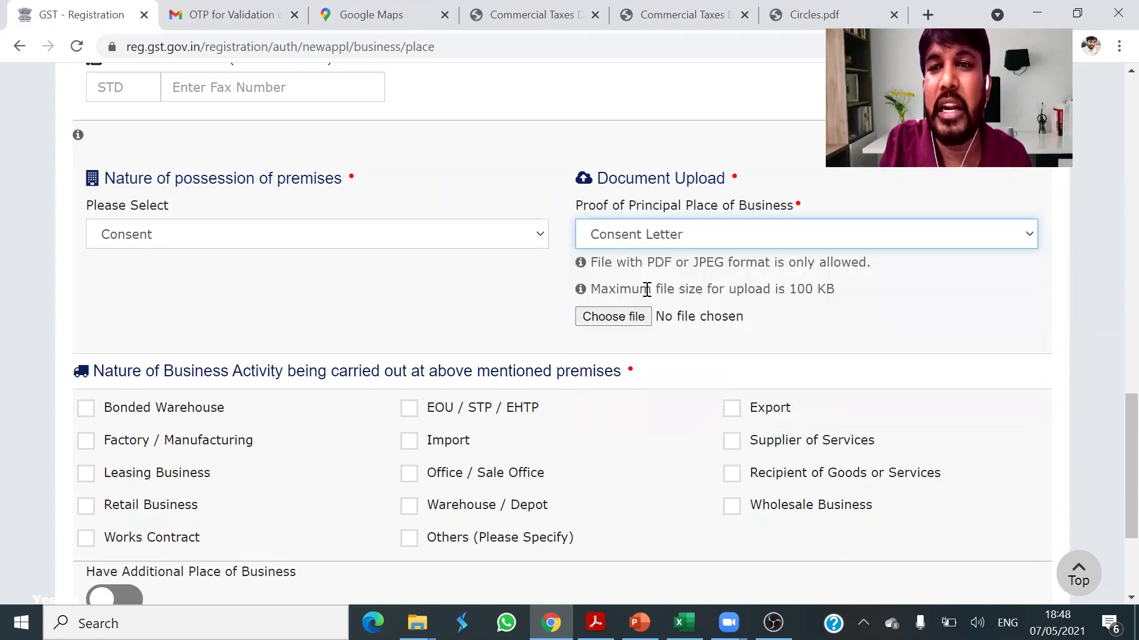
Step: Switch back to Rented with Rent / Lease agreement proof, noting the upload size limit
left_click(432, 247)
key("Down")
key("Down")
key("Down")
key("Return")
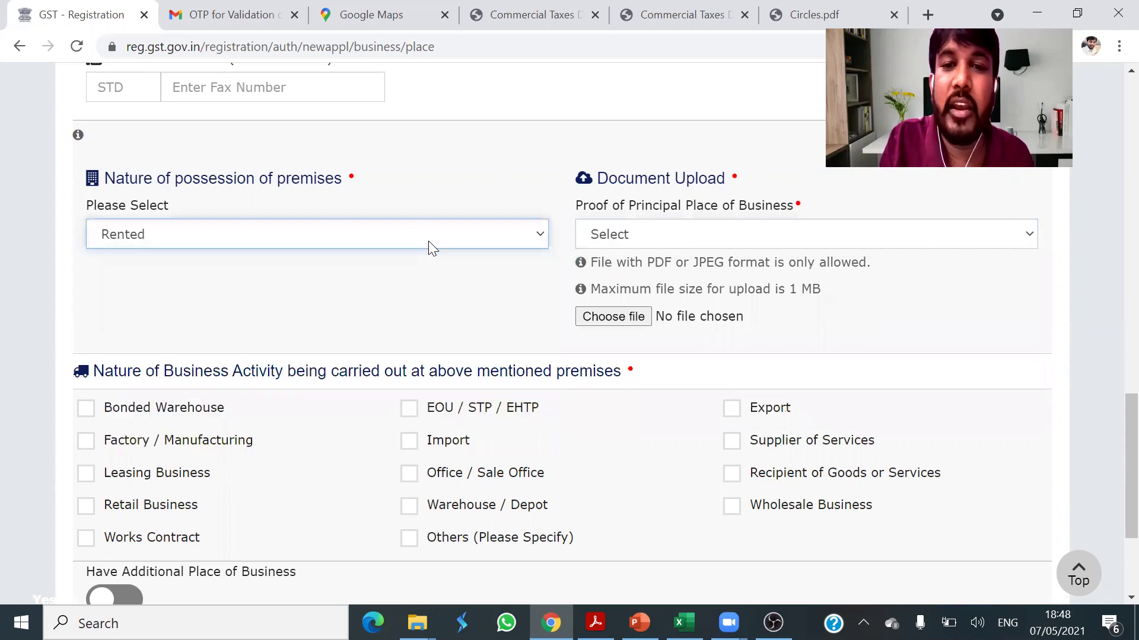
left_click(623, 236)
key("Down")
key("Down")
key("Down")
key("Down")
key("Down")
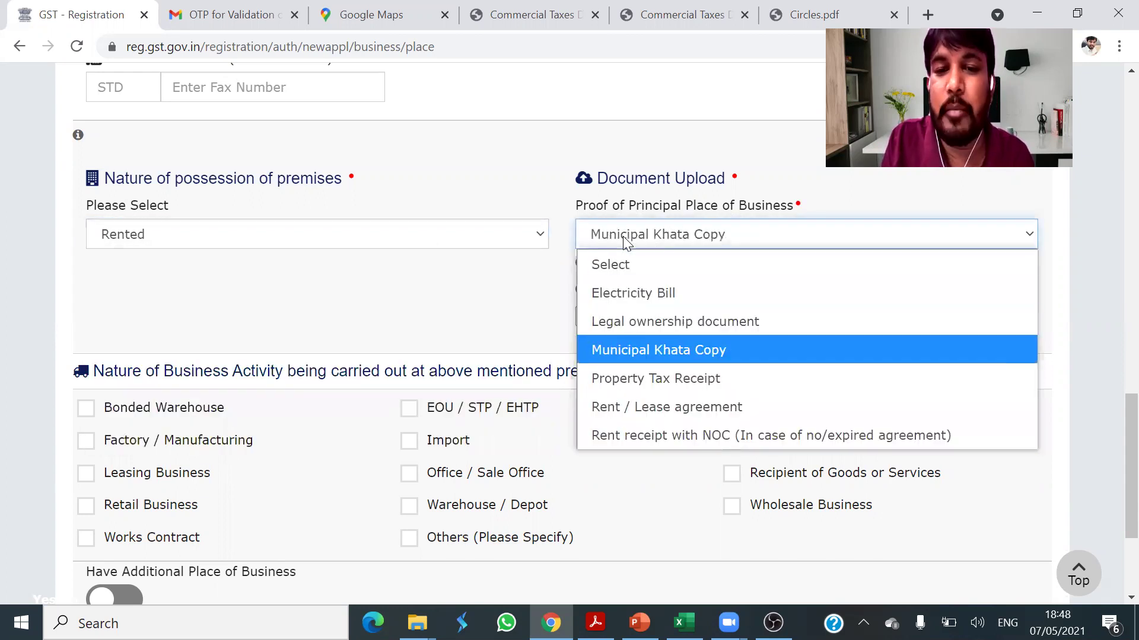
key("Return")
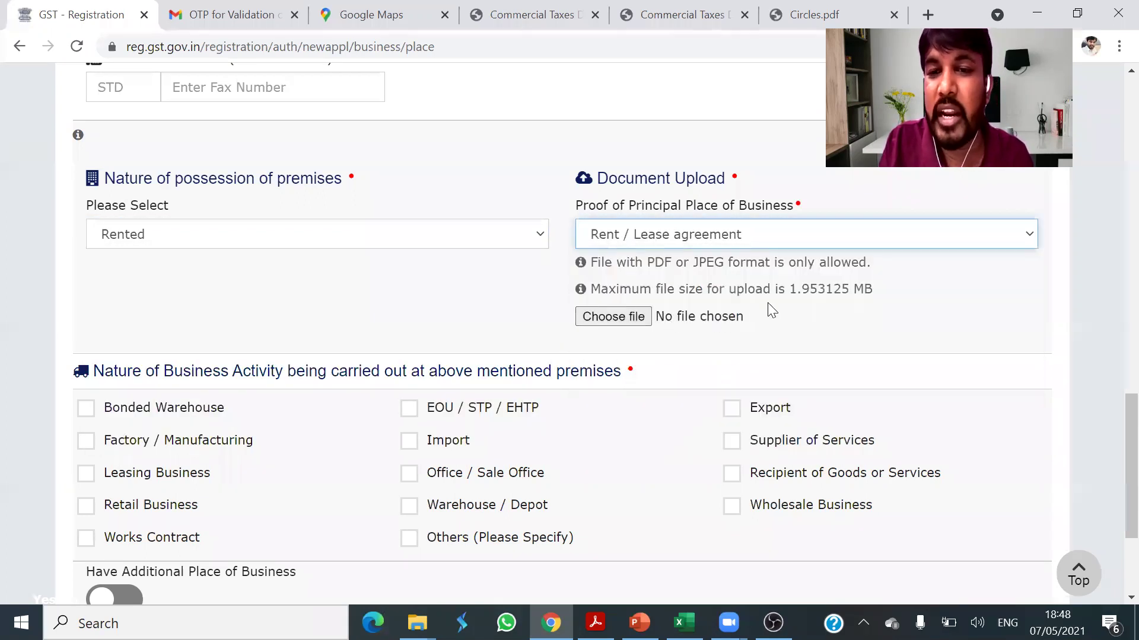
double_click(754, 291)
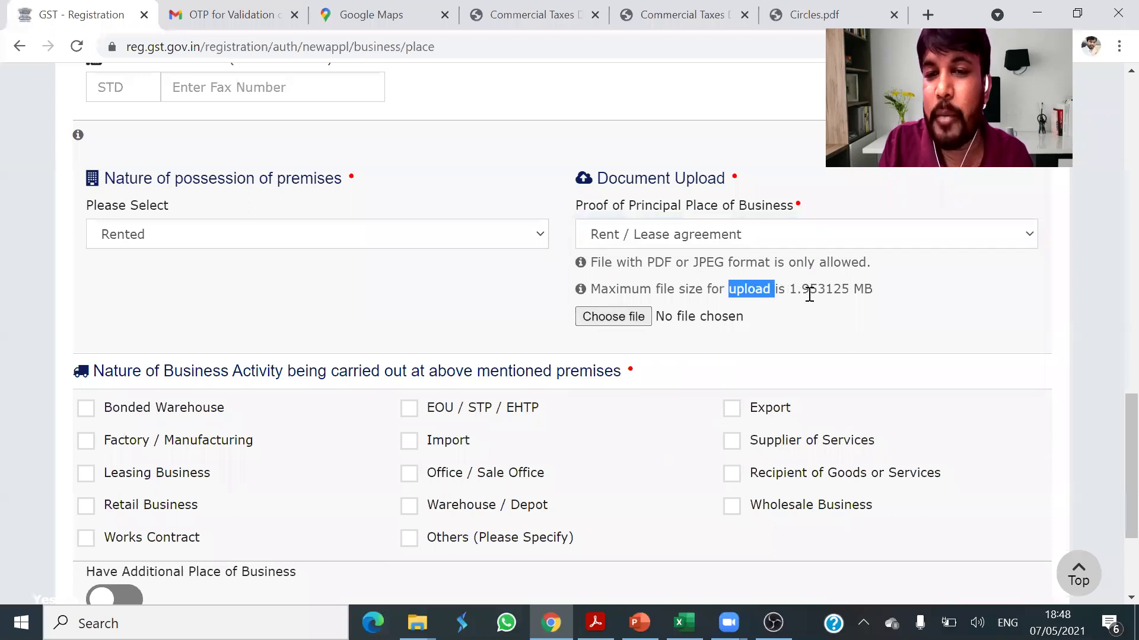
left_click(635, 320)
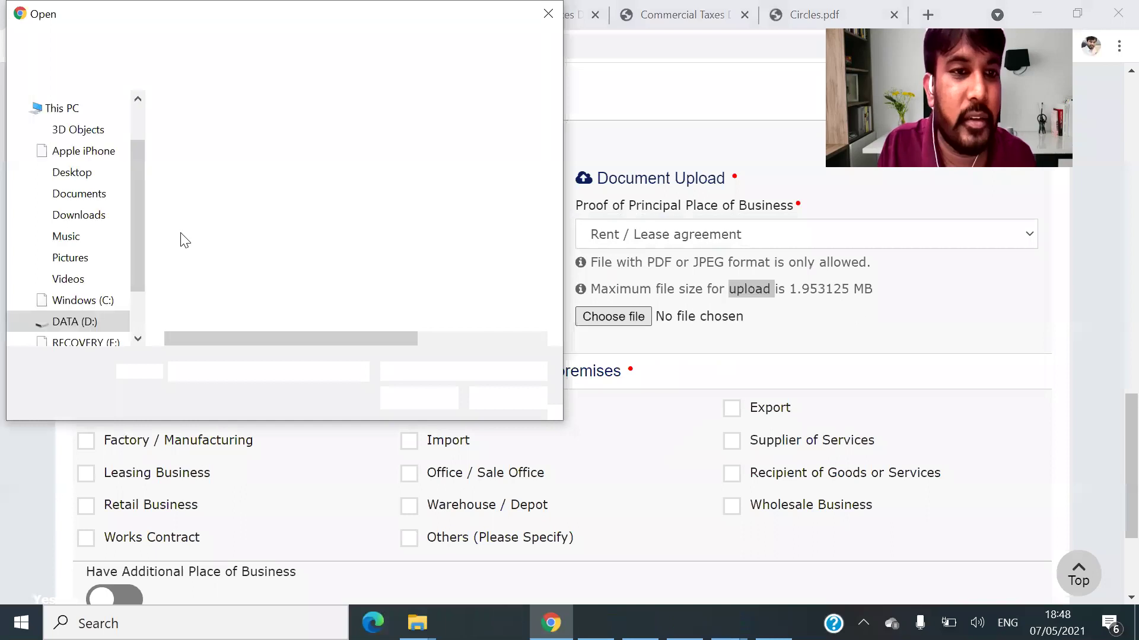
Step: Cancel the file selection and set possession to Consent with Consent Letter as proof
left_click(549, 19)
left_click(471, 235)
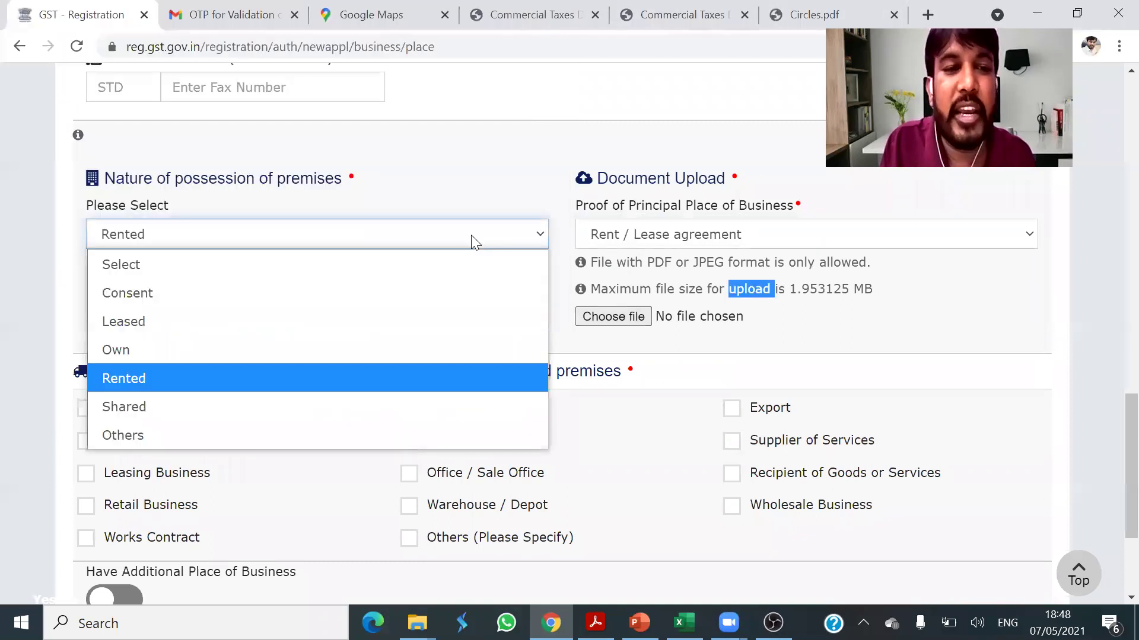
key("Up")
key("Up")
key("Up")
key("Return")
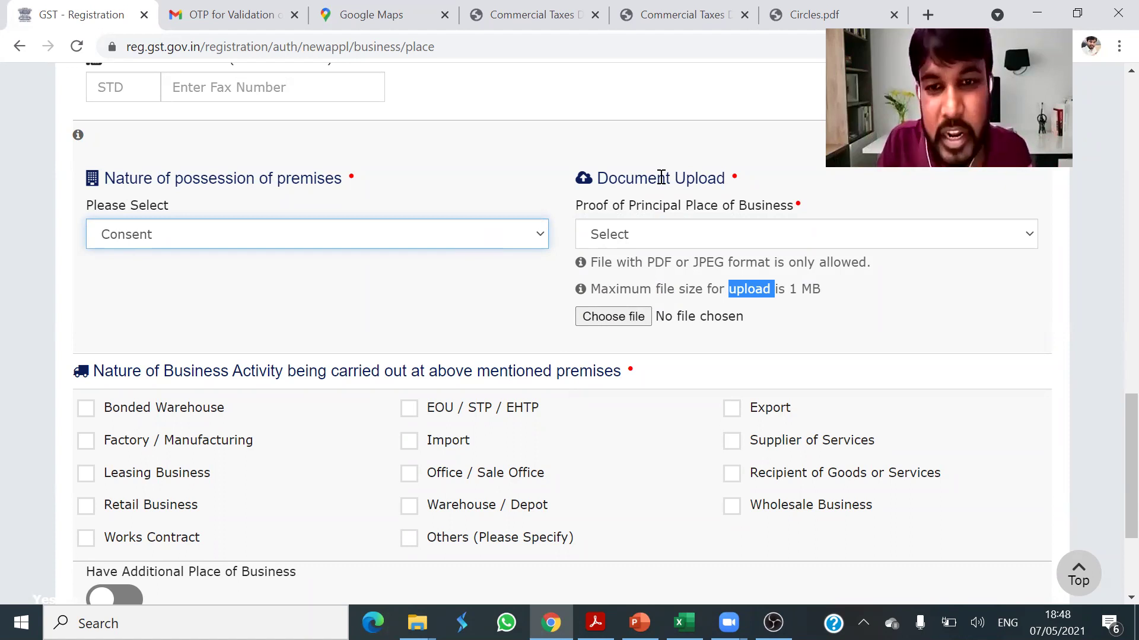
left_click(715, 236)
key("Down")
key("Return")
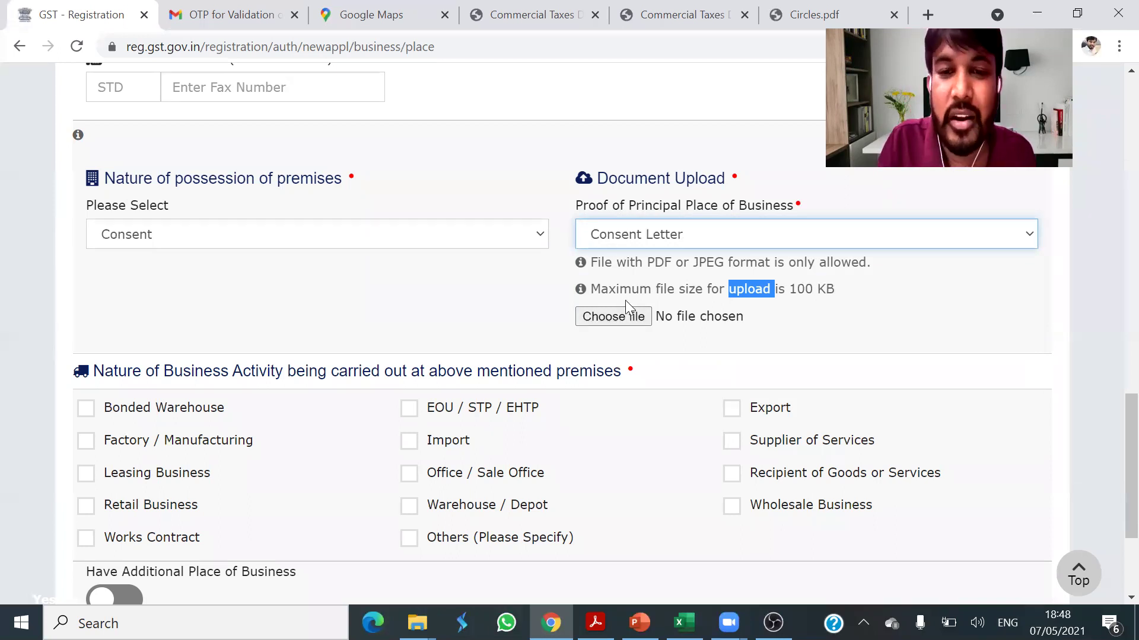
Step: Try uploading the CONSENT LATTER file, which is rejected for exceeding 100 KB
left_click(622, 319)
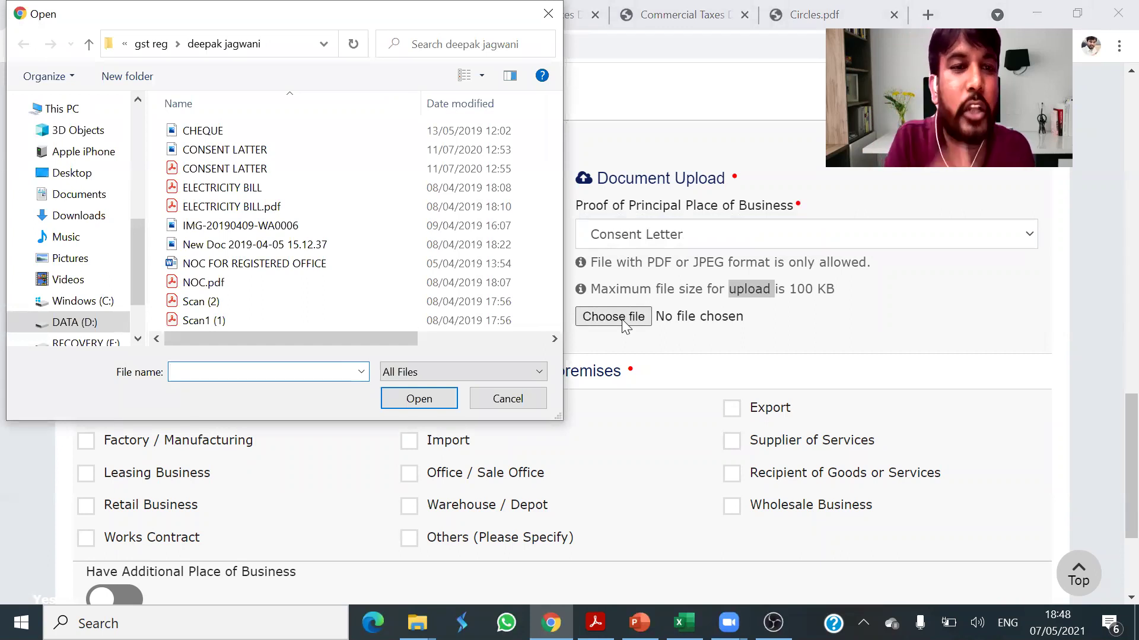
left_click_drag(364, 346, 265, 317)
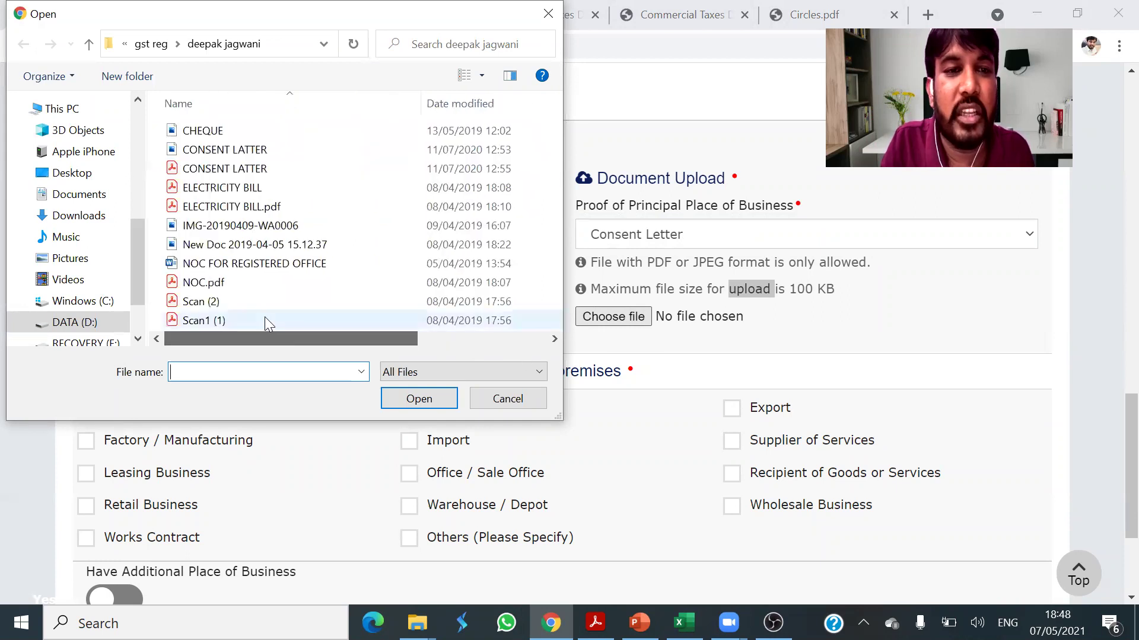
double_click(229, 153)
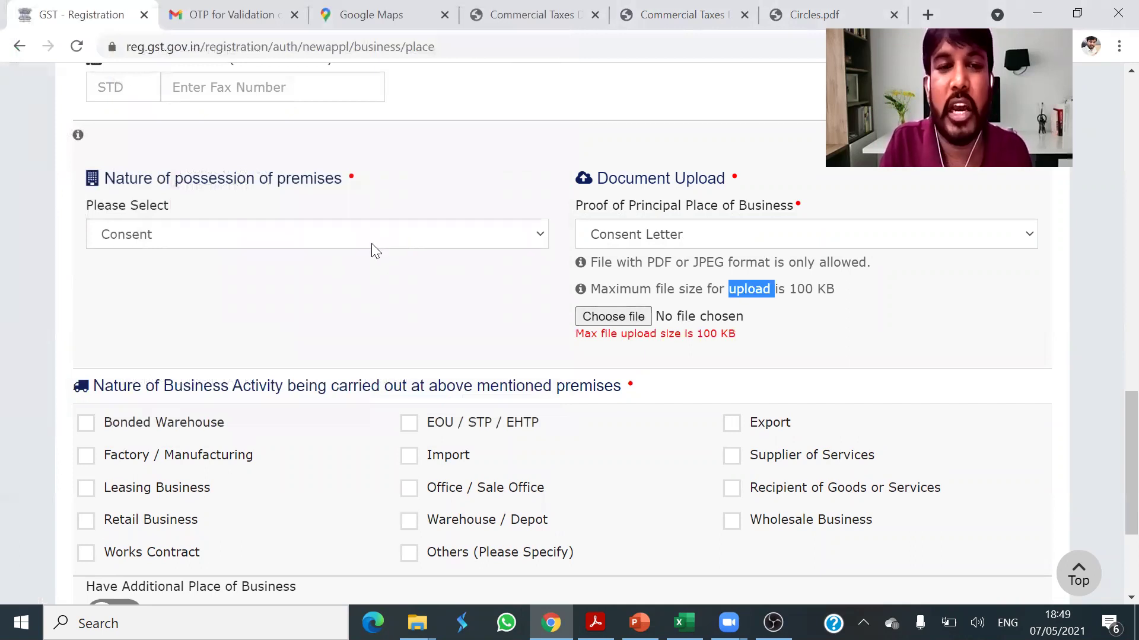
Step: Set possession to Rented with Rent / Lease agreement proof and upload CONSENT LATTER.pdf
left_click(371, 244)
key("Down")
key("Down")
key("Down")
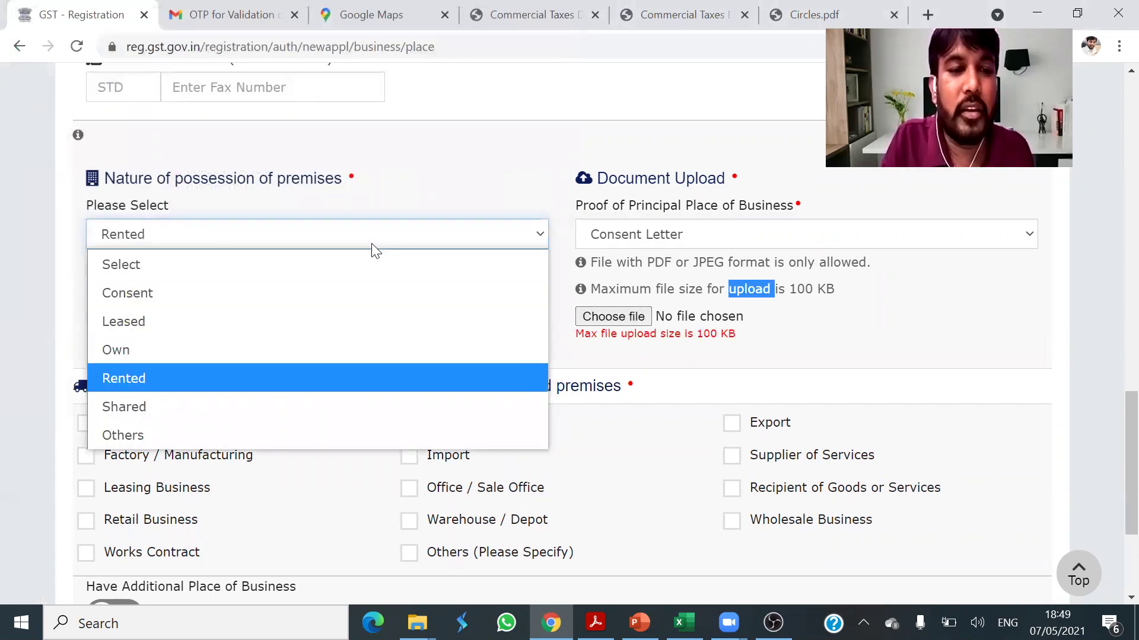
key("Return")
left_click(666, 233)
key("Down")
key("Down")
key("Down")
key("Down")
key("Down")
key("Return")
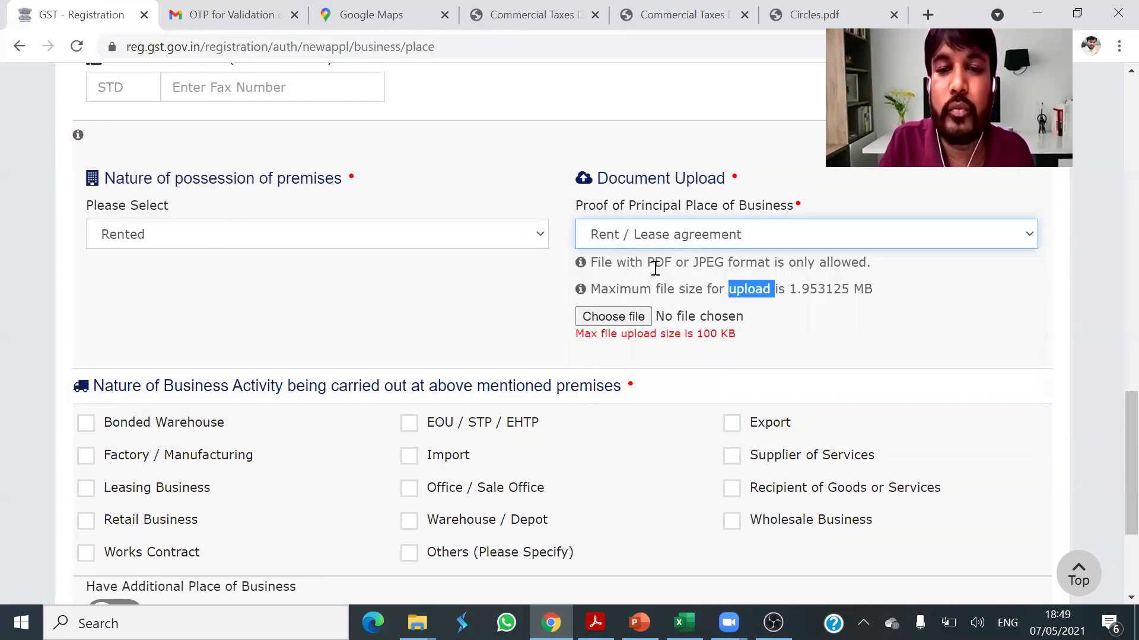
left_click(635, 316)
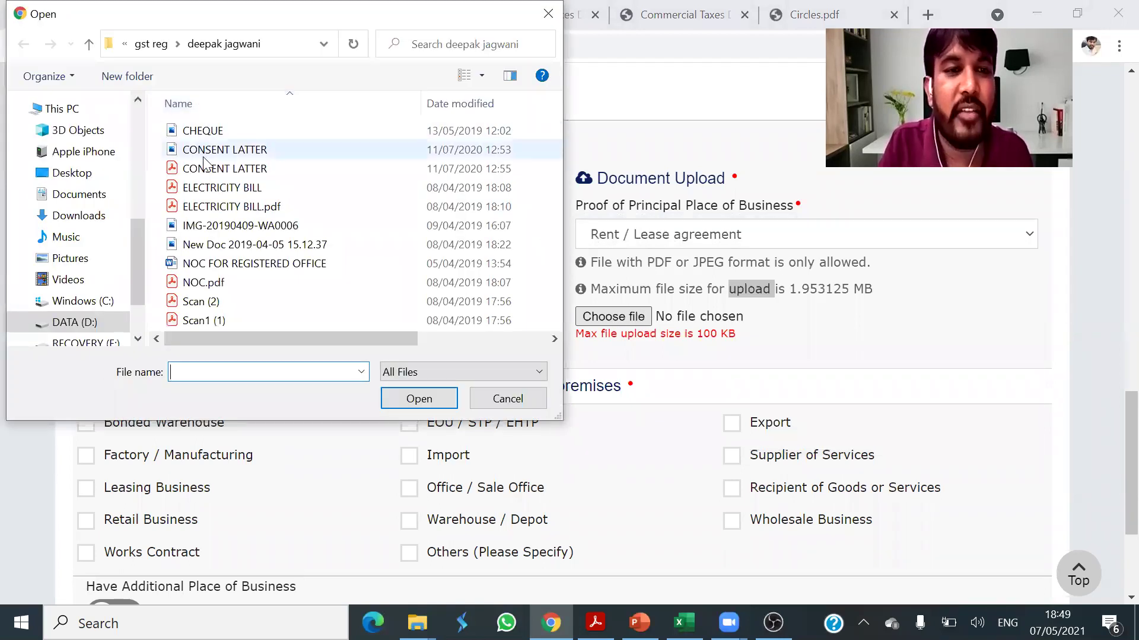
double_click(212, 169)
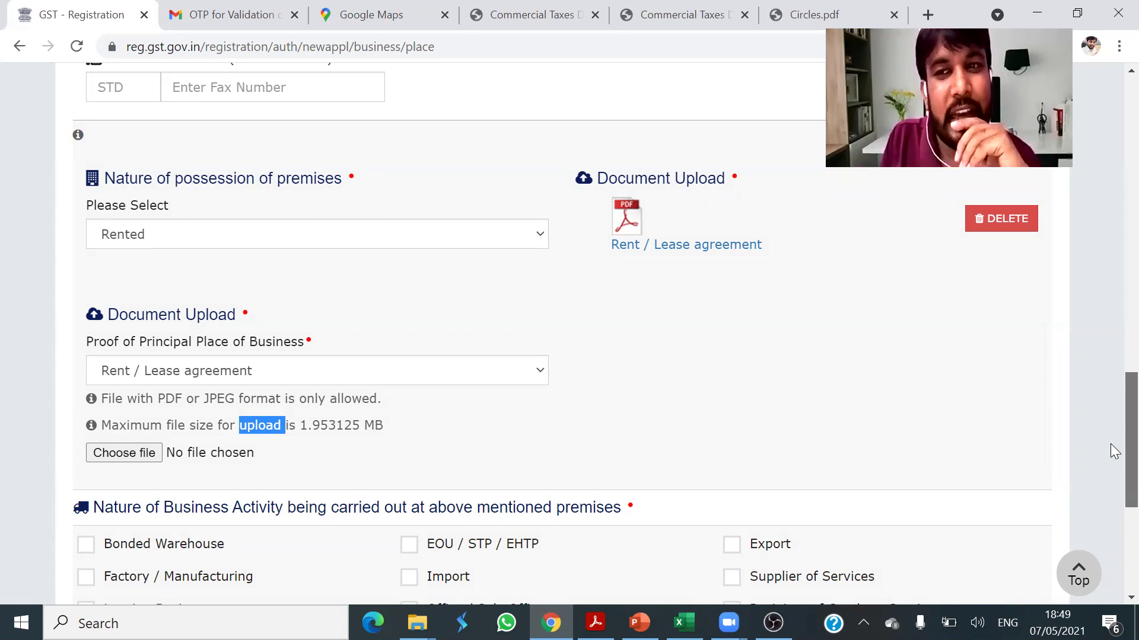
Step: Set the proof type to Electricity Bill and pick the ELECTRICITY BILL scan
scroll(1110, 445, "down", 2)
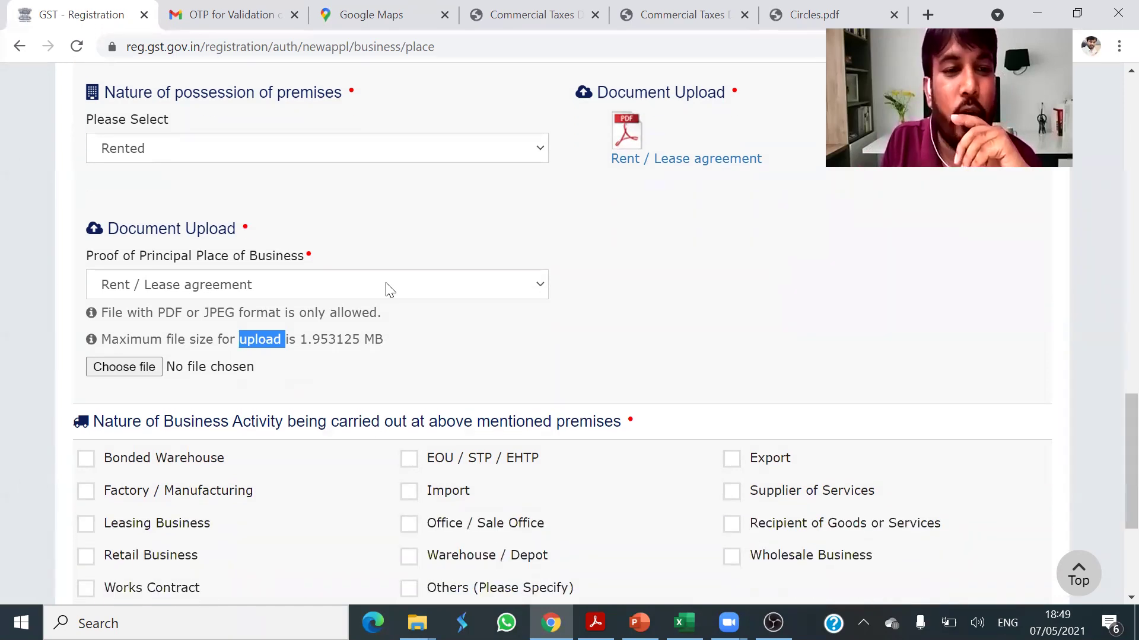
left_click(389, 290)
key("Up")
key("Up")
key("Up")
key("Up")
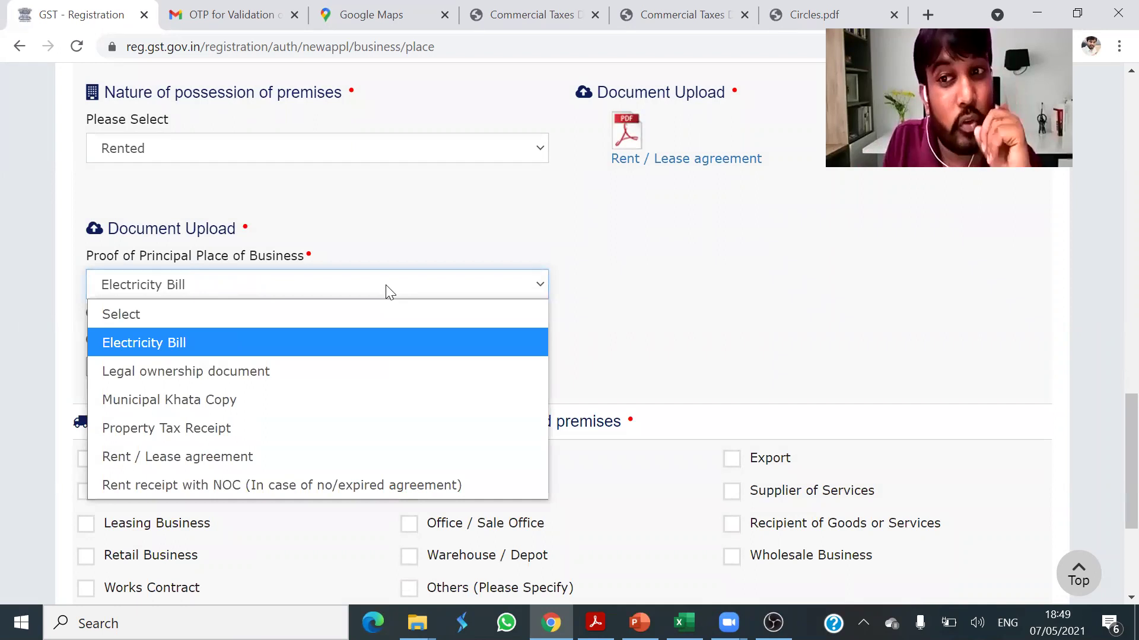
key("Down")
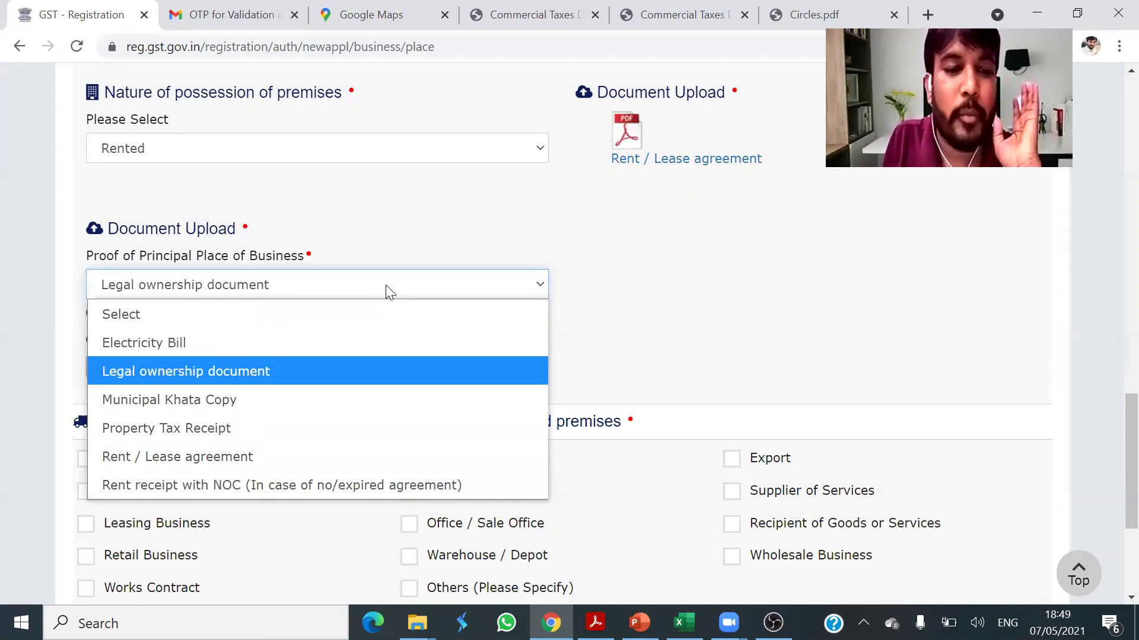
key("Up")
key("Return")
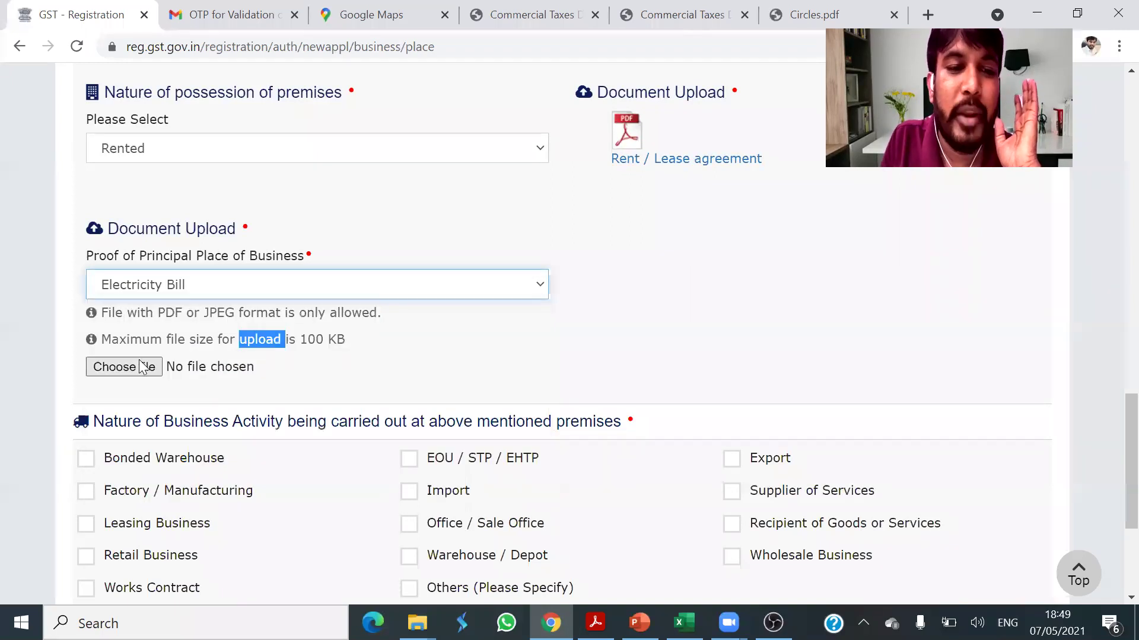
left_click(142, 367)
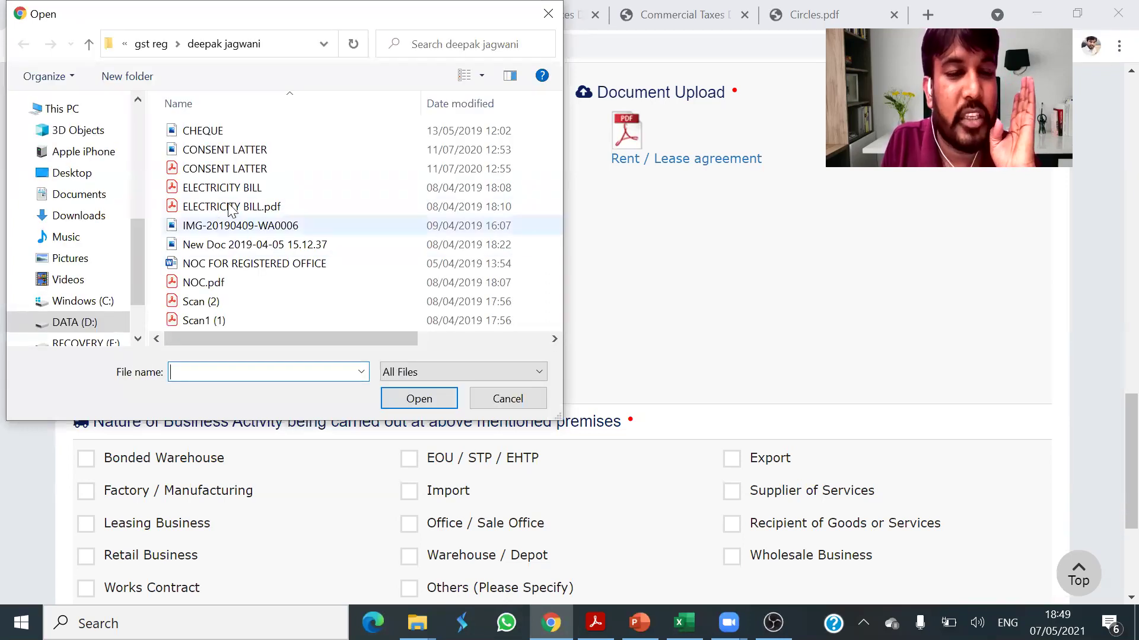
double_click(236, 188)
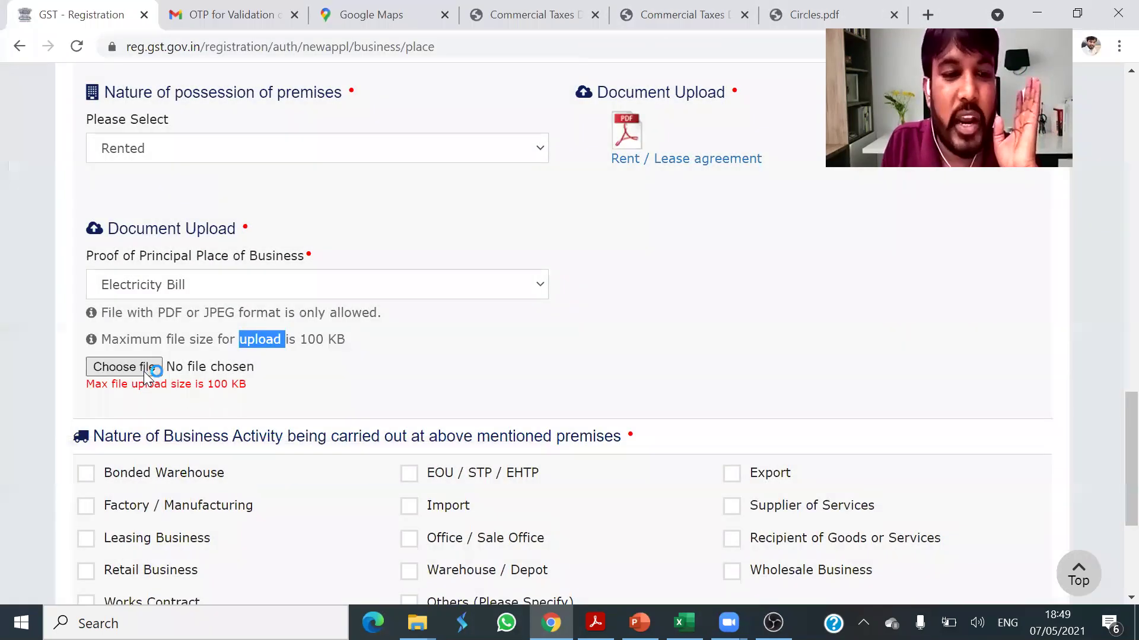
Step: Upload ELECTRICITY BILL.pdf as the Electricity Bill proof
left_click(144, 373)
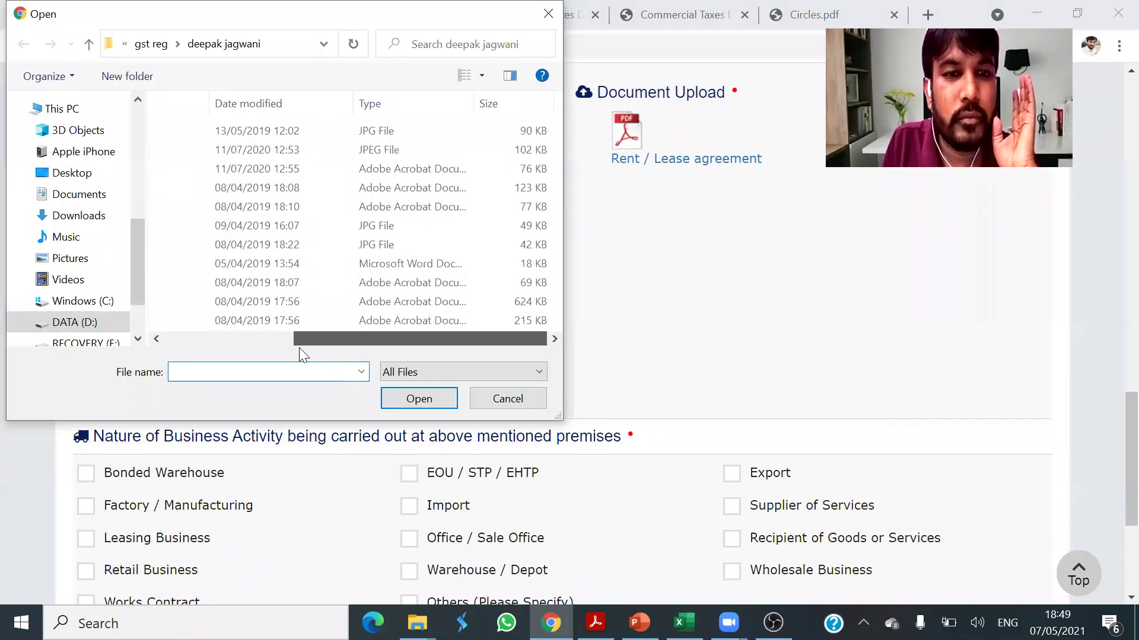
left_click(267, 343)
mouse_move(262, 345)
left_mouse_down()
mouse_move(453, 334)
mouse_move(270, 359)
left_mouse_up()
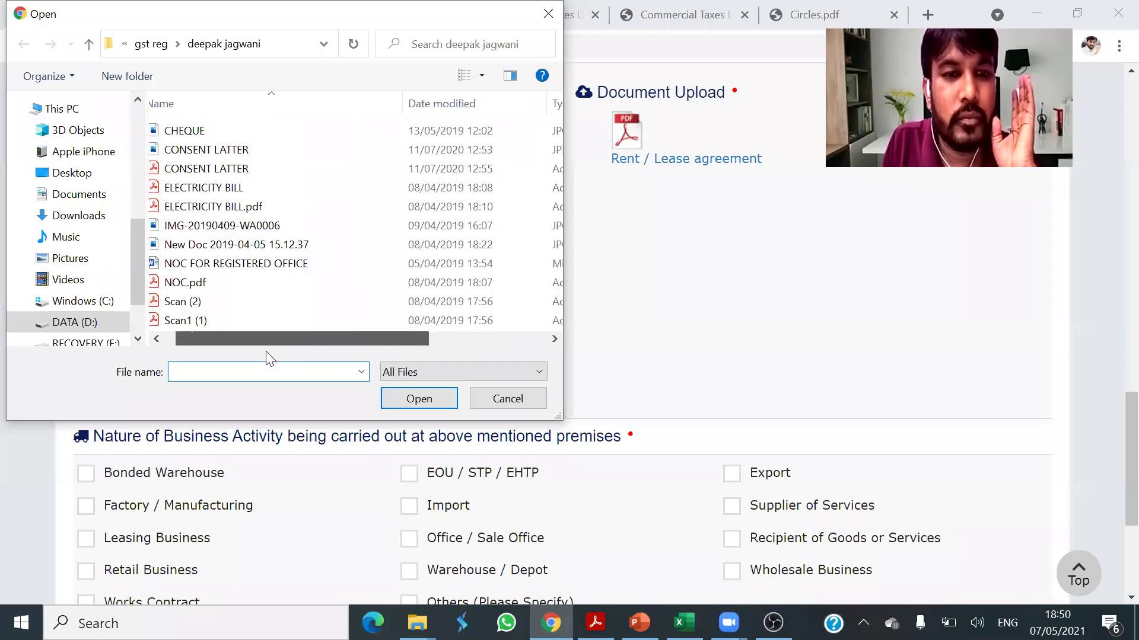
left_click(257, 208)
double_click(256, 212)
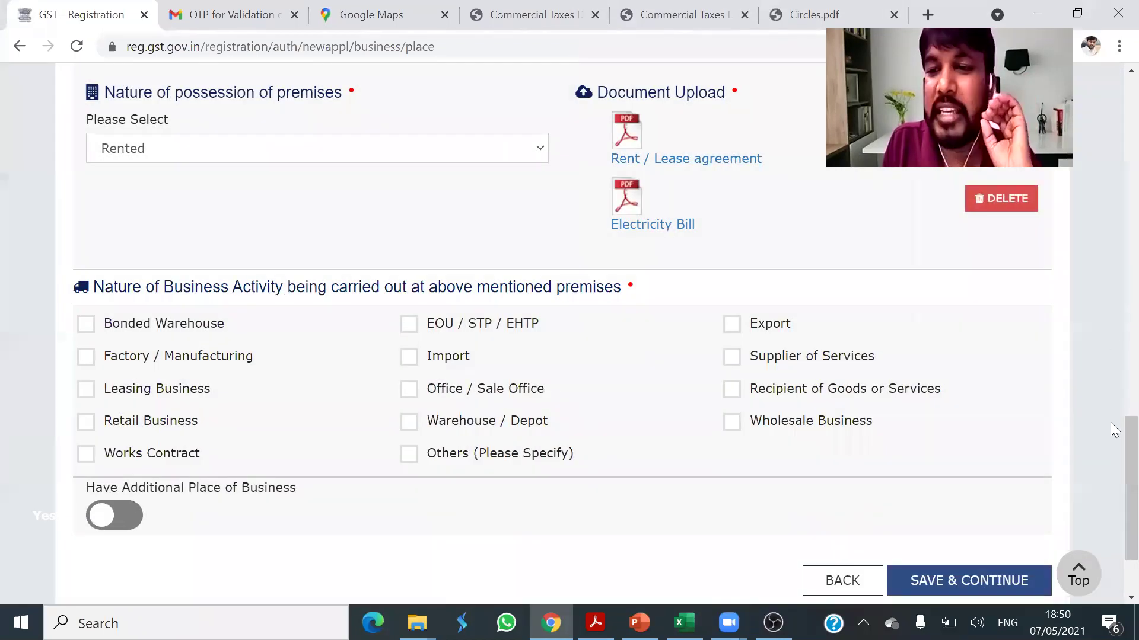
scroll(1112, 462, "up", 2)
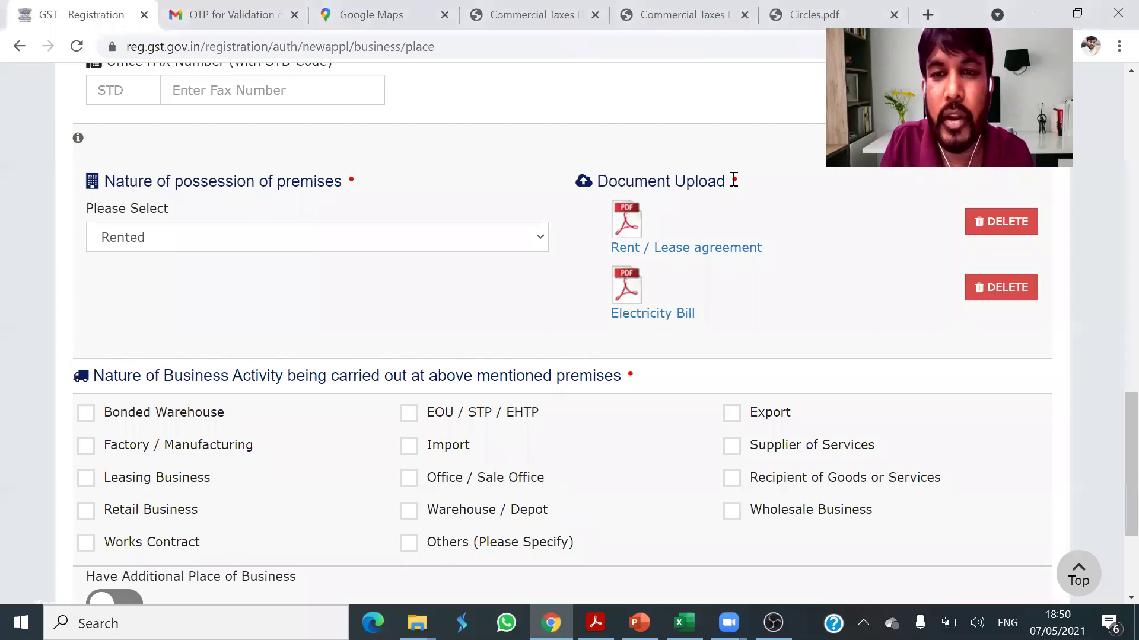
Step: Try ticking Retail Business, Wholesale Business and Others as business activities
left_click_drag(1110, 444, 1113, 483)
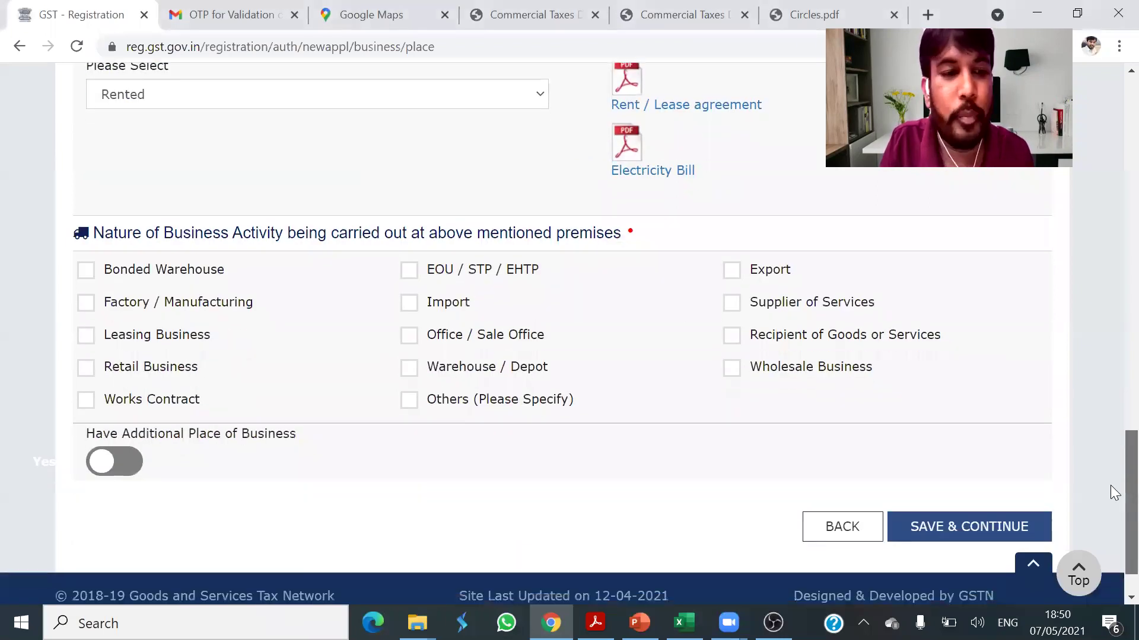
scroll(1111, 492, "down", 1)
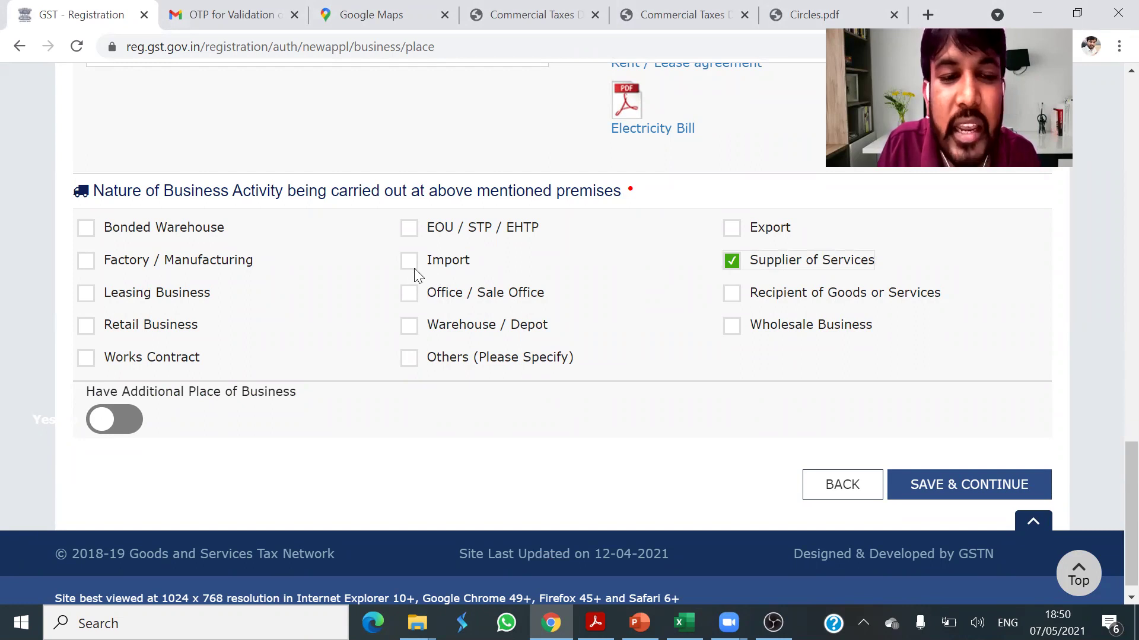
left_click(86, 330)
left_click(746, 332)
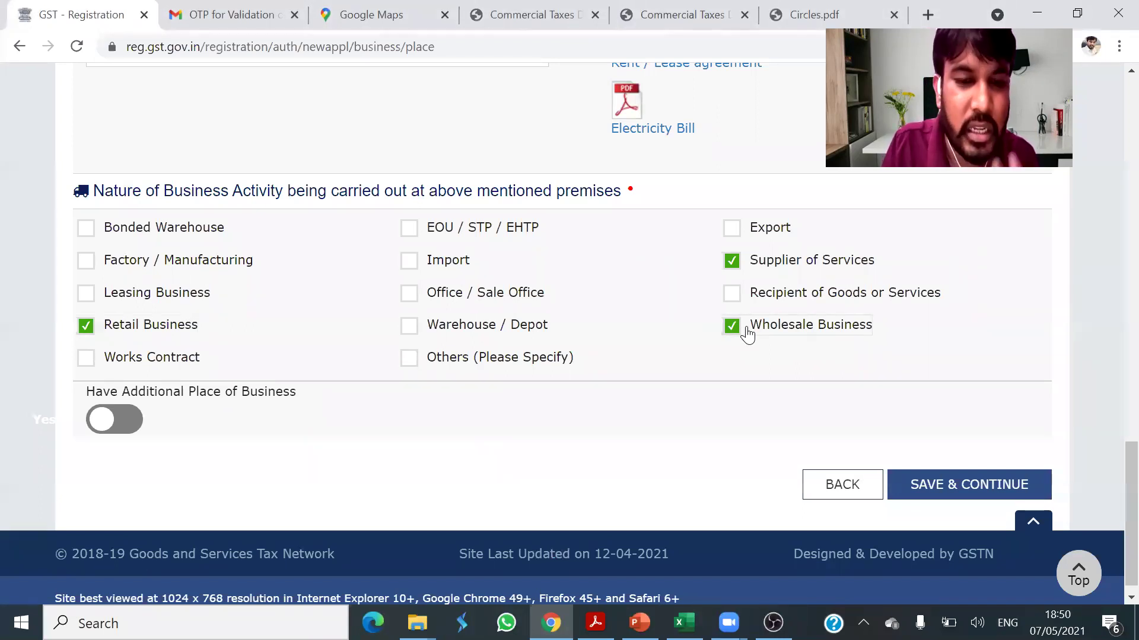
left_click(410, 359)
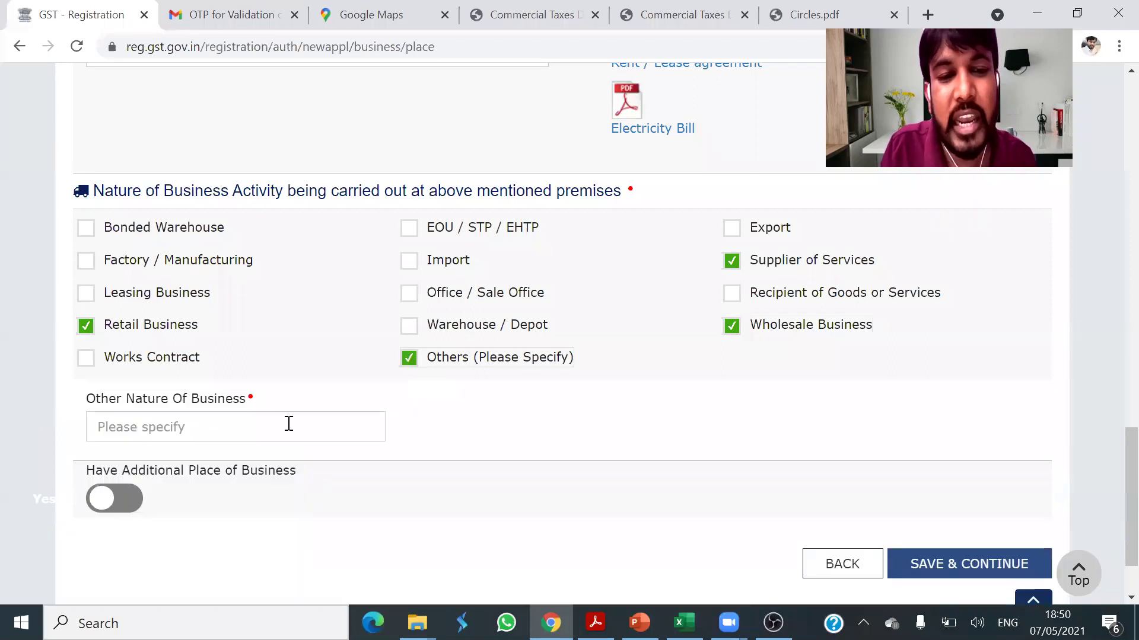
left_click(288, 427)
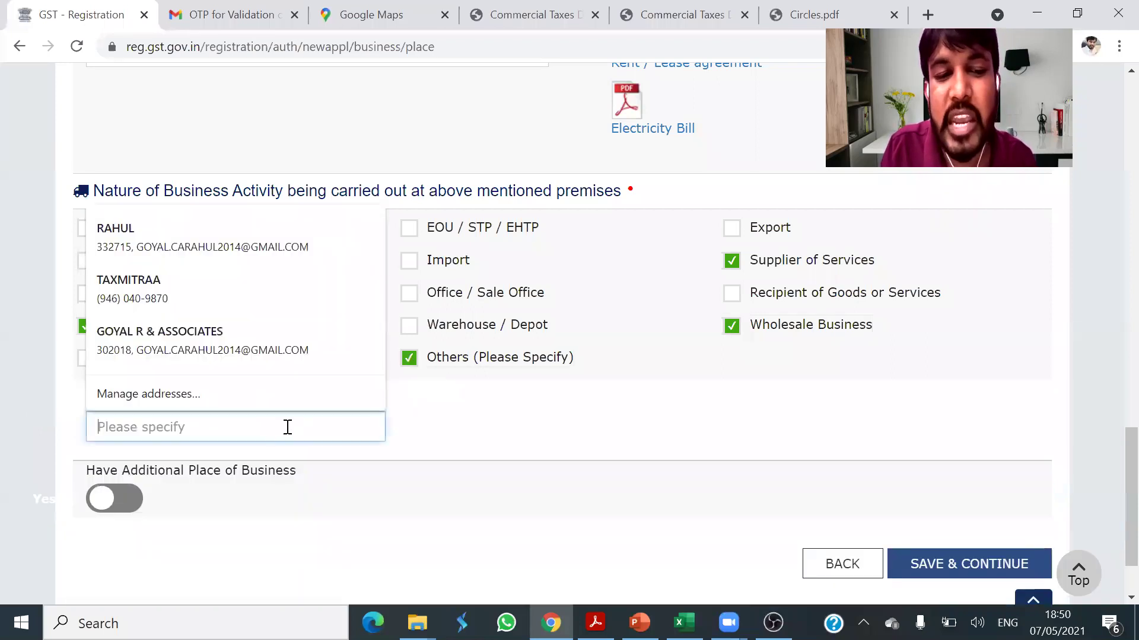
Step: Untick Wholesale, Others and Retail, leaving Supplier of Services, and save the details
left_click(731, 326)
left_click(409, 358)
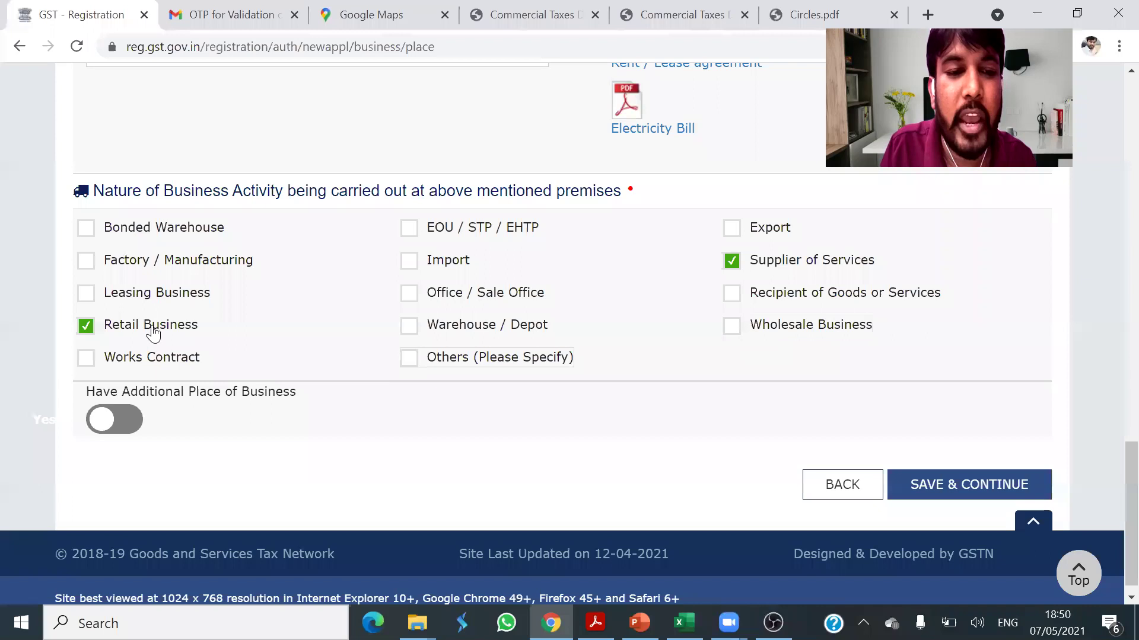
left_click(86, 331)
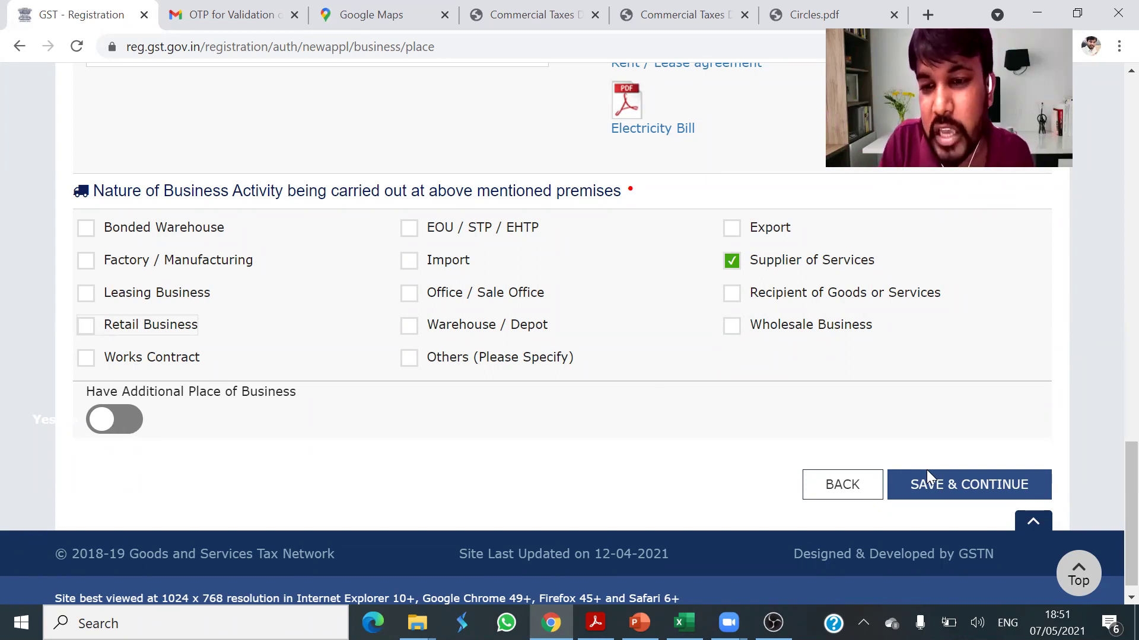
left_click(941, 483)
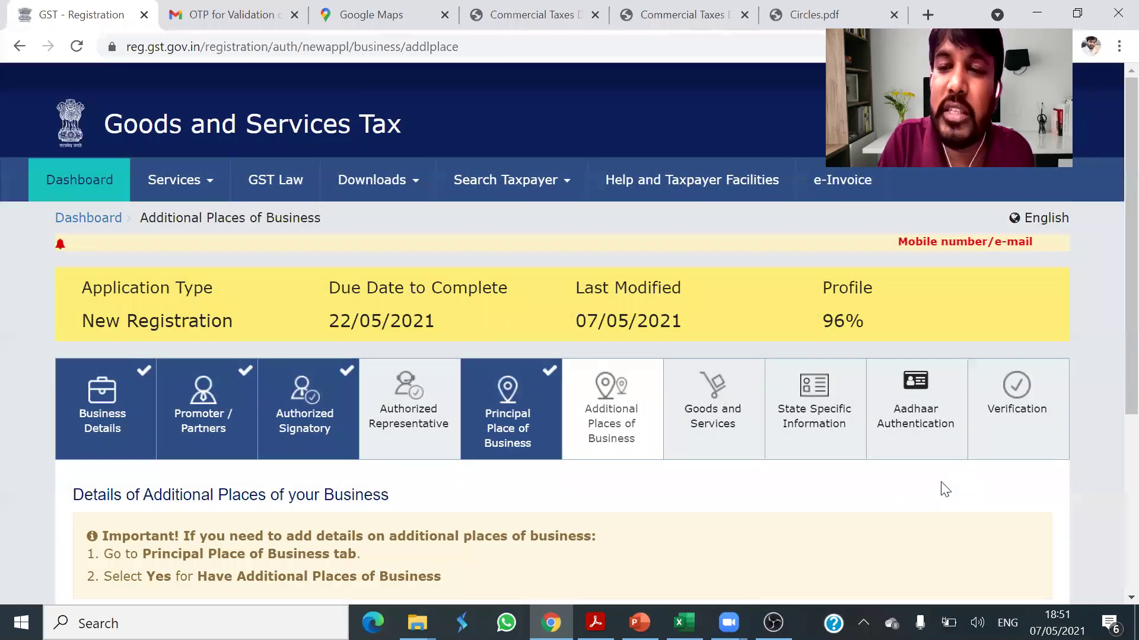
scroll(1113, 274, "down", 3)
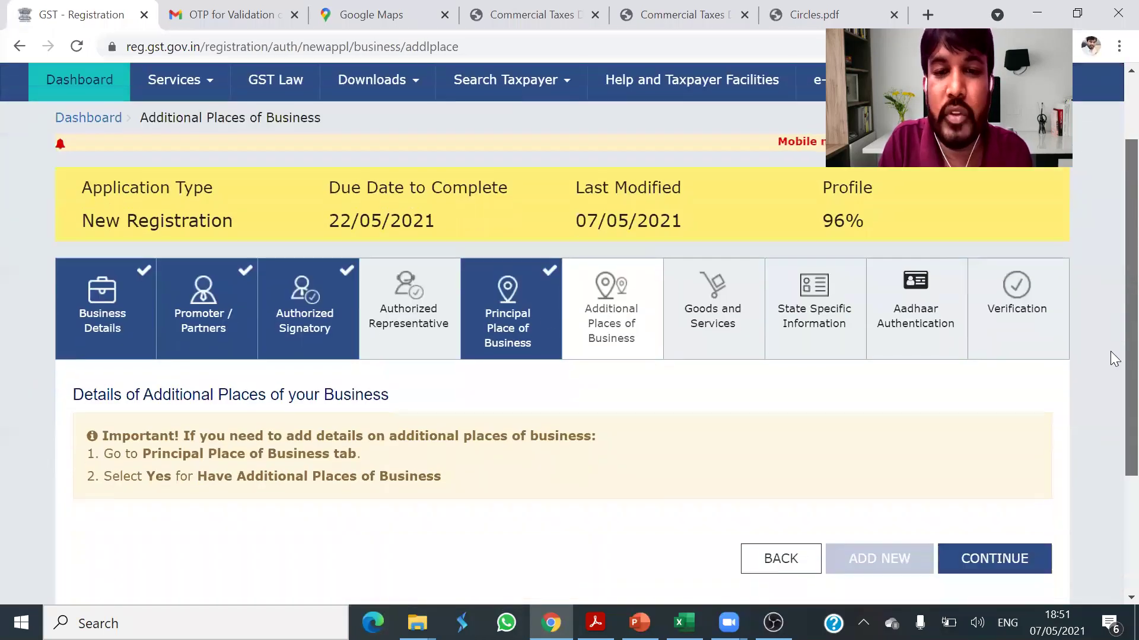
Step: Continue to Goods and Services and add HSN 7201 (pig iron and spiegeleisen) by searching '72'
left_click(991, 497)
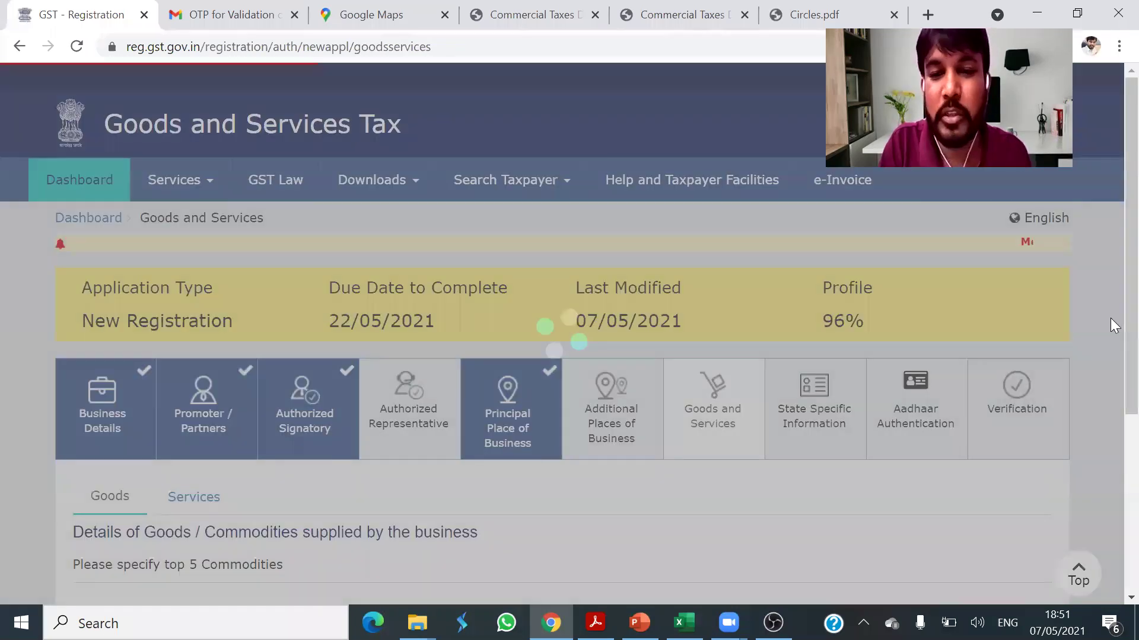
scroll(1113, 454, "down", 2)
scroll(1113, 455, "down", 2)
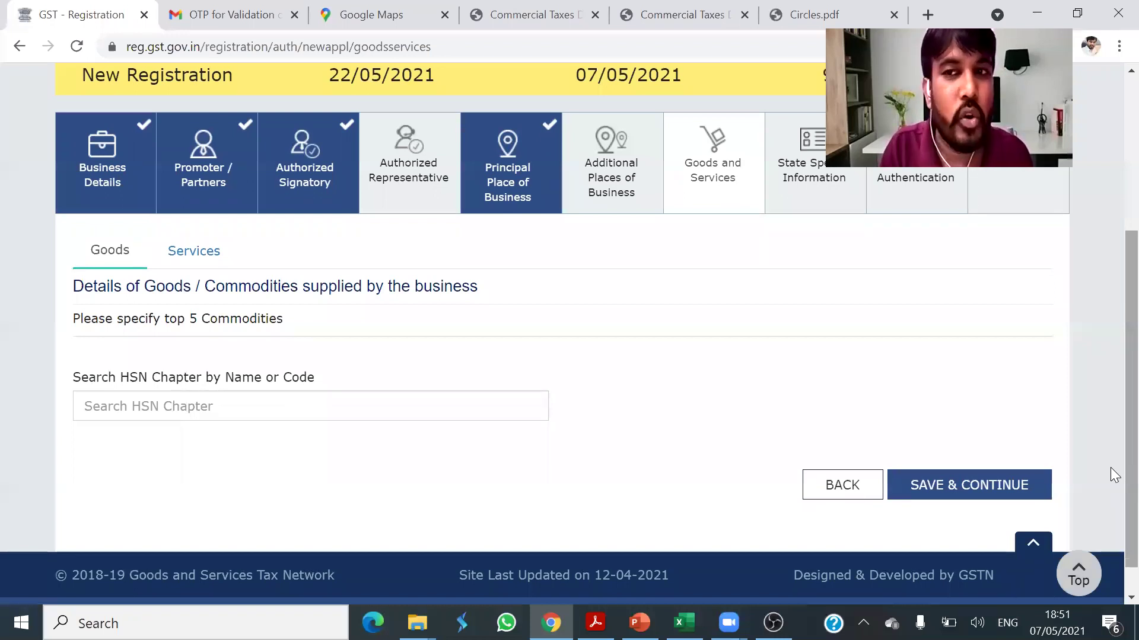
left_click(190, 408)
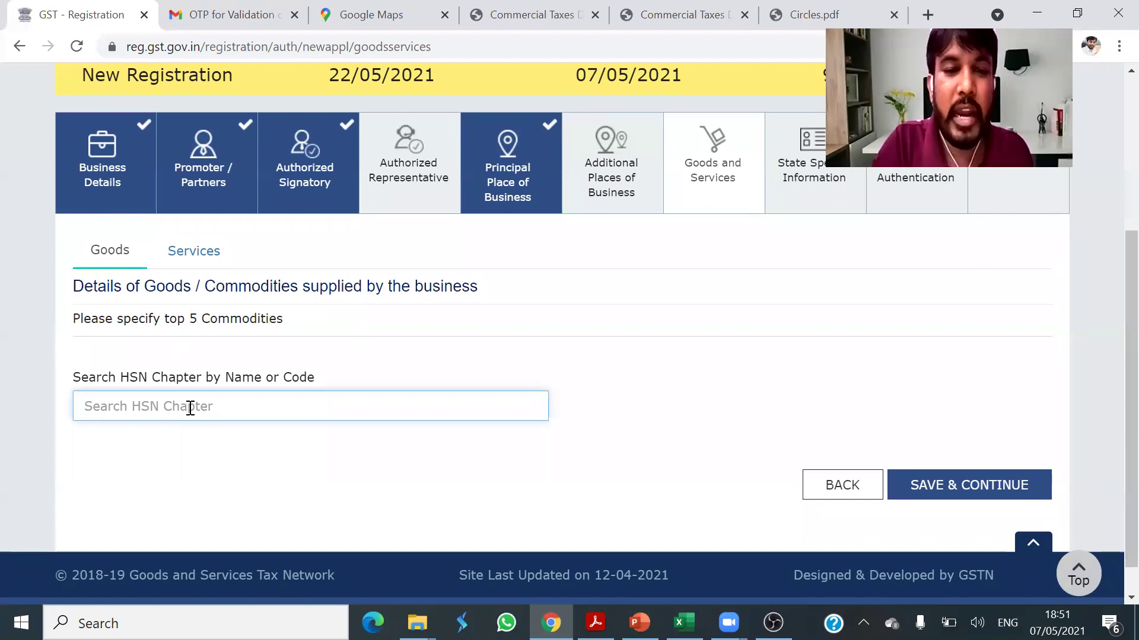
type("72")
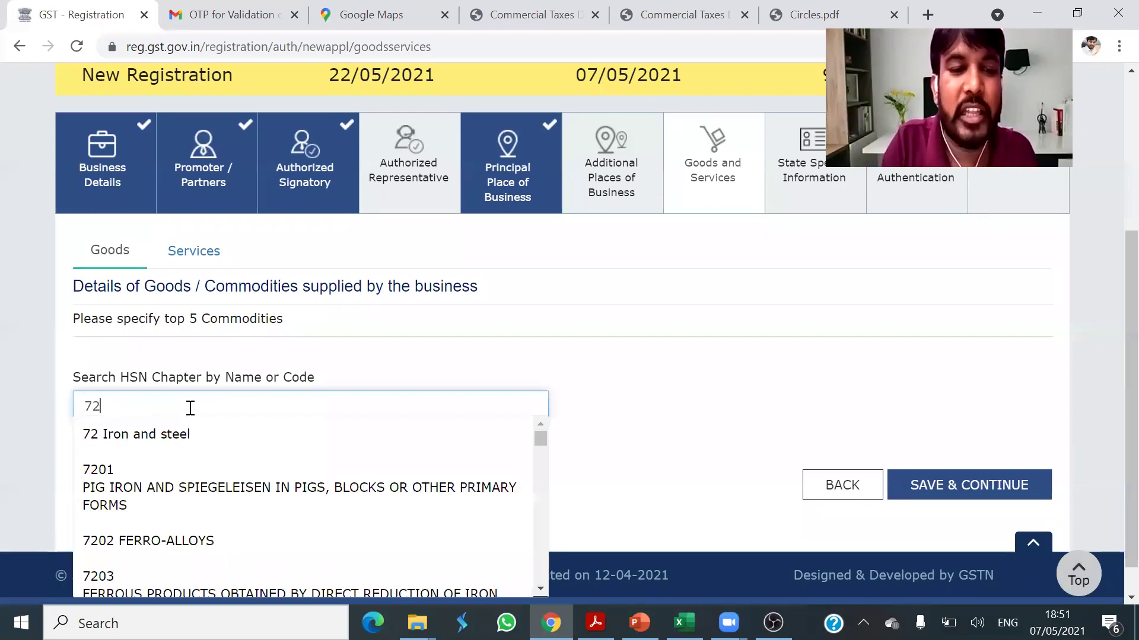
left_click(173, 484)
scroll(1110, 450, "down", 3)
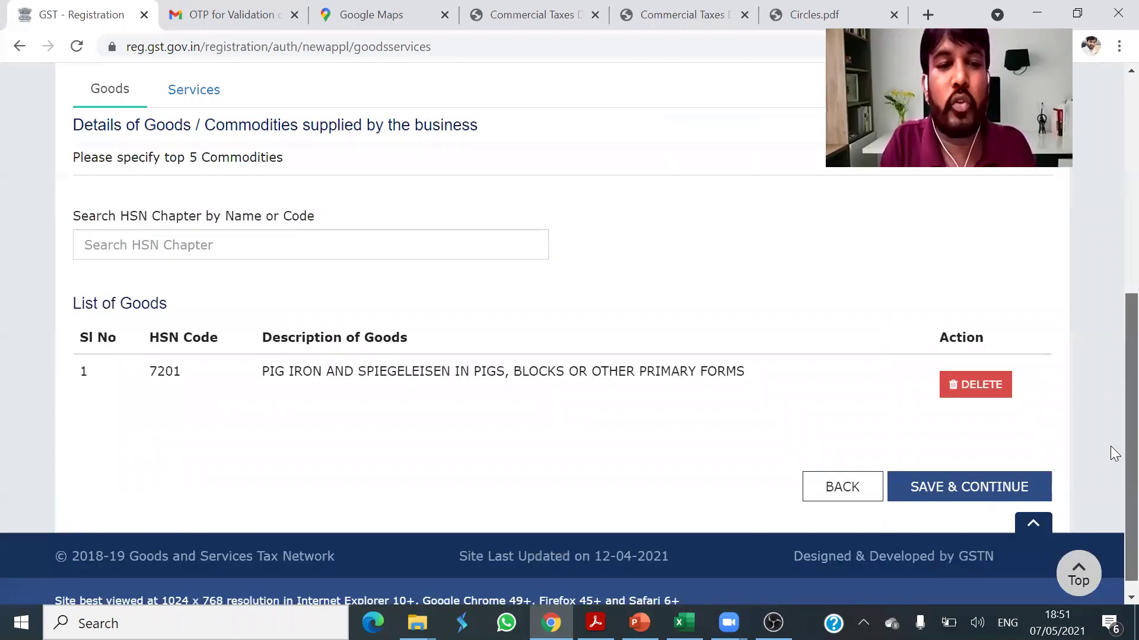
scroll(1114, 450, "up", 1)
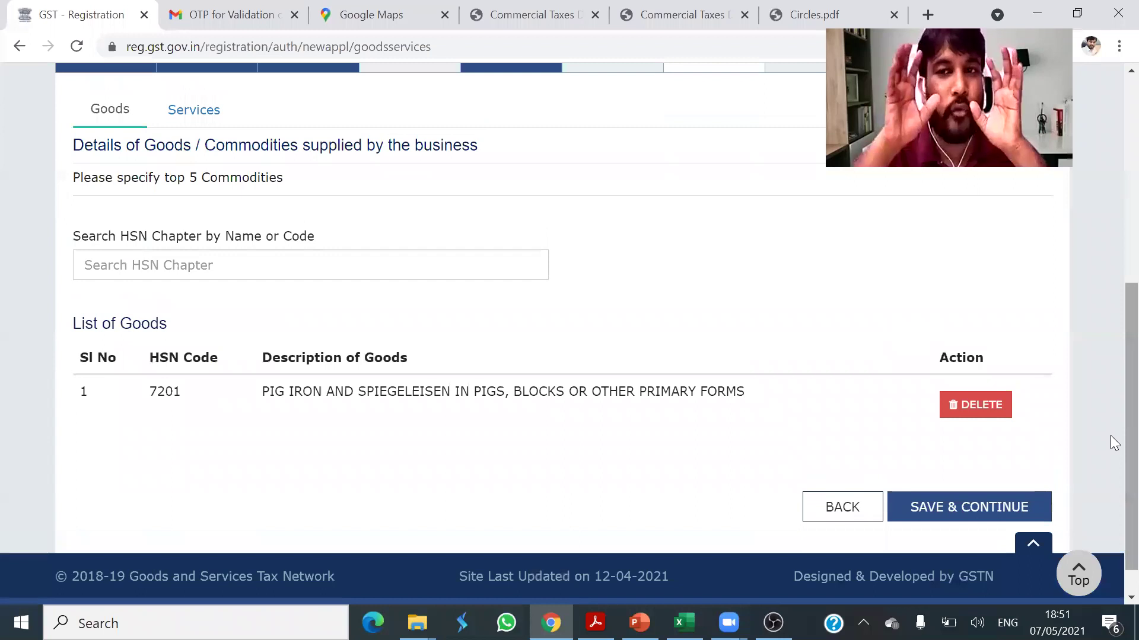
Step: Add service classification 9983 to the list of services
left_click(207, 111)
left_click(302, 378)
type("9983")
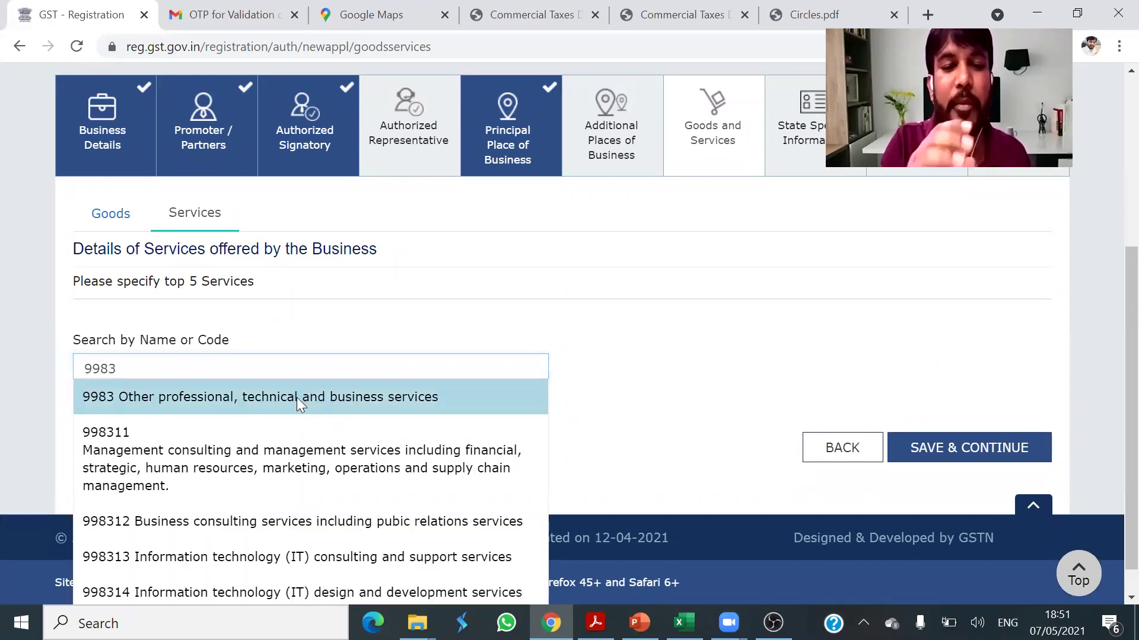
left_click(297, 401)
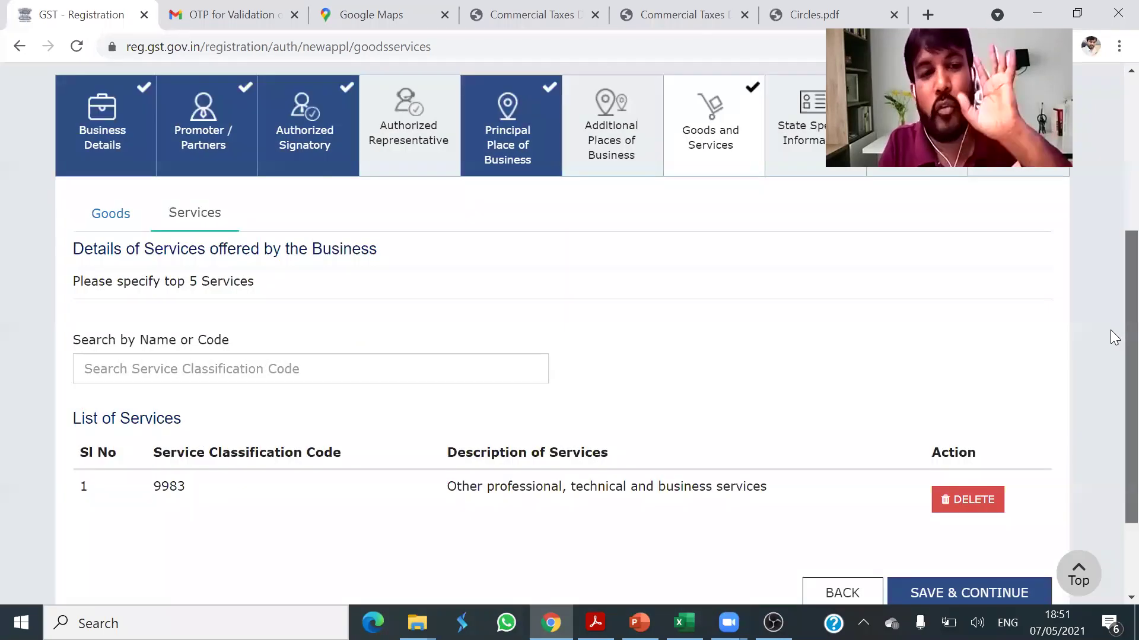
scroll(1114, 355, "down", 1)
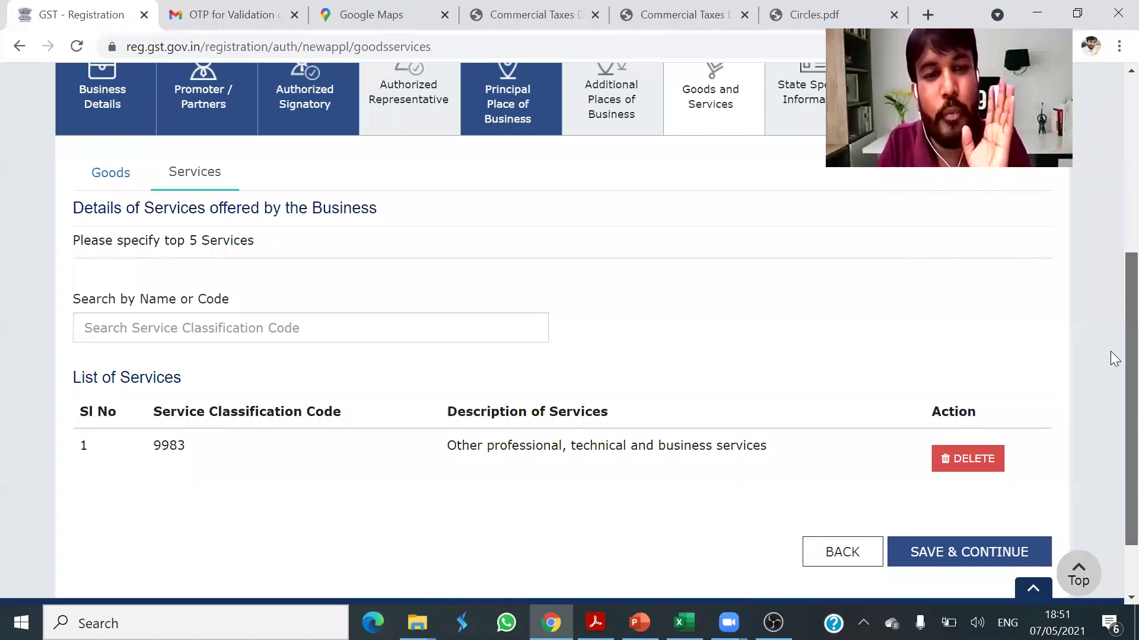
Step: Back under goods, search the HSN chapters for 'iron', then save and continue
left_click(118, 181)
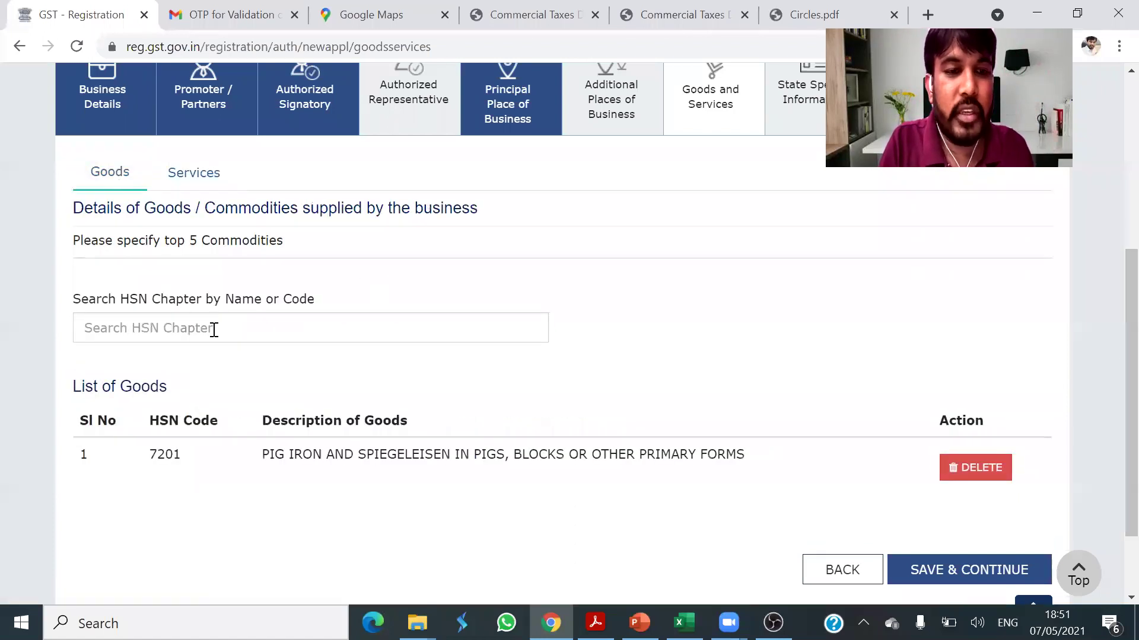
left_click(215, 331)
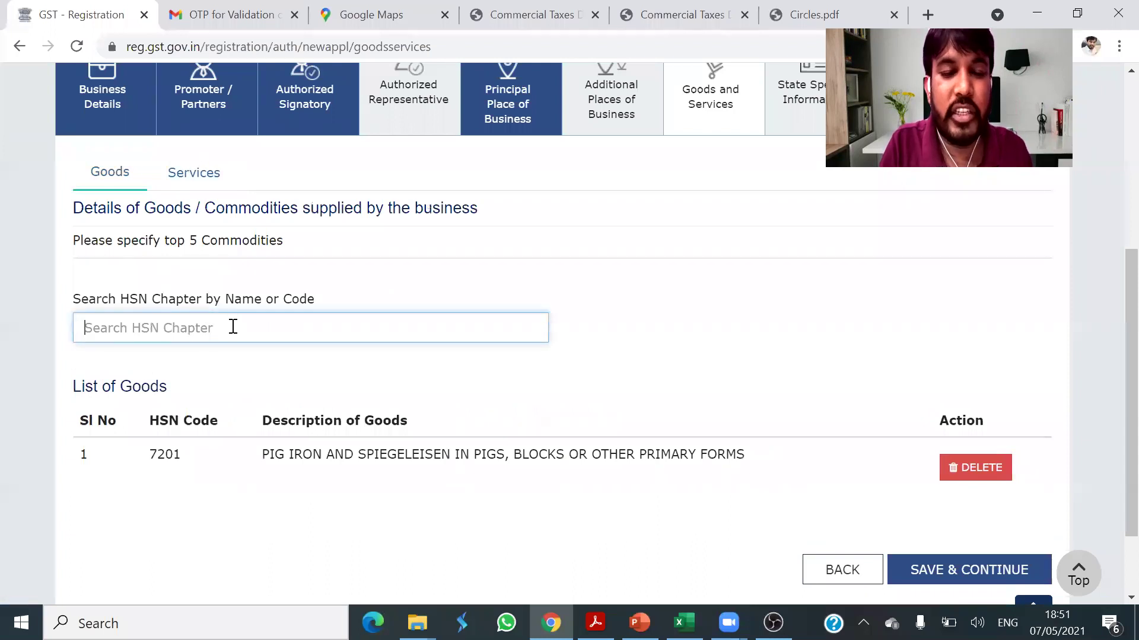
type("iron")
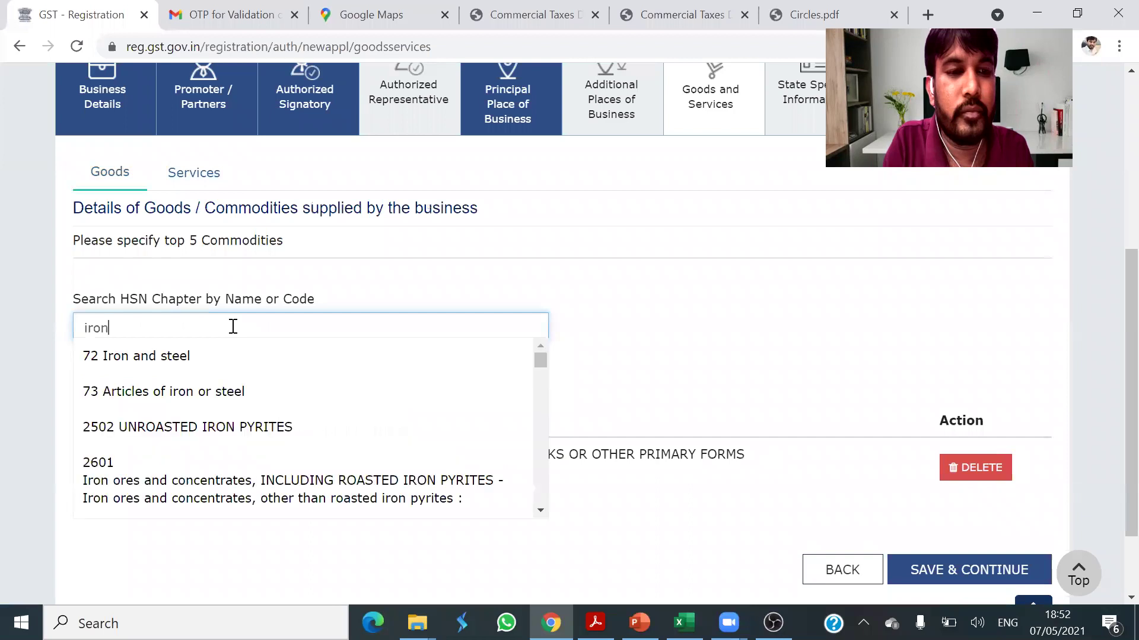
key("BackSpace")
key("BackSpace")
key("BackSpace")
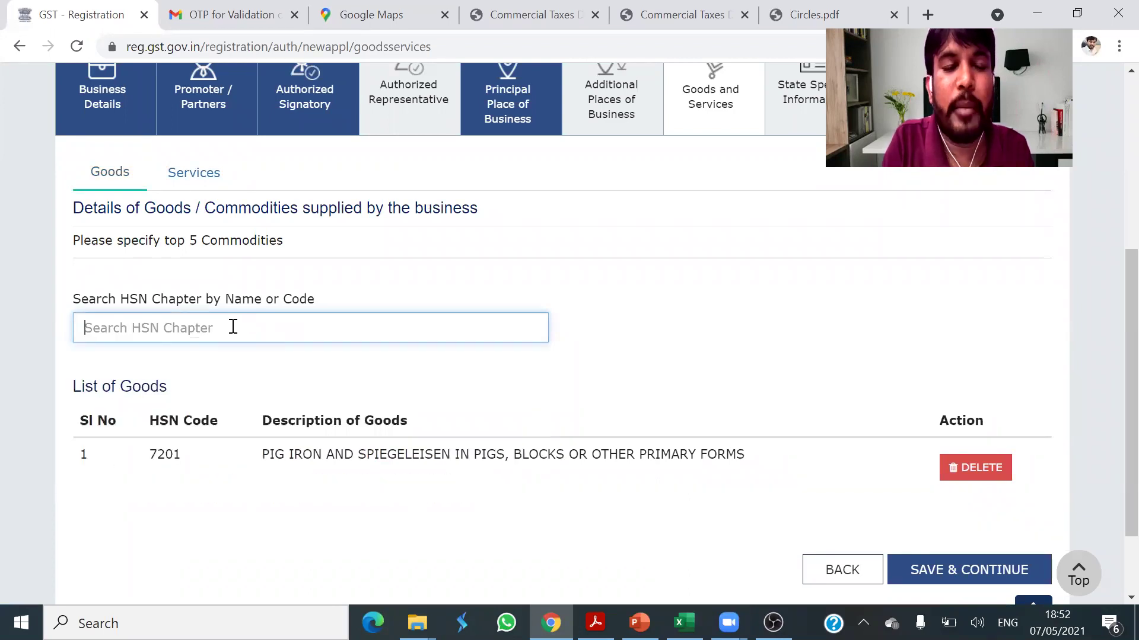
type("iron")
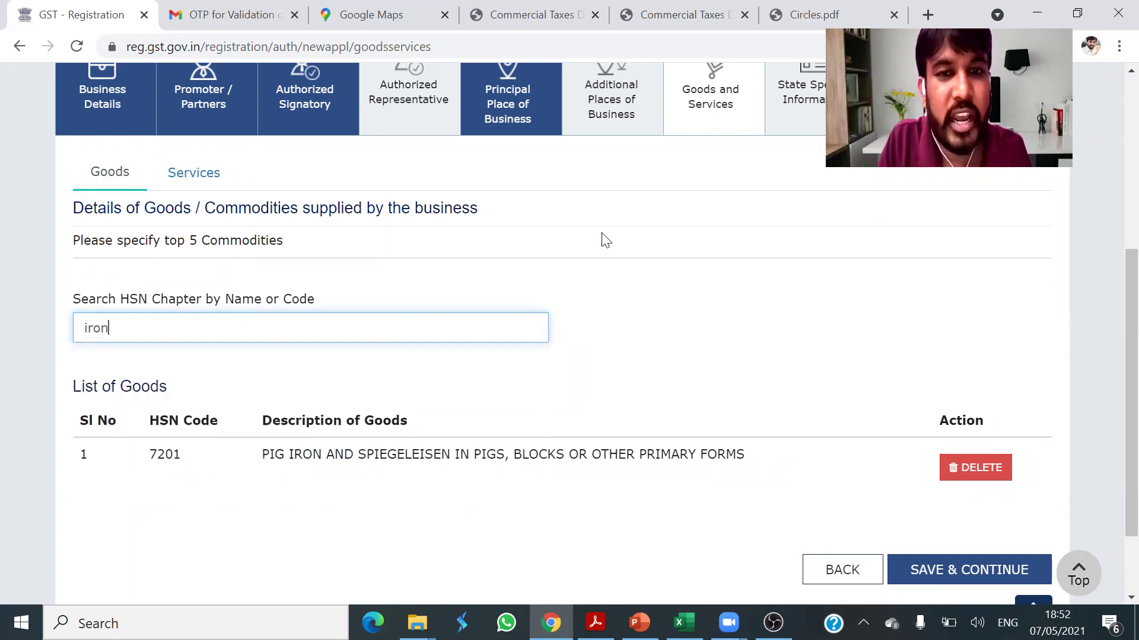
scroll(1113, 386, "down", 2)
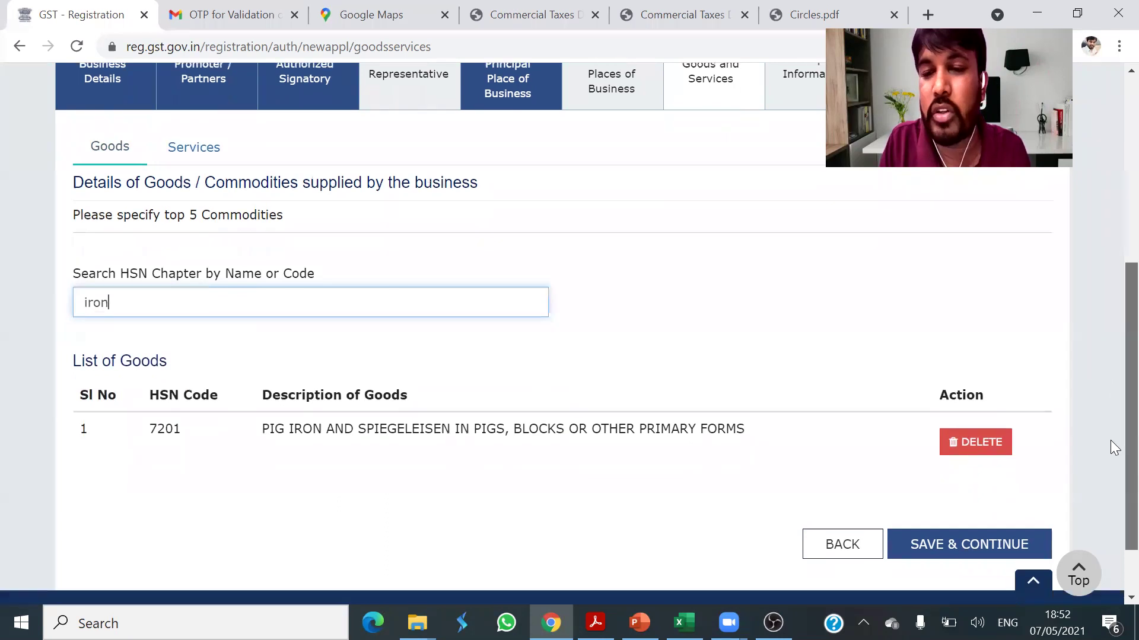
left_click(1010, 479)
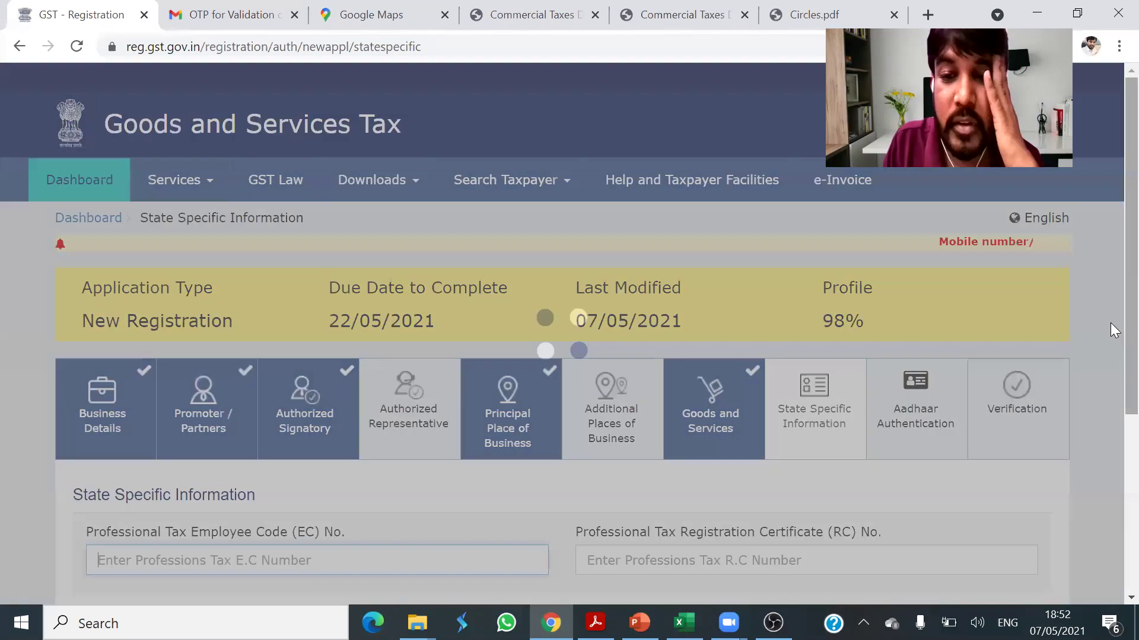
Step: Leave the EC, professional tax RC and State Excise License fields blank, then save and continue
scroll(1111, 332, "down", 2)
scroll(1113, 382, "down", 1)
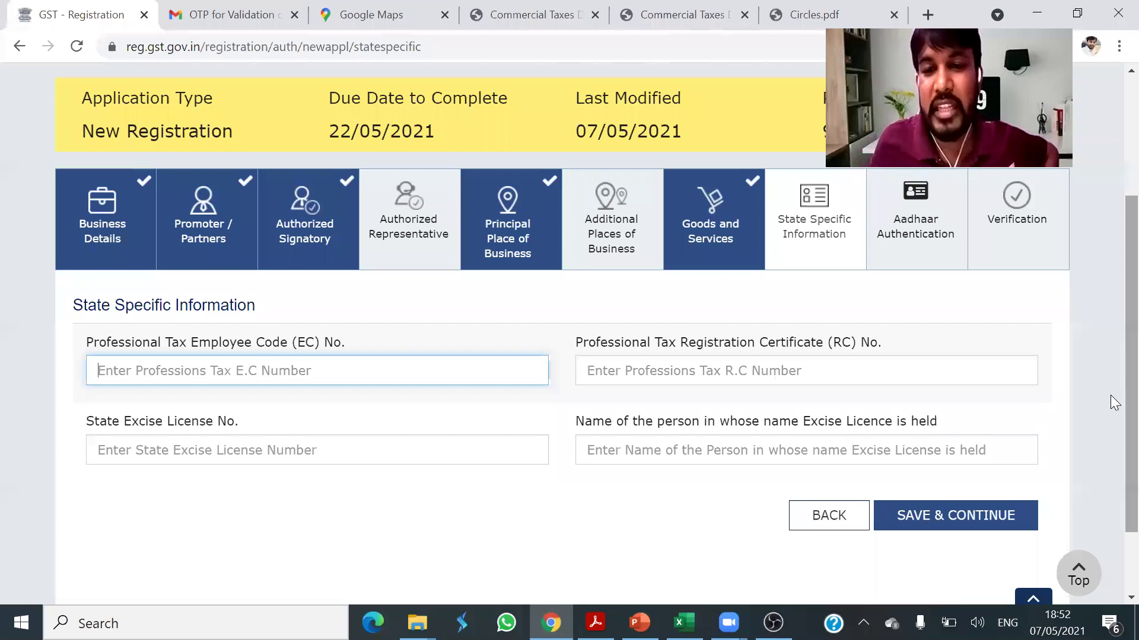
left_click(847, 367)
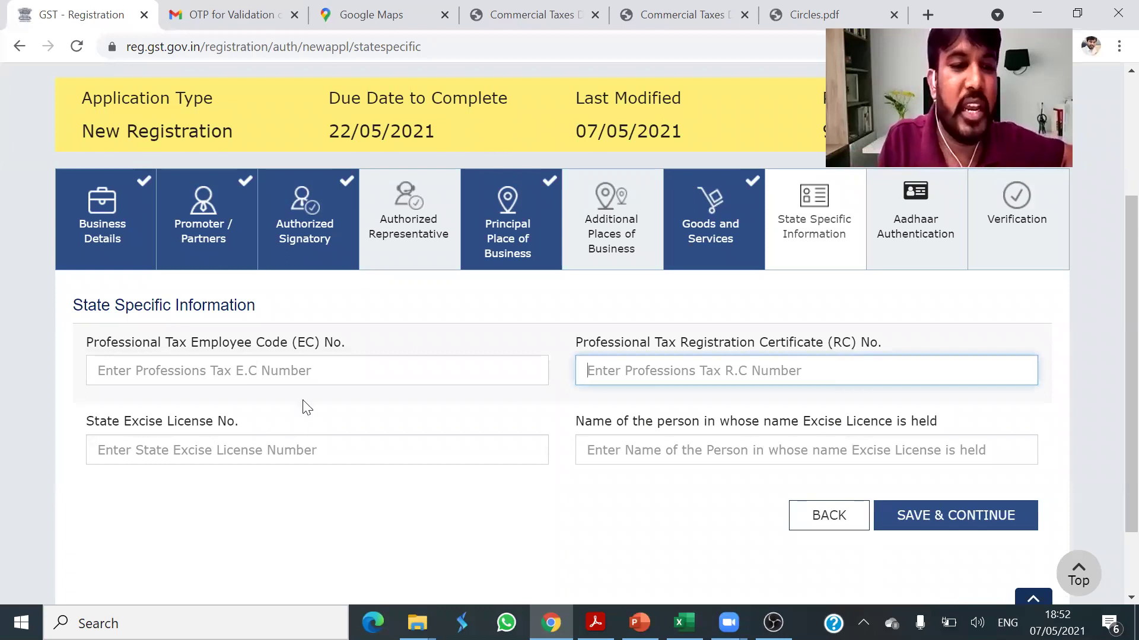
left_click(209, 454)
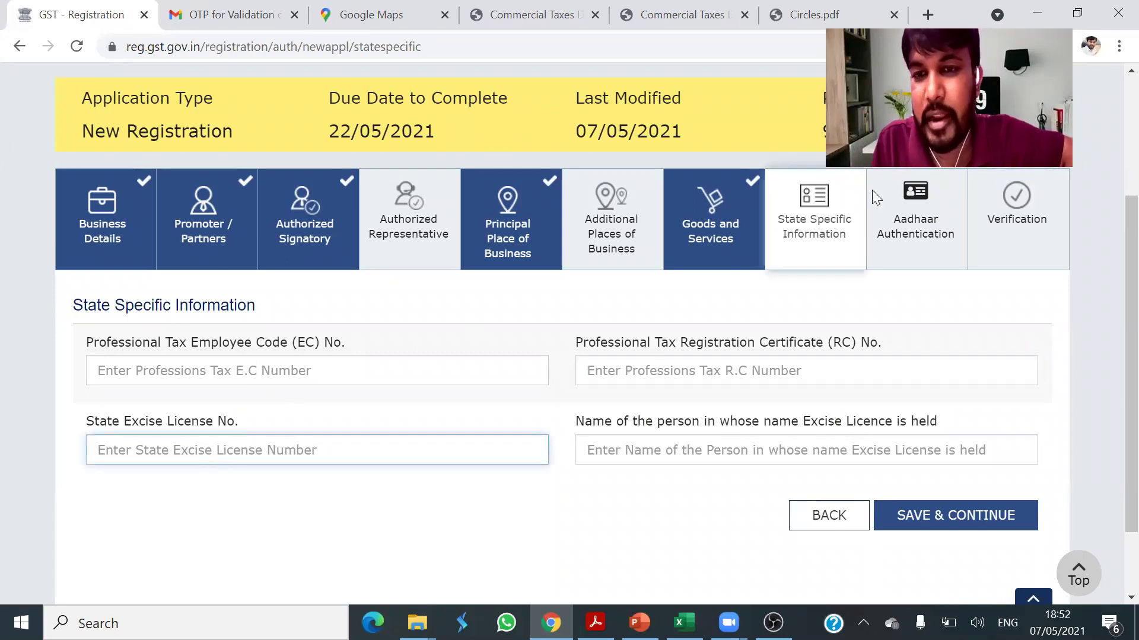
left_click(957, 516)
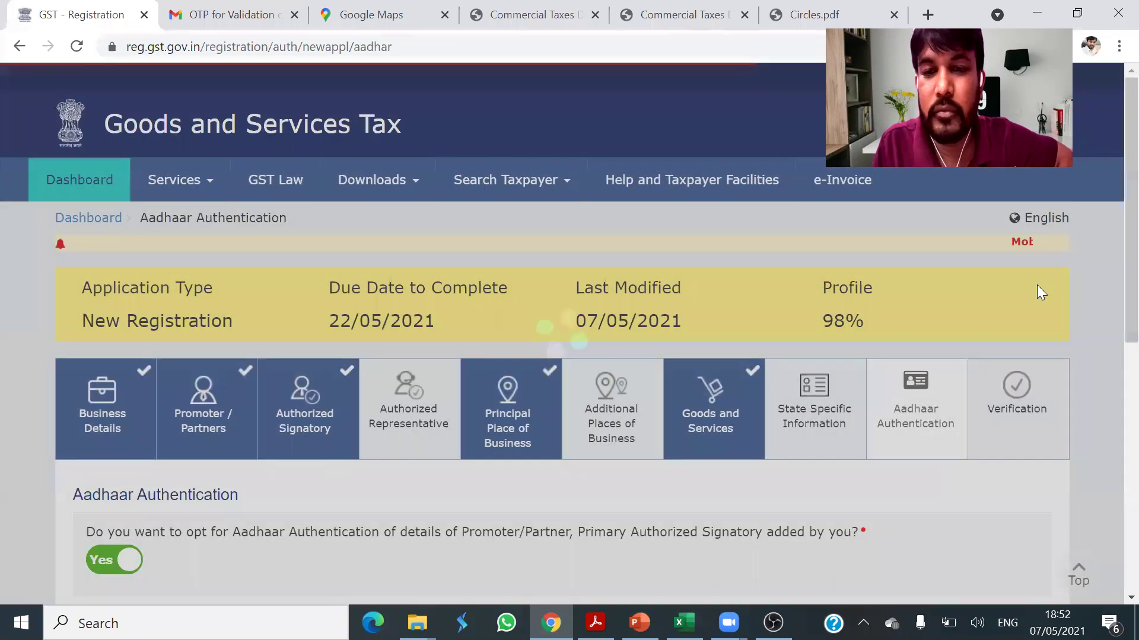
Step: Flip the Aadhaar authentication toggle from Yes to No to bring up the site-verification warning
scroll(1111, 368, "down", 5)
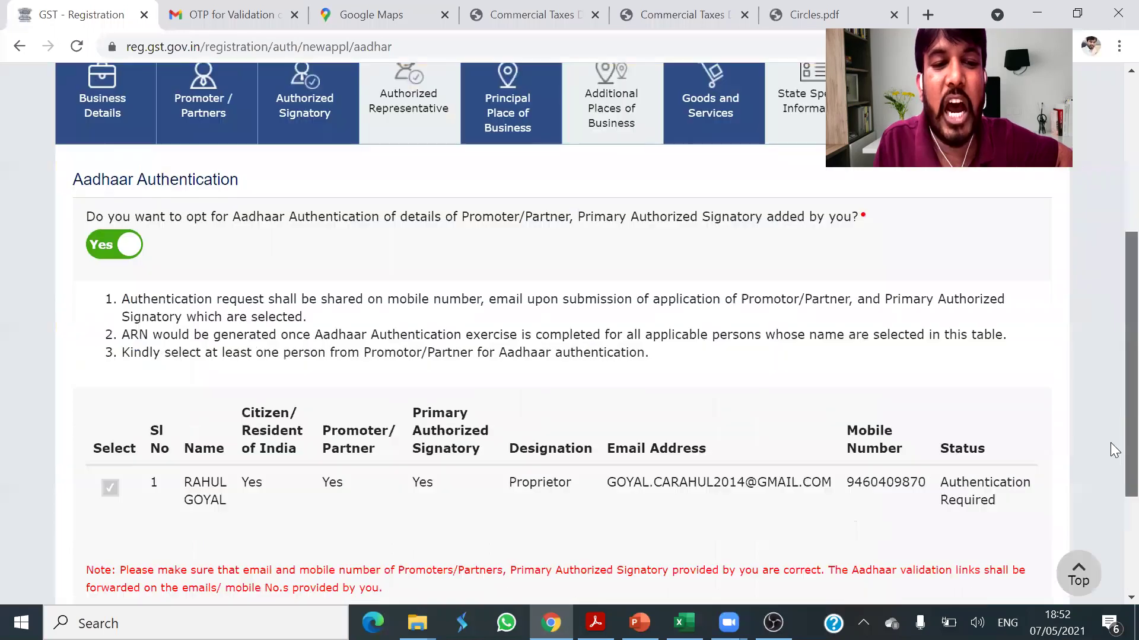
scroll(1112, 445, "down", 3)
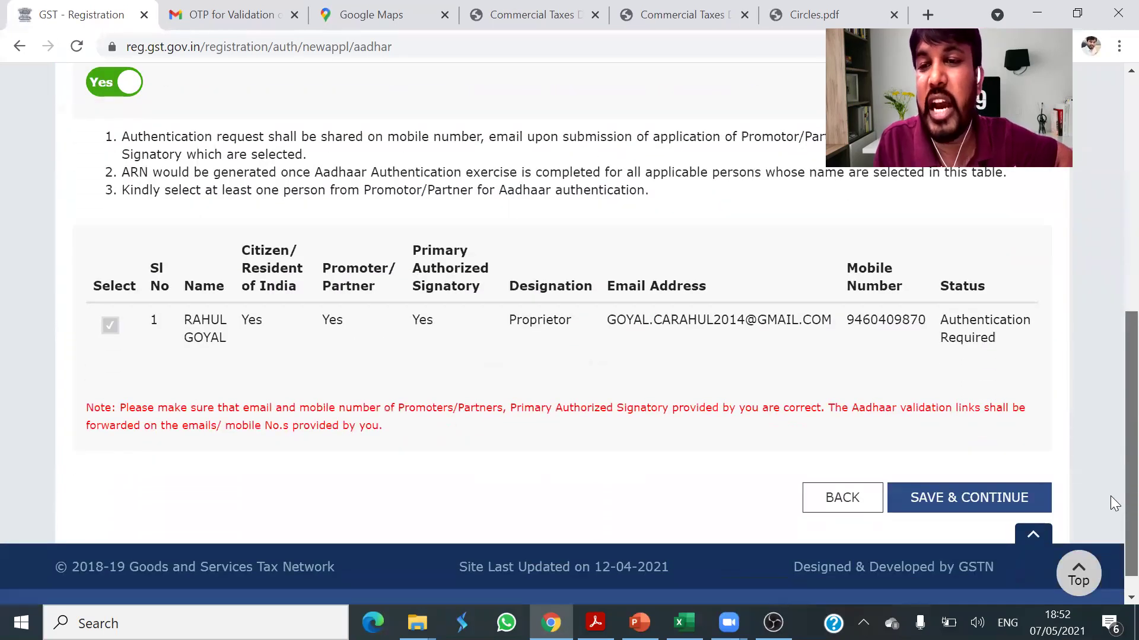
scroll(1110, 474, "up", 1)
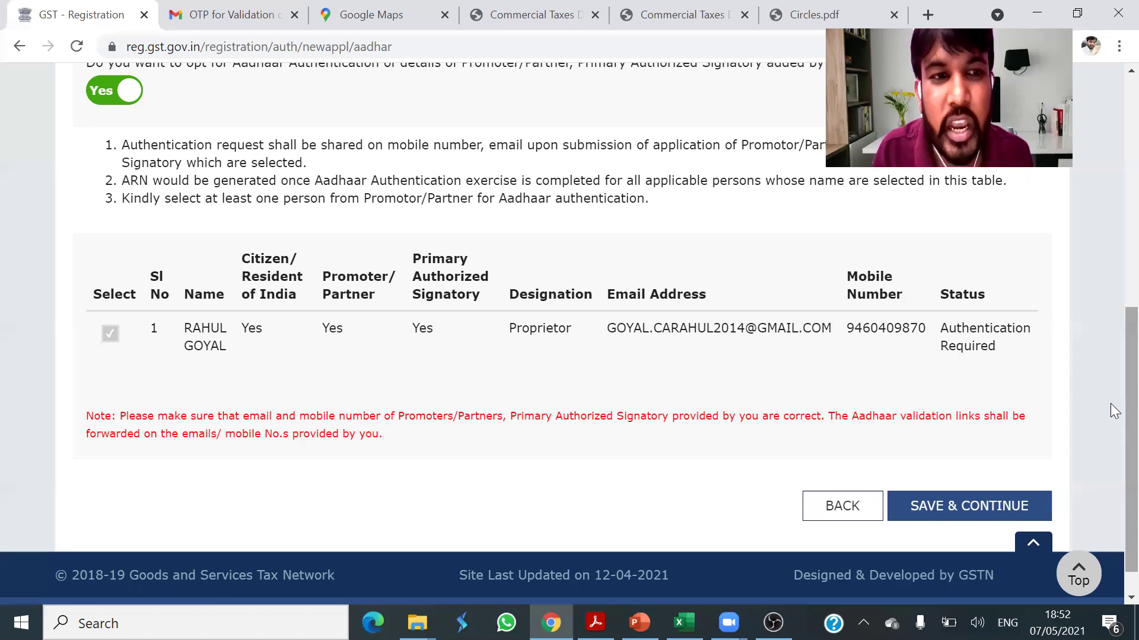
left_click(117, 99)
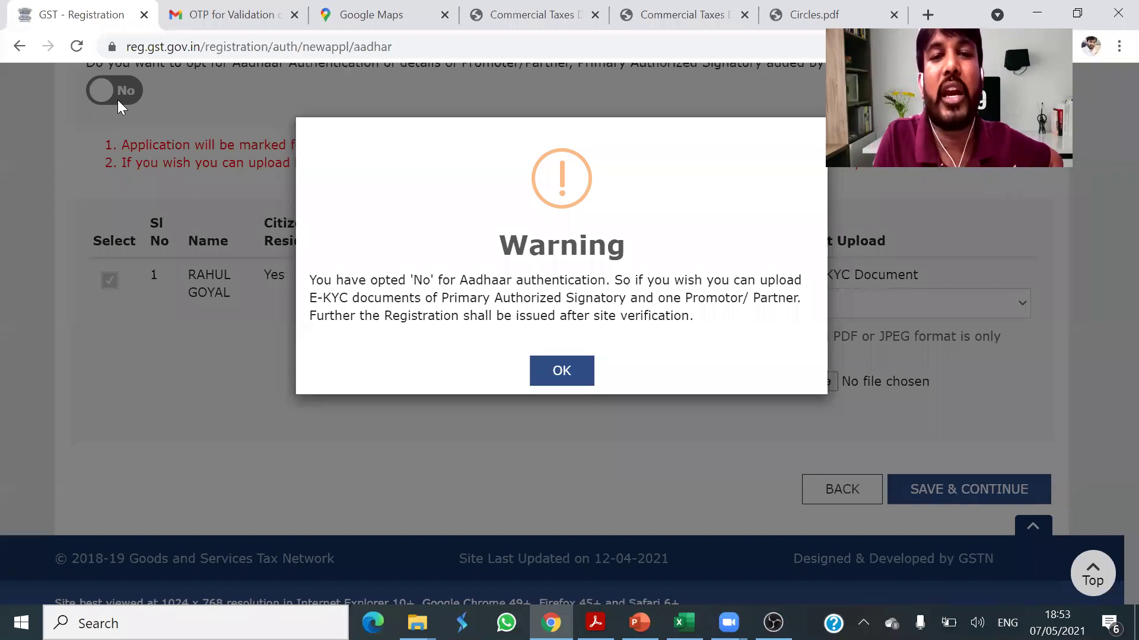
Step: Dismiss the warning and choose Passport as the E-KYC document type
left_click(552, 383)
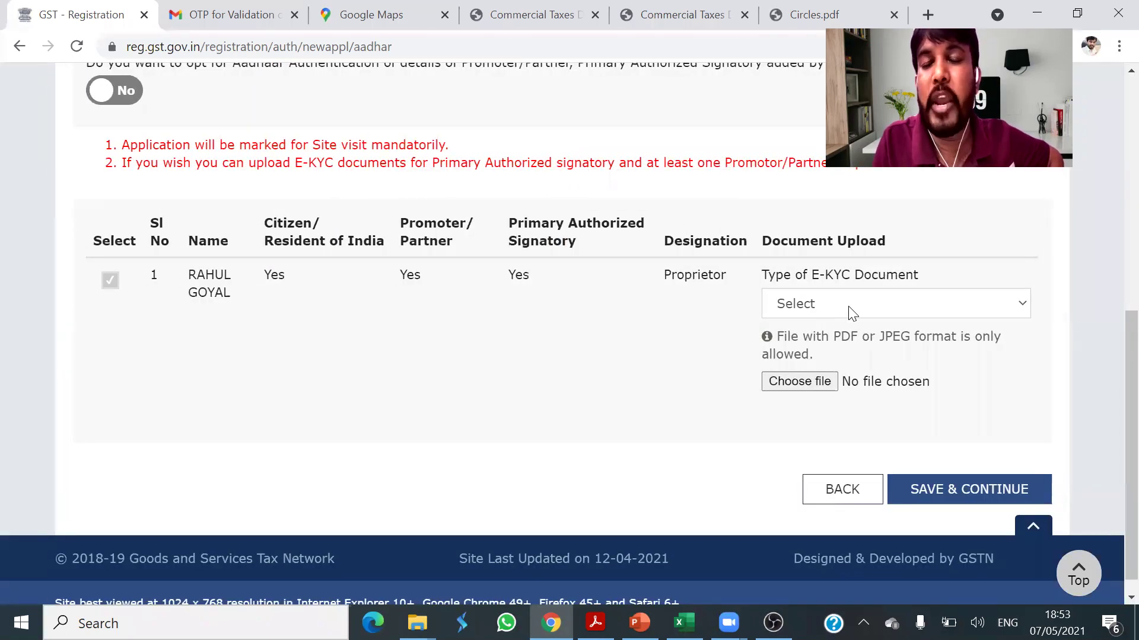
left_click(852, 312)
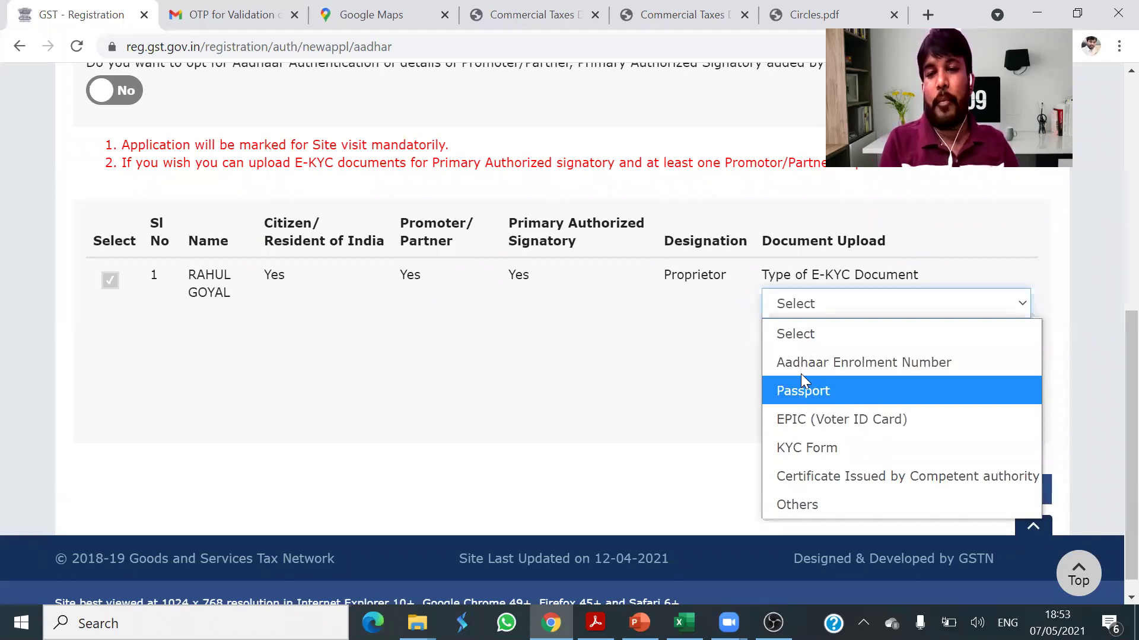
left_click(804, 392)
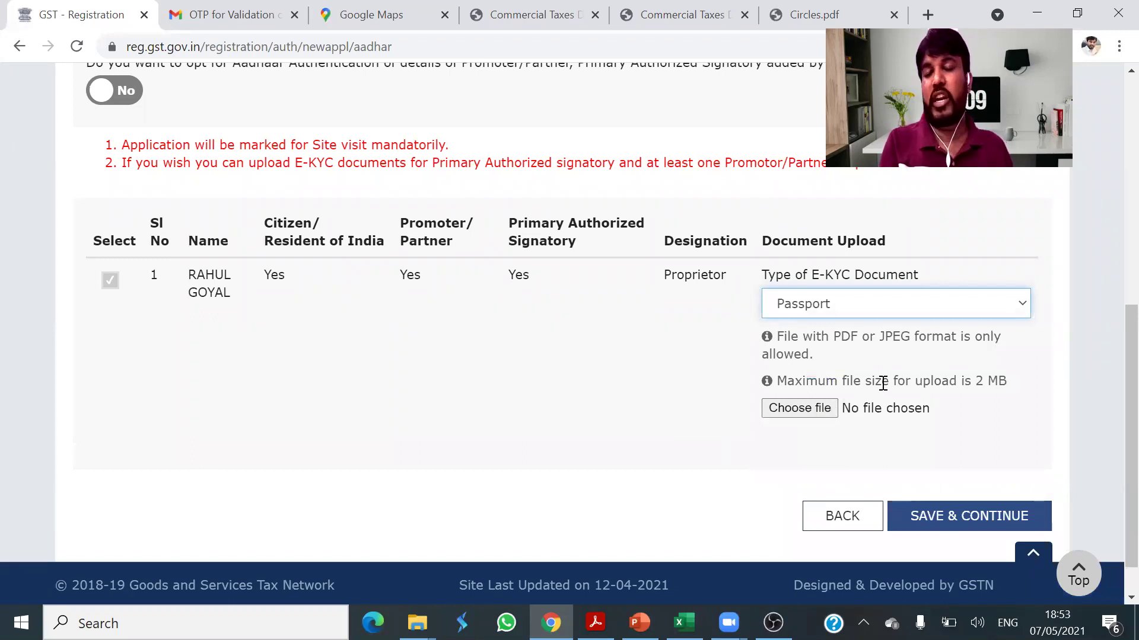
Step: Switch Aadhaar authentication back to Yes and go to the Verification step
left_click(124, 92)
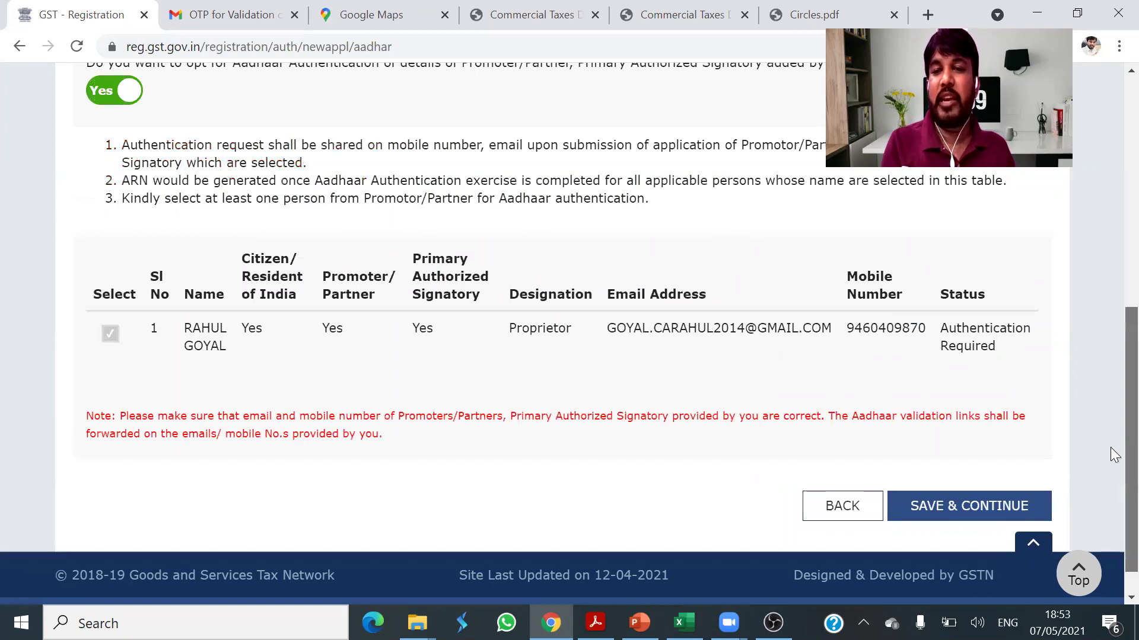
scroll(1111, 452, "down", 1)
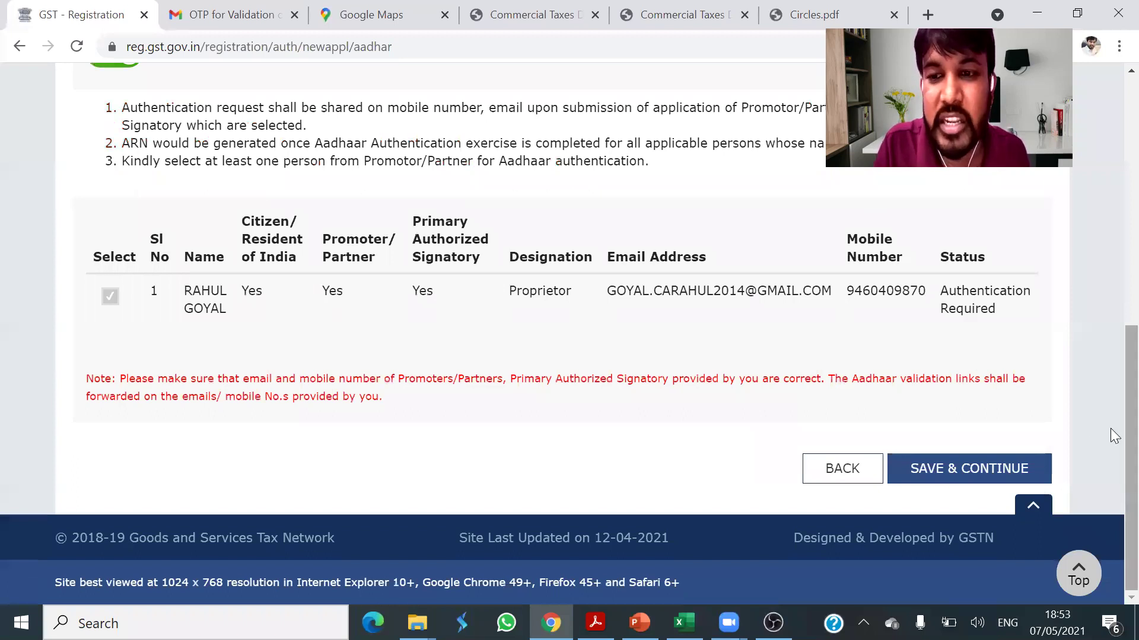
scroll(1112, 297, "up", 5)
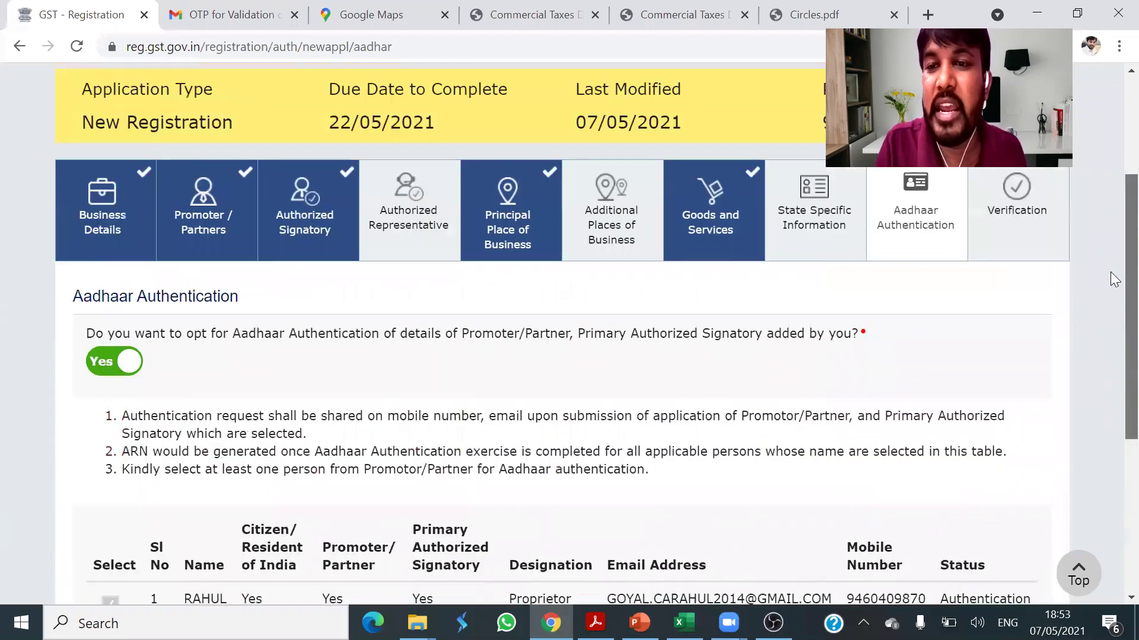
left_click(1009, 221)
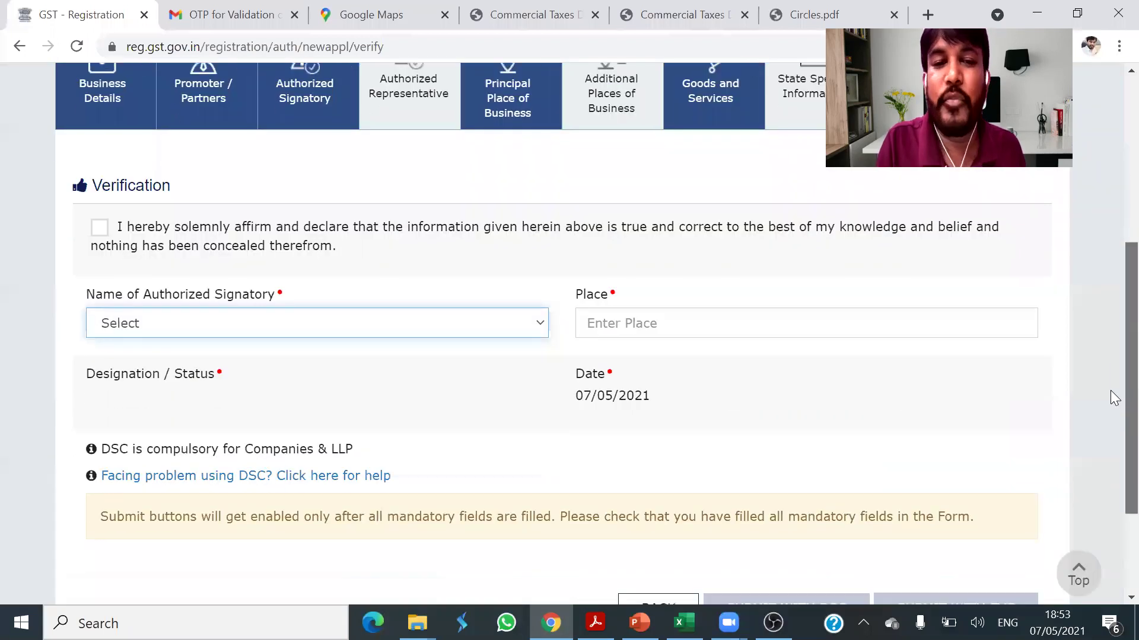
Step: Tick the declaration, choose the proprietor as authorized signatory, and enter Place 'jaipur'
left_click(101, 229)
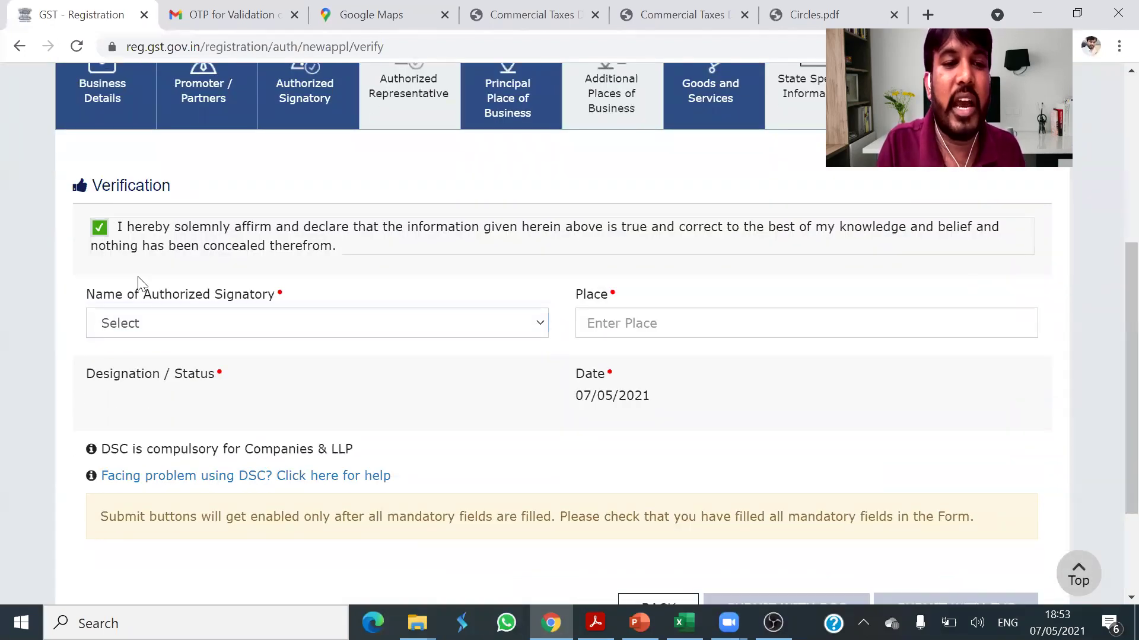
left_click(166, 330)
left_click(160, 373)
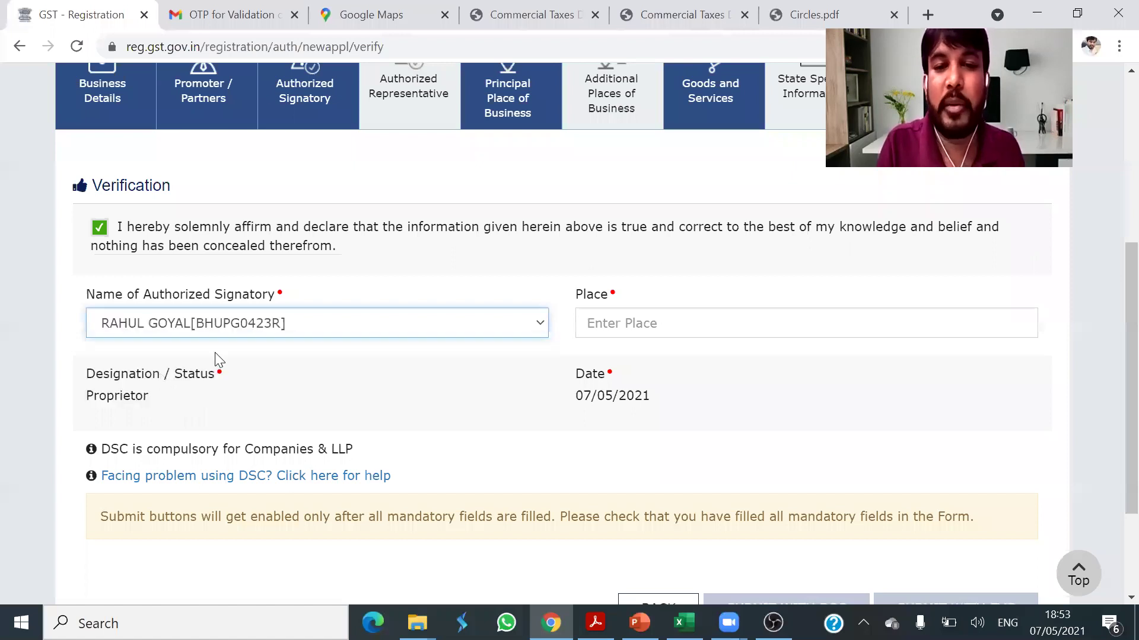
left_click(626, 324)
scroll(1110, 426, "down", 3)
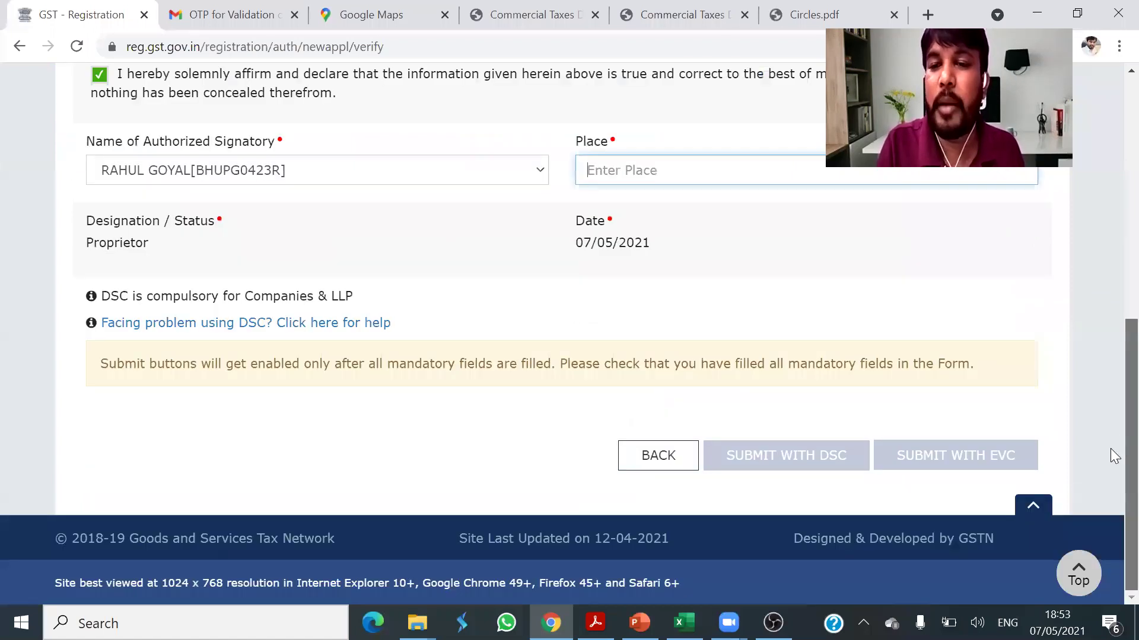
left_click(643, 163)
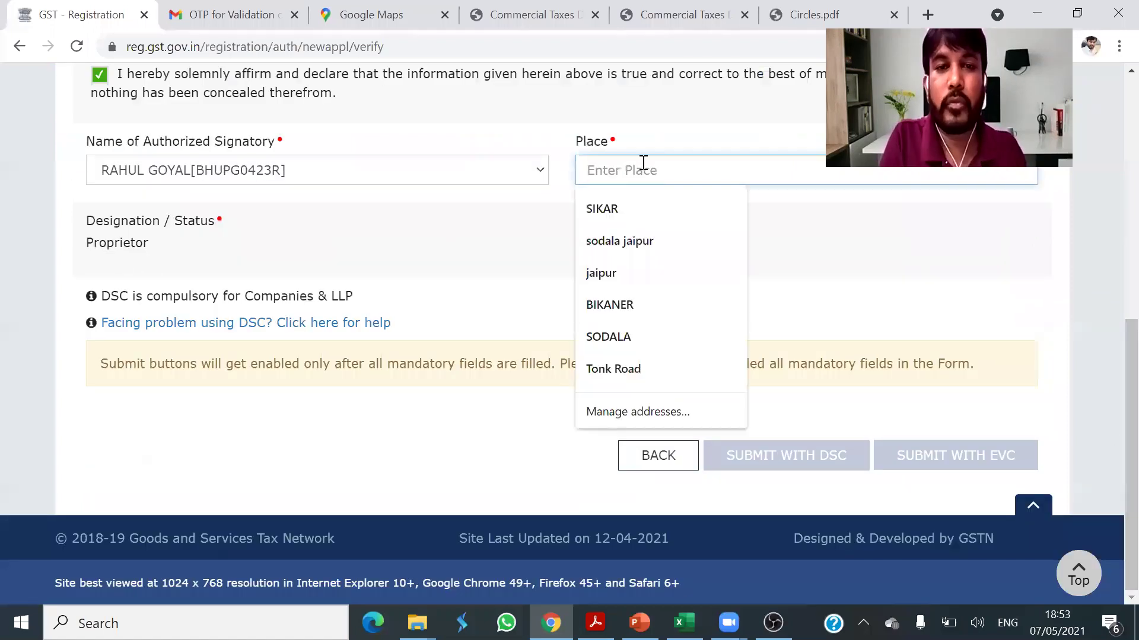
type("jaipur")
key("Tab")
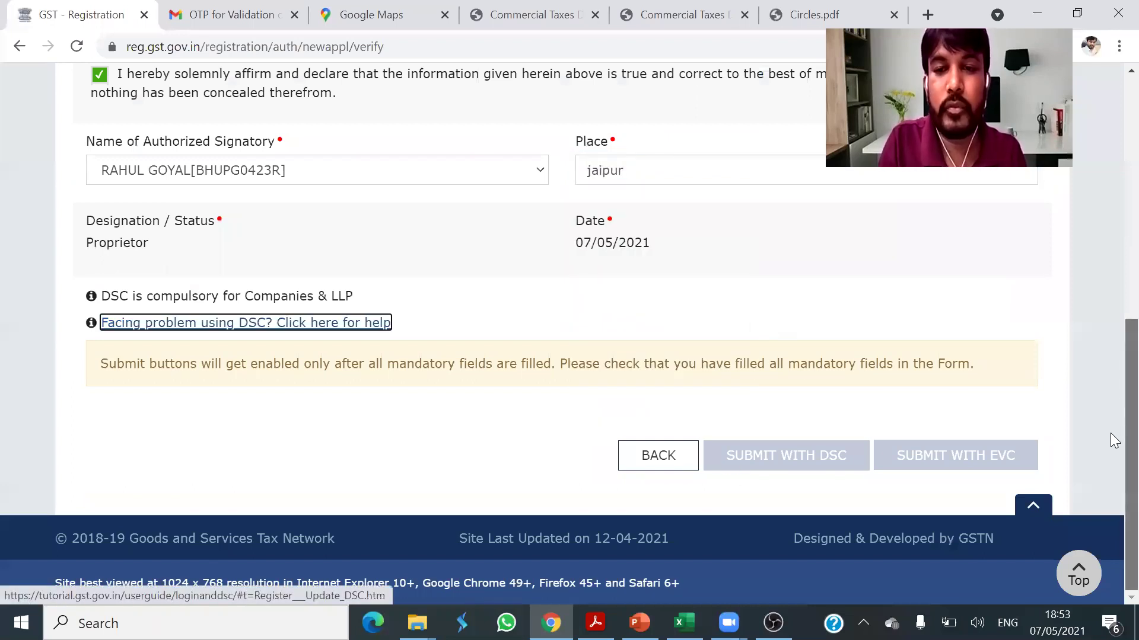
Step: Return to the Aadhaar Authentication step
scroll(1111, 333, "up", 5)
scroll(1110, 209, "up", 1)
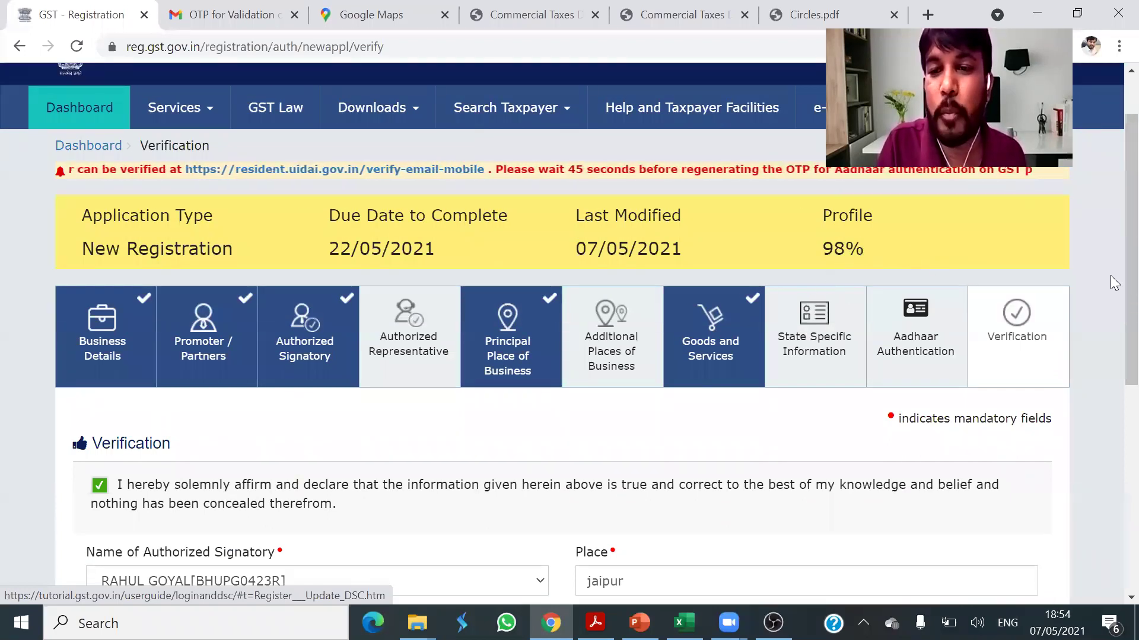
scroll(1110, 354, "down", 1)
scroll(1110, 353, "down", 6)
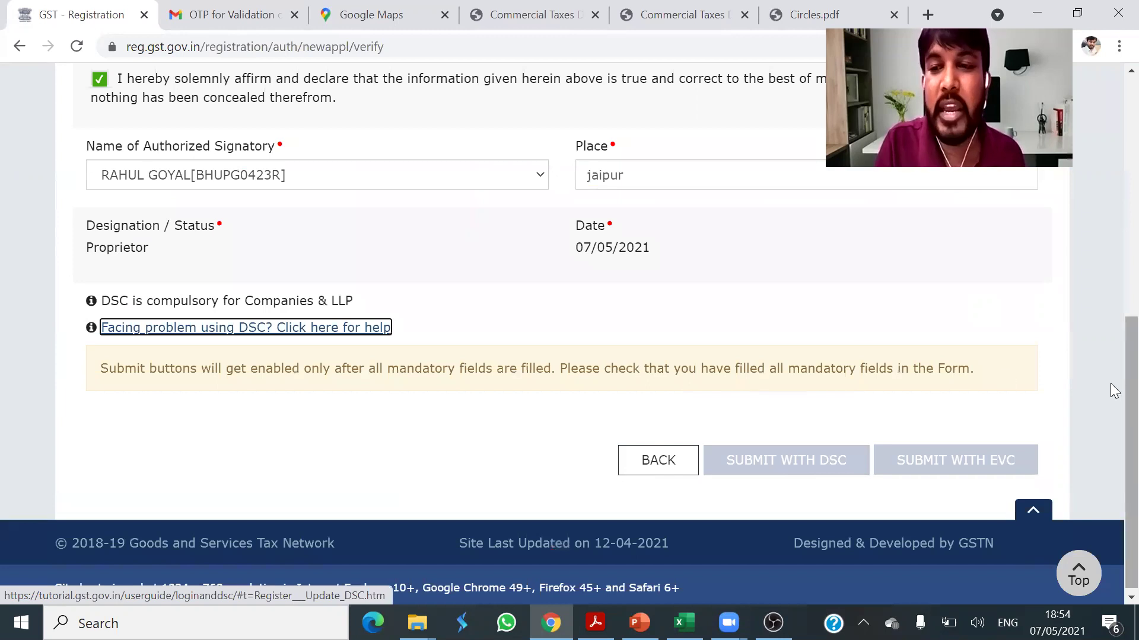
scroll(1111, 267, "up", 6)
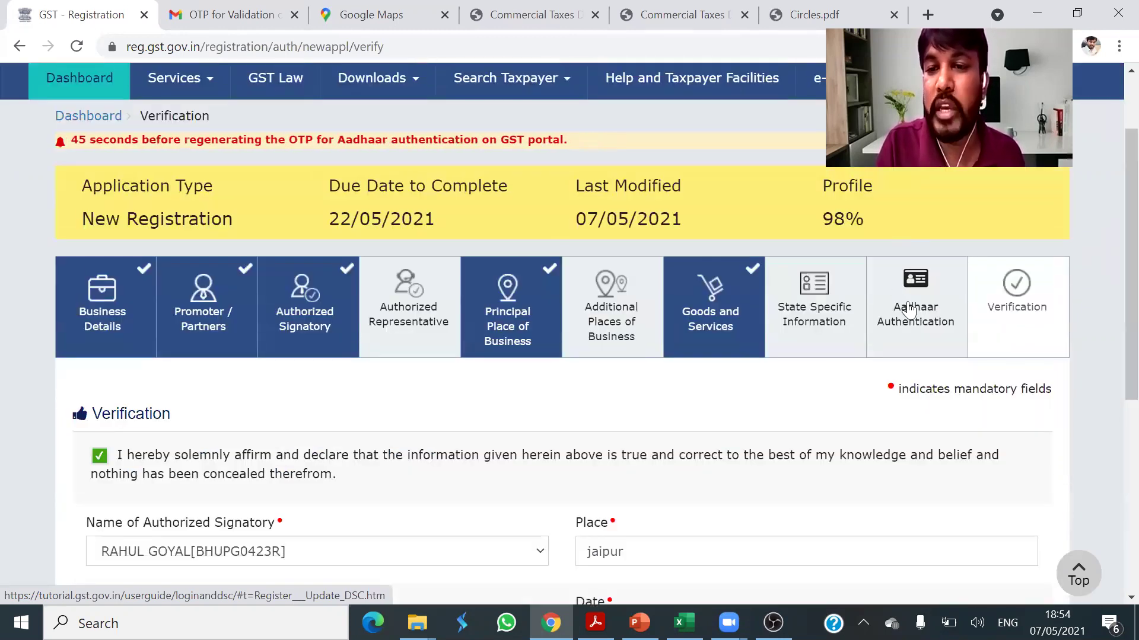
left_click(913, 306)
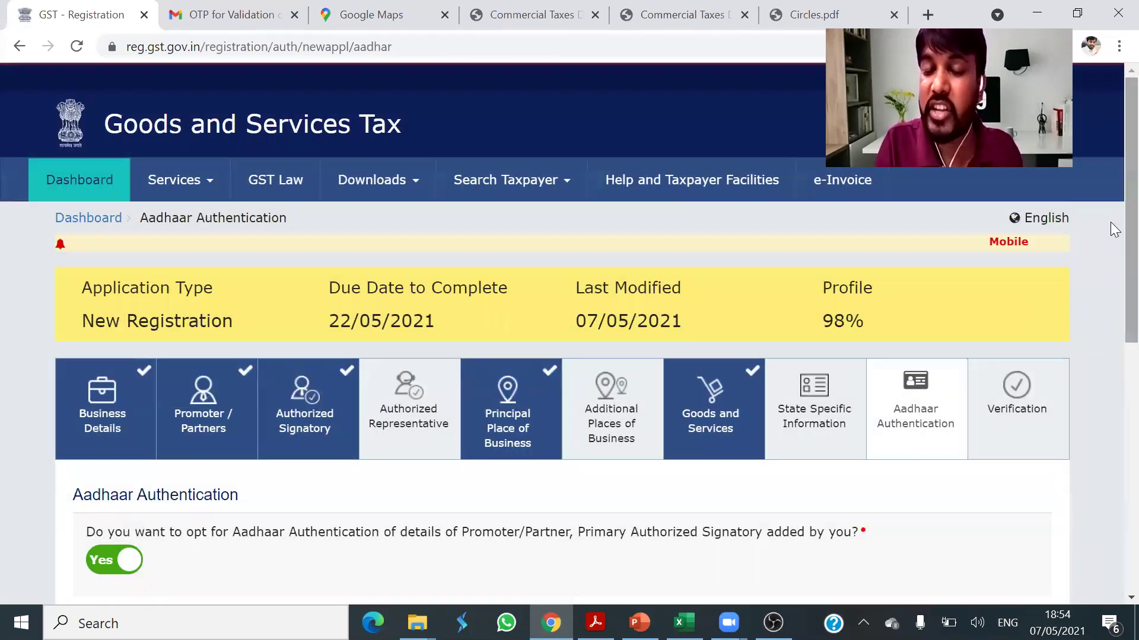
Step: Save the Aadhaar authentication choice and acknowledge the warning to reopen Verification
scroll(1110, 222, "down", 8)
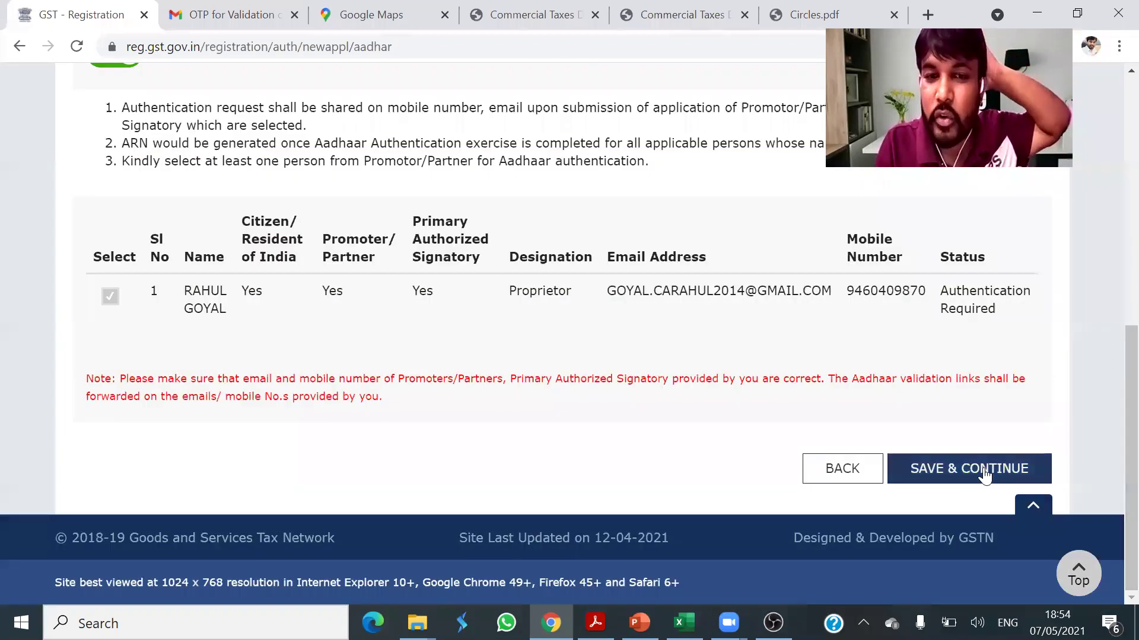
left_click(983, 467)
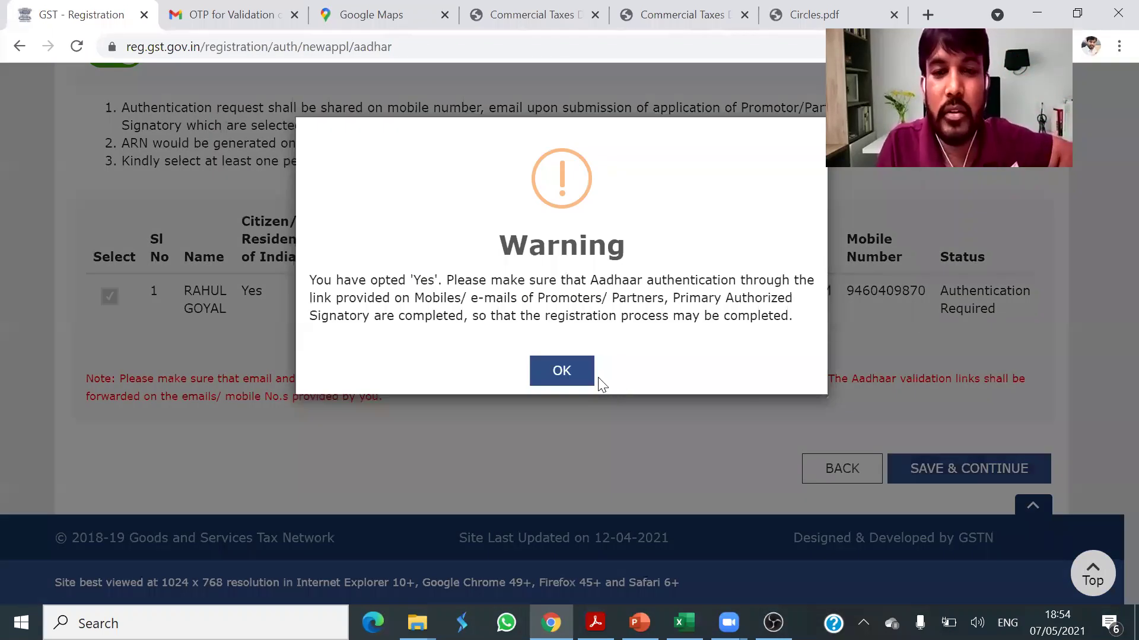
left_click(563, 373)
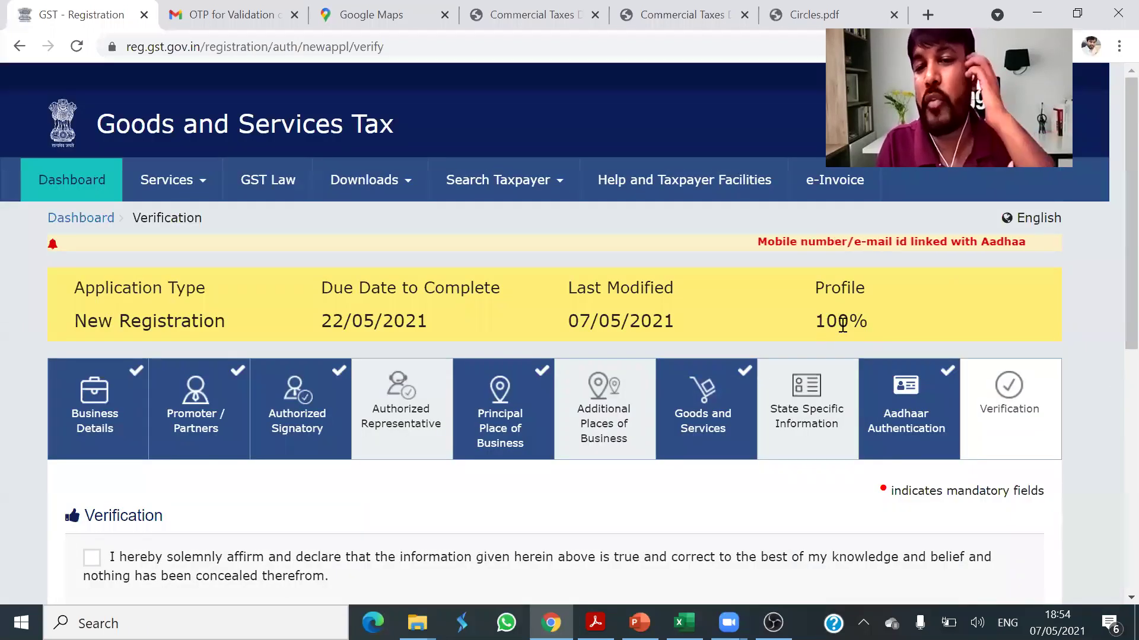
Step: Tick the declaration, pick the applicant as authorised signatory, and enter Place 'jaipur'
double_click(842, 323)
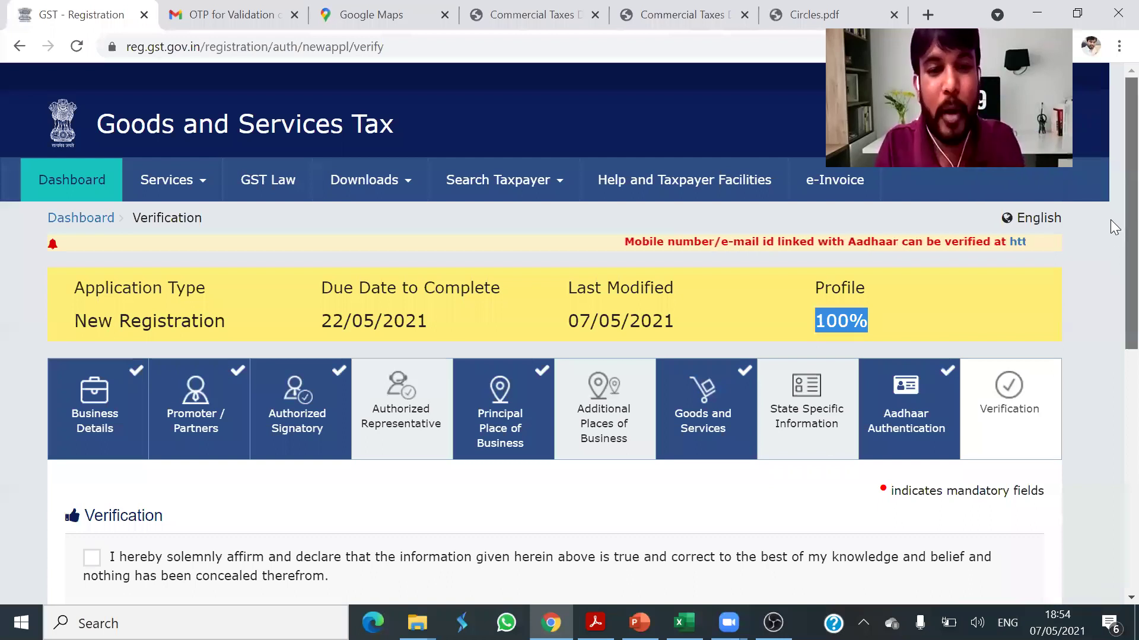
scroll(1112, 279, "down", 5)
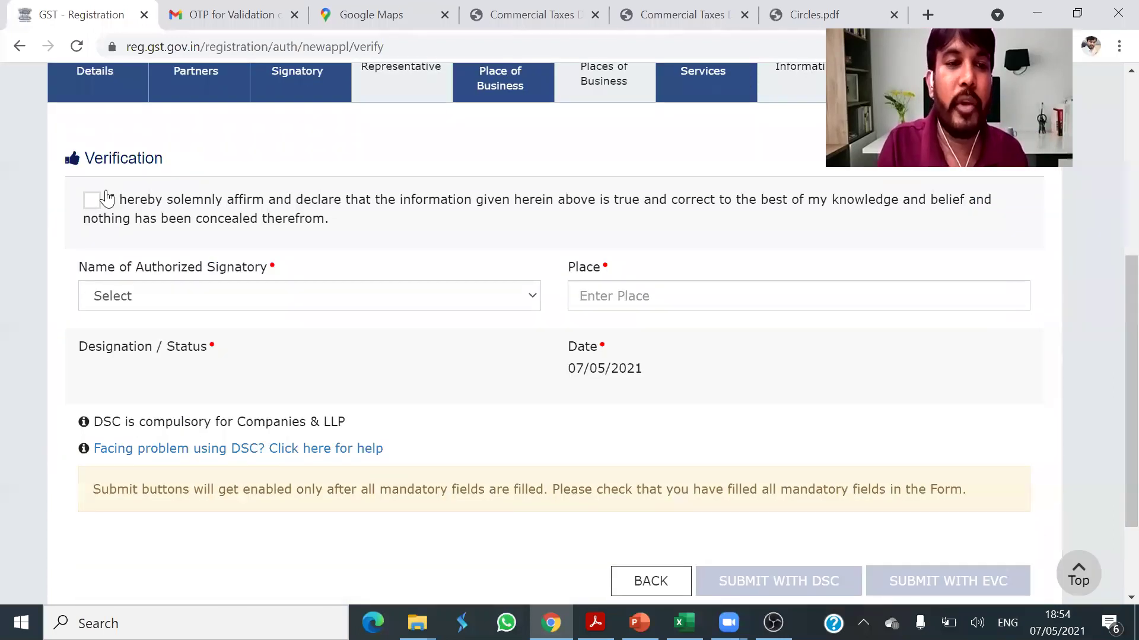
left_click(97, 204)
left_click(173, 305)
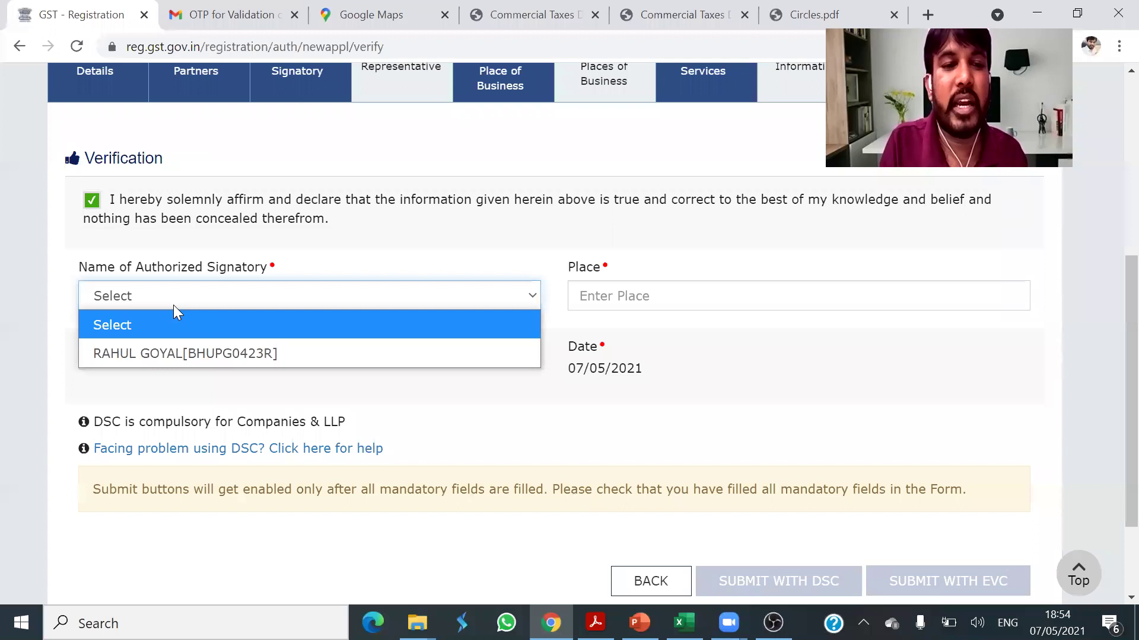
key("Down")
key("Return")
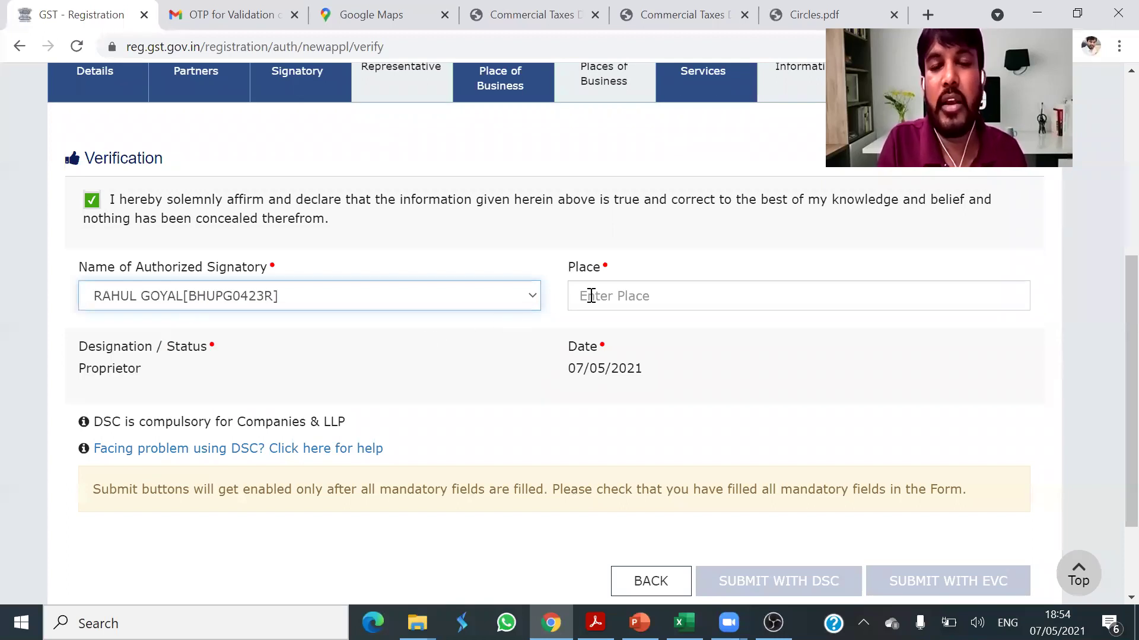
left_click(591, 296)
type("jaipur")
key("Tab")
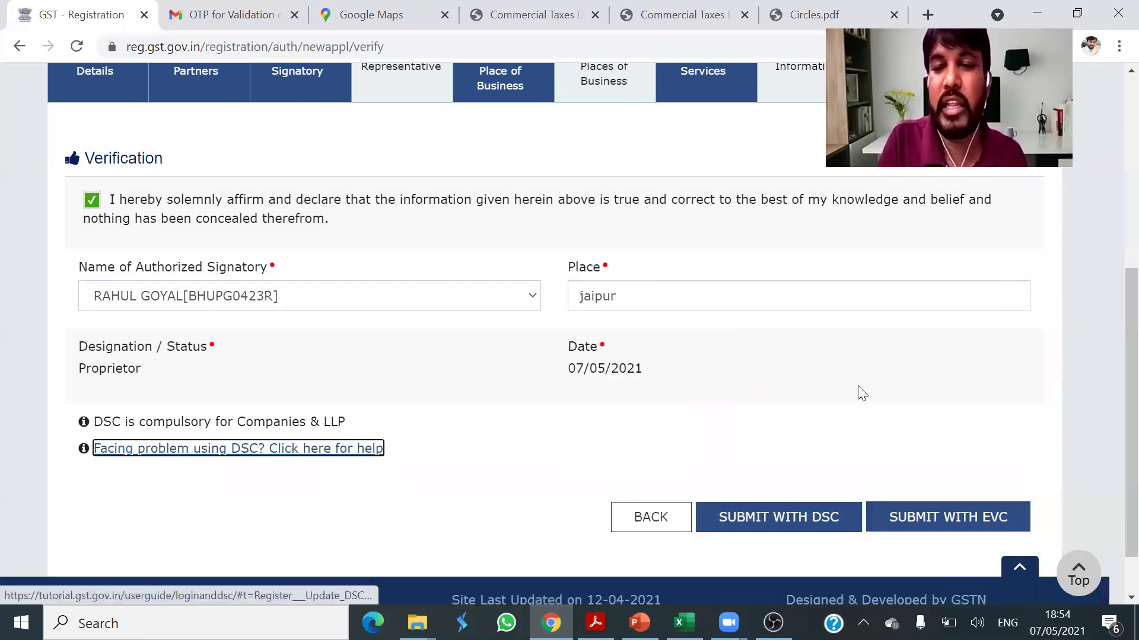
Step: Submit with EVC, then close the OTP dialog without validating
left_click(958, 525)
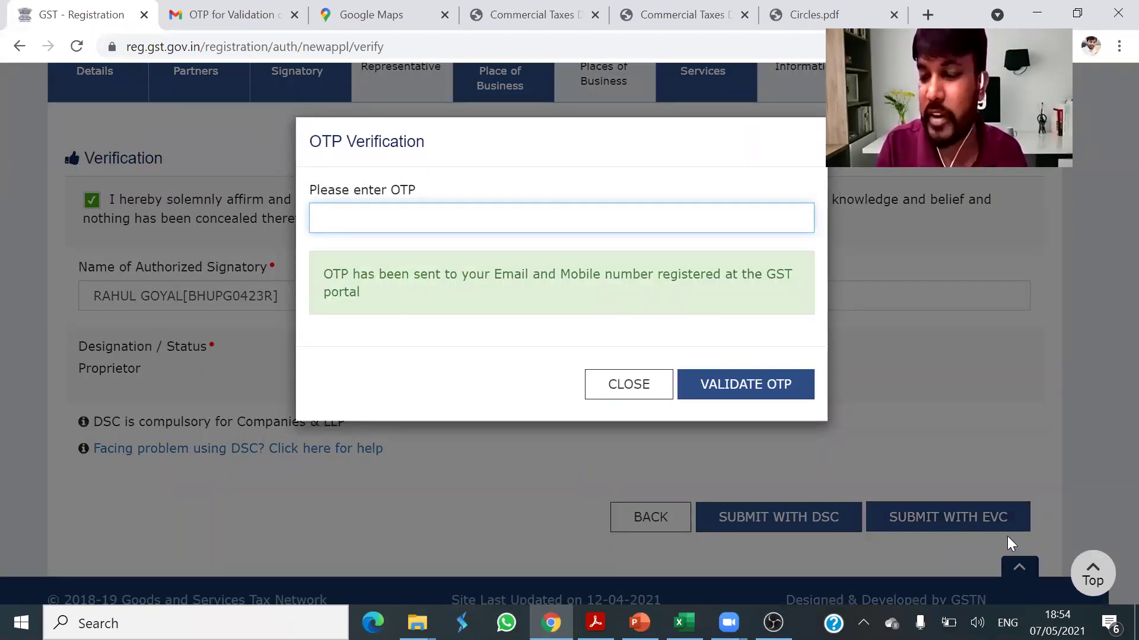
left_click(538, 214)
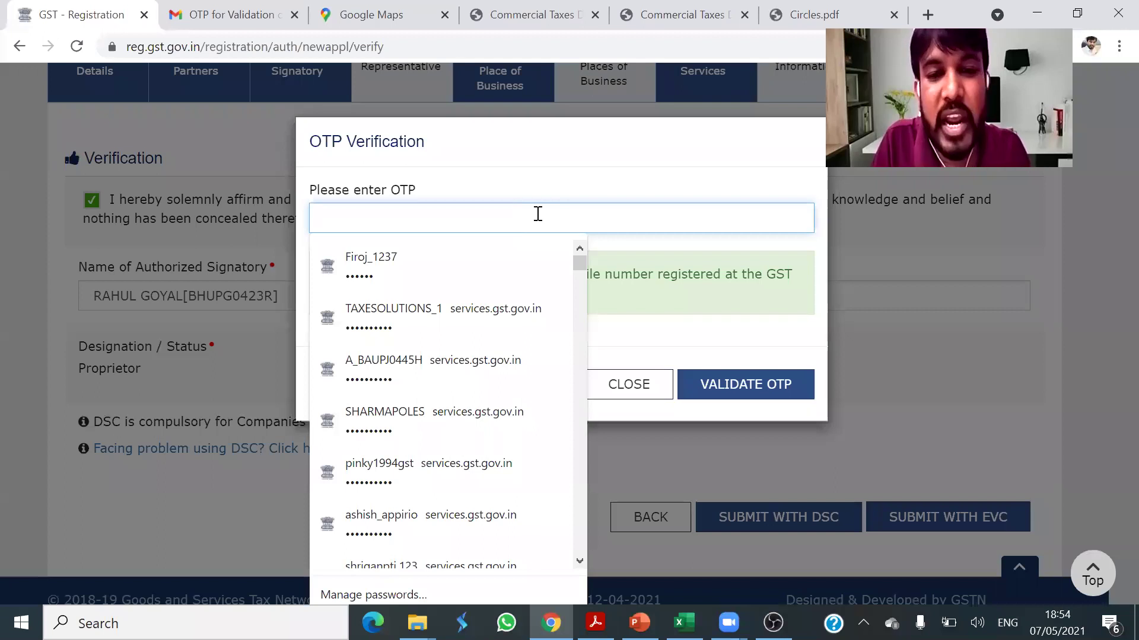
left_click(653, 390)
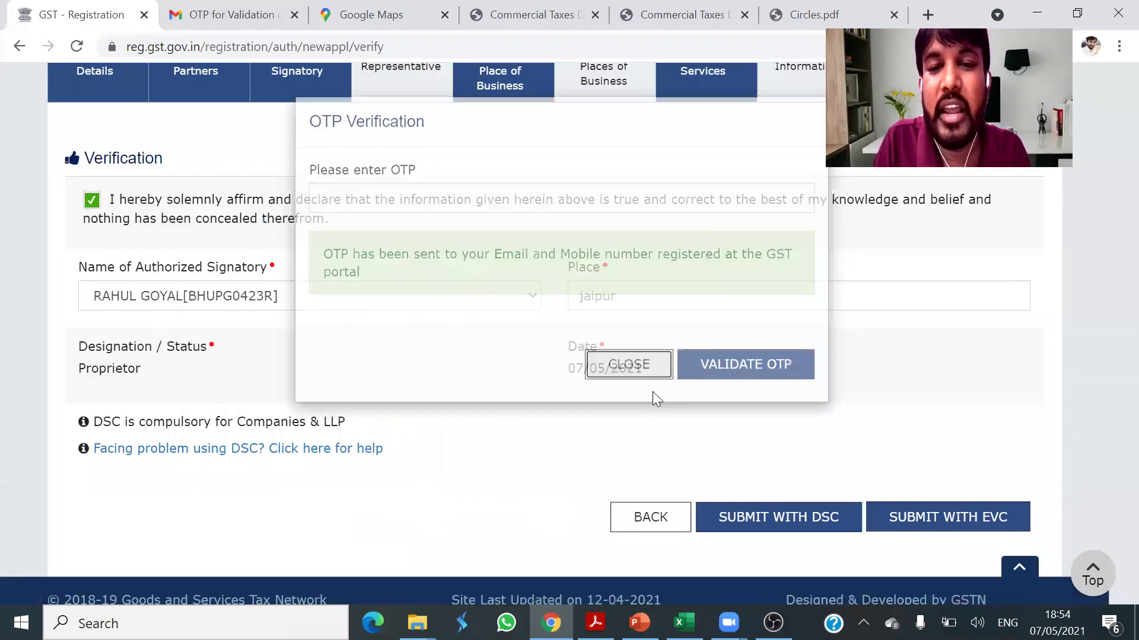
Step: Log out of the GST portal, confirming leaving the unsaved page
scroll(1110, 296, "up", 5)
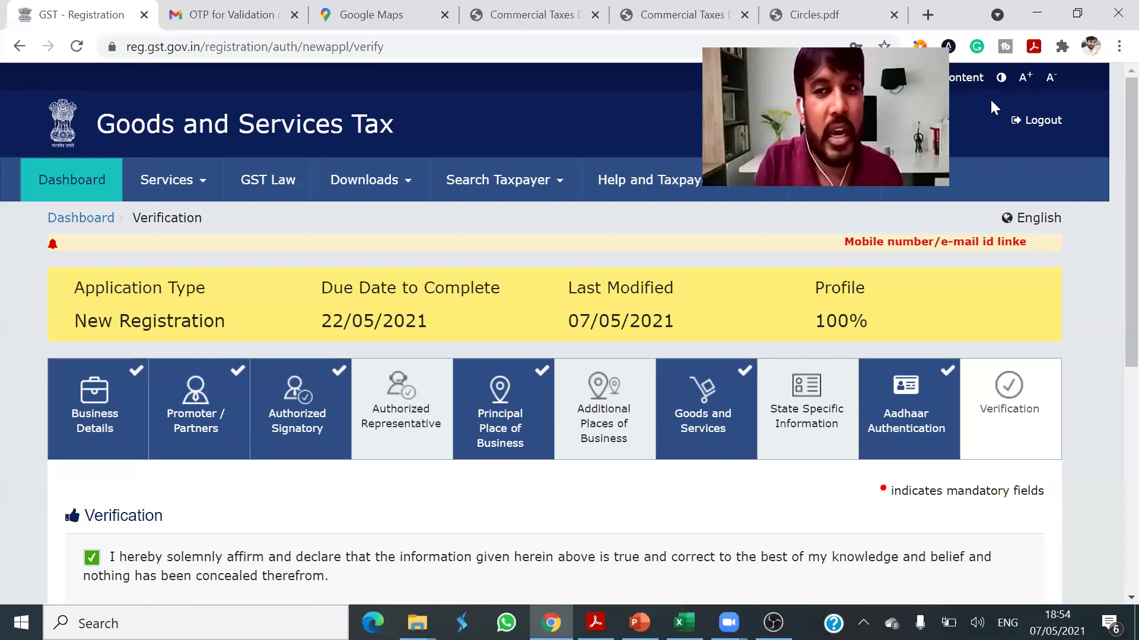
left_click(1032, 117)
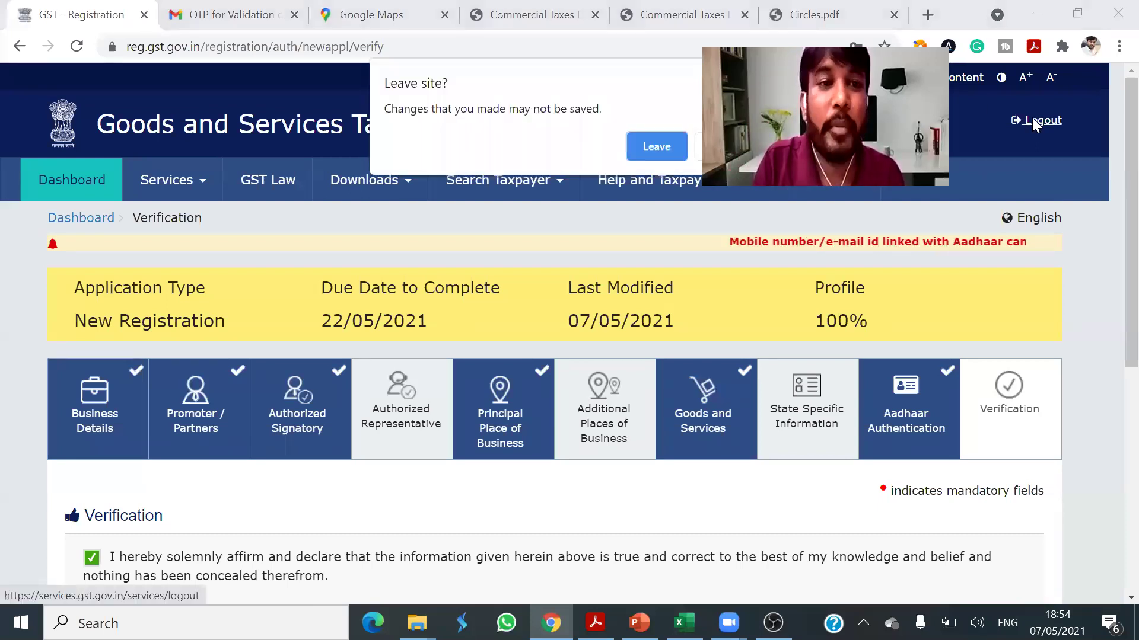
left_click(658, 149)
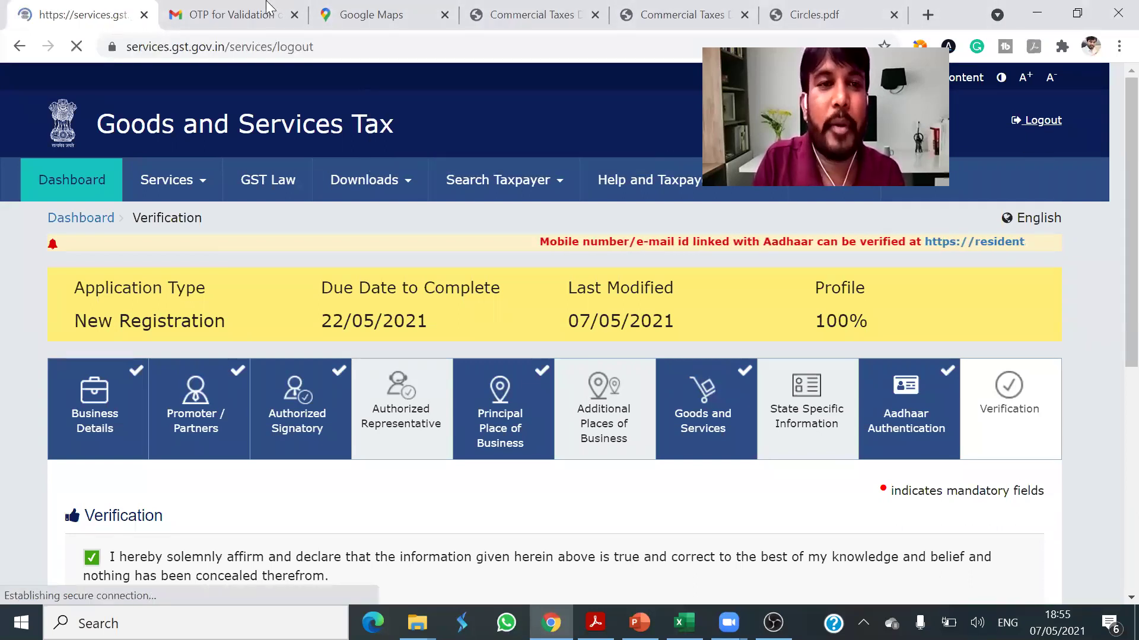
Step: In Gmail, return to the inbox and search for the sender's name
left_click(267, 6)
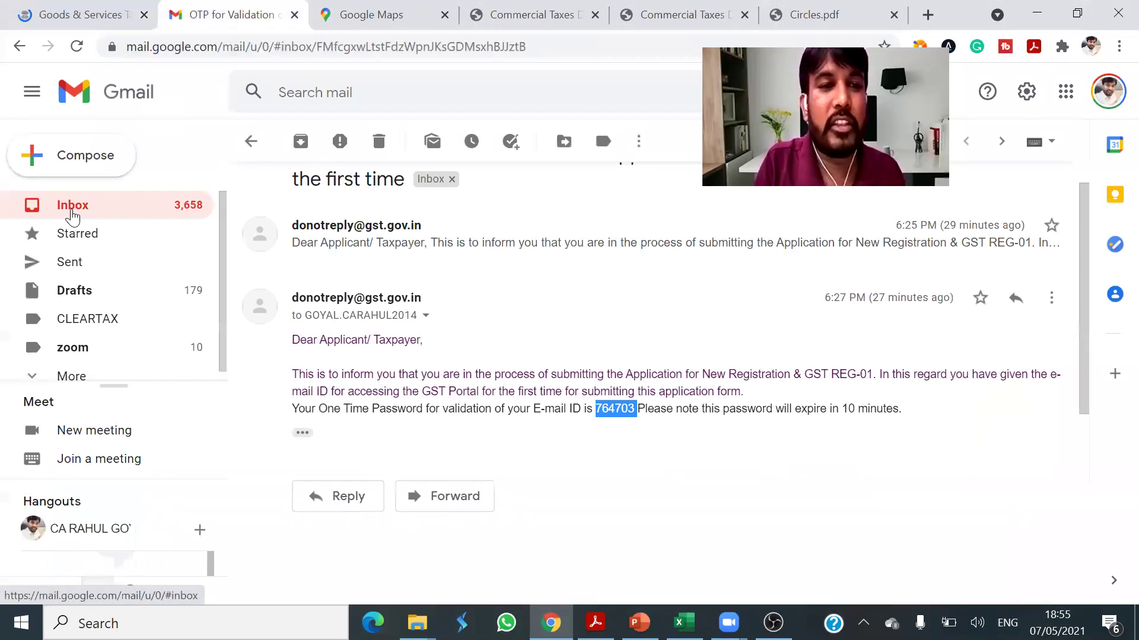
left_click(71, 211)
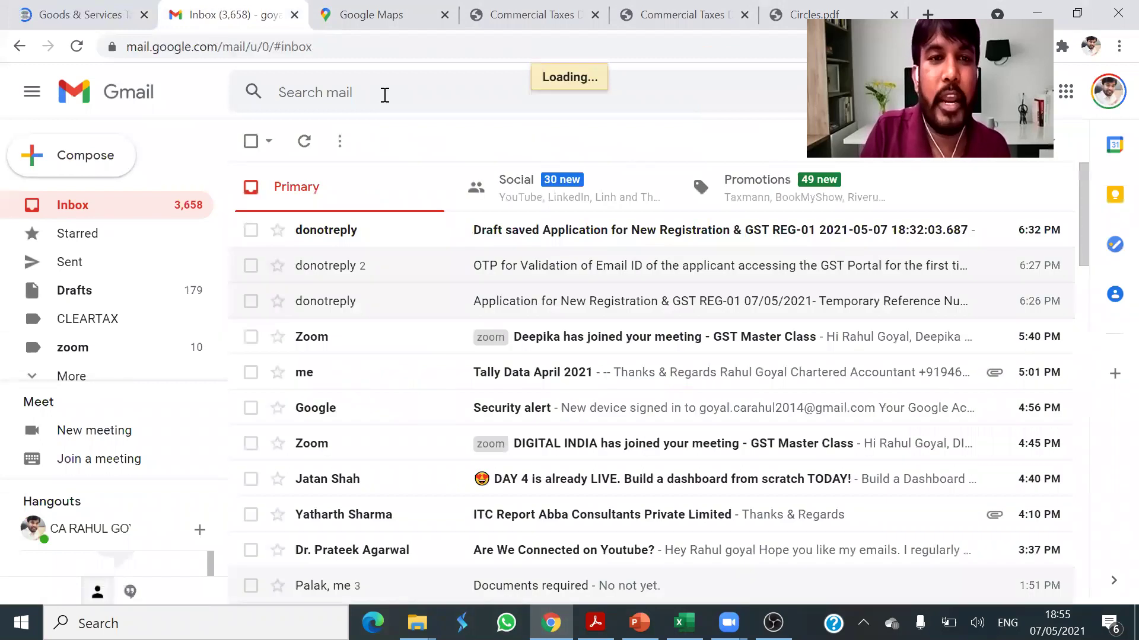
left_click(418, 95)
type("ashish")
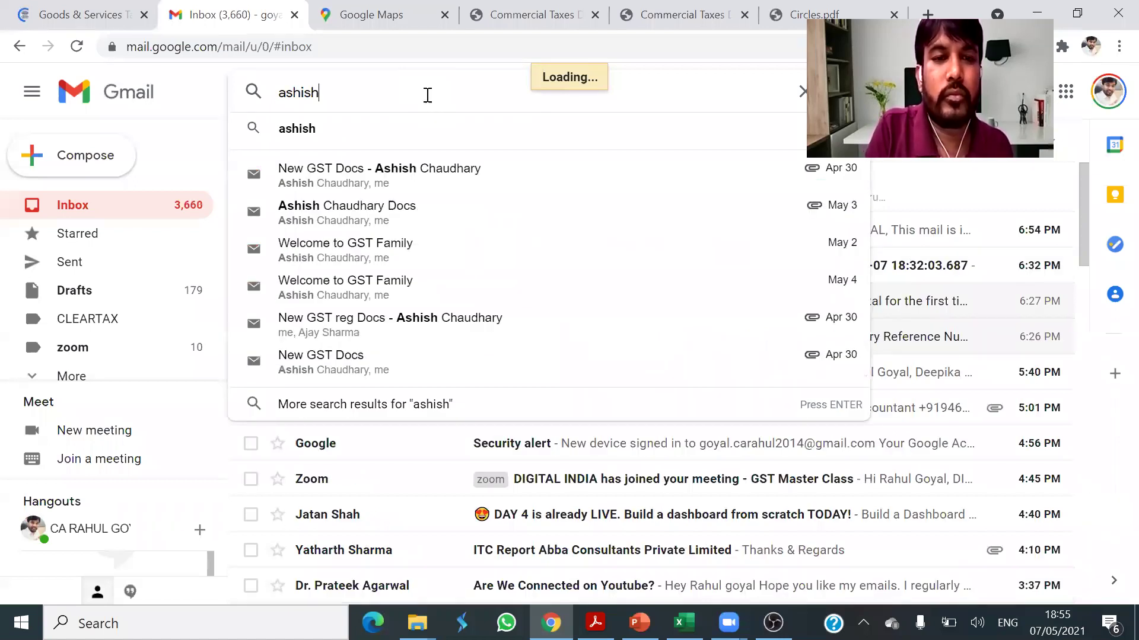
key("Escape")
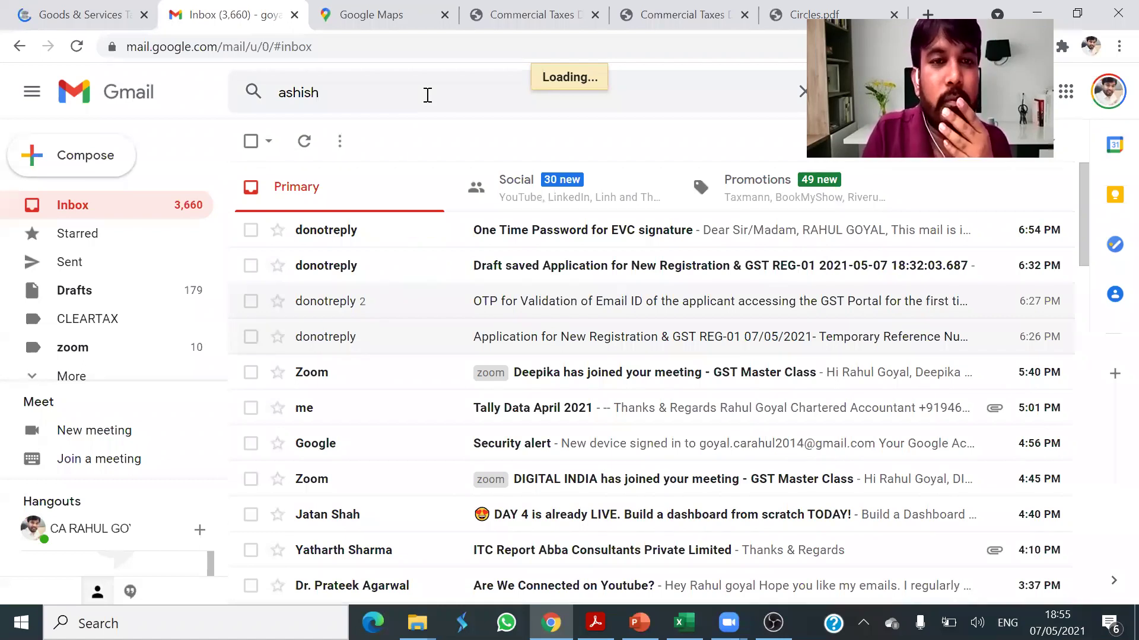
left_click(429, 95)
key("Return")
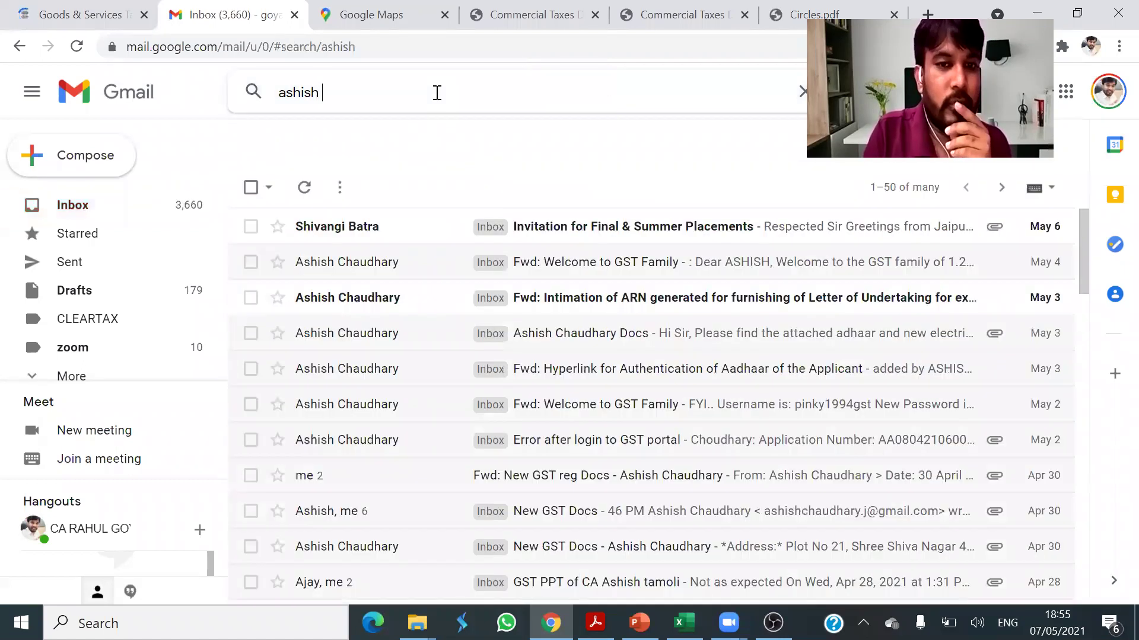
key("BackSpace")
key("Return")
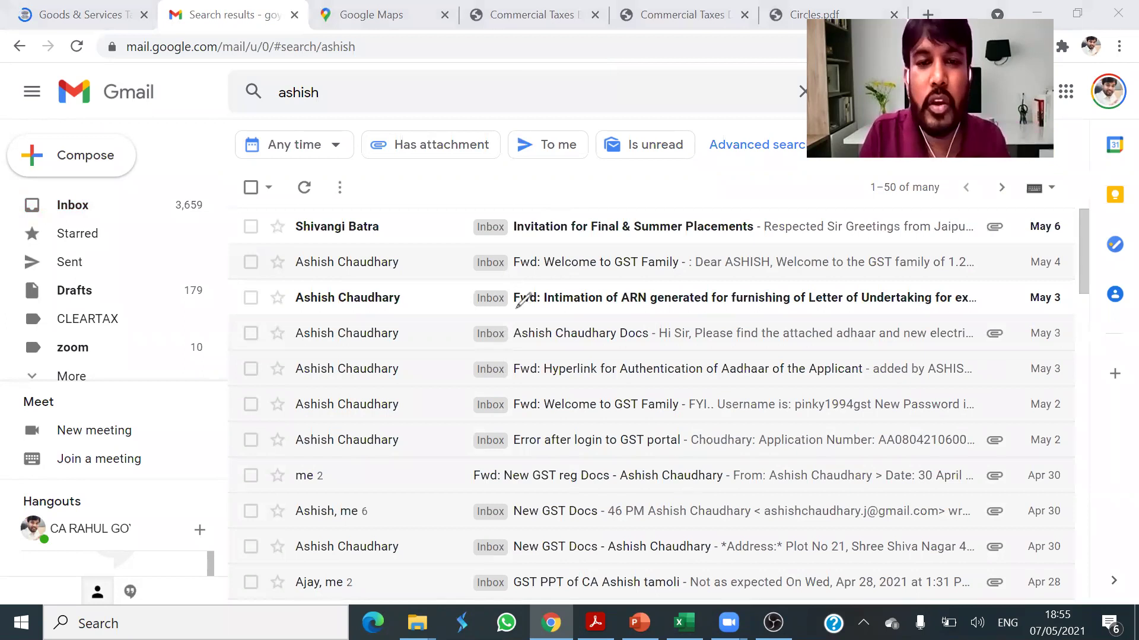
Step: Open the 'Fwd: Hyperlink for Authentication of Aadhaar' email and scroll to its Click Here link
mouse_move(464, 353)
left_mouse_down()
mouse_move(528, 396)
mouse_move(896, 378)
mouse_move(730, 348)
mouse_move(528, 344)
left_mouse_up()
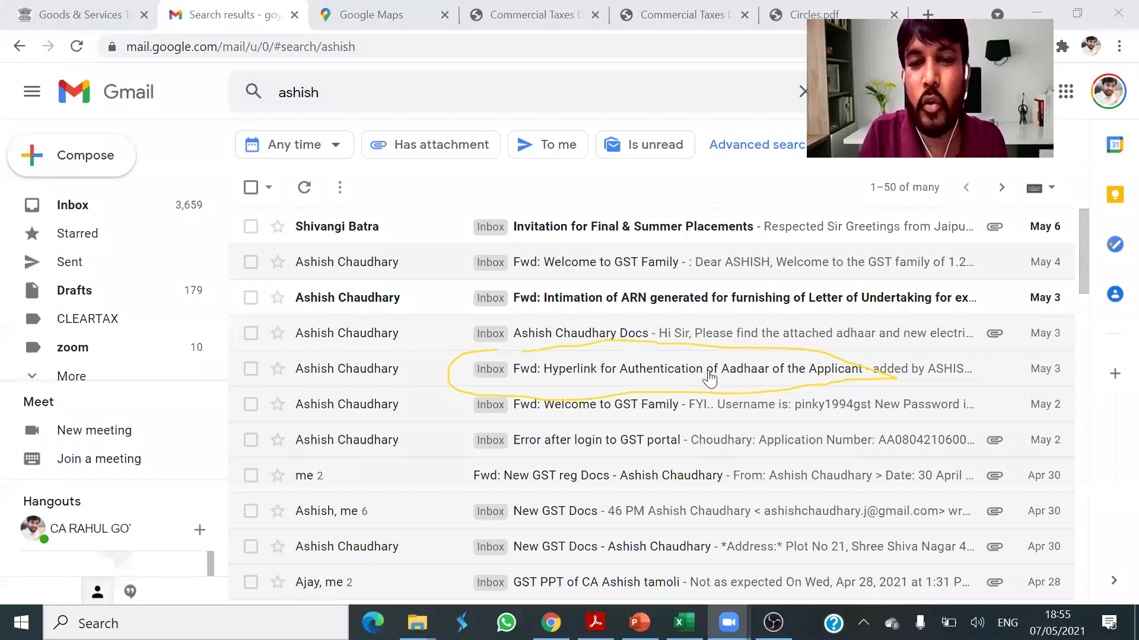
left_click(712, 377)
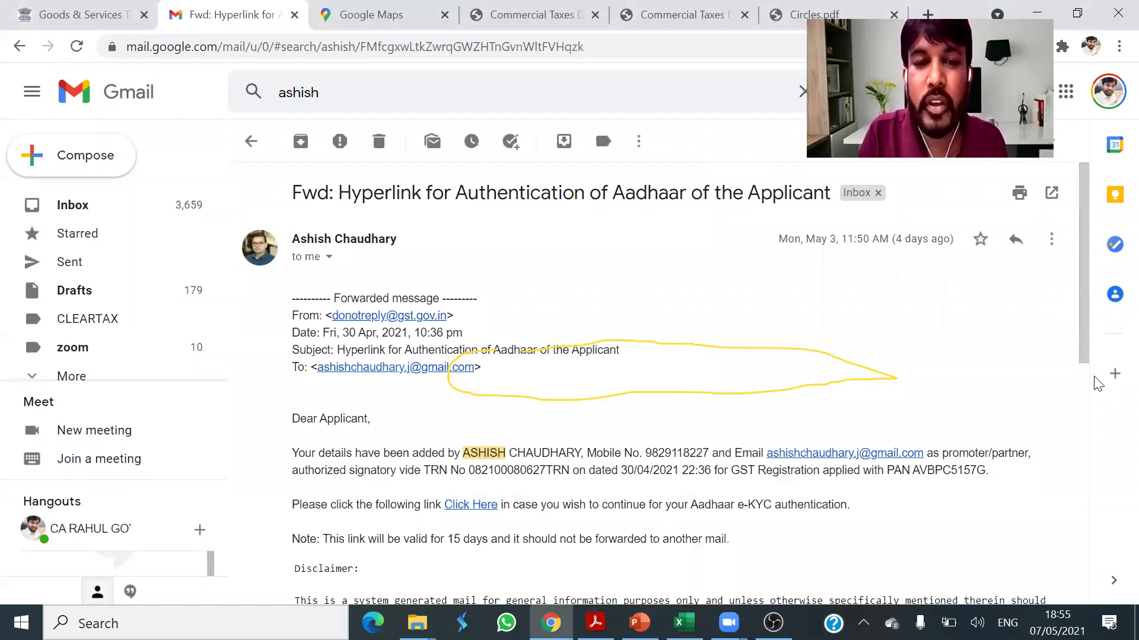
scroll(484, 420, "down", 2)
scroll(475, 379, "down", 1)
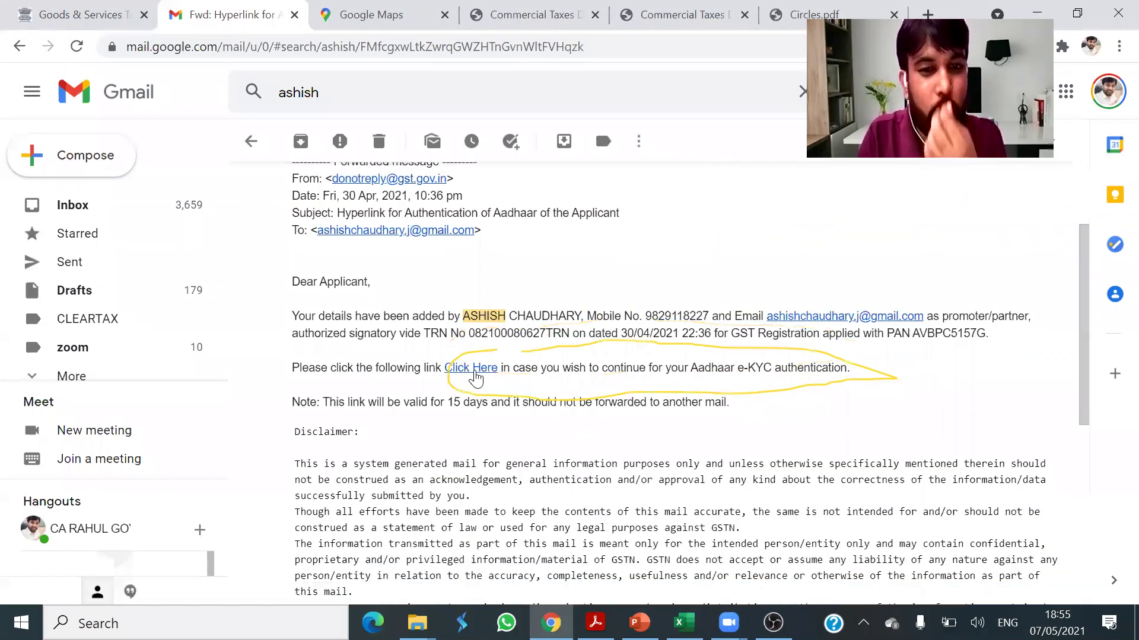
Step: Open the email's Aadhaar e-KYC link, then go from the GST logout page to Home
left_click(471, 368)
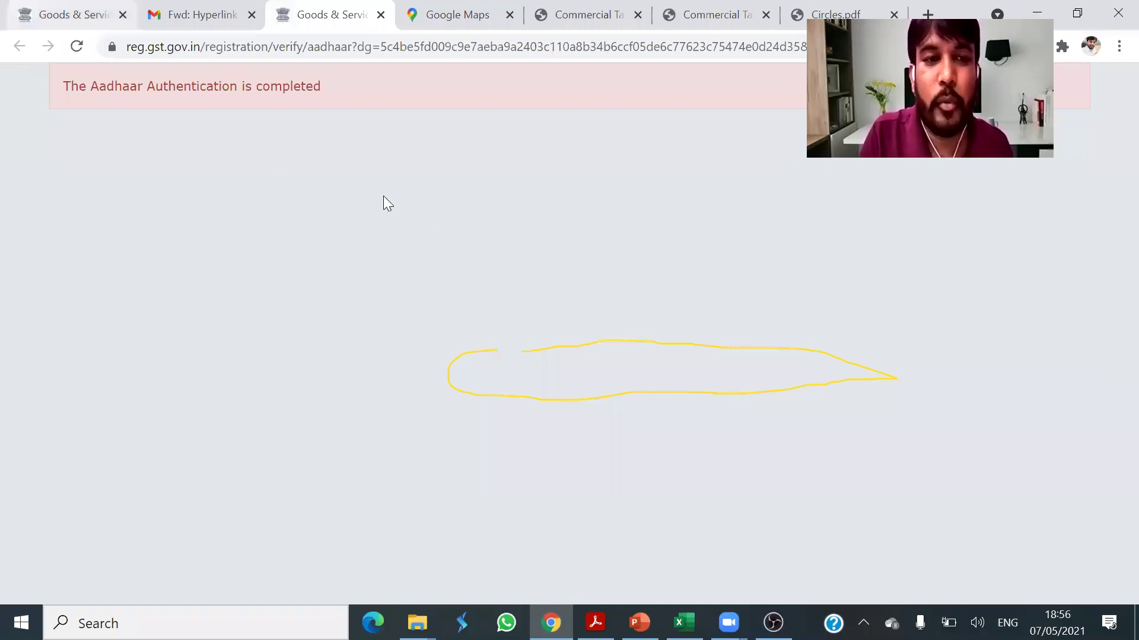
left_click(118, 178)
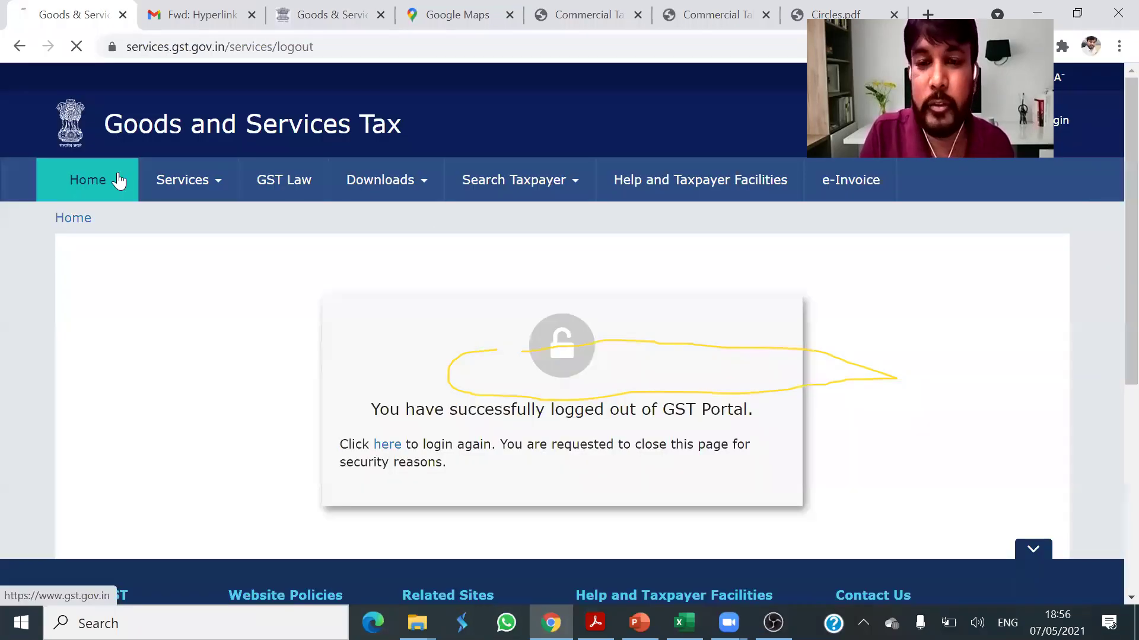
left_click(117, 178)
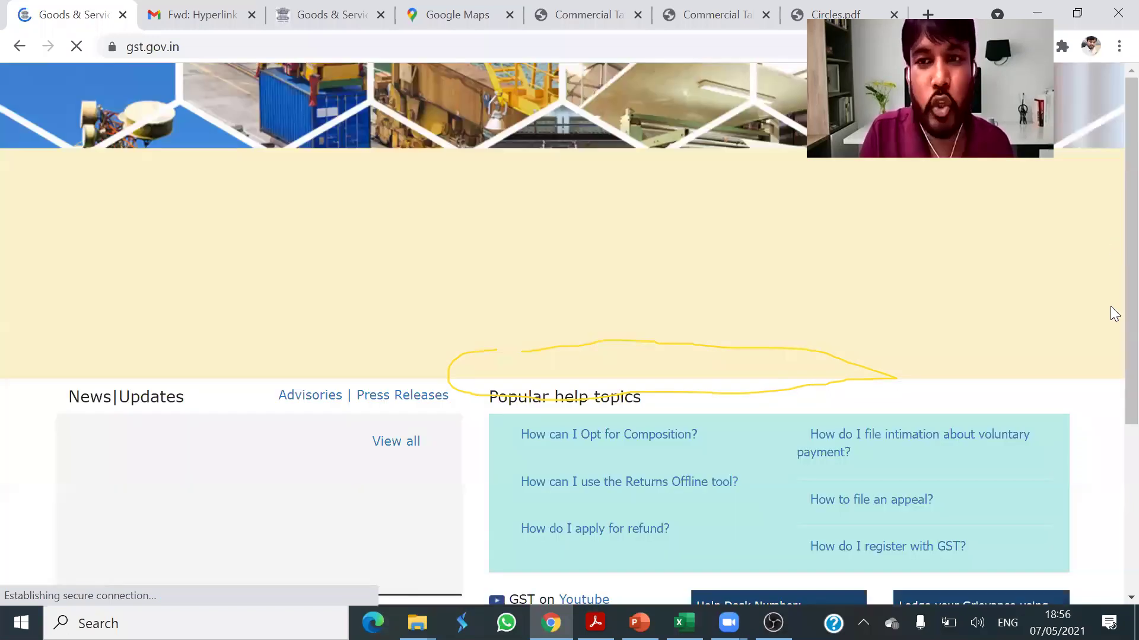
Step: Scroll through the GST Portal home page
scroll(1115, 503, "down", 5)
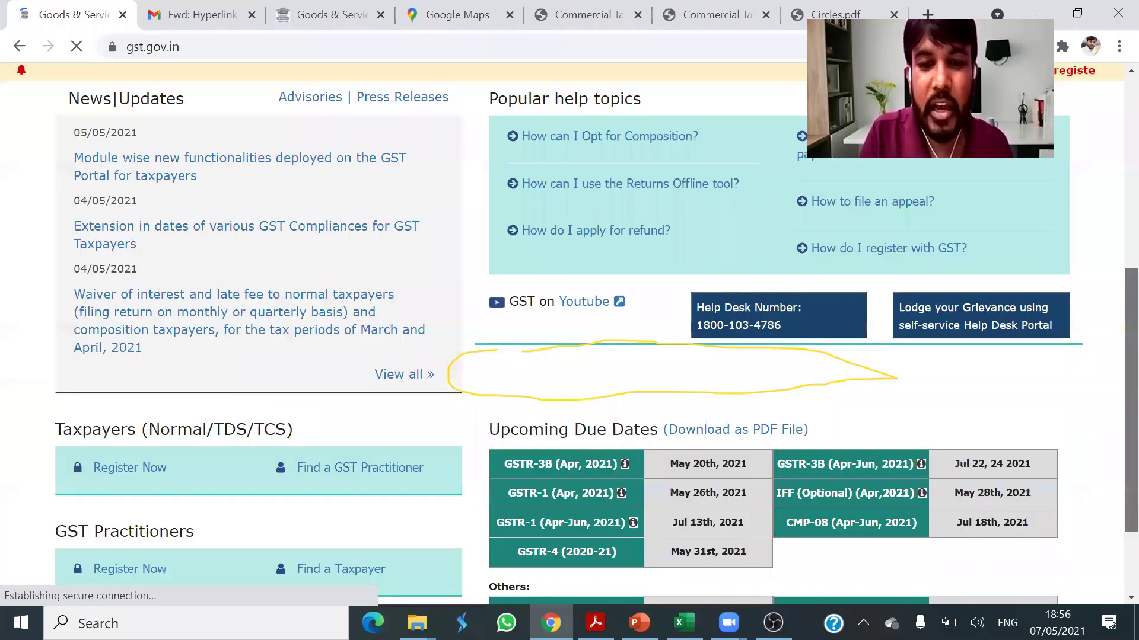
scroll(569, 332, "down", 6)
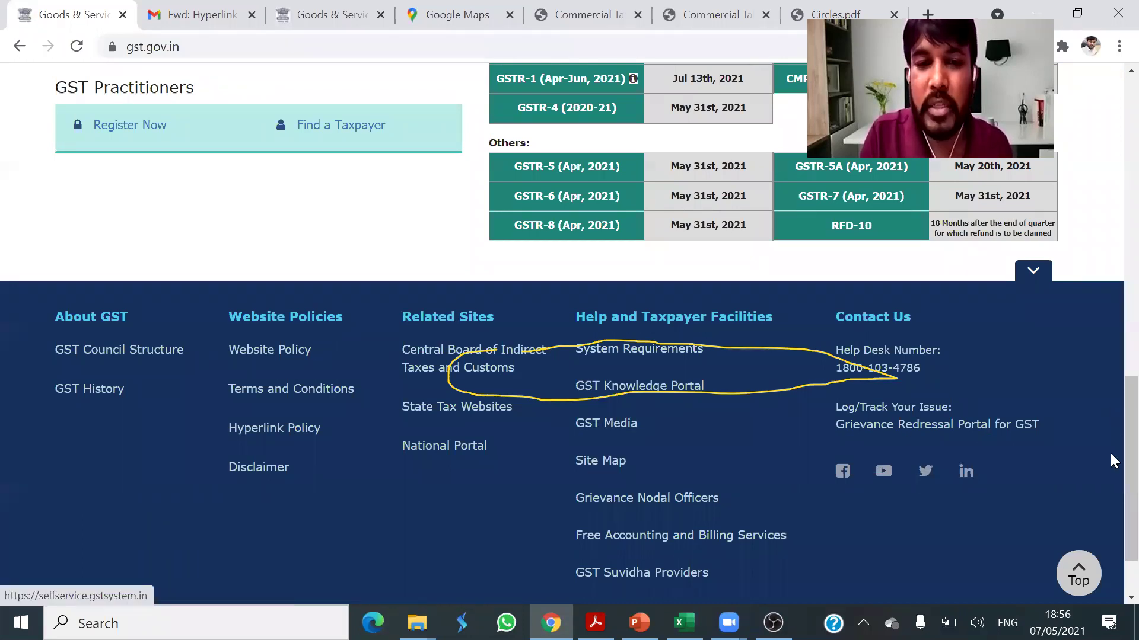
scroll(1110, 454, "down", 2)
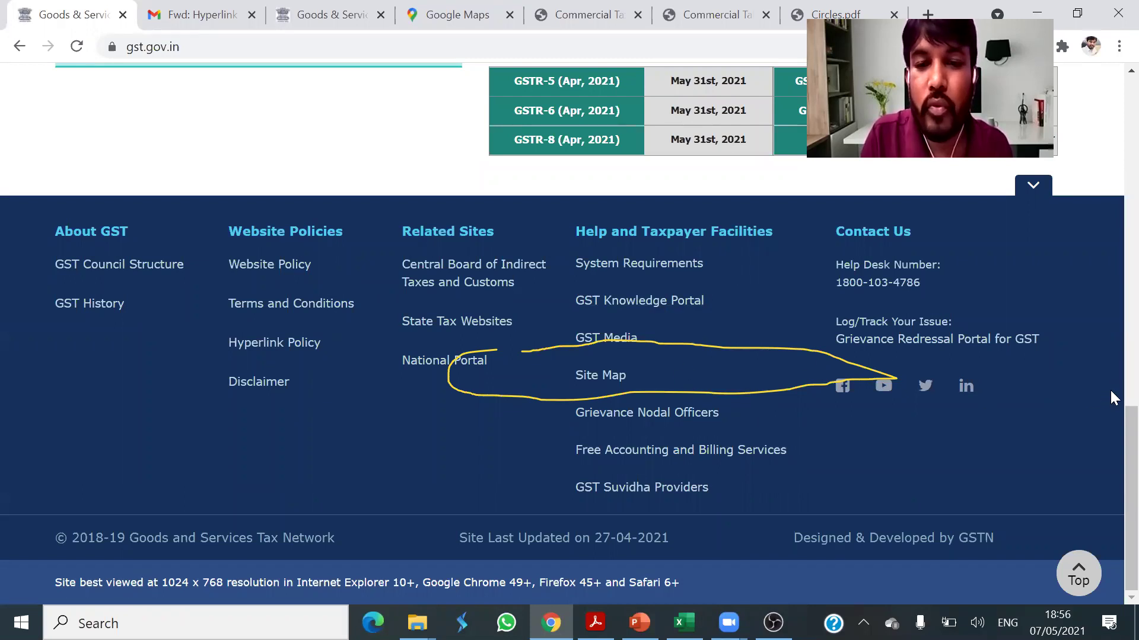
scroll(1110, 389, "up", 10)
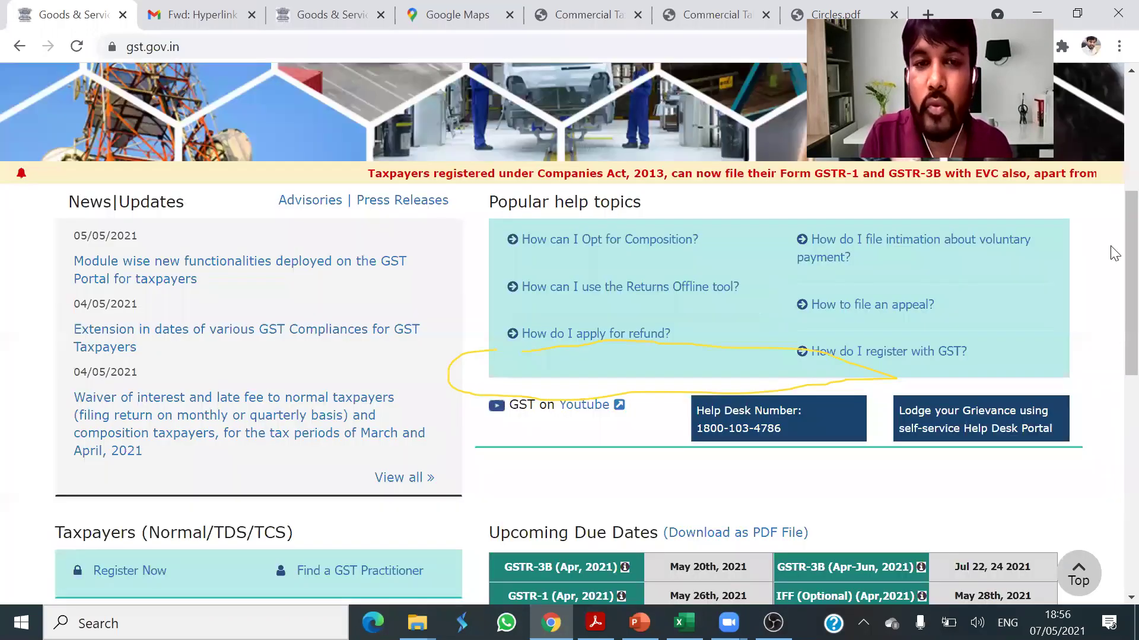
scroll(1080, 145, "up", 6)
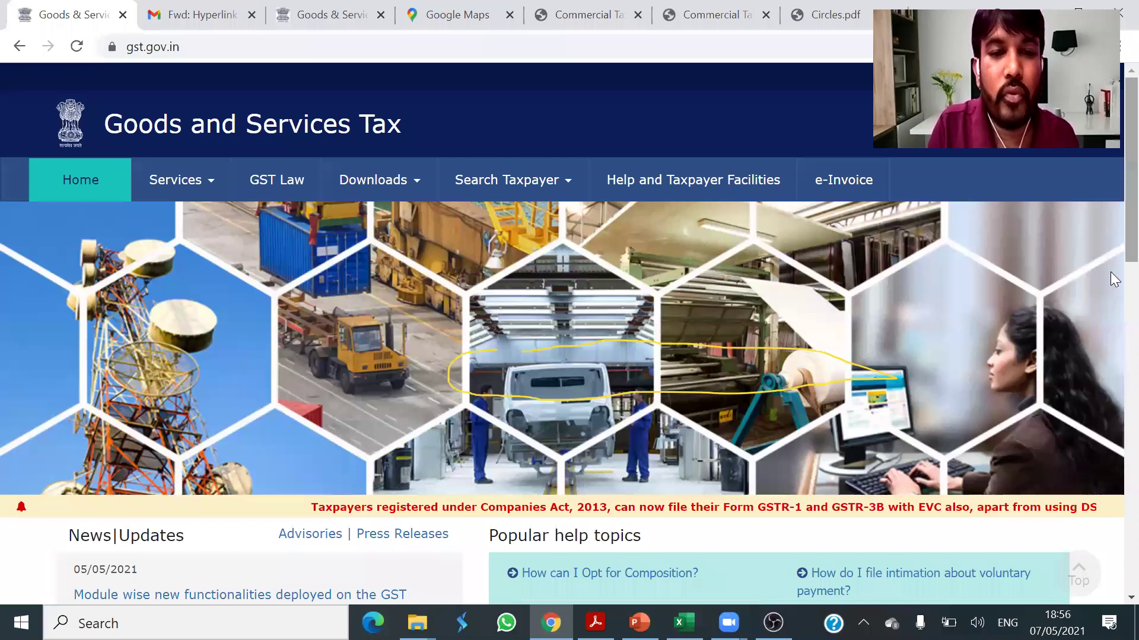
scroll(1110, 163, "down", 3)
scroll(997, 180, "up", 3)
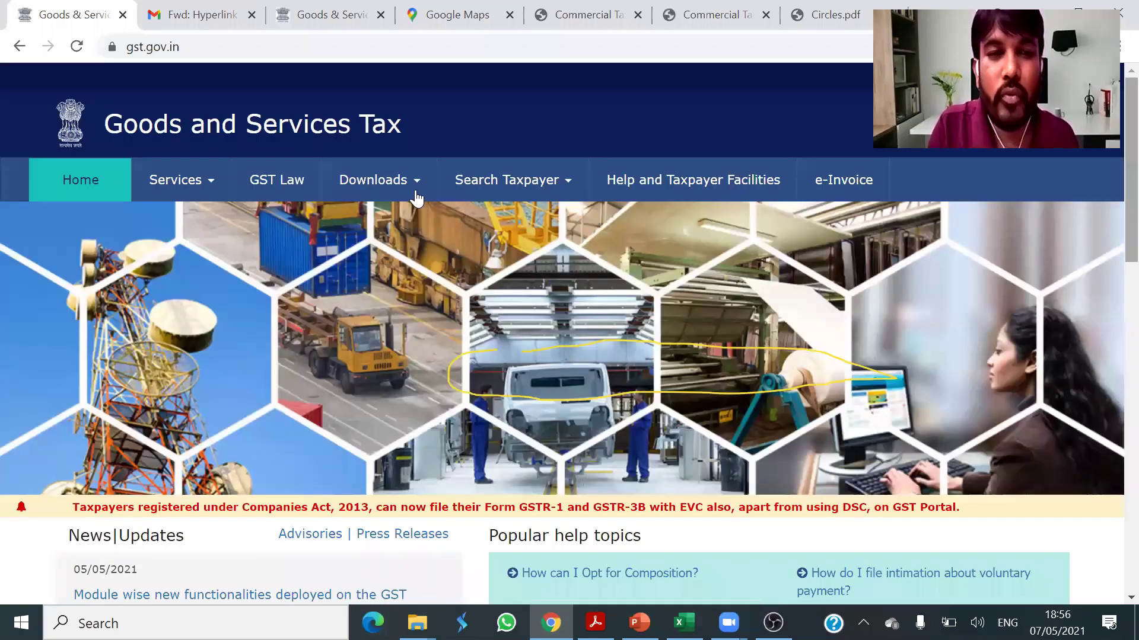
Step: Go to the portal's help and taxpayer services footer and open the GST Knowledge Portal
left_click(674, 189)
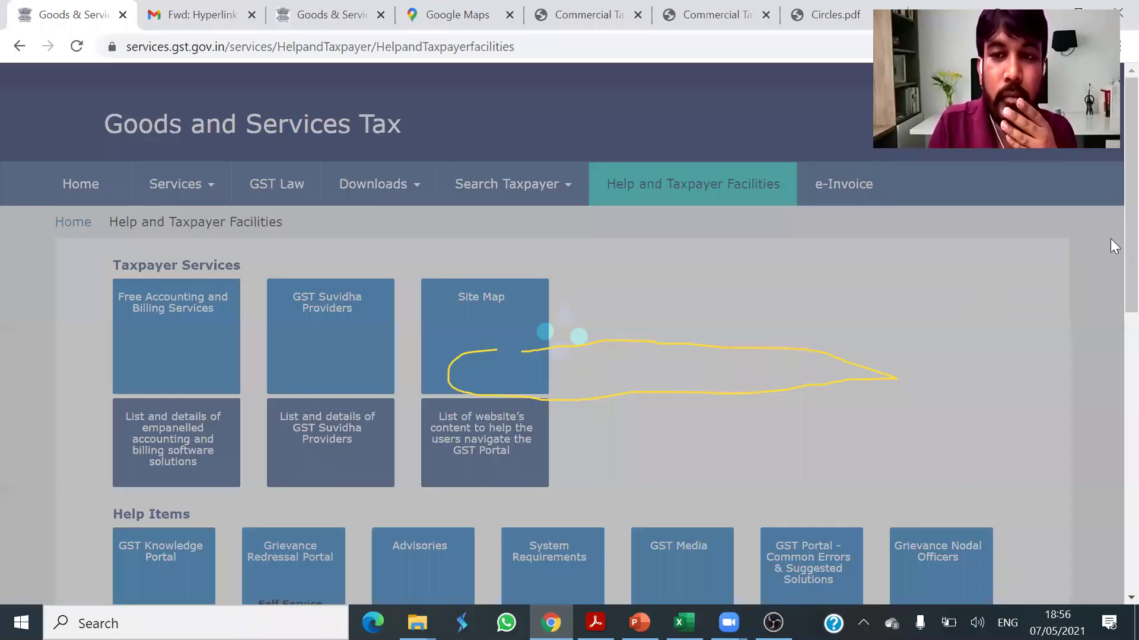
scroll(1110, 503, "down", 5)
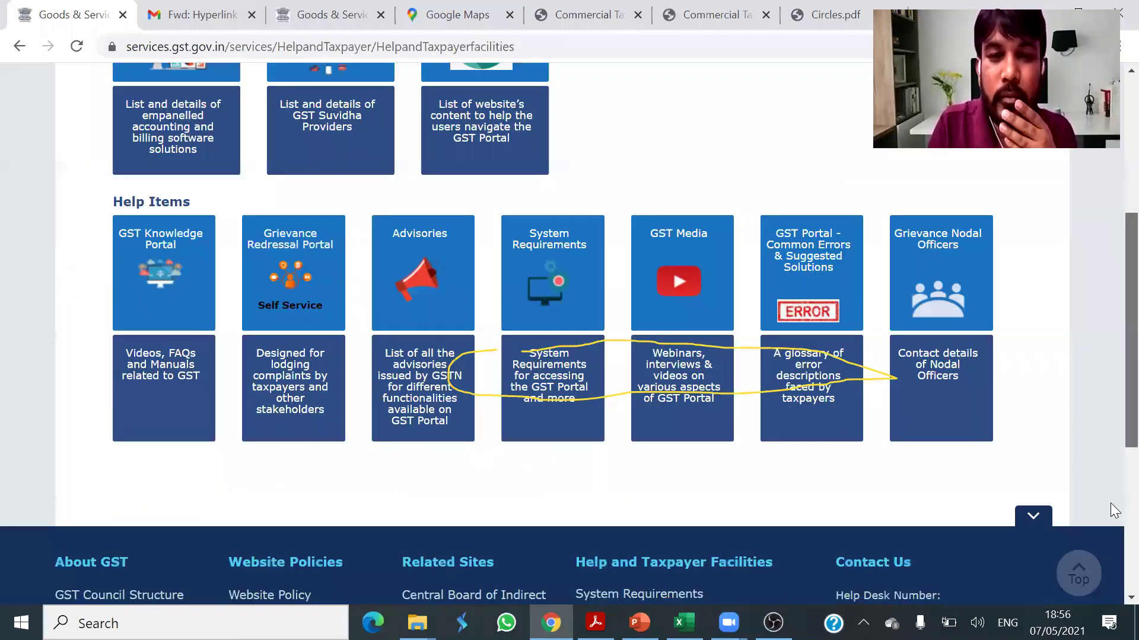
scroll(1110, 503, "down", 5)
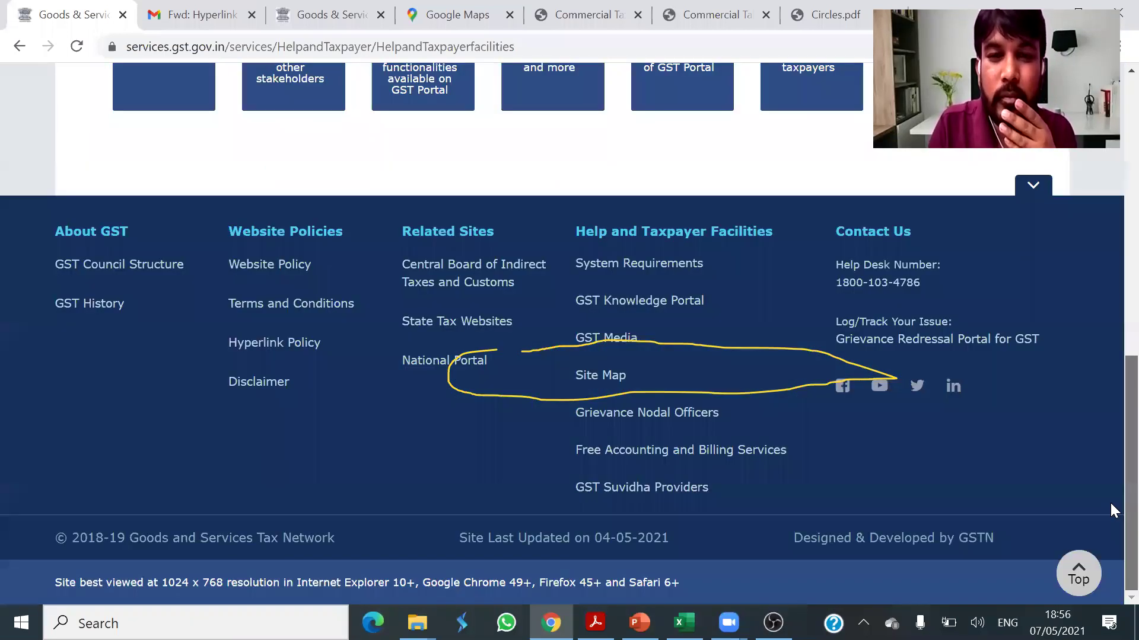
left_click(624, 305)
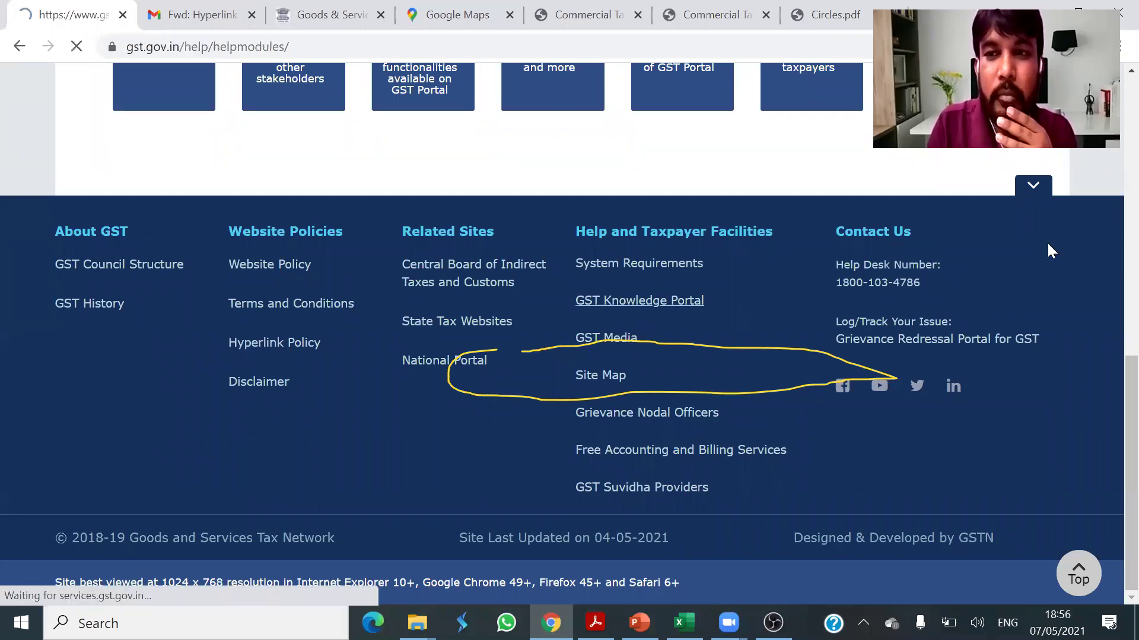
Step: Browse the Knowledge Portal help modules, then open the Register with GST help
scroll(1110, 249, "down", 2)
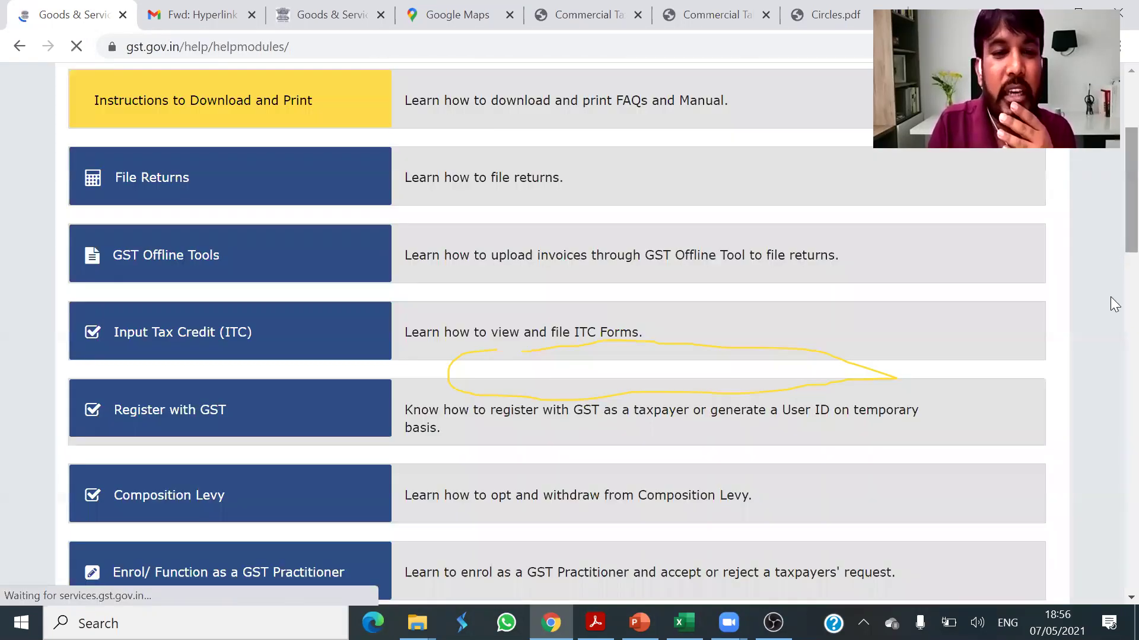
scroll(1111, 300, "down", 5)
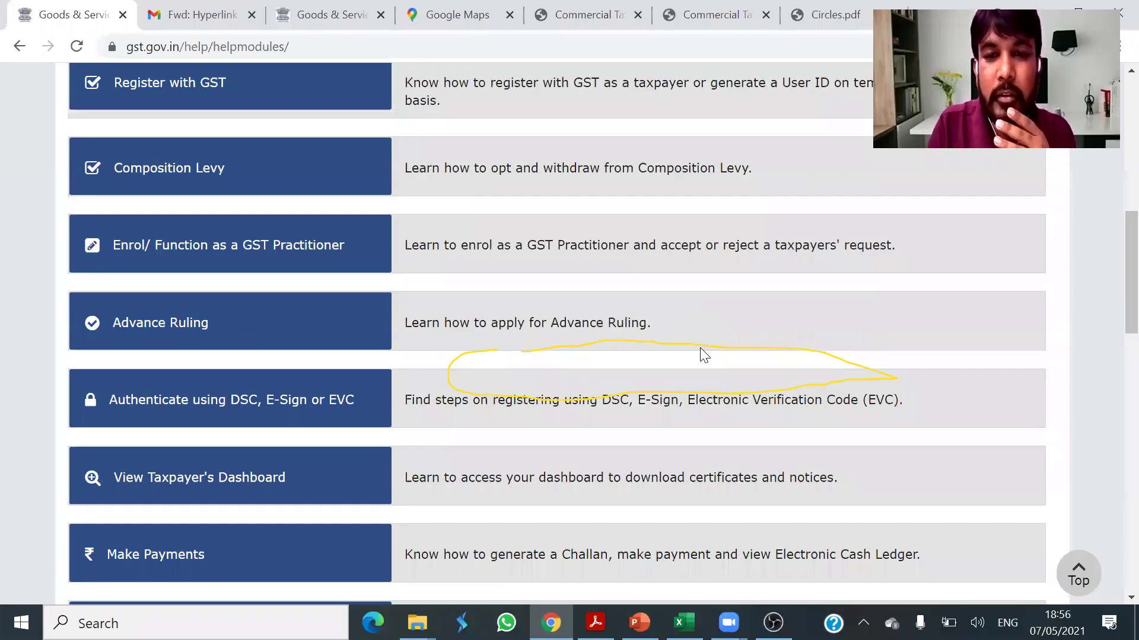
triple_click(160, 323)
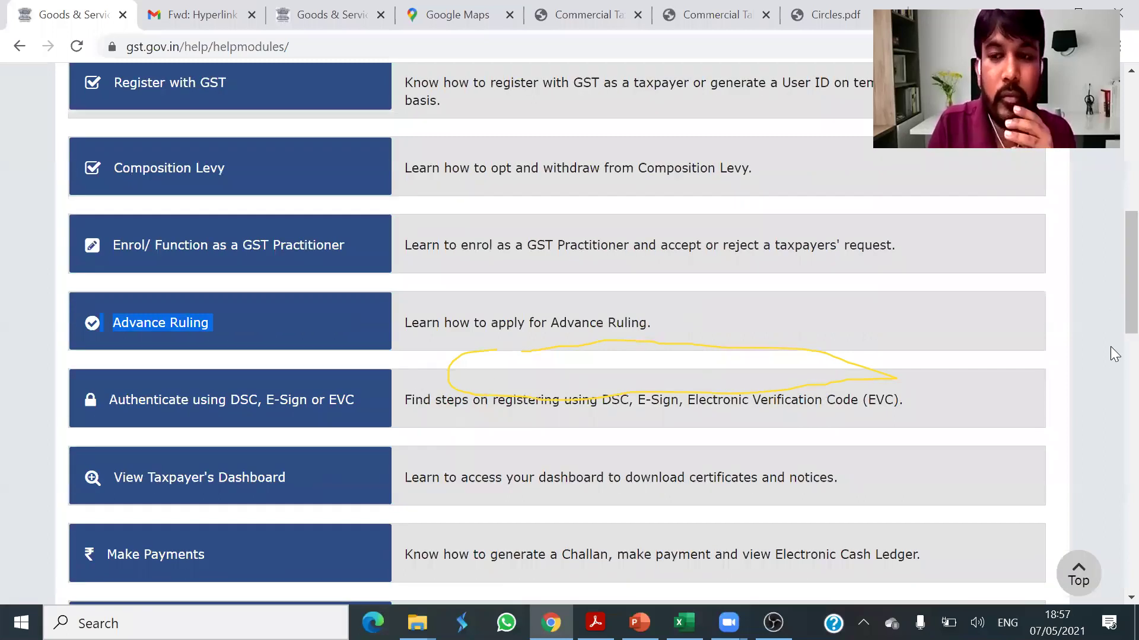
scroll(1112, 308, "down", 2)
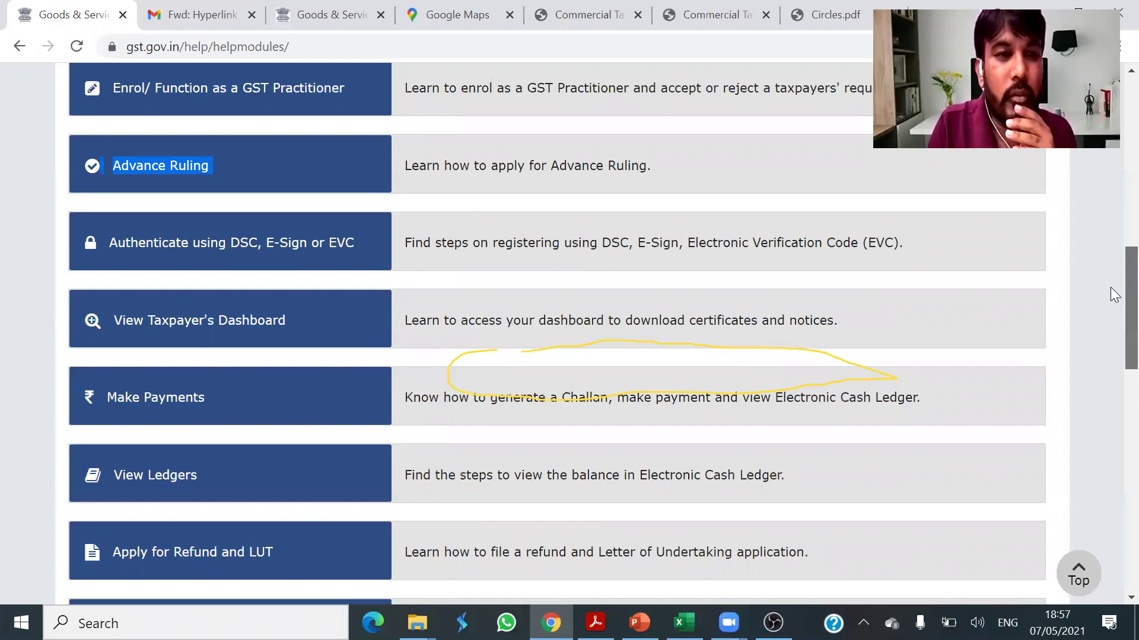
scroll(1113, 284, "up", 3)
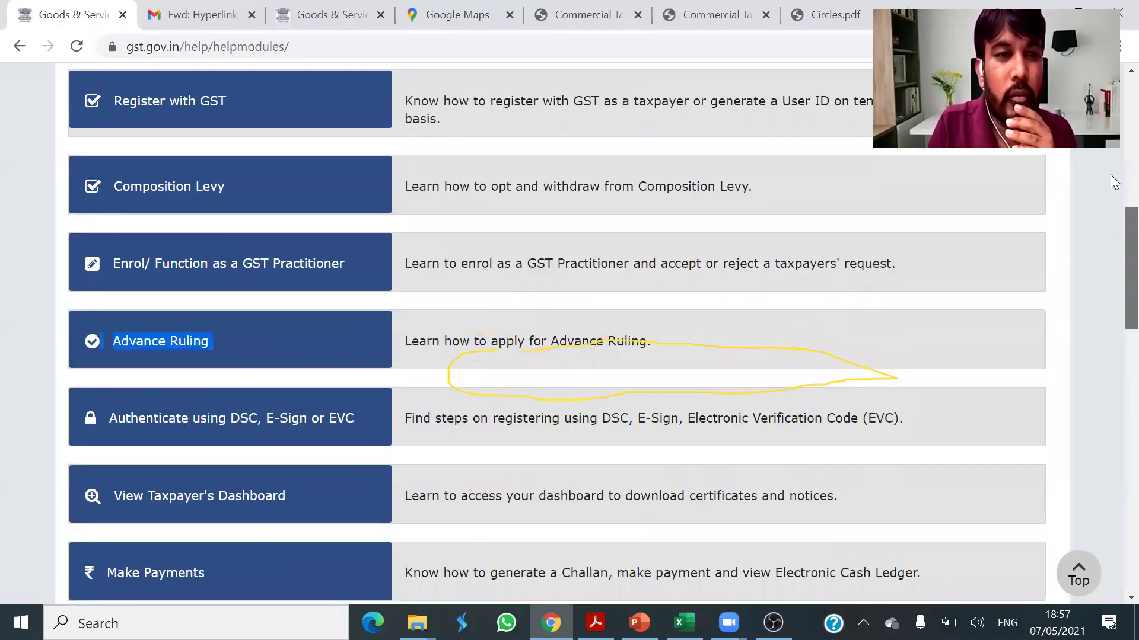
scroll(1113, 178, "up", 4)
scroll(1114, 214, "up", 1)
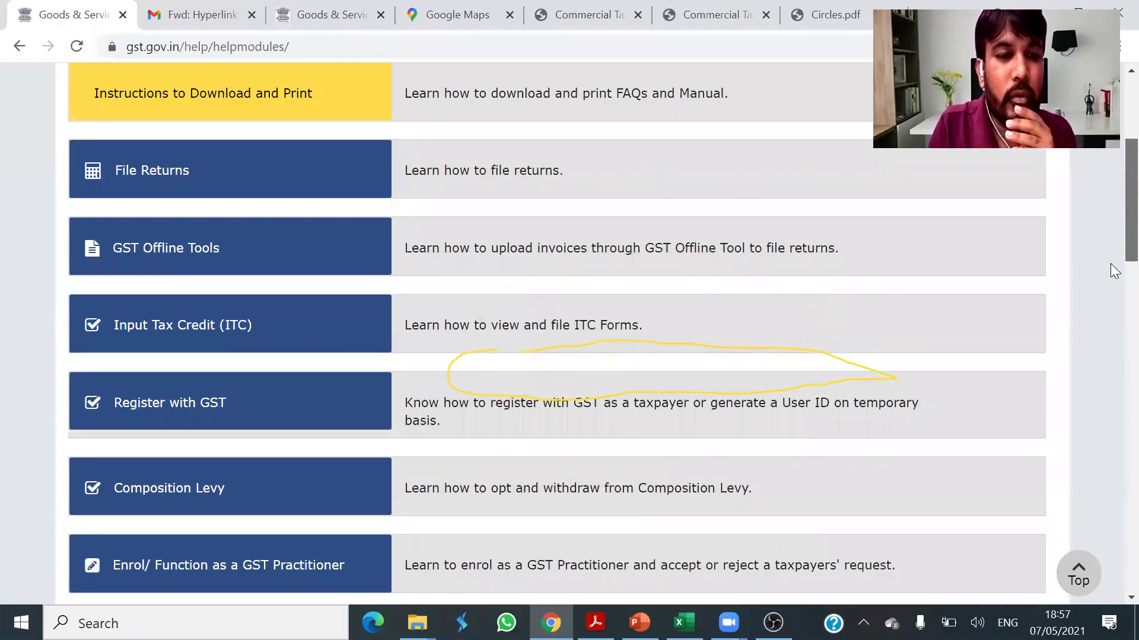
scroll(1114, 272, "down", 5)
scroll(1114, 314, "down", 3)
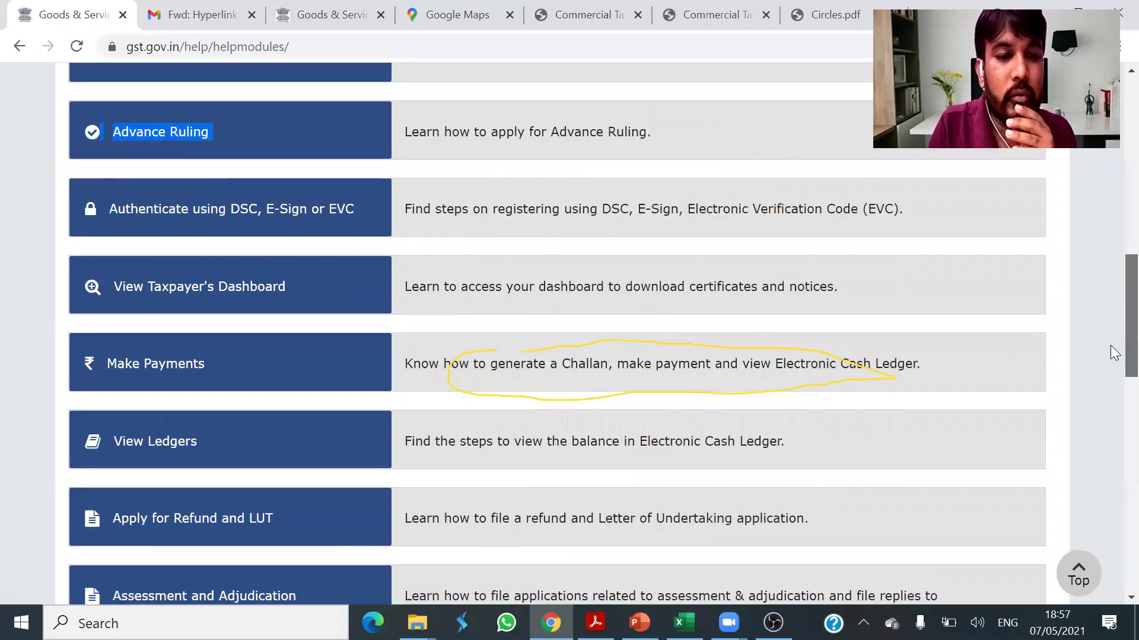
scroll(1114, 350, "down", 3)
scroll(1114, 383, "down", 1)
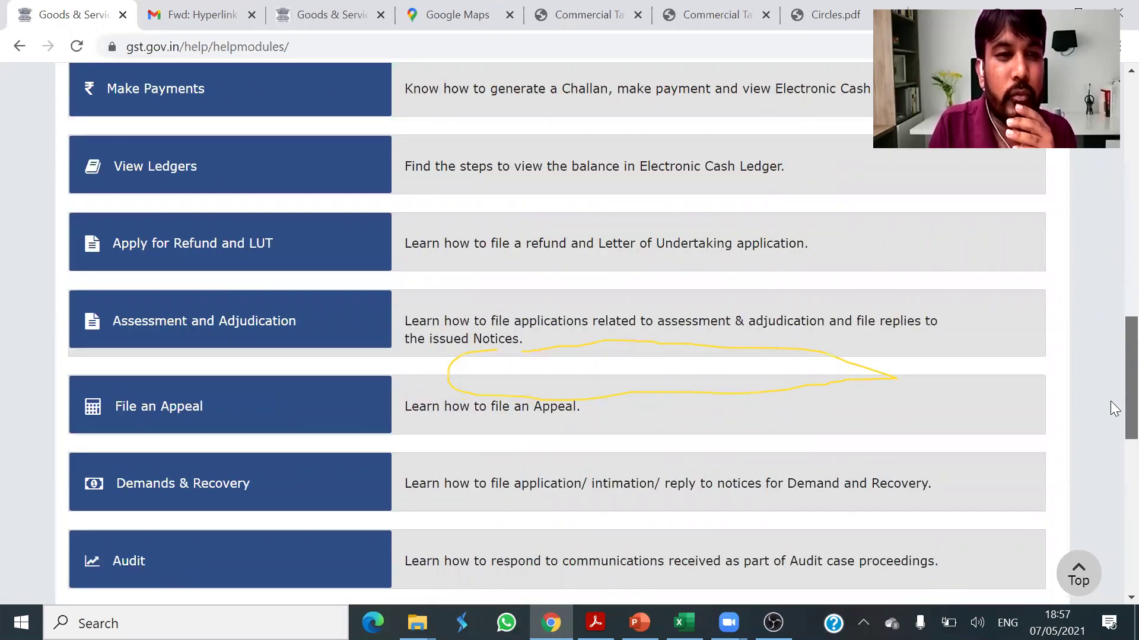
scroll(1115, 407, "down", 1)
scroll(1115, 445, "down", 3)
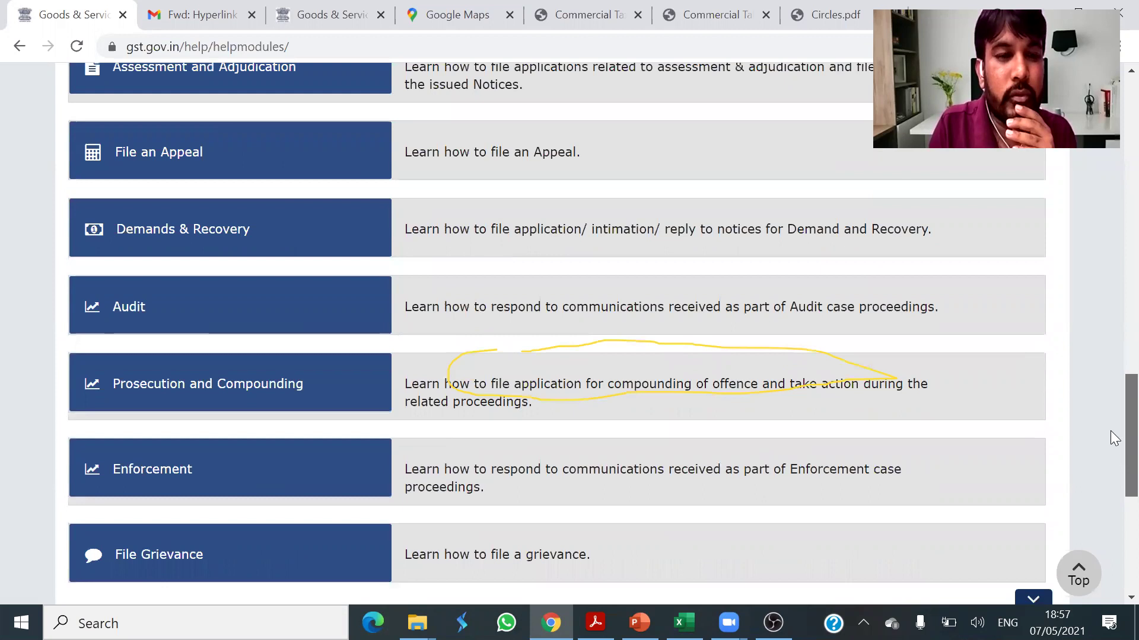
scroll(1110, 437, "down", 2)
scroll(1113, 391, "up", 4)
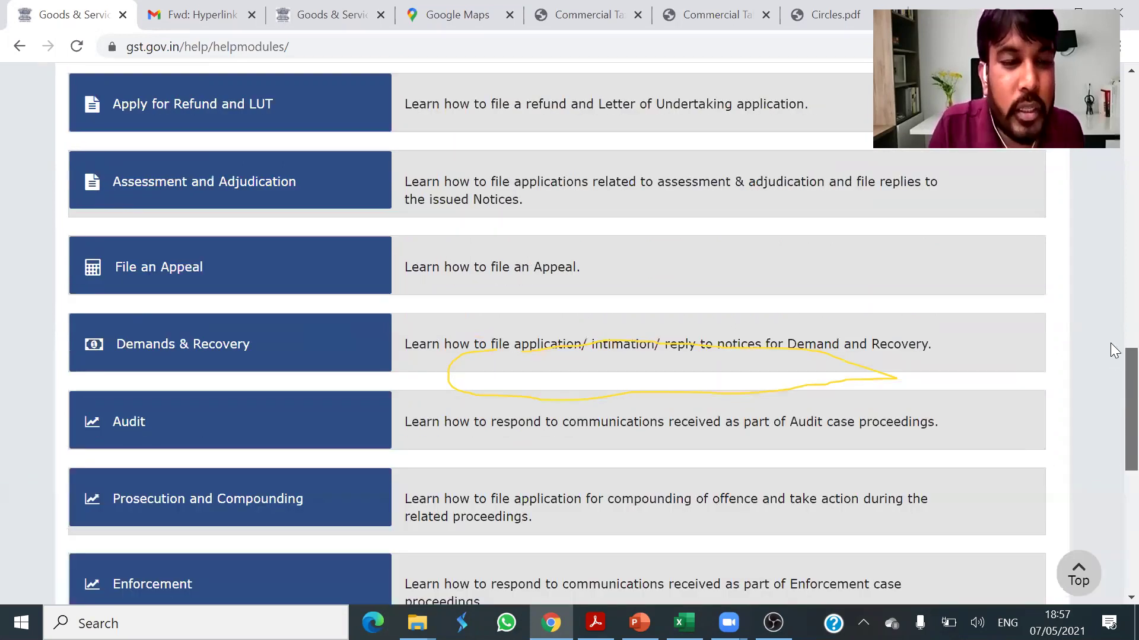
scroll(1114, 349, "up", 3)
scroll(1112, 304, "up", 3)
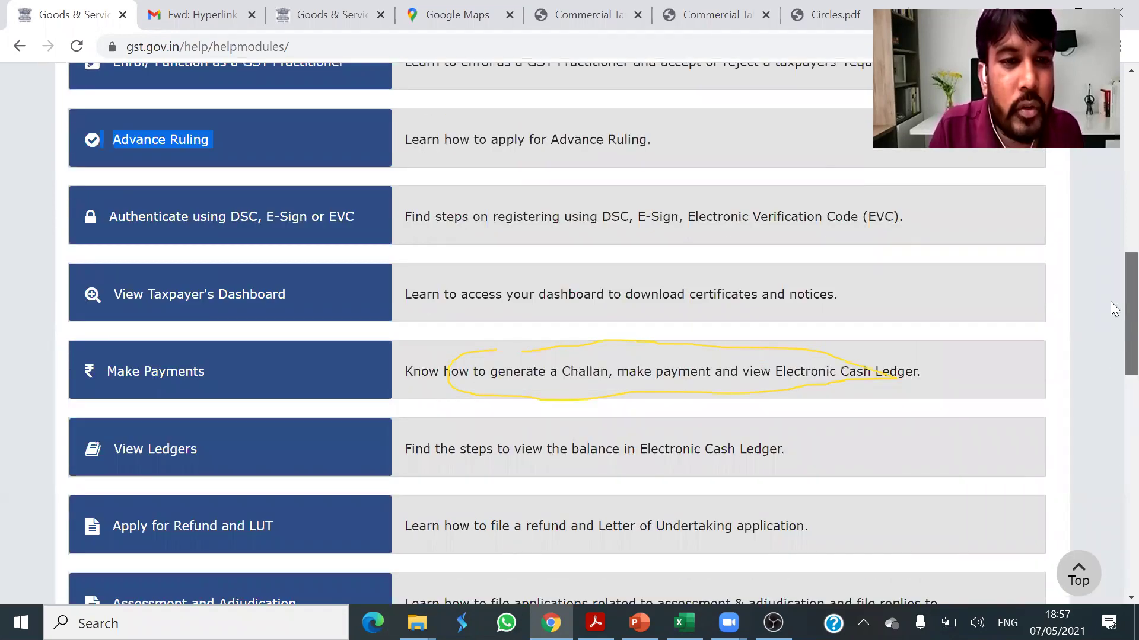
scroll(1111, 291, "up", 1)
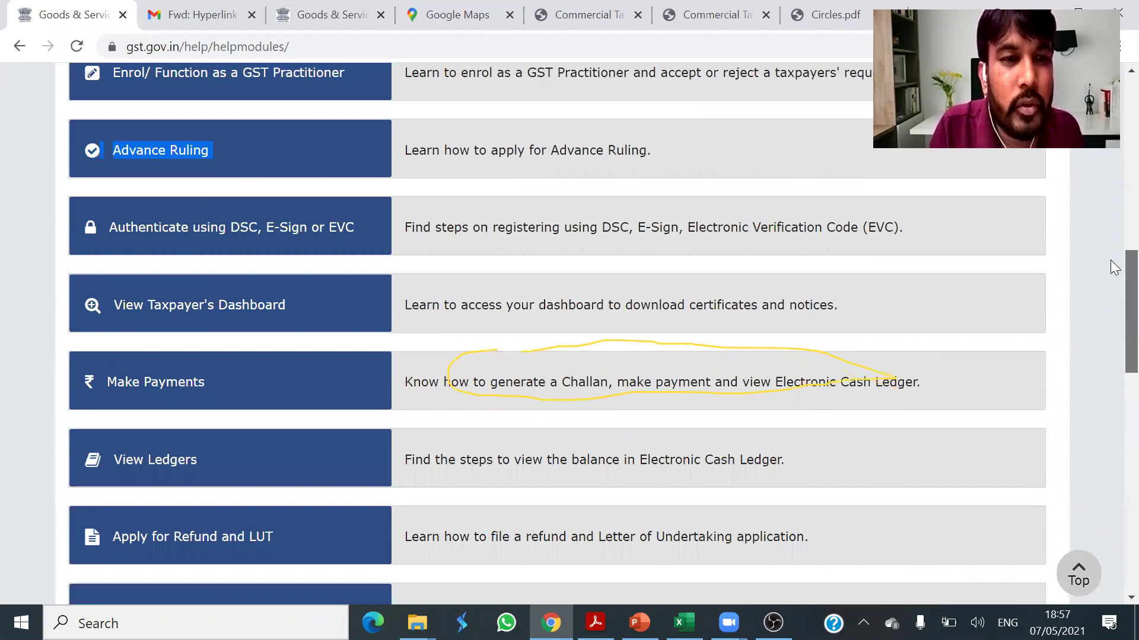
scroll(1114, 266, "up", 2)
scroll(435, 131, "up", 2)
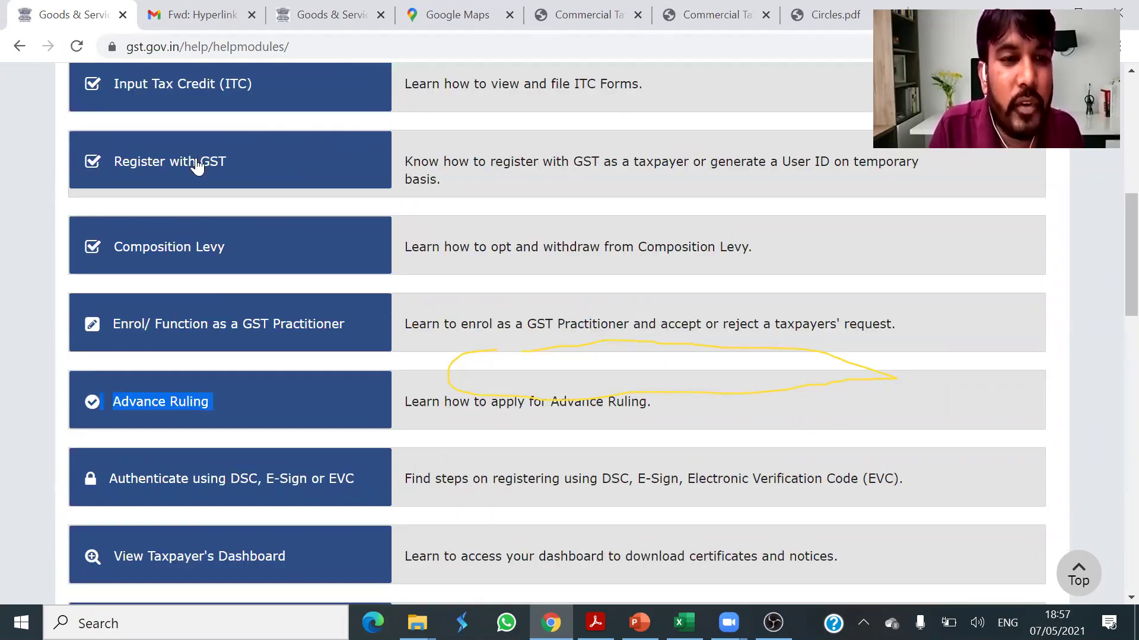
left_click(196, 159)
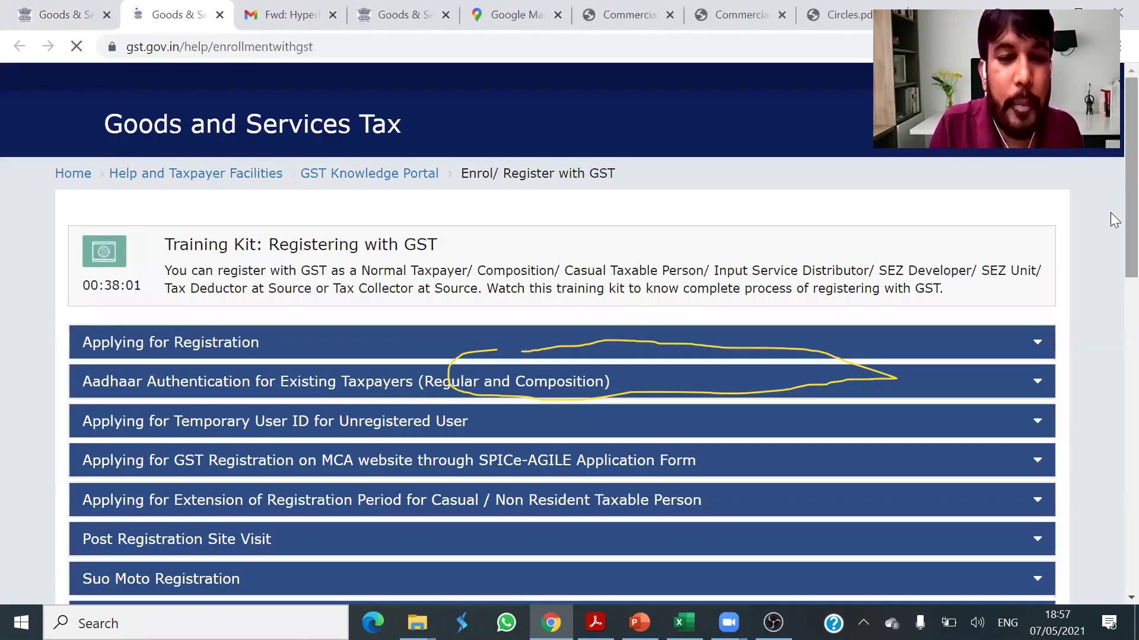
Step: Open the user manual under Aadhaar Authentication for Existing Taxpayers
scroll(1115, 226, "down", 2)
scroll(1115, 255, "down", 2)
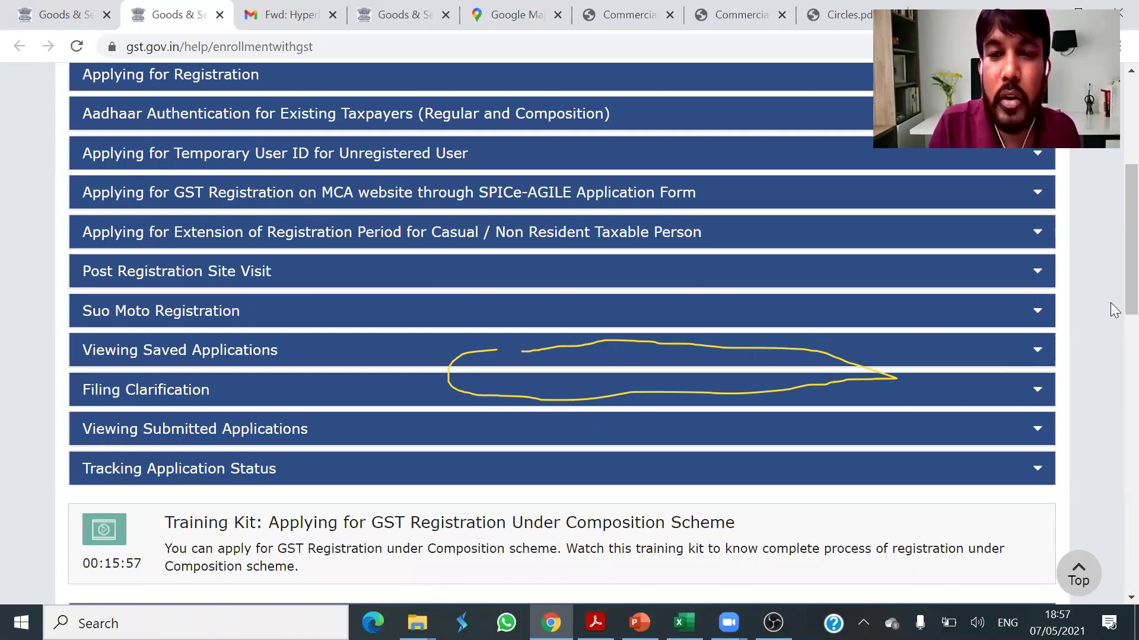
scroll(1114, 292, "up", 1)
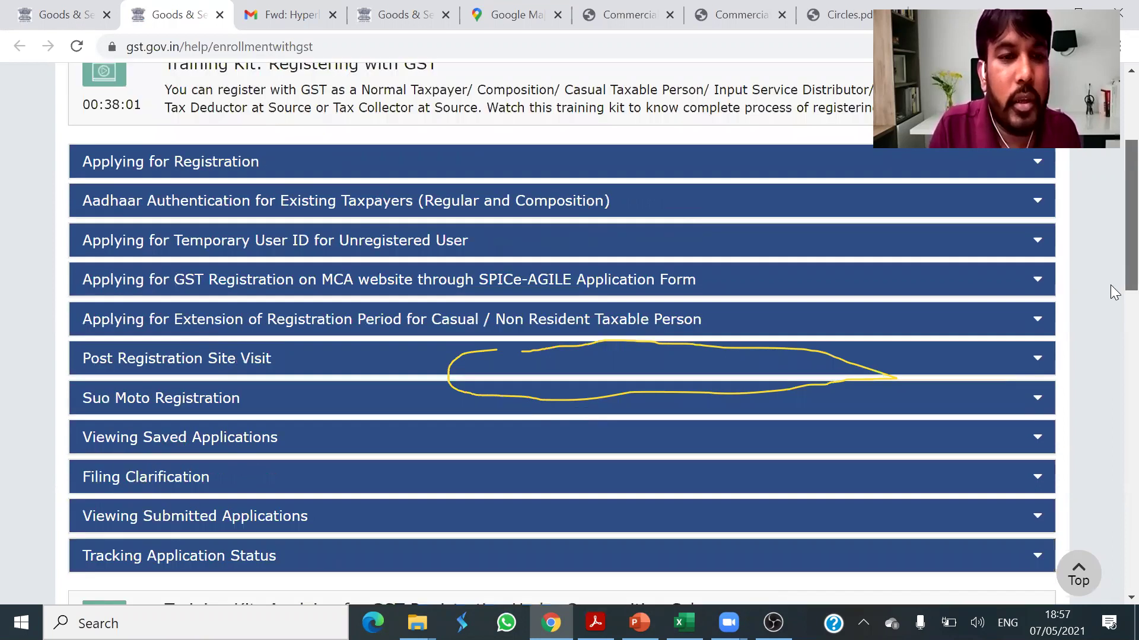
scroll(1115, 292, "down", 1)
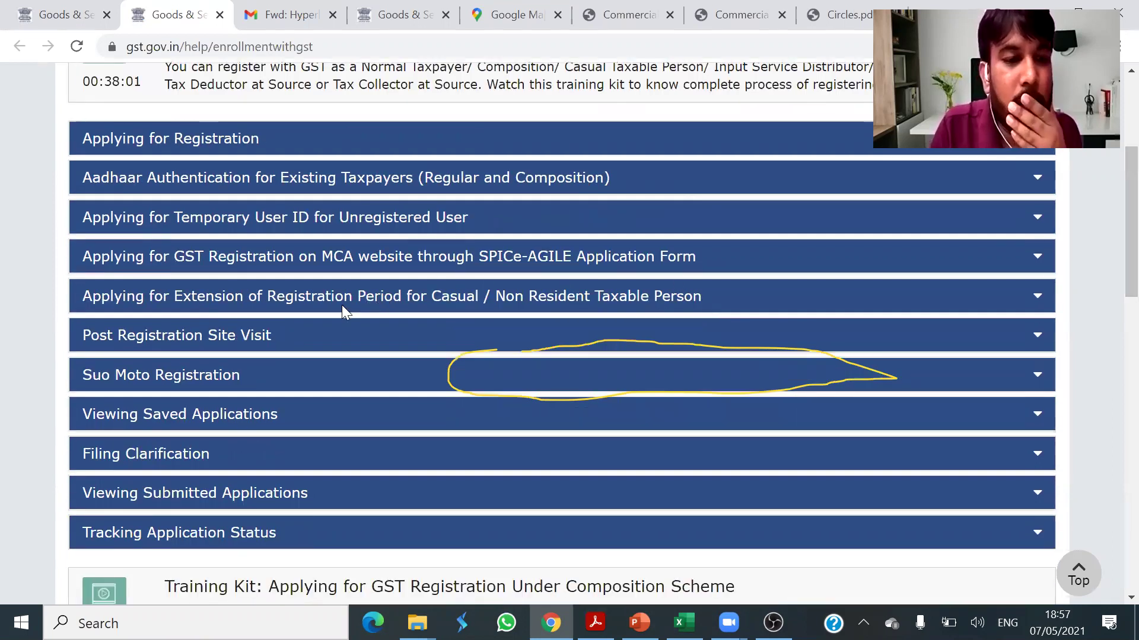
left_click(293, 187)
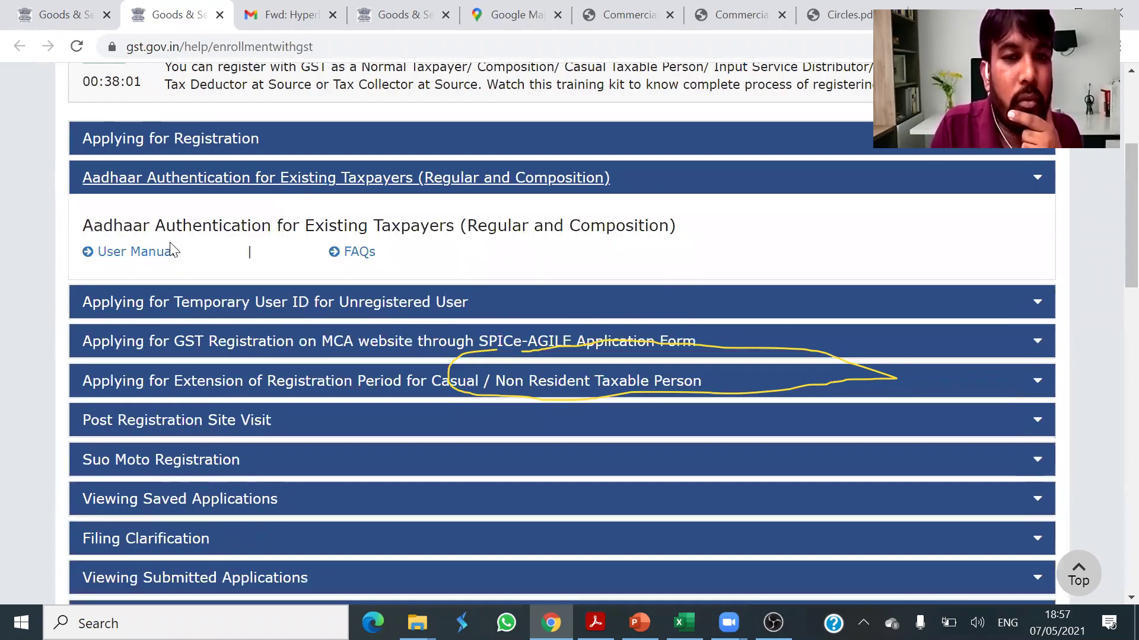
left_click(160, 261)
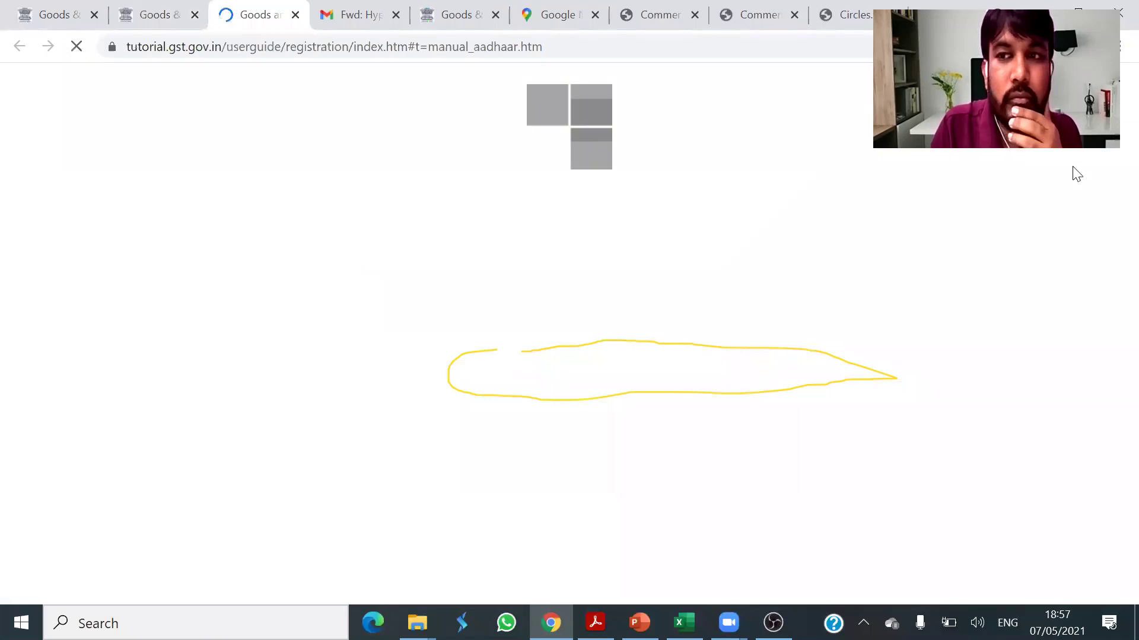
Step: Back on enrolment help, open the Normal Taxpayer (FORM GST REG-01) Part B user manual
left_click(163, 8)
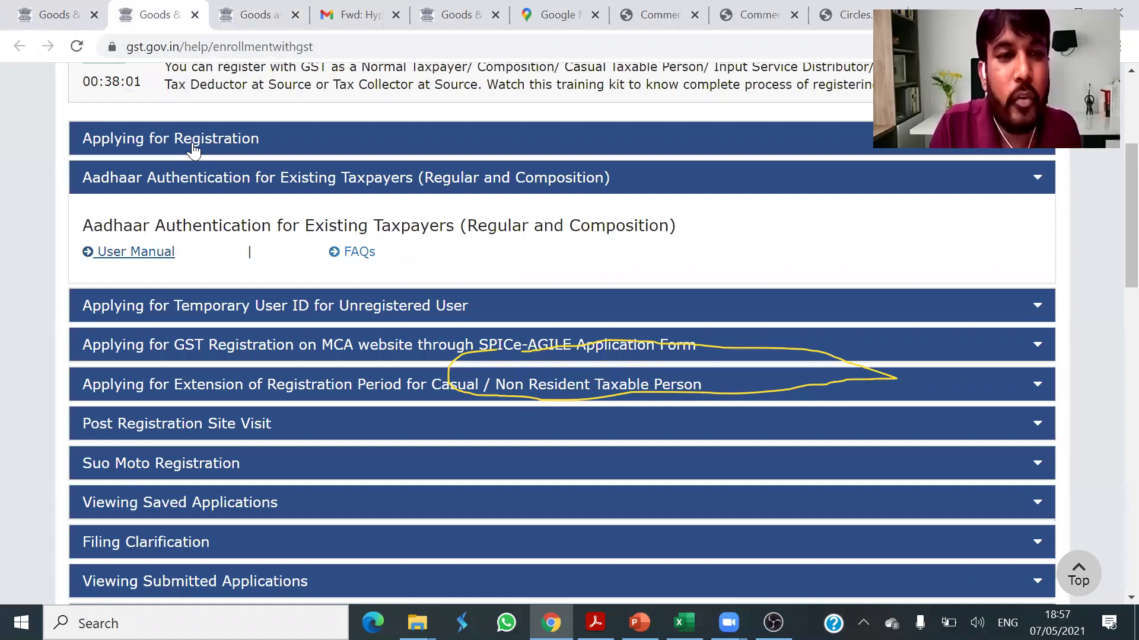
left_click(193, 142)
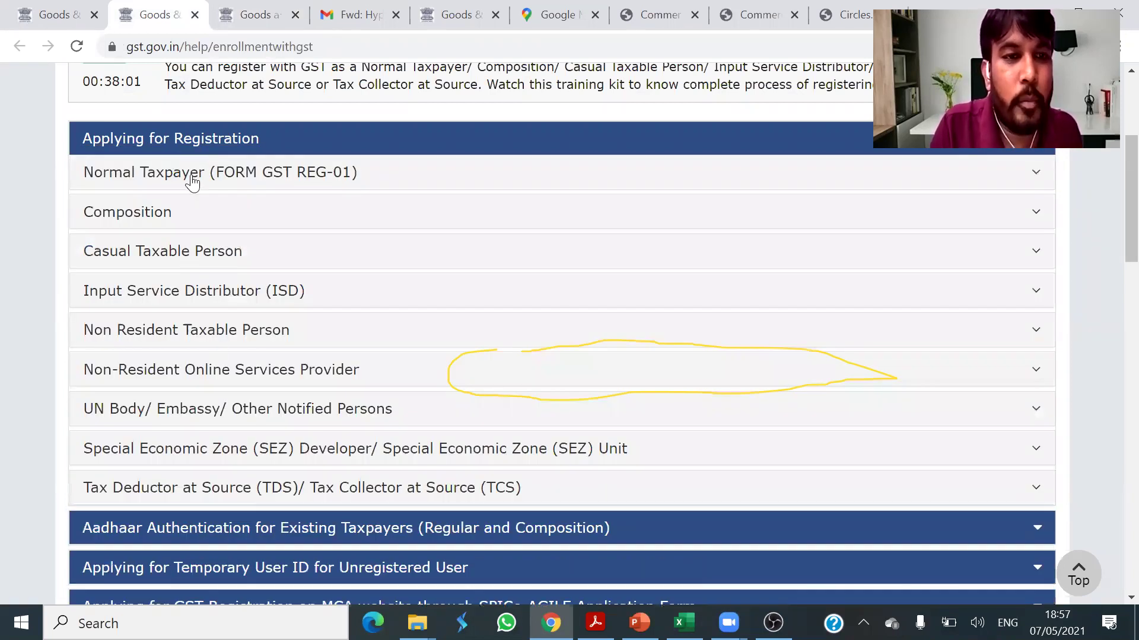
left_click(191, 177)
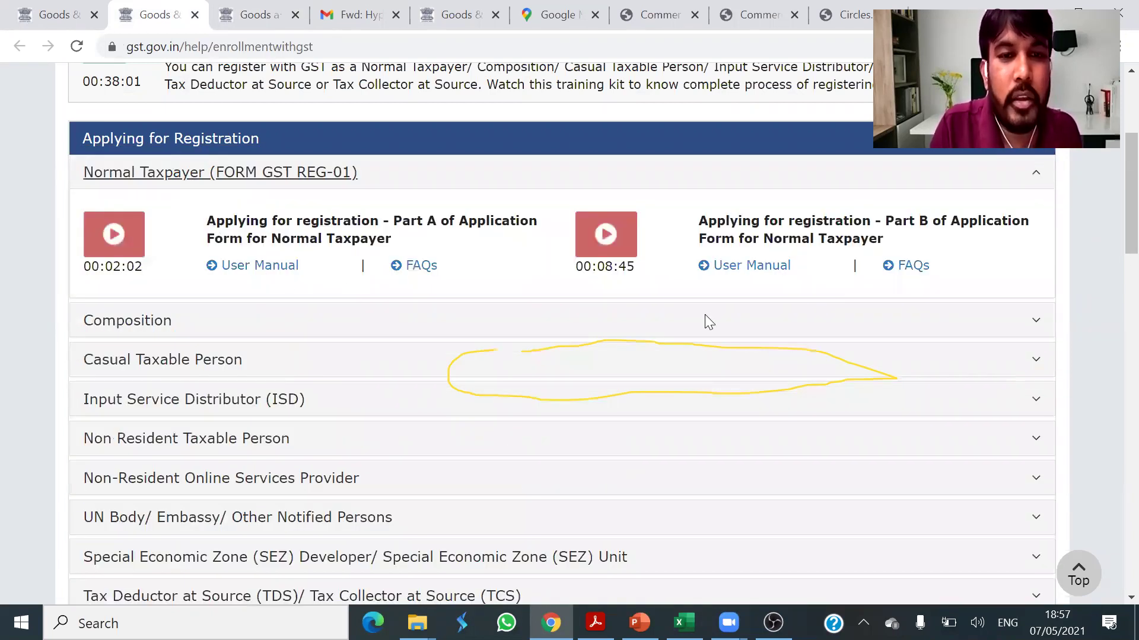
left_click(757, 272)
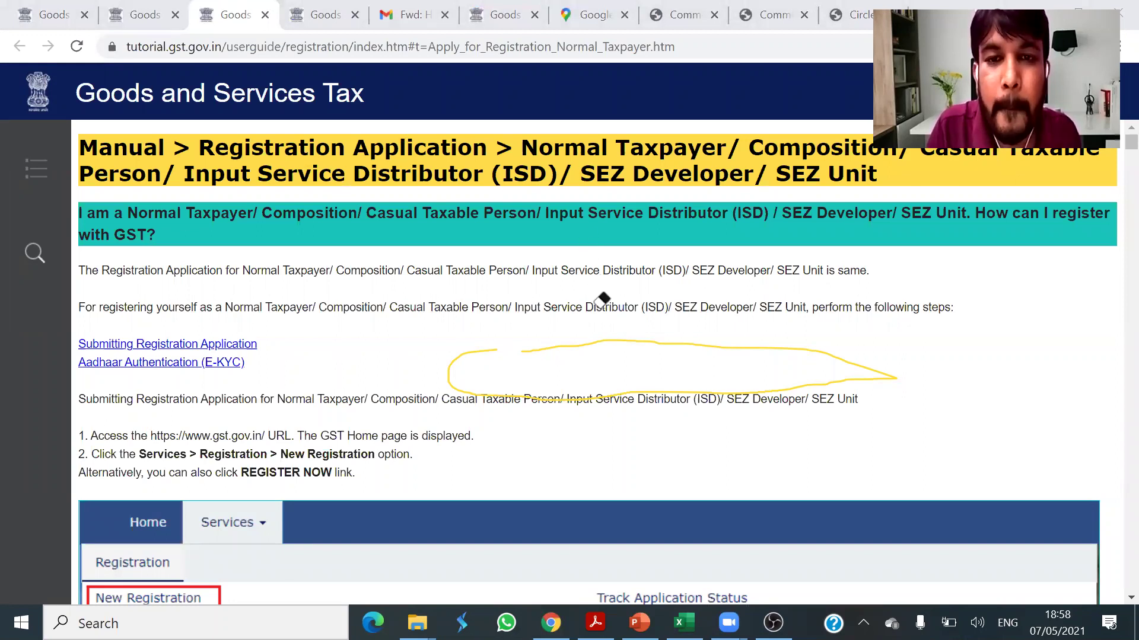
Step: Scroll the Normal Taxpayer manual from Business Details down to the Aadhaar Authentication tab screenshot
left_click(605, 343)
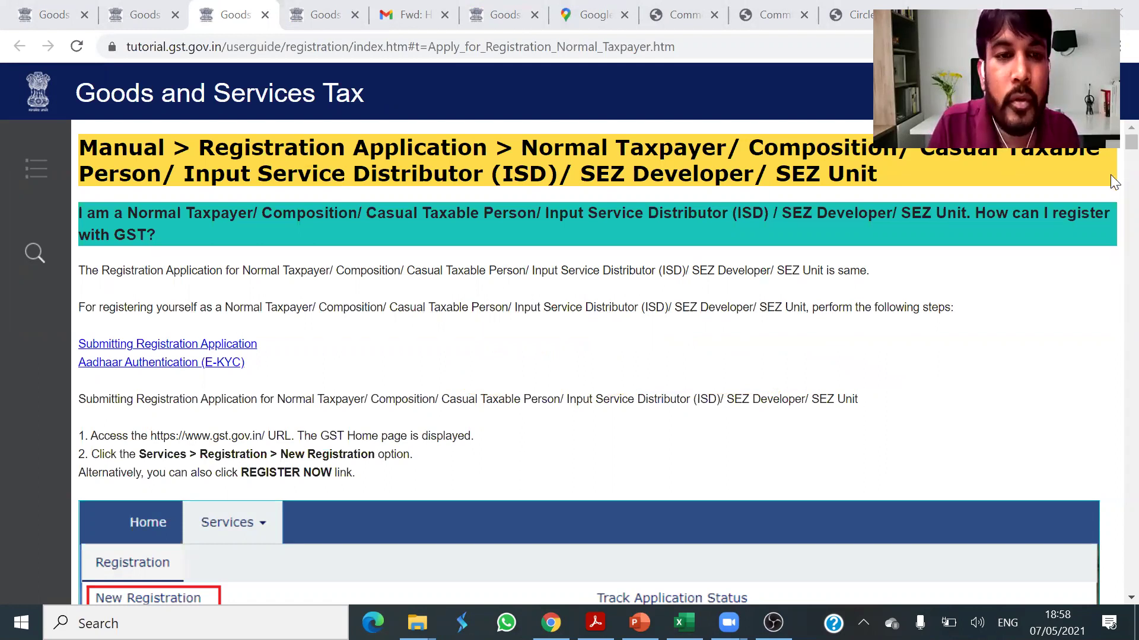
scroll(1114, 181, "down", 15)
scroll(1114, 205, "down", 6)
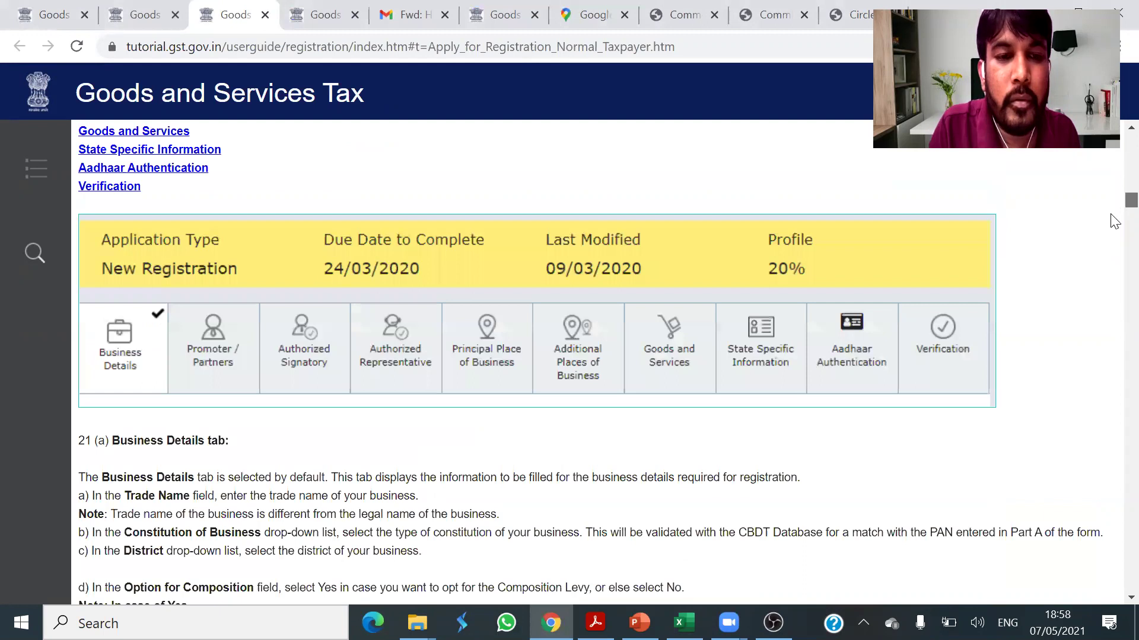
scroll(1114, 221, "down", 5)
scroll(1114, 232, "down", 5)
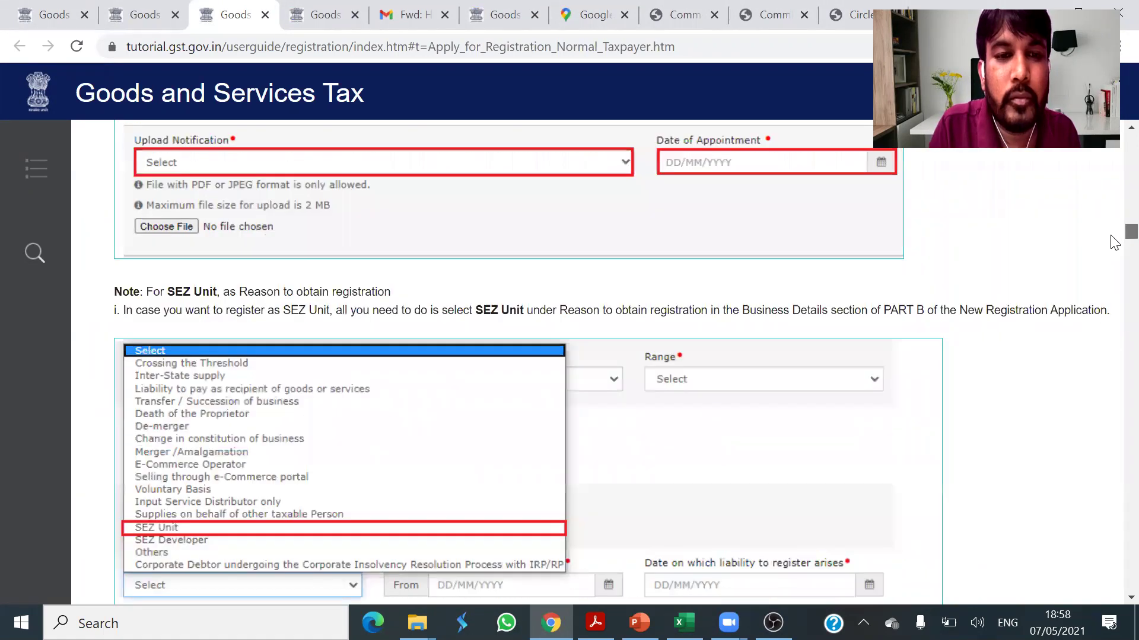
scroll(1114, 242, "down", 5)
scroll(1114, 261, "down", 5)
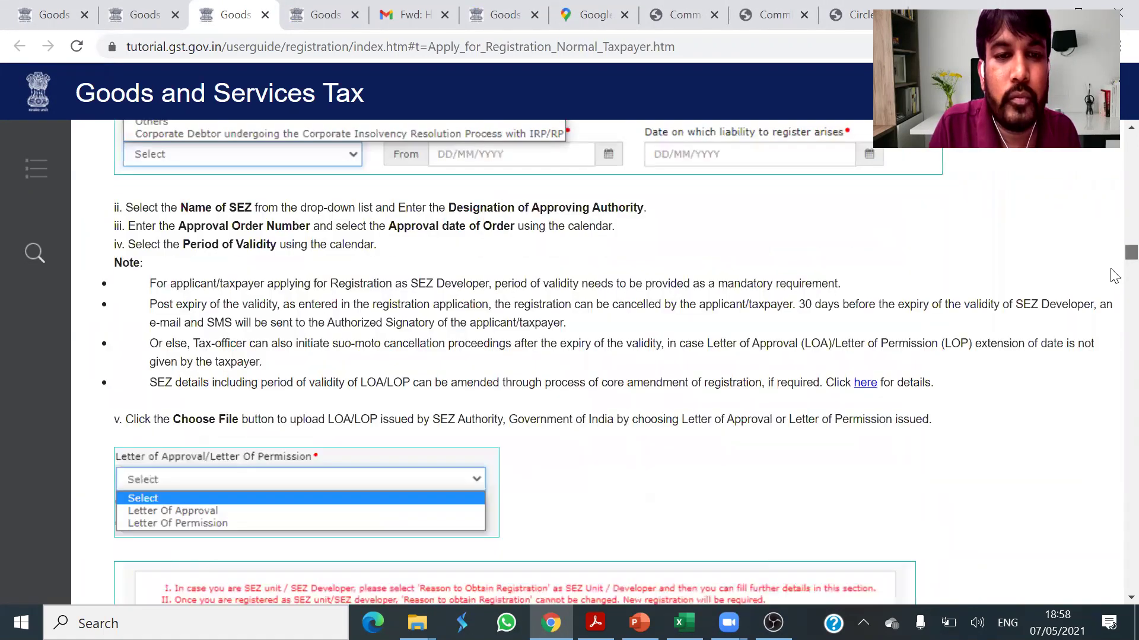
scroll(1114, 276, "down", 5)
scroll(1114, 279, "down", 5)
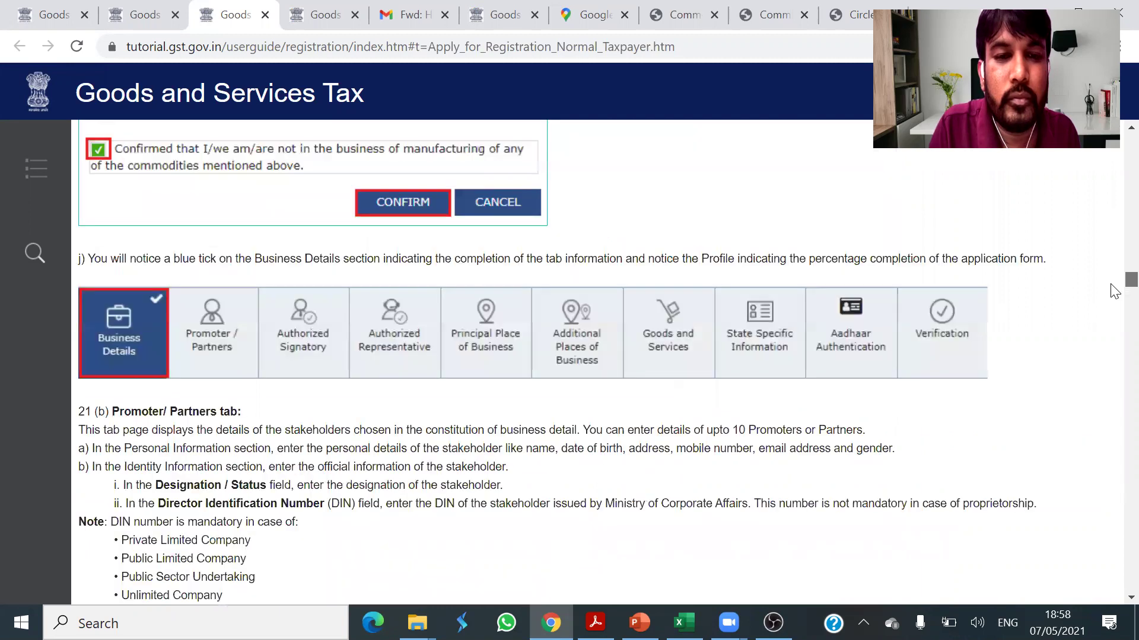
scroll(1114, 291, "down", 5)
scroll(1115, 304, "down", 5)
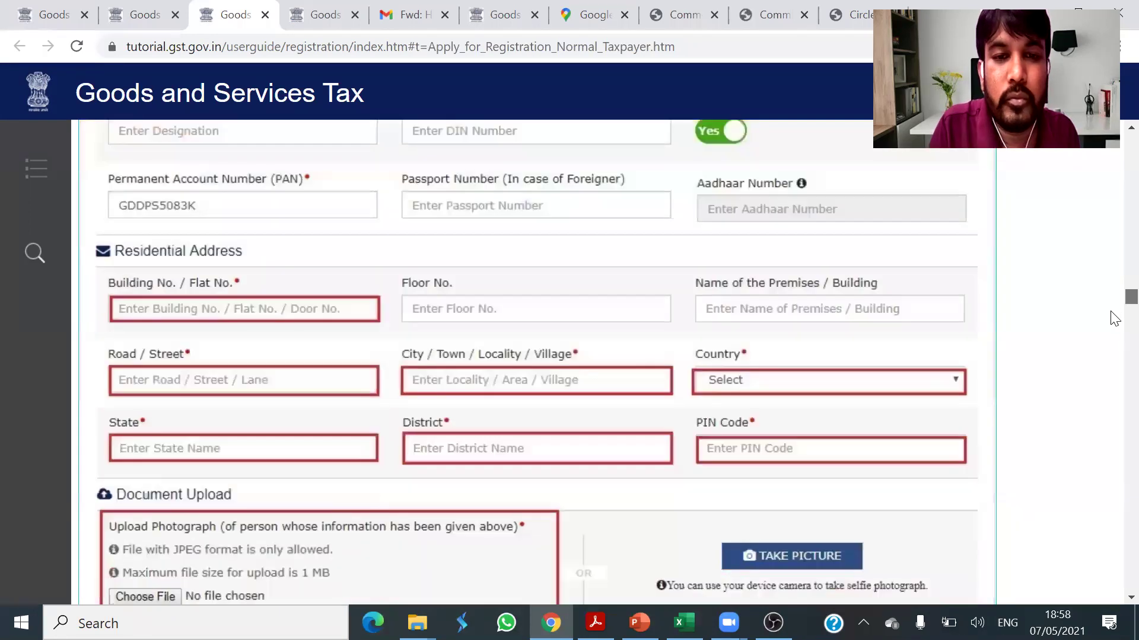
scroll(1114, 319, "down", 5)
scroll(1115, 342, "down", 5)
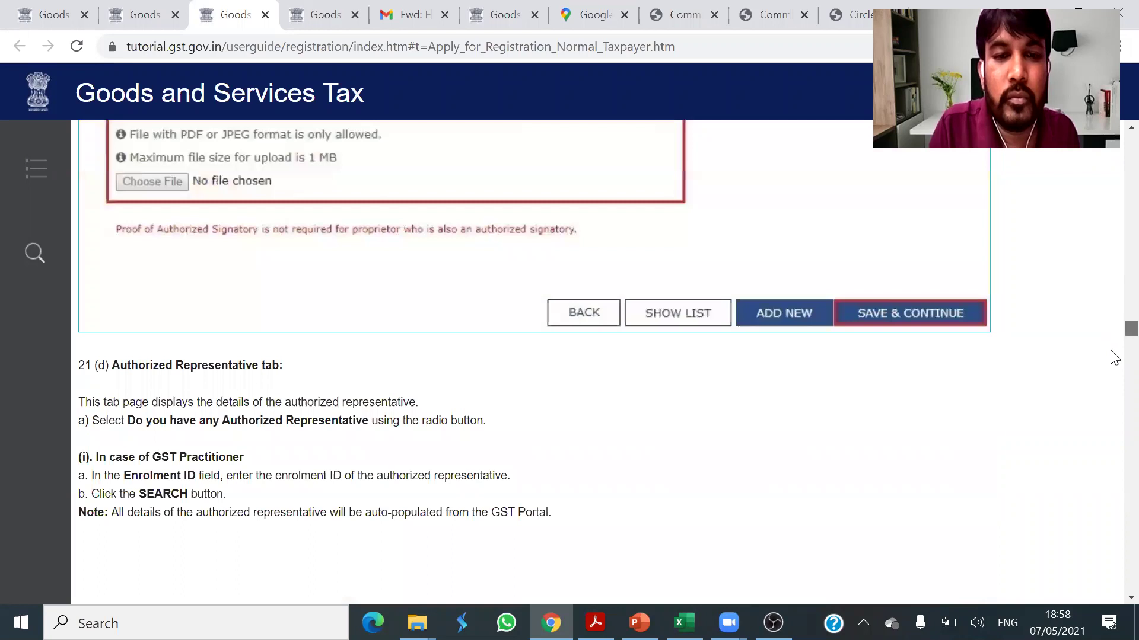
scroll(1114, 363, "down", 5)
scroll(1114, 388, "down", 5)
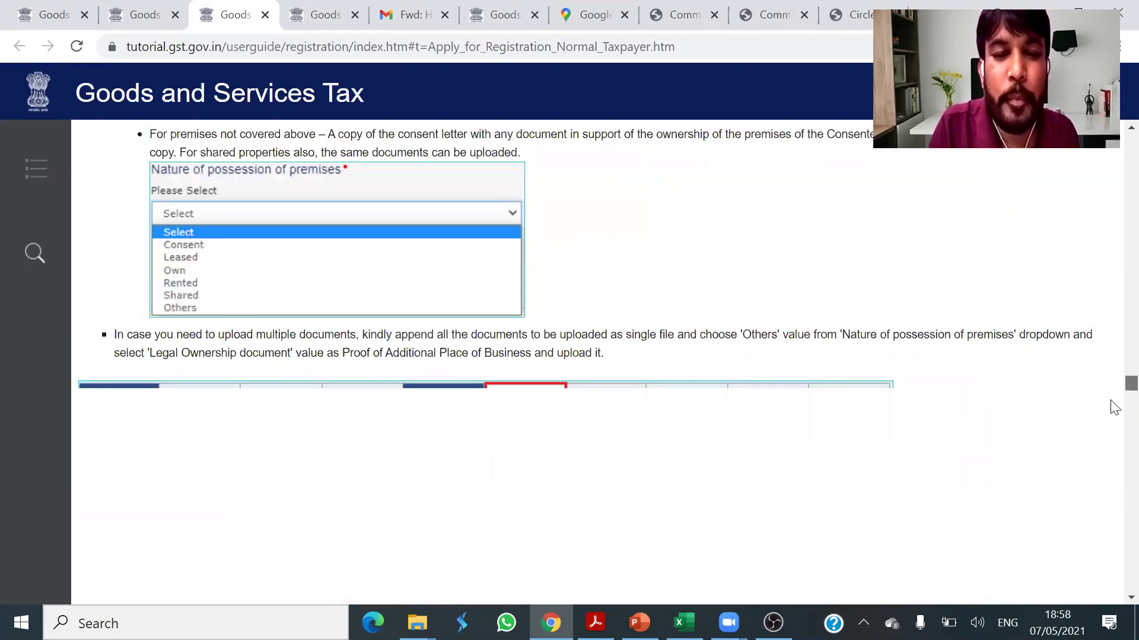
scroll(1115, 407, "down", 5)
scroll(1114, 409, "down", 5)
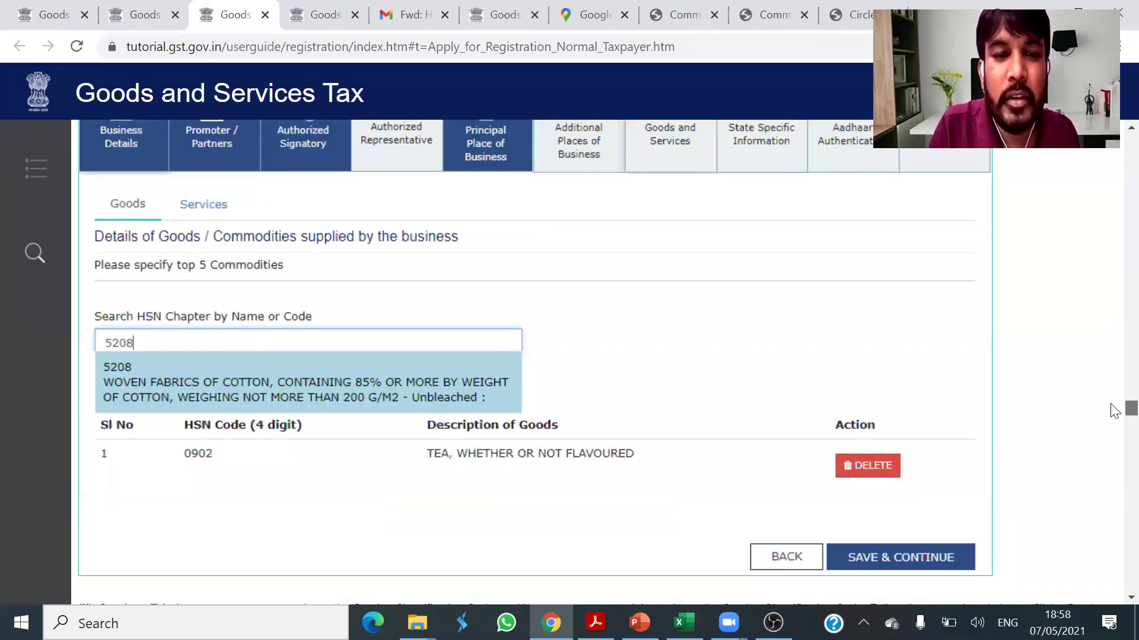
scroll(1114, 410, "down", 2)
scroll(1115, 423, "down", 5)
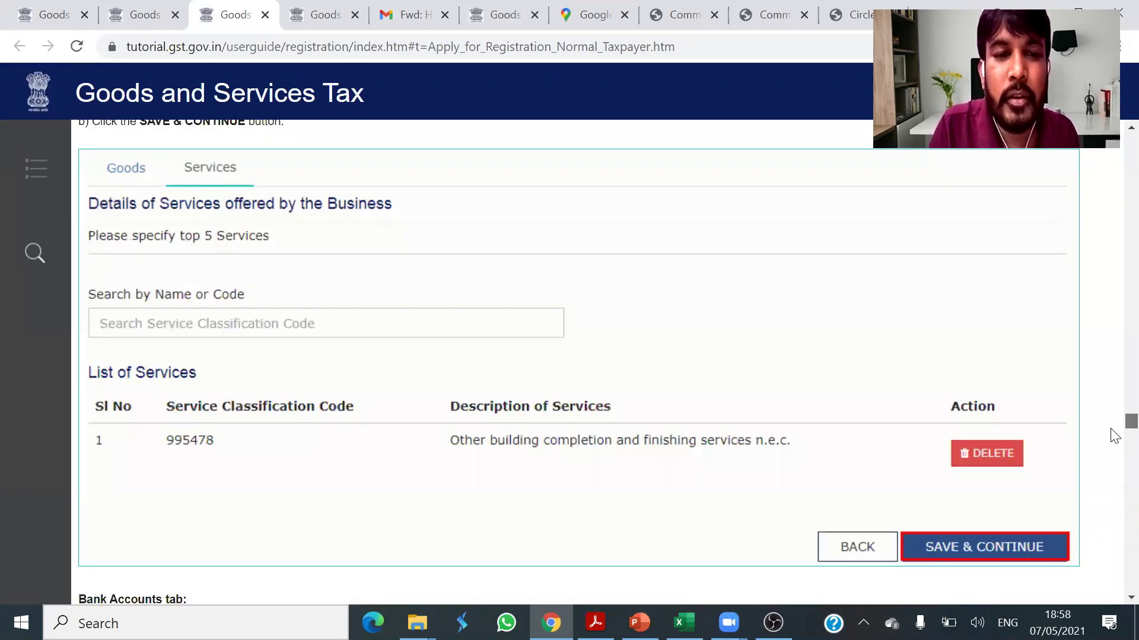
scroll(1114, 439, "down", 10)
scroll(1115, 446, "down", 10)
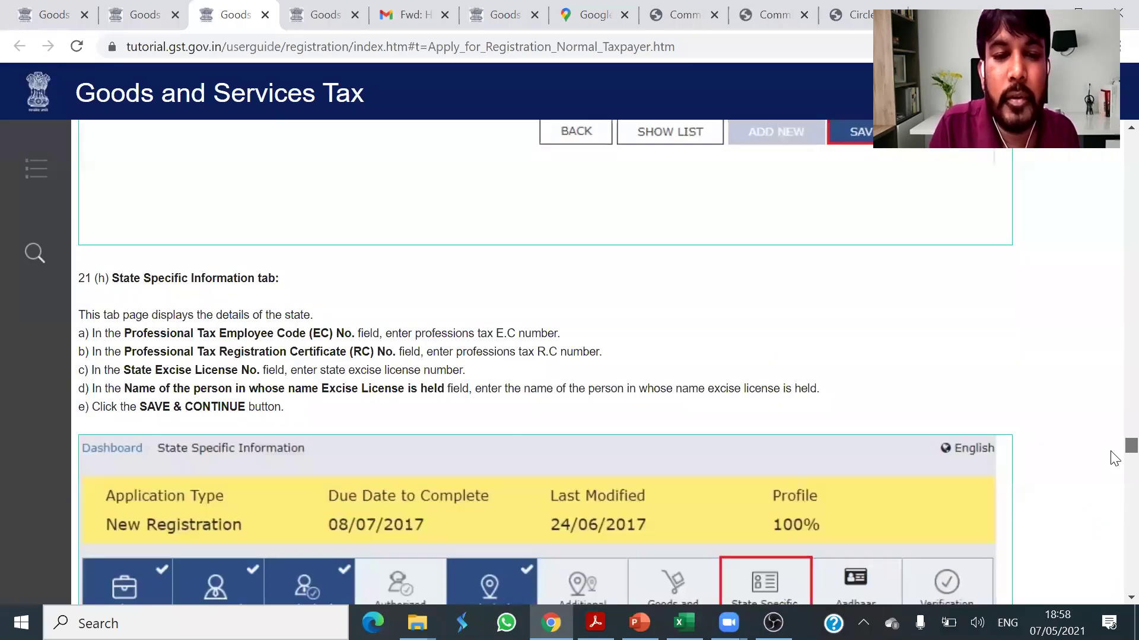
scroll(1114, 460, "down", 7)
scroll(1114, 469, "down", 10)
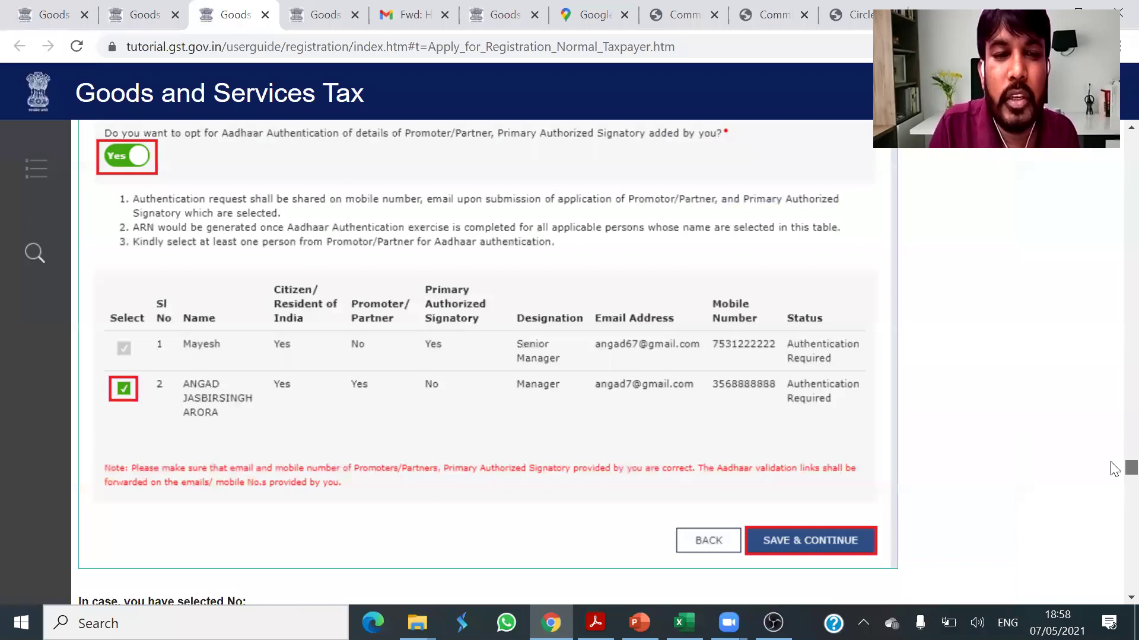
Step: Scroll through the Verification and DO YOUR E-KYC pages to the Enter OTP / VALIDATE OTP screenshot
scroll(1114, 469, "down", 1)
scroll(1114, 468, "up", 3)
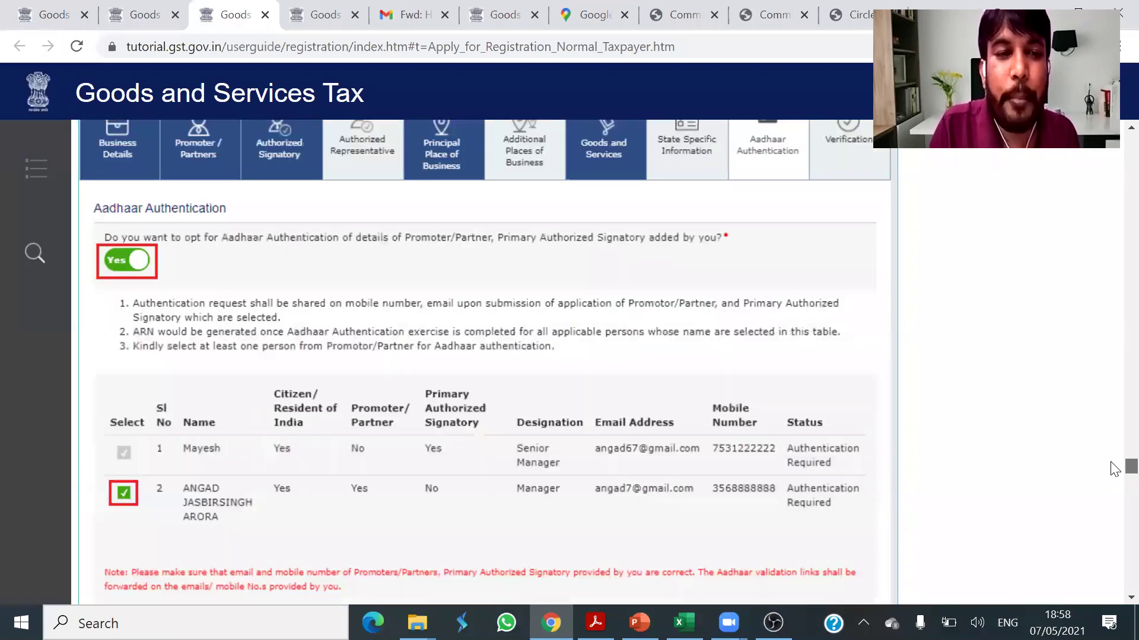
scroll(1114, 469, "down", 2)
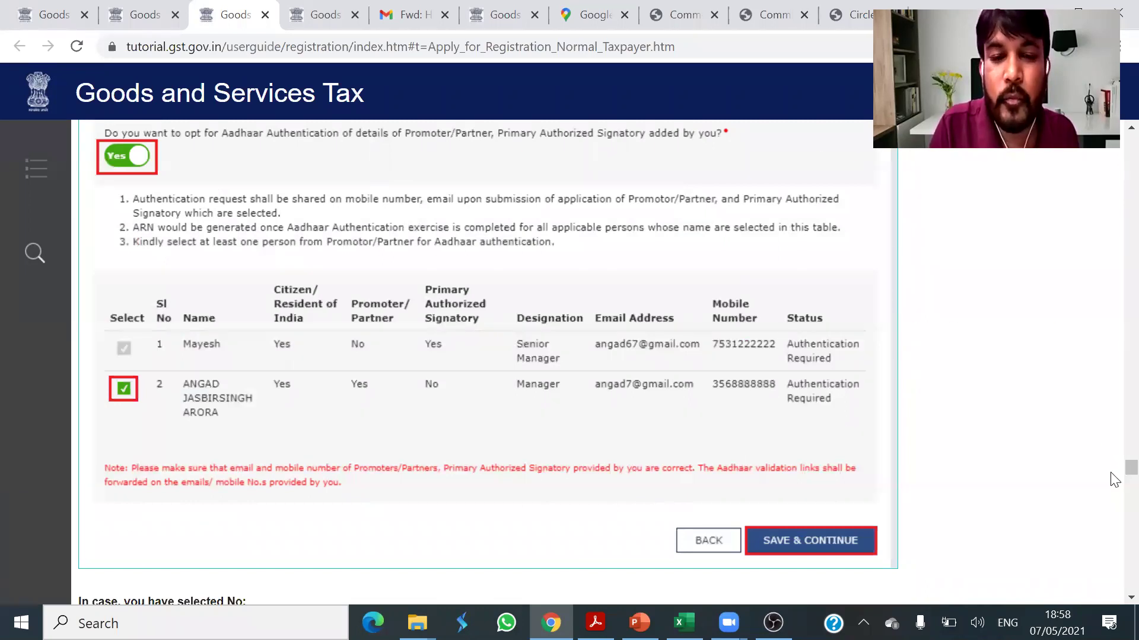
scroll(1113, 479, "down", 5)
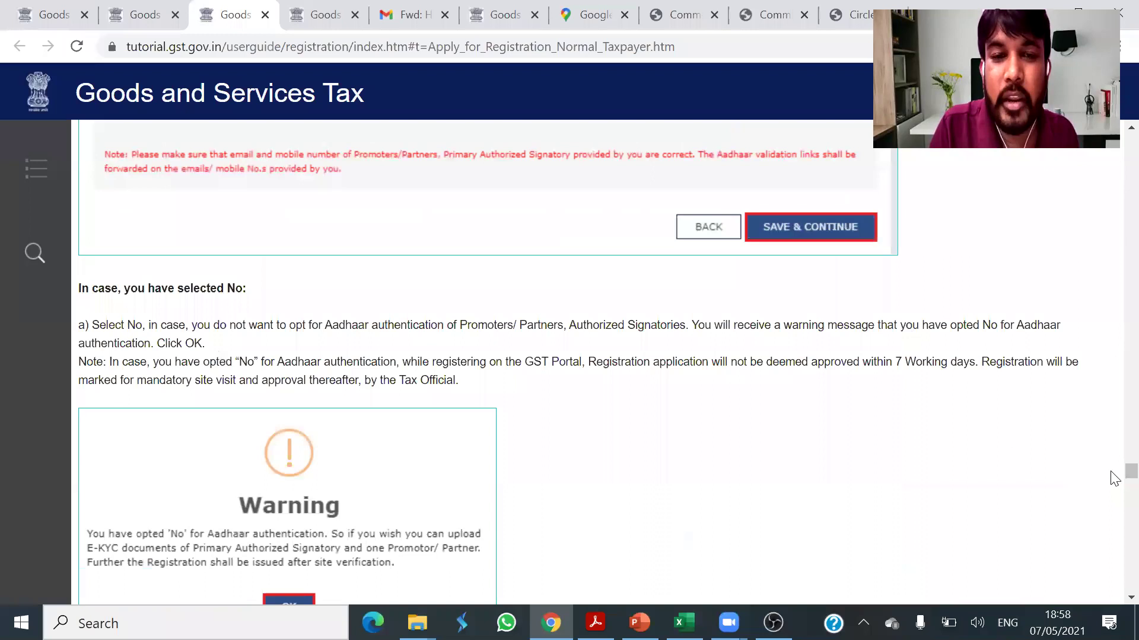
scroll(1114, 485, "down", 5)
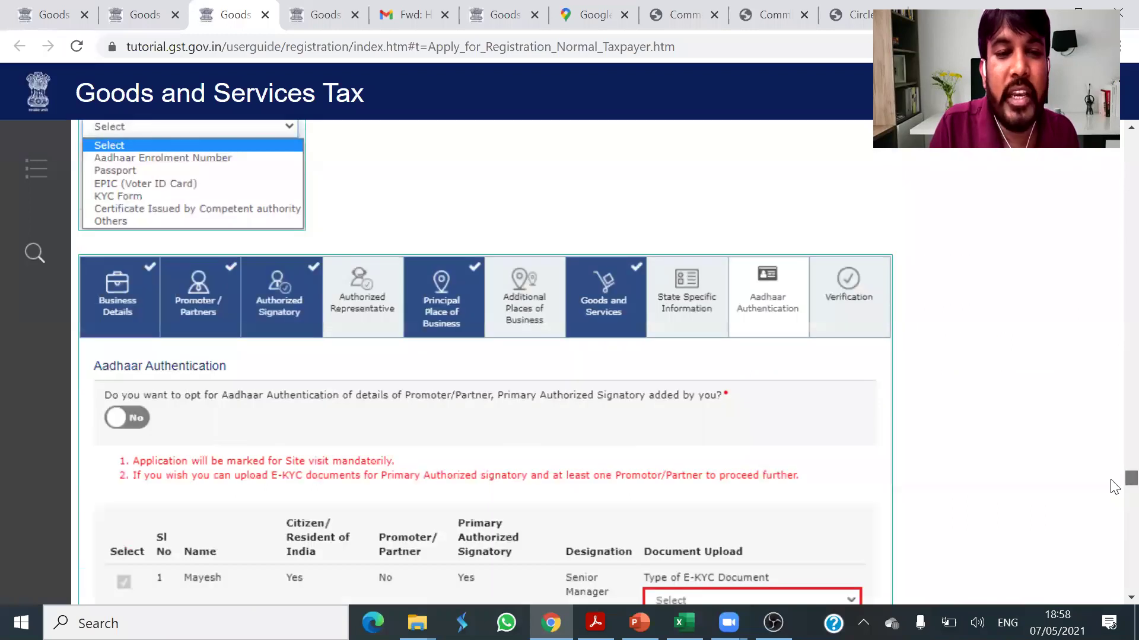
scroll(1114, 485, "down", 2)
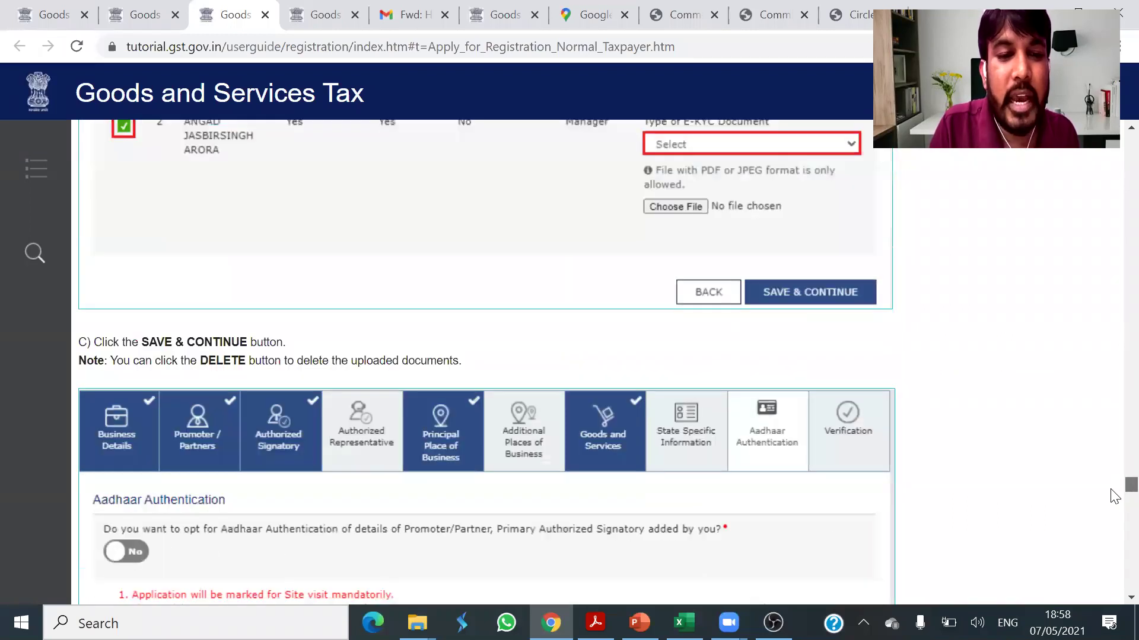
scroll(1115, 497, "down", 7)
scroll(1114, 502, "down", 8)
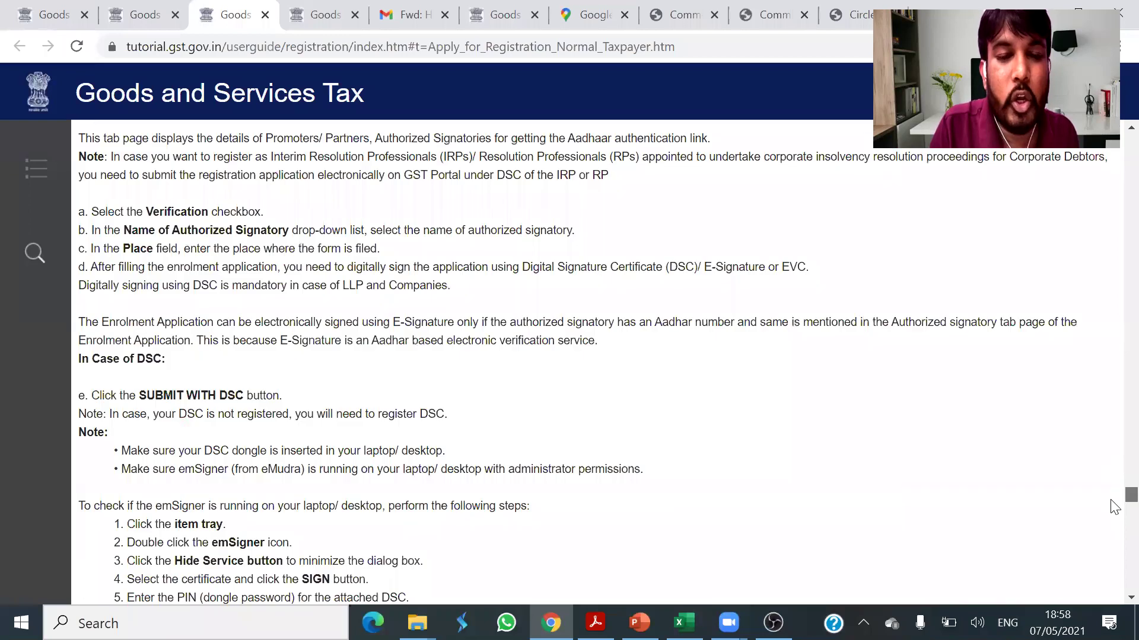
scroll(1113, 503, "down", 6)
scroll(1113, 509, "down", 2)
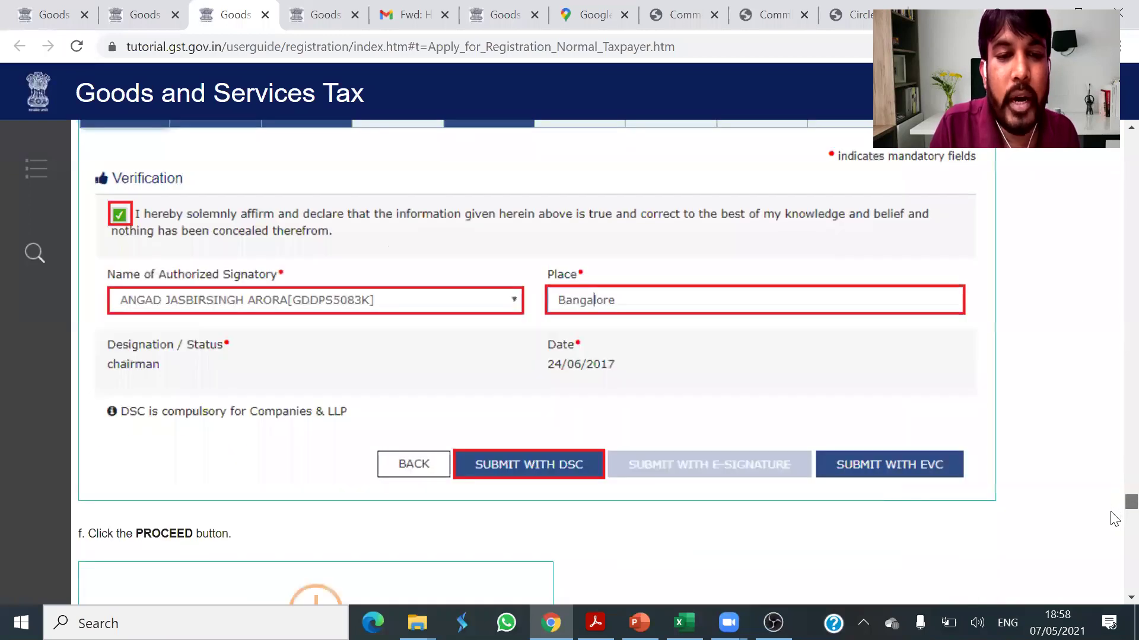
scroll(1114, 515, "down", 10)
scroll(1114, 520, "down", 3)
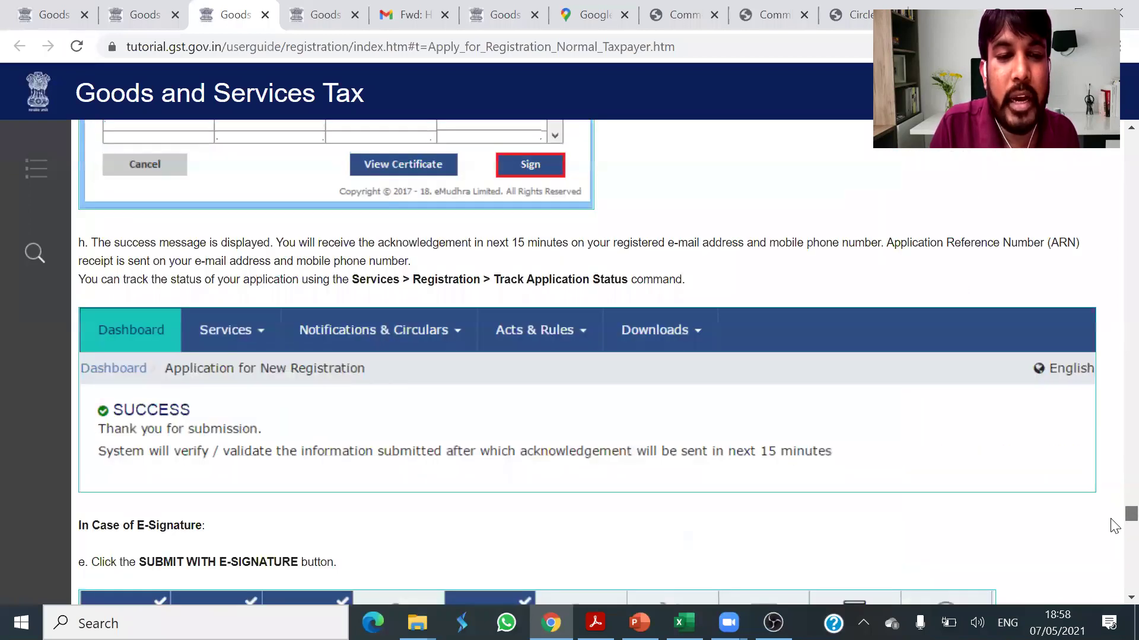
scroll(1115, 524, "down", 7)
scroll(1114, 539, "down", 5)
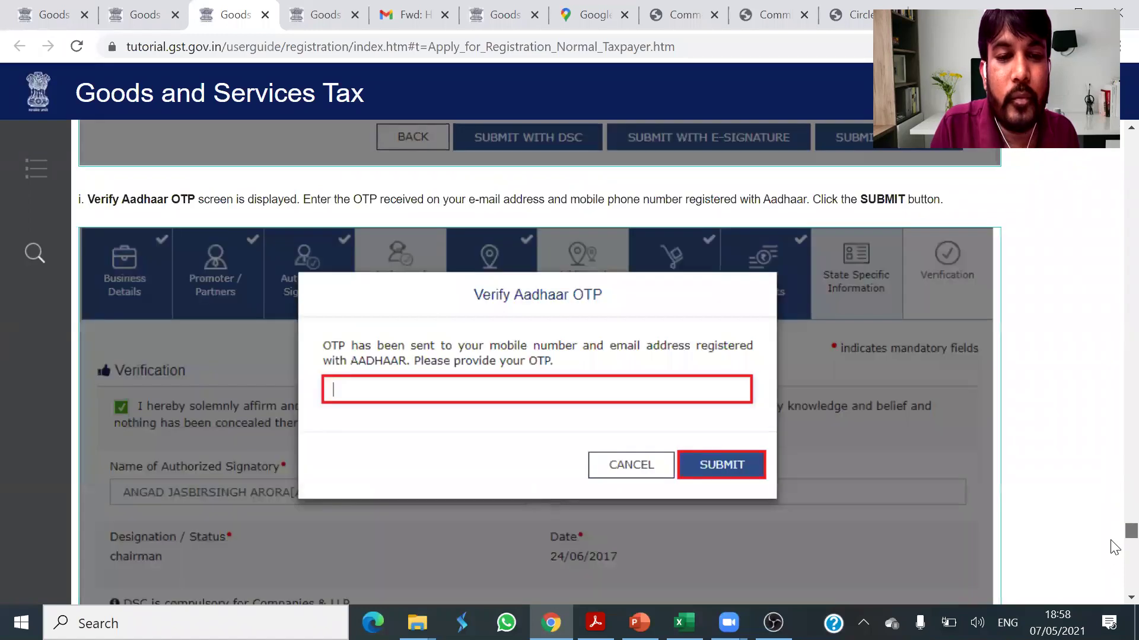
scroll(1113, 548, "down", 5)
scroll(1114, 556, "down", 5)
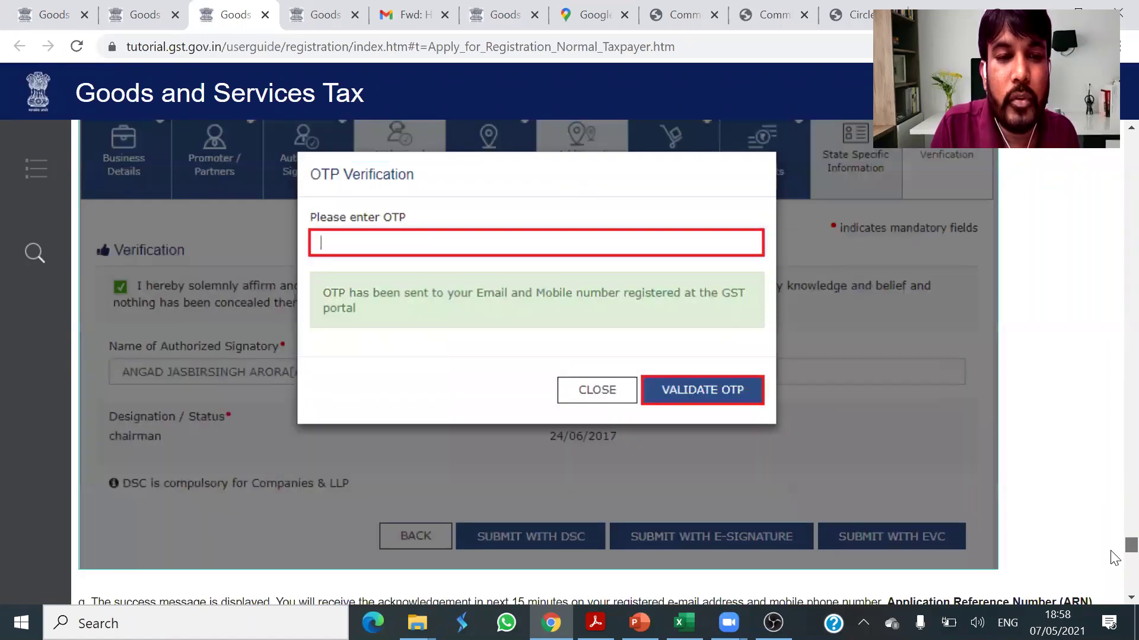
scroll(1114, 561, "down", 5)
scroll(1115, 561, "down", 5)
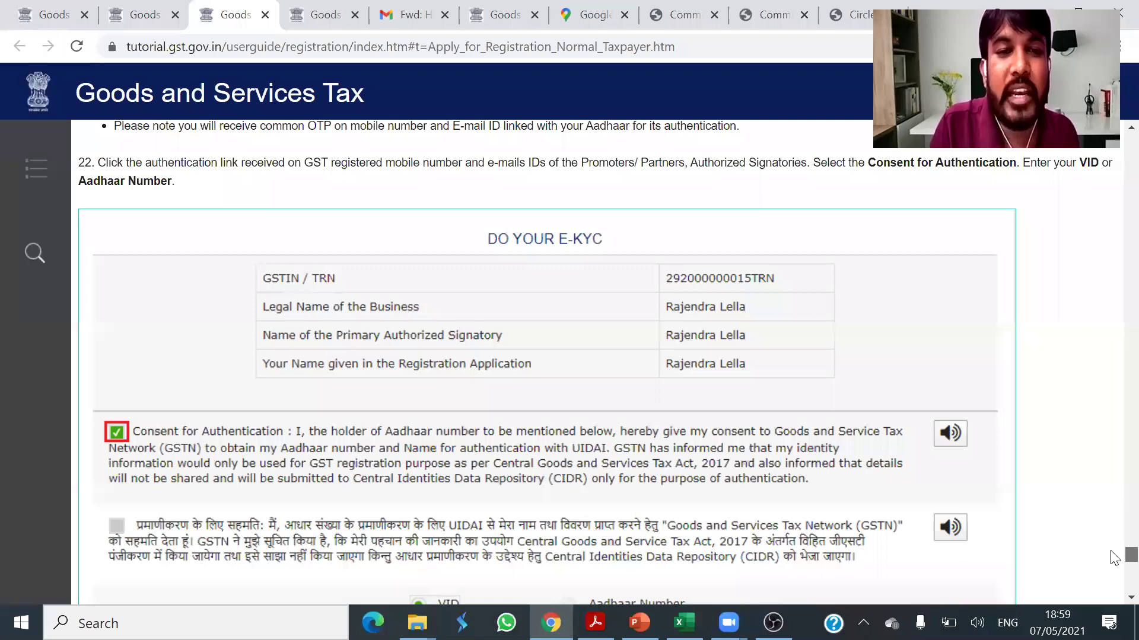
scroll(1116, 560, "up", 5)
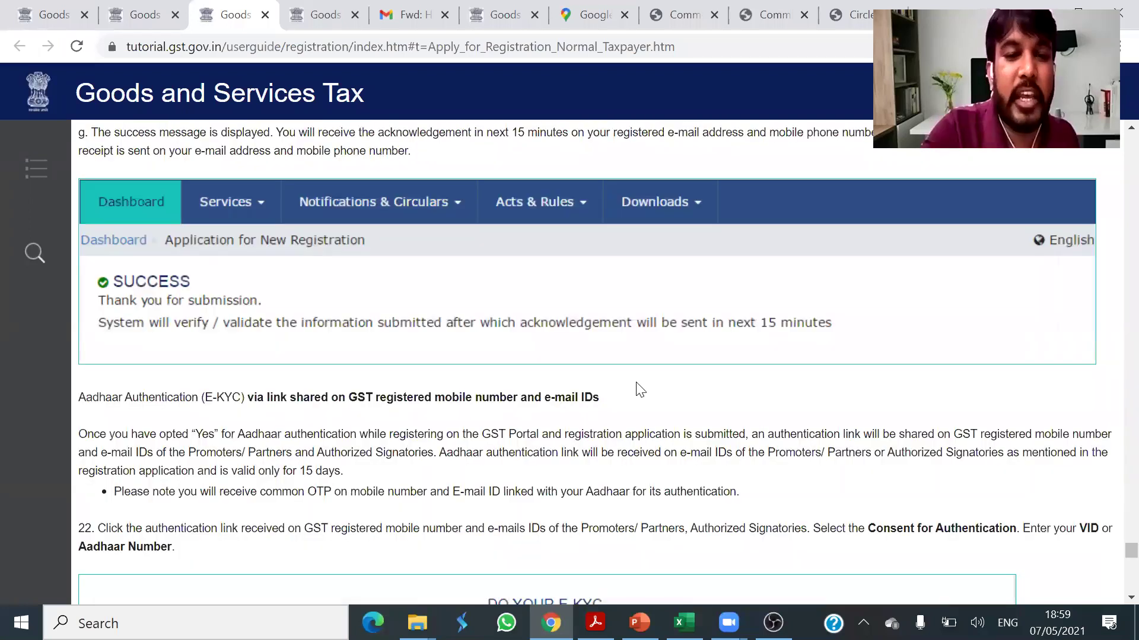
scroll(639, 390, "down", 3)
scroll(638, 390, "down", 4)
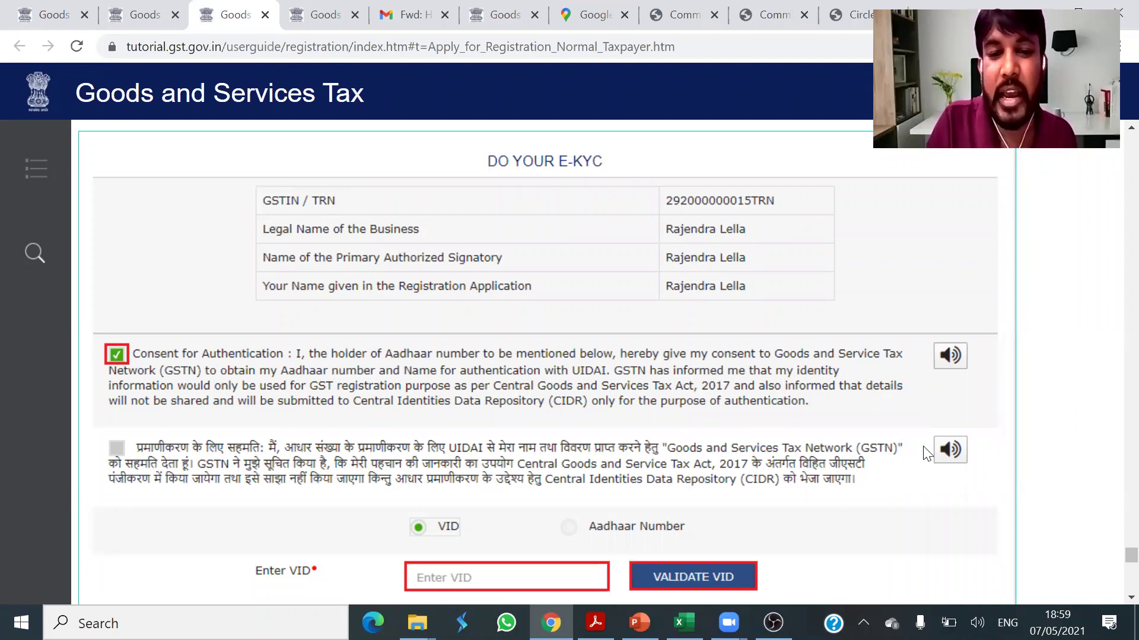
scroll(925, 454, "down", 1)
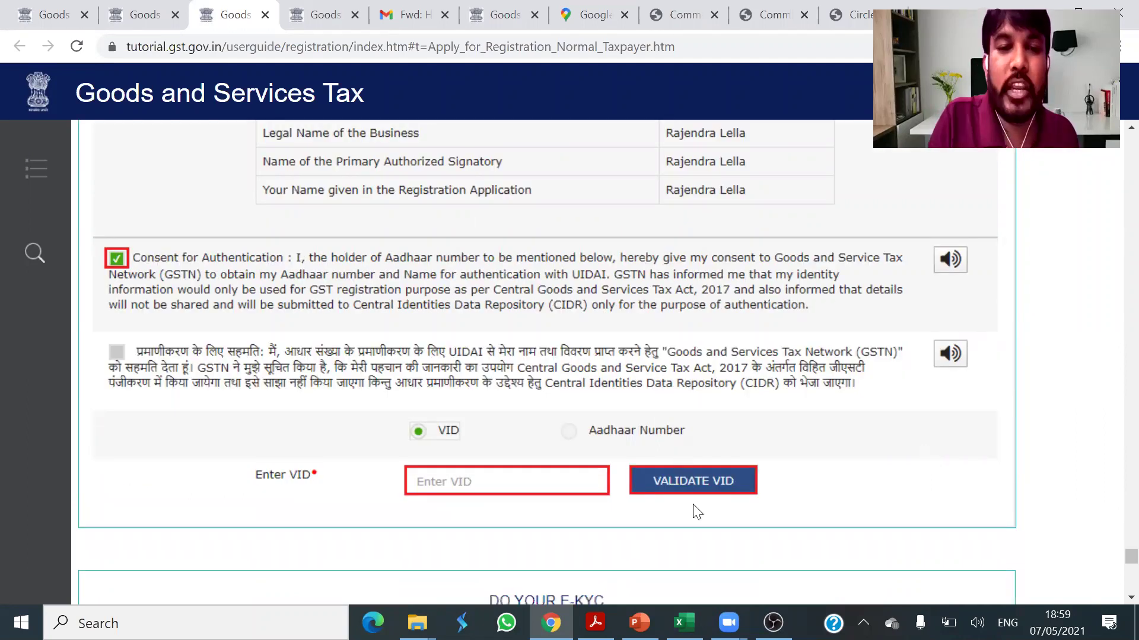
scroll(688, 511, "down", 3)
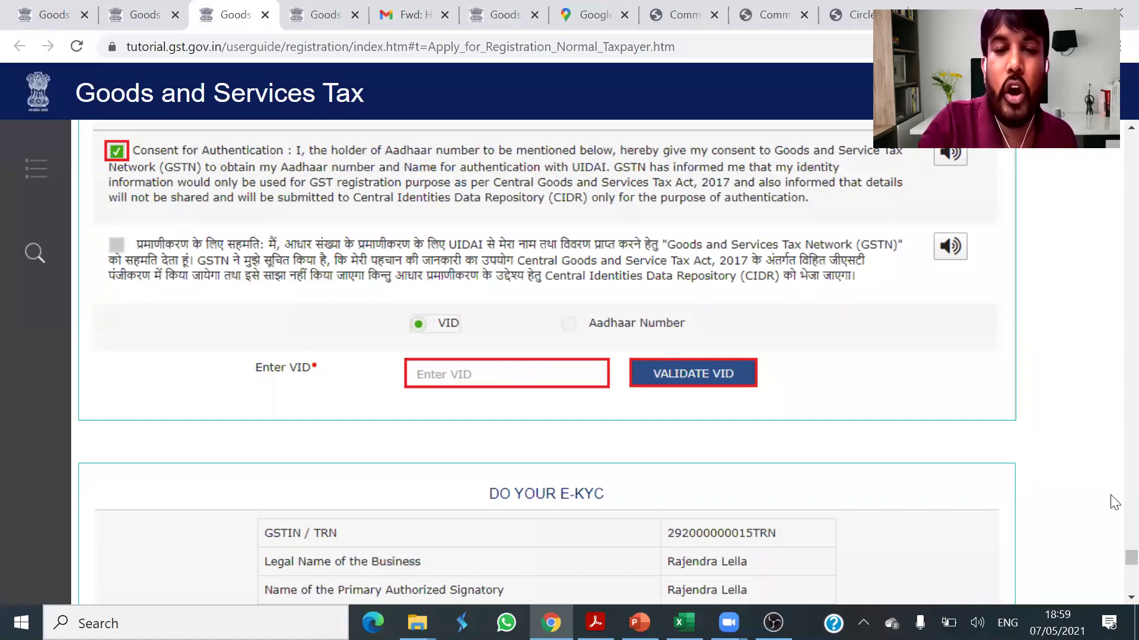
scroll(1113, 502, "down", 10)
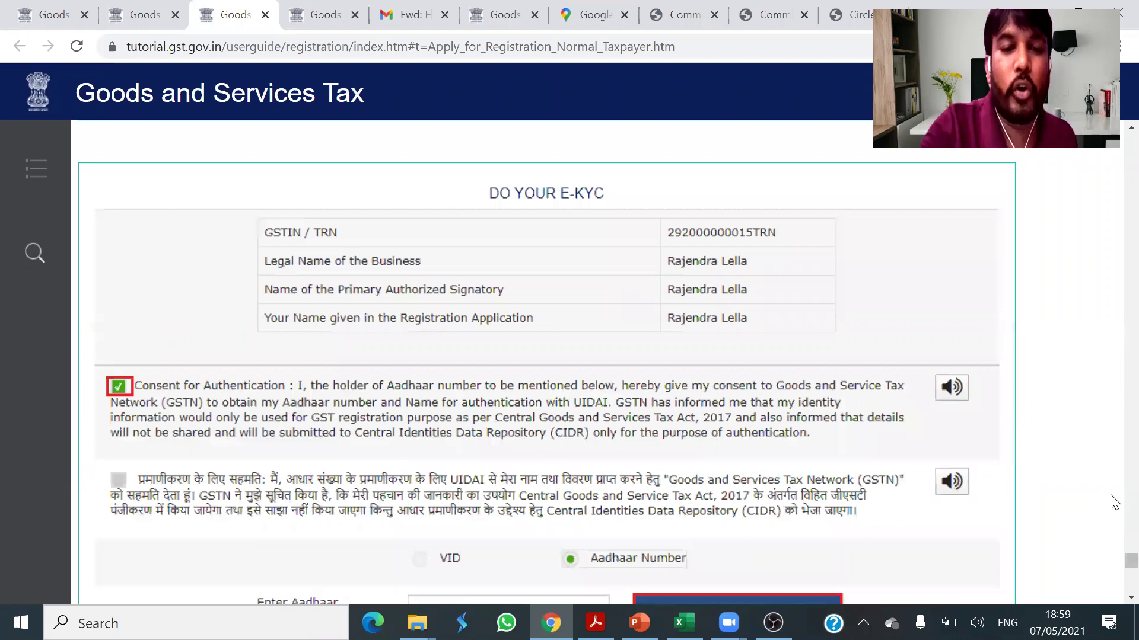
scroll(1113, 502, "down", 12)
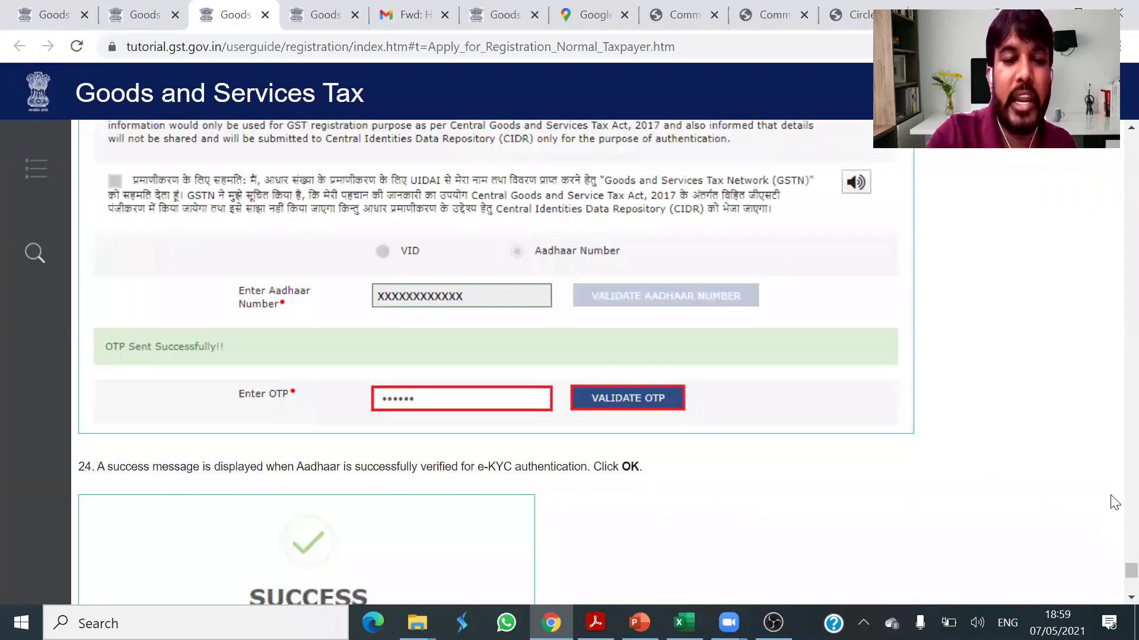
scroll(1114, 502, "down", 7)
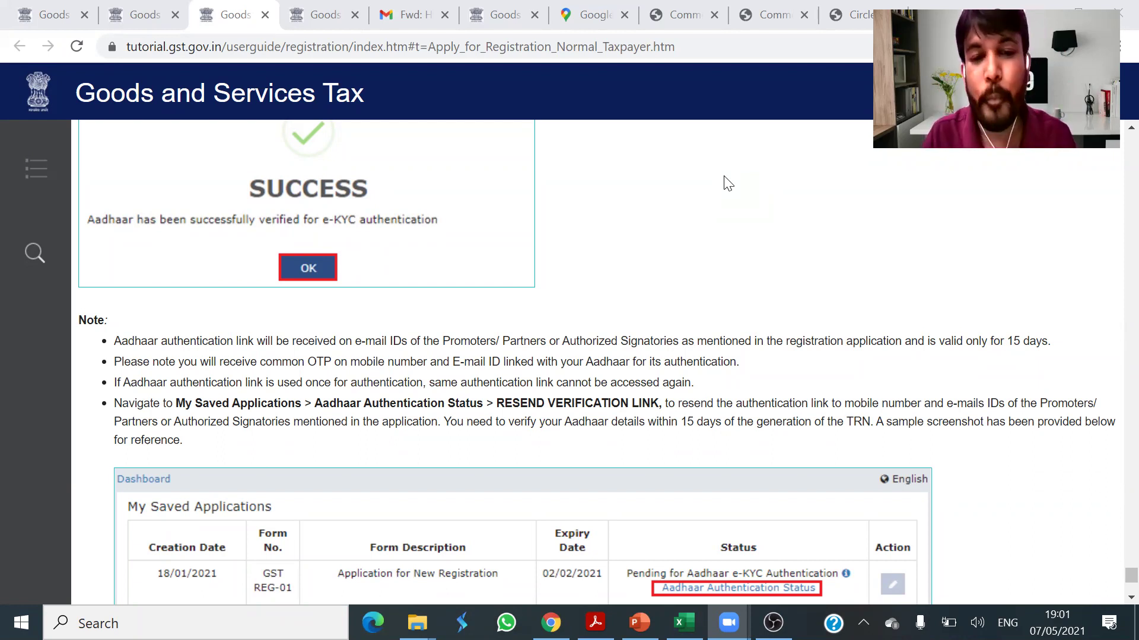
Step: In Google Maps, select the web address containing coordinates 26.8718452, 75.7756827
left_click(591, 11)
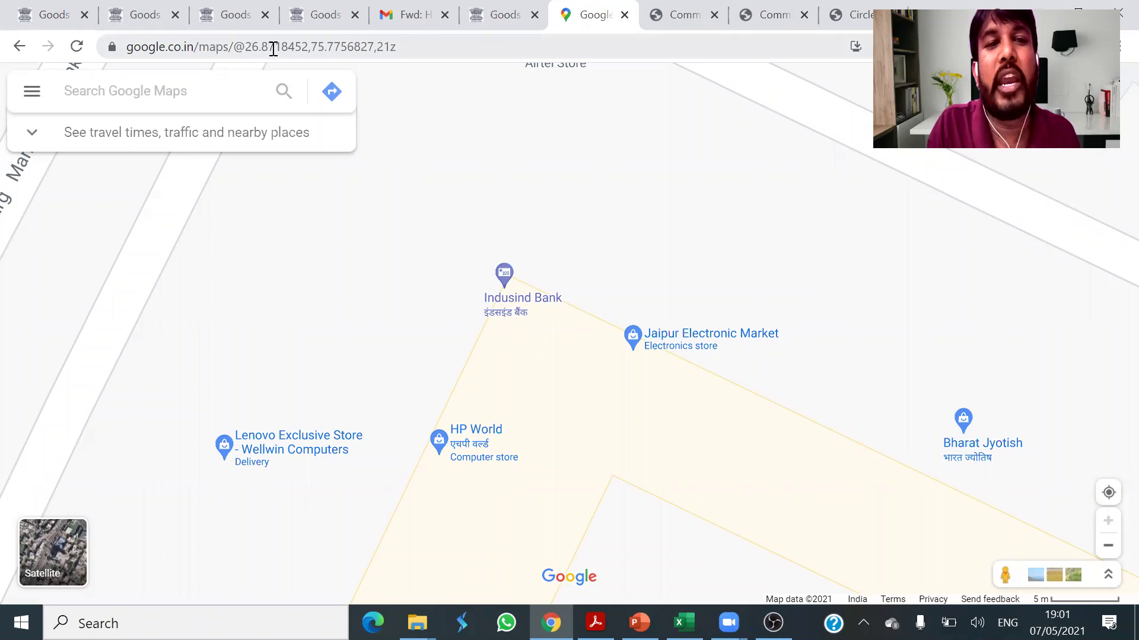
double_click(334, 46)
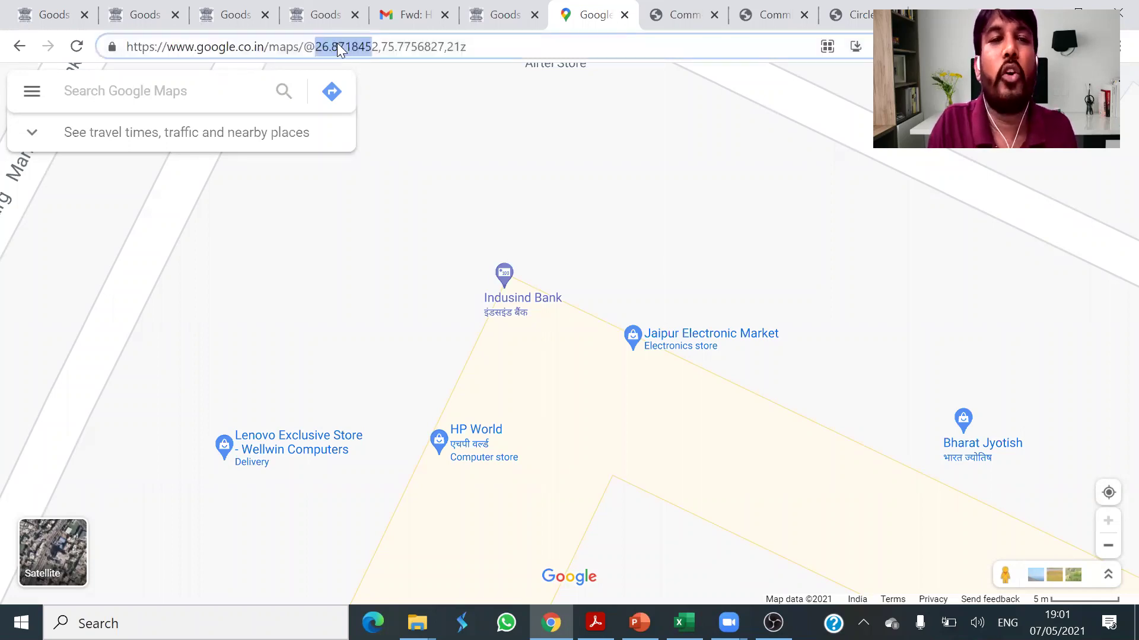
key("shift+End")
key("ctrl+a")
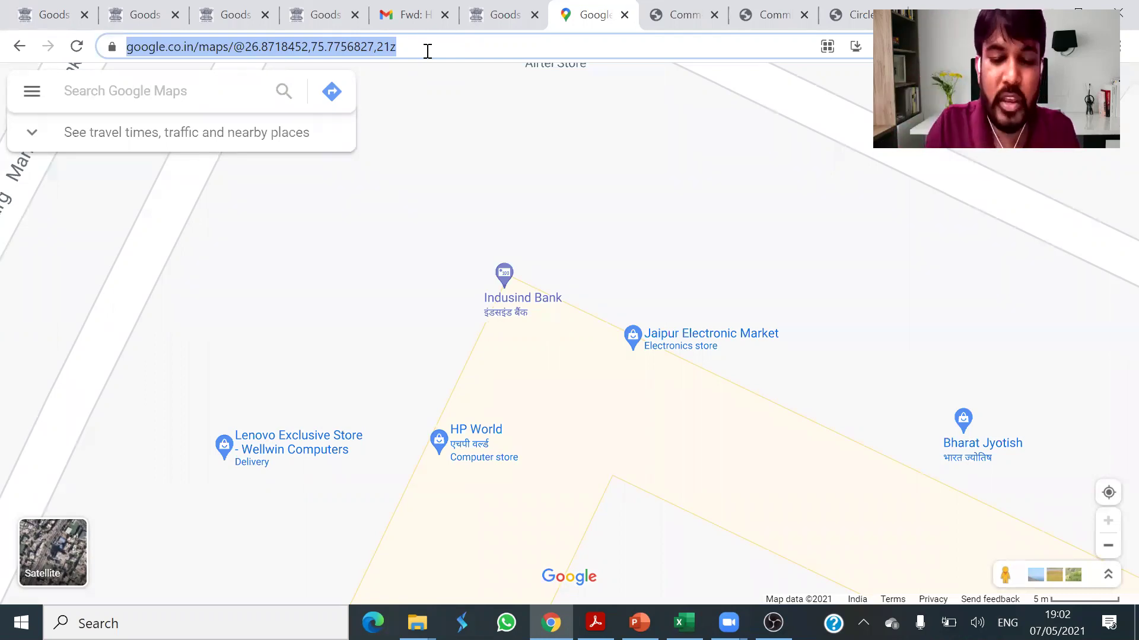
Step: Search Bing for 'latitude and longitude' using the suggestion list
type("lait")
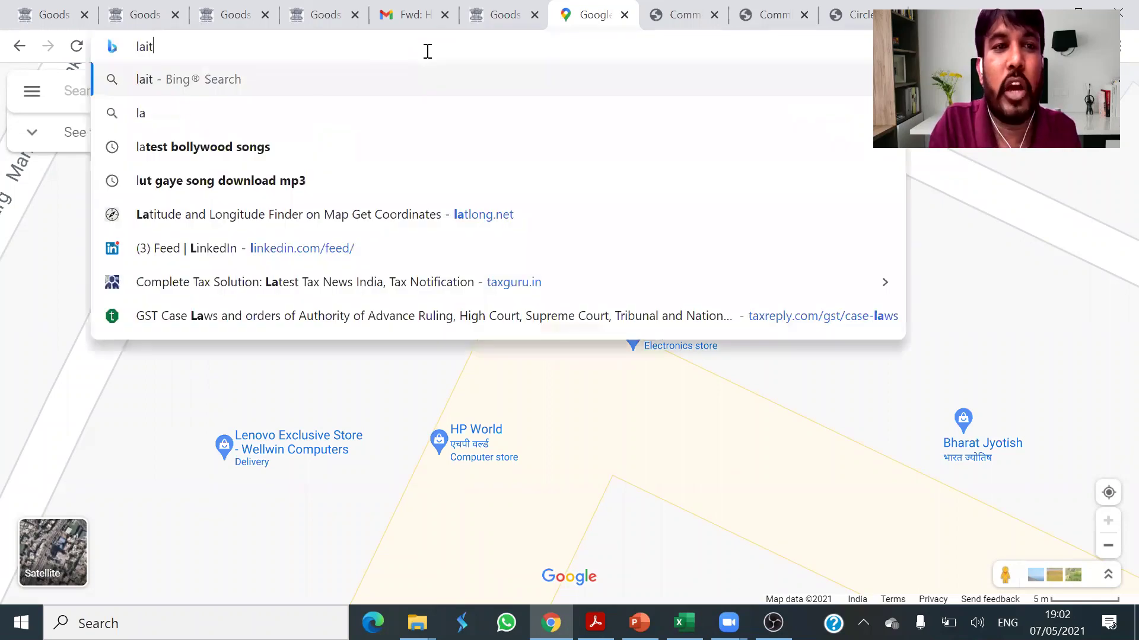
key("BackSpace")
key("BackSpace")
type("titu")
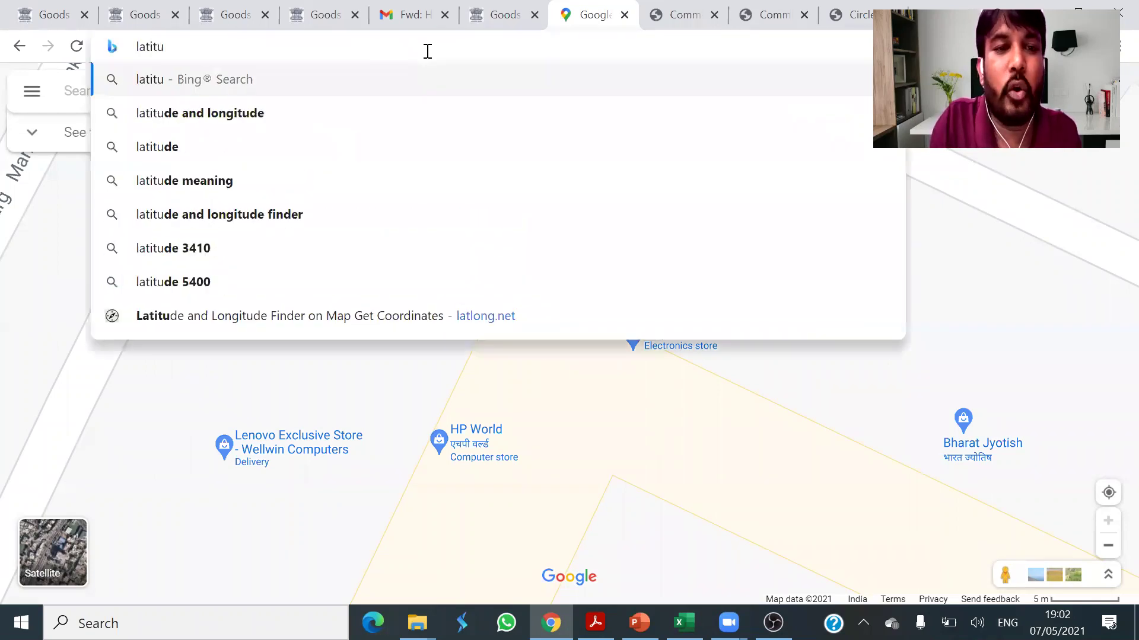
key("Down")
key("Return")
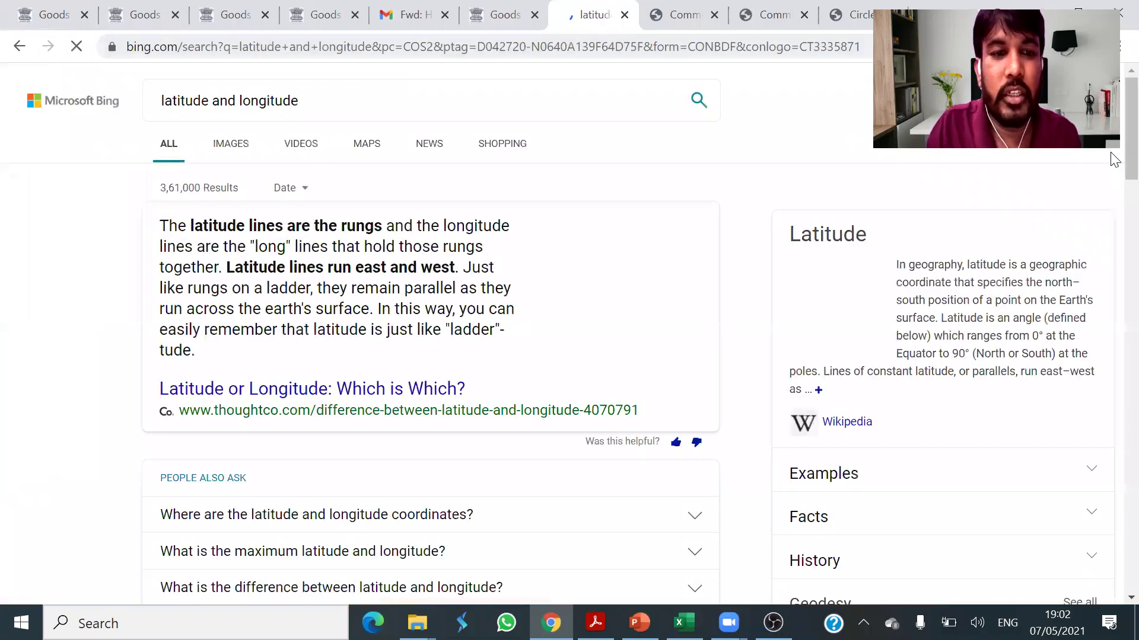
Step: Scroll the results down to the Google Maps Help article on finding coordinates
scroll(1115, 173, "down", 1)
scroll(1115, 174, "down", 1)
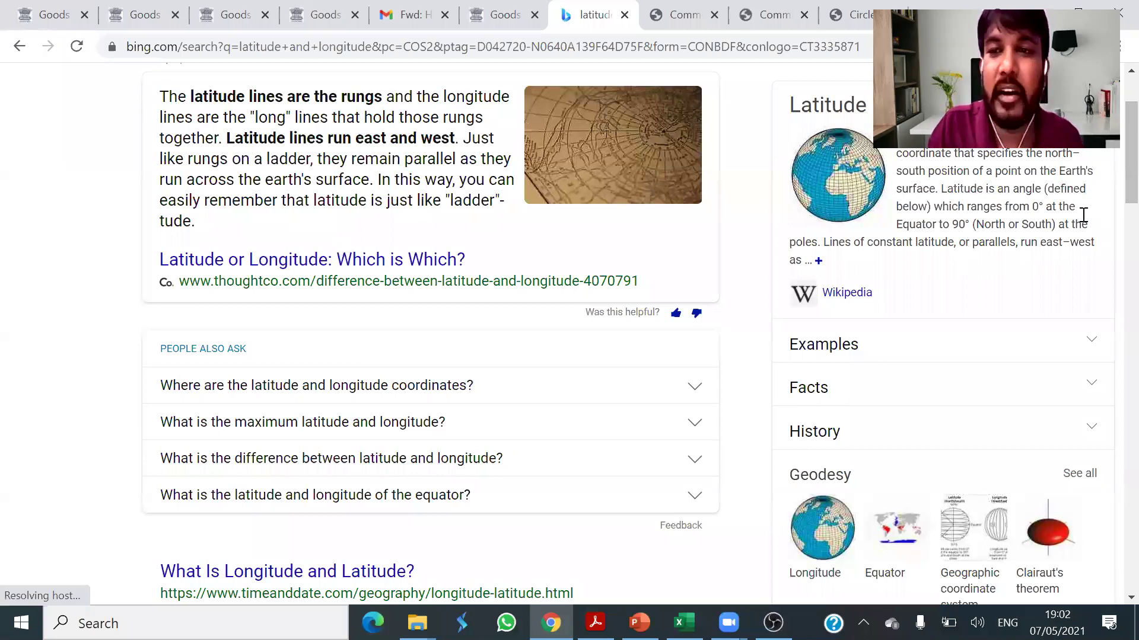
scroll(1115, 178, "down", 4)
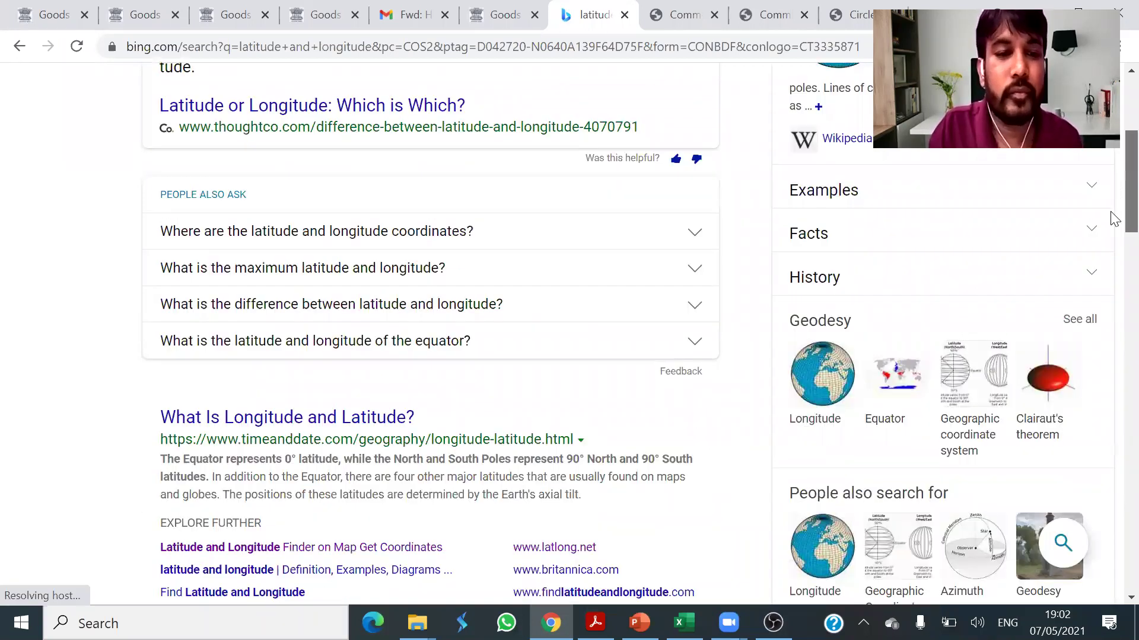
scroll(1114, 273, "down", 4)
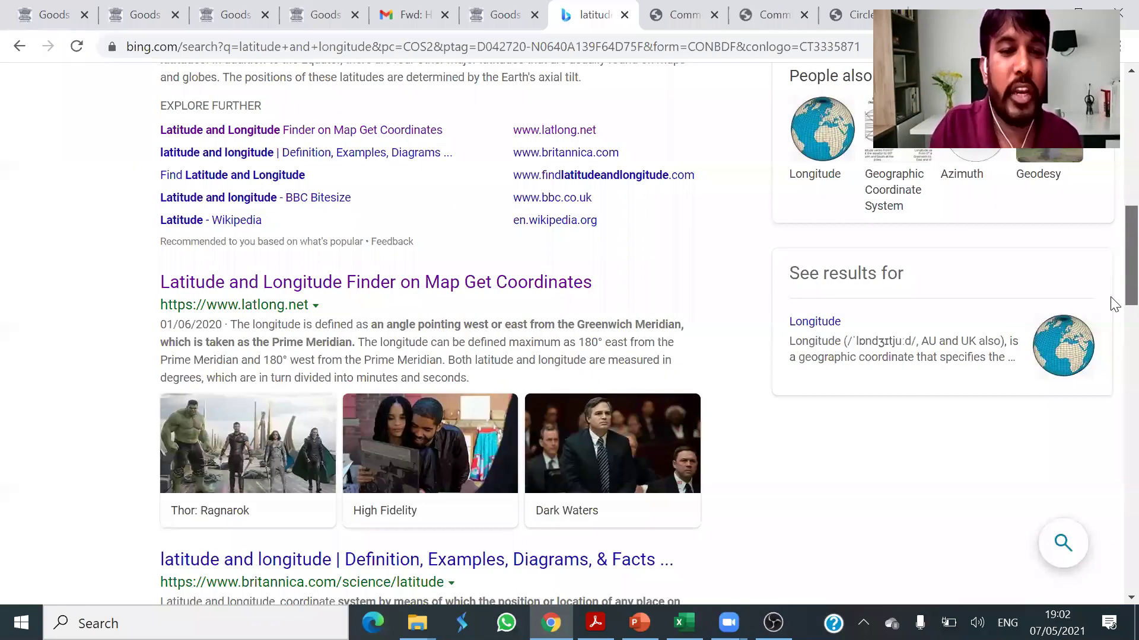
scroll(1114, 308, "down", 3)
scroll(1113, 364, "down", 4)
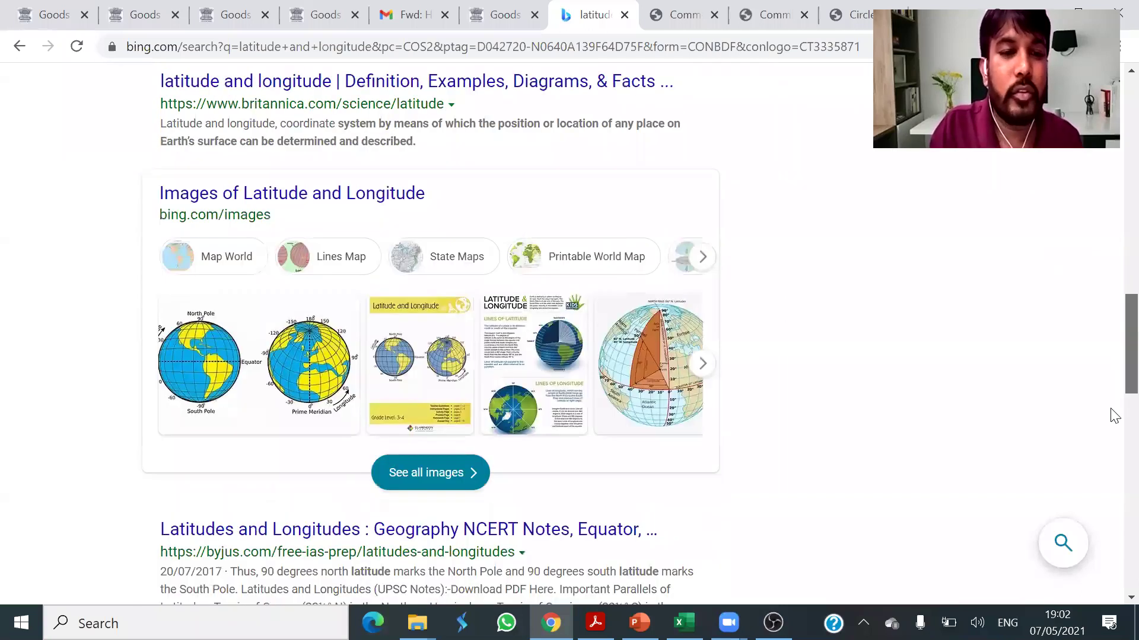
scroll(1113, 414, "down", 4)
scroll(1110, 452, "down", 4)
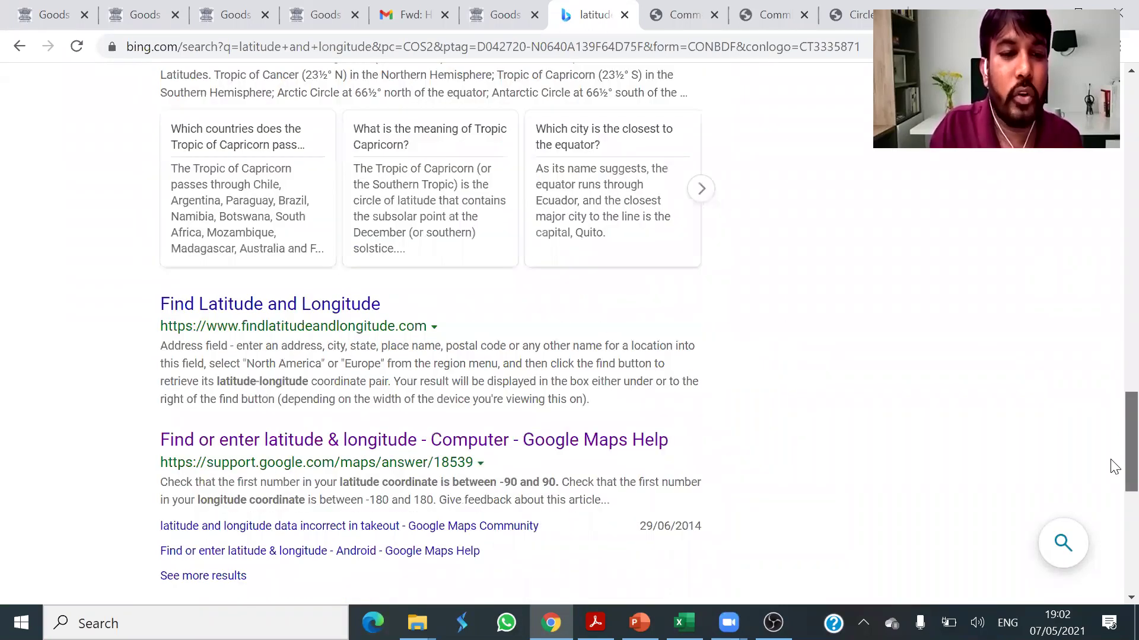
scroll(1111, 463, "down", 1)
scroll(238, 362, "down", 1)
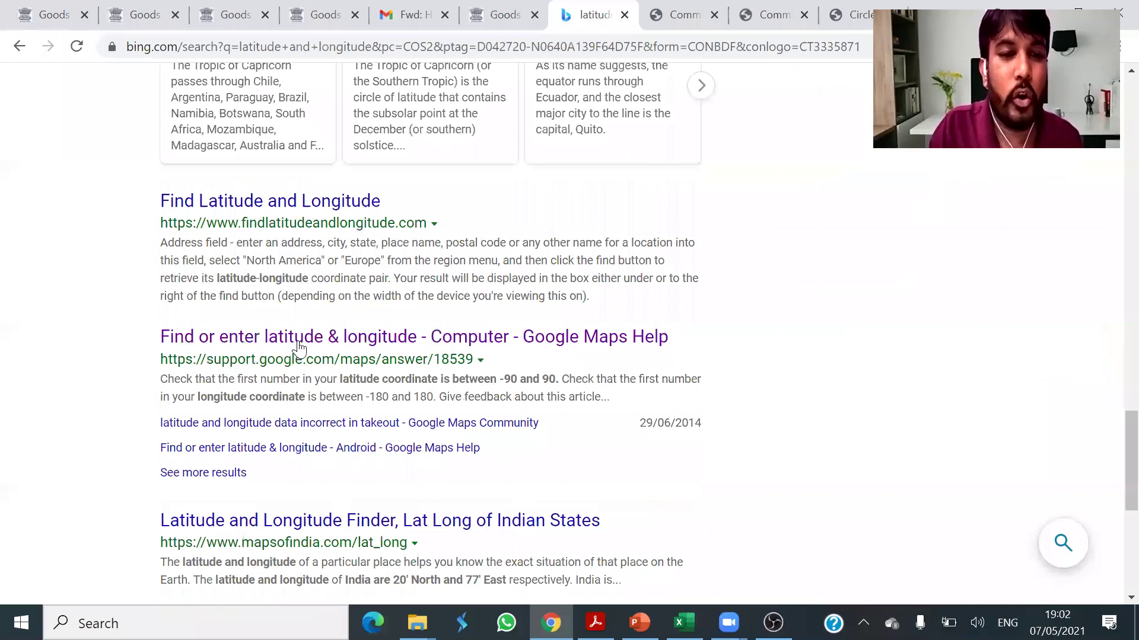
left_click(303, 338)
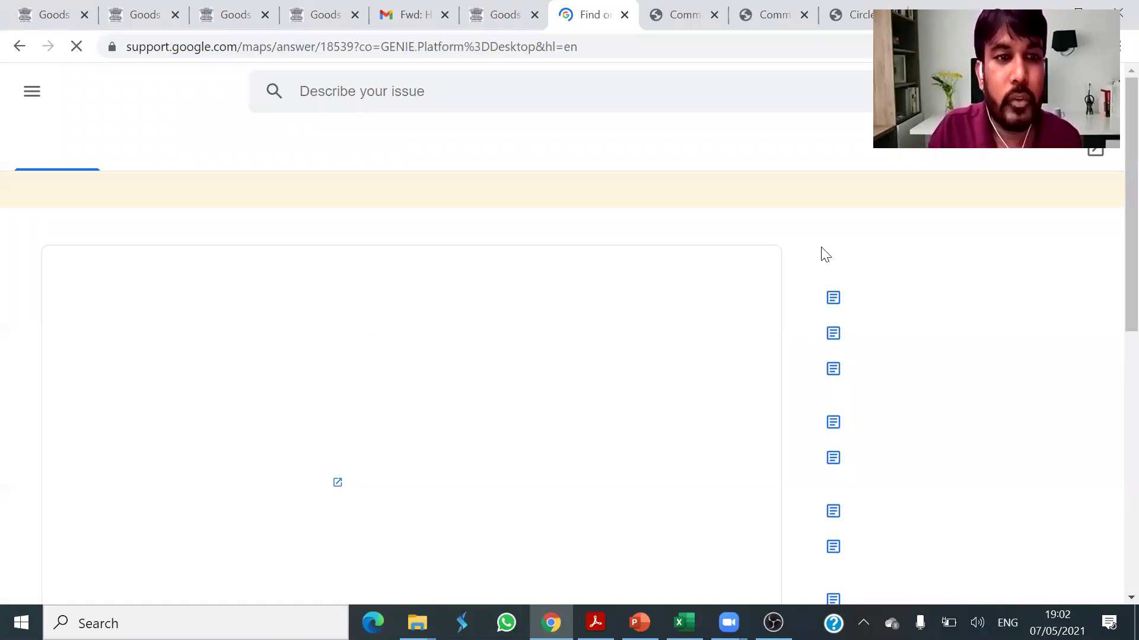
scroll(1112, 296, "down", 2)
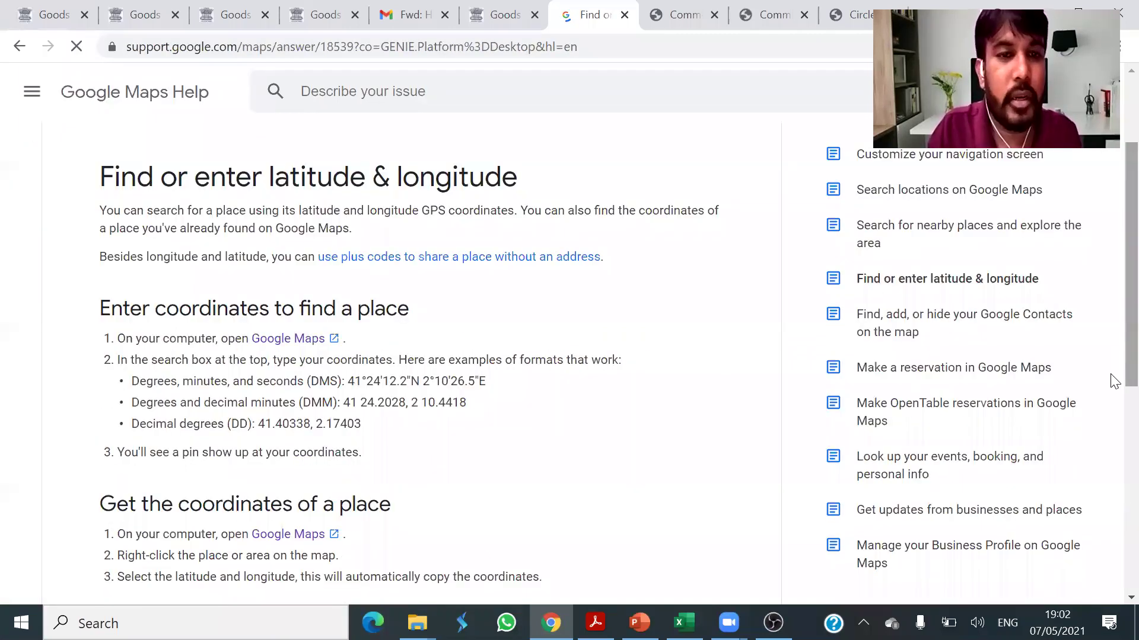
scroll(1113, 427, "down", 2)
scroll(1010, 465, "down", 4)
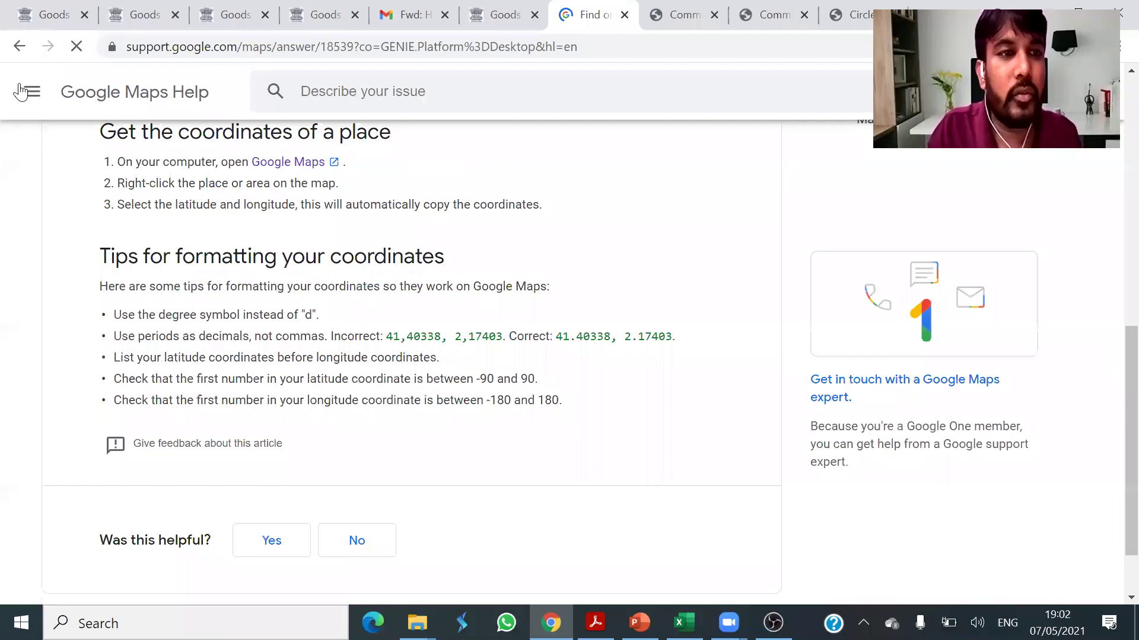
left_click(18, 47)
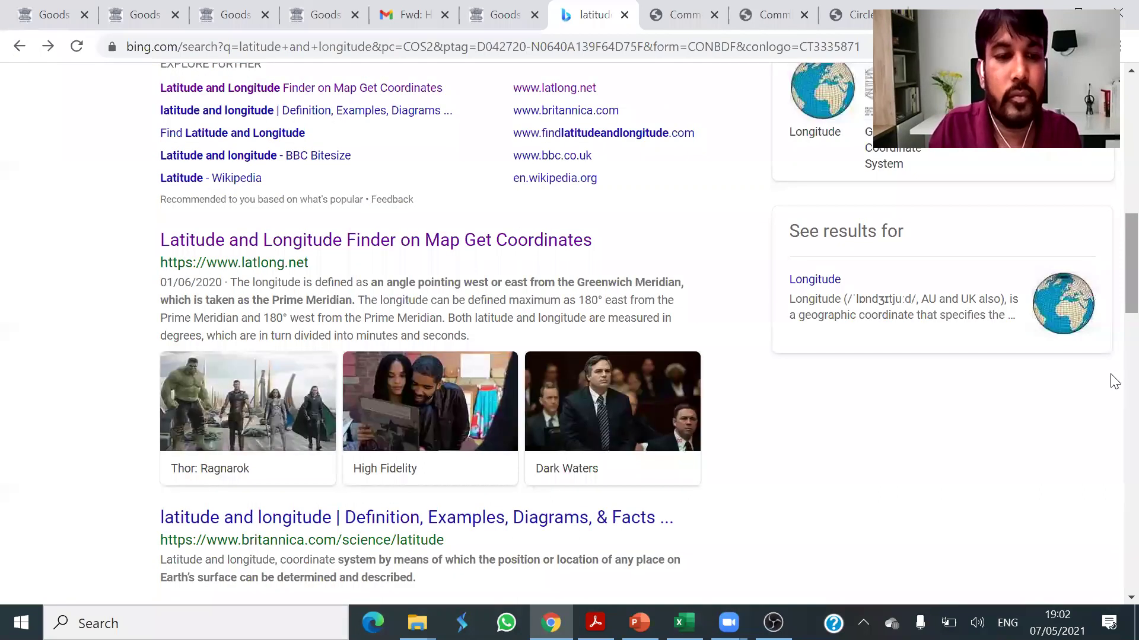
left_click_drag(1111, 466, 1111, 510)
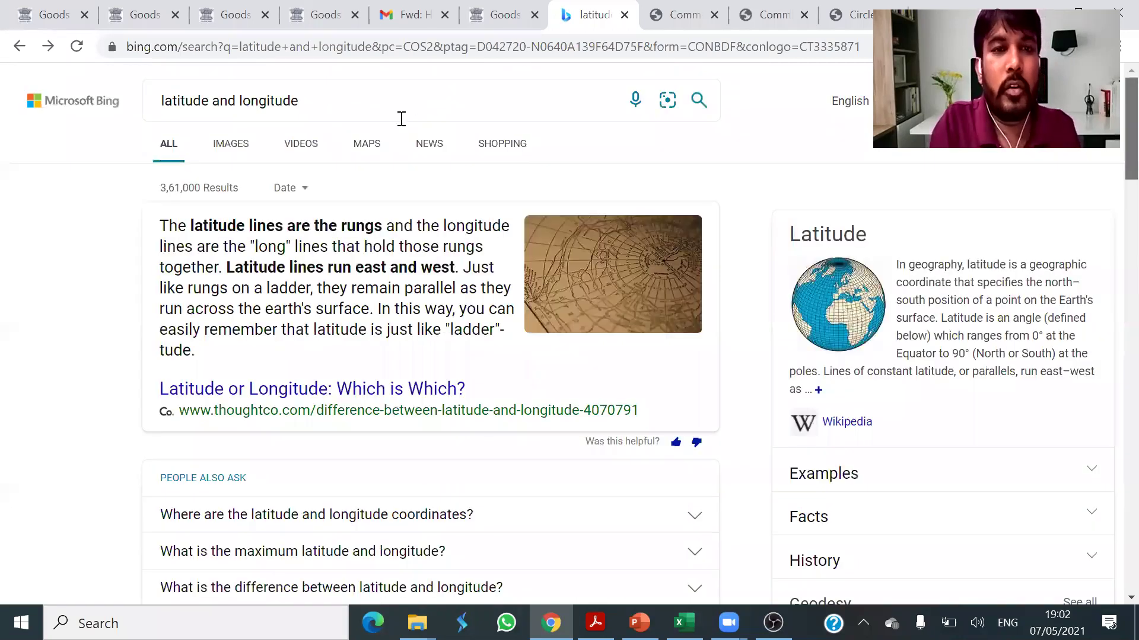
Step: Extend the Bing search to 'latitude and longitude google maps' and run it
left_click(401, 118)
type("goo")
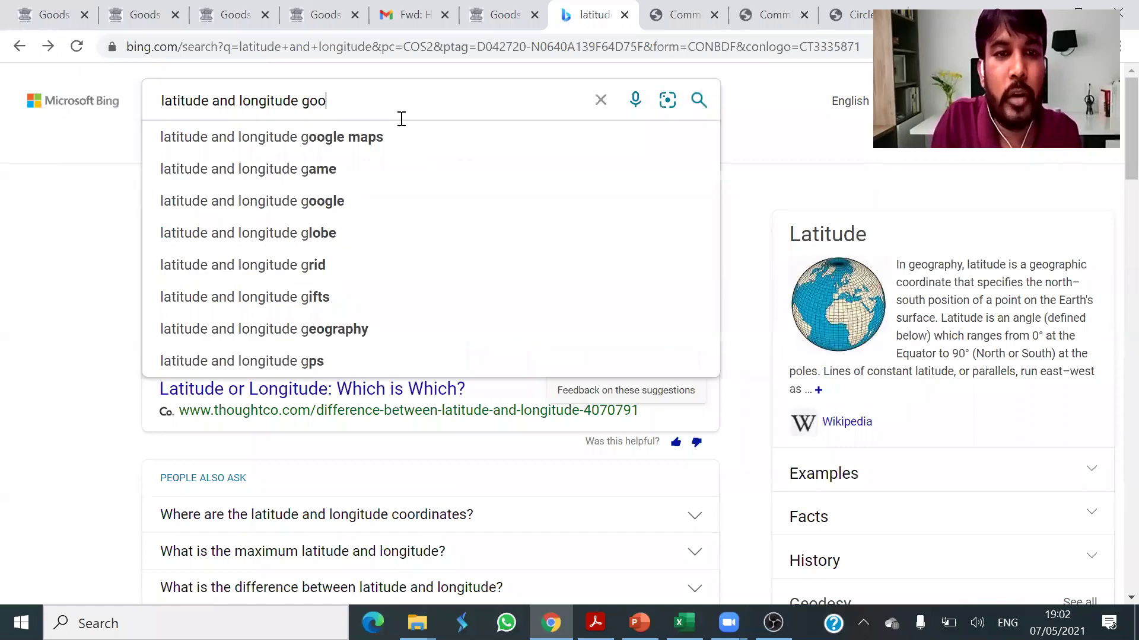
type("gle")
key("Down")
key("Return")
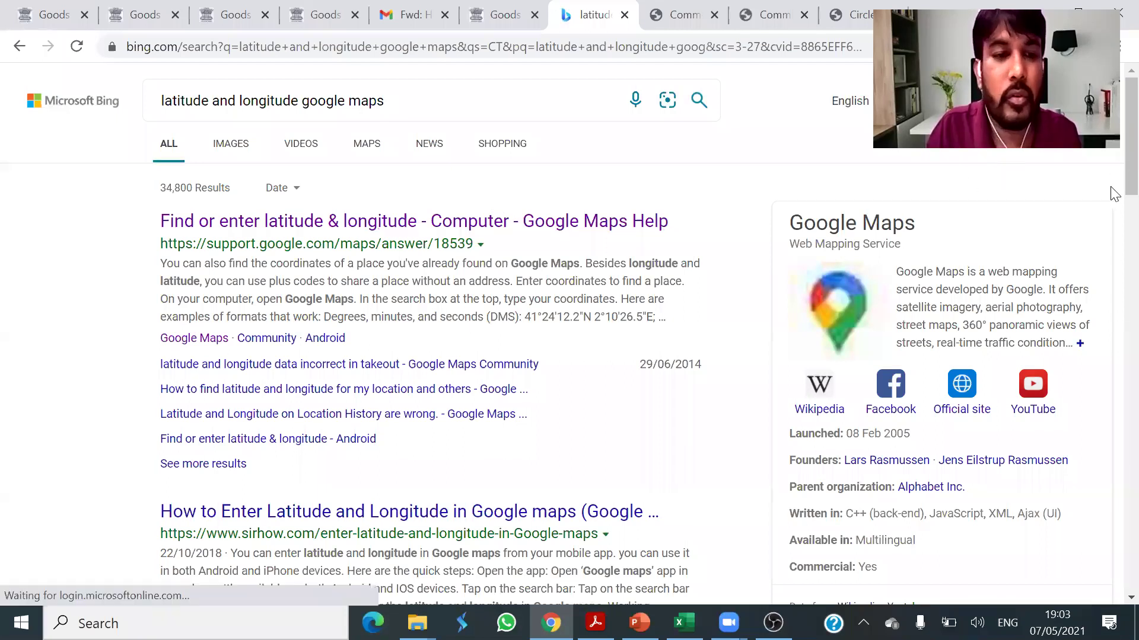
Step: Scroll the results and open the Google Maps result
scroll(1115, 237, "down", 10)
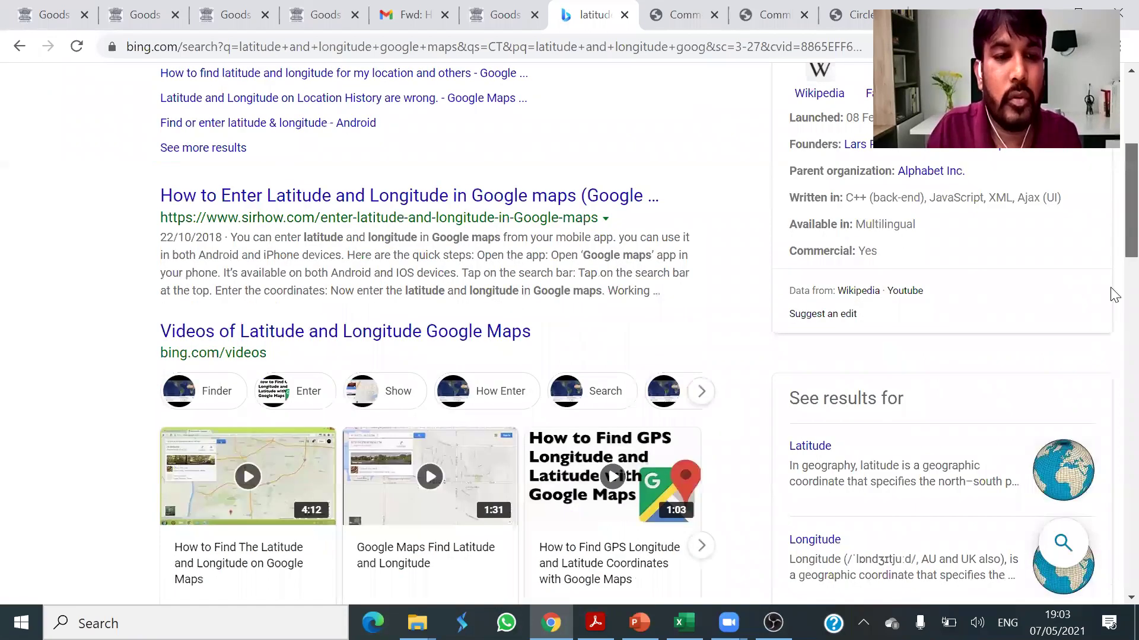
scroll(1112, 323, "down", 2)
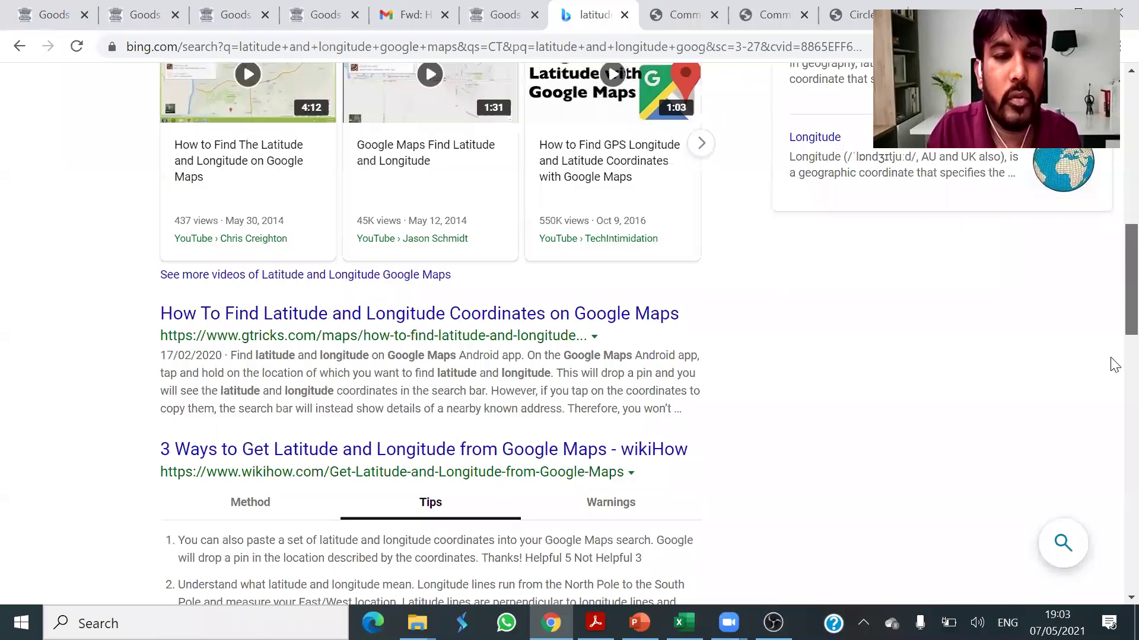
scroll(1114, 363, "down", 4)
scroll(1112, 373, "down", 1)
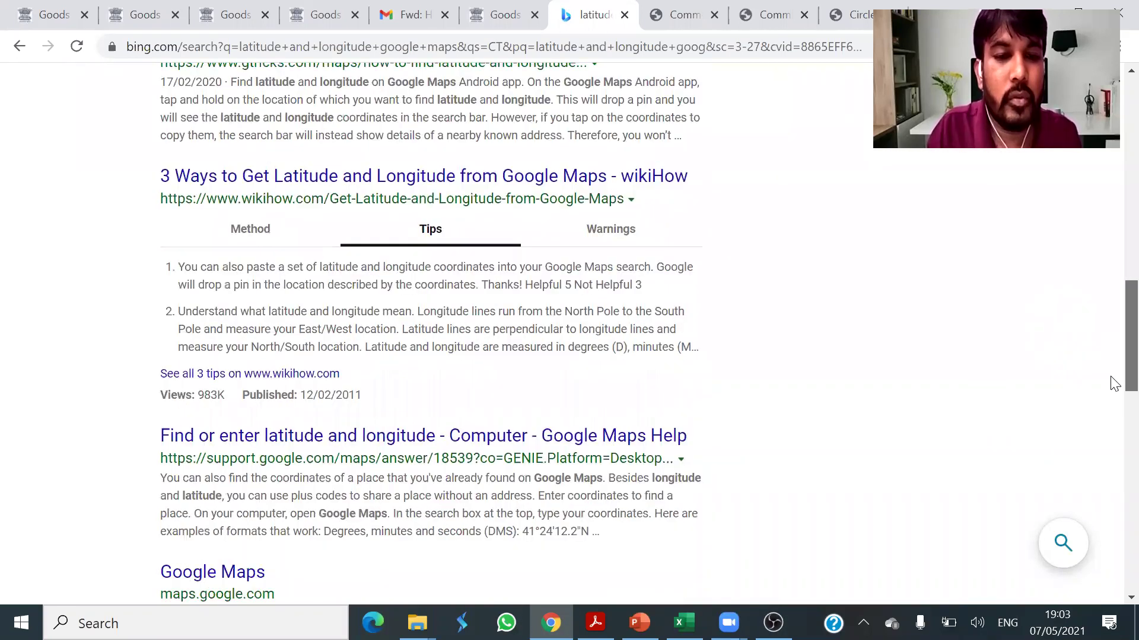
scroll(1113, 391, "down", 1)
scroll(1114, 403, "down", 1)
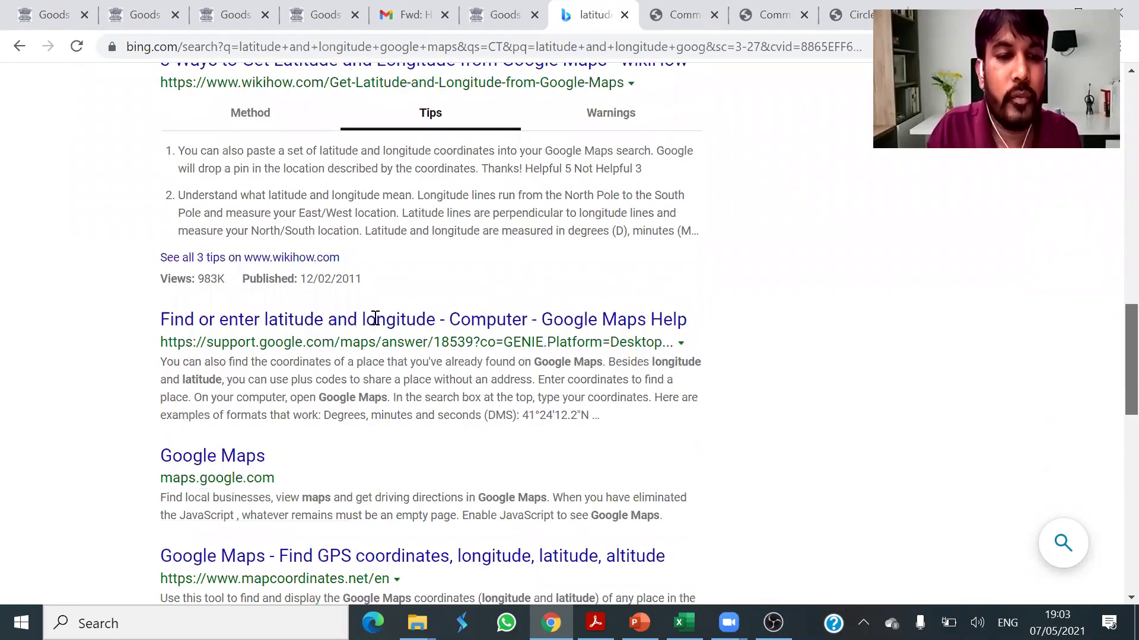
scroll(373, 319, "down", 1)
left_click(222, 396)
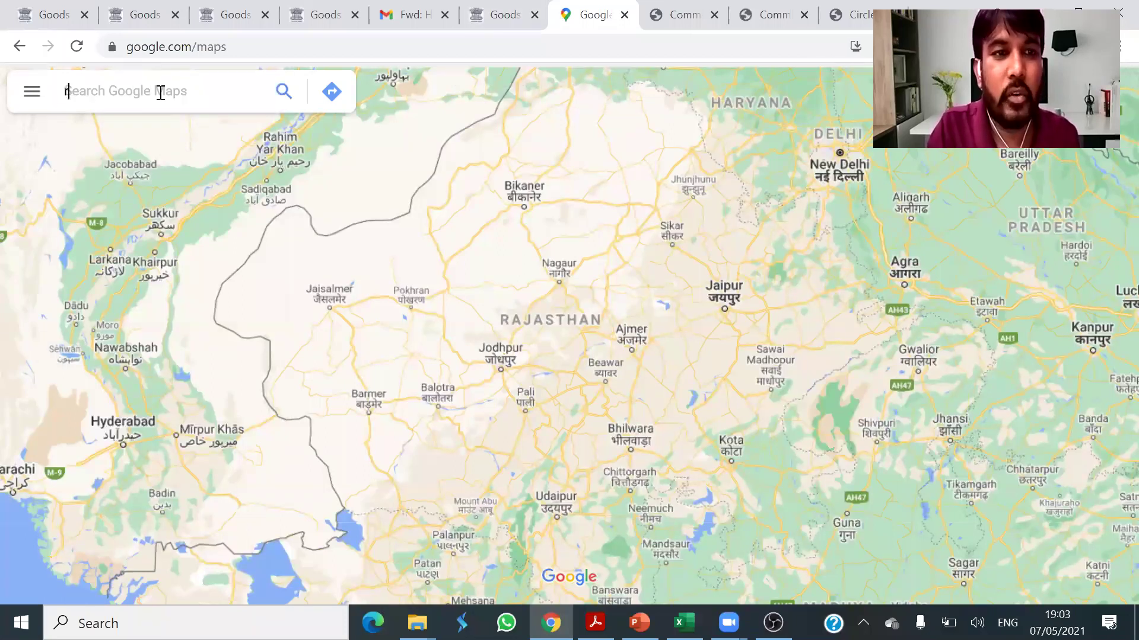
type("ridhi sidhi")
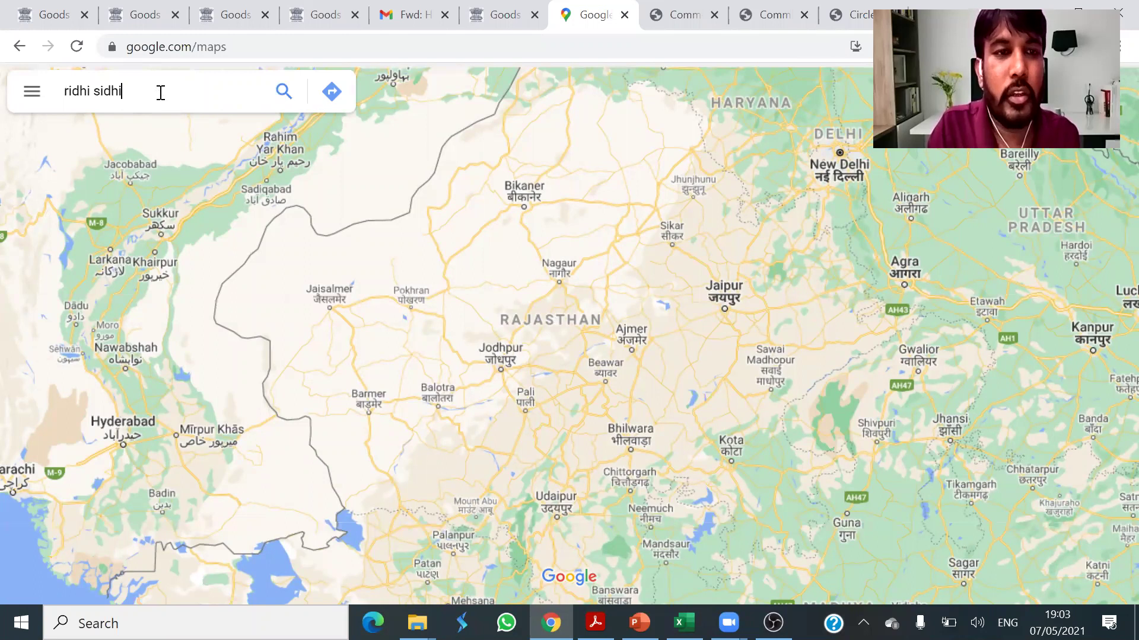
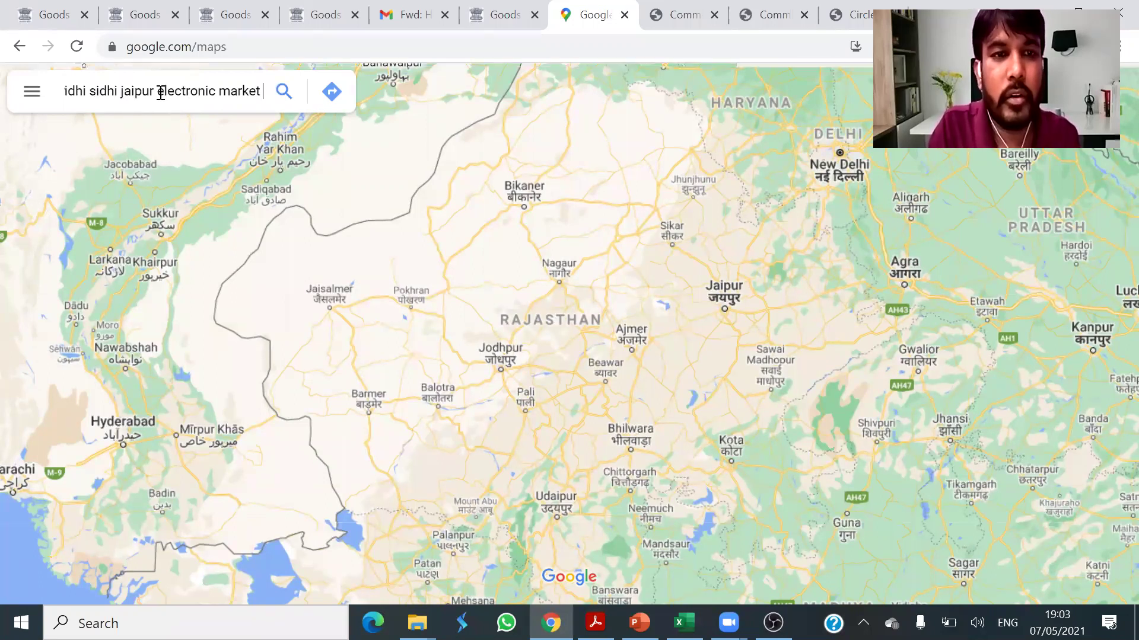
type("jaipur")
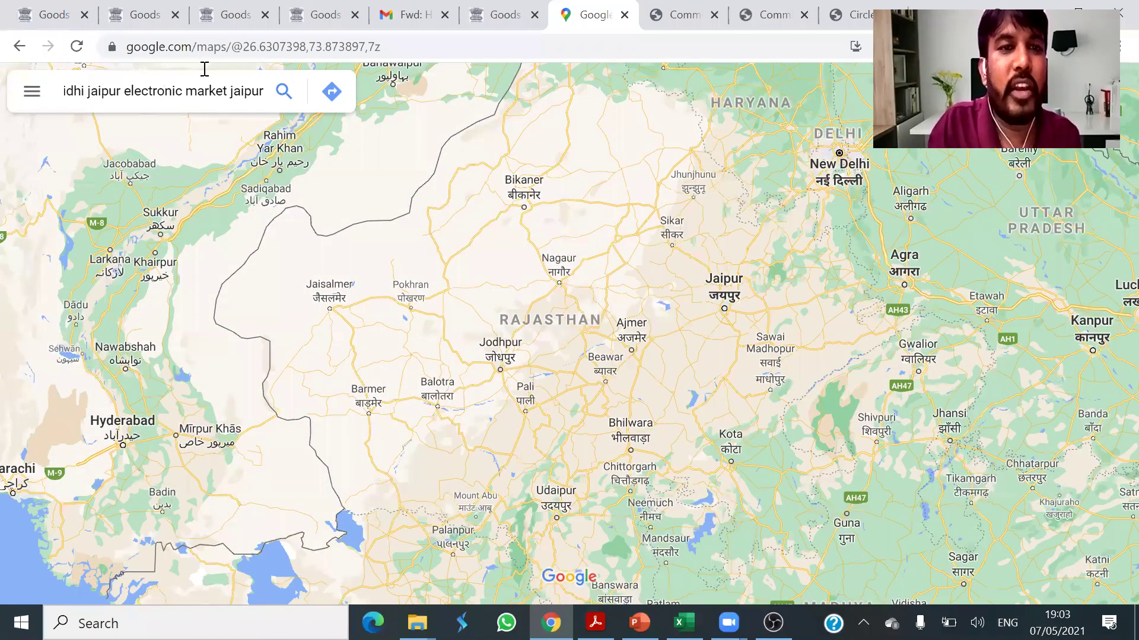
key("Return")
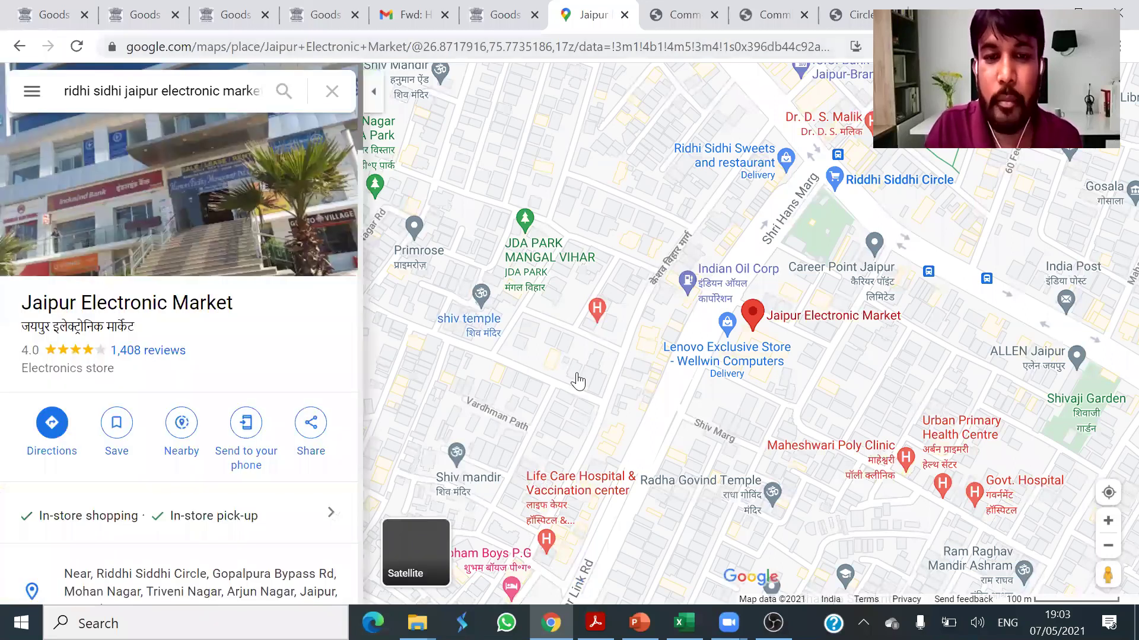
Step: Zoom in and drop a pin near Shri Hans Marg at 26.871241, 75.774500
left_click(638, 474)
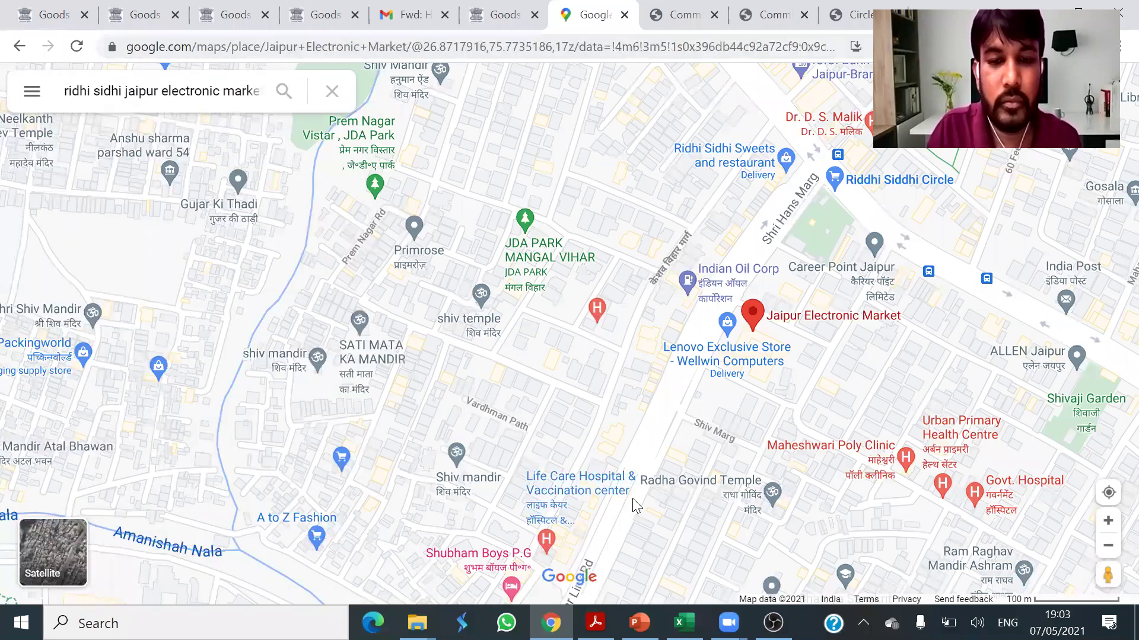
scroll(632, 481, "up", 1)
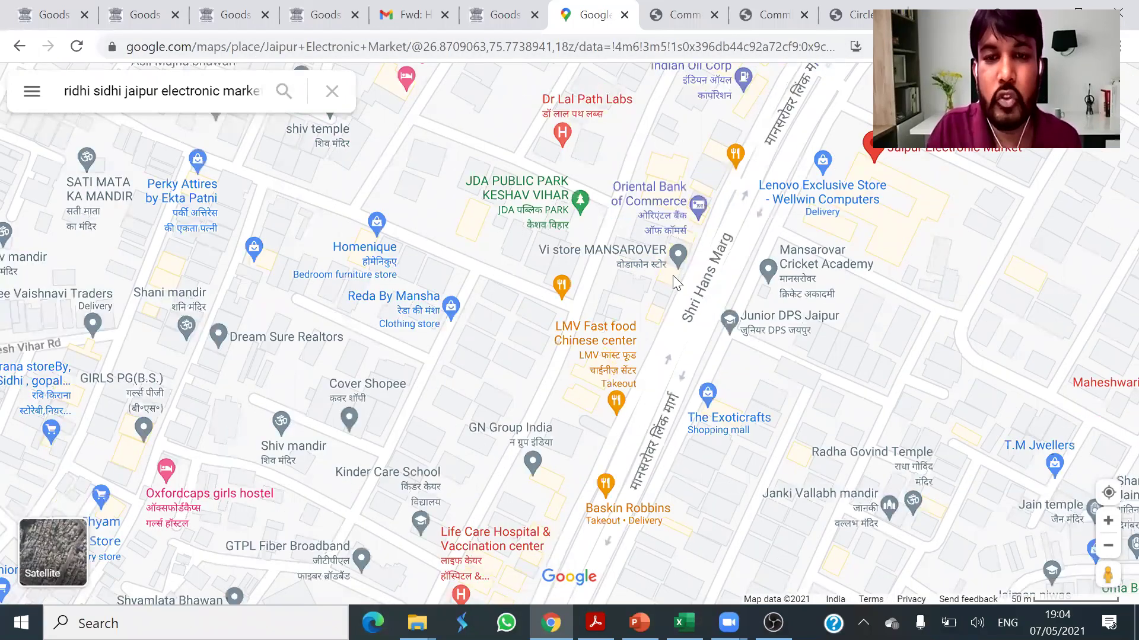
left_click(670, 272)
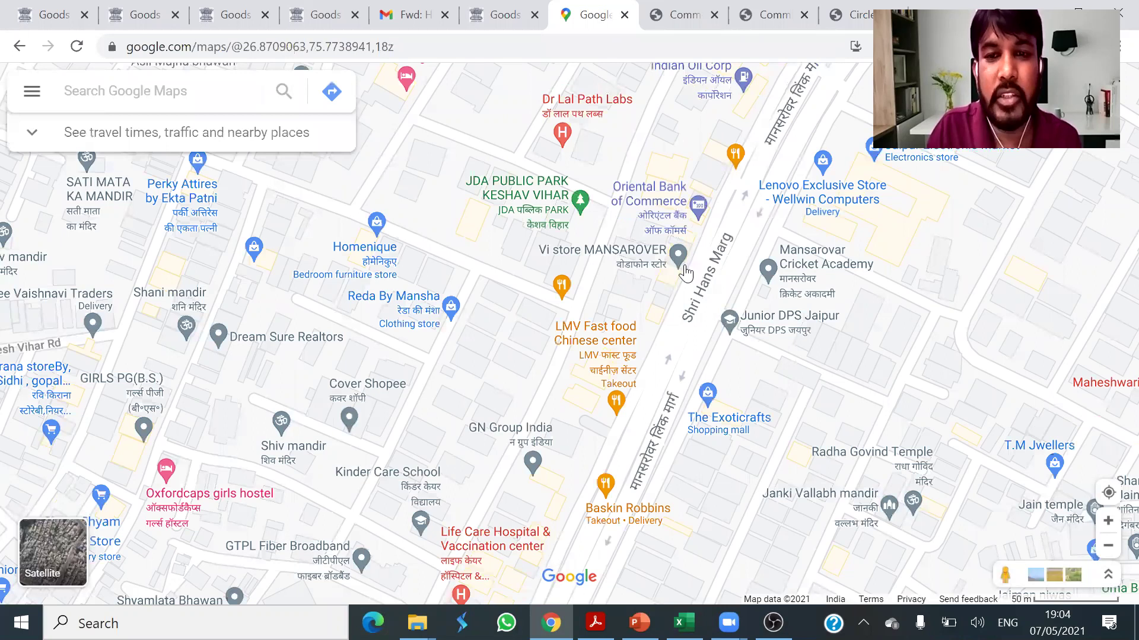
mouse_move(679, 274)
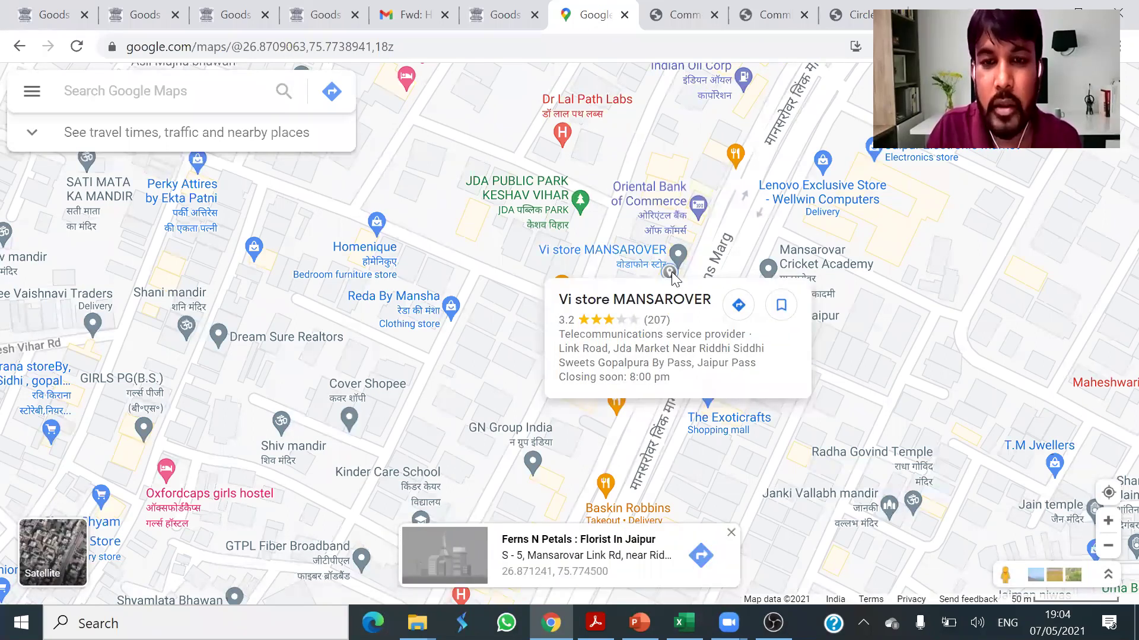
left_click(671, 273)
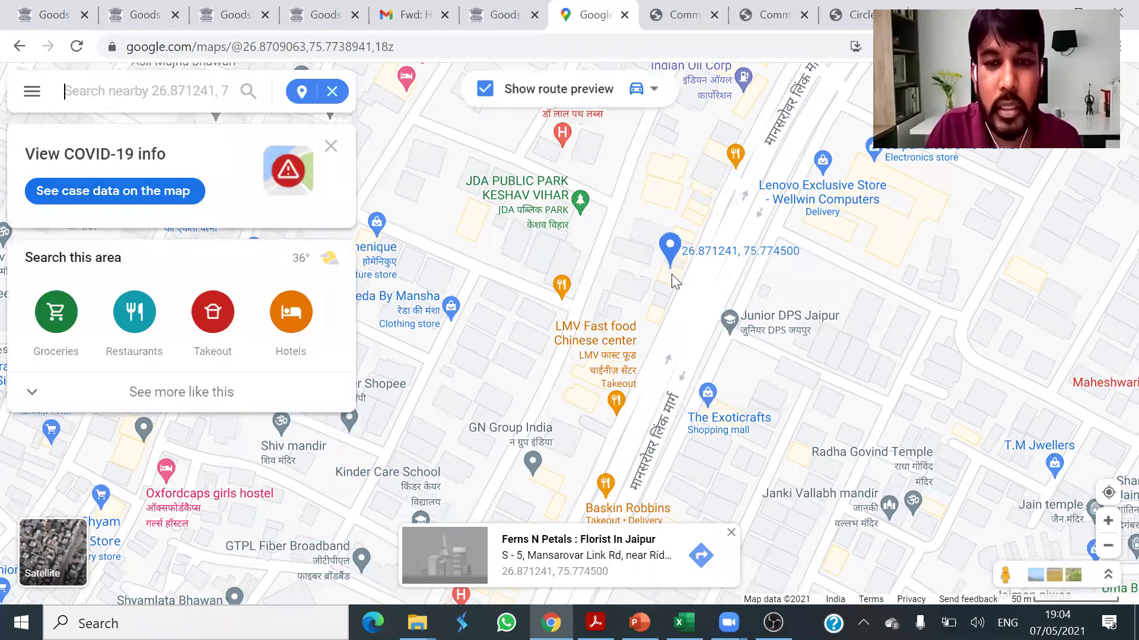
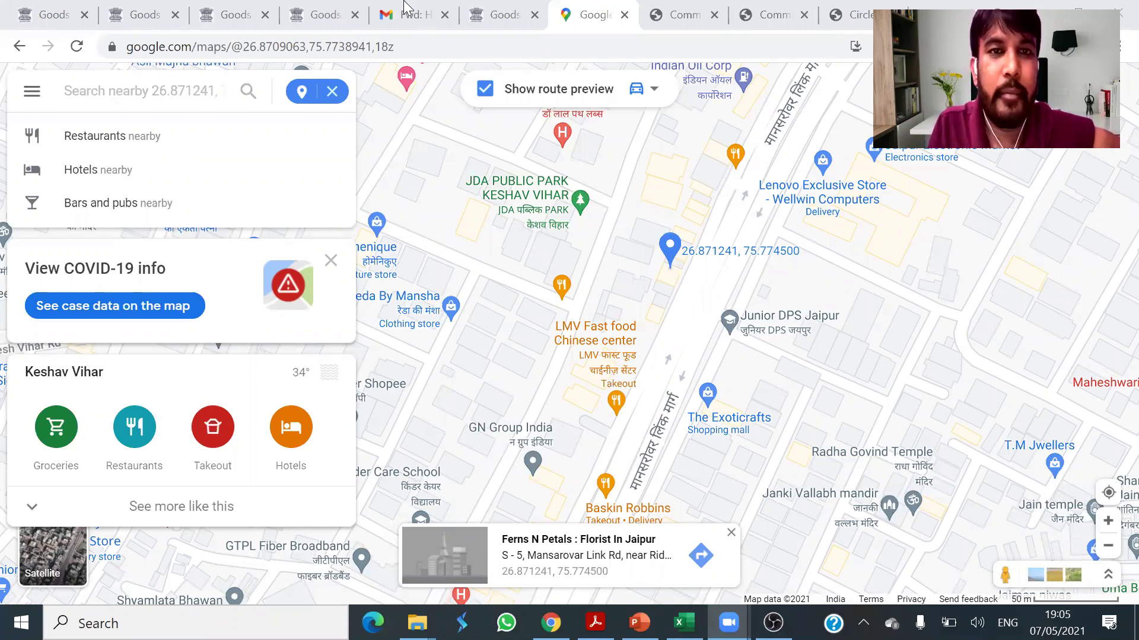
Step: Return to the Gmail inbox and start a fresh search by the sender's name
left_click(405, 11)
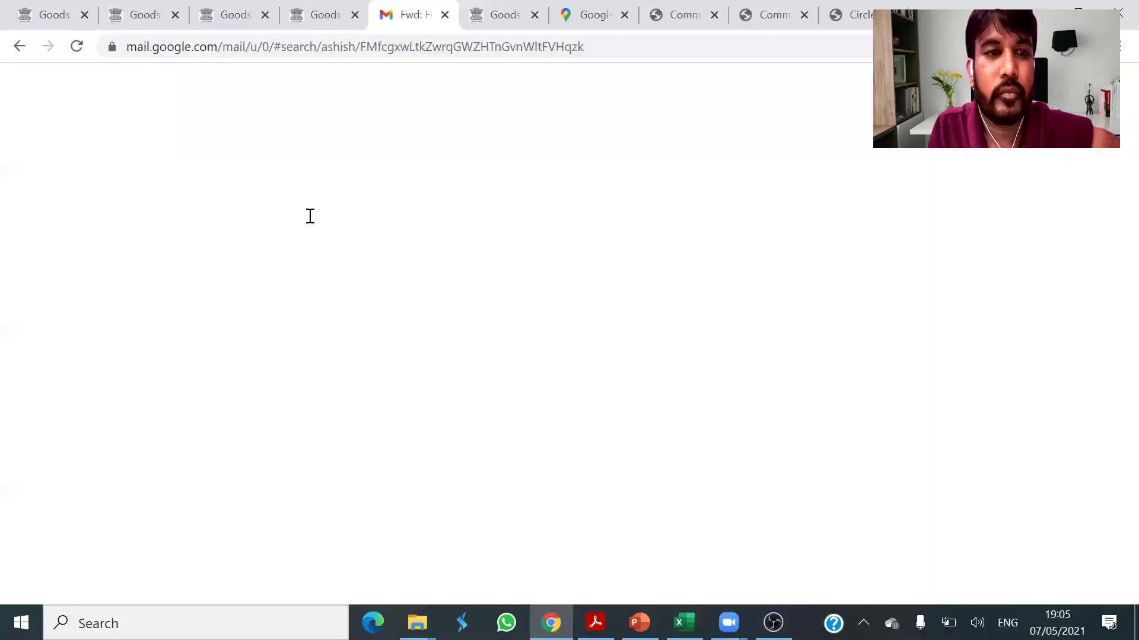
left_click(98, 215)
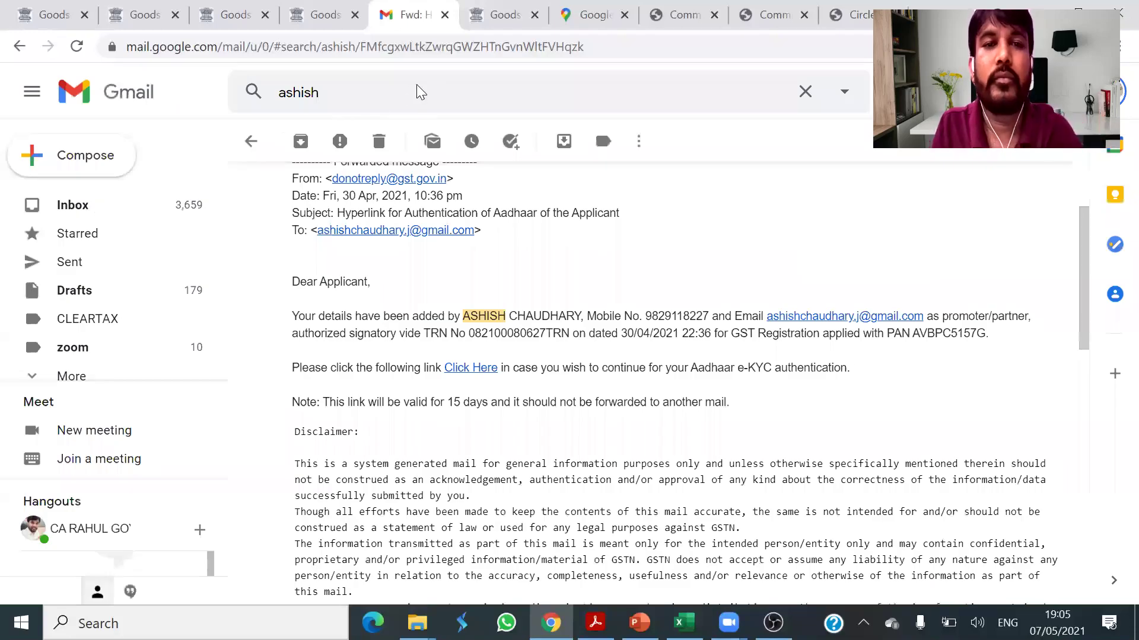
left_click(387, 88)
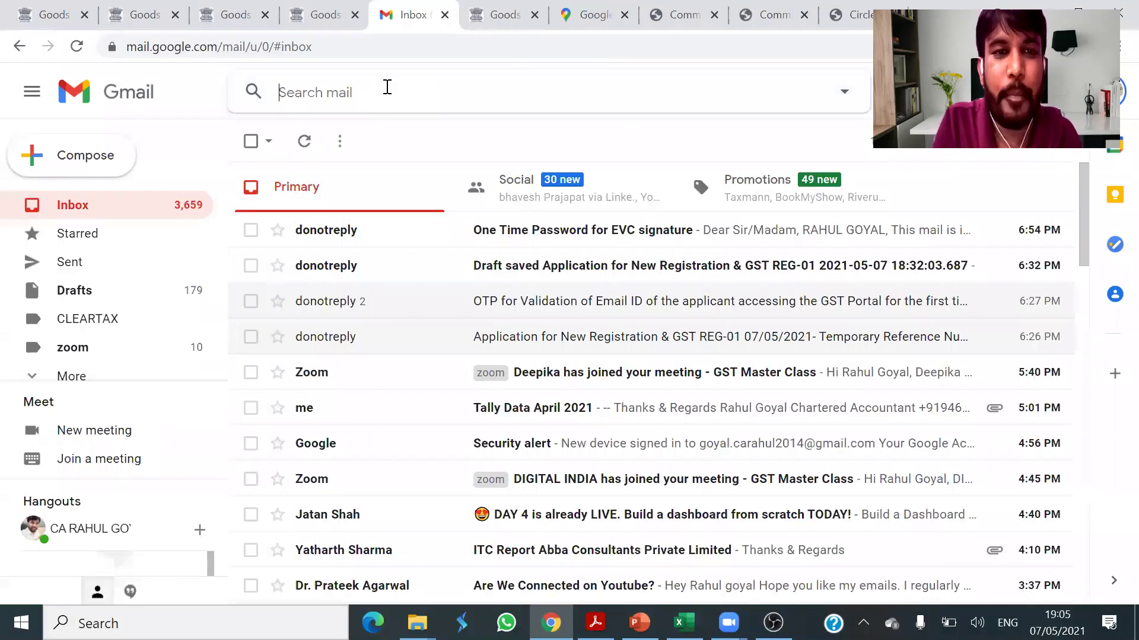
type("seenu")
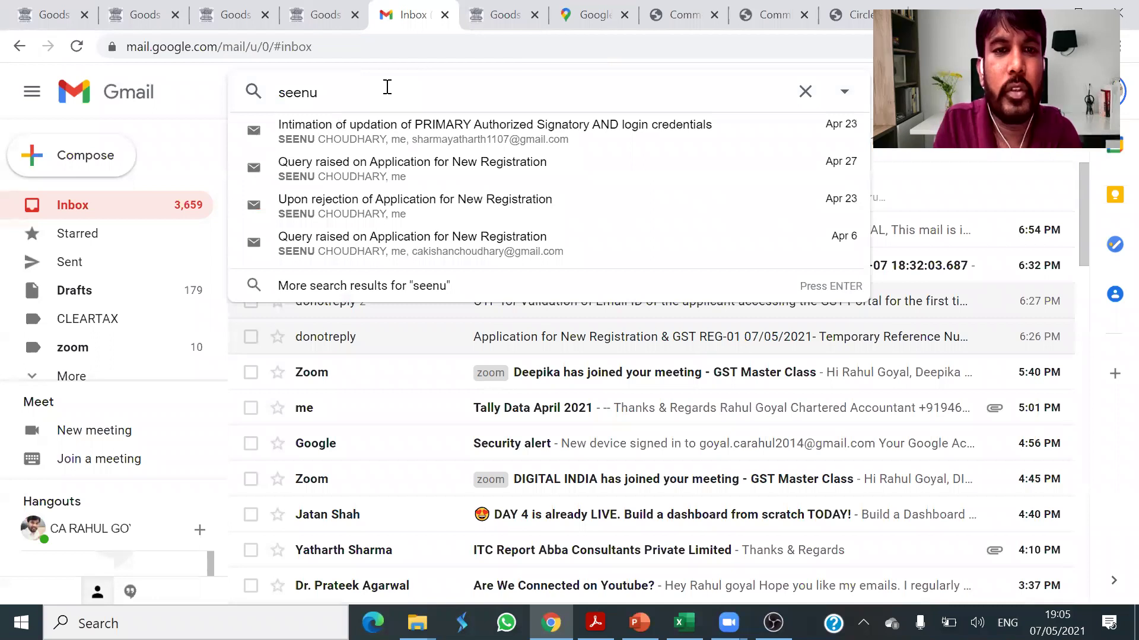
Step: Open the Apr 27 'Query raised on Application for New Registration' email and scroll to the notice
left_click(385, 165)
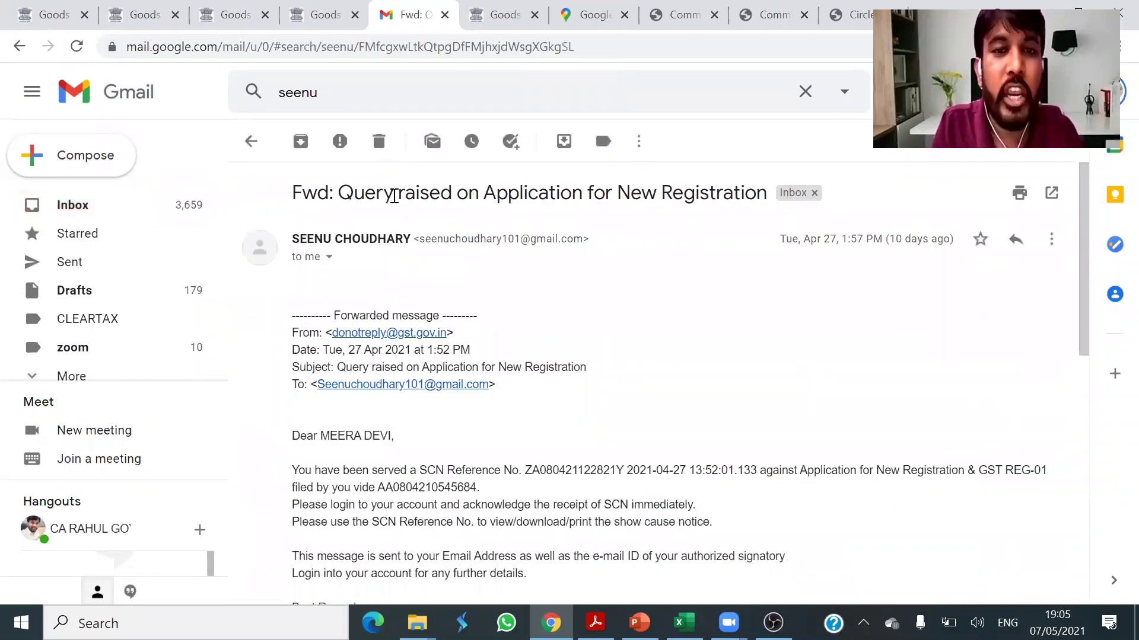
left_click_drag(393, 195, 396, 195)
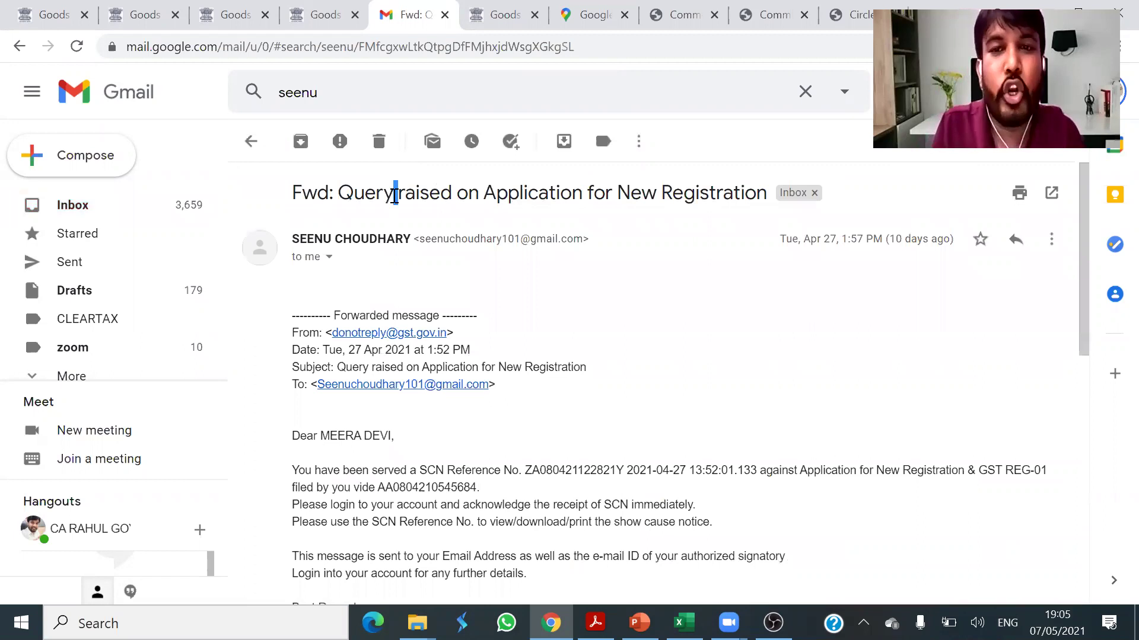
scroll(394, 196, "down", 2)
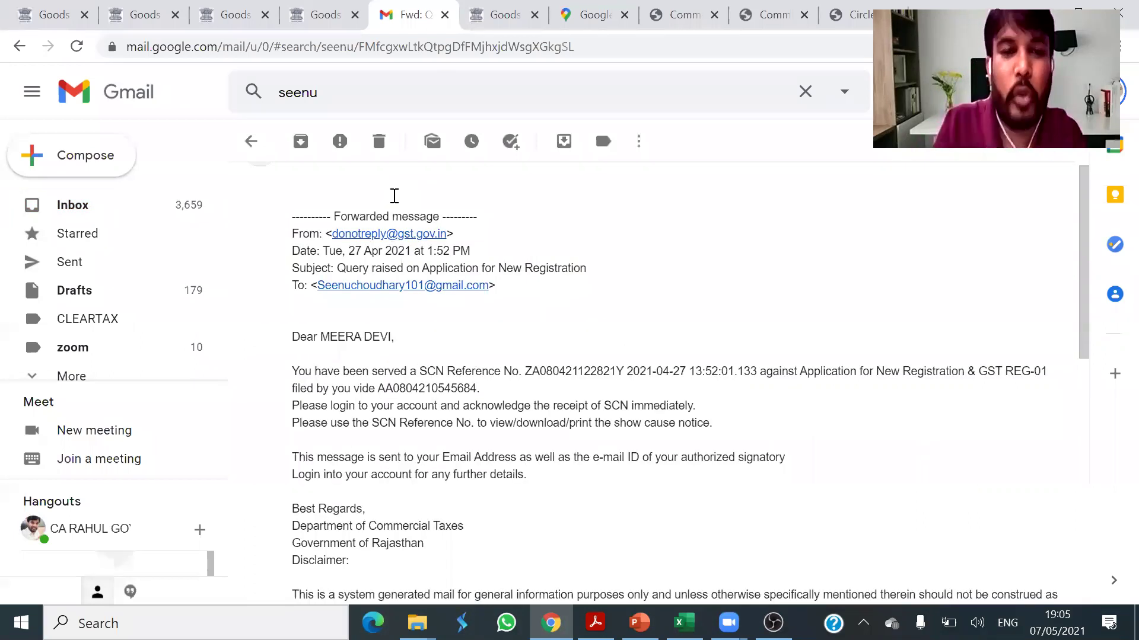
scroll(395, 196, "down", 2)
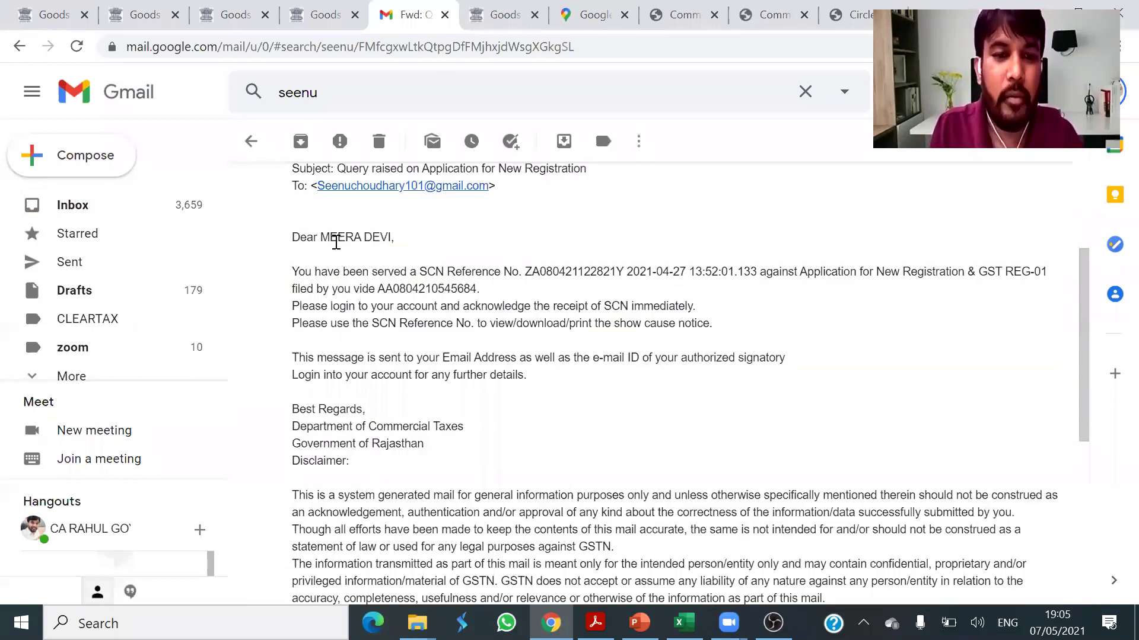
Step: Highlight the greeting, show-cause paragraph, SCN reference and login instruction lines of the notice
triple_click(336, 242)
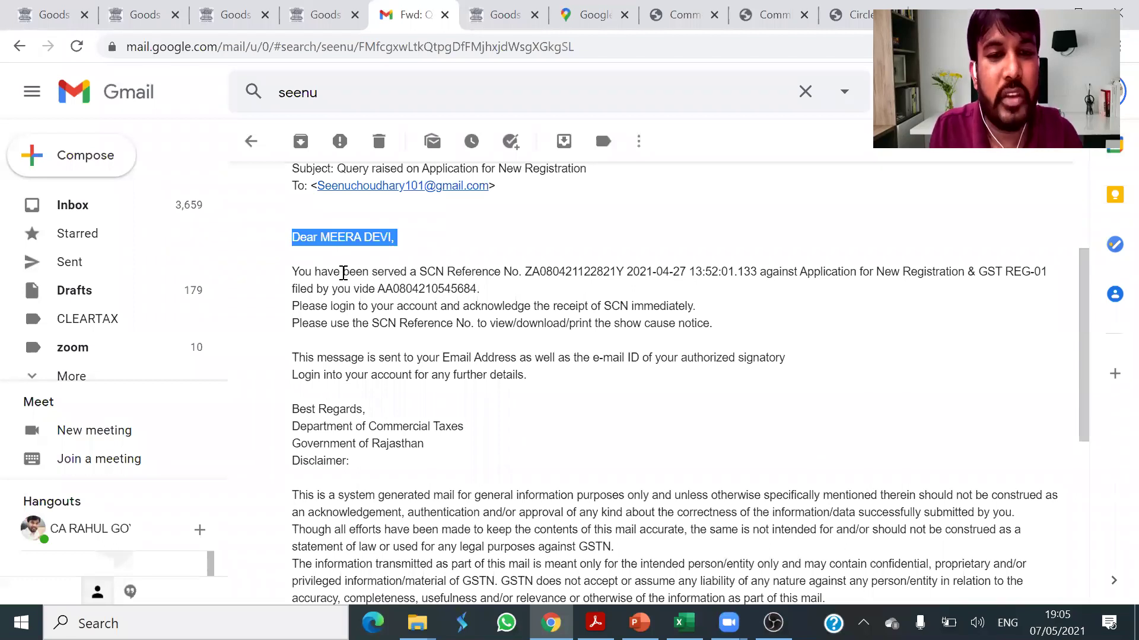
double_click(343, 273)
triple_click(472, 274)
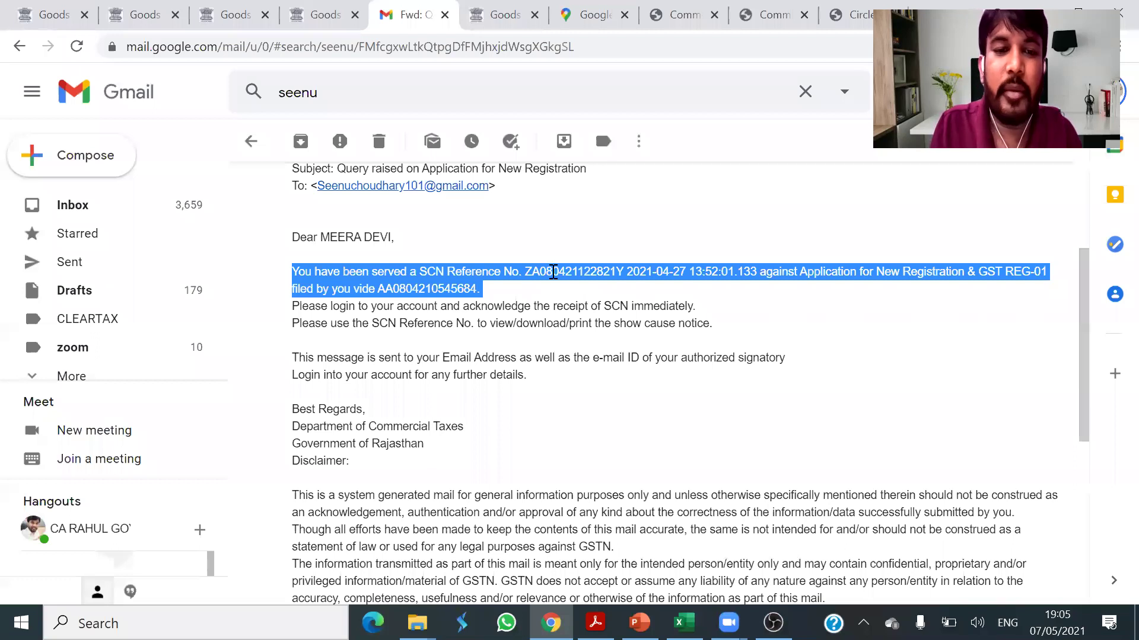
double_click(553, 272)
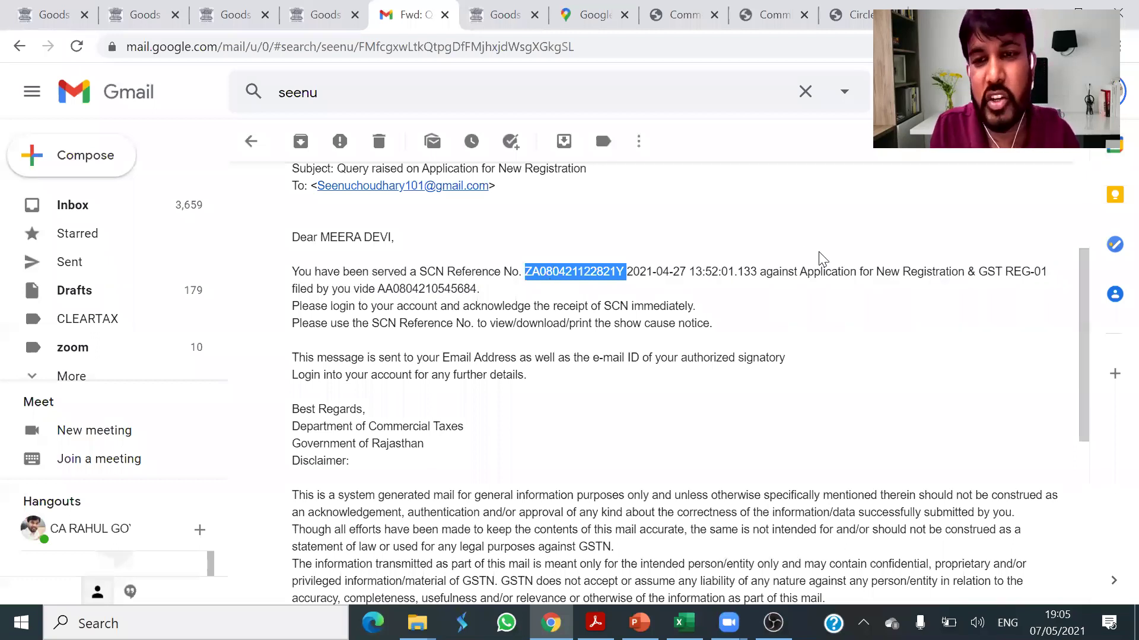
left_click_drag(825, 271, 878, 294)
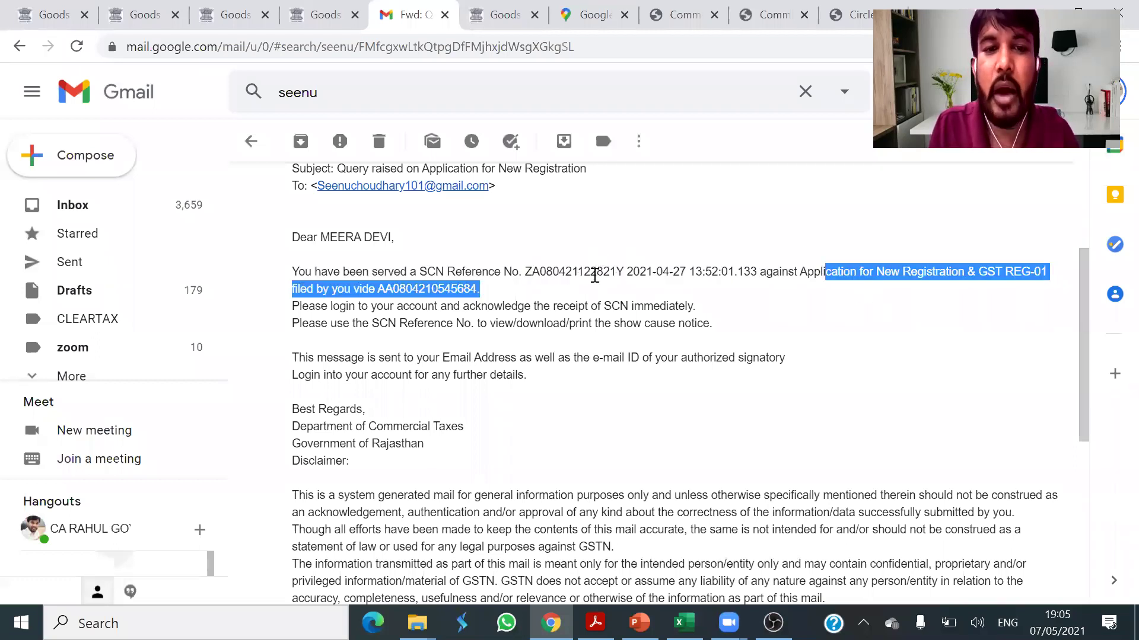
left_click_drag(594, 276, 597, 286)
left_click(597, 287)
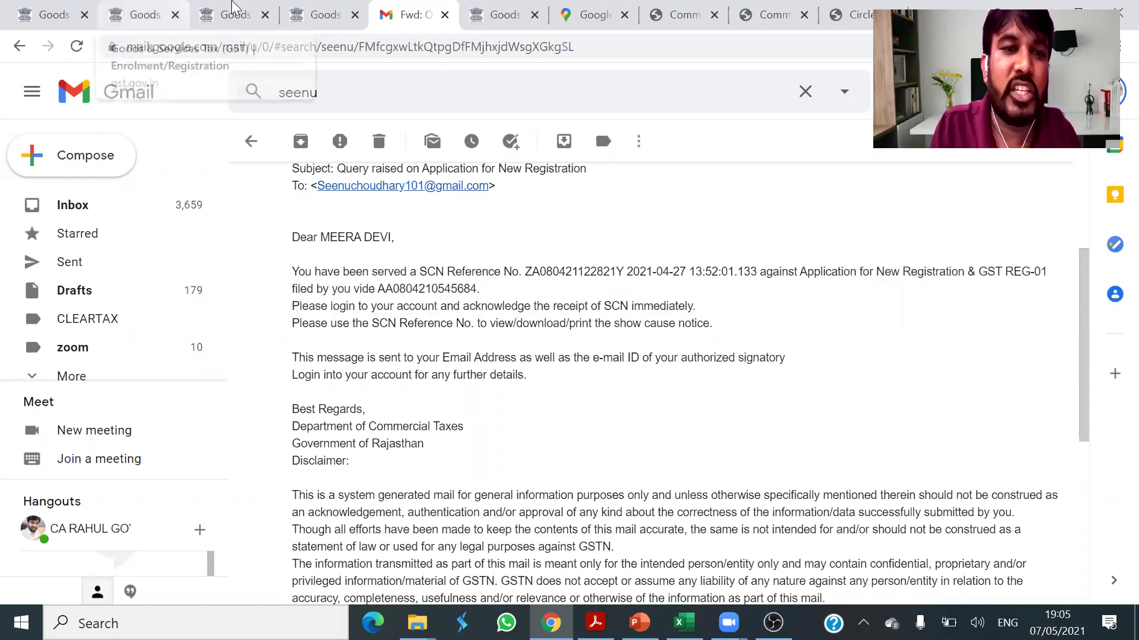
Step: Look through the GST help tabs, then load gst.gov.in in the Aadhaar authentication tab
left_click(148, 8)
left_click(235, 7)
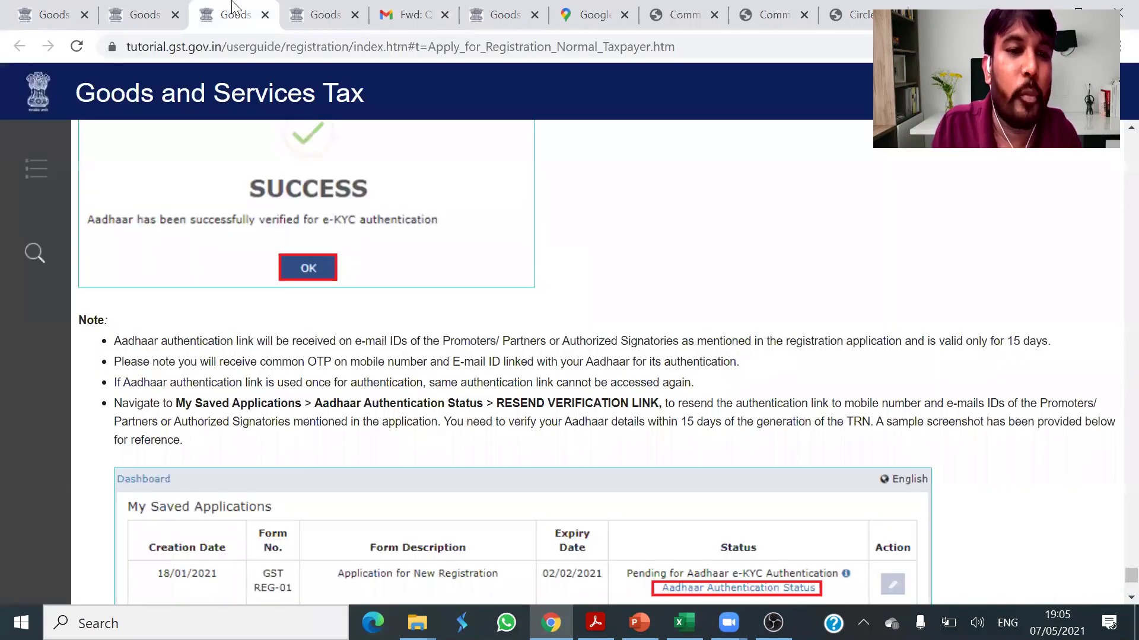
left_click(150, 7)
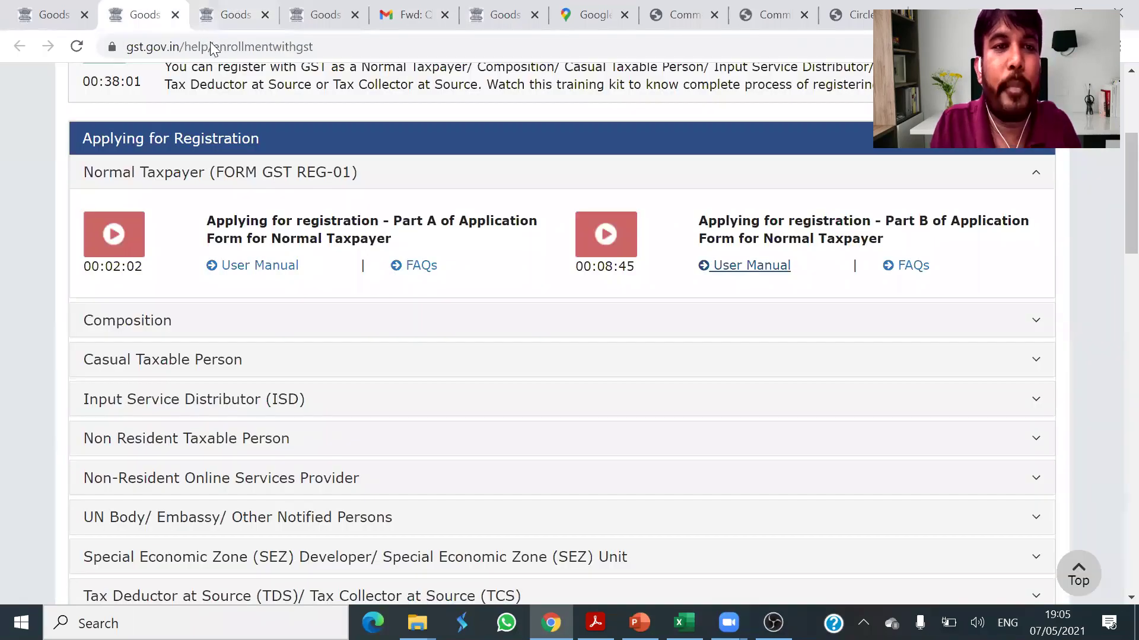
left_click(53, 15)
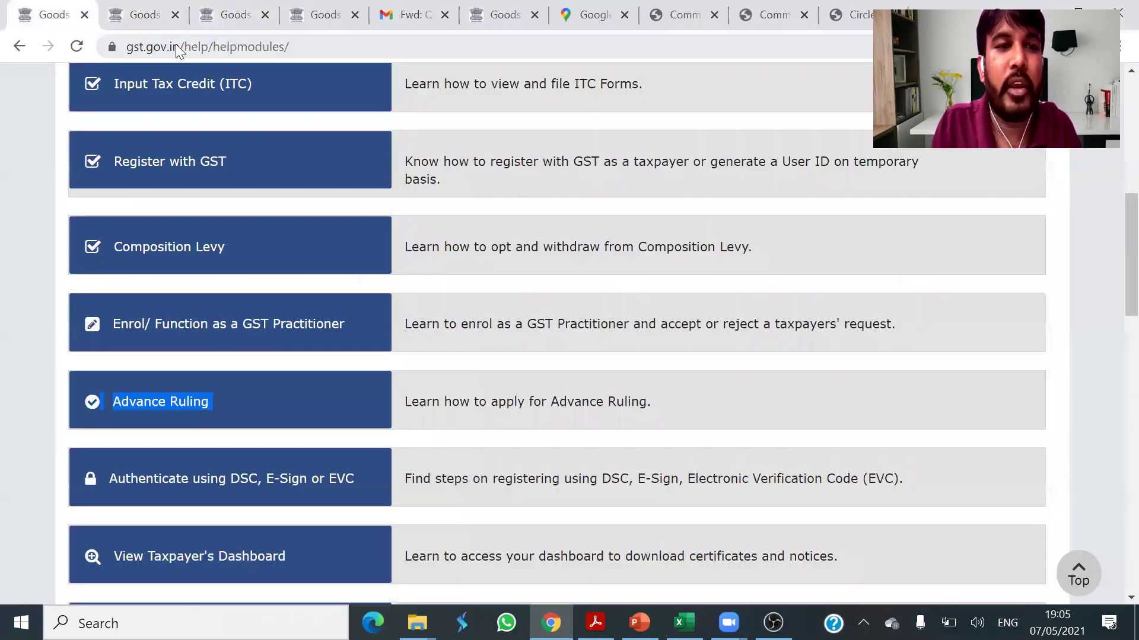
left_click(176, 44)
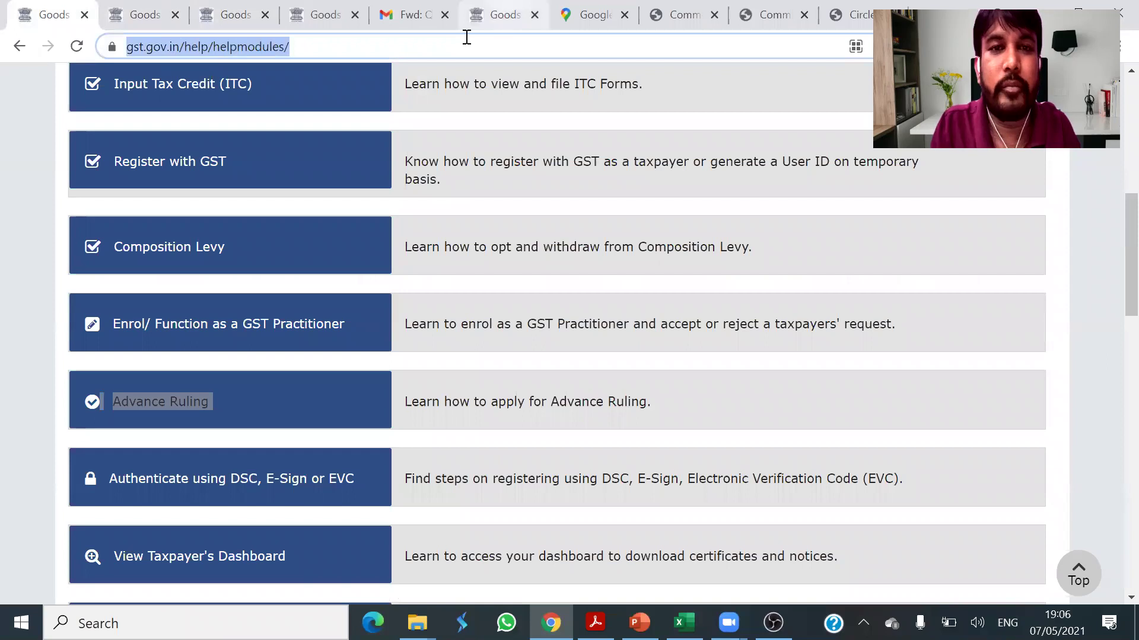
left_click(474, 18)
left_click(465, 37)
type("gst.gov.in")
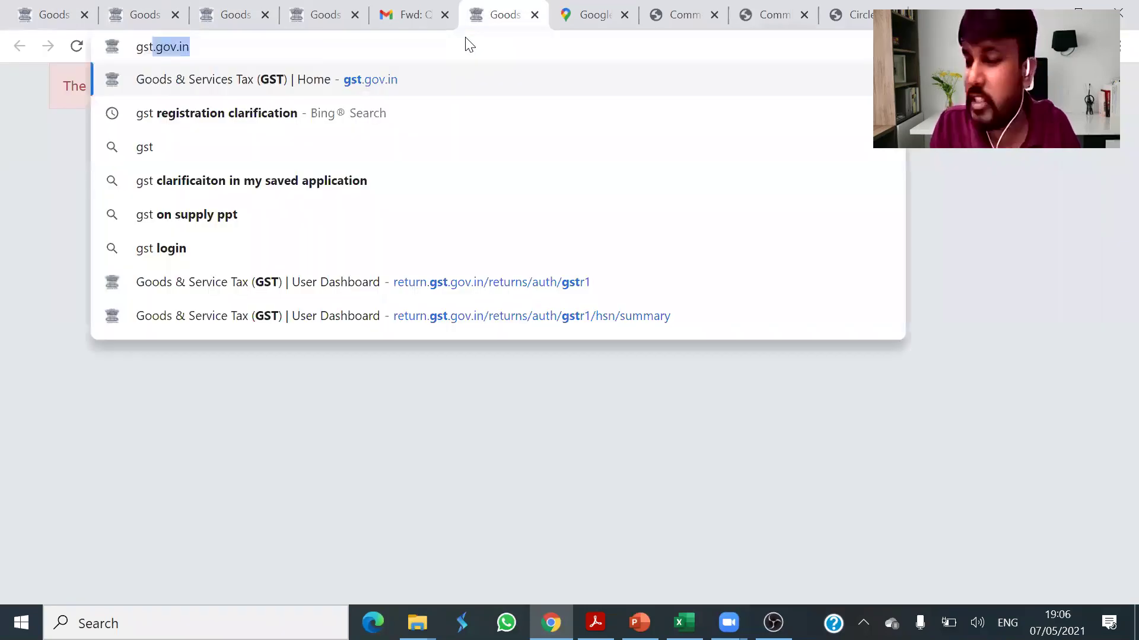
key("Return")
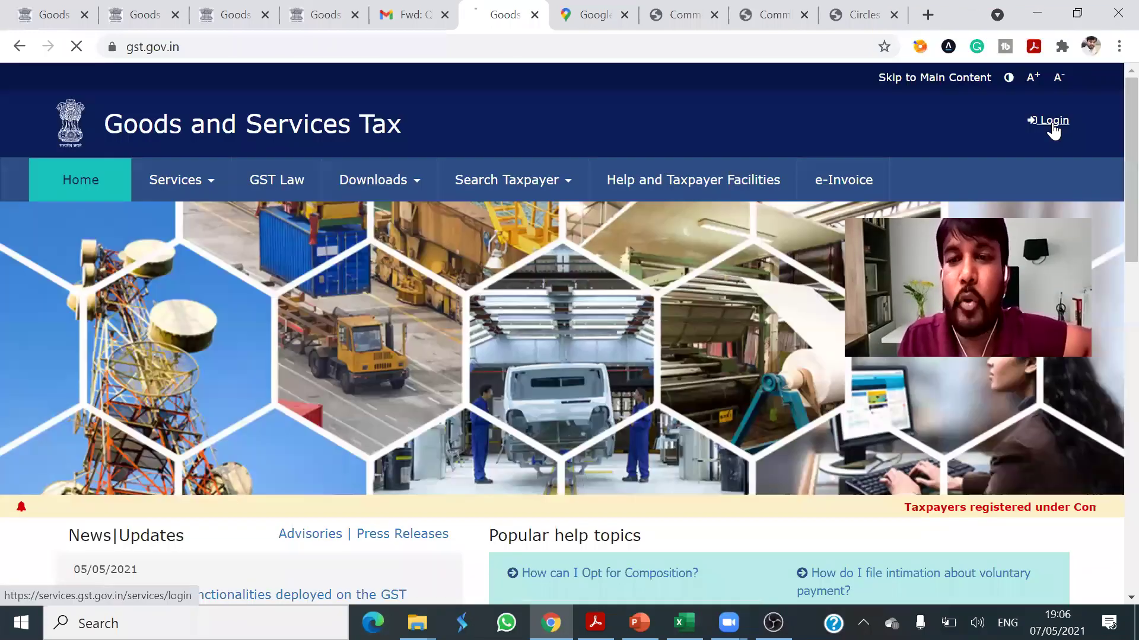
Step: From the gst.gov.in home page, choose Register Now under Taxpayers (Normal/TDS/TCS)
left_click(1053, 122)
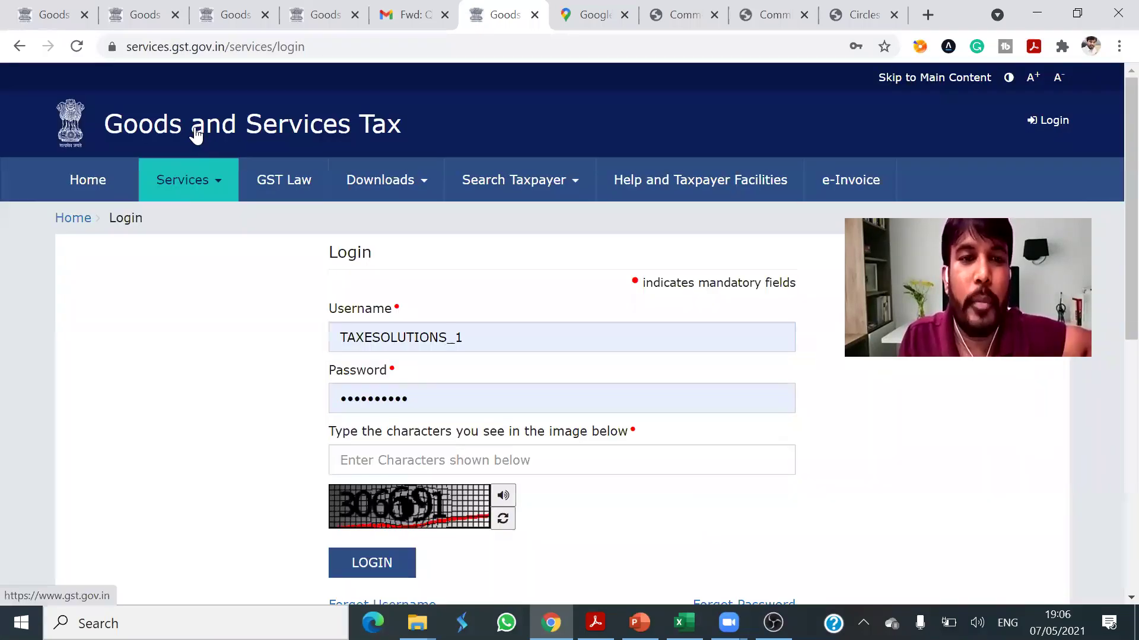
left_click(196, 134)
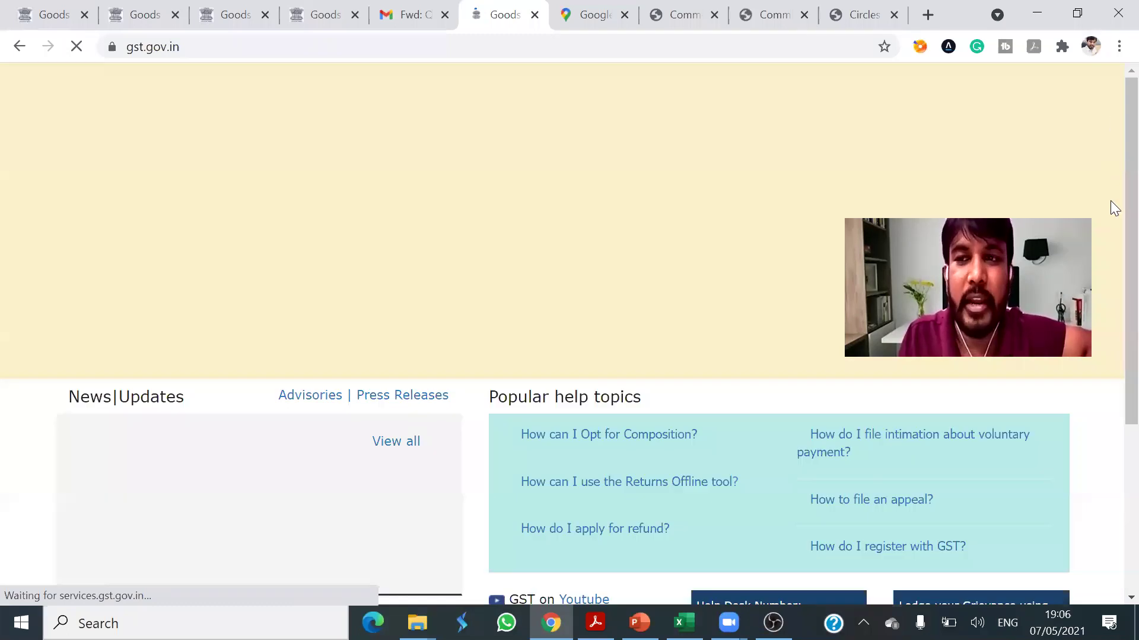
scroll(1113, 341, "down", 8)
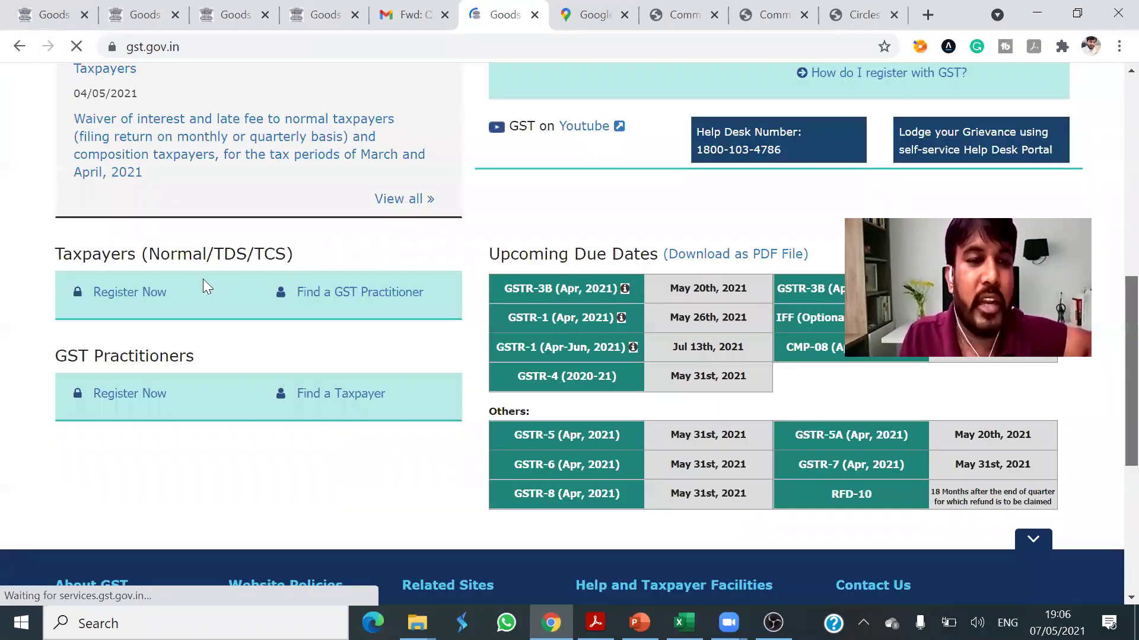
left_click(137, 290)
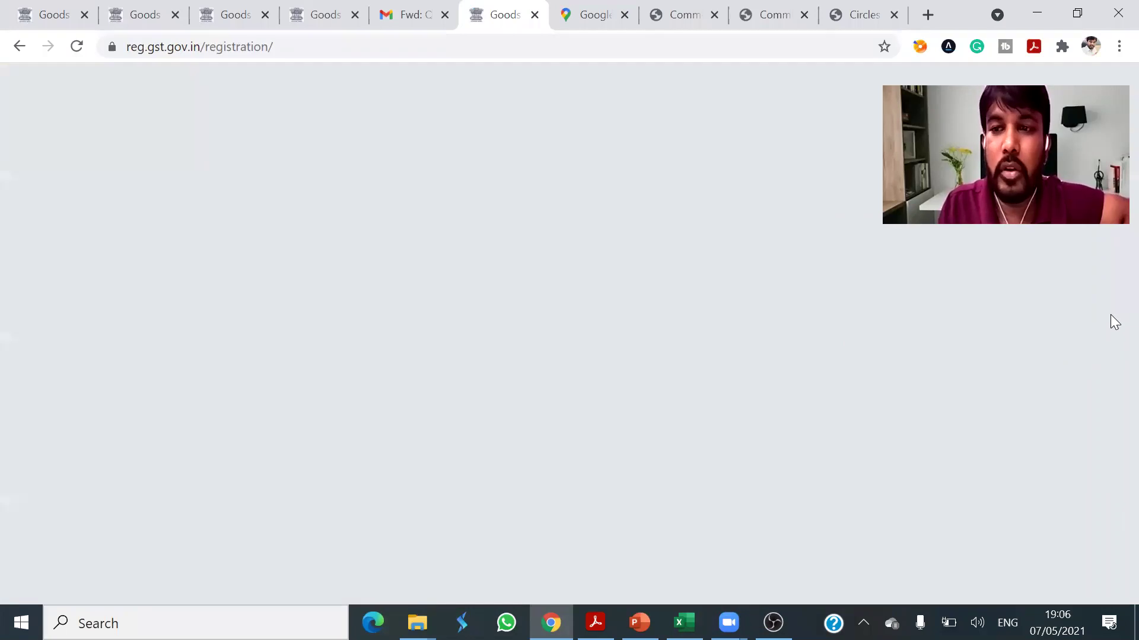
Step: Choose the Temporary Reference Number (TRN) option and clear the stray value from its field
scroll(478, 224, "up", 1)
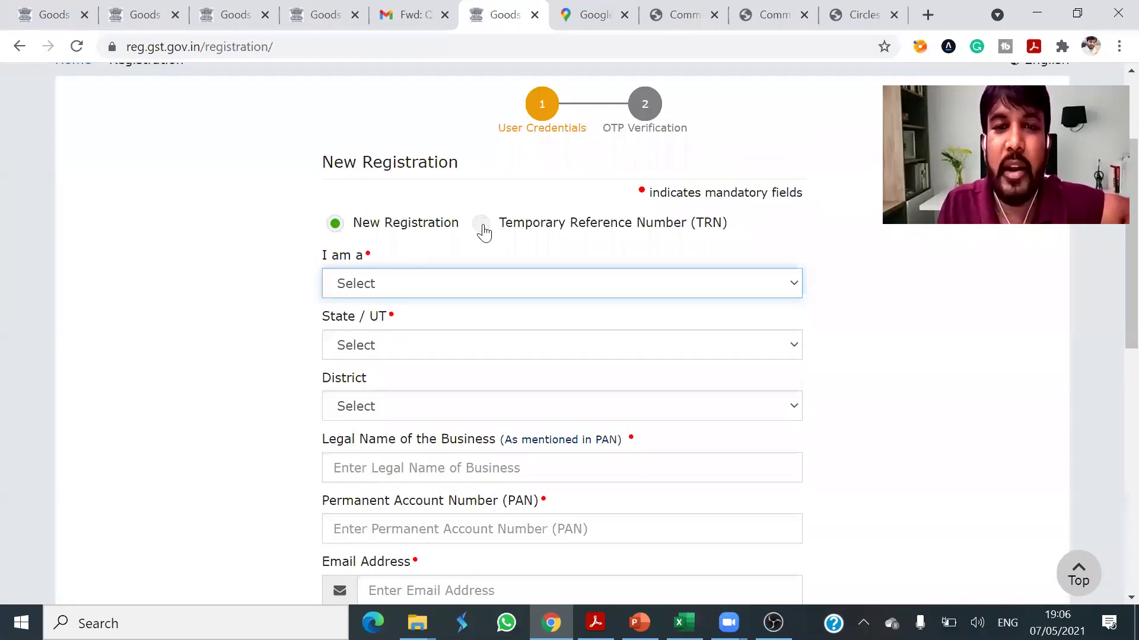
left_click(481, 224)
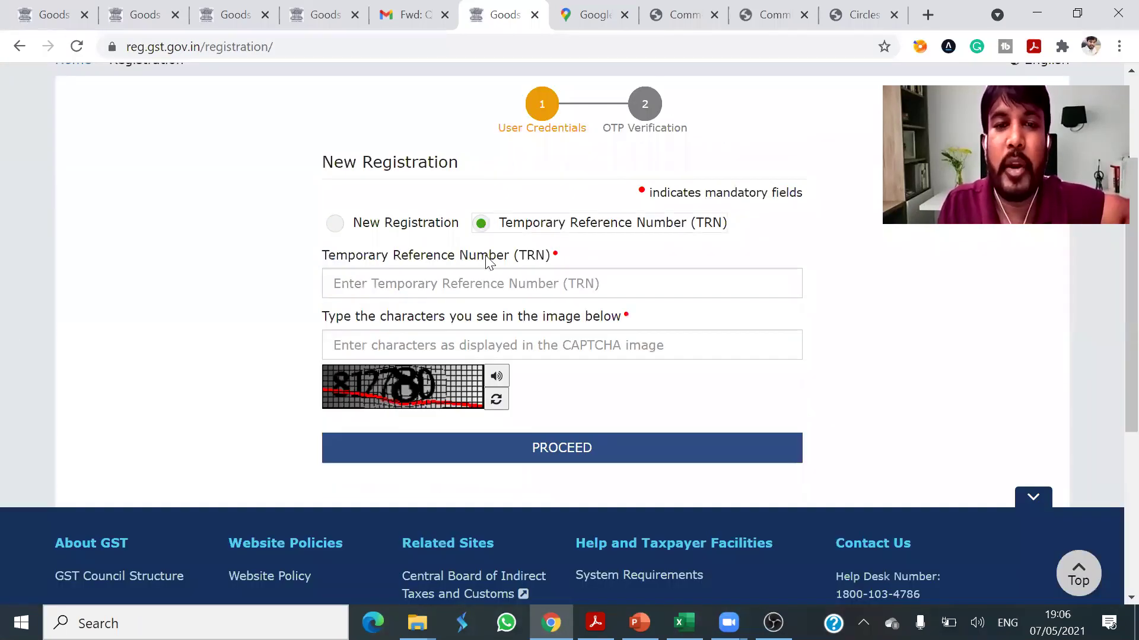
left_click(492, 290)
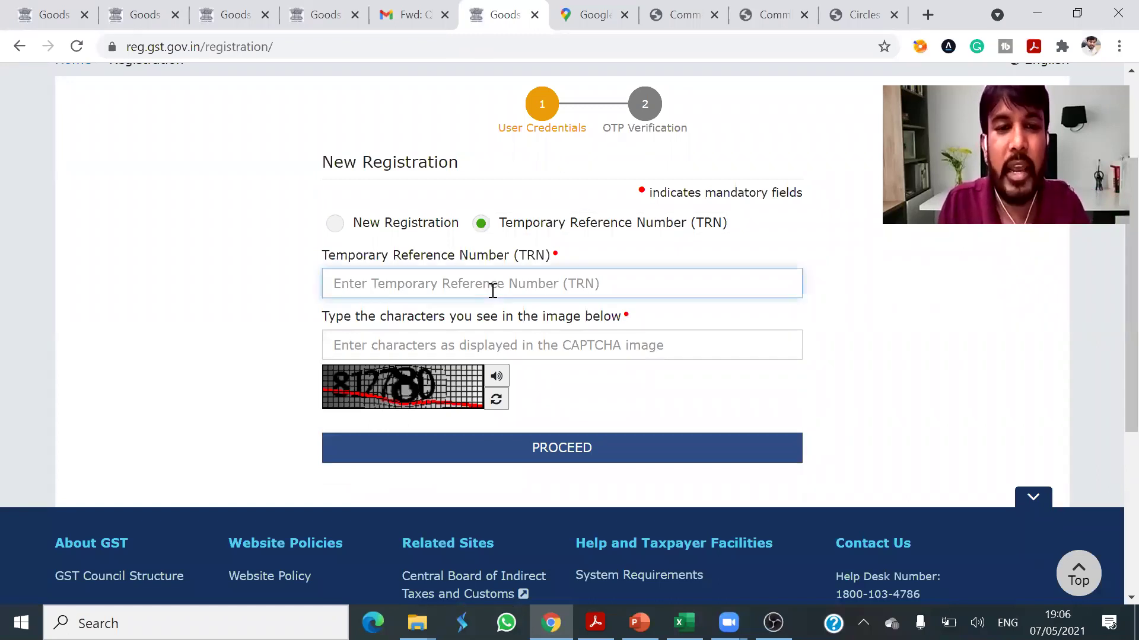
type("26.871844009685")
key("ctrl+a")
key("BackSpace")
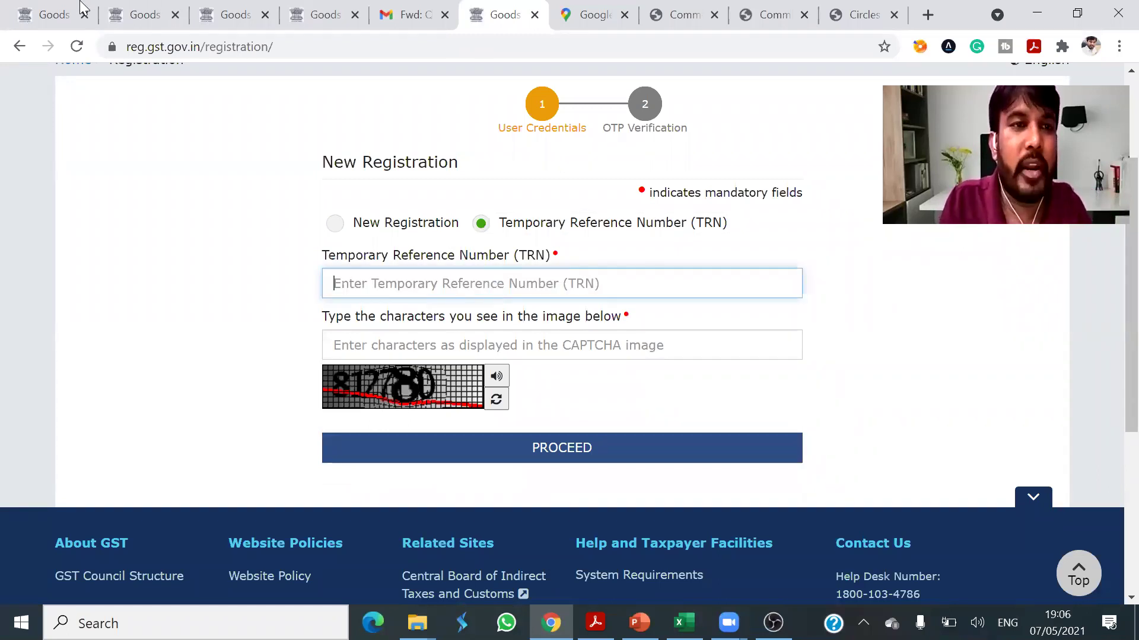
Step: In Gmail, open the registration email and select the temporary reference number
left_click(303, 7)
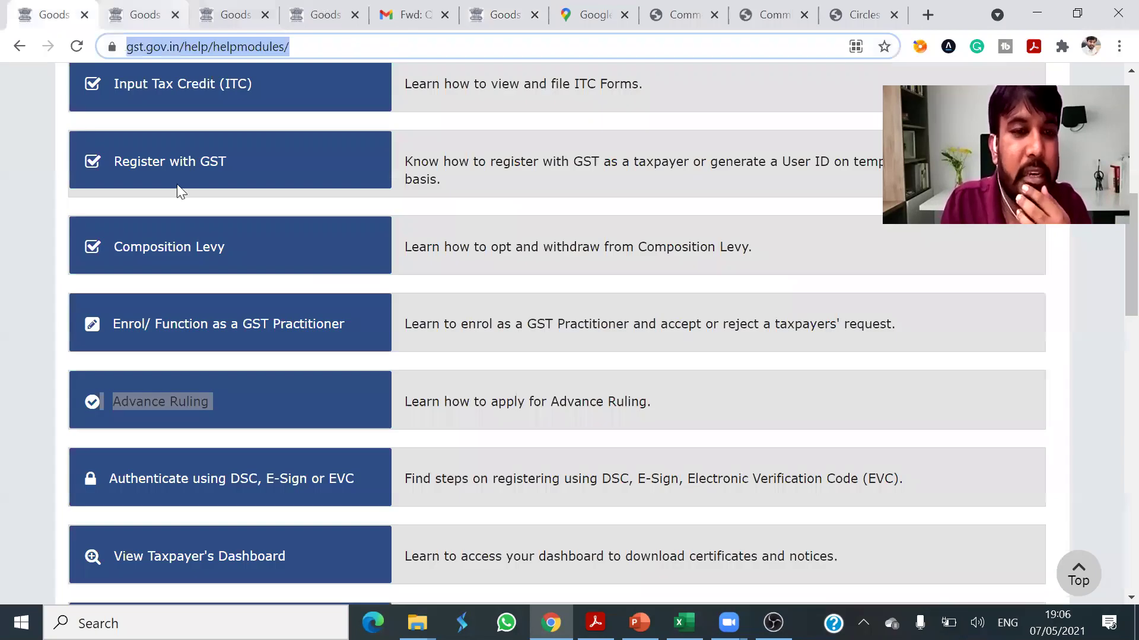
key("ctrl+Tab")
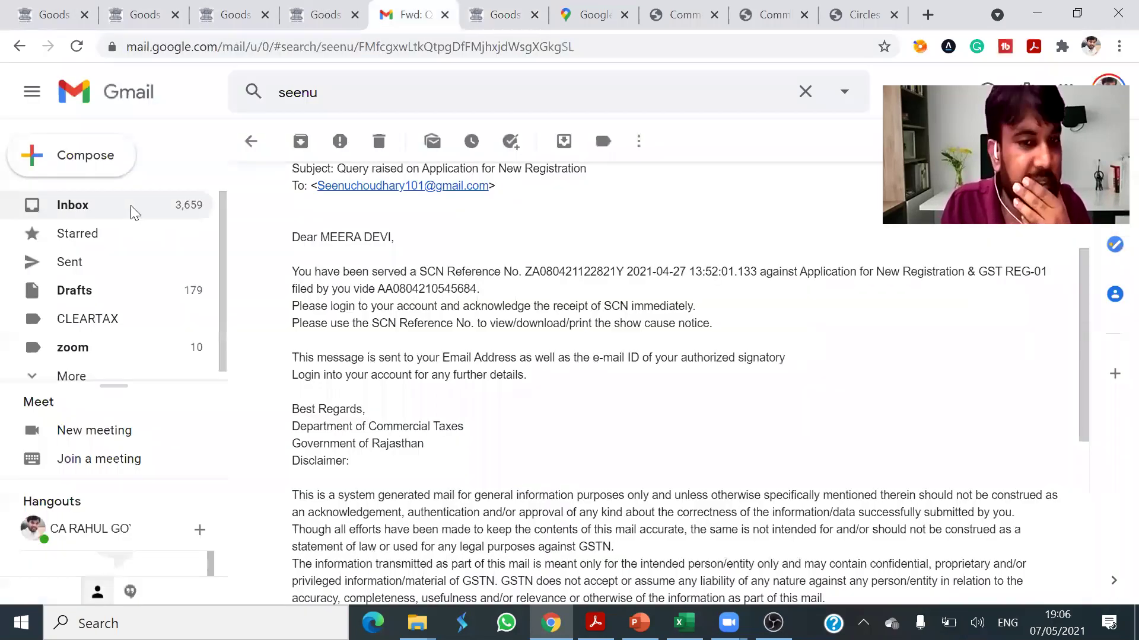
left_click(72, 204)
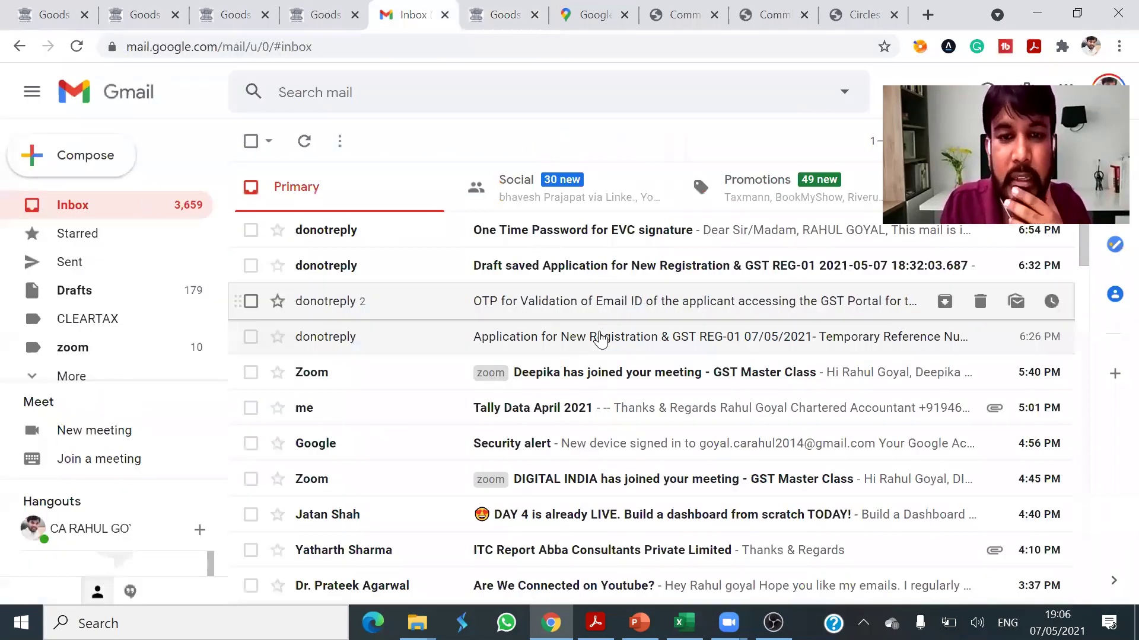
left_click(765, 349)
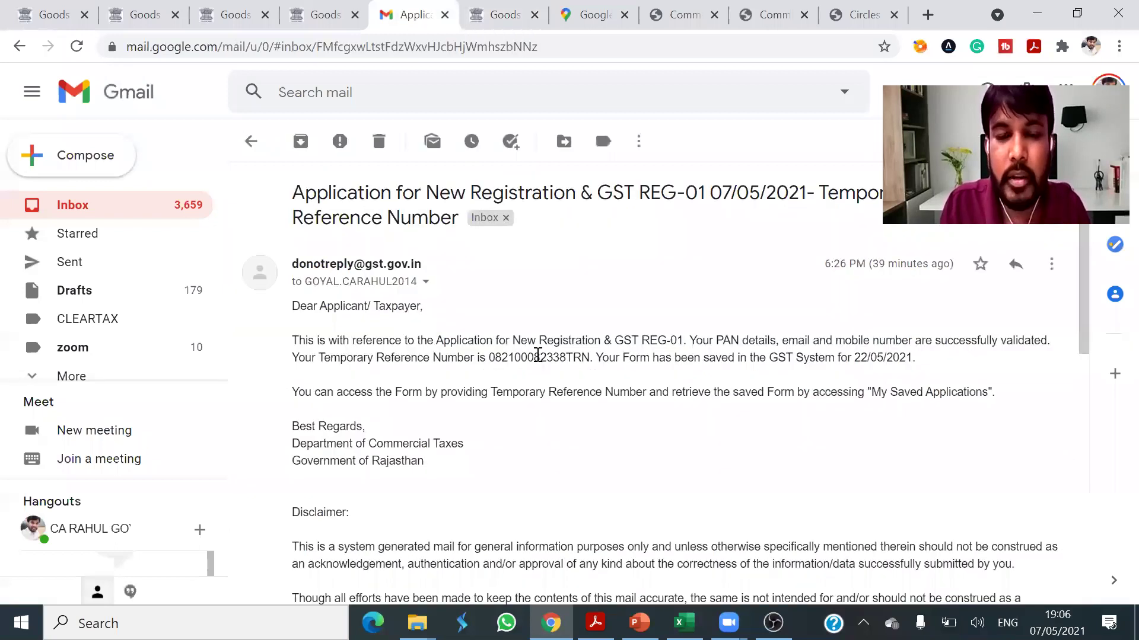
double_click(540, 358)
key("ctrl+c")
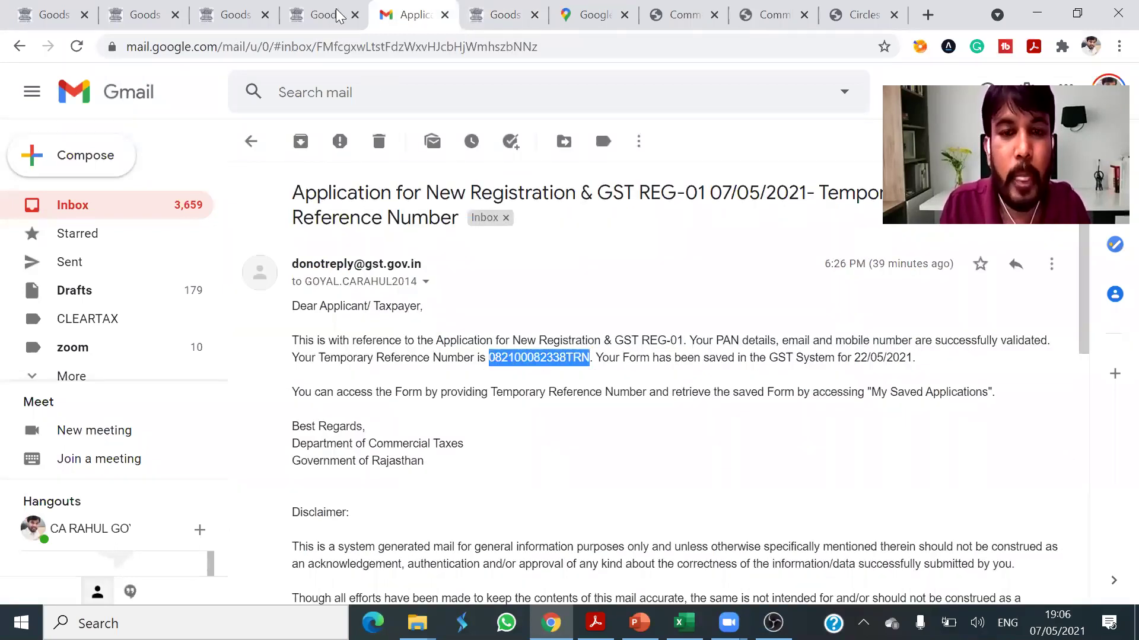
Step: Paste the TRN into the New Registration form, enter the CAPTCHA and submit
left_click(332, 15)
left_click(257, 7)
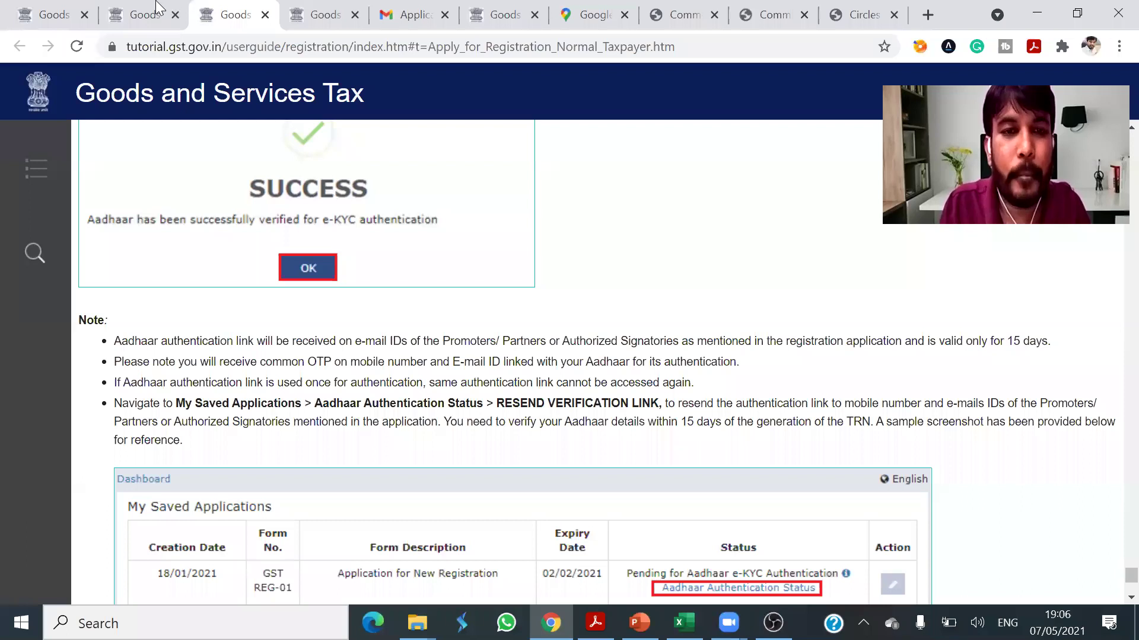
left_click(157, 7)
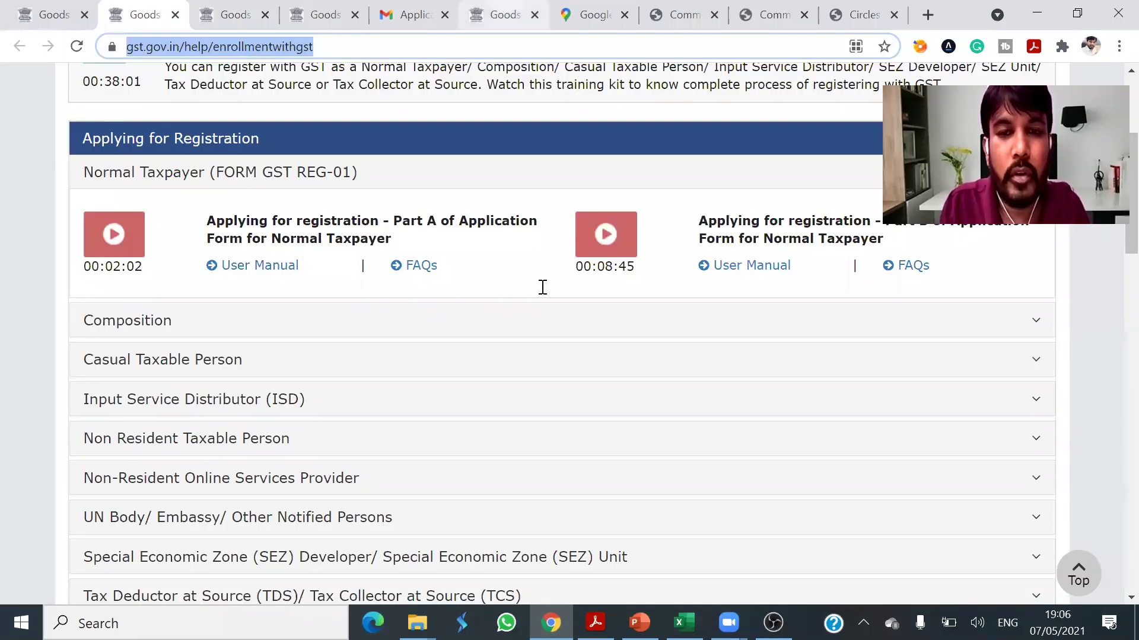
key("ctrl+6")
key("ctrl+v")
left_click(550, 344)
type("81278")
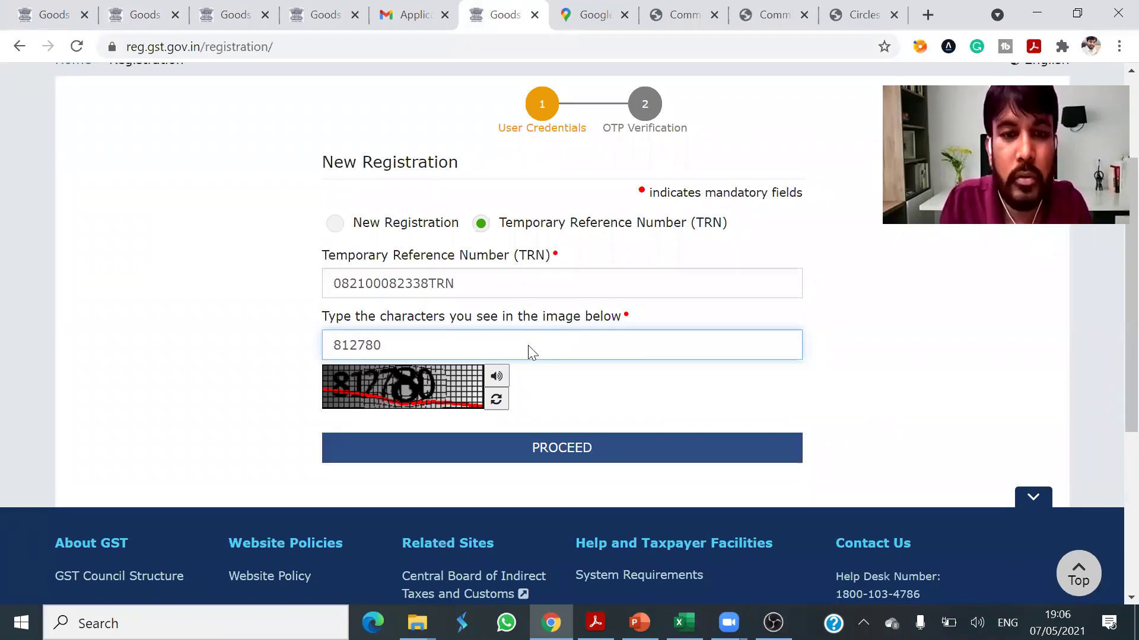
type("0")
key("Return")
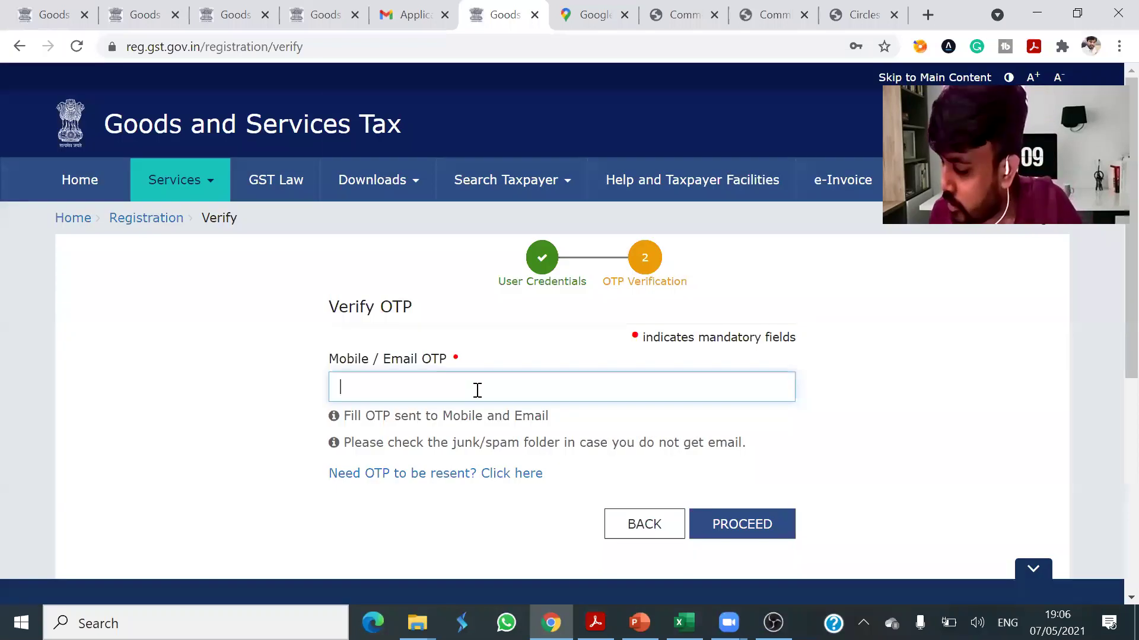
Step: Enter the mobile/email OTP and proceed to the dashboard listing the saved GST REG-01 application
left_click(477, 391)
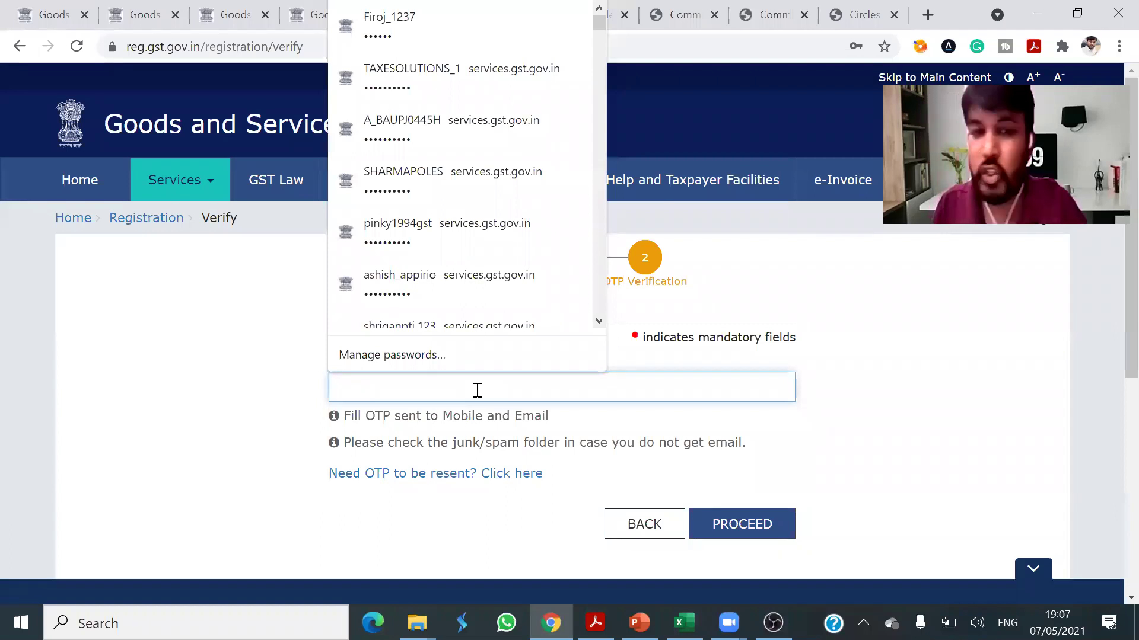
type("•")
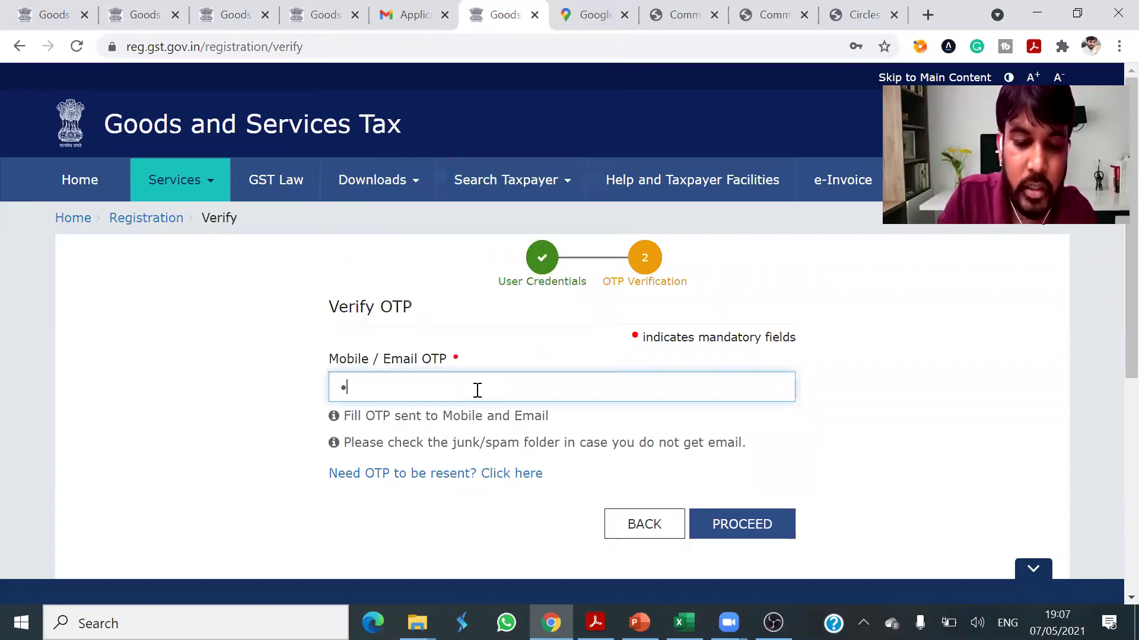
type("•••••")
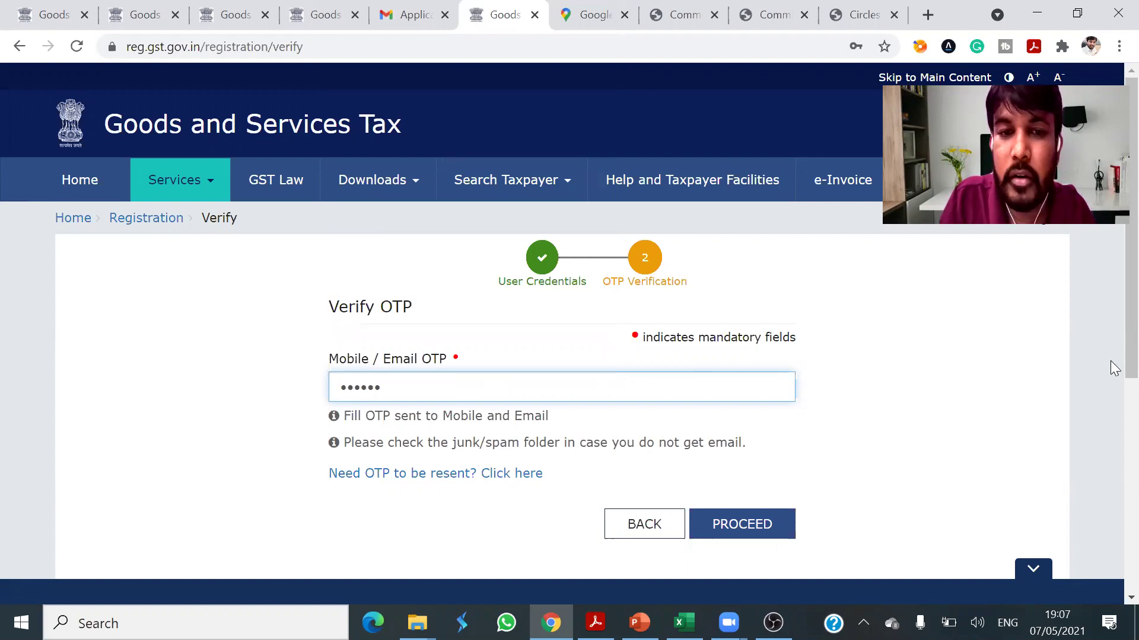
scroll(1112, 379, "down", 1)
scroll(942, 408, "down", 1)
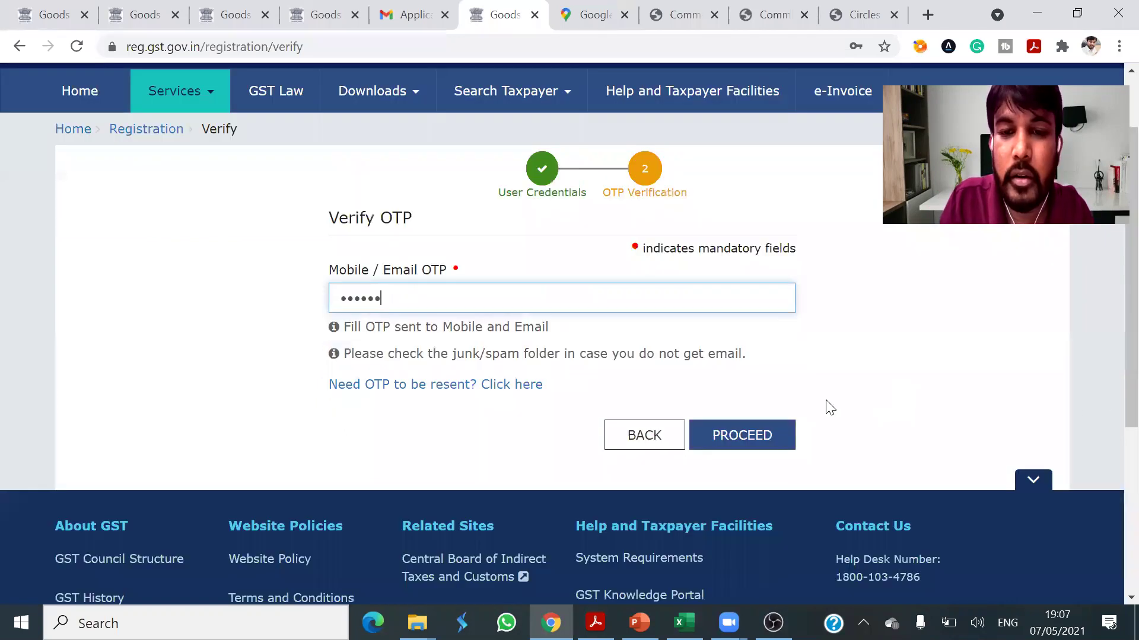
left_click(774, 439)
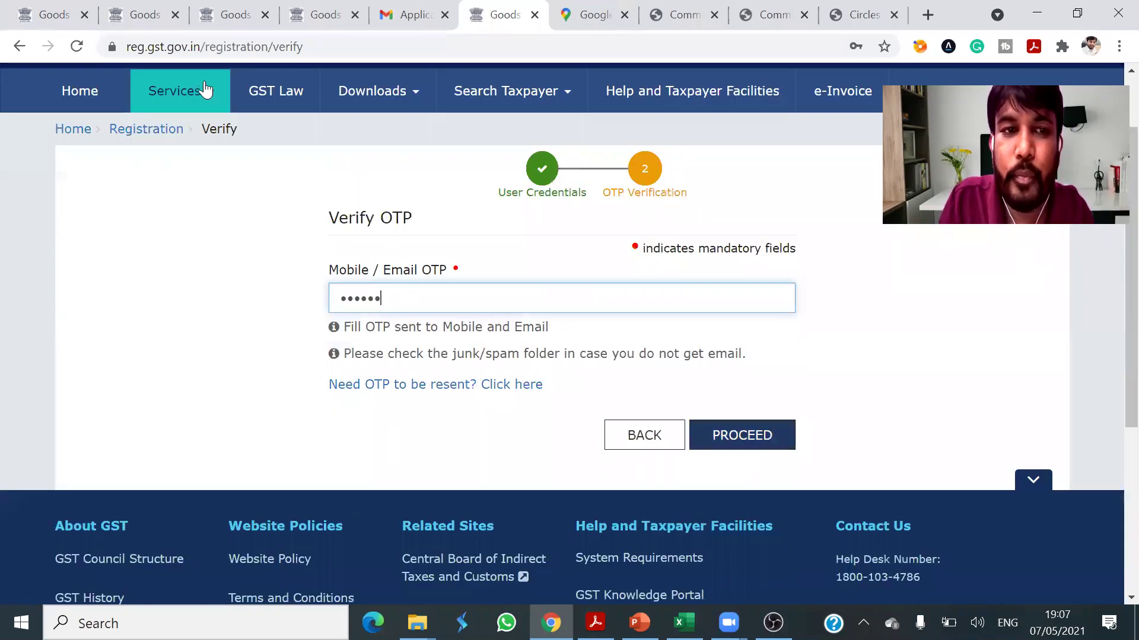
left_click(213, 102)
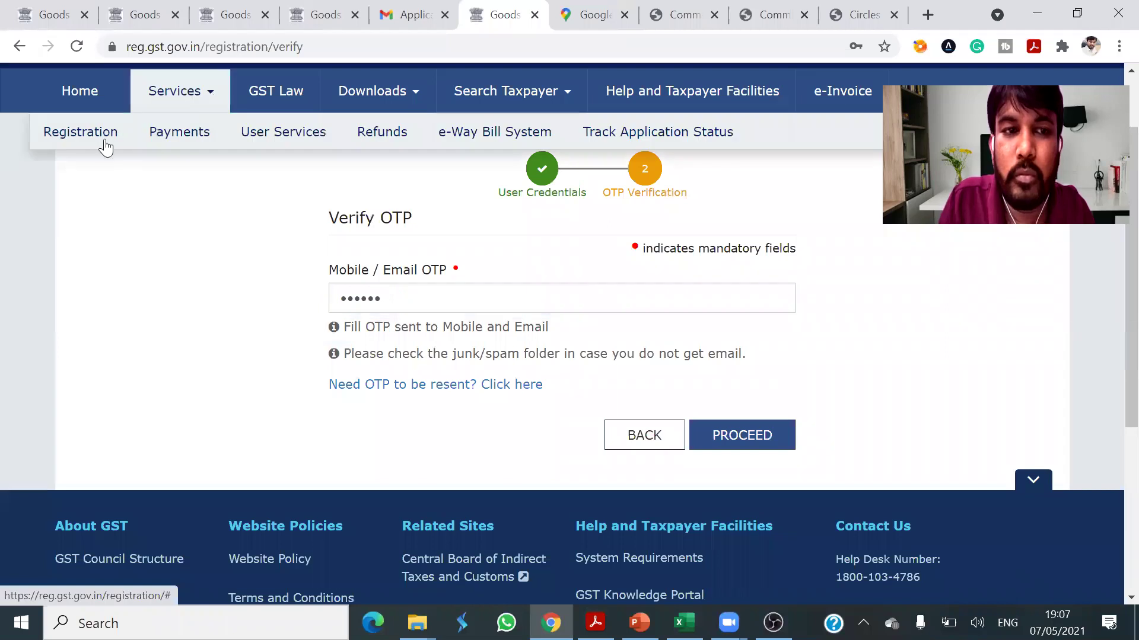
mouse_move(107, 145)
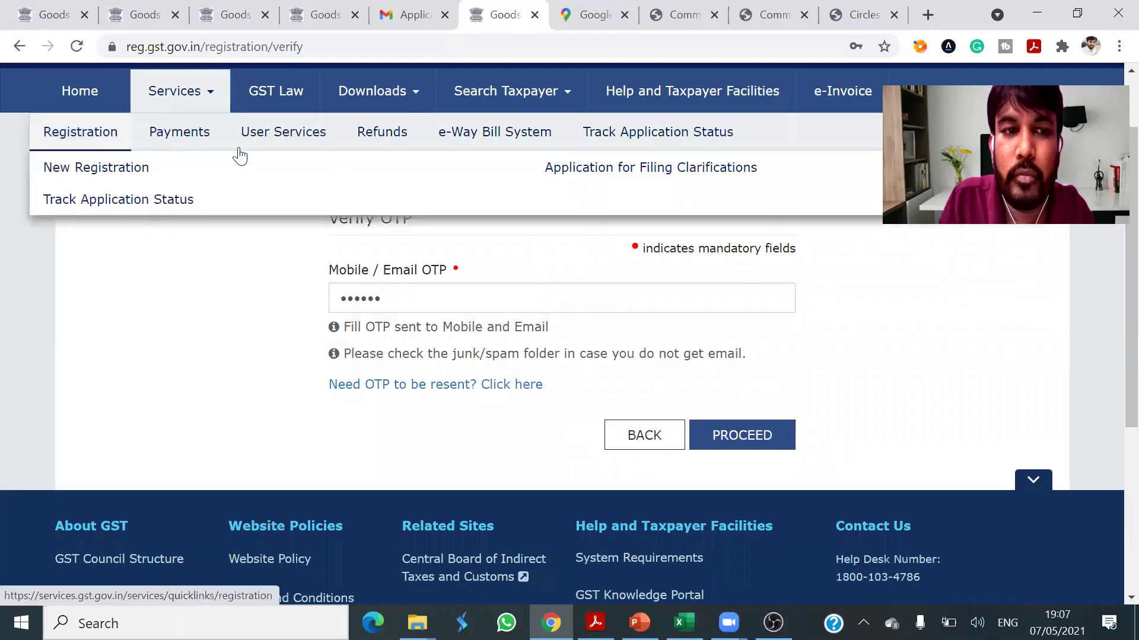
left_click(754, 437)
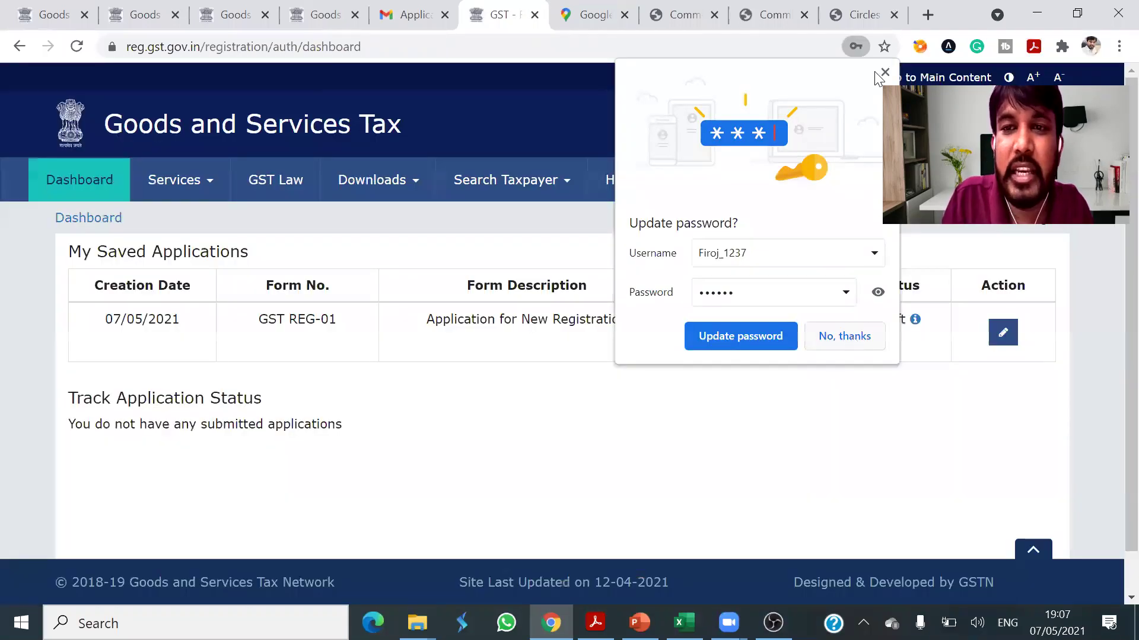
Step: Dismiss the password prompt and go to Services > Registration > New Registration
left_click(202, 138)
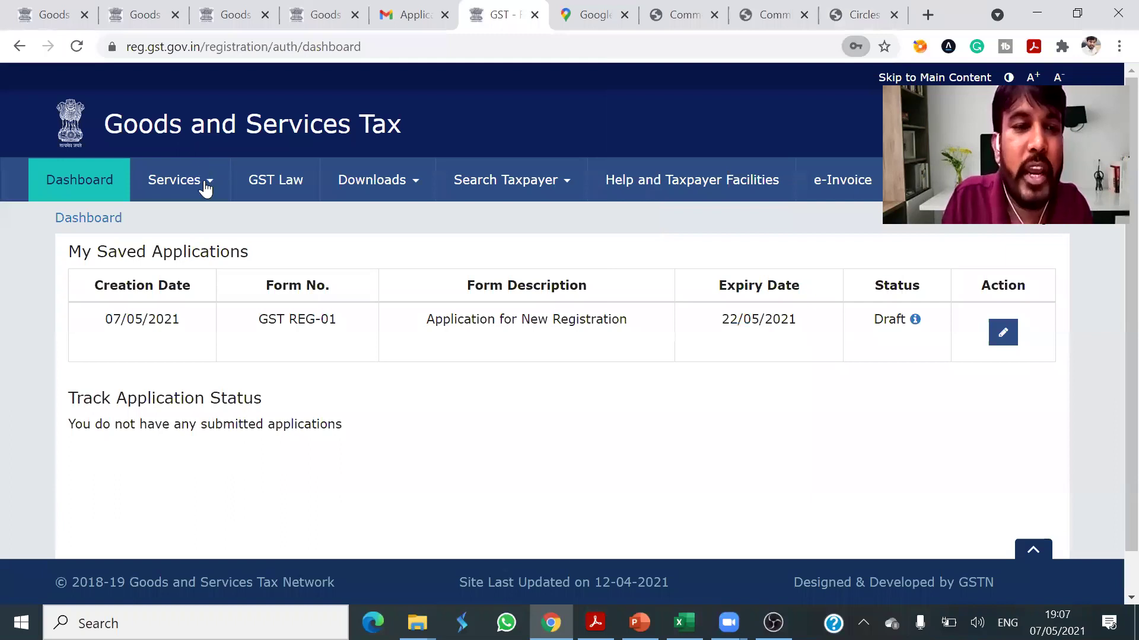
left_click(206, 189)
left_click(93, 234)
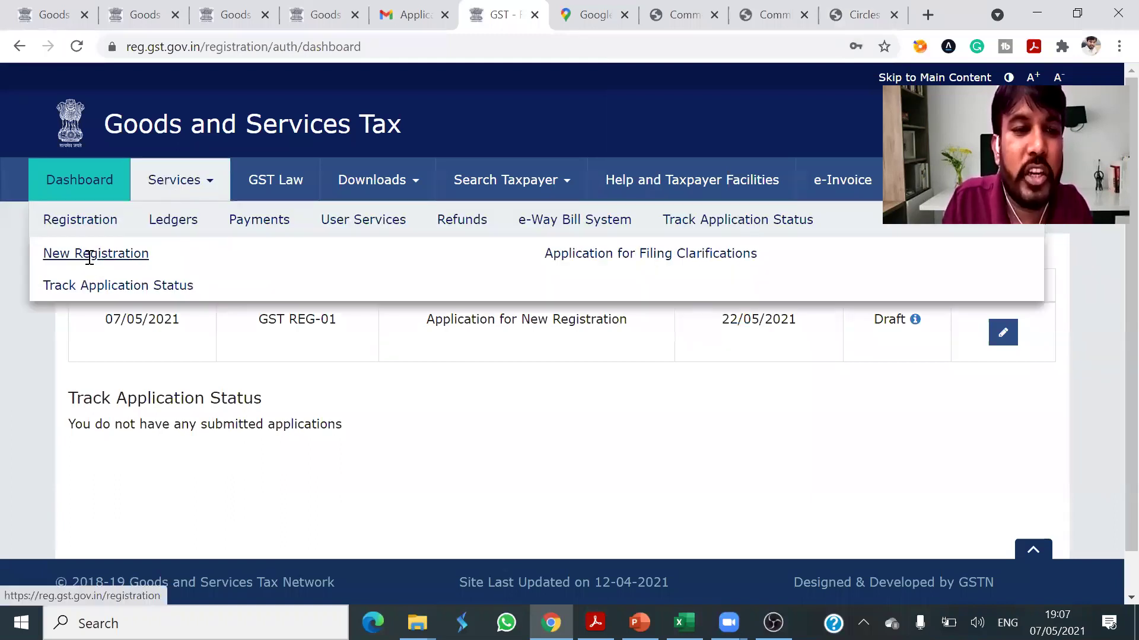
left_click(89, 255)
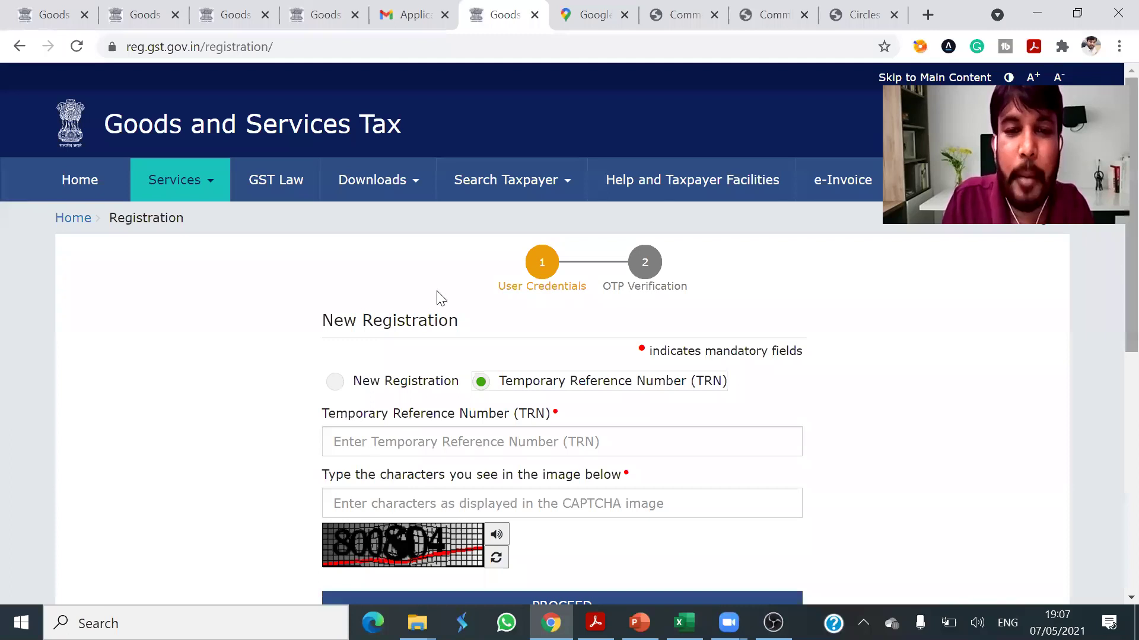
Step: Scroll the TRN form, then switch to the gst reg documents folder in File Explorer
scroll(469, 332, "down", 2)
left_click(417, 622)
mouse_move(425, 594)
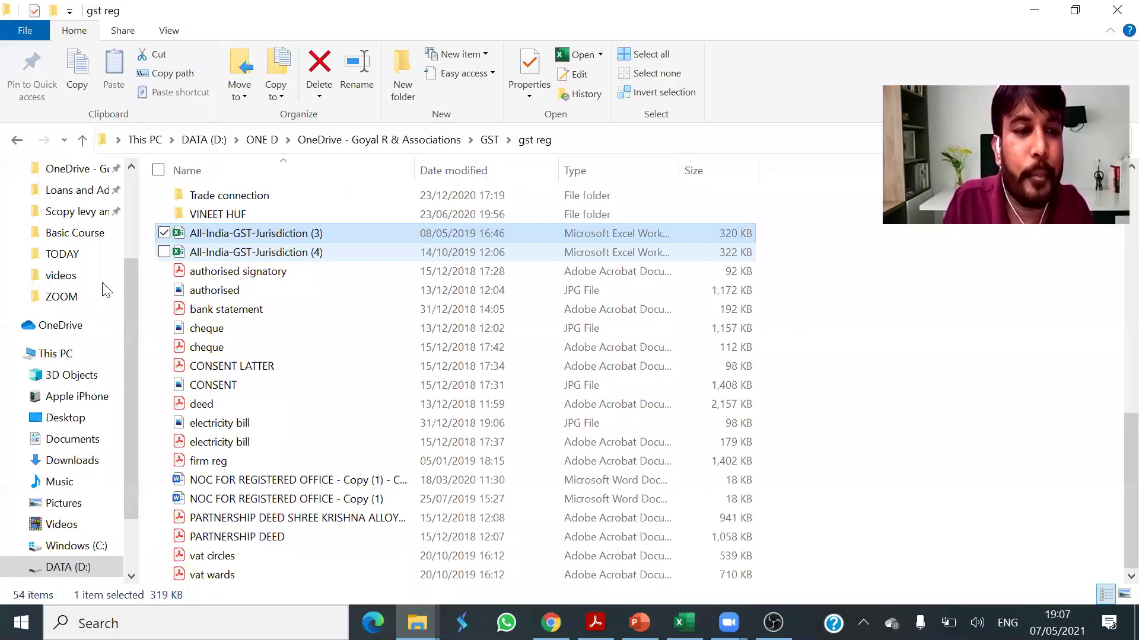
Step: Open the Basic Course folder and launch the Filling clarification presentation
left_click(93, 239)
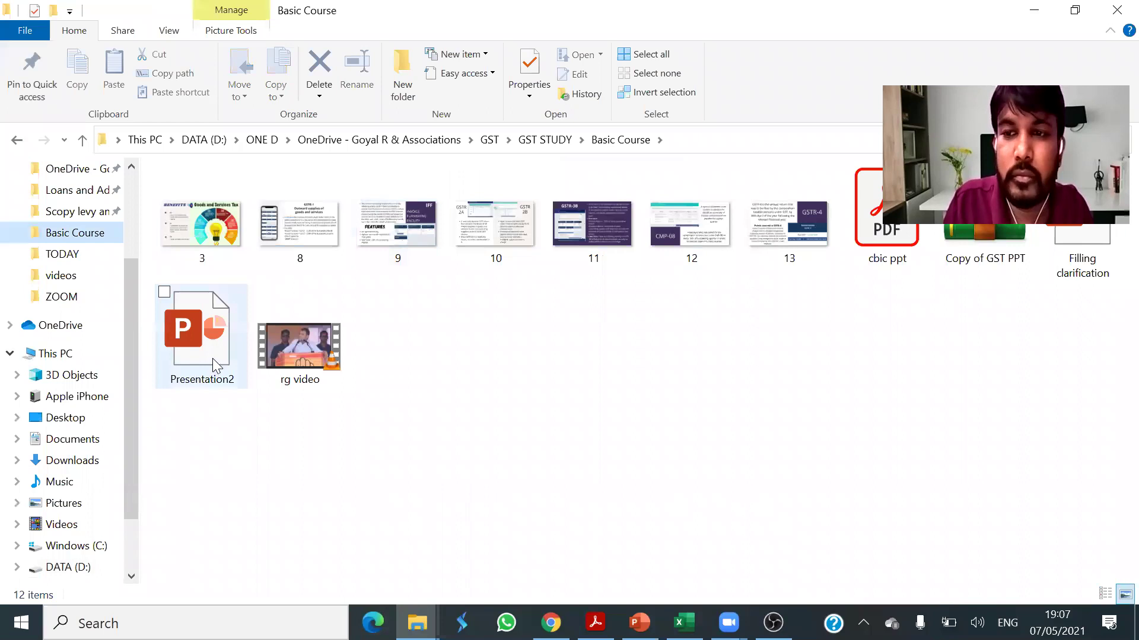
left_click(1108, 252)
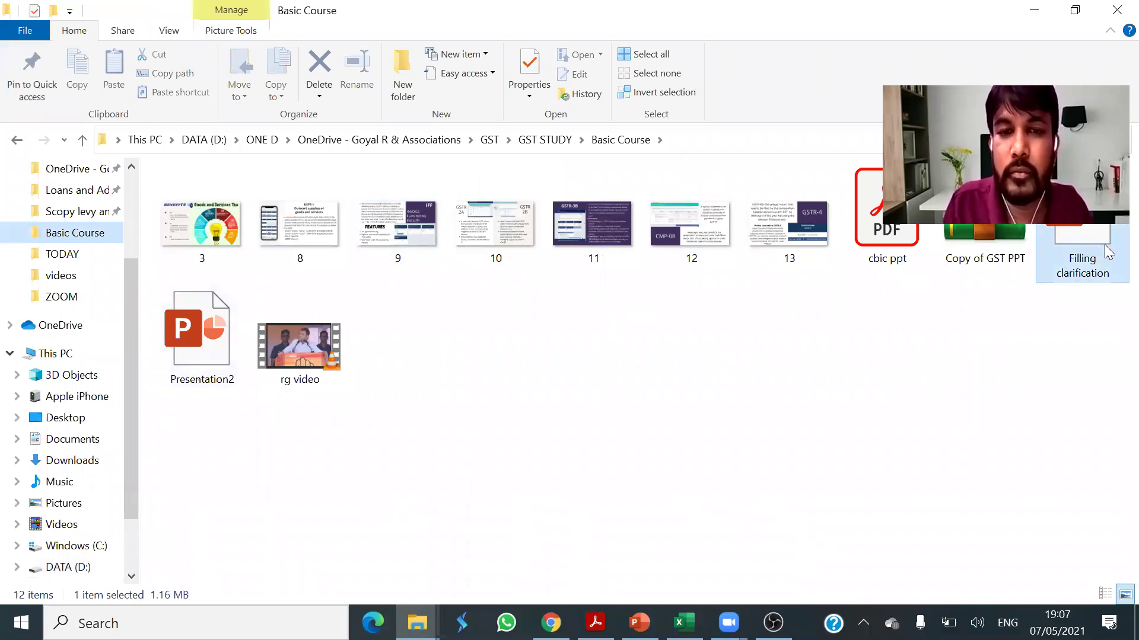
double_click(1107, 252)
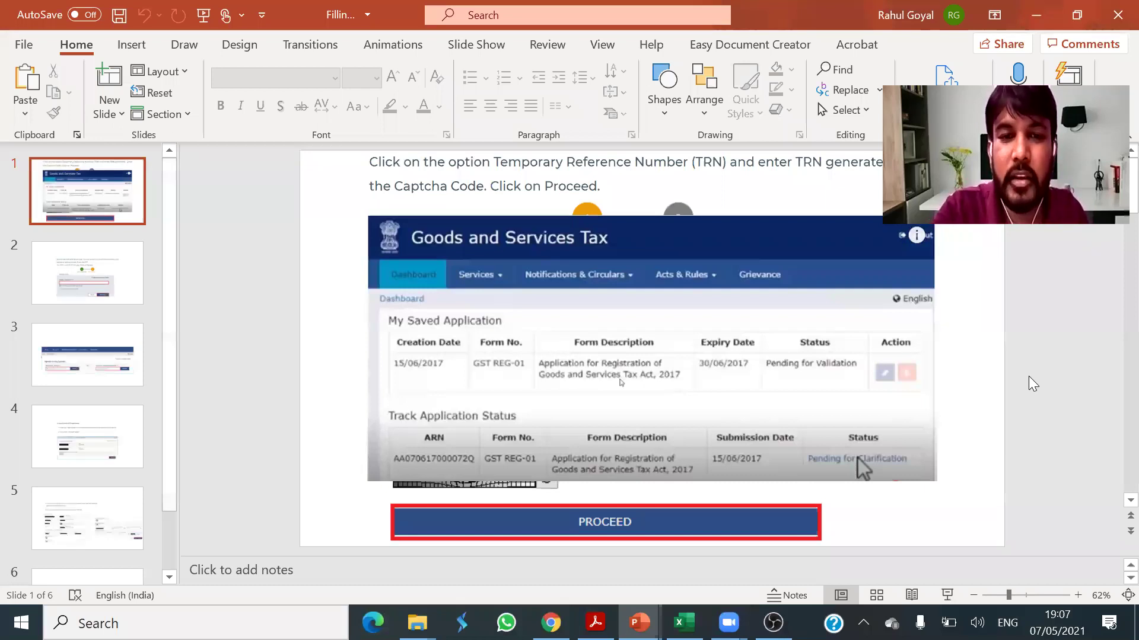
Step: Zoom into slide 1 showing the dashboard with an application pending for clarification
scroll(1028, 376, "up", 2)
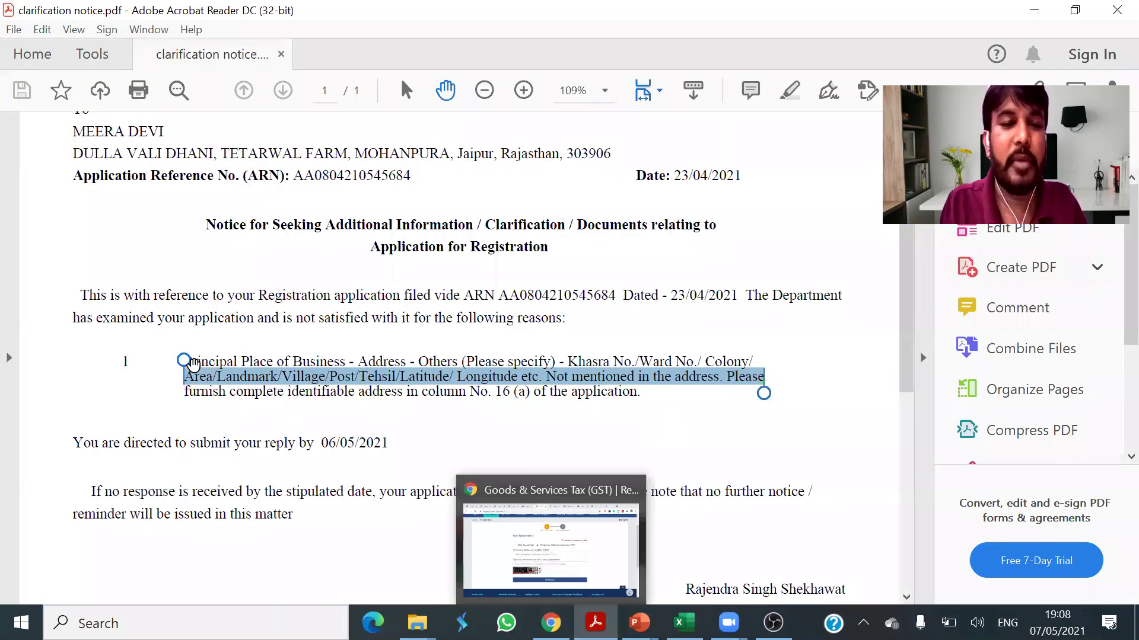
Step: Review the incomplete-business-address clarification notice, then return to the GST registration page
left_click(185, 362)
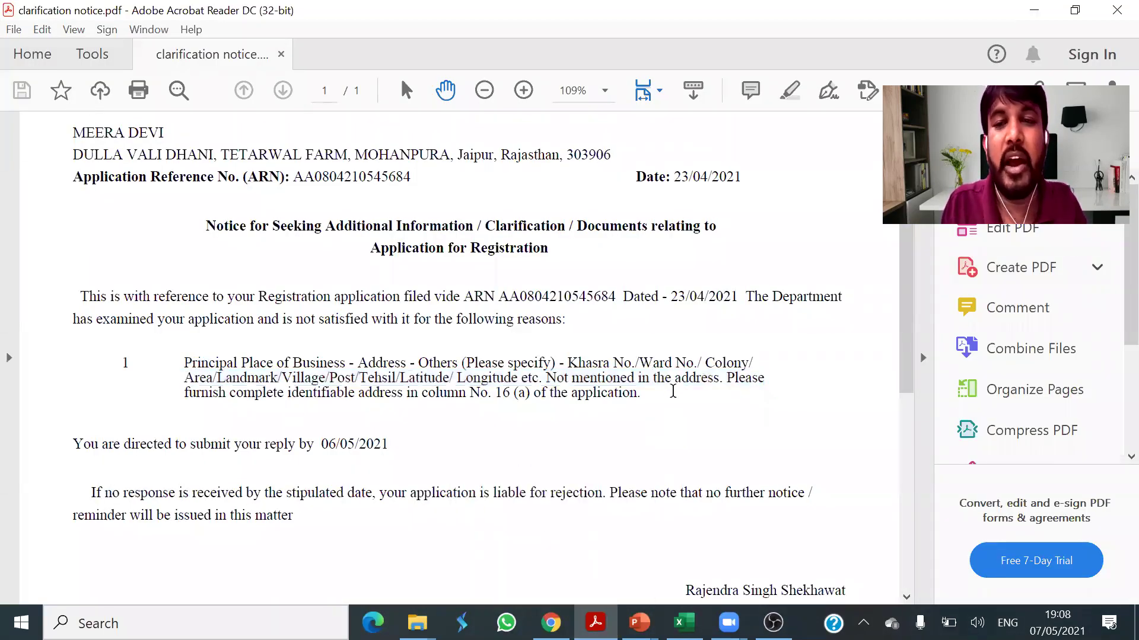
scroll(673, 392, "up", 1)
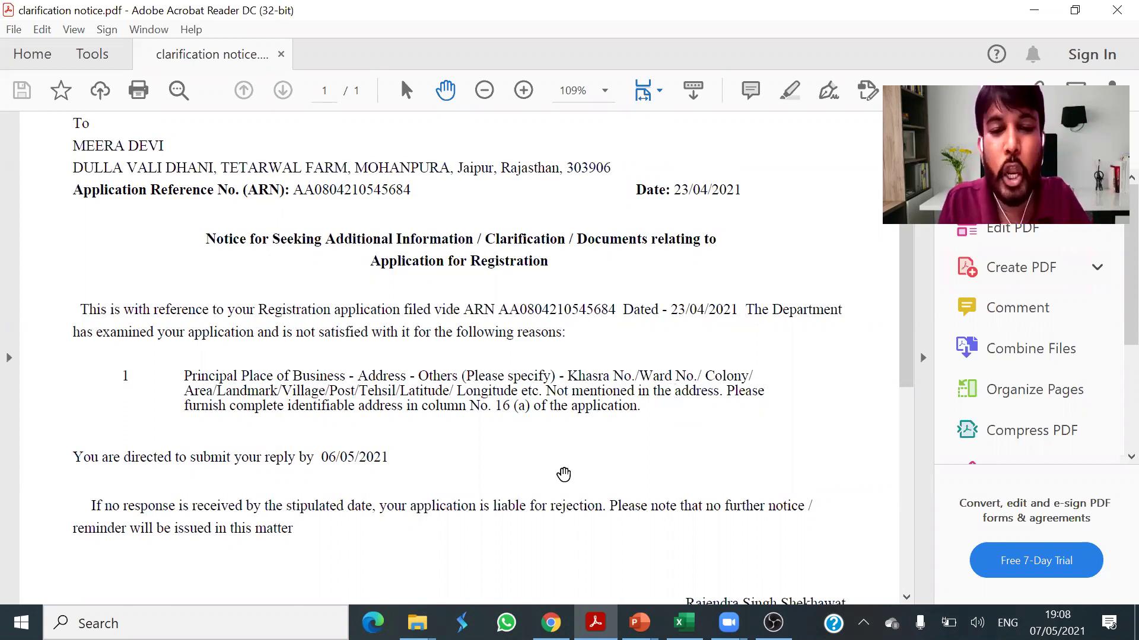
key("alt+Tab")
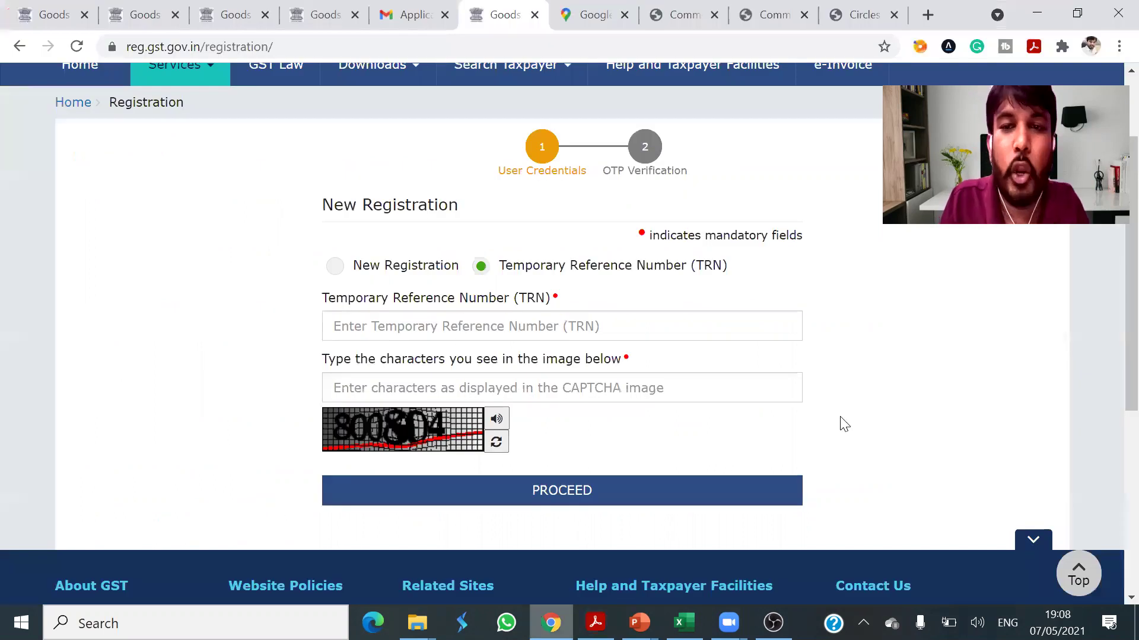
Step: Return to the GST enrolment help tab and scroll down to its help sections
left_click(261, 8)
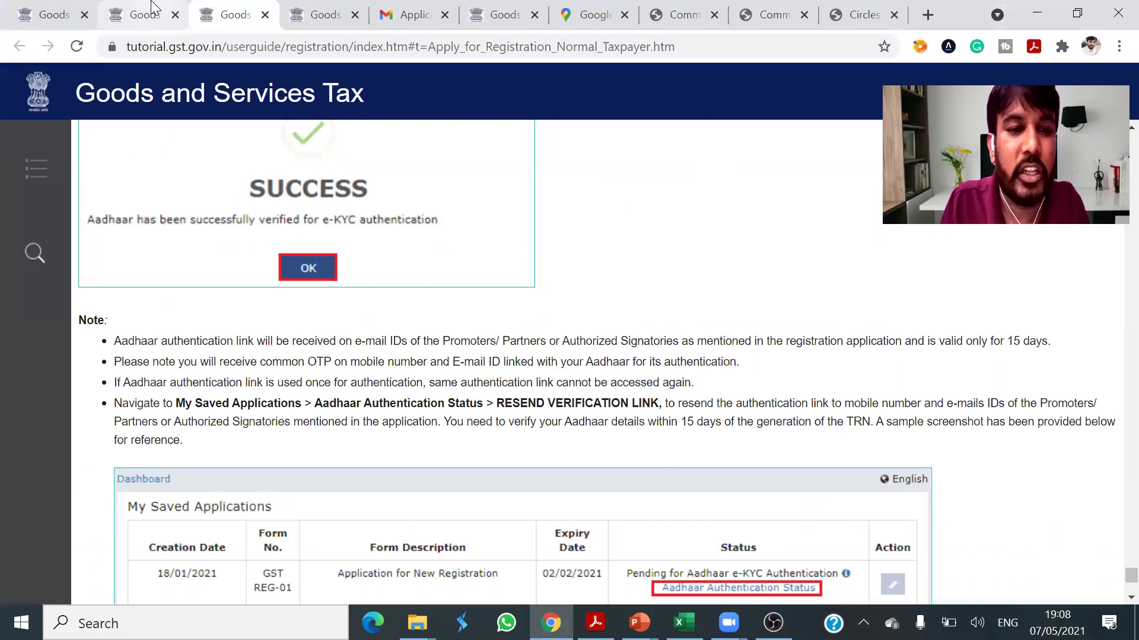
left_click(152, 8)
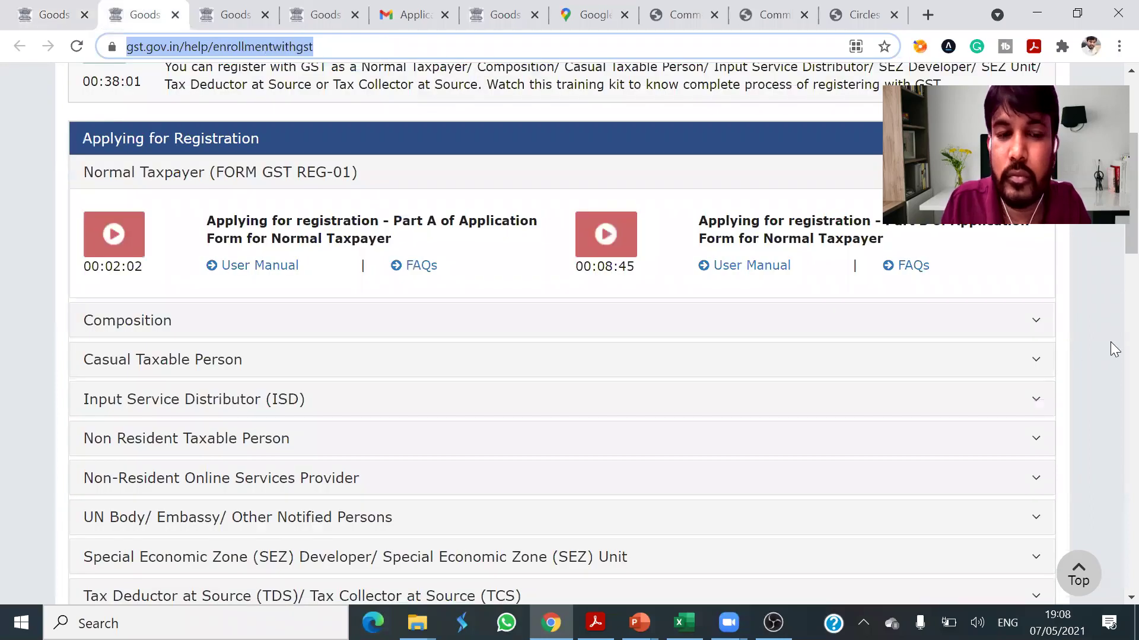
left_click(1111, 264)
scroll(1113, 273, "down", 2)
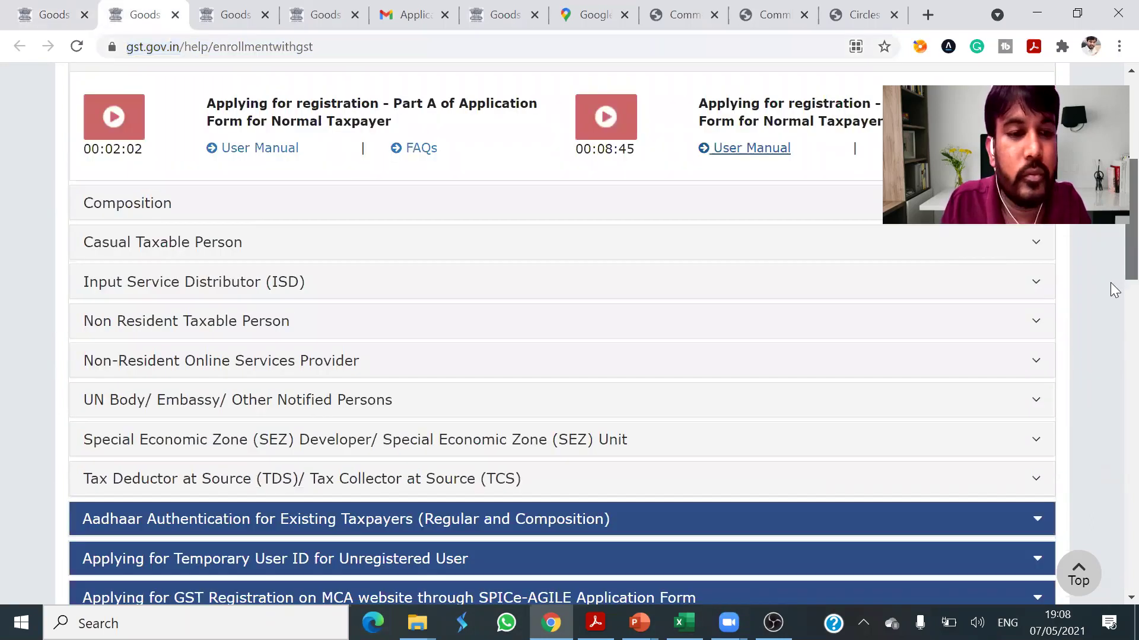
scroll(1115, 289, "down", 4)
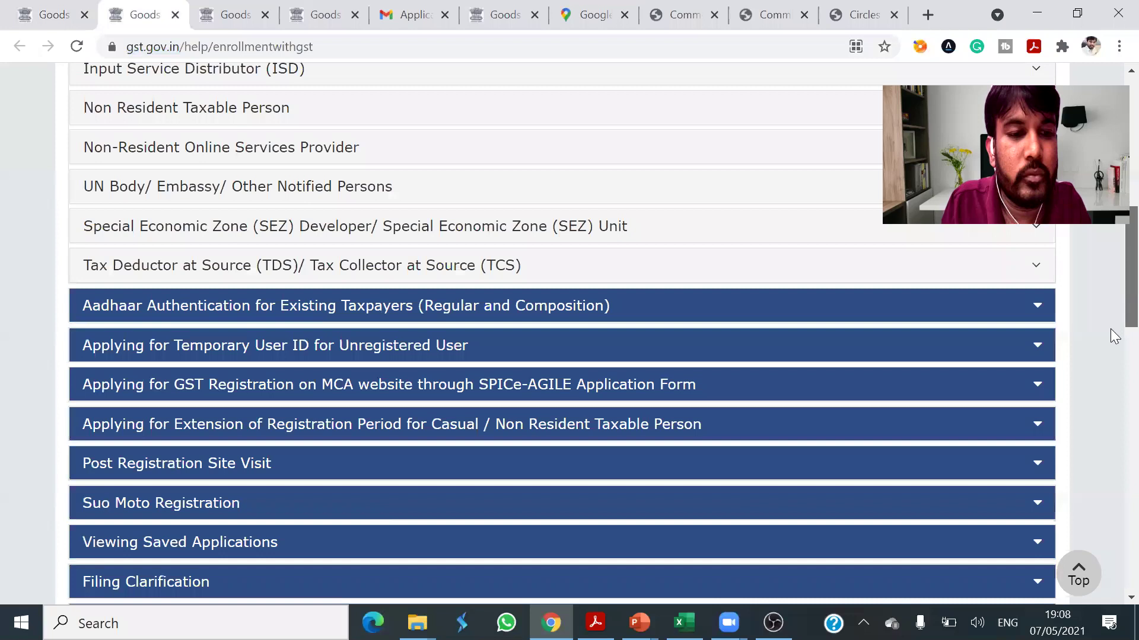
scroll(1114, 338, "down", 2)
scroll(1112, 344, "down", 1)
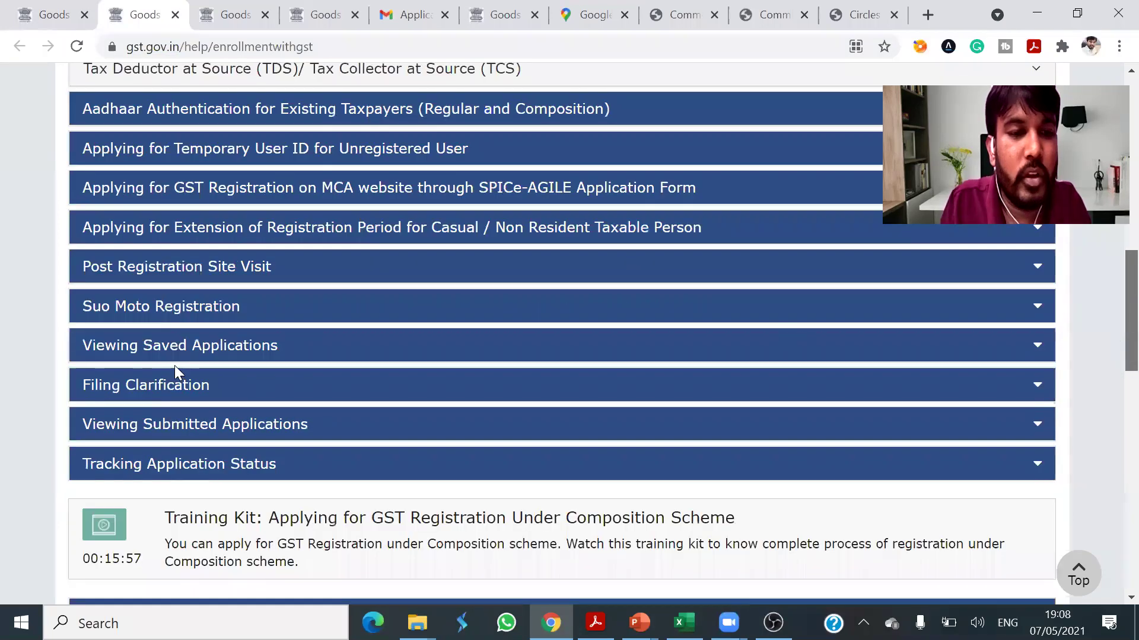
Step: Expand the Filing Clarification section and open its User Manual
left_click(172, 385)
scroll(171, 393, "down", 4)
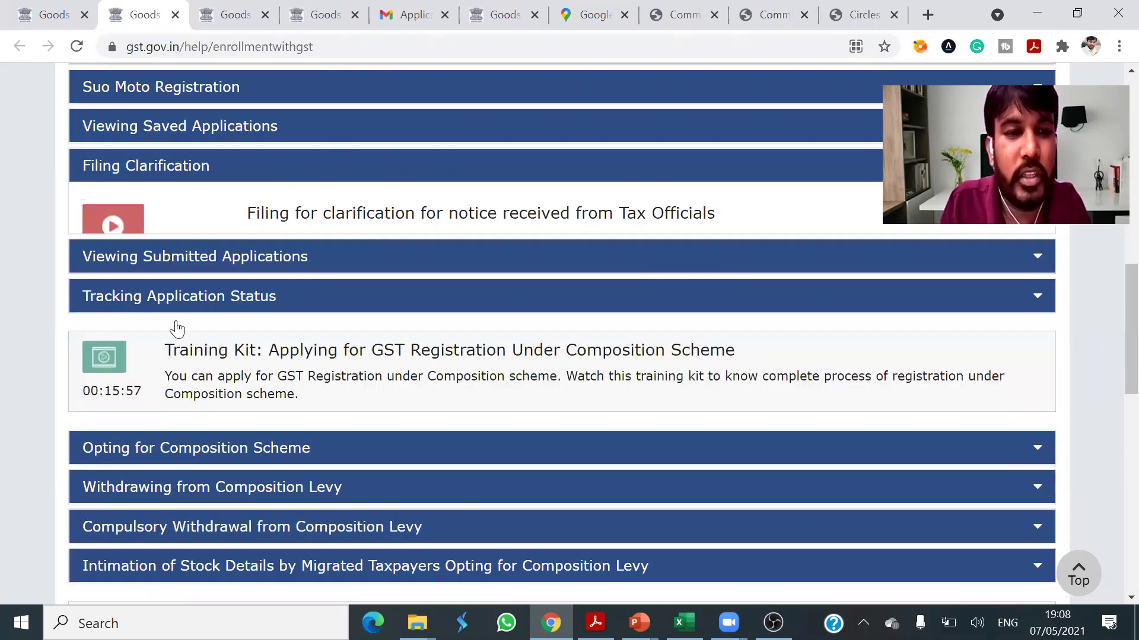
scroll(581, 389, "down", 3)
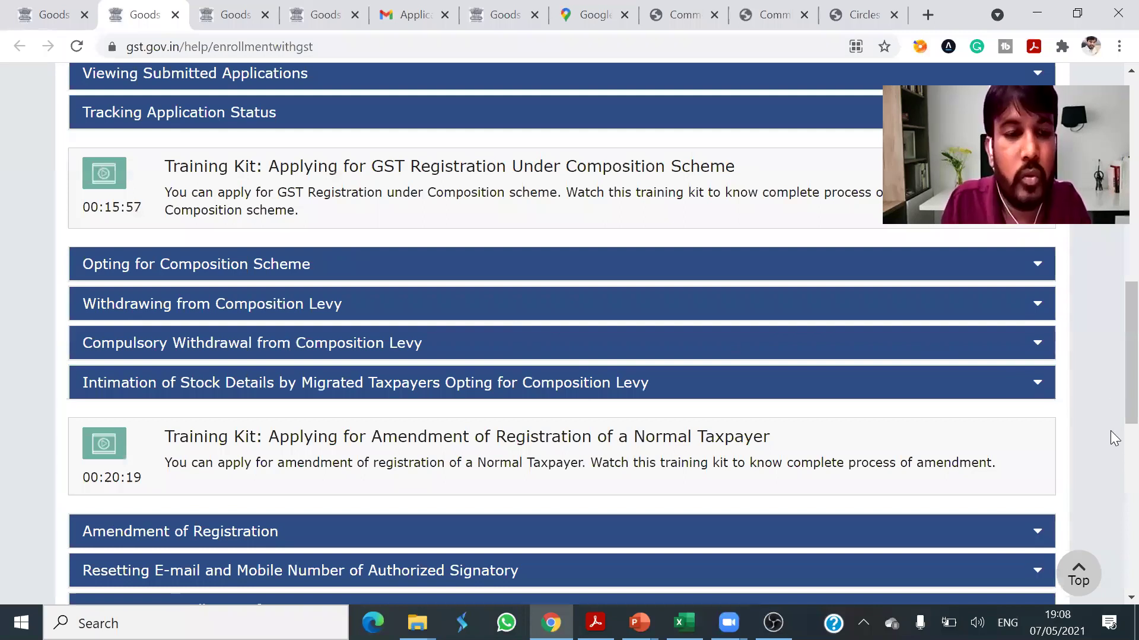
scroll(1112, 409, "down", 3)
scroll(1114, 340, "up", 6)
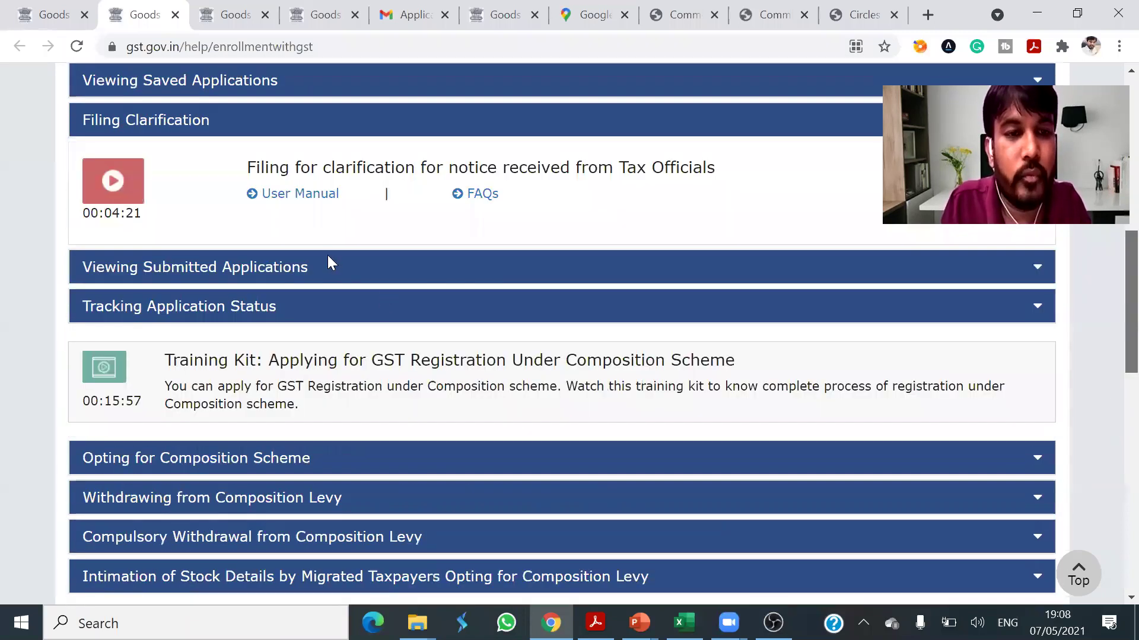
scroll(326, 255, "up", 1)
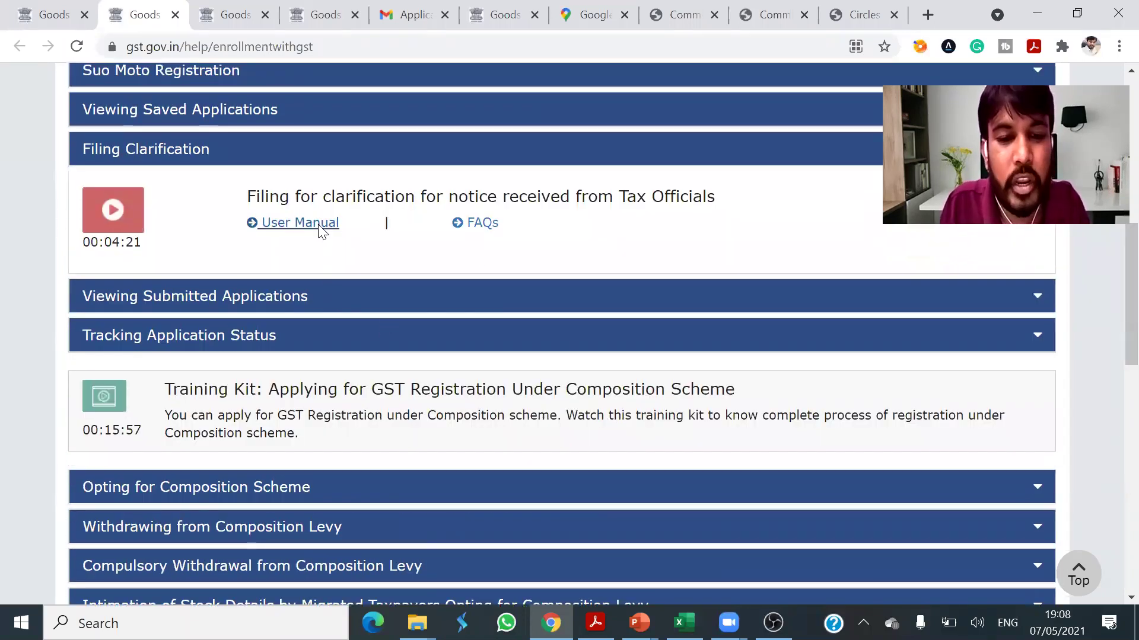
left_click(319, 226)
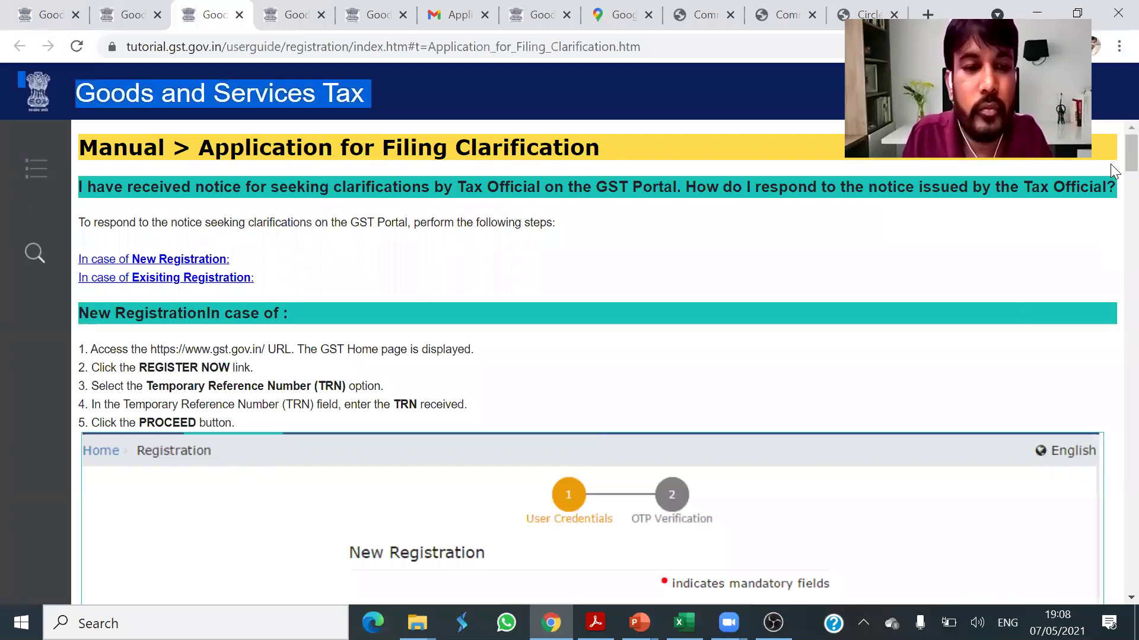
Step: Scroll the manual past the TRN and Verify OTP screenshots to step 4's Yes/No modification choice
scroll(573, 296, "down", 5)
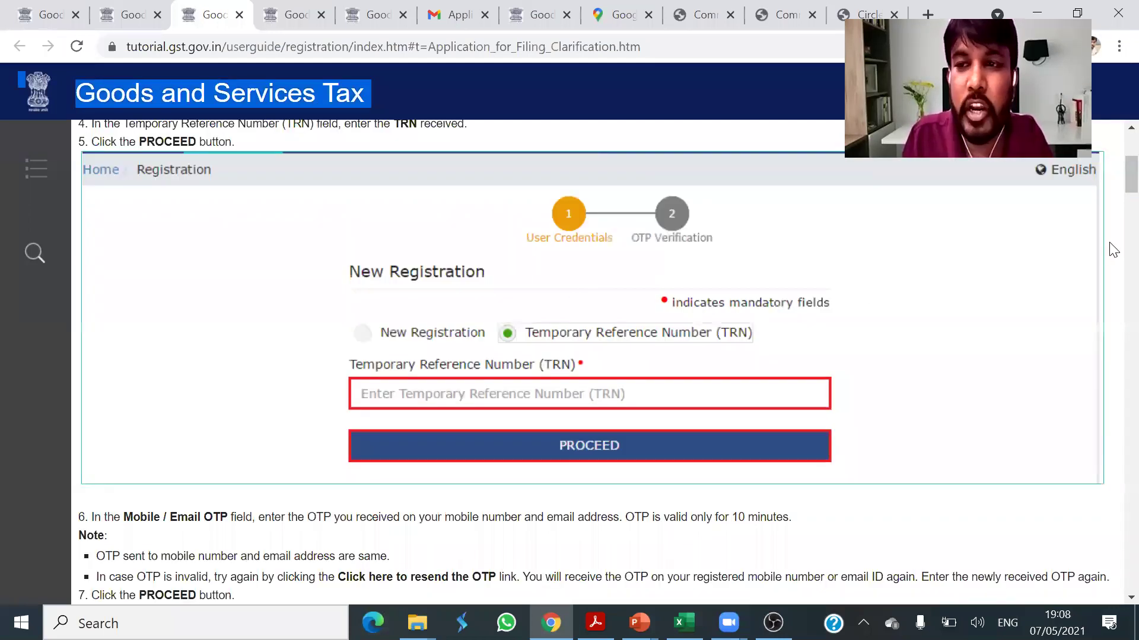
scroll(1115, 205, "down", 3)
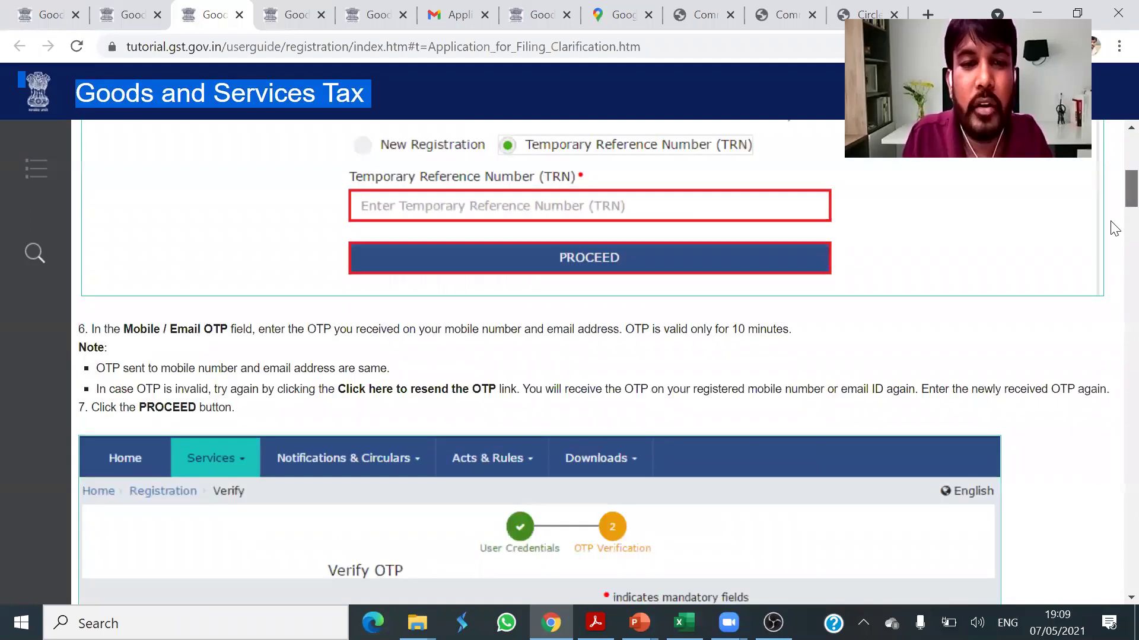
scroll(1115, 232, "down", 5)
scroll(1115, 248, "down", 6)
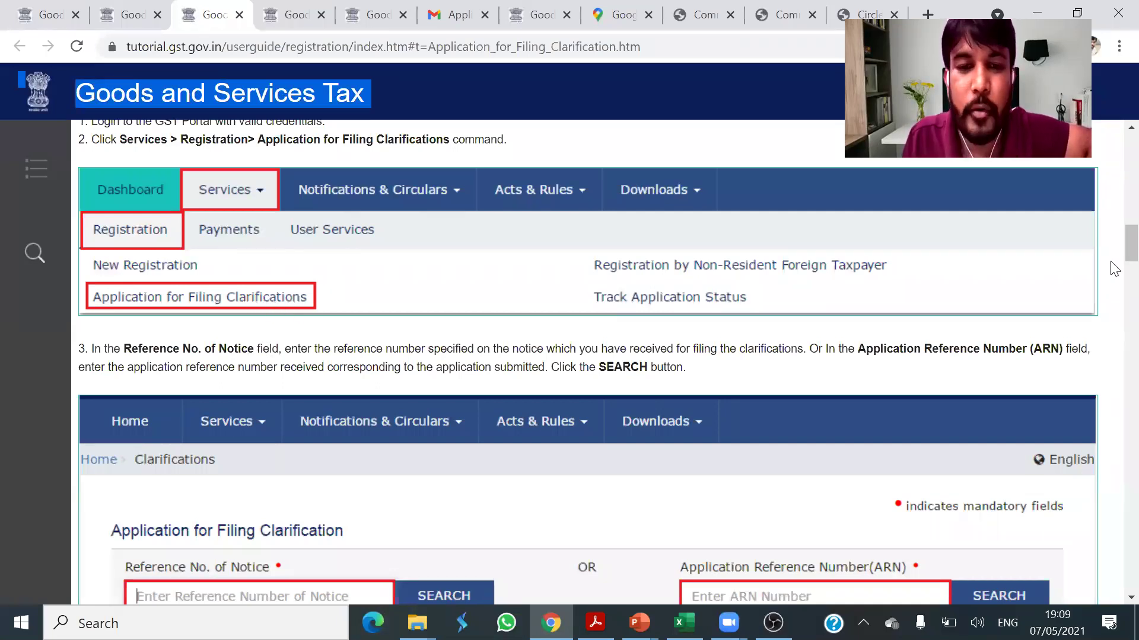
scroll(1114, 282, "down", 5)
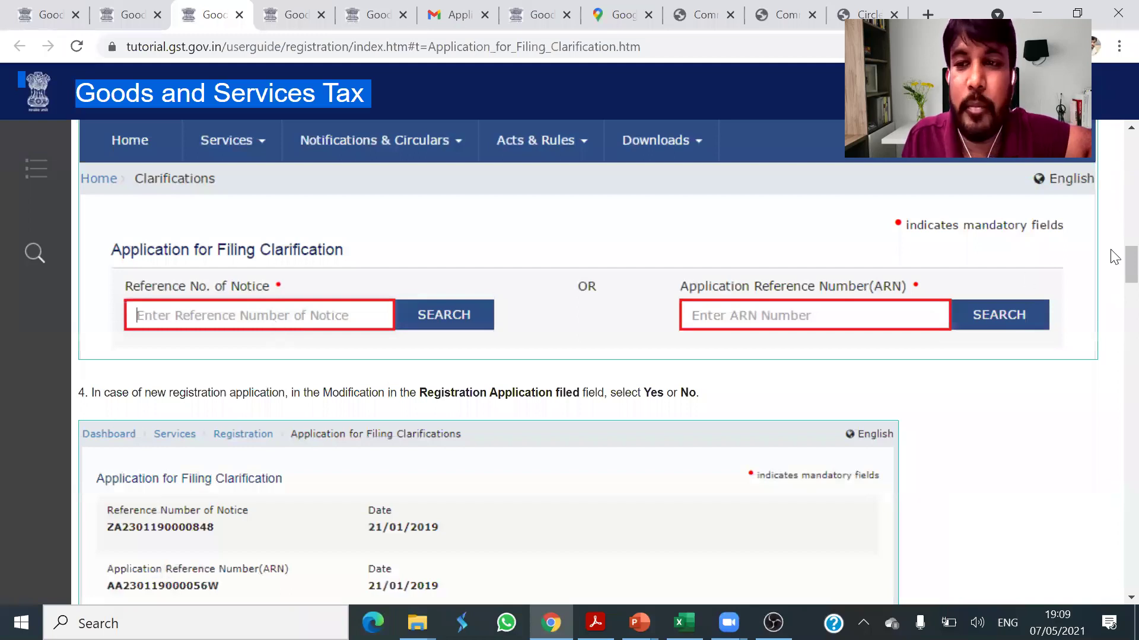
scroll(1114, 291, "down", 1)
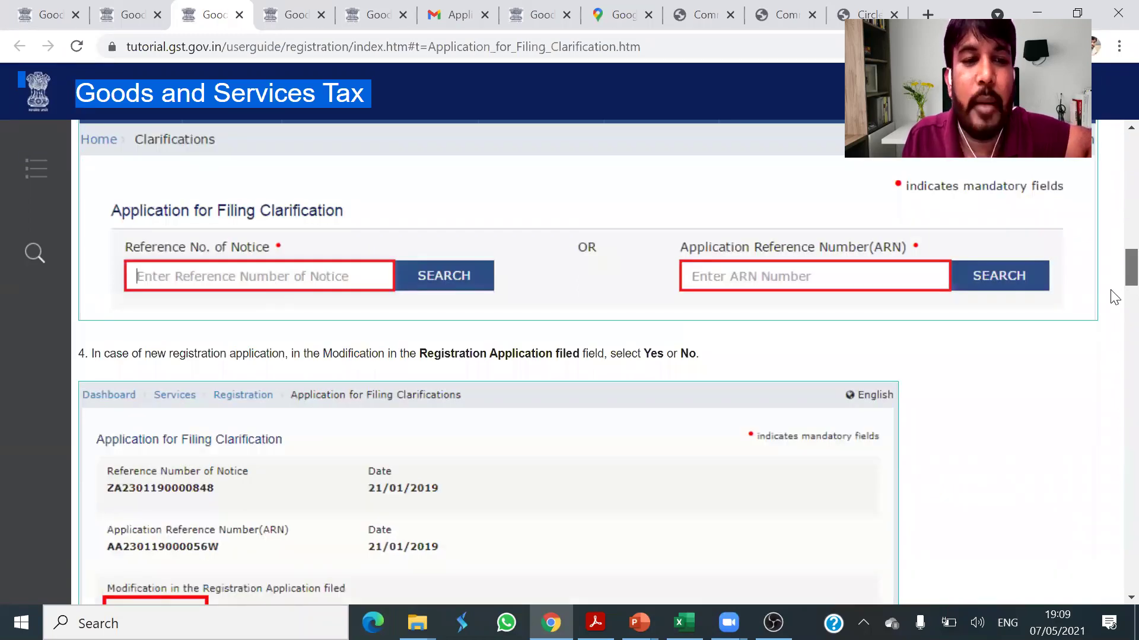
scroll(1111, 287, "down", 5)
scroll(243, 218, "up", 2)
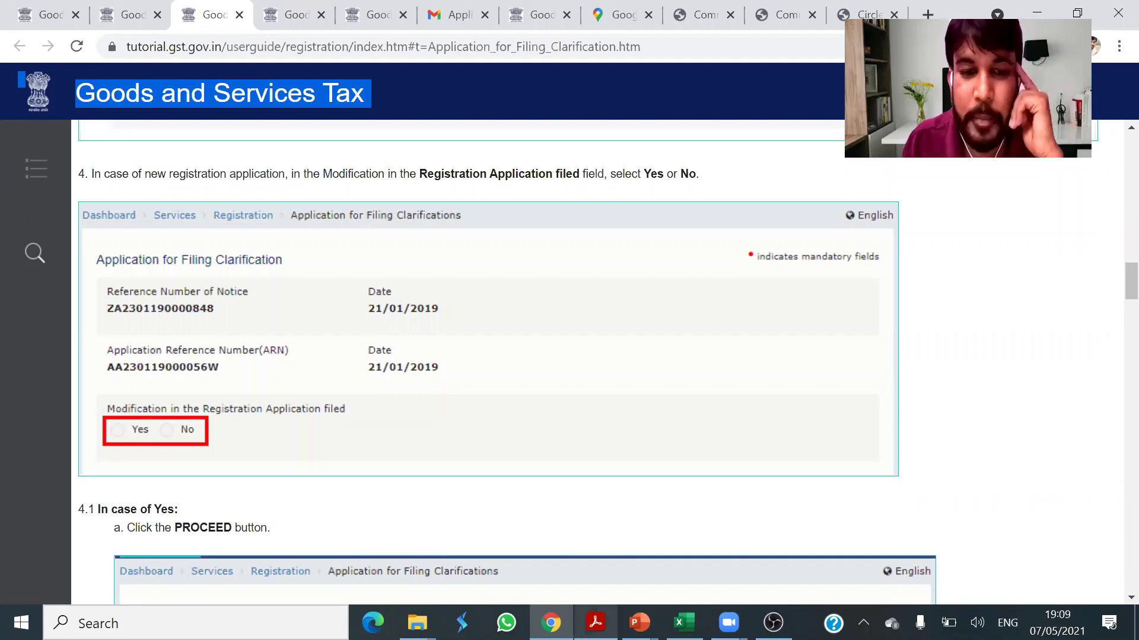
key("alt+Tab")
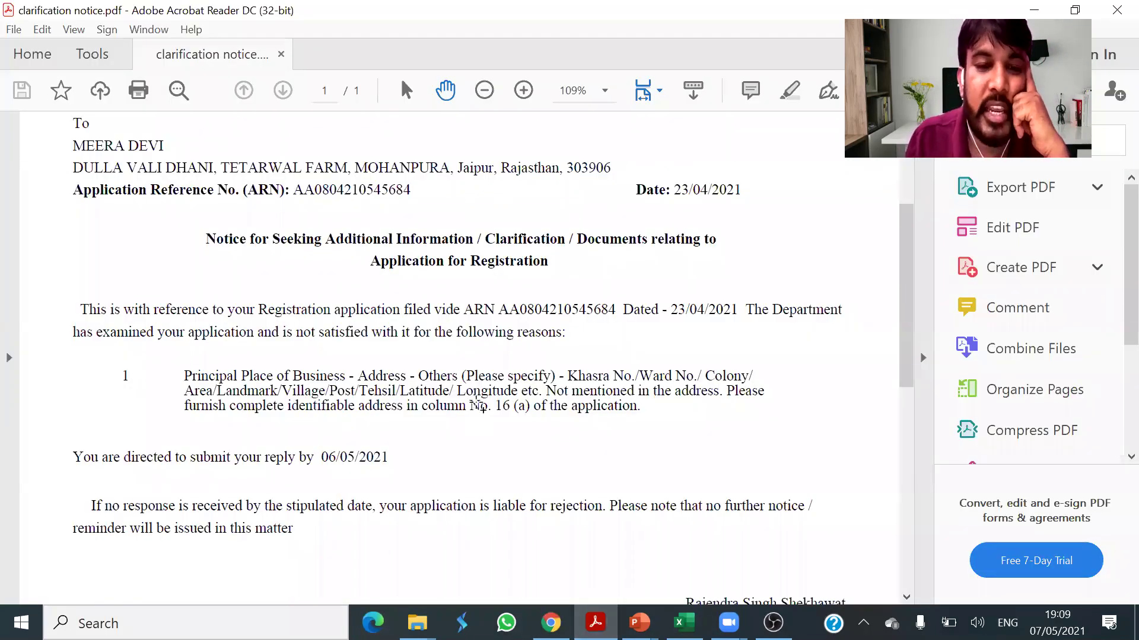
double_click(481, 406)
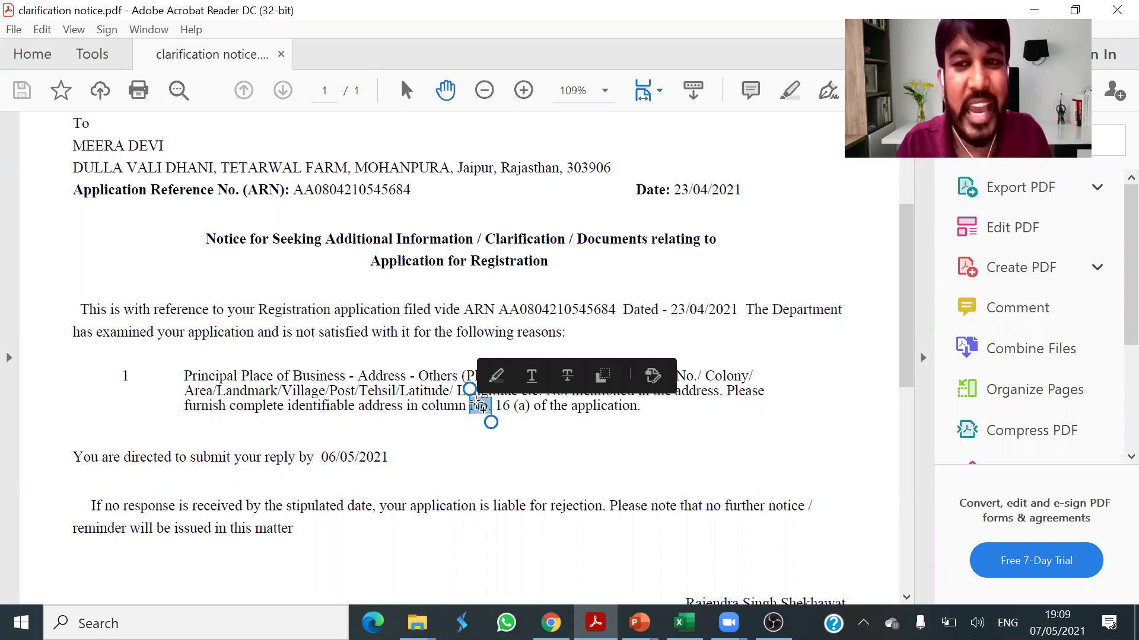
key("alt+Tab")
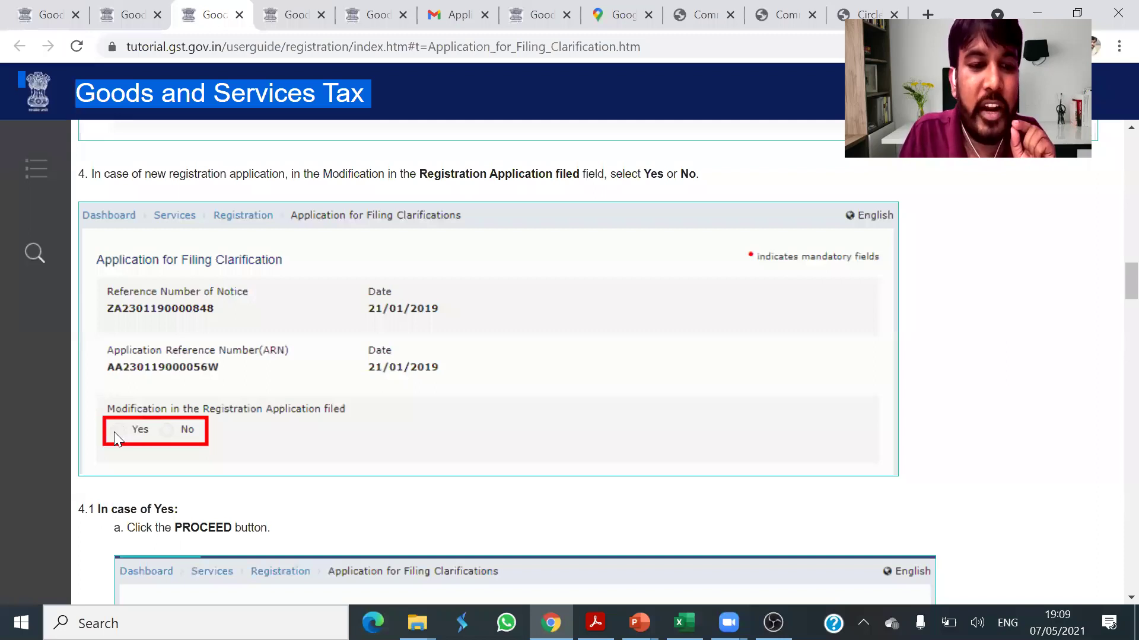
Step: Clear the title selection and scroll into the step 4.1 Yes-case Business Details form
left_click(114, 432)
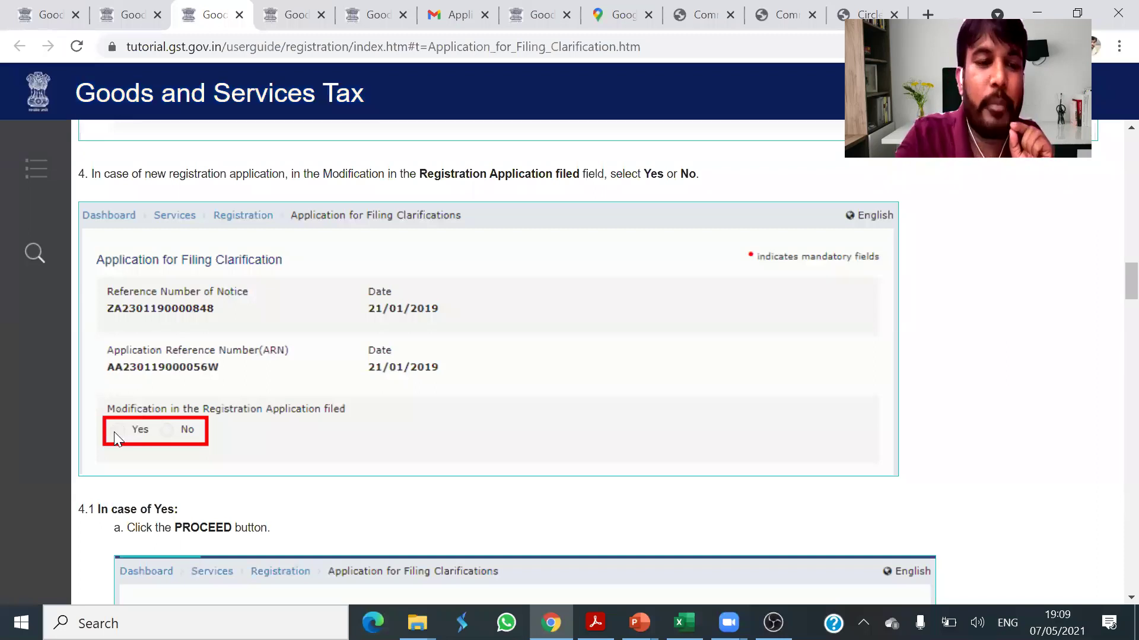
scroll(114, 432, "down", 3)
scroll(114, 432, "down", 3)
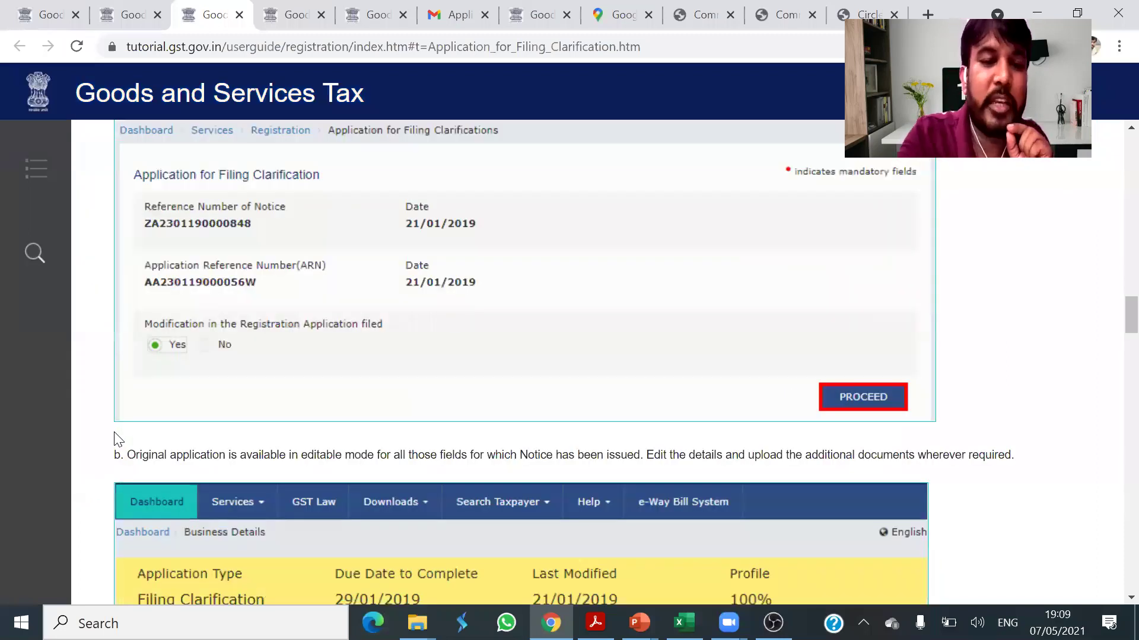
scroll(113, 431, "down", 1)
scroll(114, 432, "down", 4)
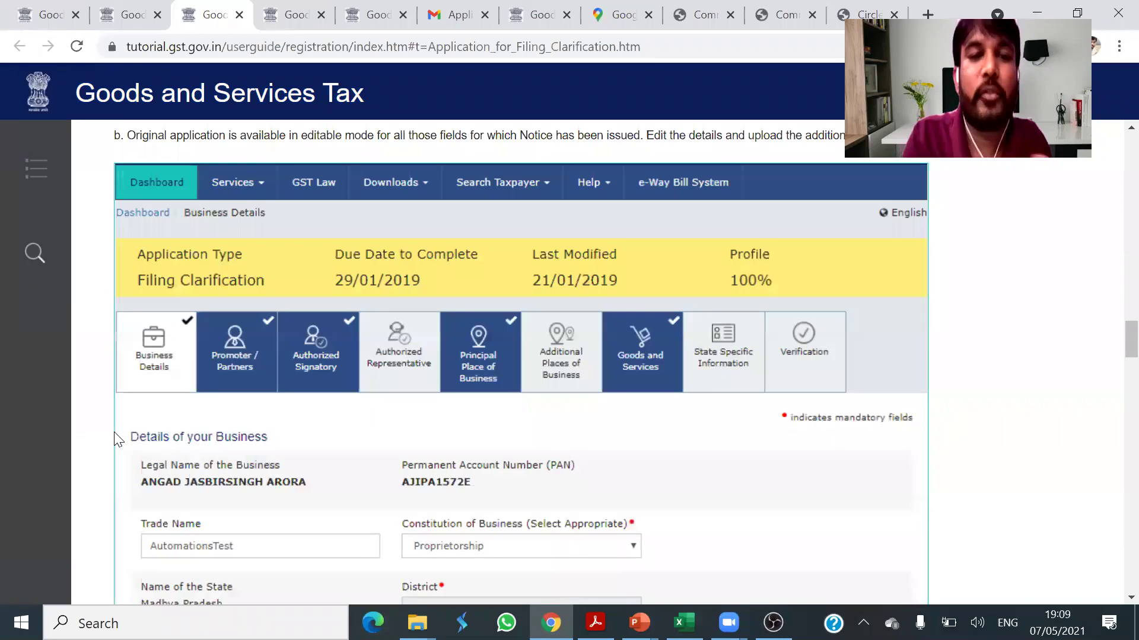
scroll(117, 439, "down", 2)
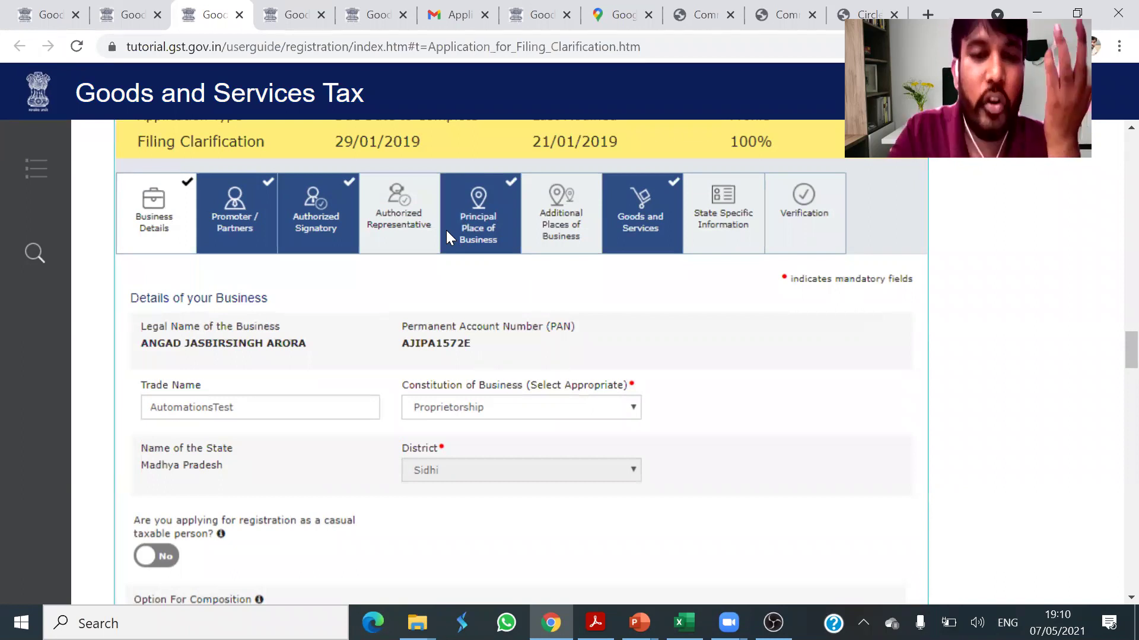
Step: Scroll past the editable Business Details form to section 4.2, 'In case of No'
scroll(447, 237, "down", 2)
scroll(447, 232, "down", 4)
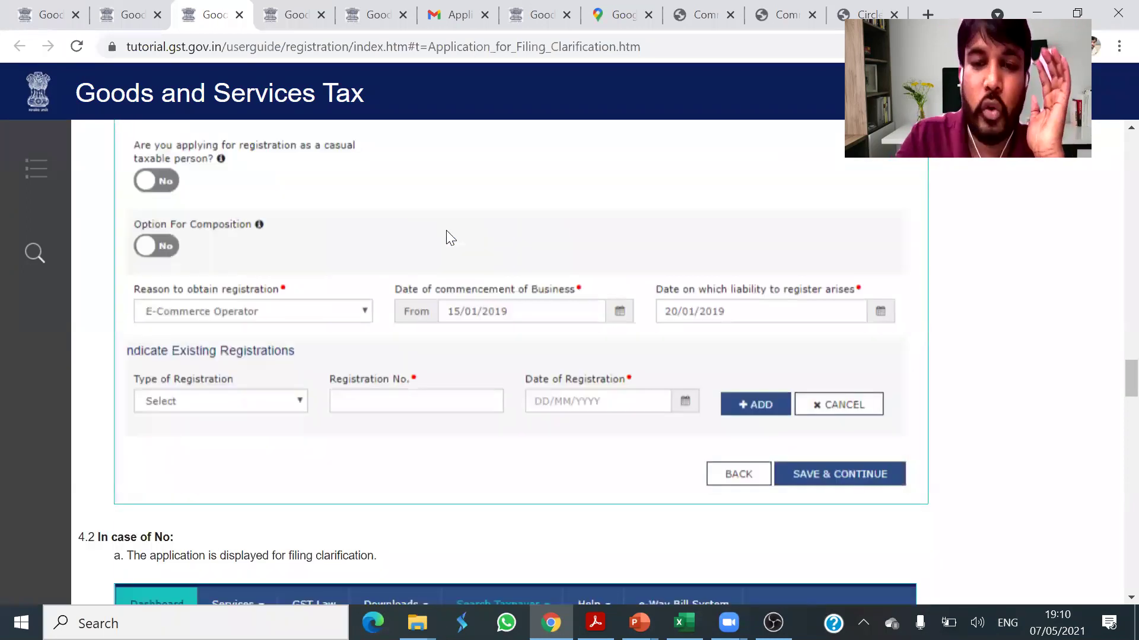
scroll(447, 231, "down", 4)
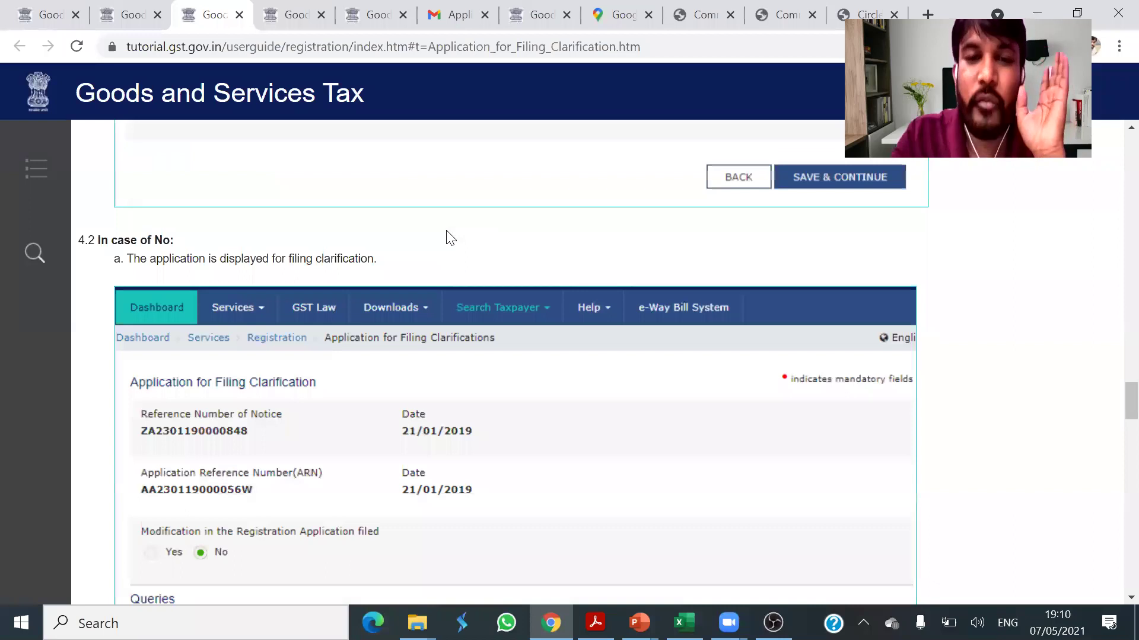
scroll(446, 231, "down", 4)
scroll(451, 237, "down", 5)
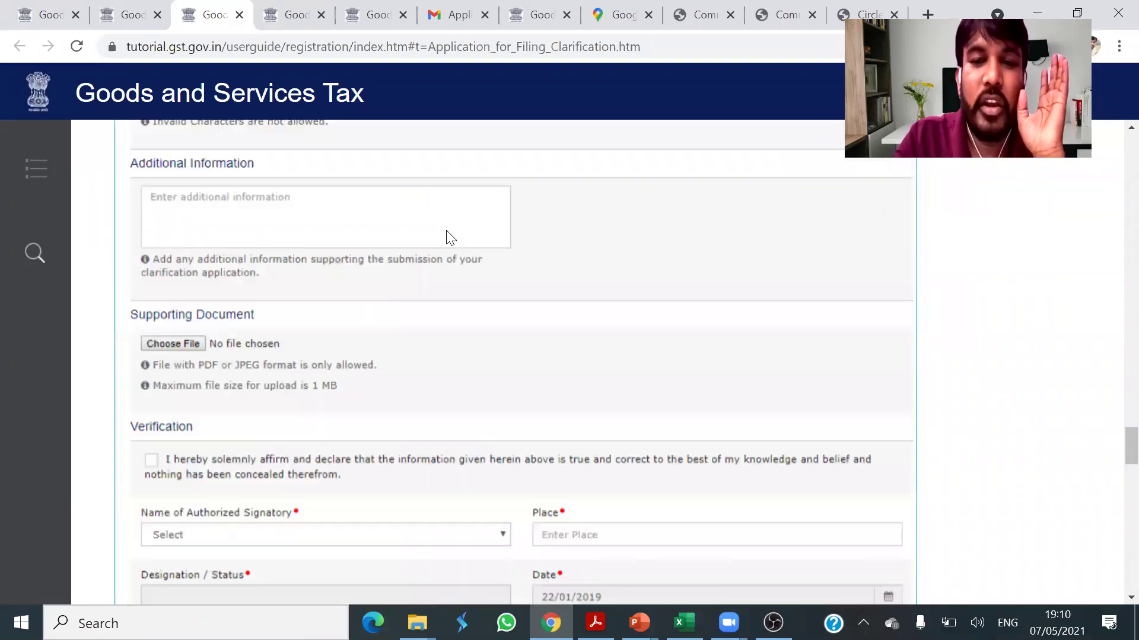
scroll(446, 232, "up", 12)
scroll(446, 231, "down", 1)
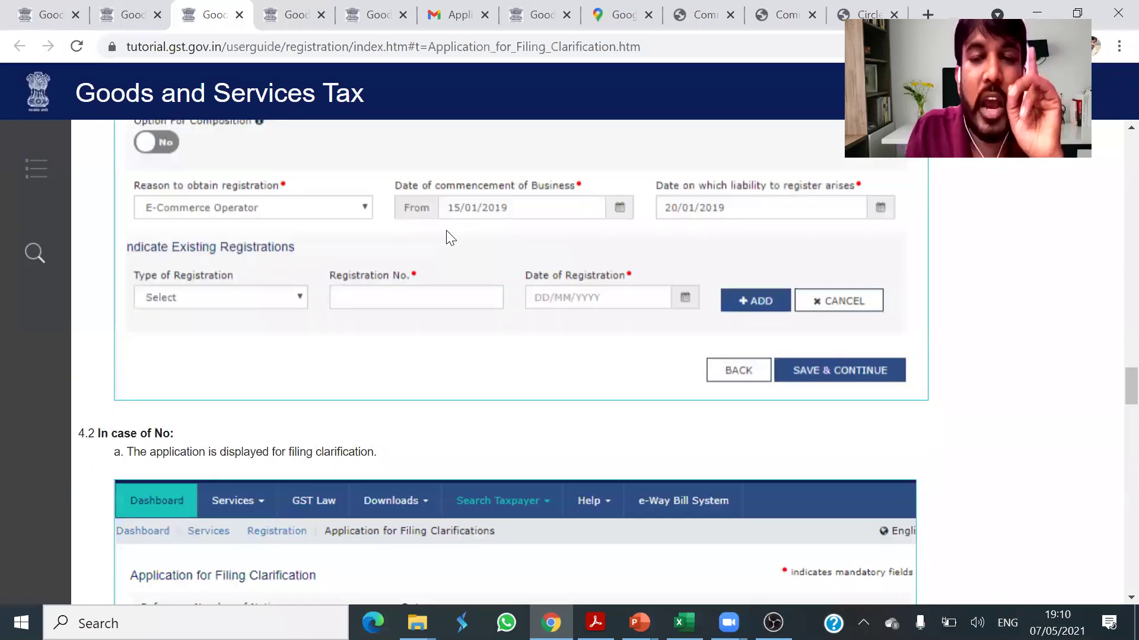
scroll(451, 238, "down", 1)
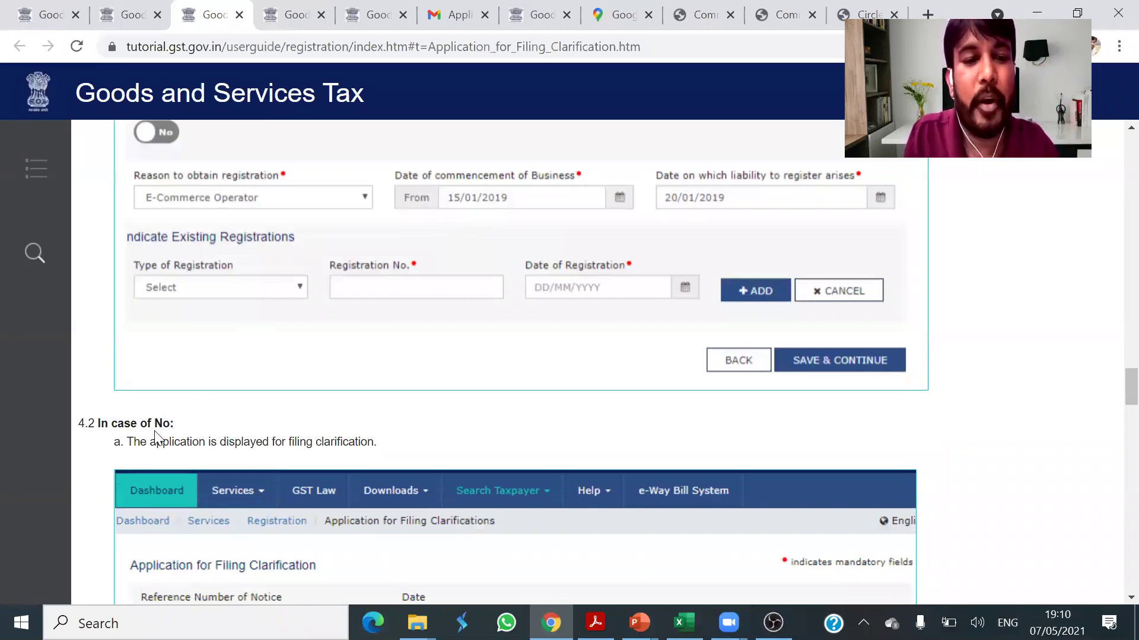
Step: Highlight 'No:' in the 4.2 heading and scroll down to the Supporting Document and Verification part
double_click(199, 422)
scroll(201, 426, "down", 4)
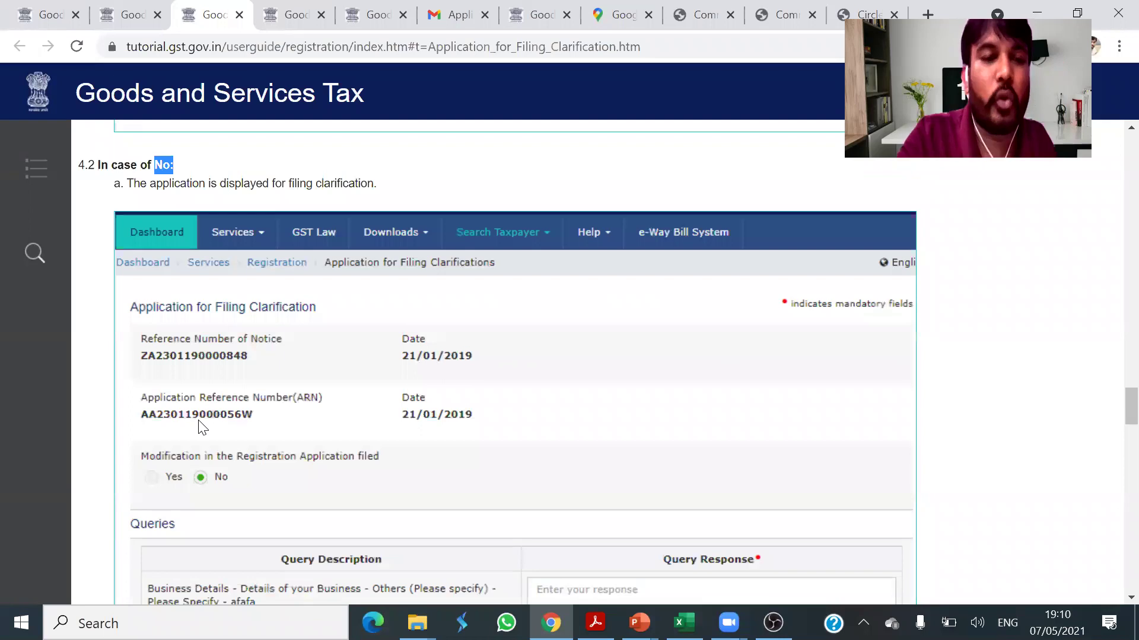
scroll(199, 422, "down", 4)
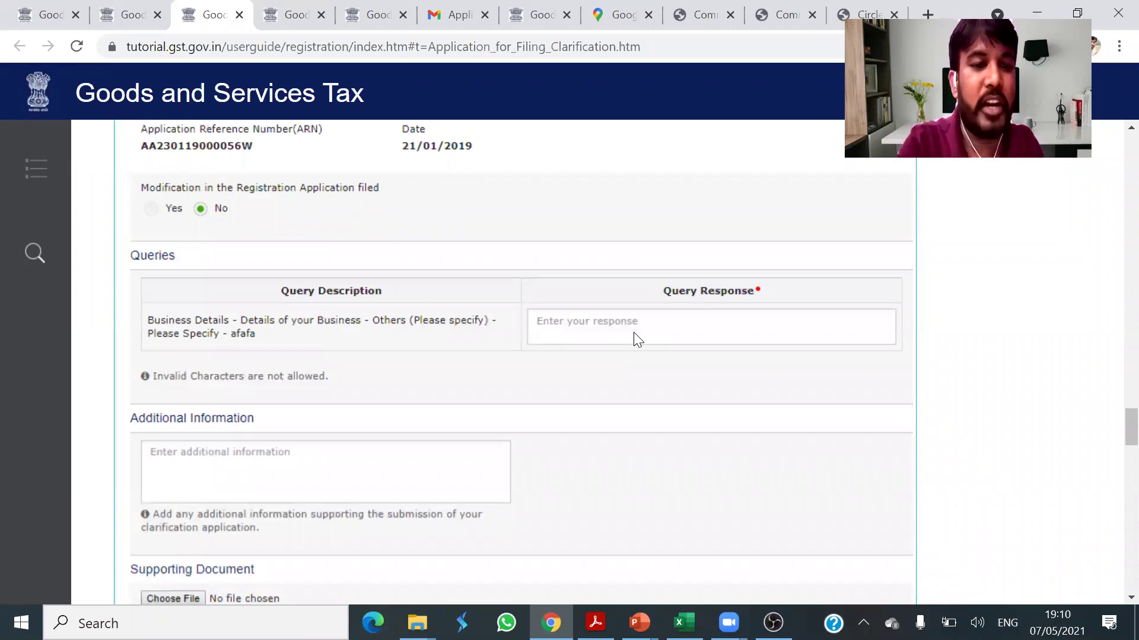
scroll(633, 332, "down", 1)
scroll(633, 332, "down", 2)
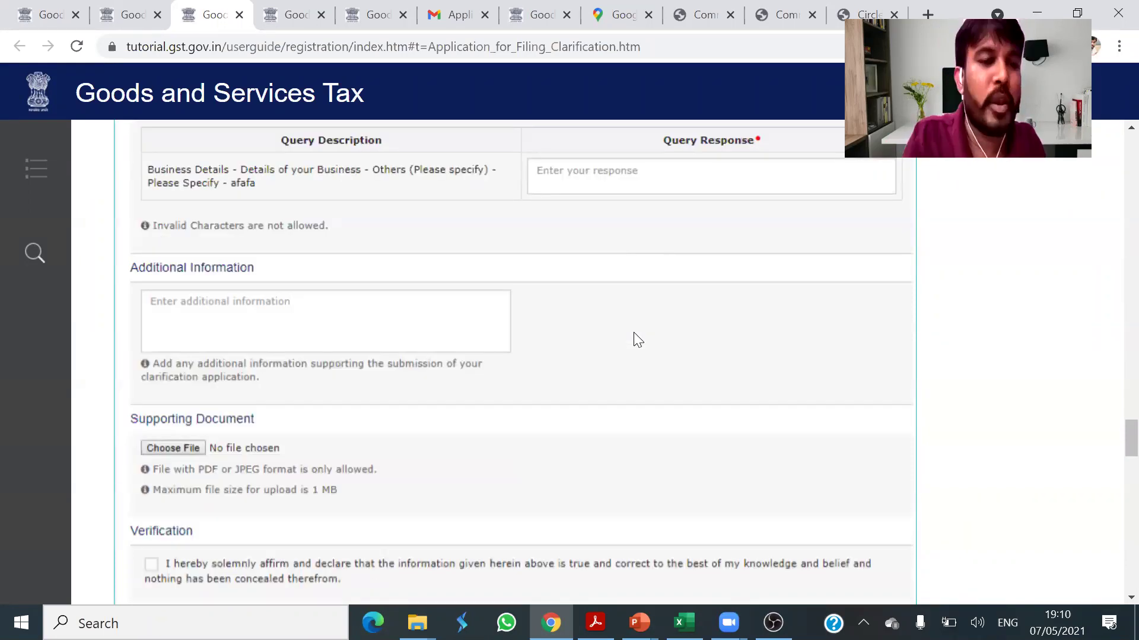
scroll(633, 332, "down", 2)
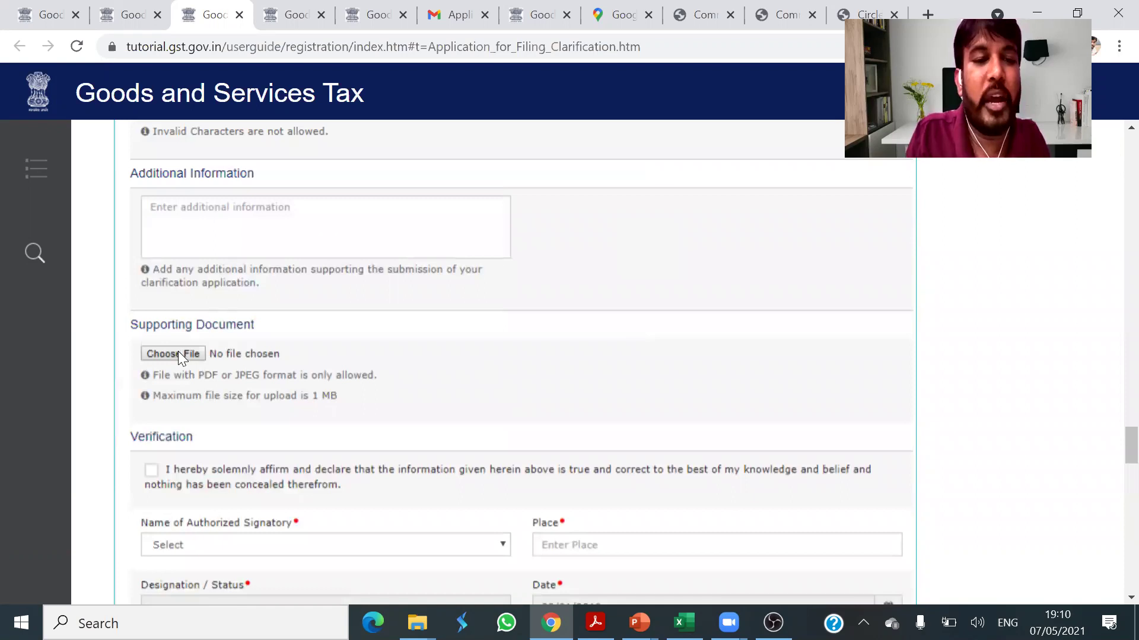
scroll(178, 351, "down", 3)
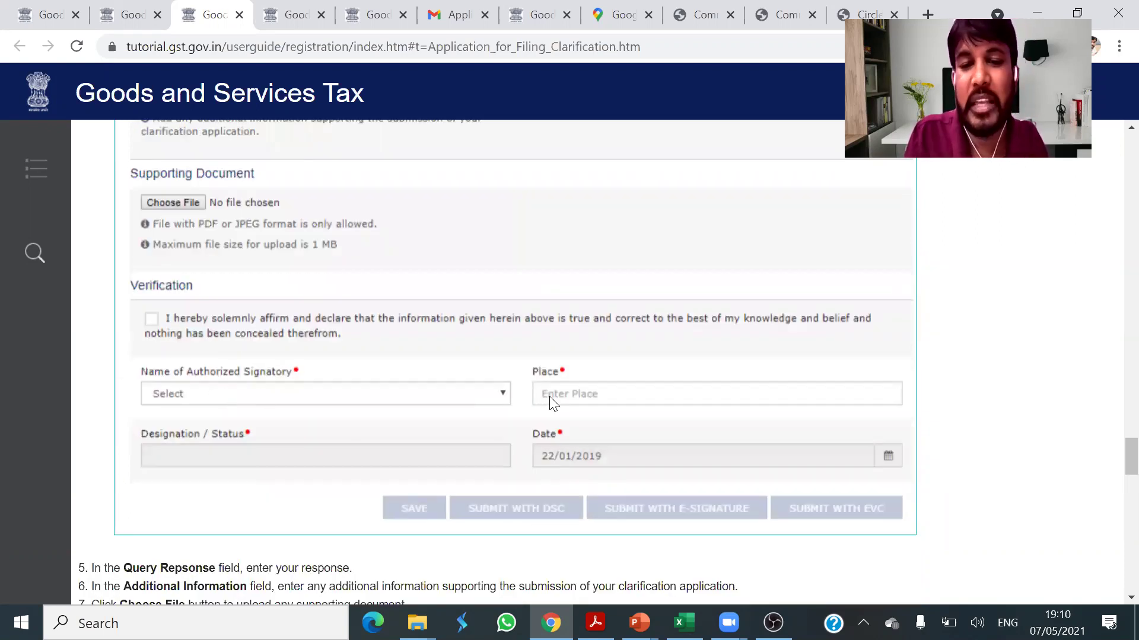
Step: Scroll down to steps 7–11, ending with submitting the clarification via DSC or EVC
scroll(550, 401, "down", 2)
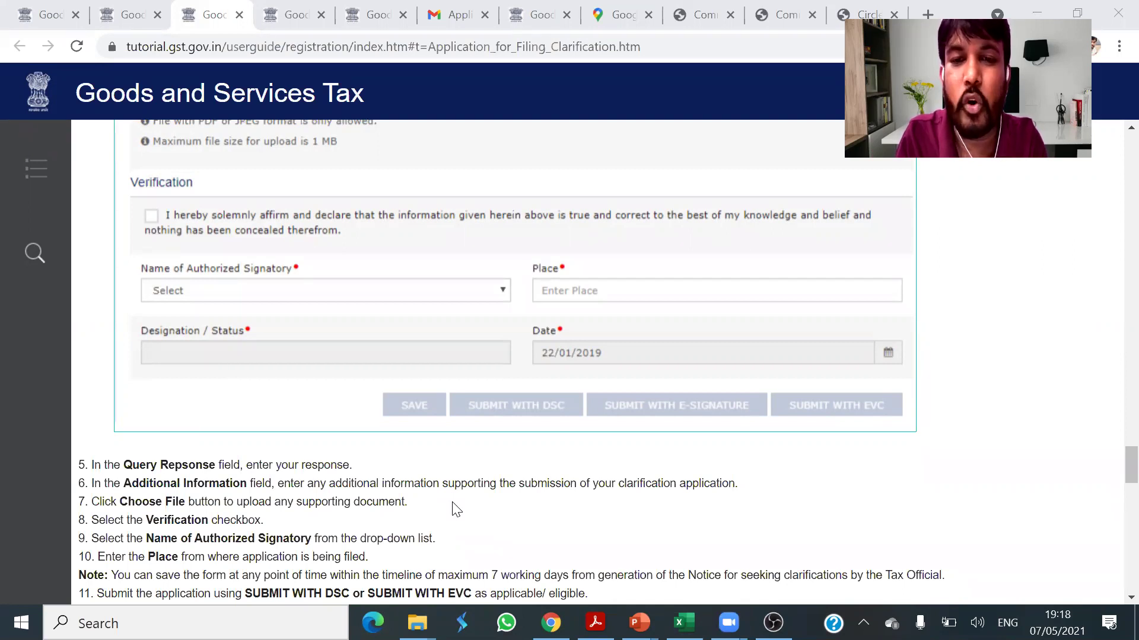
Step: Bring the File Explorer window forward and open the OneDrive Documents folder
left_click(417, 623)
left_click(382, 582)
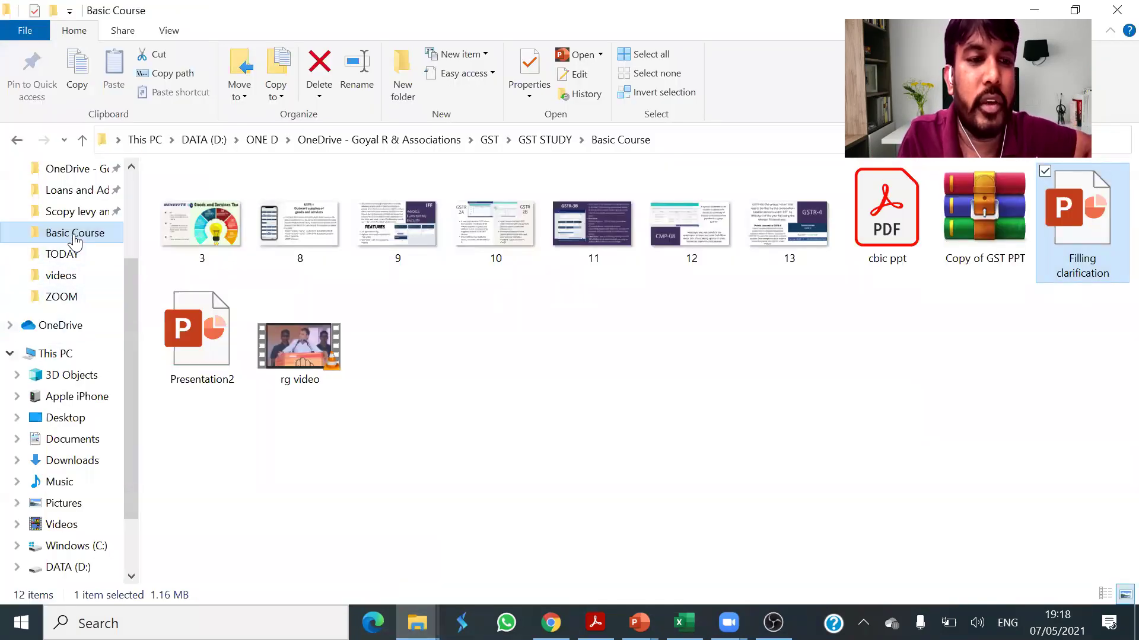
left_click(385, 141)
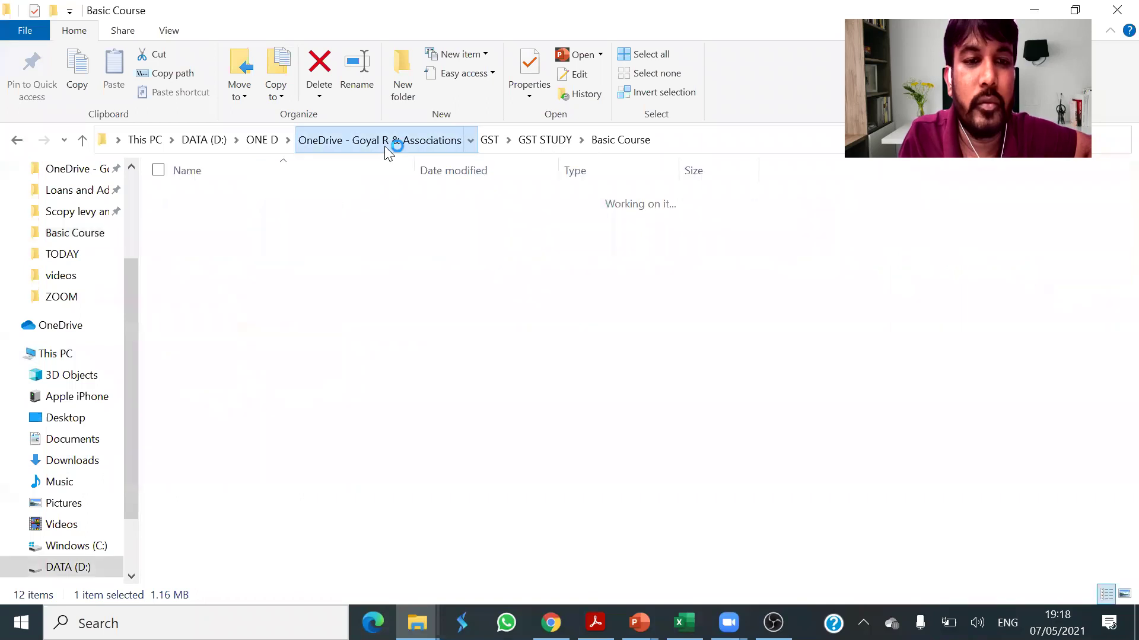
left_click(268, 273)
key("Down")
key("Down")
key("Return")
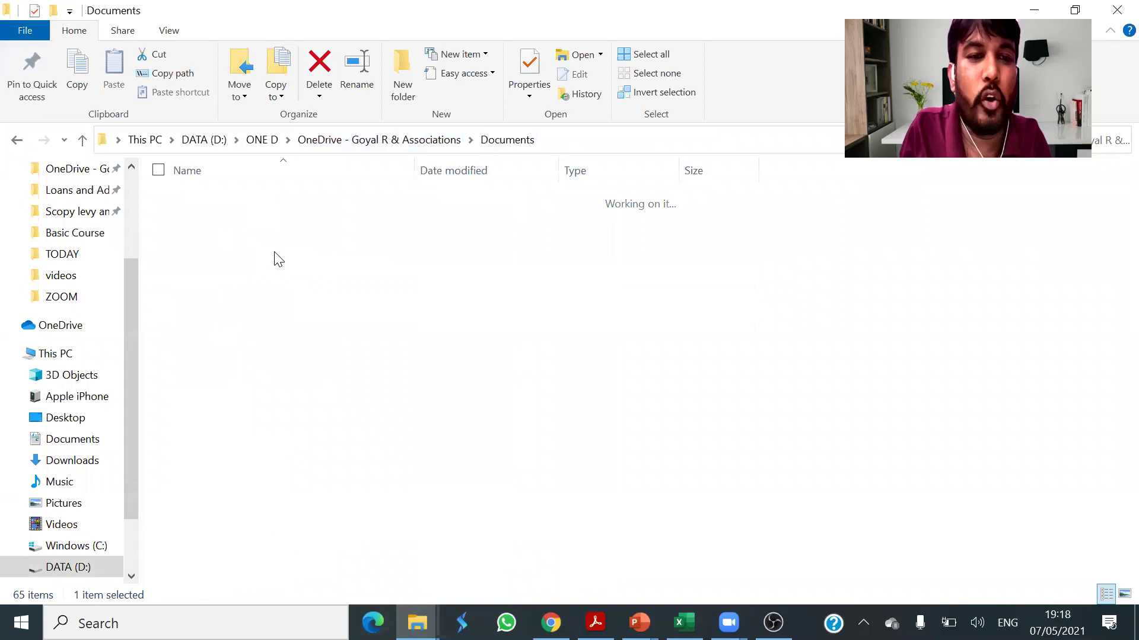
Step: Browse the Agreements & Formats files, then go back and open Board Resolutions
double_click(278, 198)
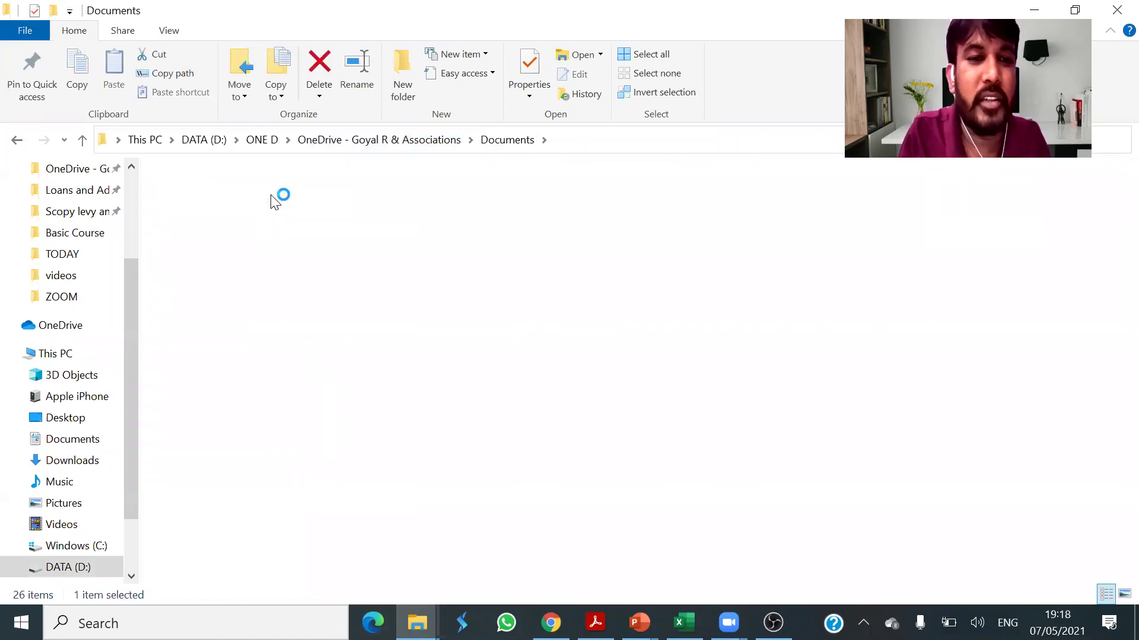
left_click(278, 217)
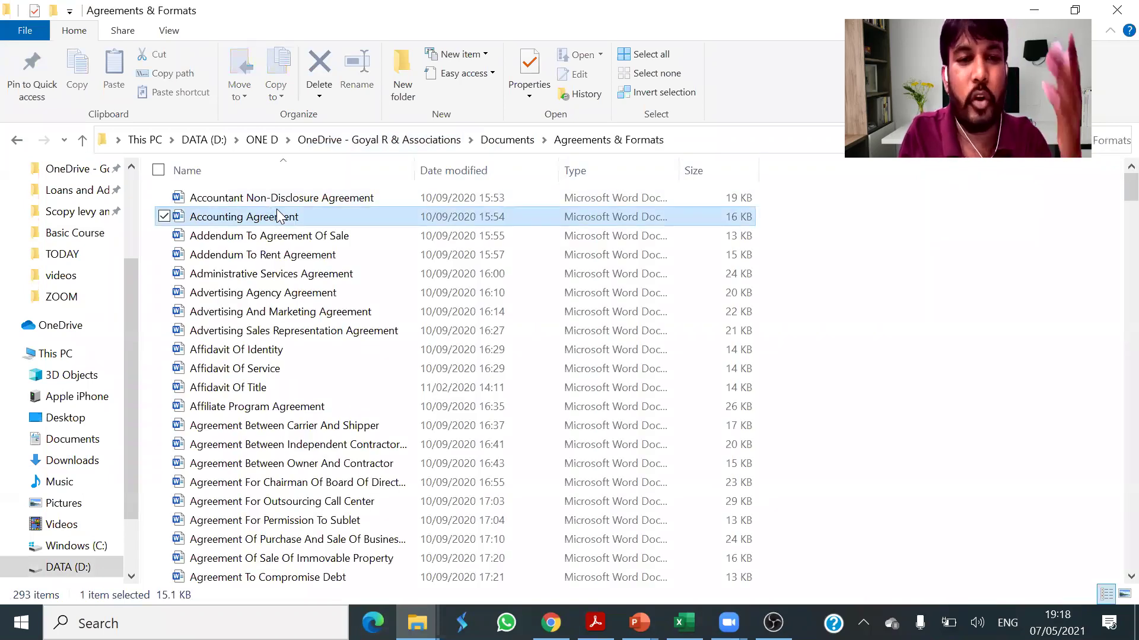
key("Down")
key("Down")
key("Down")
key("Down")
key("Down")
key("Down")
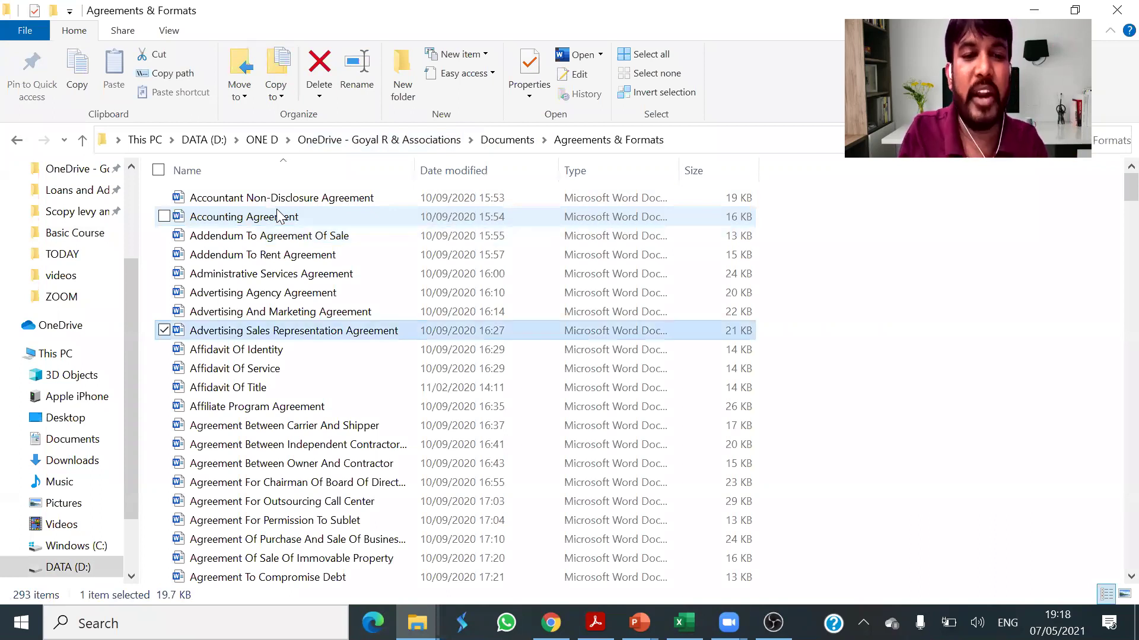
key("Down")
key("Down")
key("Down")
key("Down")
key("Down")
key("Down")
key("Down")
key("Down")
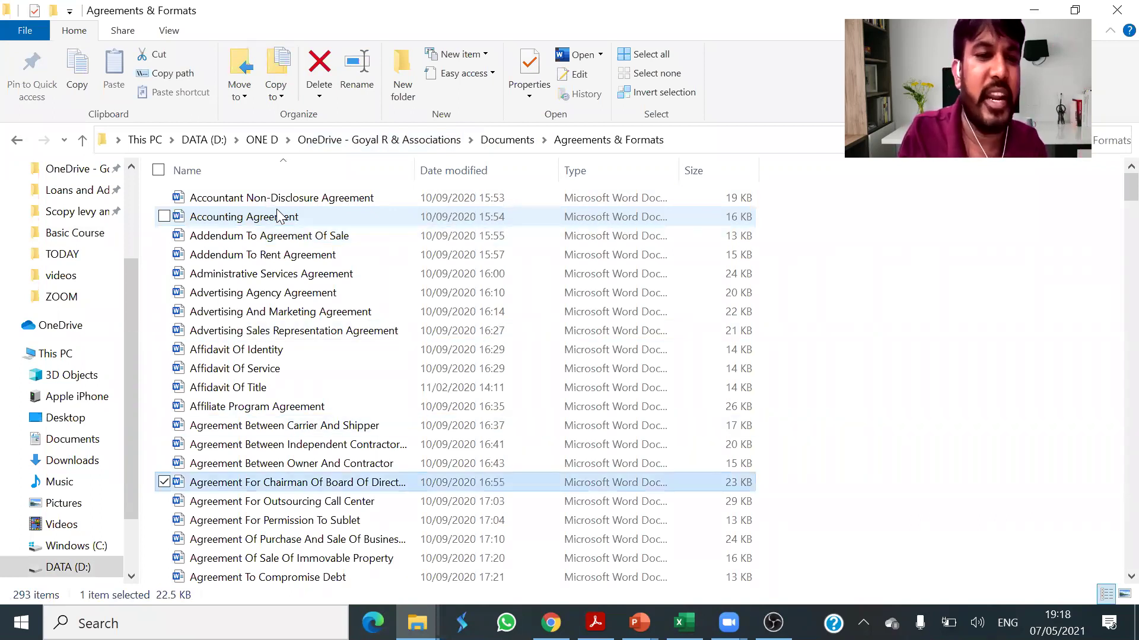
key("Down")
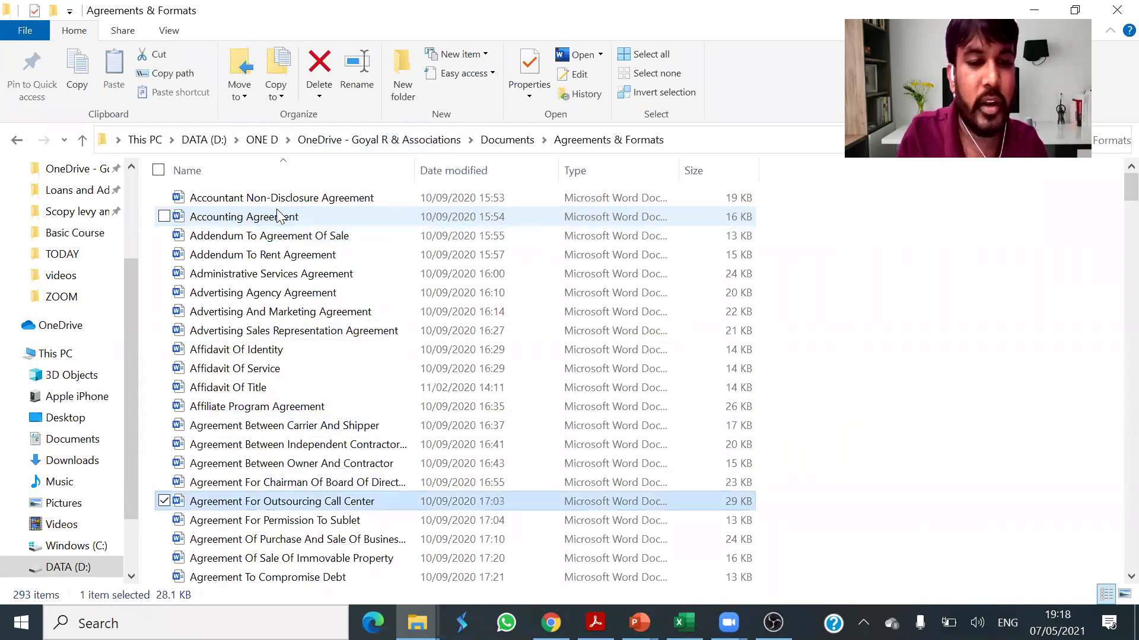
key("BackSpace")
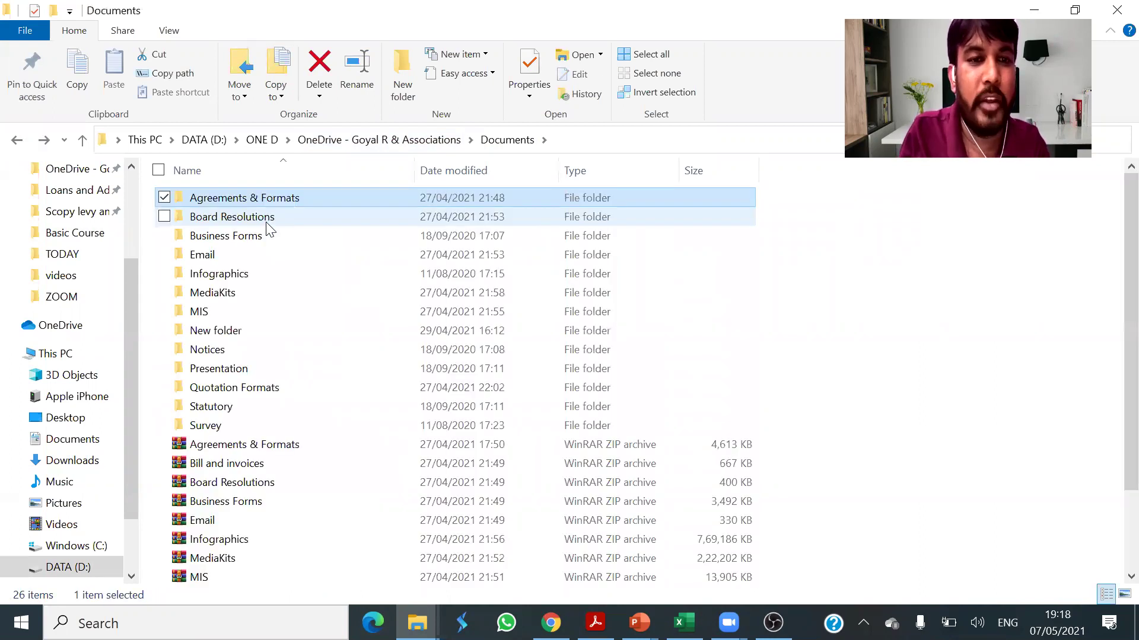
double_click(270, 218)
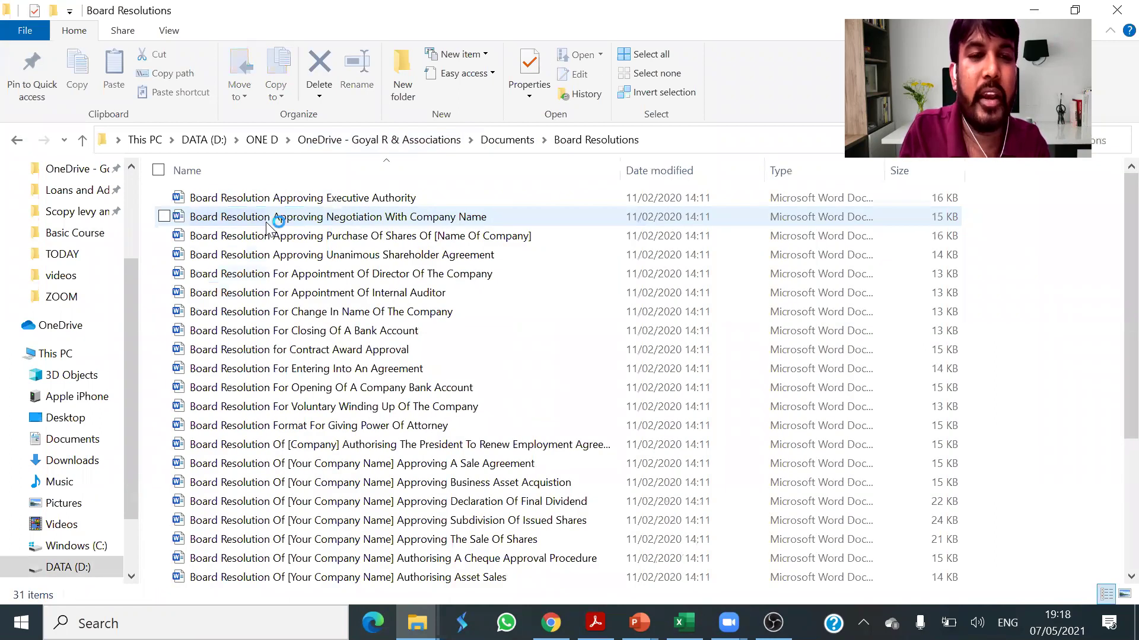
key("BackSpace")
key("BackSpace")
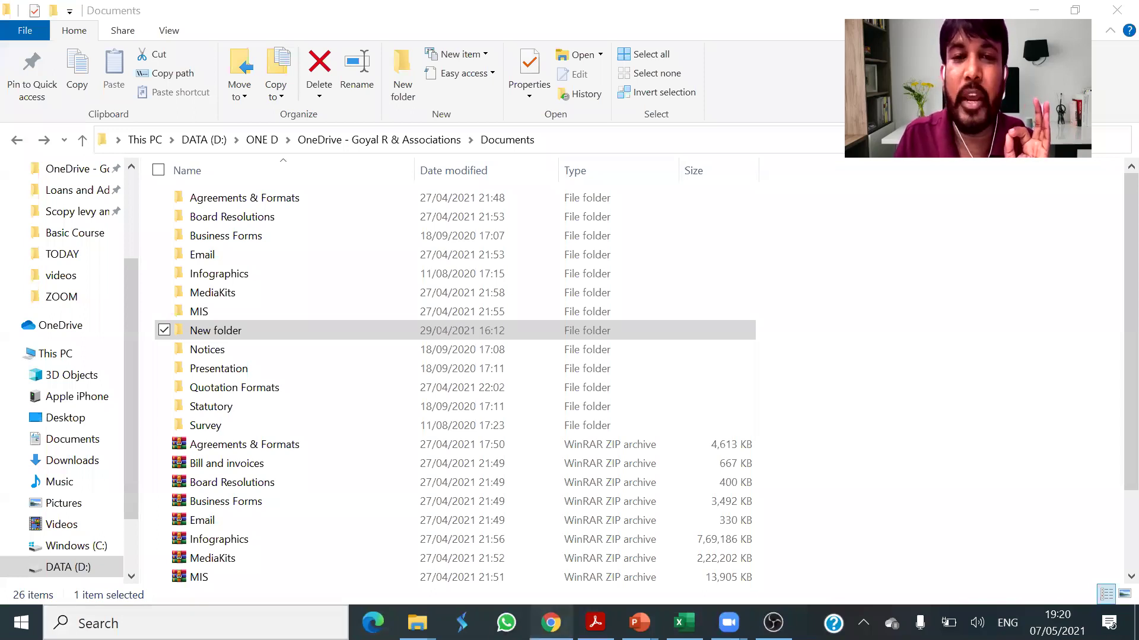
left_click(547, 622)
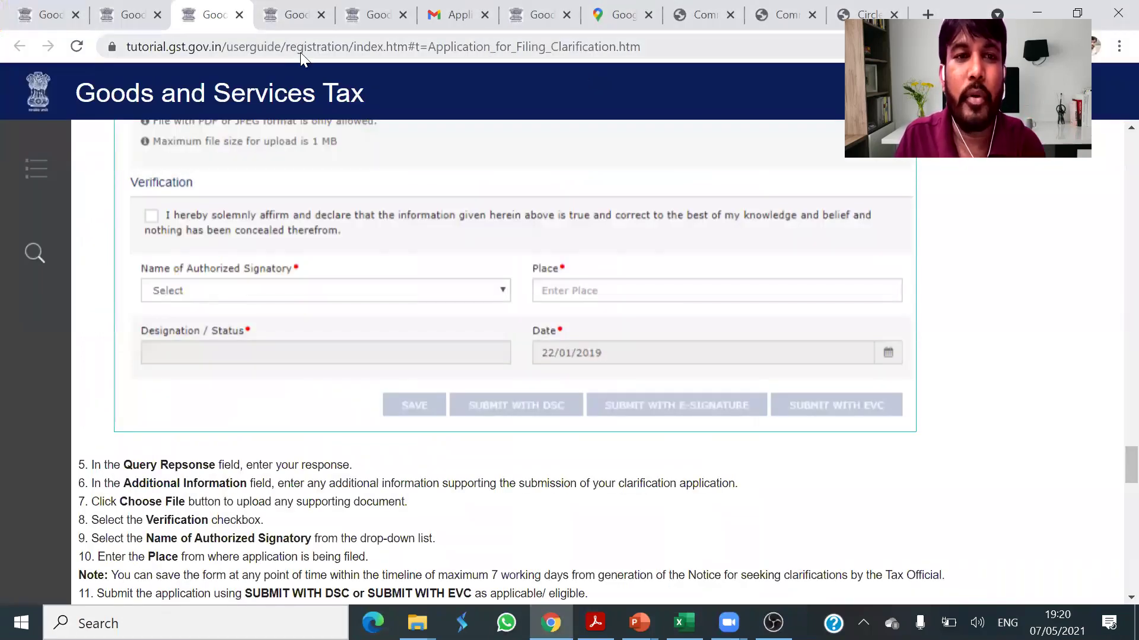
left_click(301, 52)
type("k")
key("BackSpace")
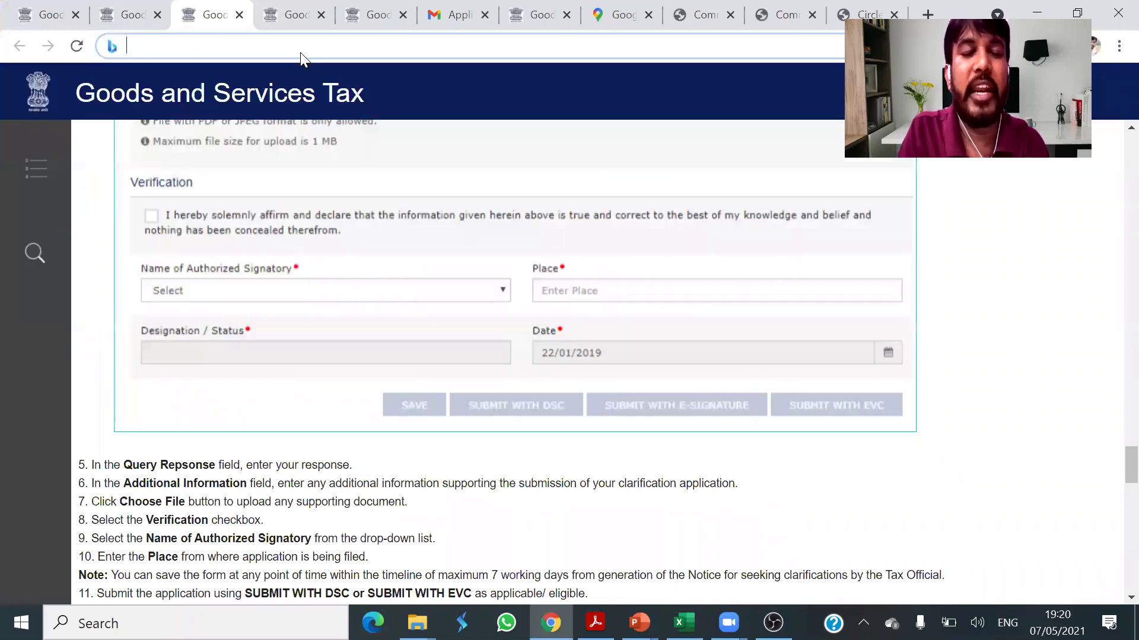
type("www.kaand")
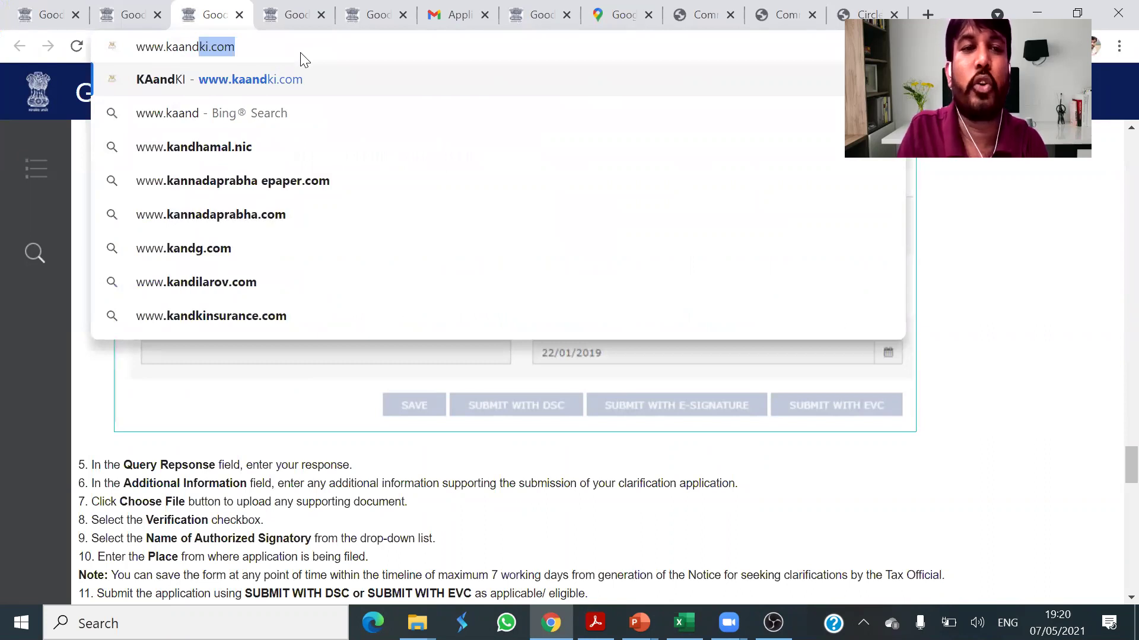
key("Return")
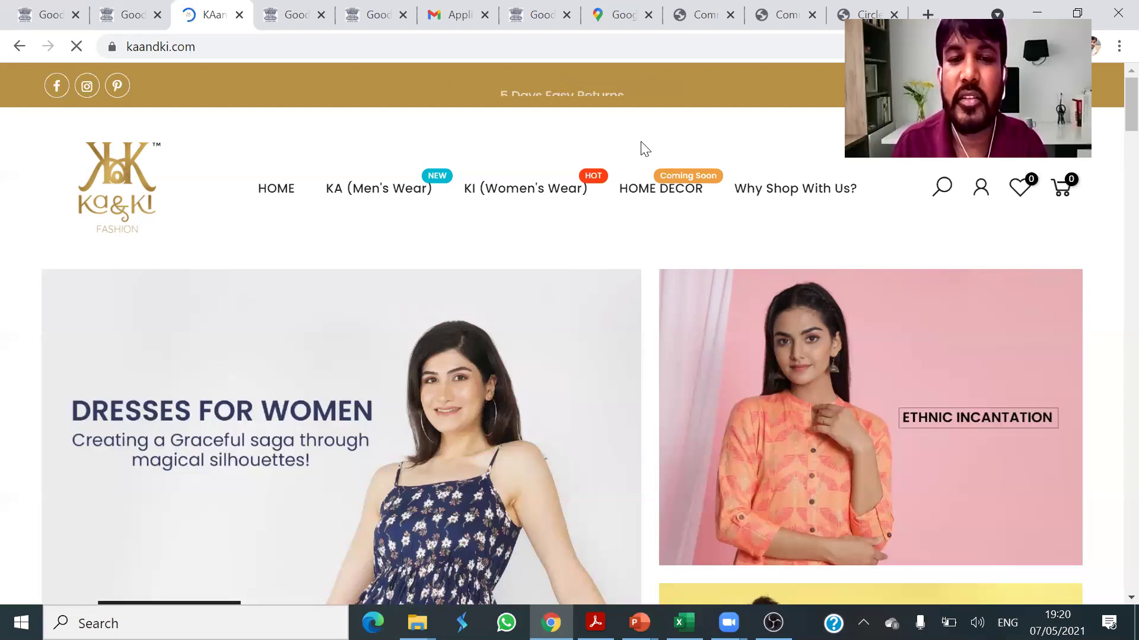
Step: Dismiss the meeting chat window, then switch to OBS and stop the recording
key("alt+h")
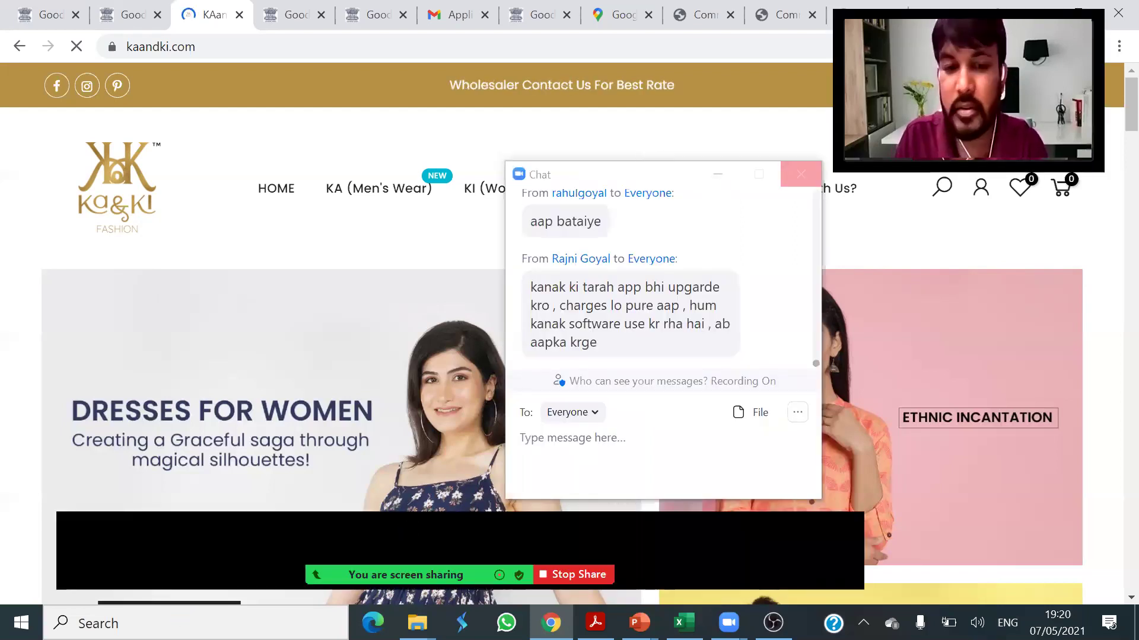
left_click(801, 174)
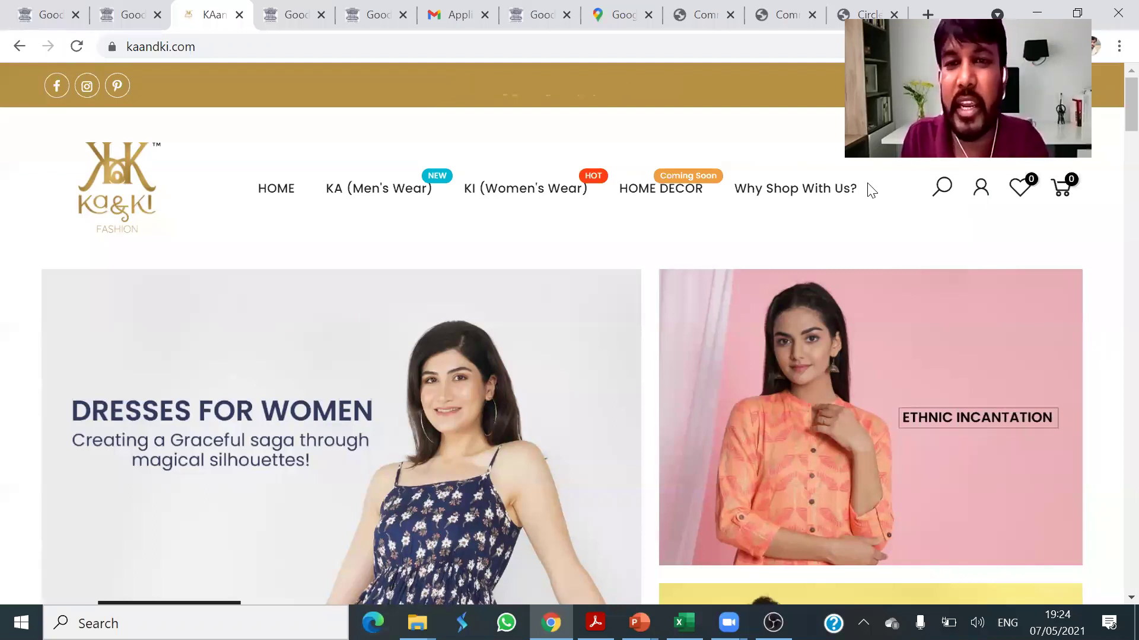
key("alt+Tab")
left_click(1035, 447)
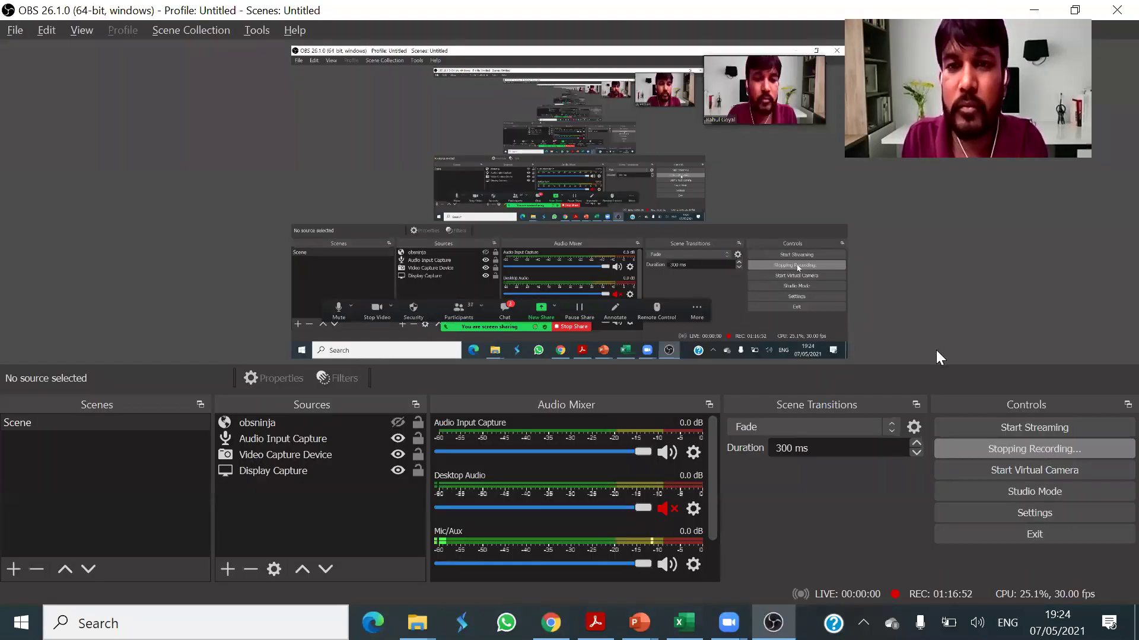